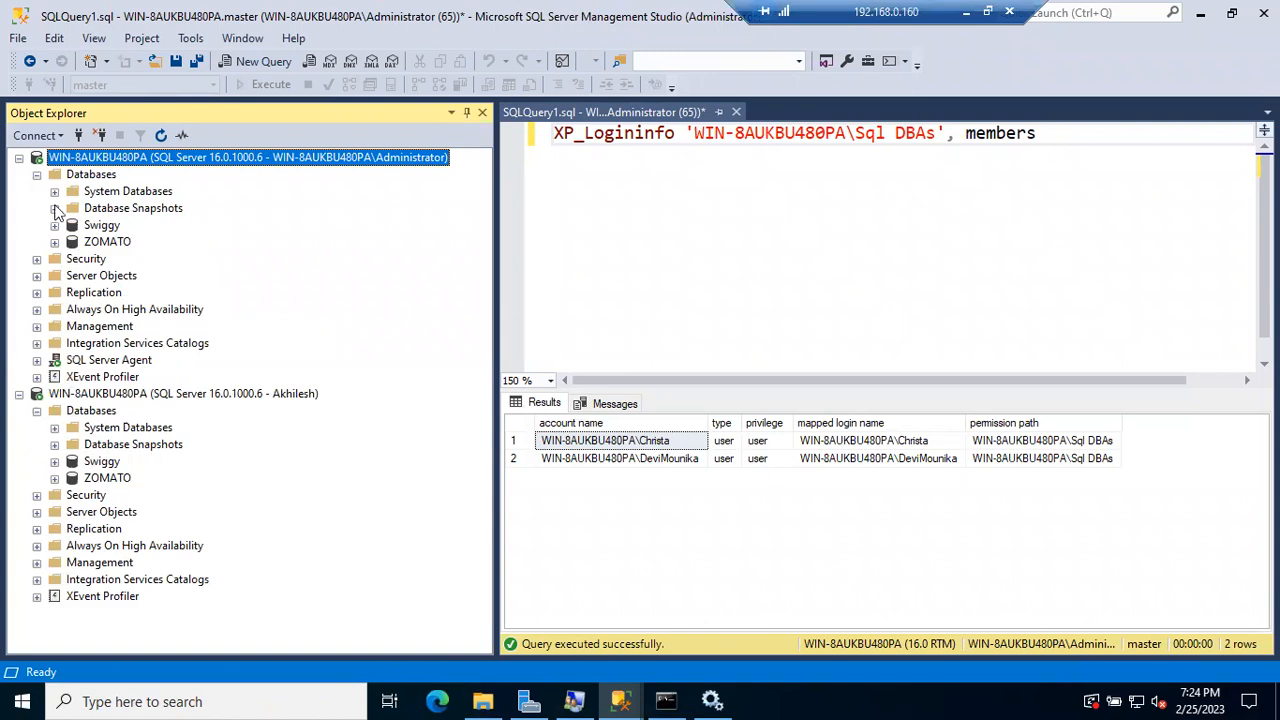
Step: Switch to the other user's Management Studio window from the taskbar
{"action": "left_click", "coordinate": [485, 700]}
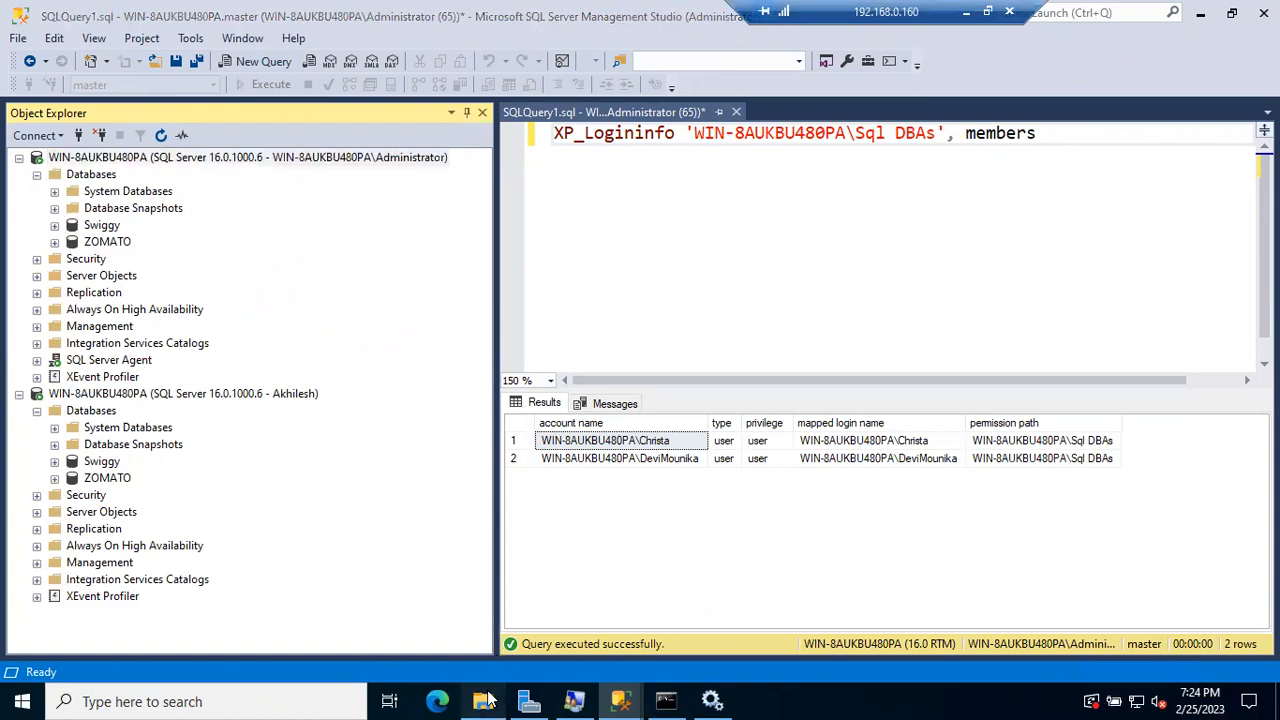
{"action": "left_click", "coordinate": [587, 700]}
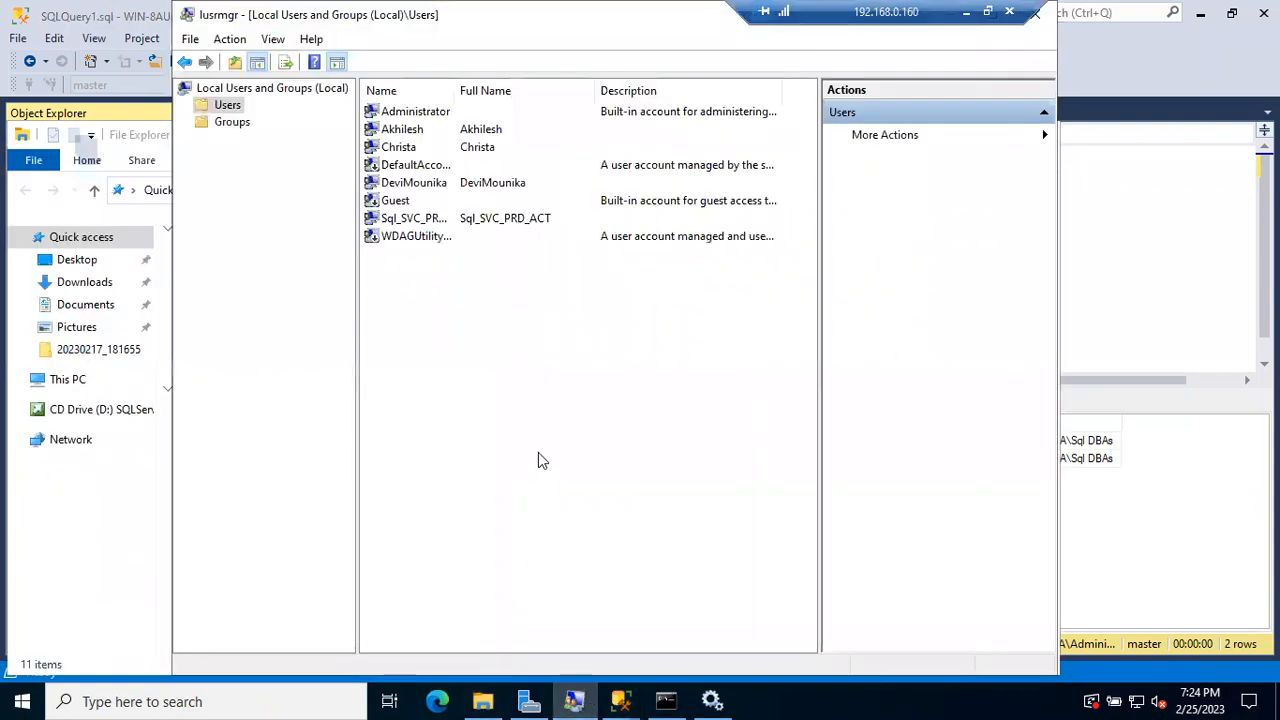
{"action": "left_click", "coordinate": [620, 700]}
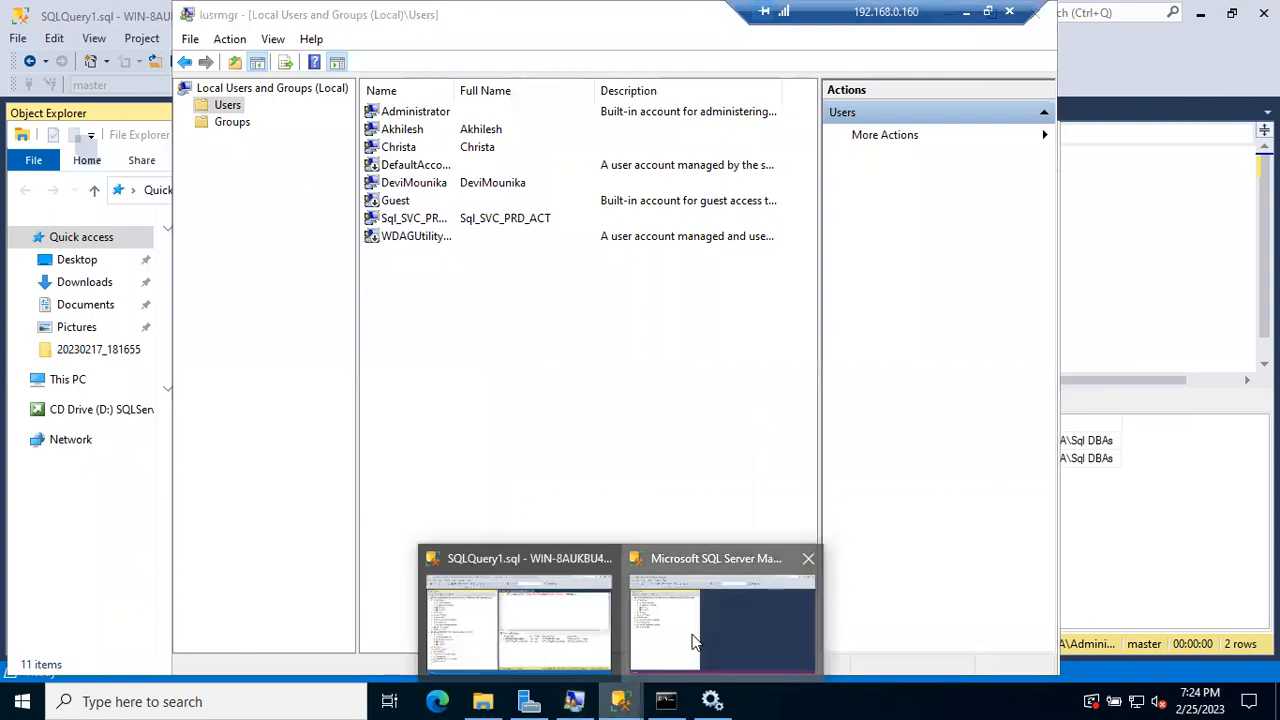
{"action": "left_click", "coordinate": [669, 660]}
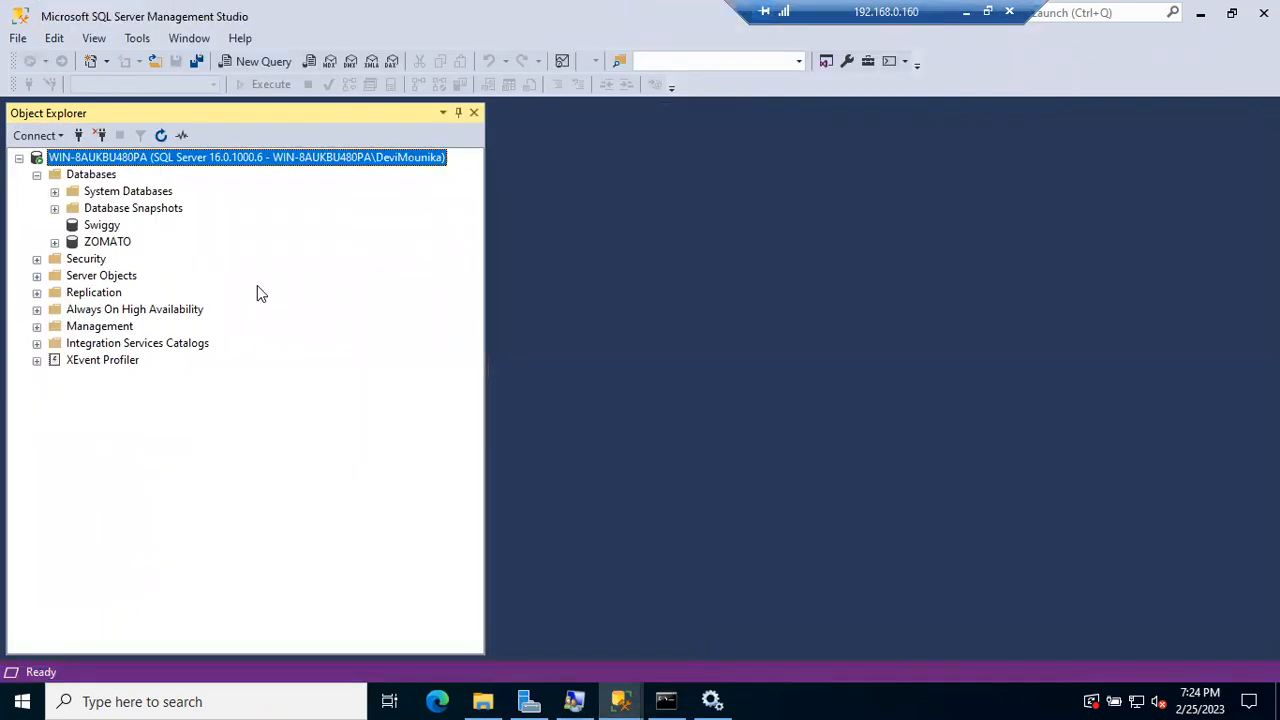
Step: Refresh Object Explorer, confirm Swiggy is not accessible, then minimize and return to the administrator
{"action": "left_click", "coordinate": [161, 135]}
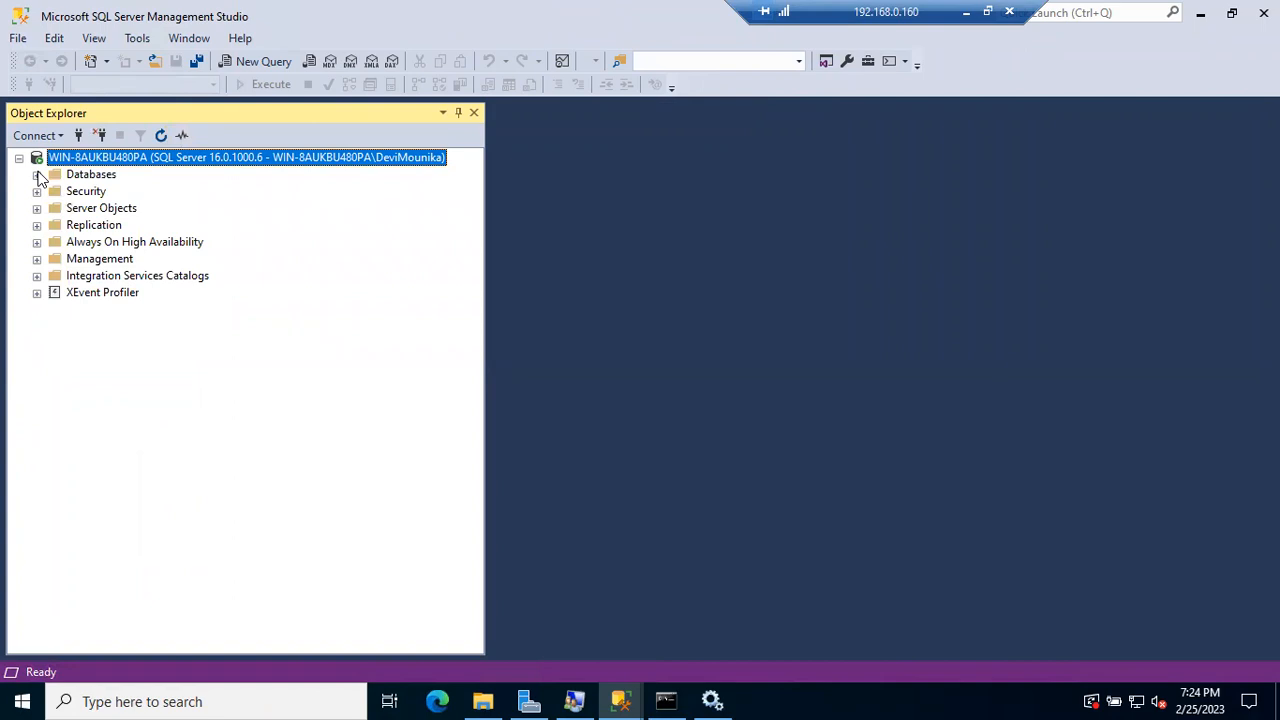
{"action": "left_click", "coordinate": [37, 175]}
{"action": "left_click", "coordinate": [55, 225]}
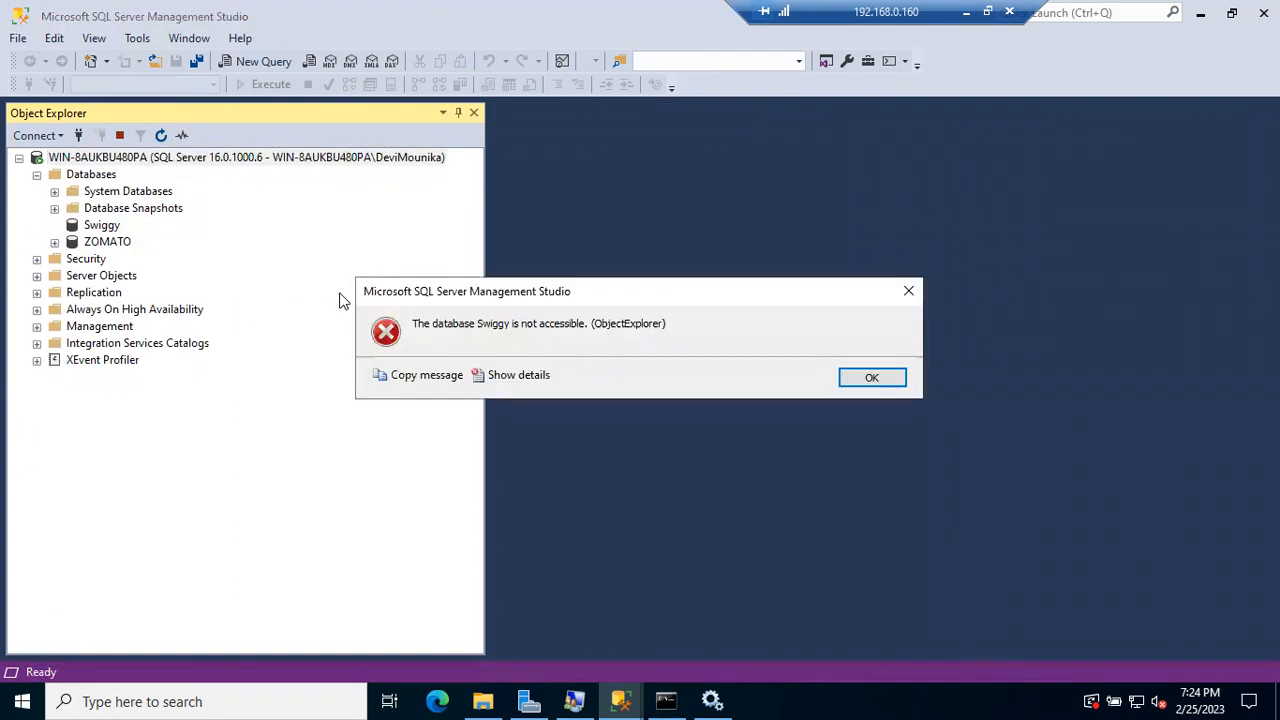
{"action": "left_click", "coordinate": [875, 380]}
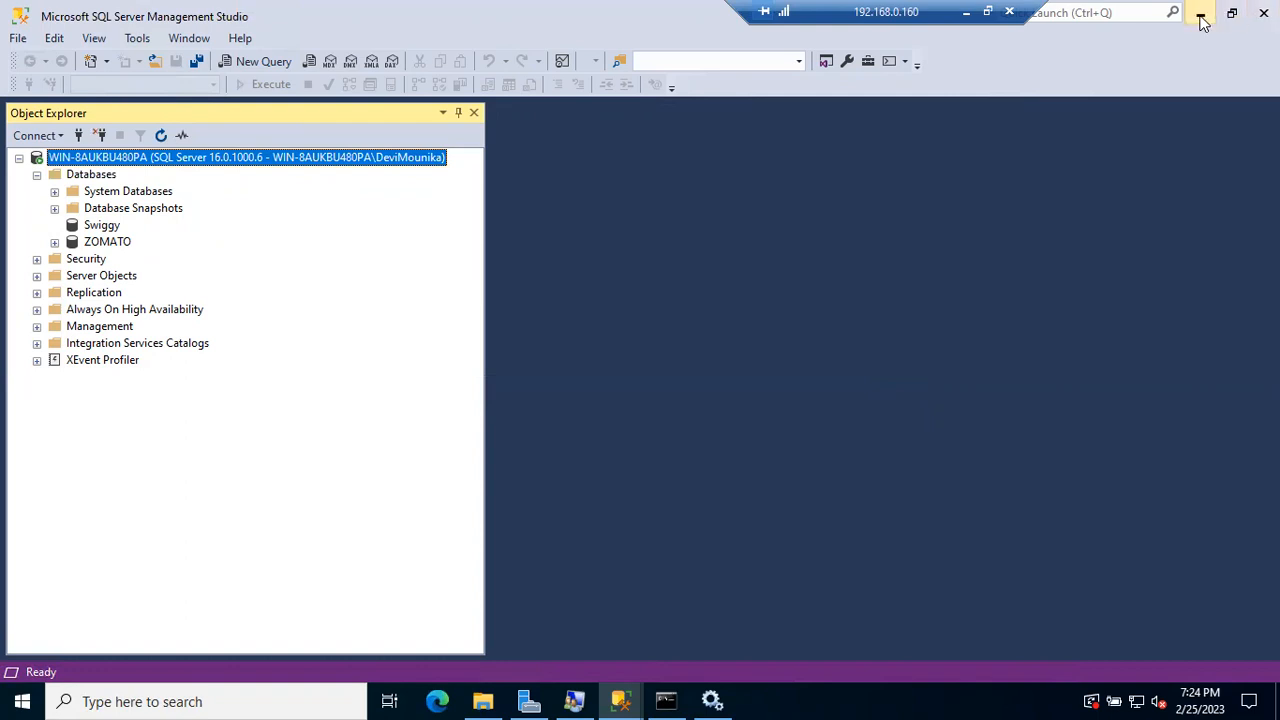
{"action": "left_click", "coordinate": [1201, 16]}
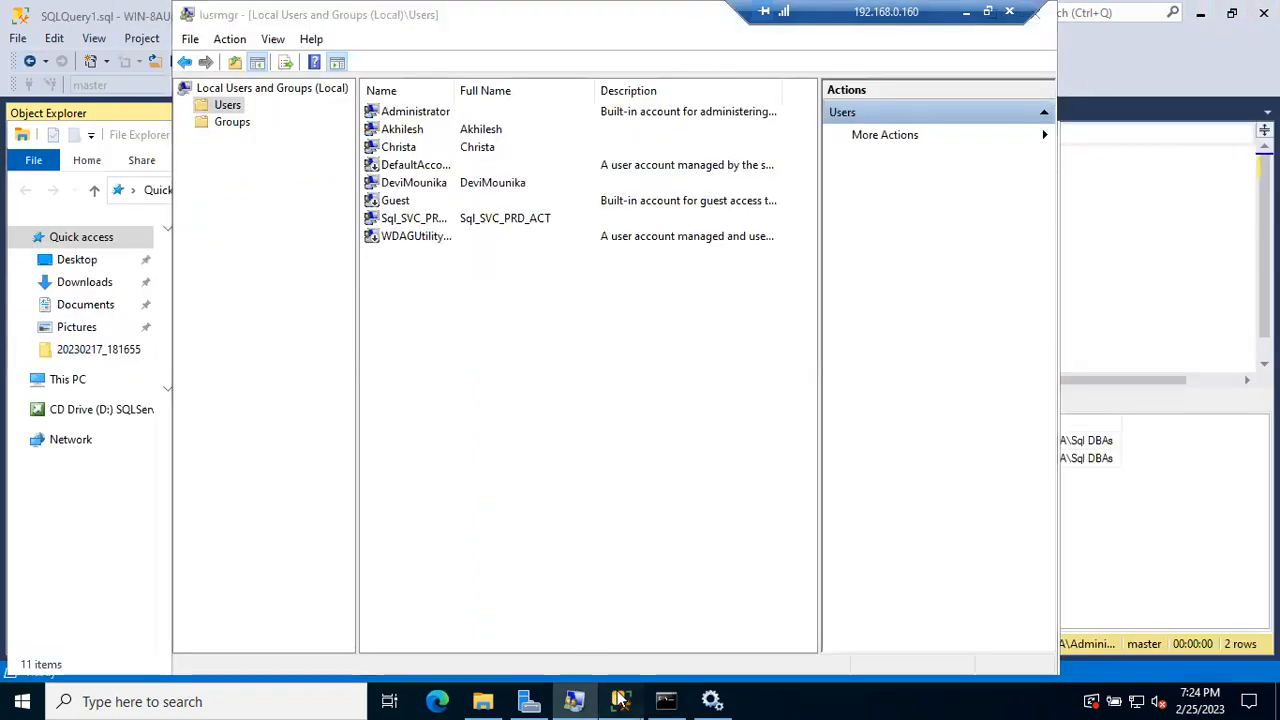
{"action": "mouse_move", "coordinate": [620, 698]}
{"action": "left_click", "coordinate": [489, 645]}
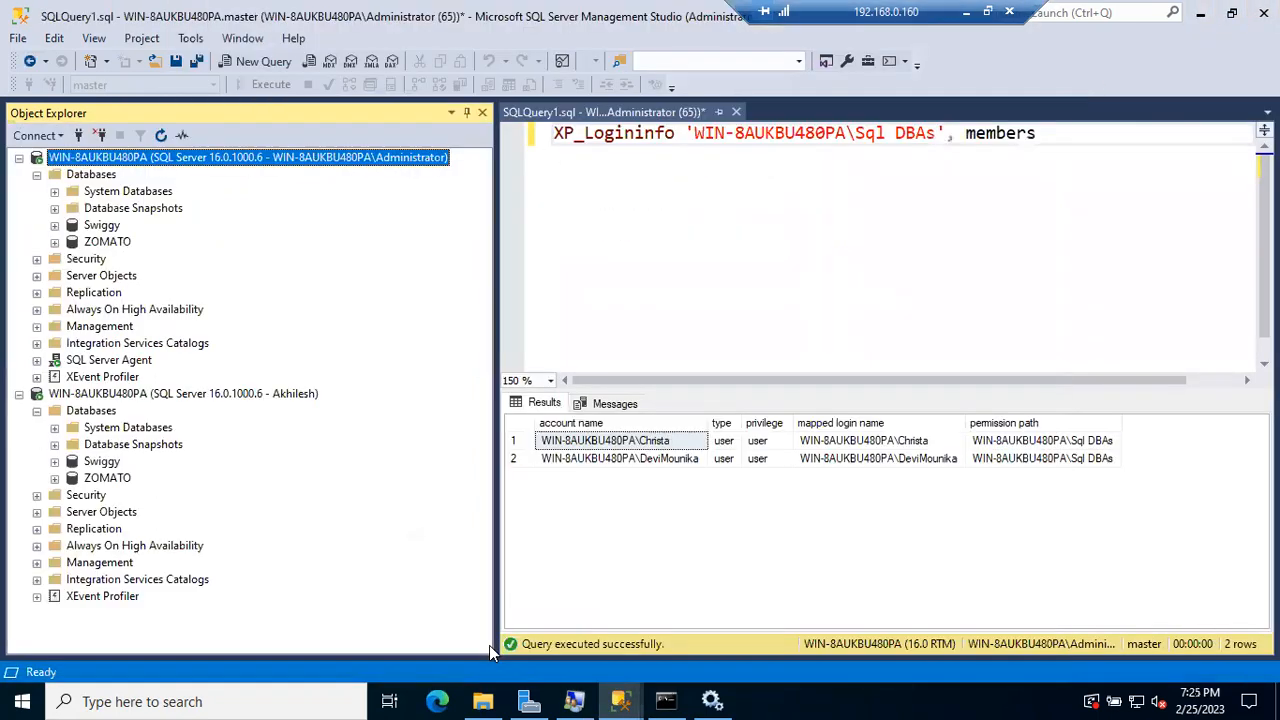
Step: Browse the Security folders of the Swiggy and ZOMATO databases
{"action": "left_click", "coordinate": [55, 226]}
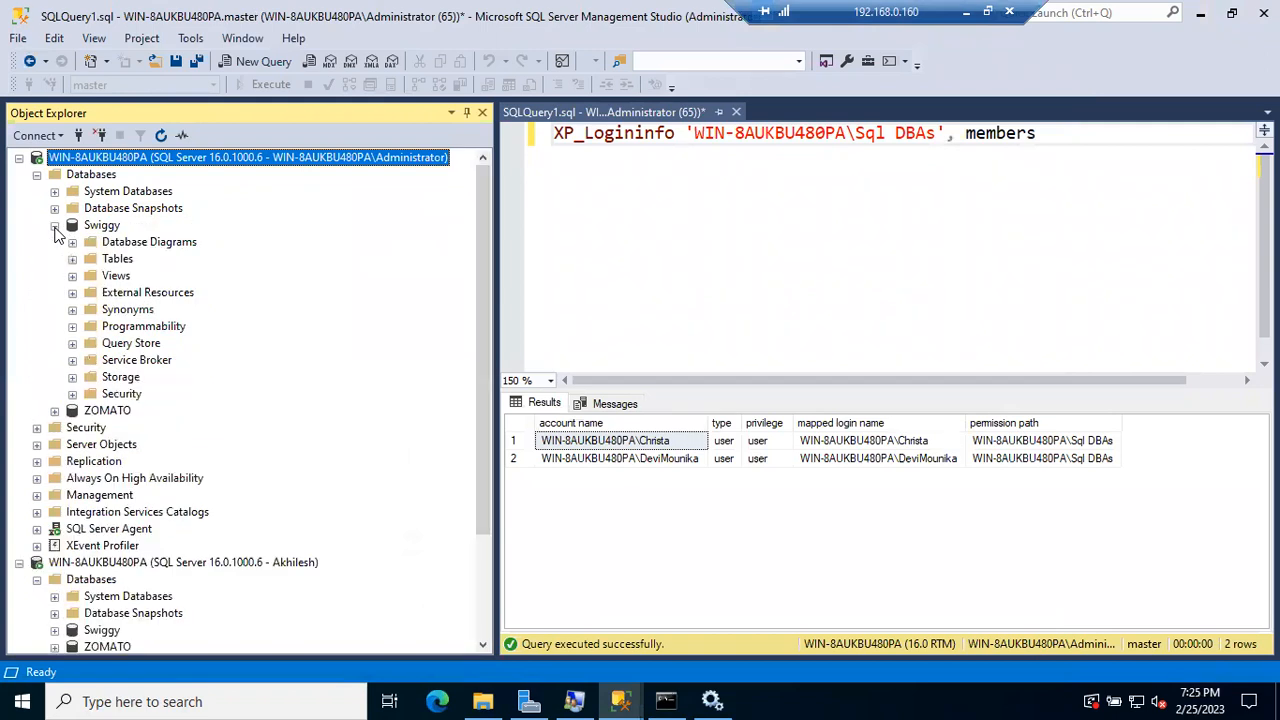
{"action": "left_click", "coordinate": [112, 395]}
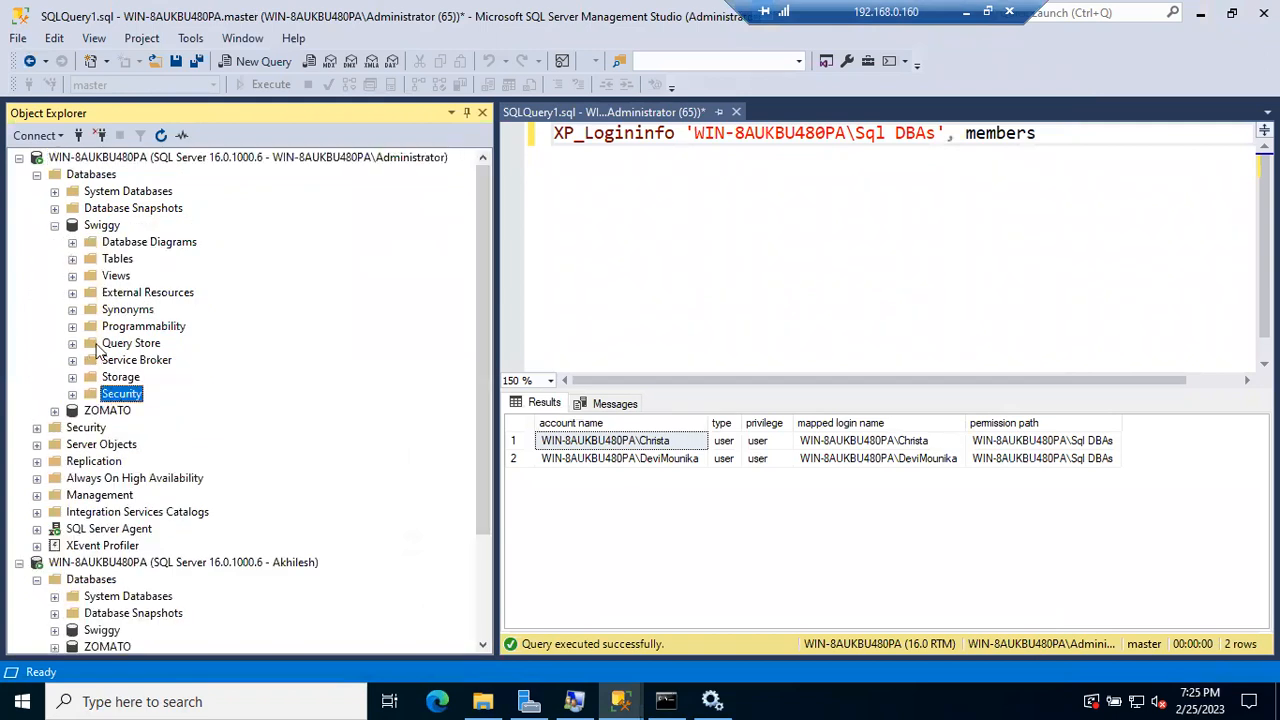
{"action": "left_click", "coordinate": [37, 175]}
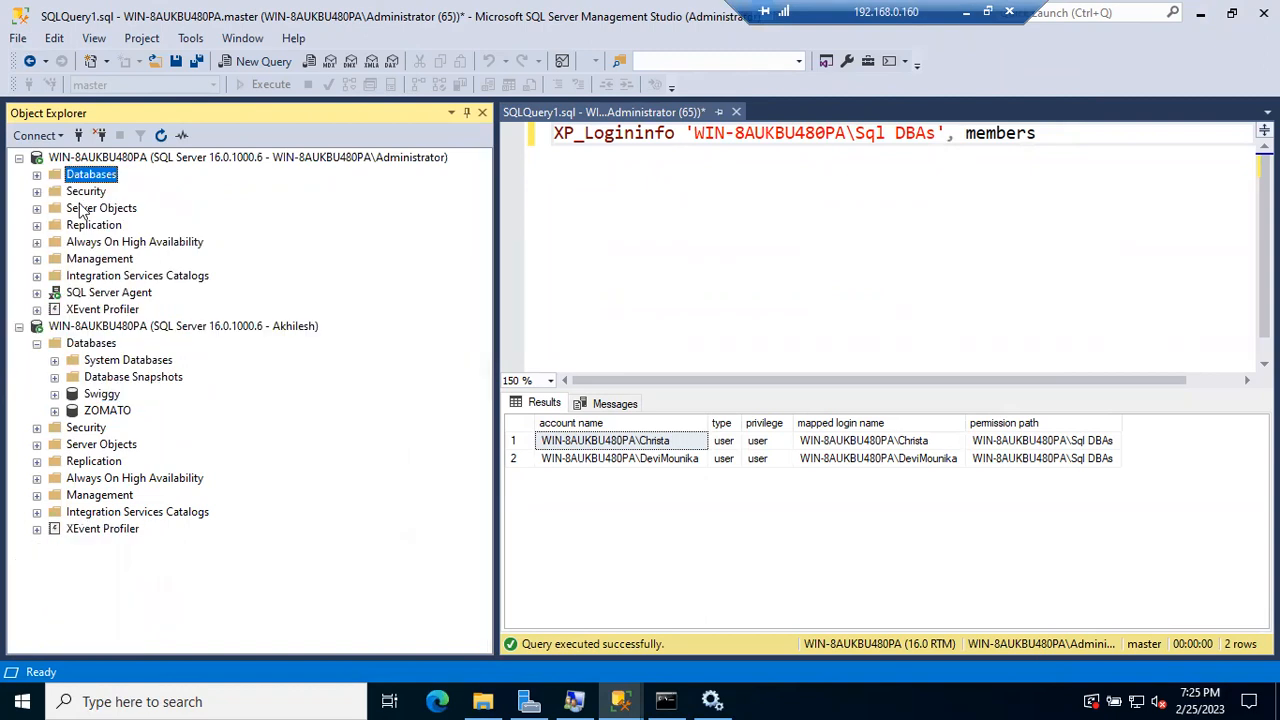
{"action": "left_click", "coordinate": [86, 192]}
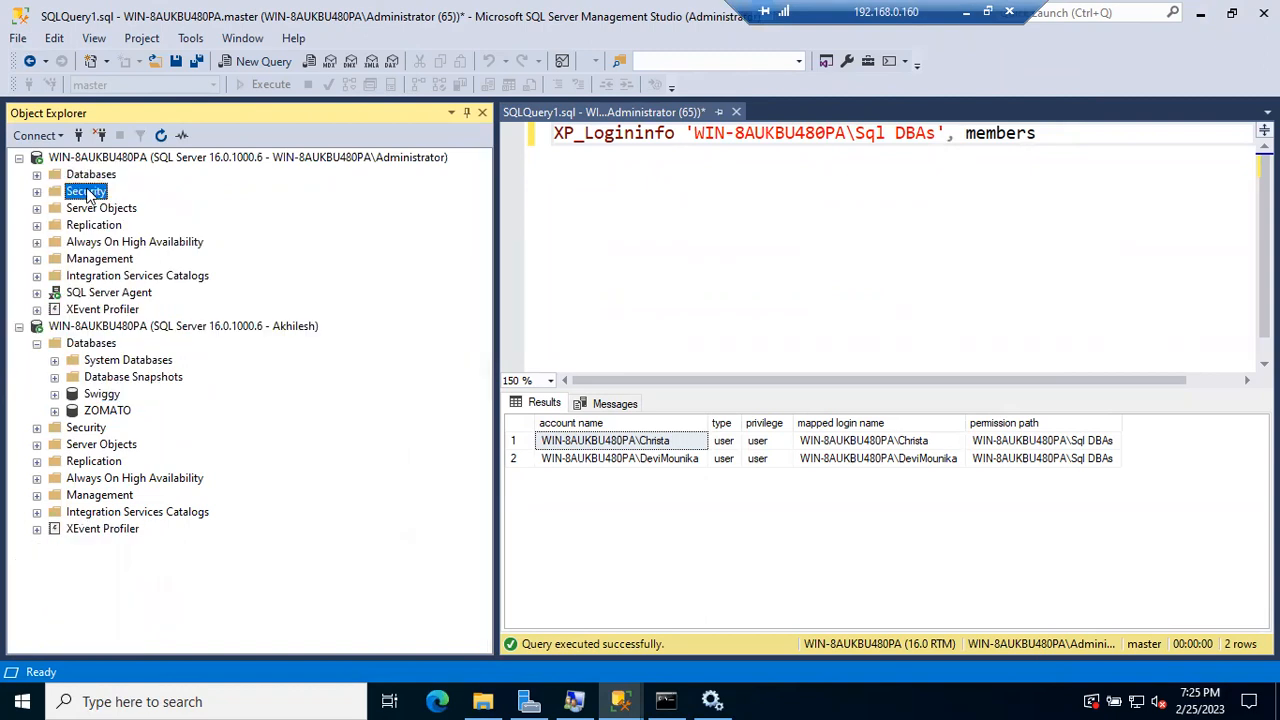
{"action": "left_click", "coordinate": [37, 175]}
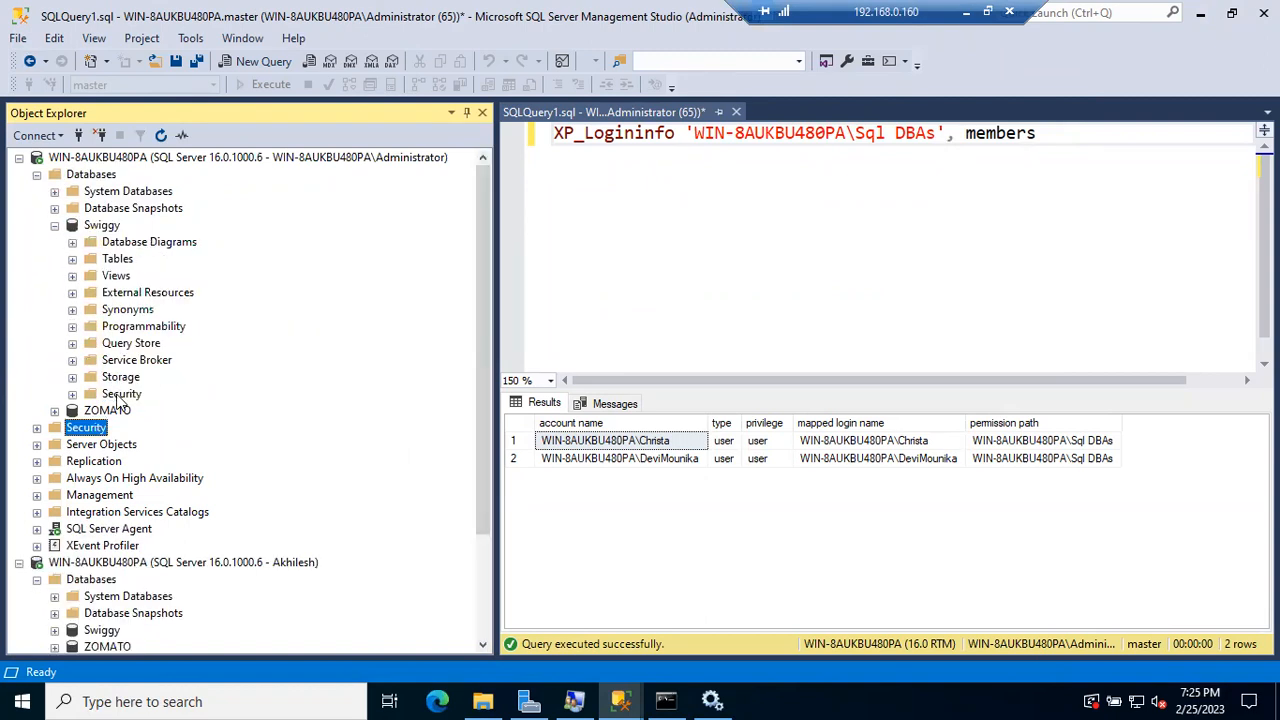
{"action": "left_click", "coordinate": [55, 411]}
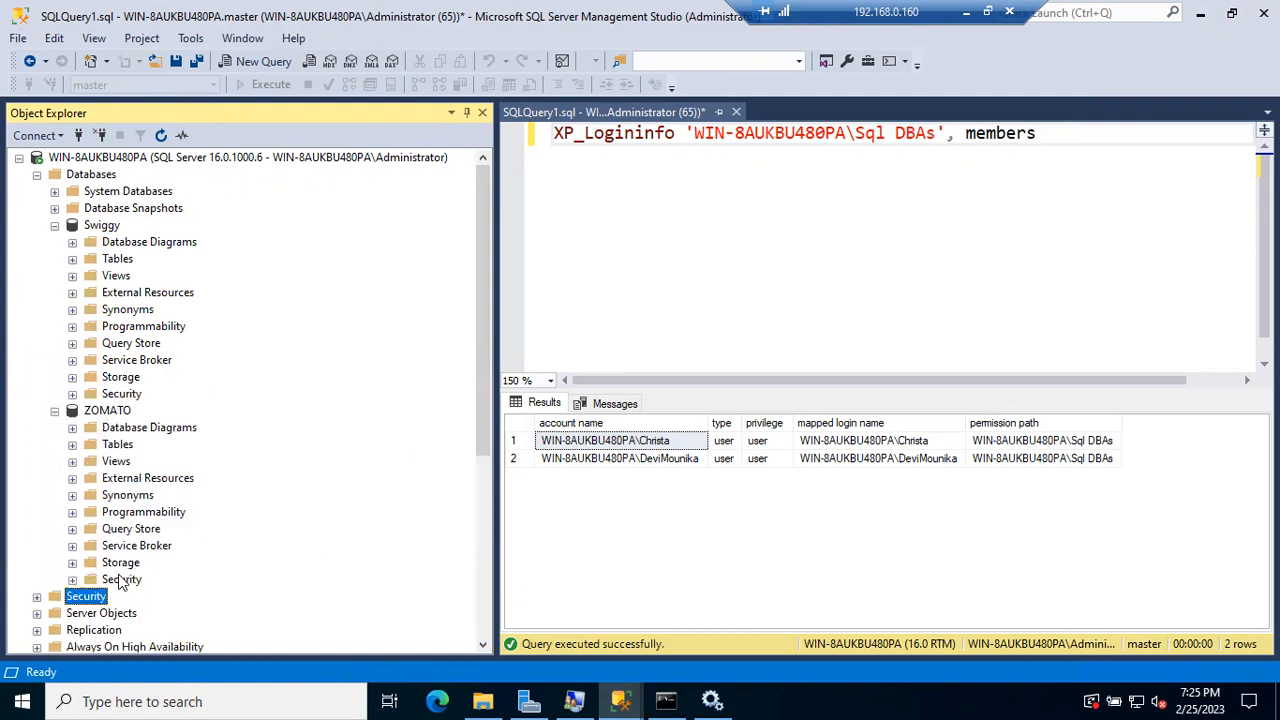
{"action": "left_click", "coordinate": [122, 580]}
Step: Check Swiggy's database users, collapse Swiggy, and expand the server-level Security node
{"action": "left_click", "coordinate": [56, 411]}
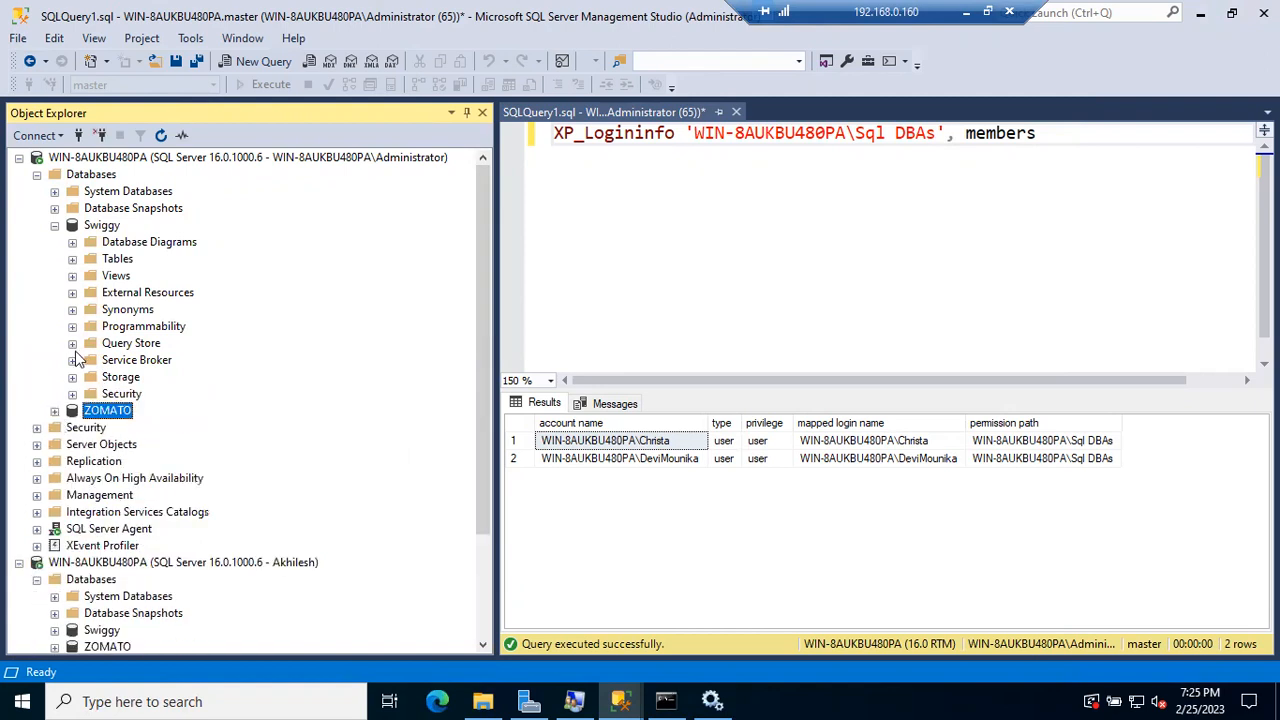
{"action": "left_click", "coordinate": [72, 394]}
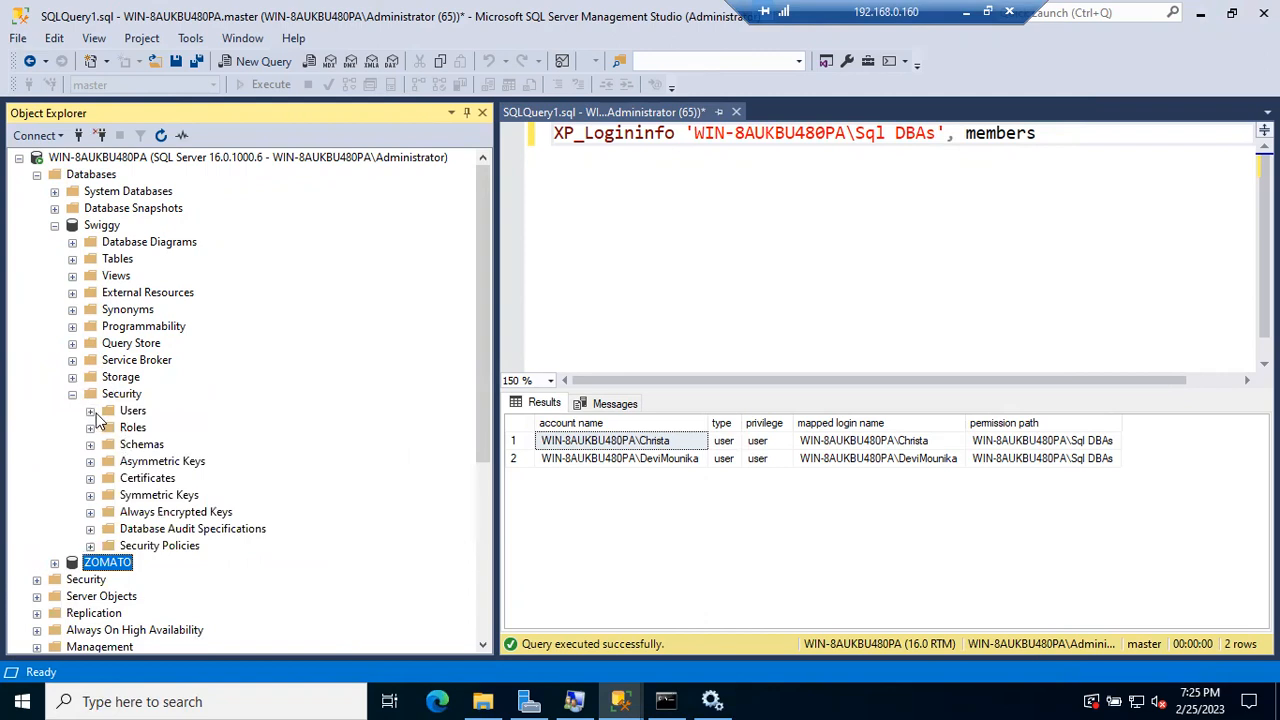
{"action": "left_click", "coordinate": [90, 411]}
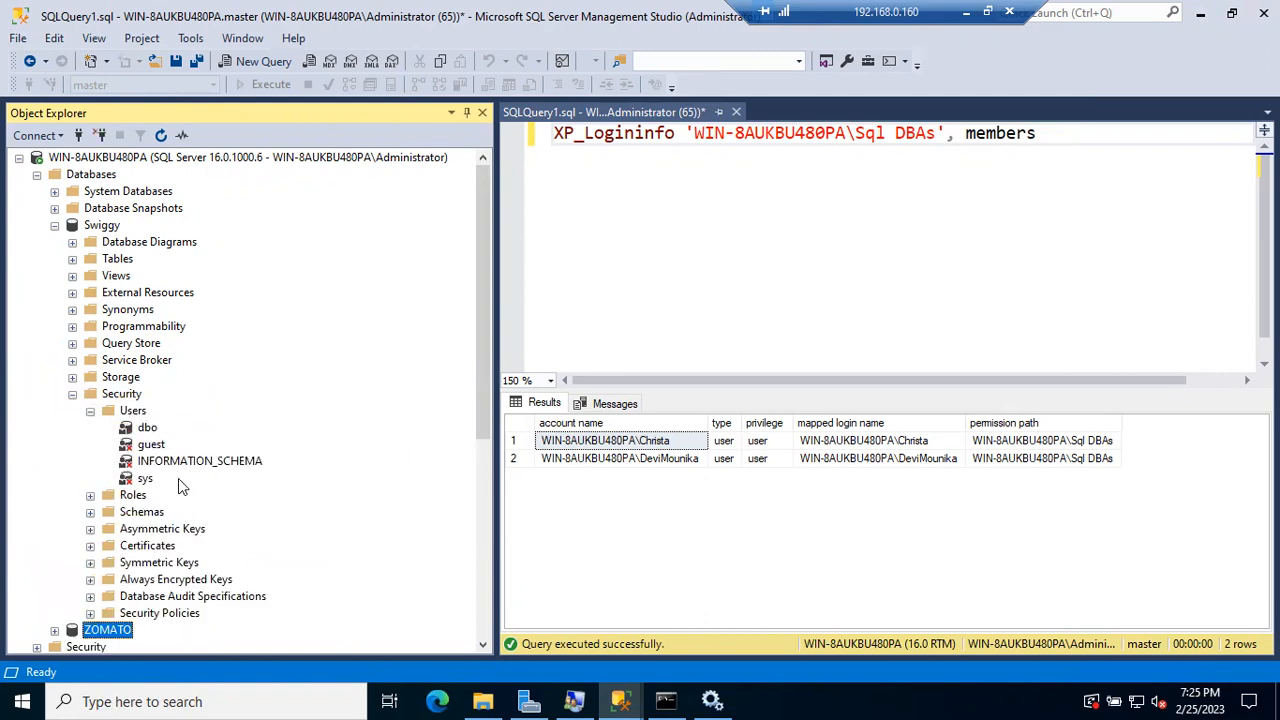
{"action": "left_click", "coordinate": [72, 394]}
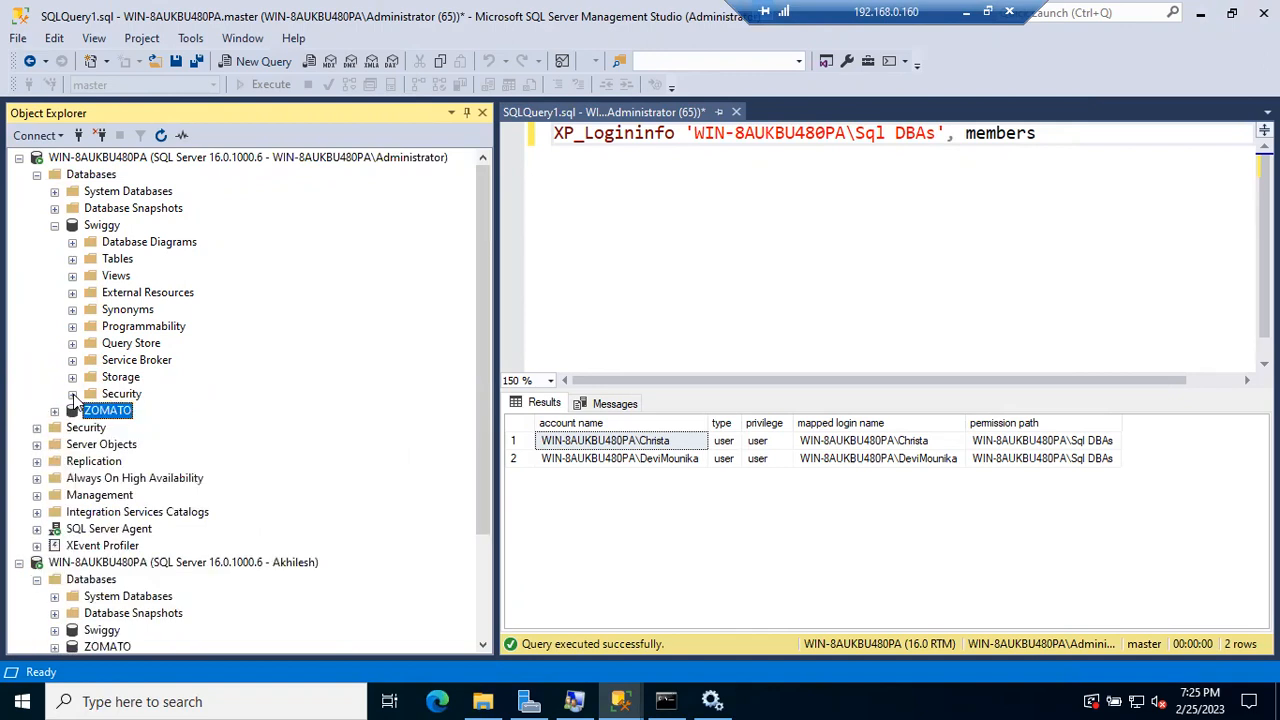
{"action": "left_click", "coordinate": [55, 226]}
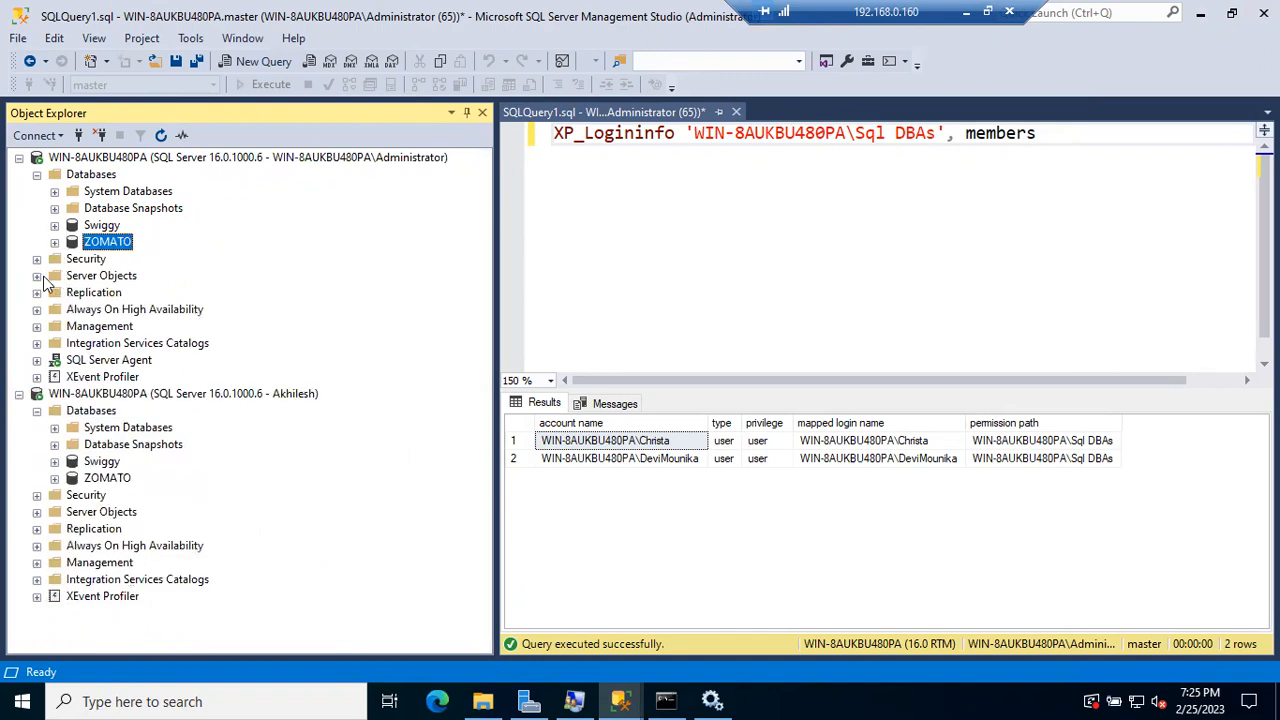
{"action": "left_click", "coordinate": [37, 259]}
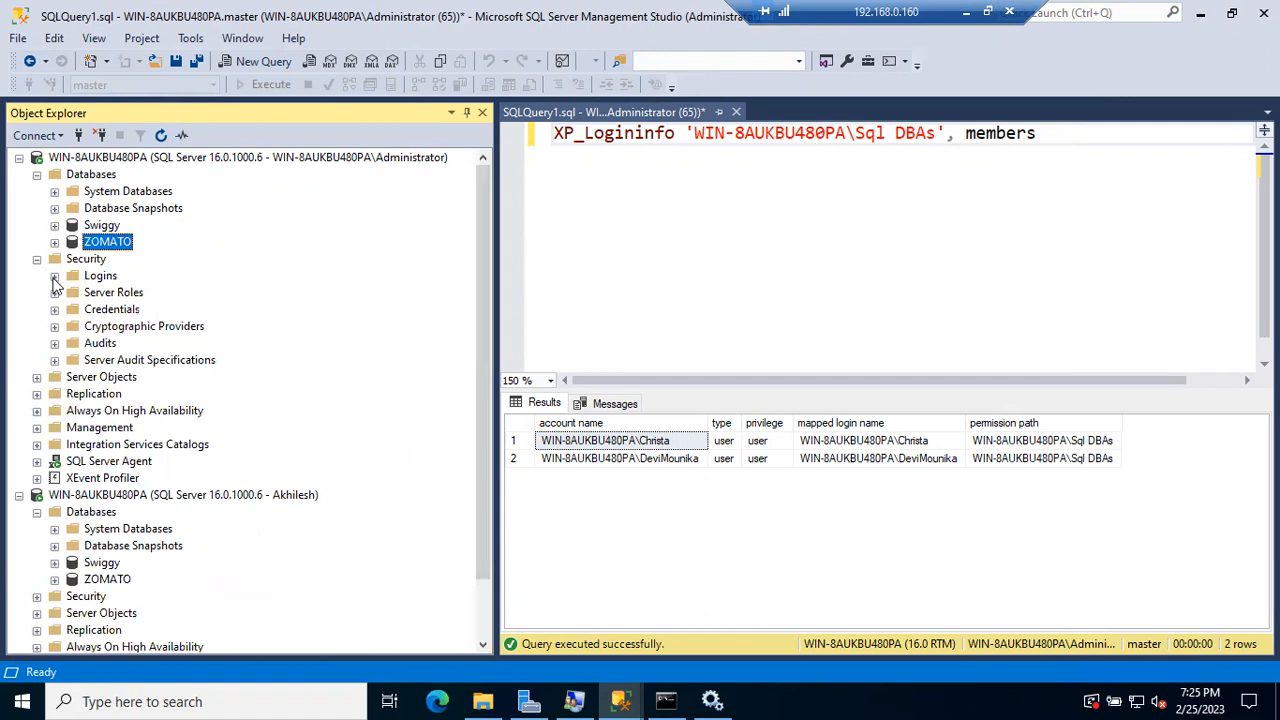
Step: Expand server Logins and inspect the Windows user login and the Sql DBAs group login
{"action": "left_click", "coordinate": [54, 276]}
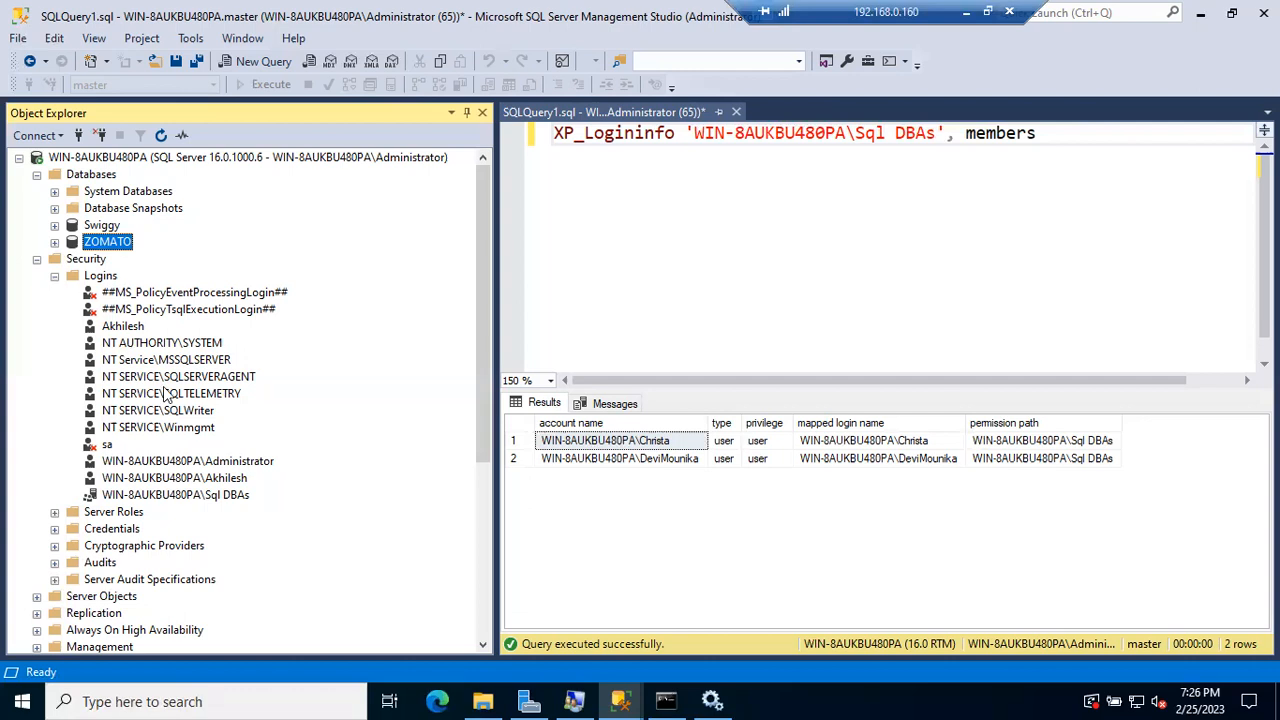
{"action": "left_click", "coordinate": [193, 480]}
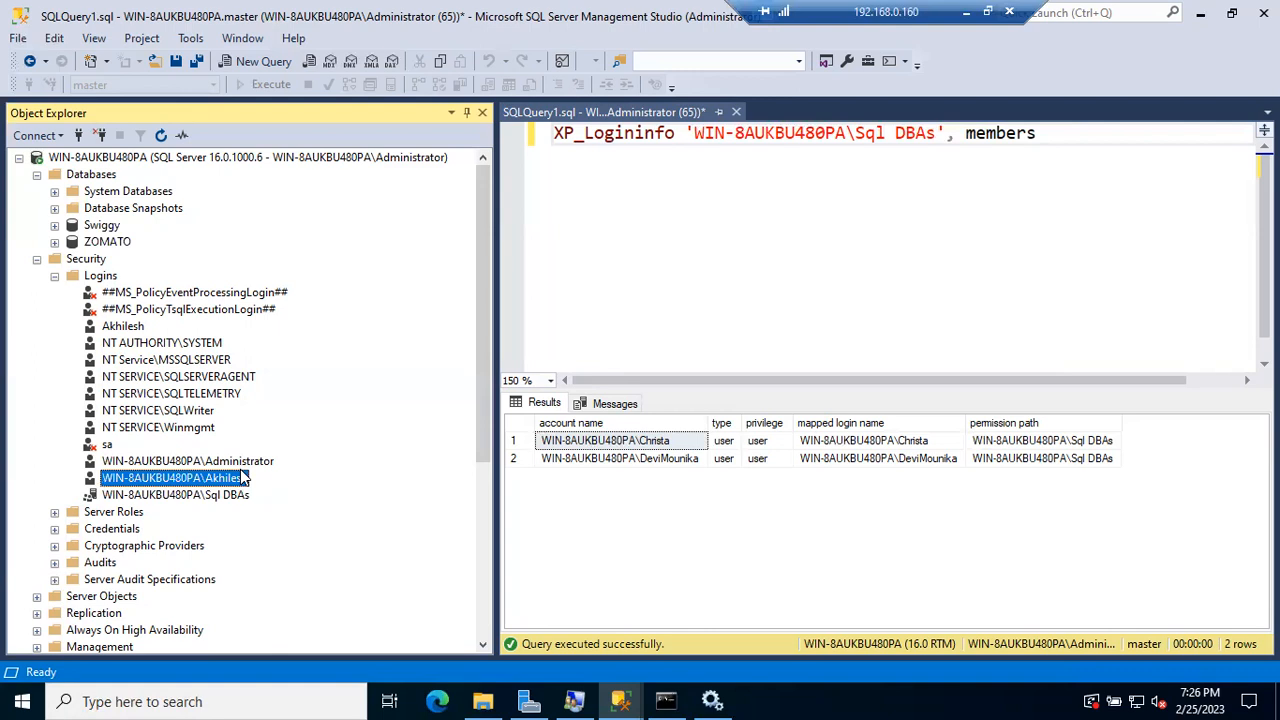
{"action": "left_click", "coordinate": [231, 496]}
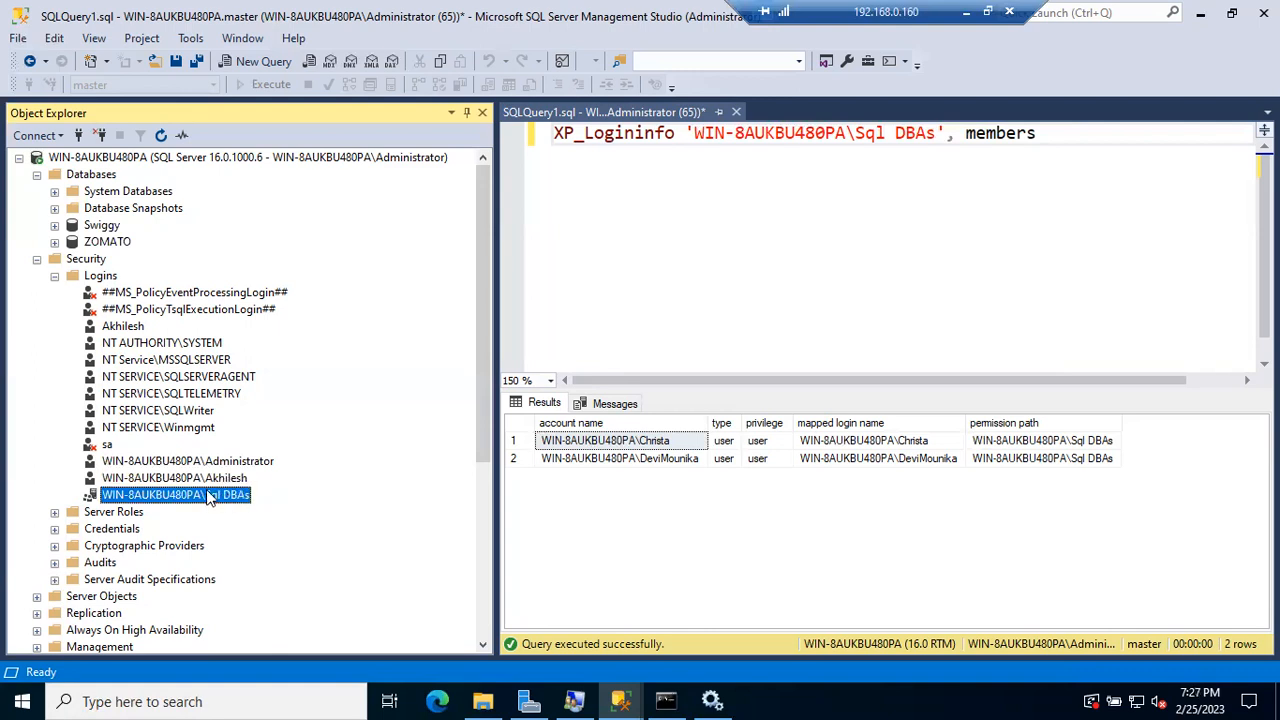
{"action": "left_click", "coordinate": [200, 480]}
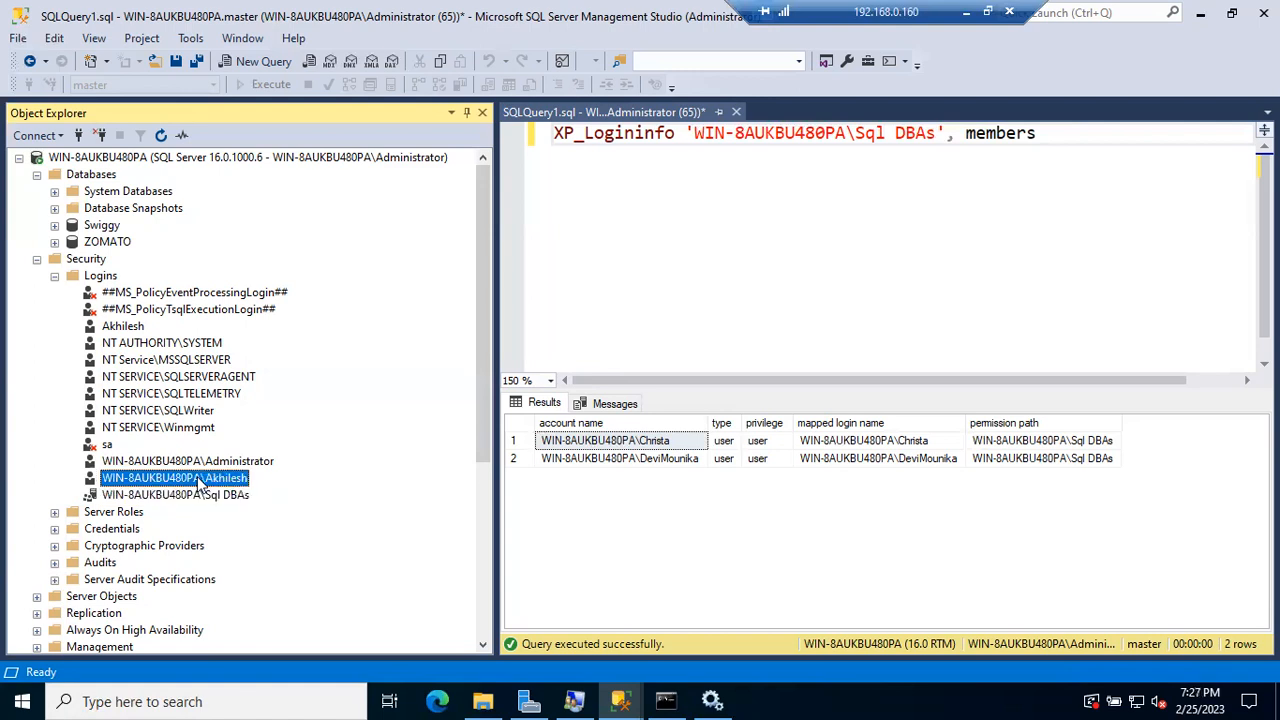
{"action": "left_click", "coordinate": [621, 700]}
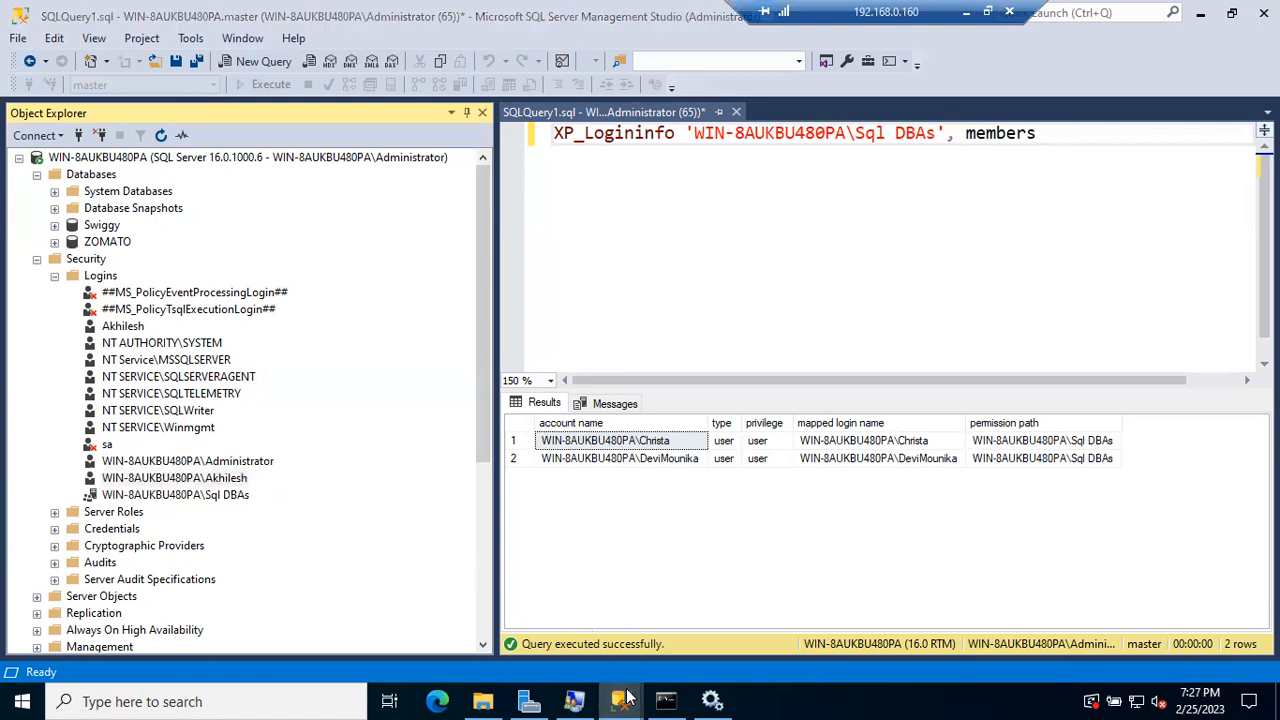
{"action": "left_click", "coordinate": [231, 508]}
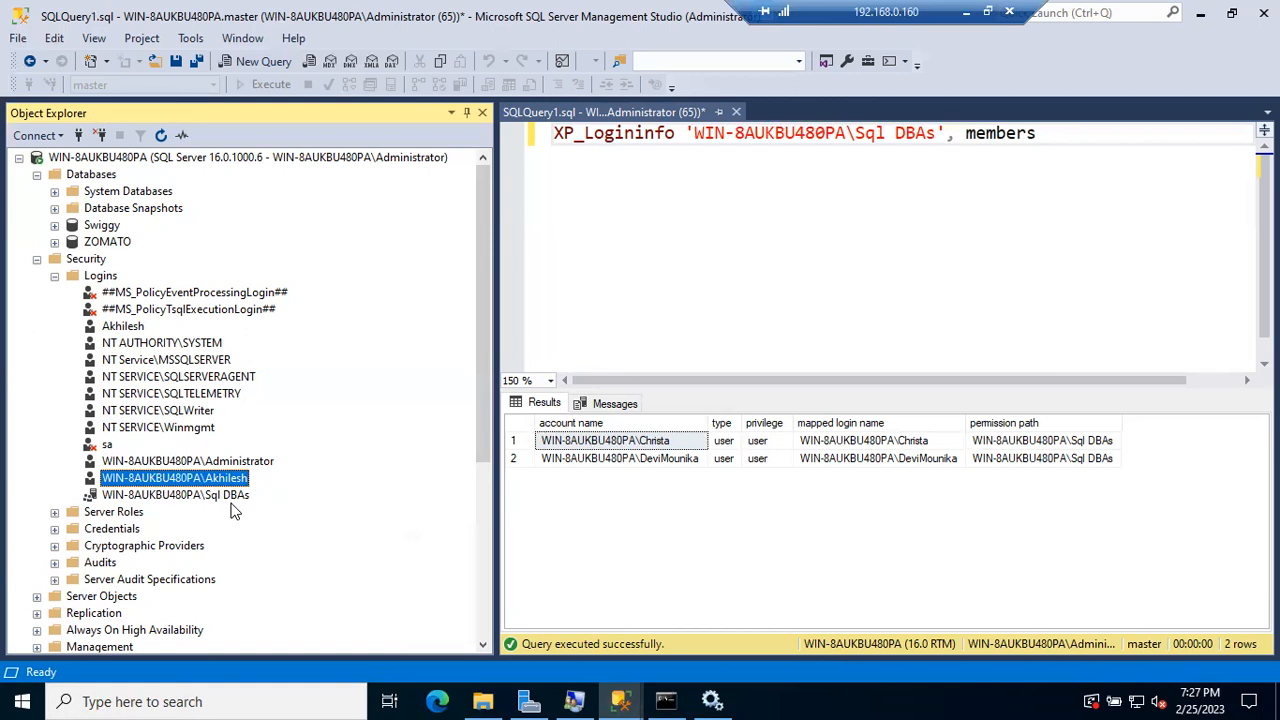
{"action": "left_click", "coordinate": [226, 497]}
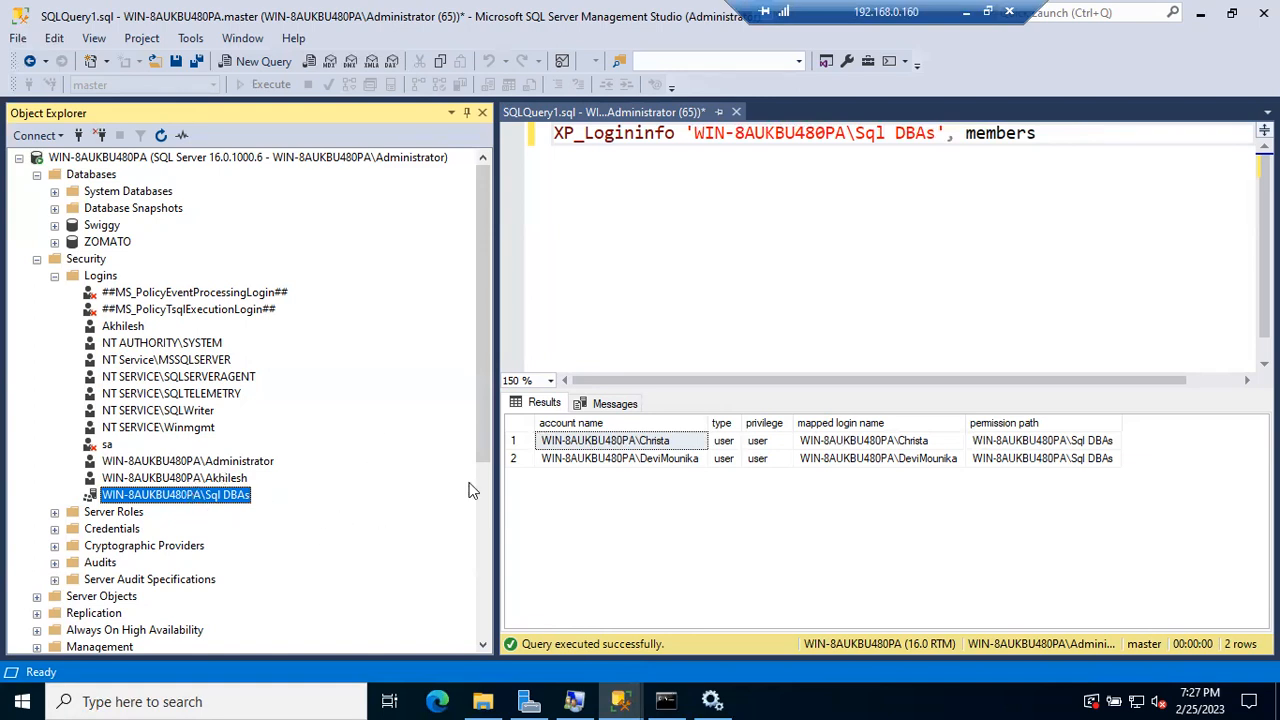
Step: Minimize the other user's session and close the extra Management Studio window
{"action": "mouse_move", "coordinate": [628, 695]}
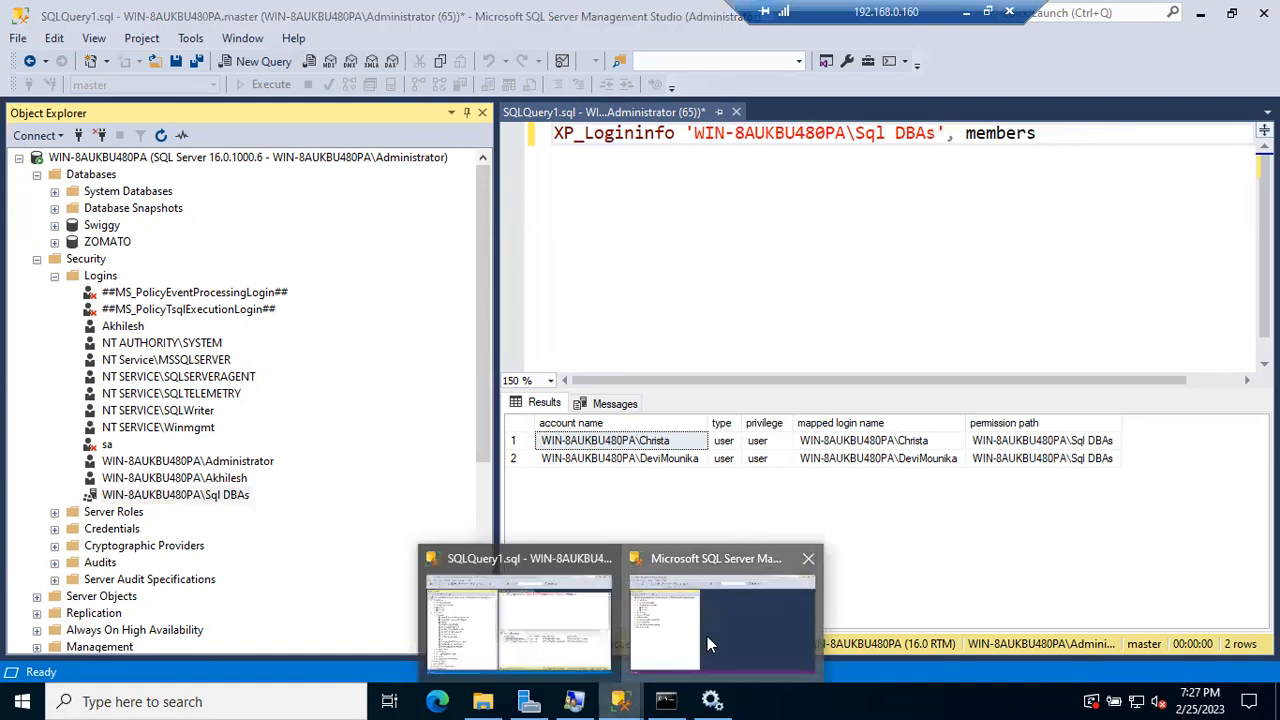
{"action": "left_click", "coordinate": [707, 636]}
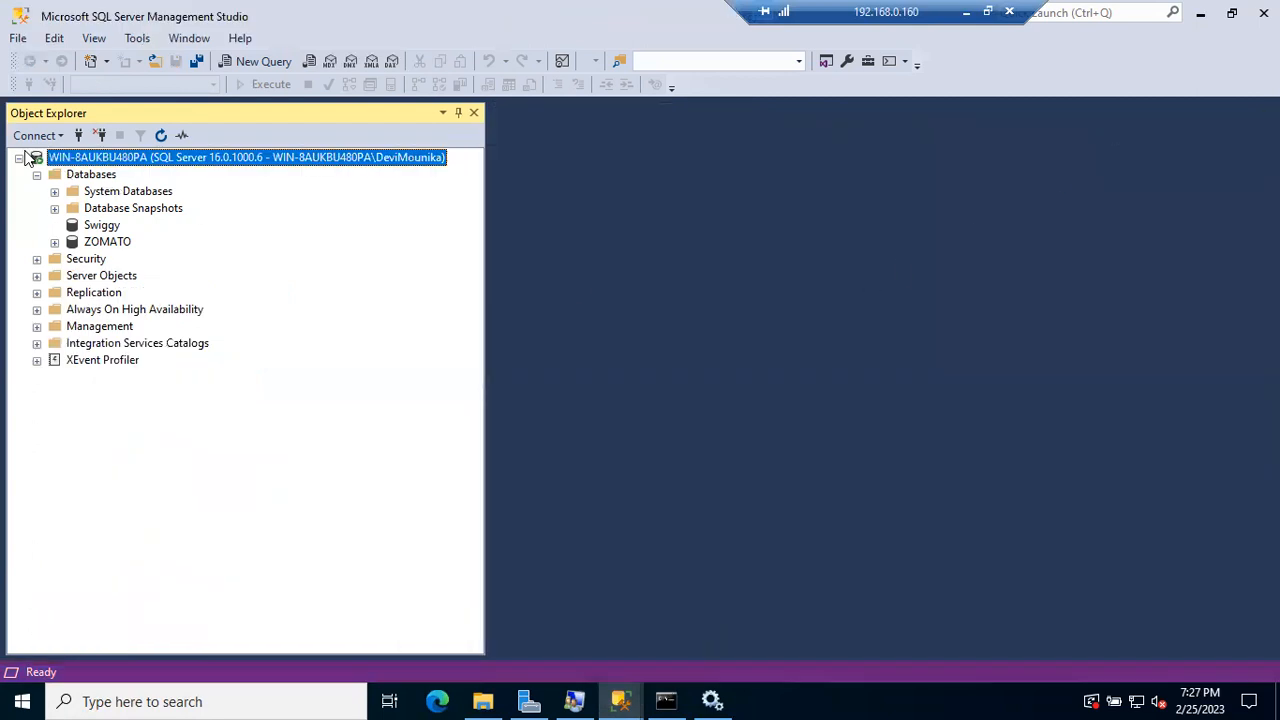
{"action": "left_click", "coordinate": [1201, 16]}
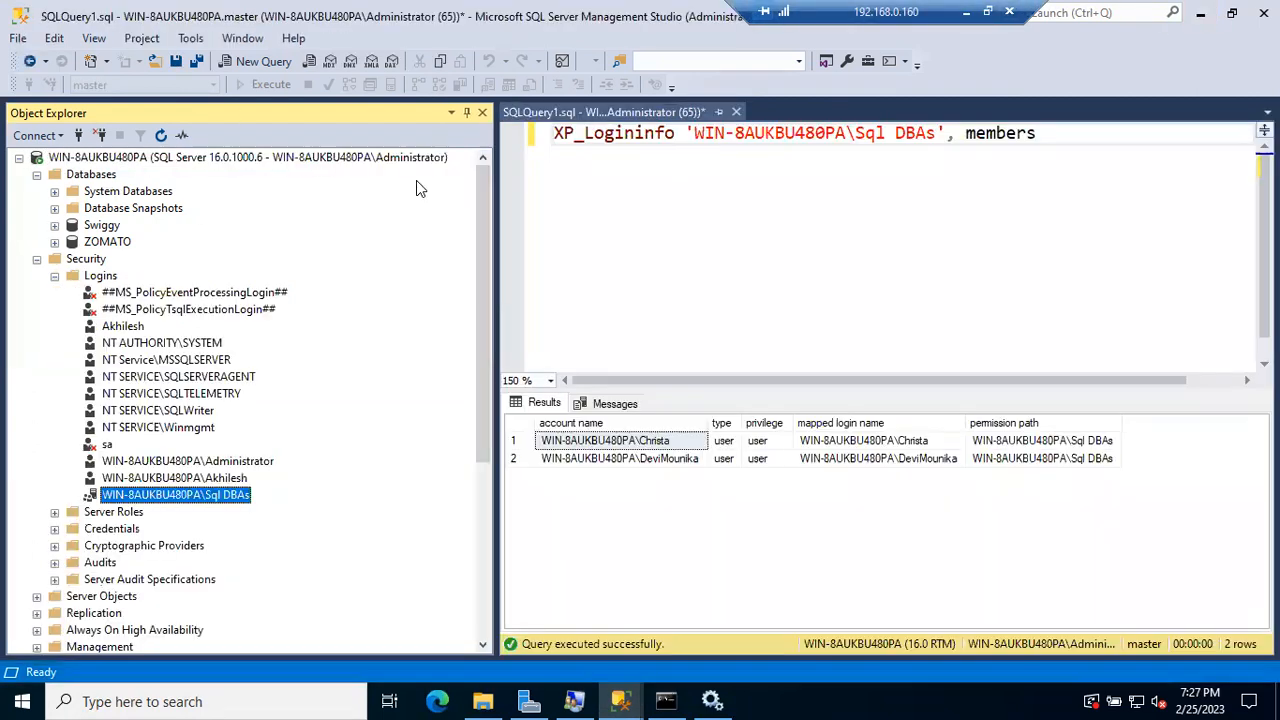
{"action": "left_click", "coordinate": [618, 697]}
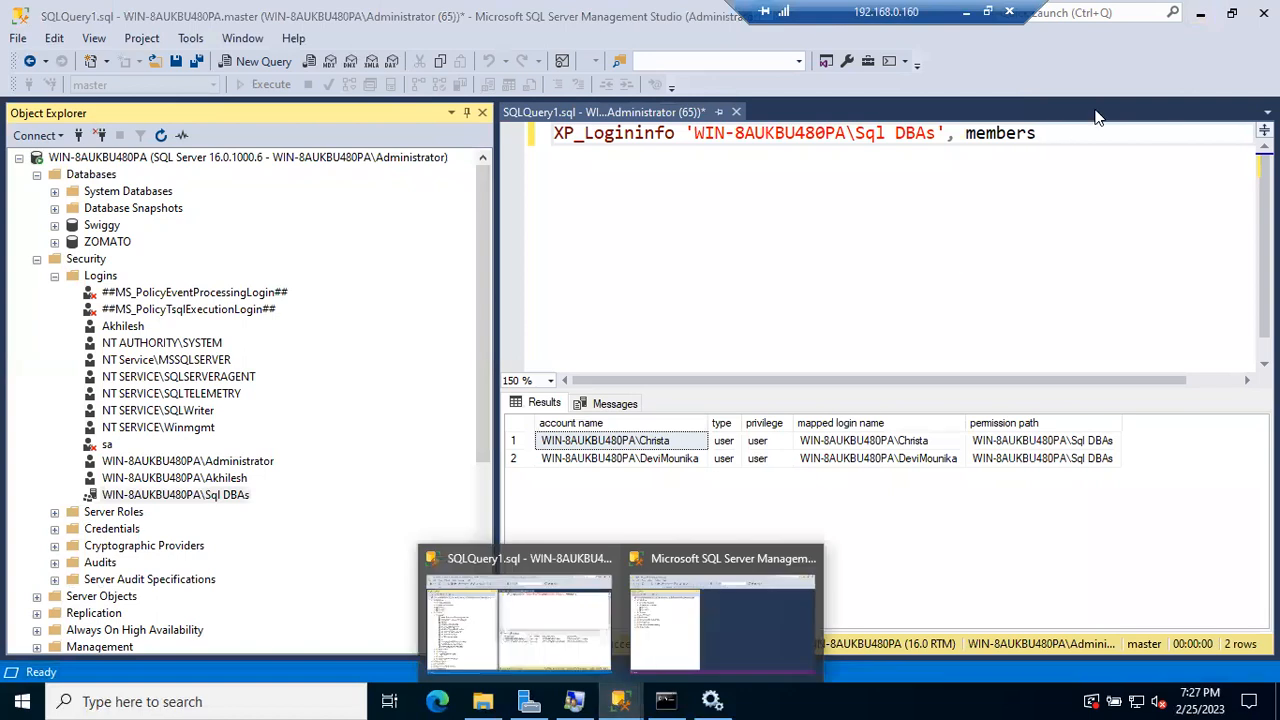
{"action": "left_click", "coordinate": [810, 560]}
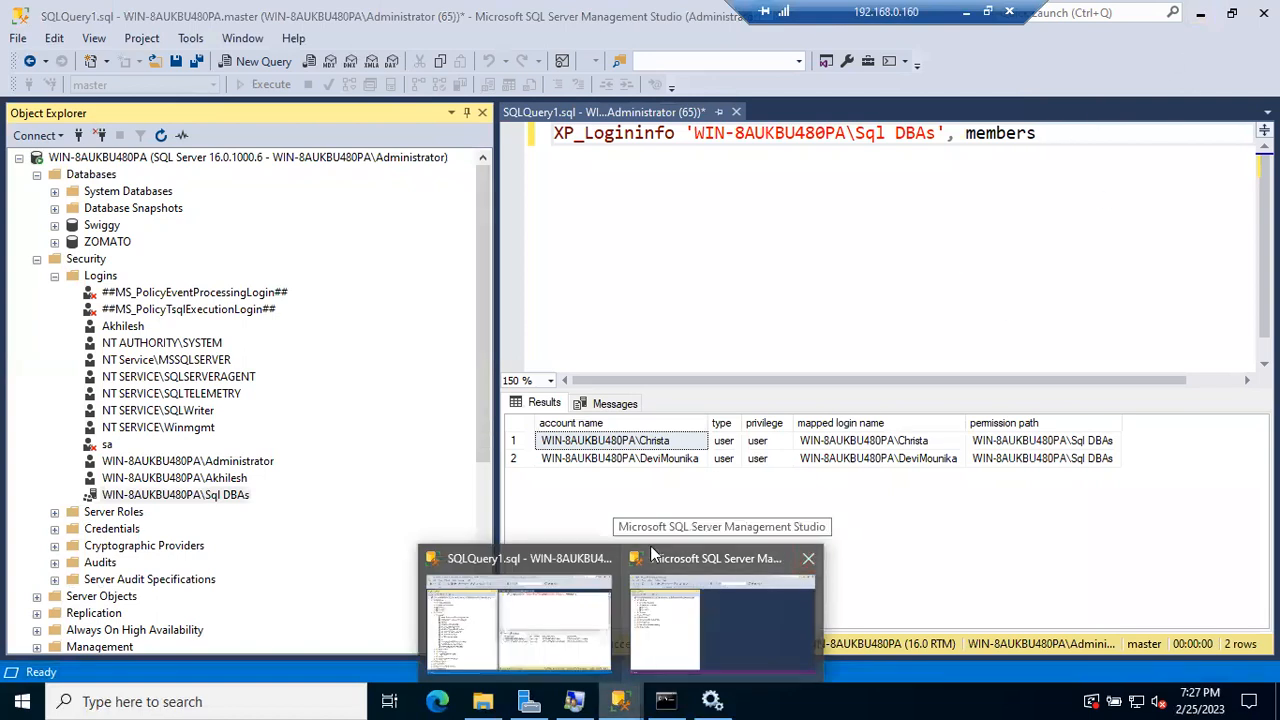
Step: Launch Management Studio as a different user, entering that account's user name and password
{"action": "right_click", "coordinate": [622, 701]}
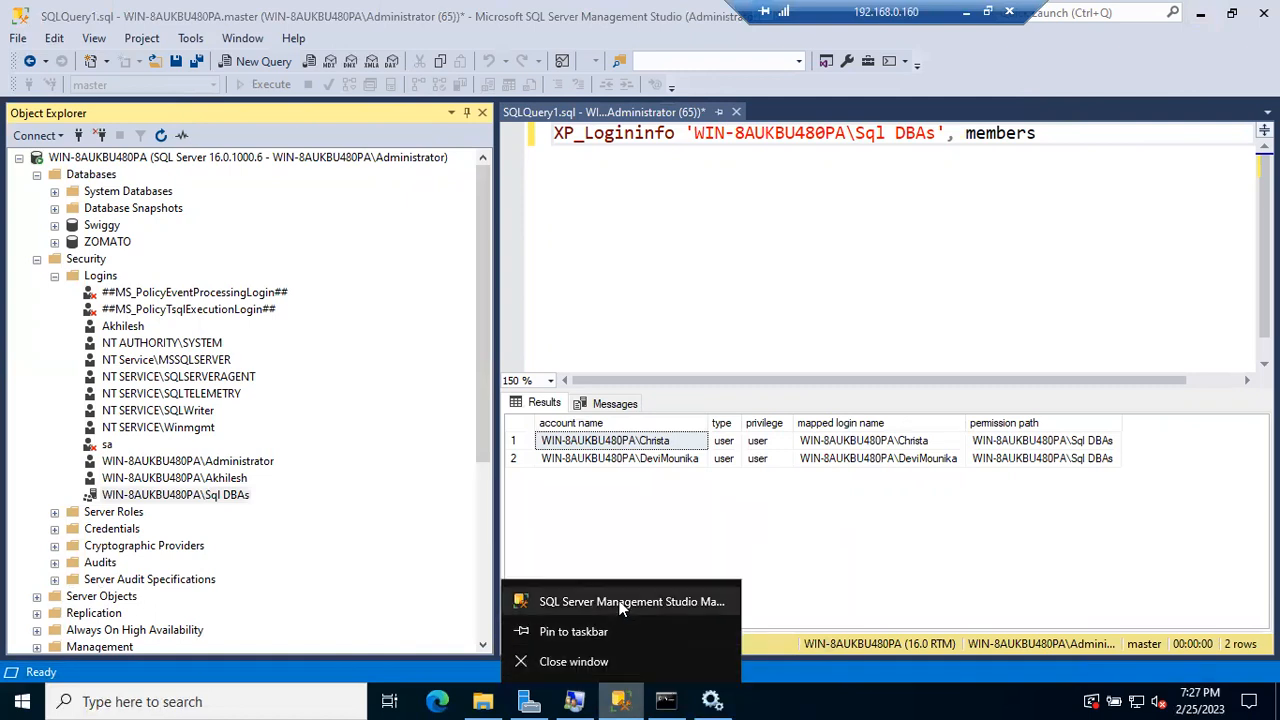
{"action": "right_click", "coordinate": [622, 604]}
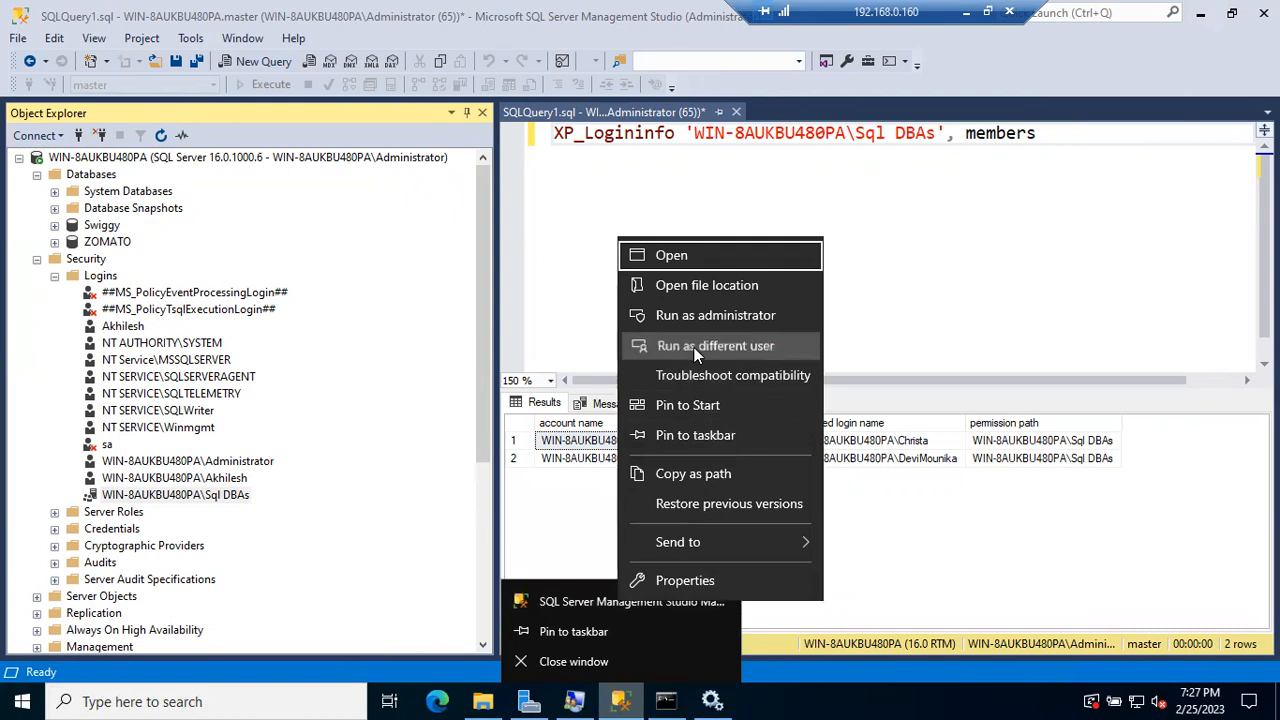
{"action": "left_click", "coordinate": [793, 340]}
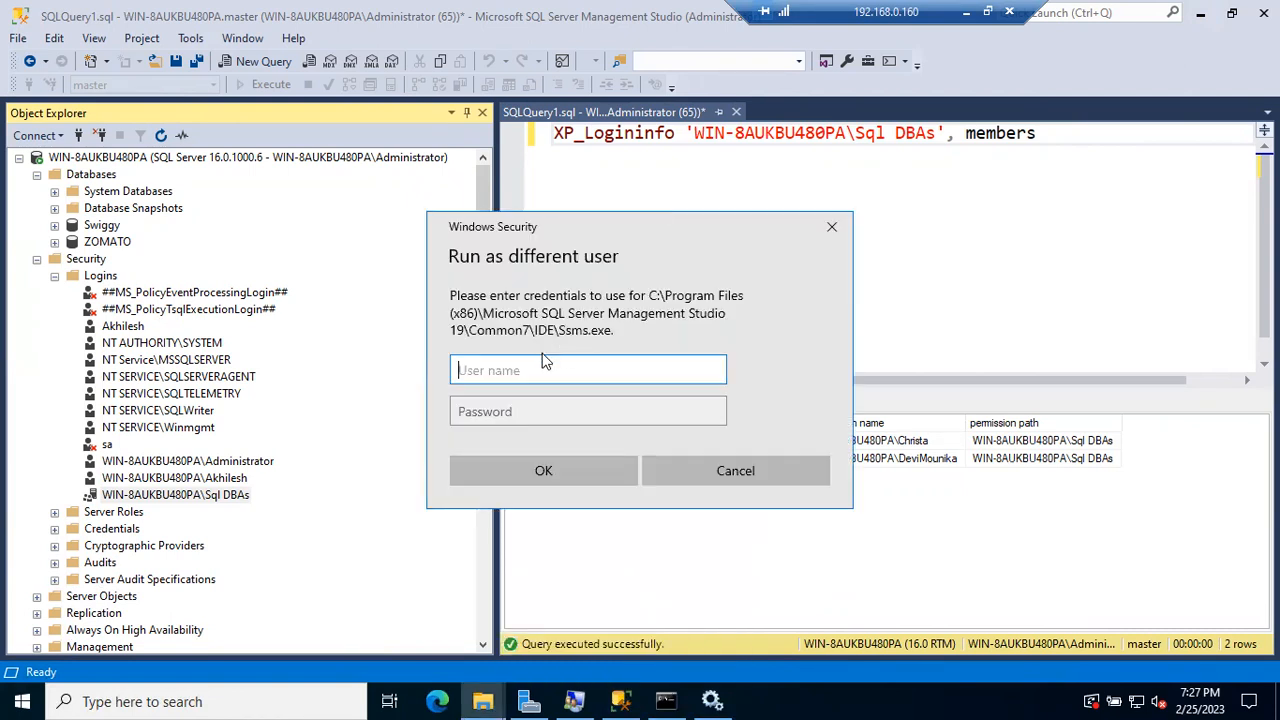
{"action": "type", "text": "Akhilesh"}
{"action": "key", "text": "Tab"}
{"action": "type", "text": "*************"}
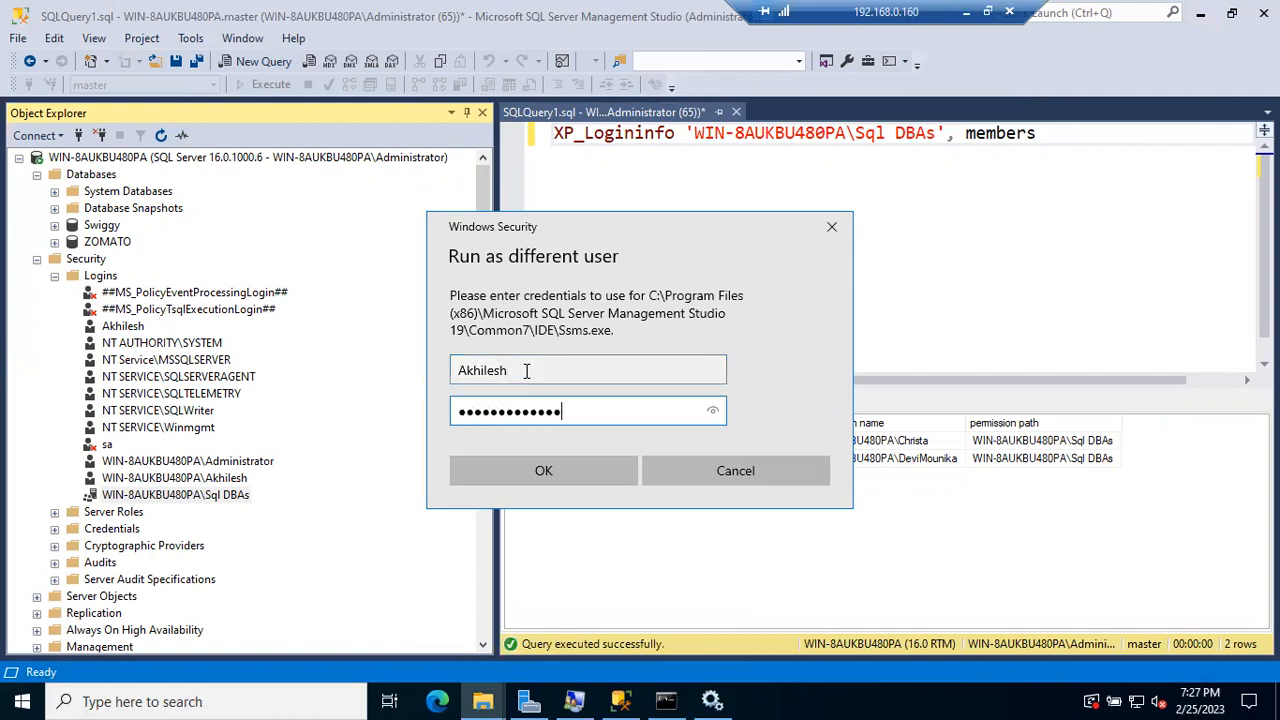
{"action": "key", "text": "Return"}
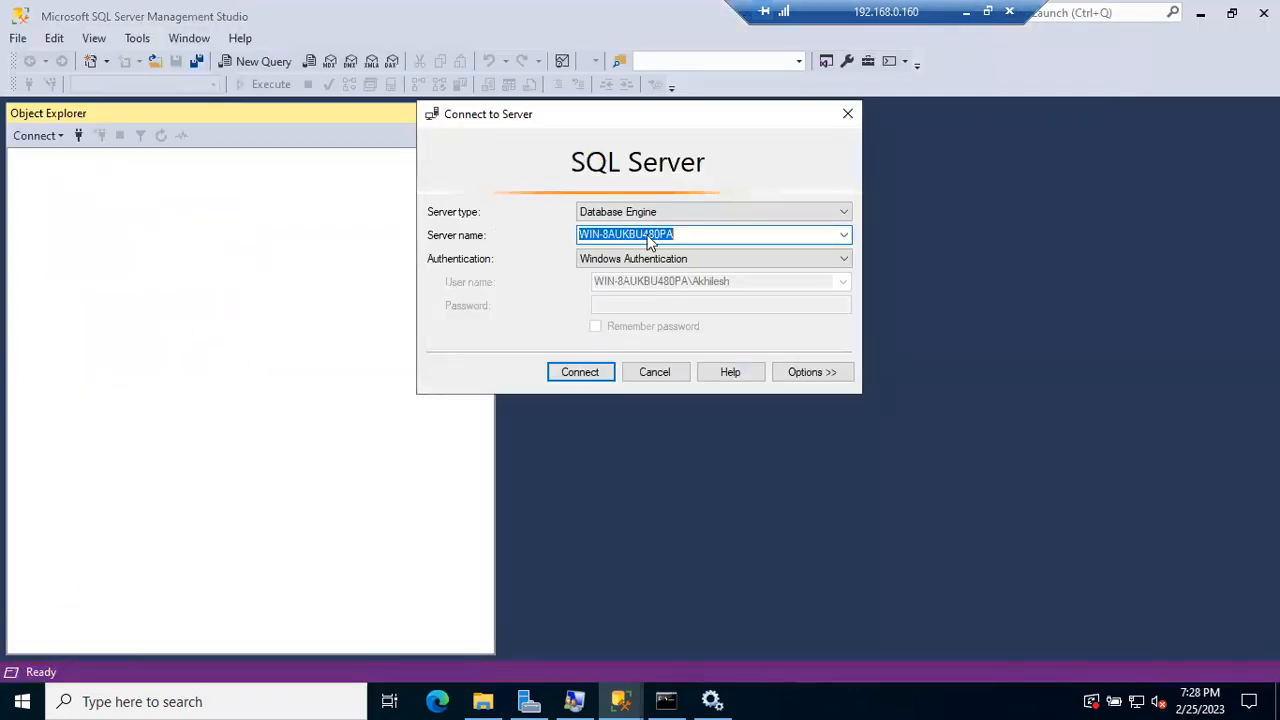
Step: Connect as the other user and confirm Swiggy and ZOMATO both give not-accessible errors
{"action": "left_click", "coordinate": [588, 380]}
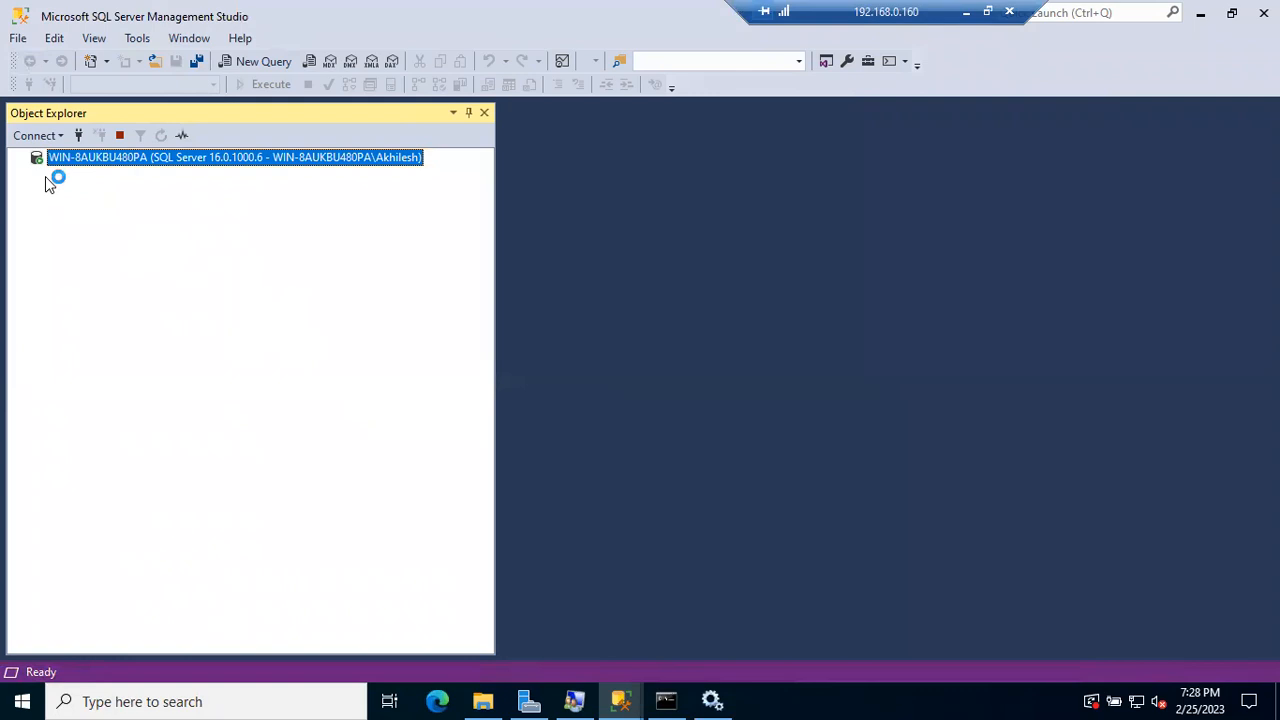
{"action": "left_click", "coordinate": [42, 175]}
{"action": "left_click", "coordinate": [54, 225]}
{"action": "left_click", "coordinate": [850, 380]}
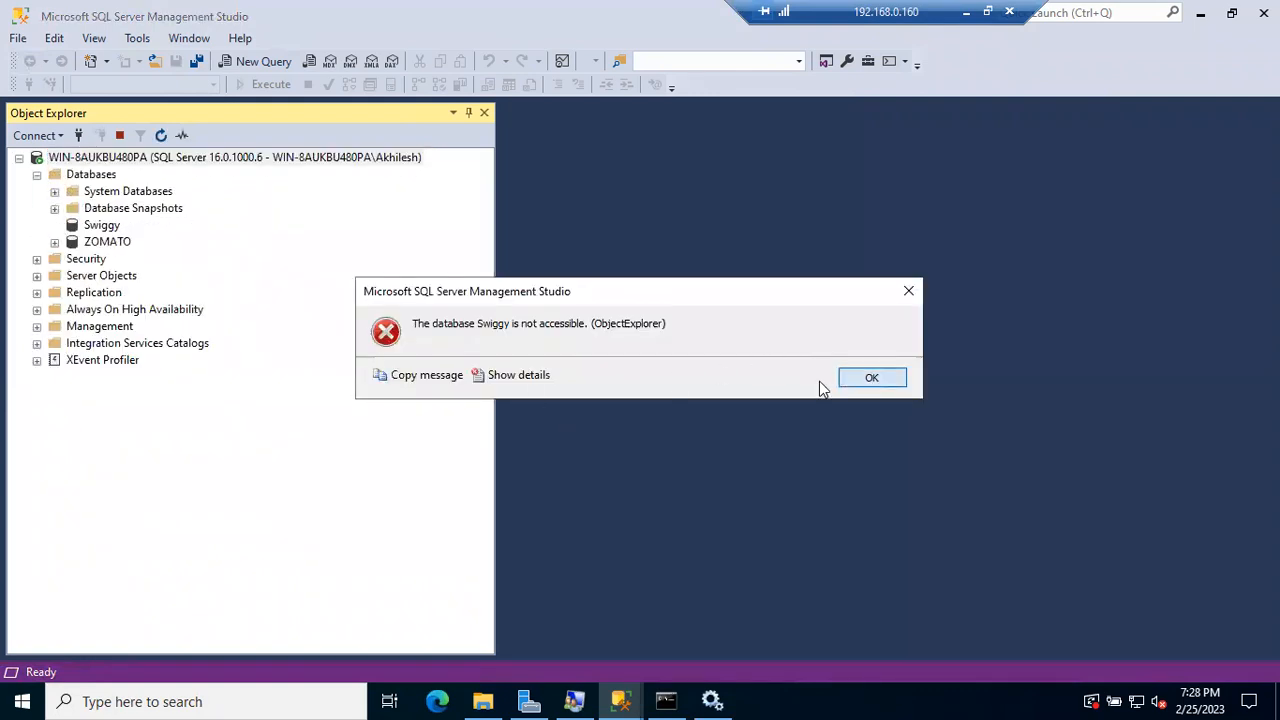
{"action": "left_click", "coordinate": [54, 242]}
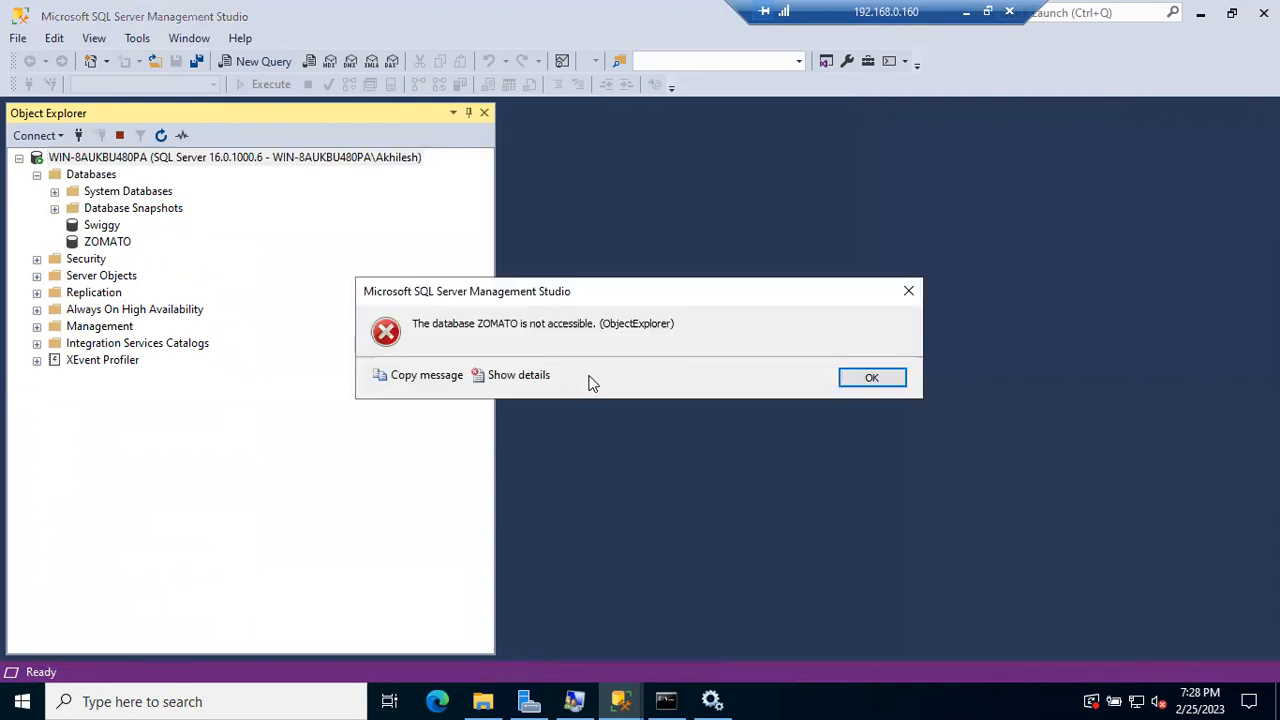
{"action": "left_click", "coordinate": [866, 378]}
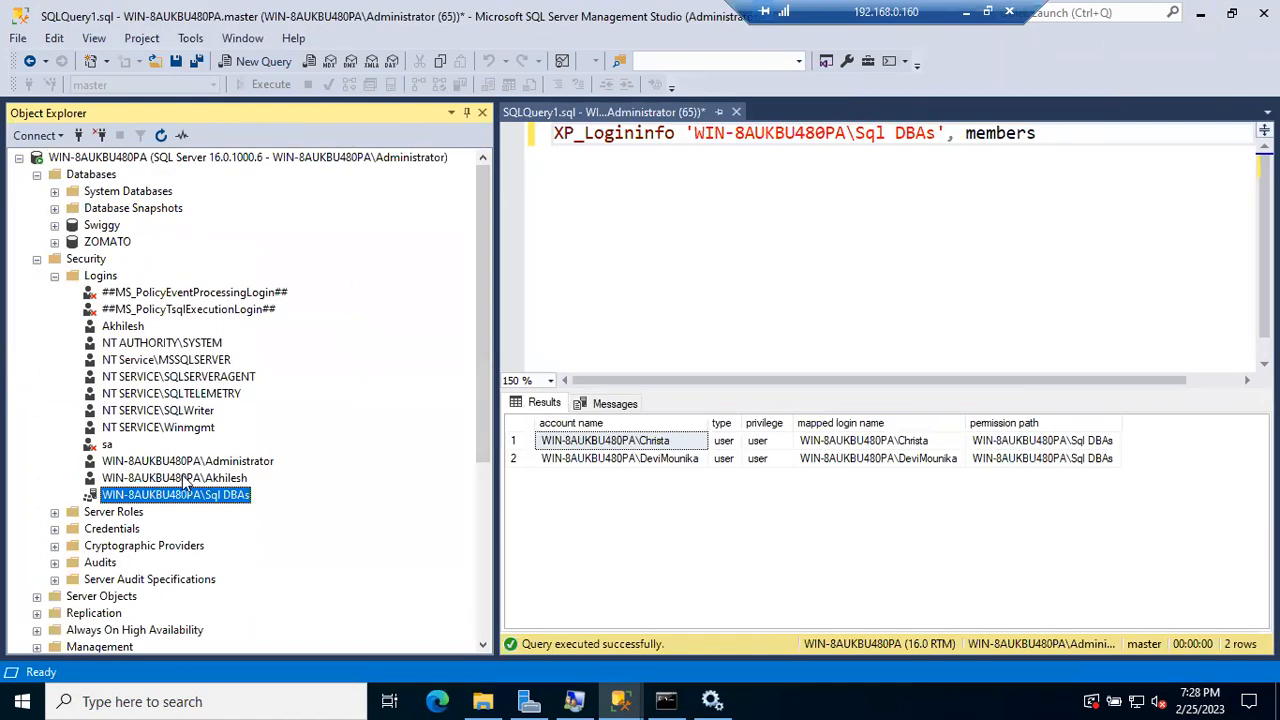
{"action": "left_click", "coordinate": [183, 478]}
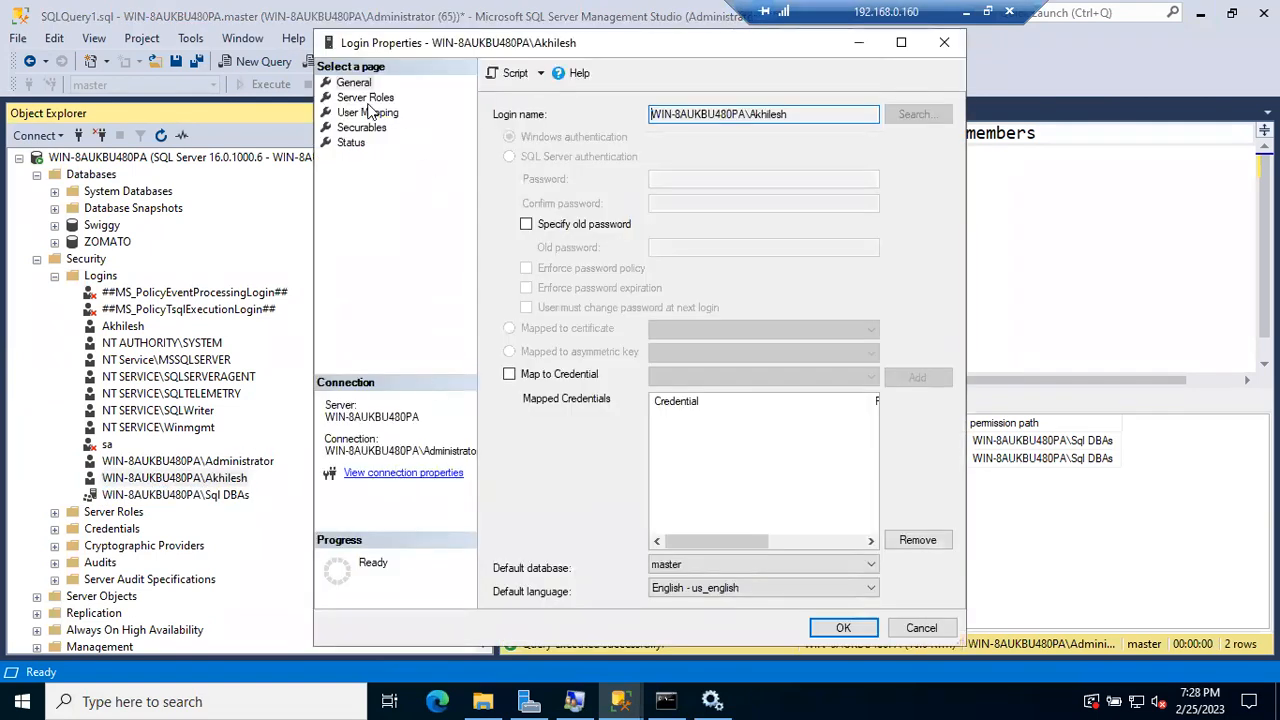
Step: In User Mapping, map the Windows login to Swiggy with default schema dbo and apply
{"action": "left_click", "coordinate": [365, 112]}
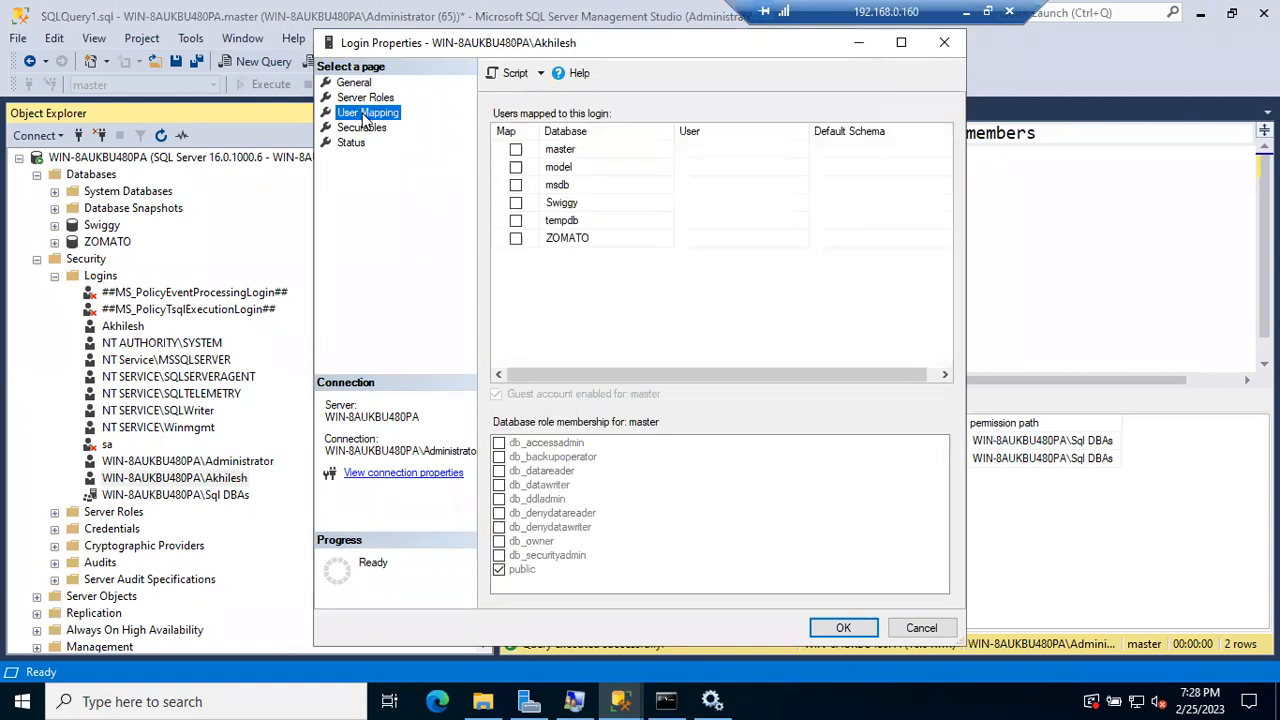
{"action": "left_click", "coordinate": [516, 203]}
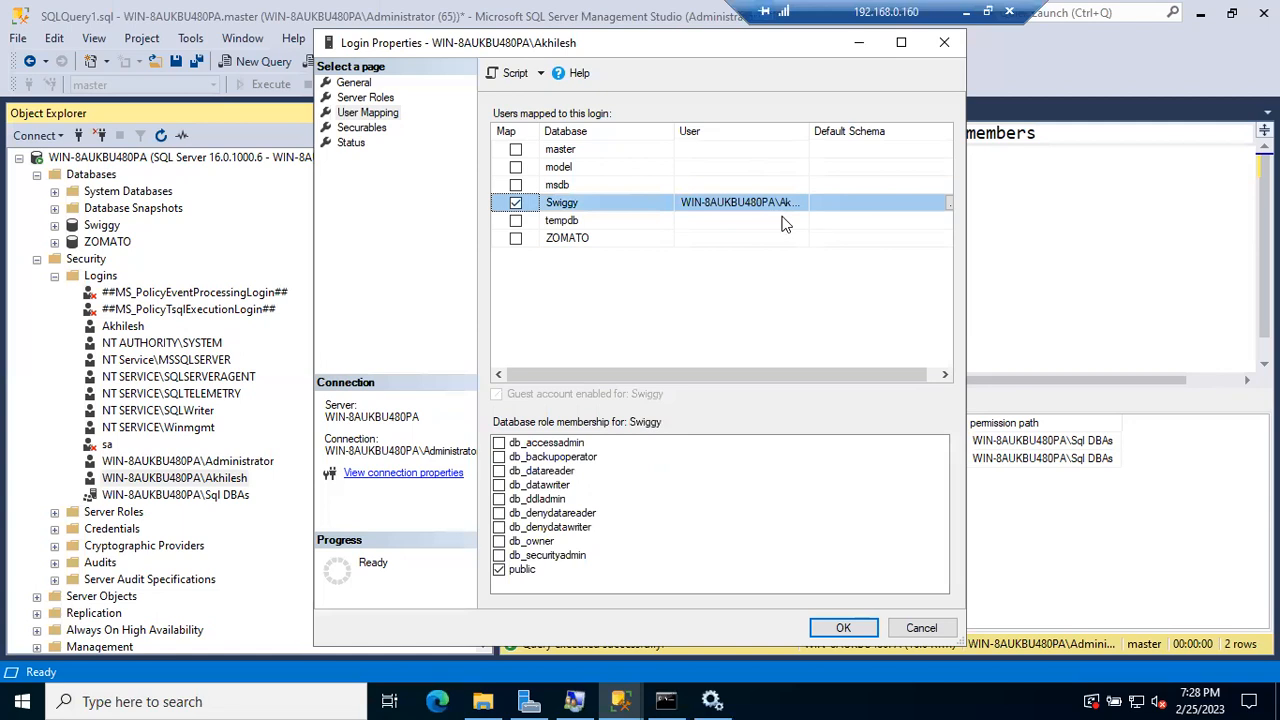
{"action": "left_click_drag", "start_coordinate": [808, 131], "coordinate": [830, 131]}
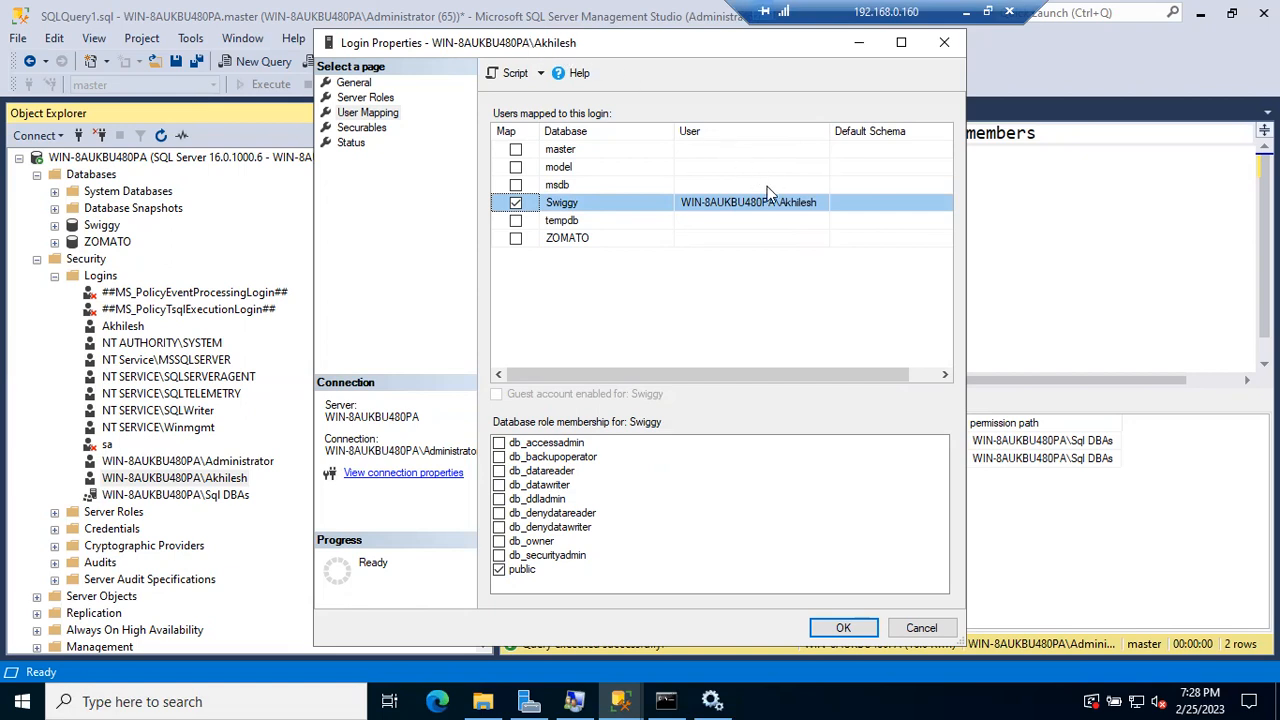
{"action": "left_click", "coordinate": [843, 203]}
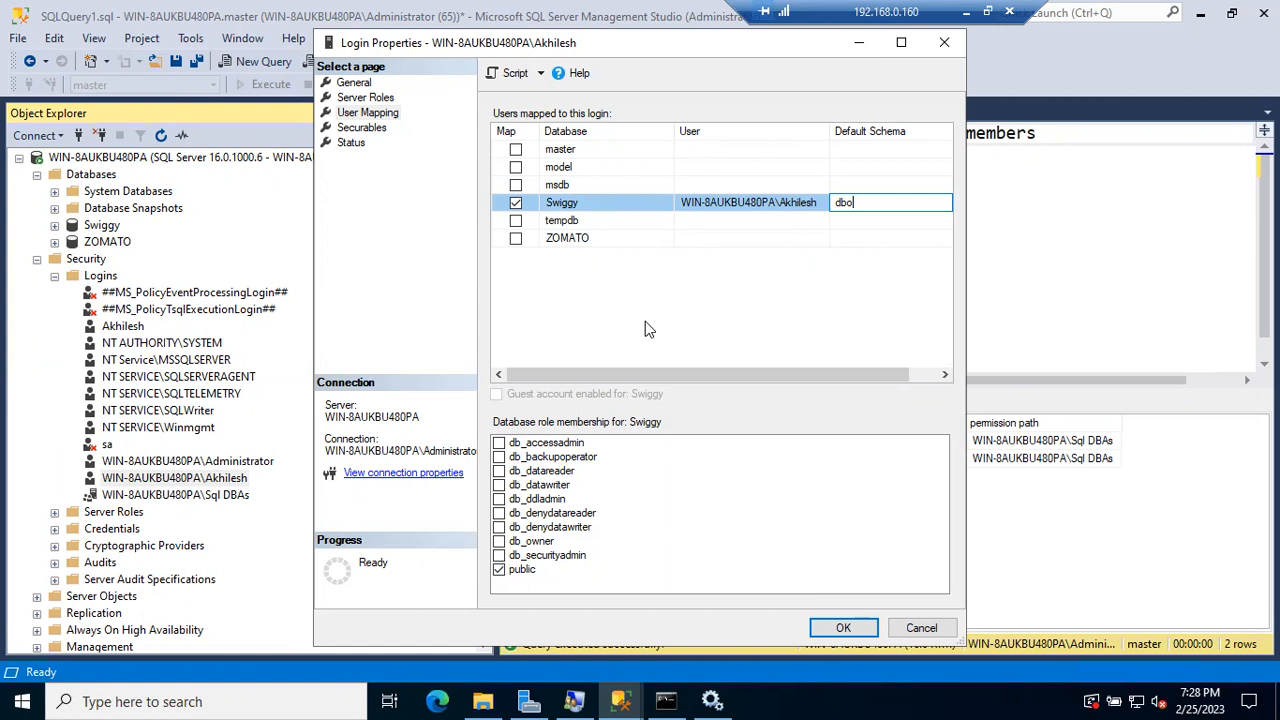
{"action": "left_click", "coordinate": [845, 626]}
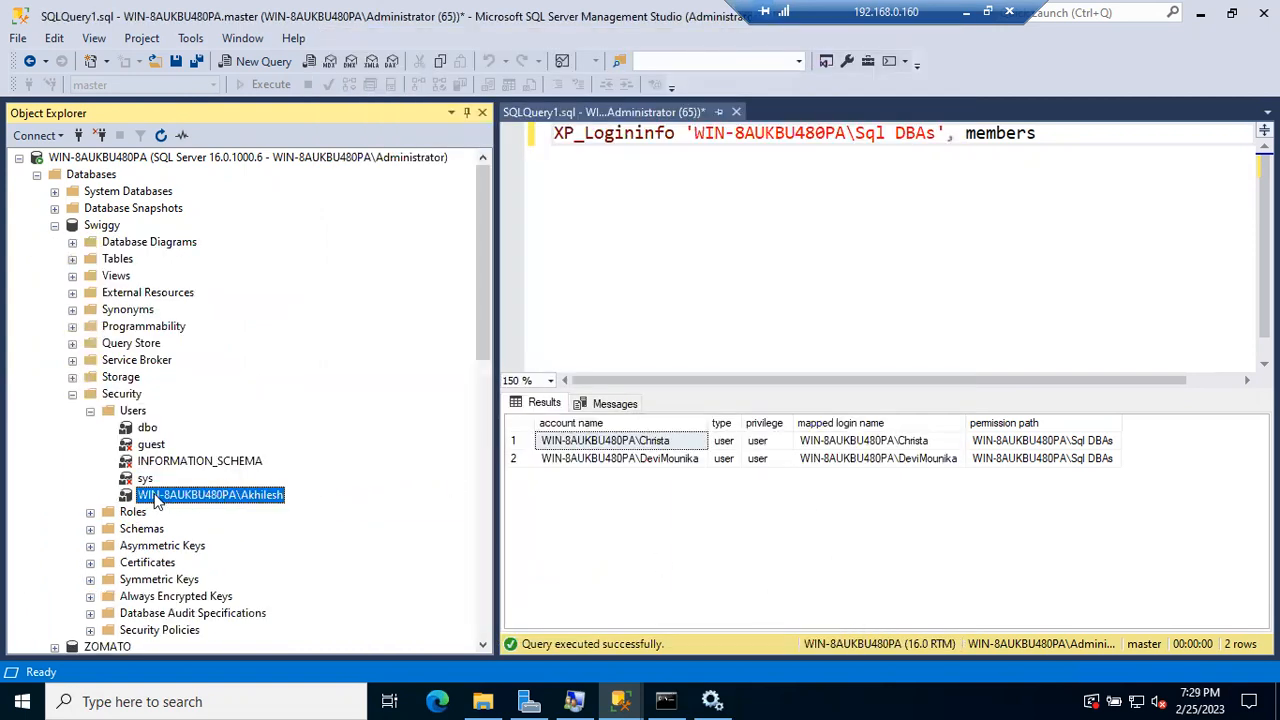
Step: Refresh the Swiggy database and select the newly mapped user under Security > Users
{"action": "left_click", "coordinate": [90, 411]}
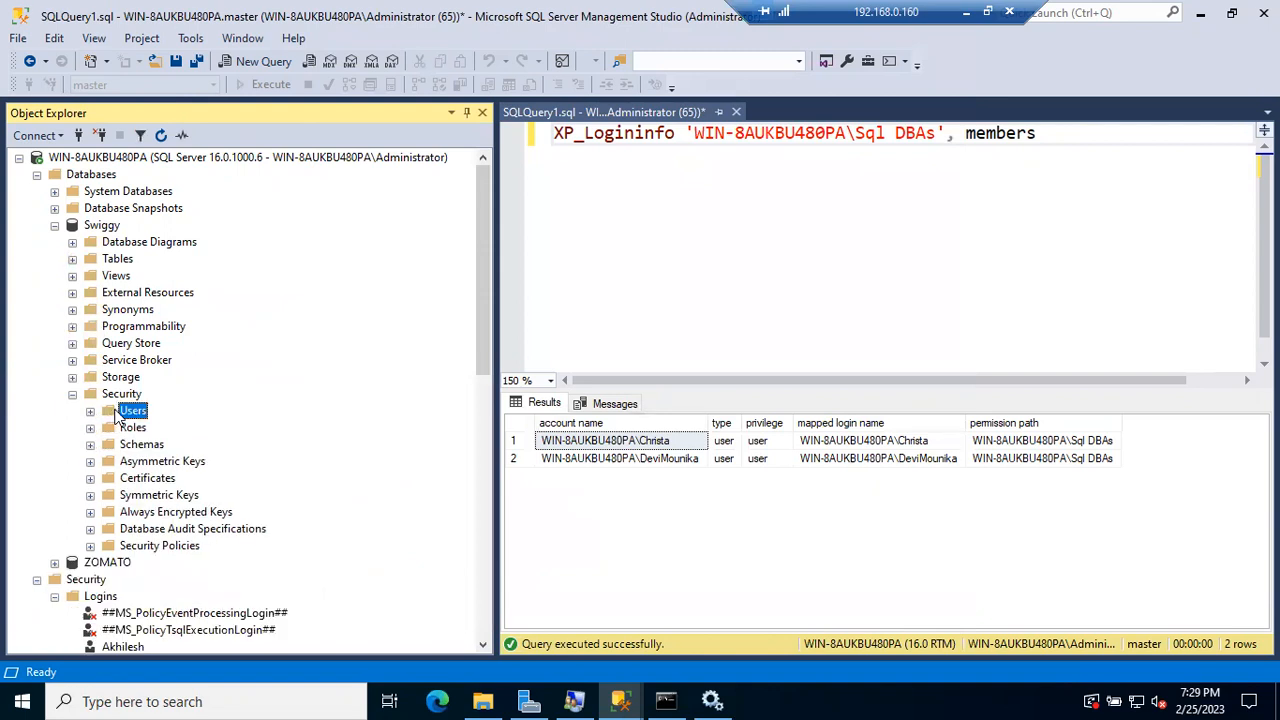
{"action": "left_click", "coordinate": [106, 230]}
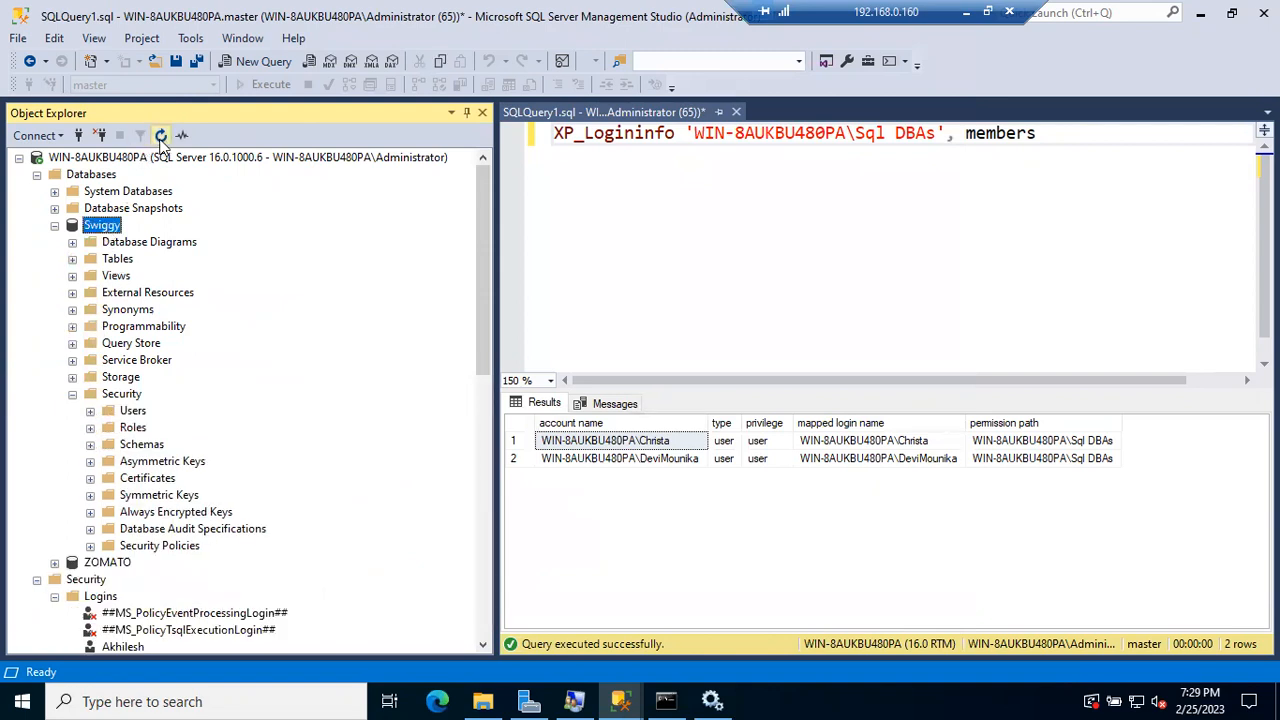
{"action": "left_click", "coordinate": [160, 135]}
{"action": "left_click", "coordinate": [72, 394]}
{"action": "left_click", "coordinate": [90, 411]}
{"action": "left_click", "coordinate": [172, 498]}
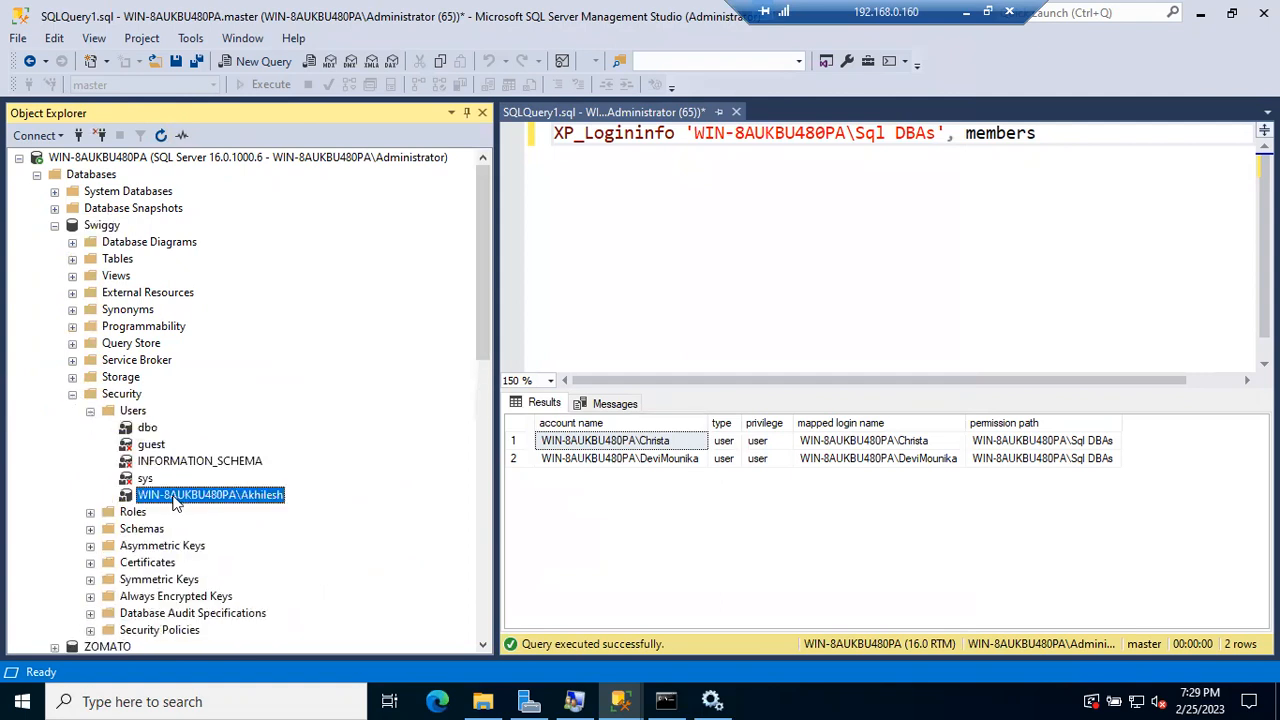
Step: Point out the Swiggy database in the browser diagram, then return and collapse Swiggy
{"action": "left_click", "coordinate": [965, 10]}
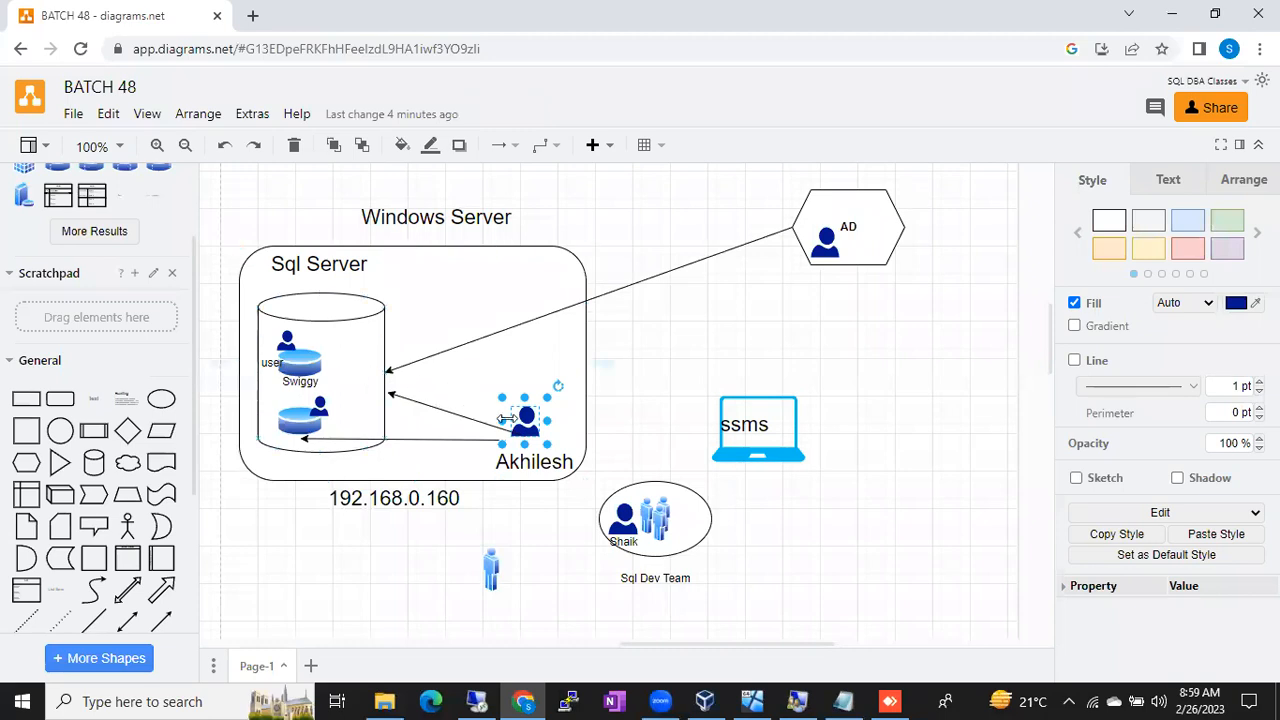
{"action": "left_click", "coordinate": [308, 356]}
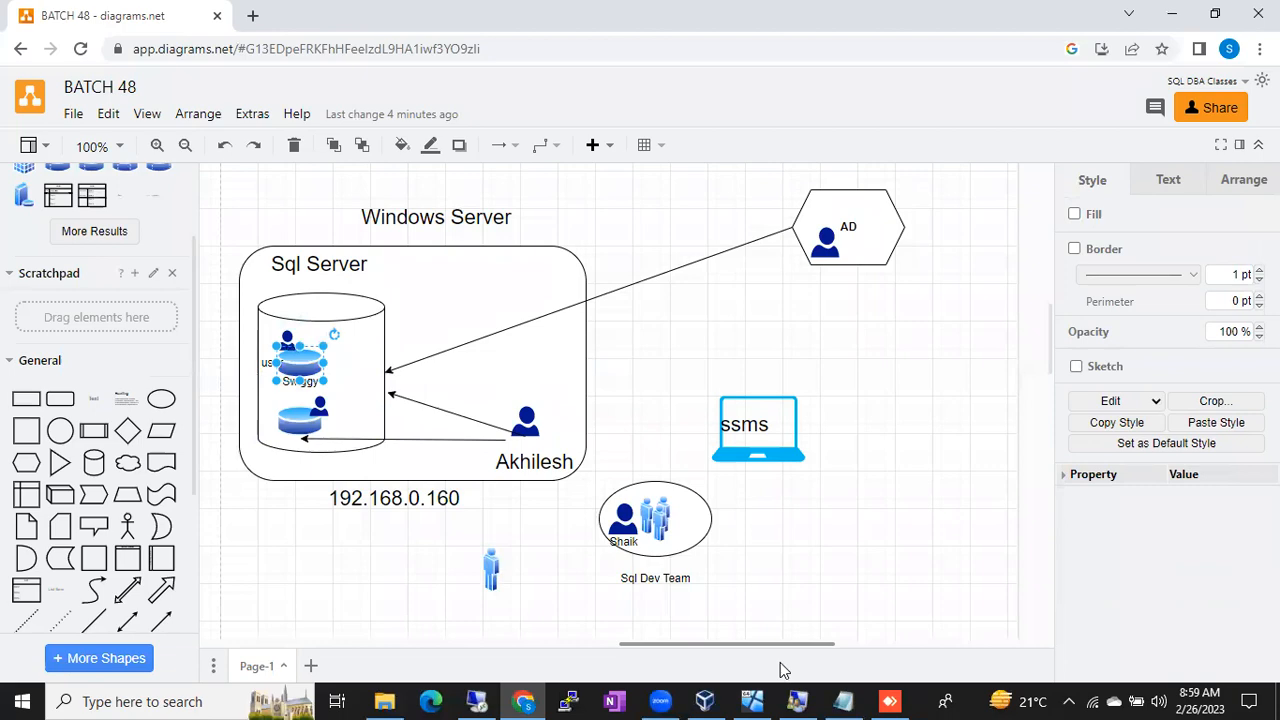
{"action": "left_click", "coordinate": [476, 701]}
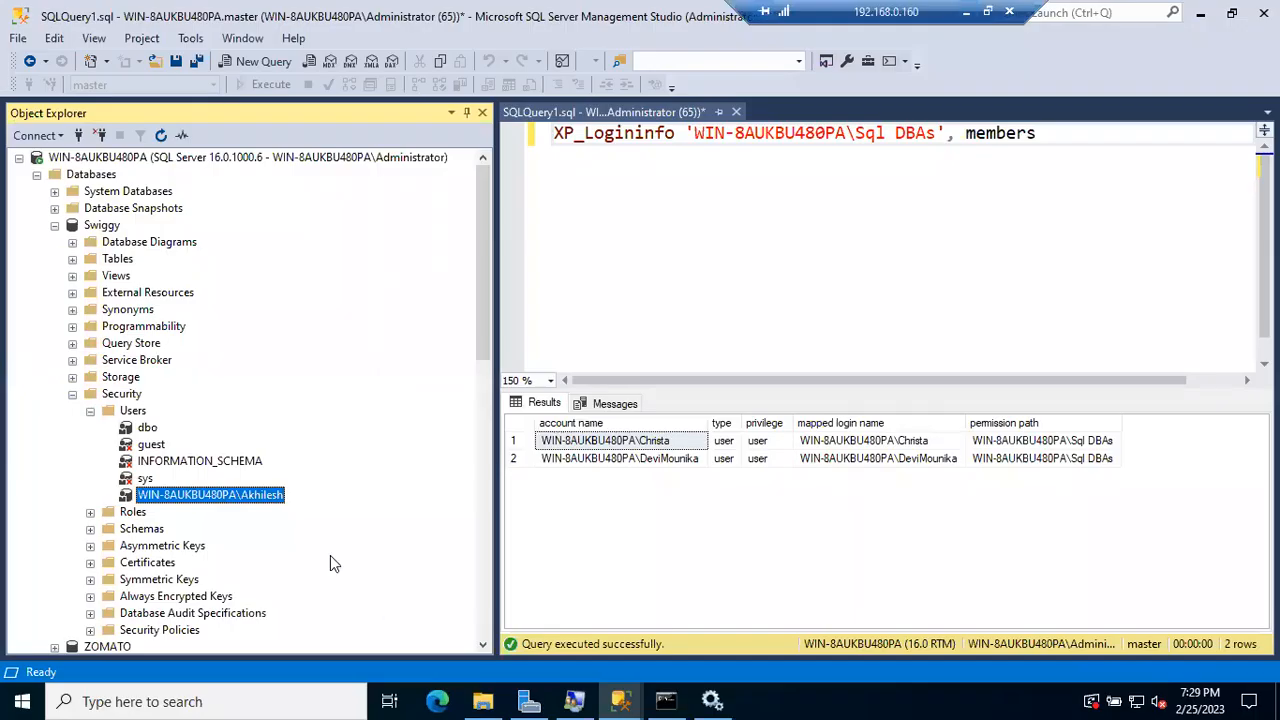
{"action": "left_click", "coordinate": [55, 225]}
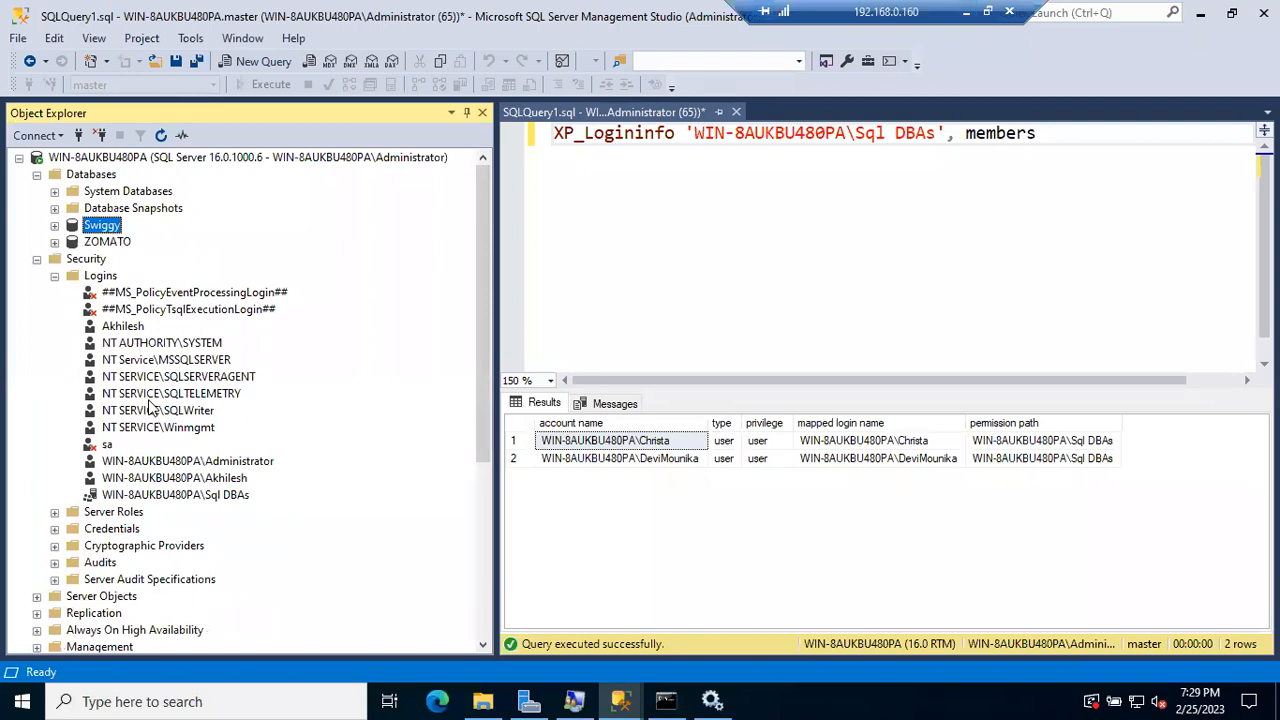
Step: Tidy the administrator's Object Explorer by collapsing Logins and Swiggy's Security folder
{"action": "left_click", "coordinate": [184, 477]}
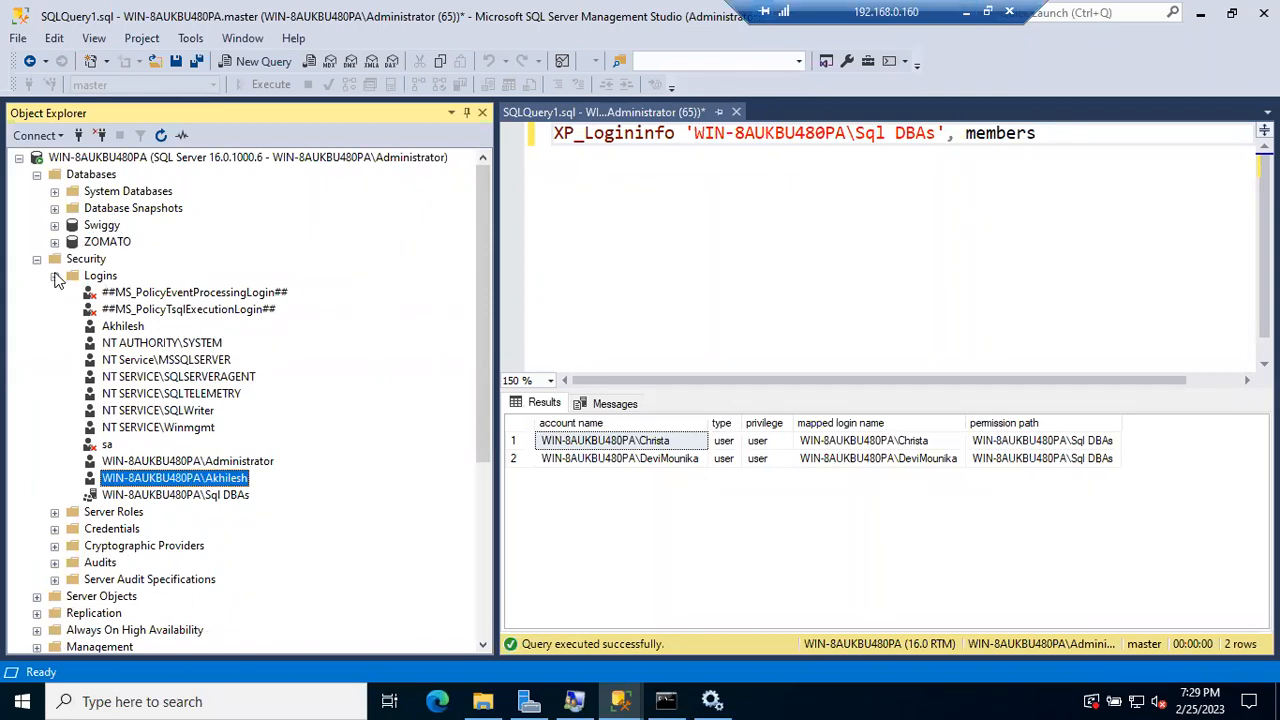
{"action": "left_click", "coordinate": [55, 276]}
{"action": "left_click", "coordinate": [55, 225]}
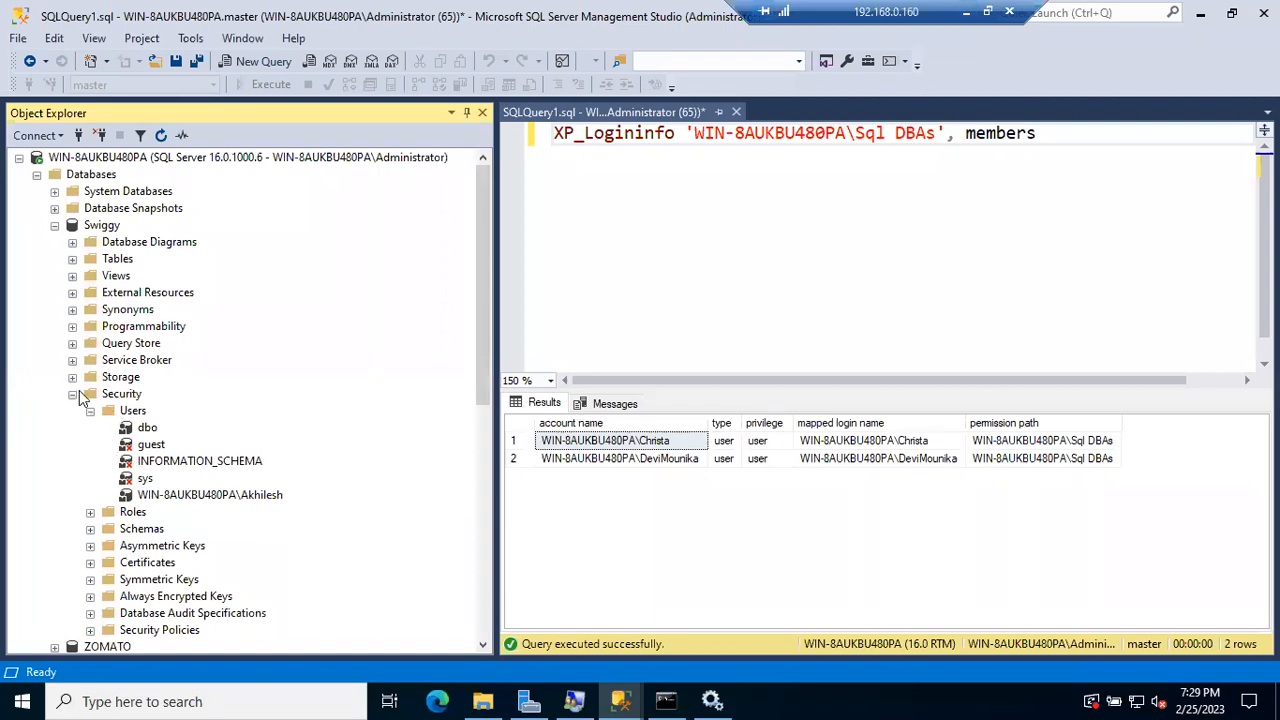
{"action": "left_click", "coordinate": [72, 395]}
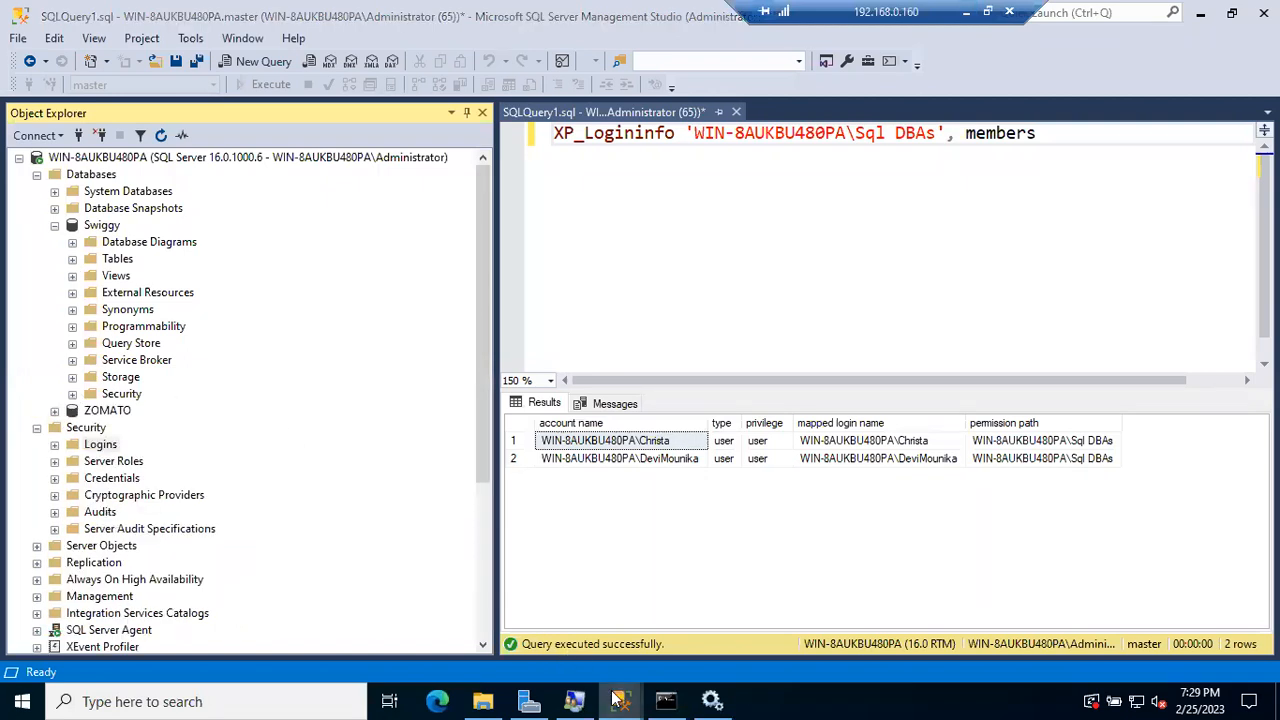
Step: In the limited user's window, open Swiggy successfully and dismiss ZOMATO's not-accessible error
{"action": "mouse_move", "coordinate": [618, 700]}
{"action": "left_click", "coordinate": [708, 620]}
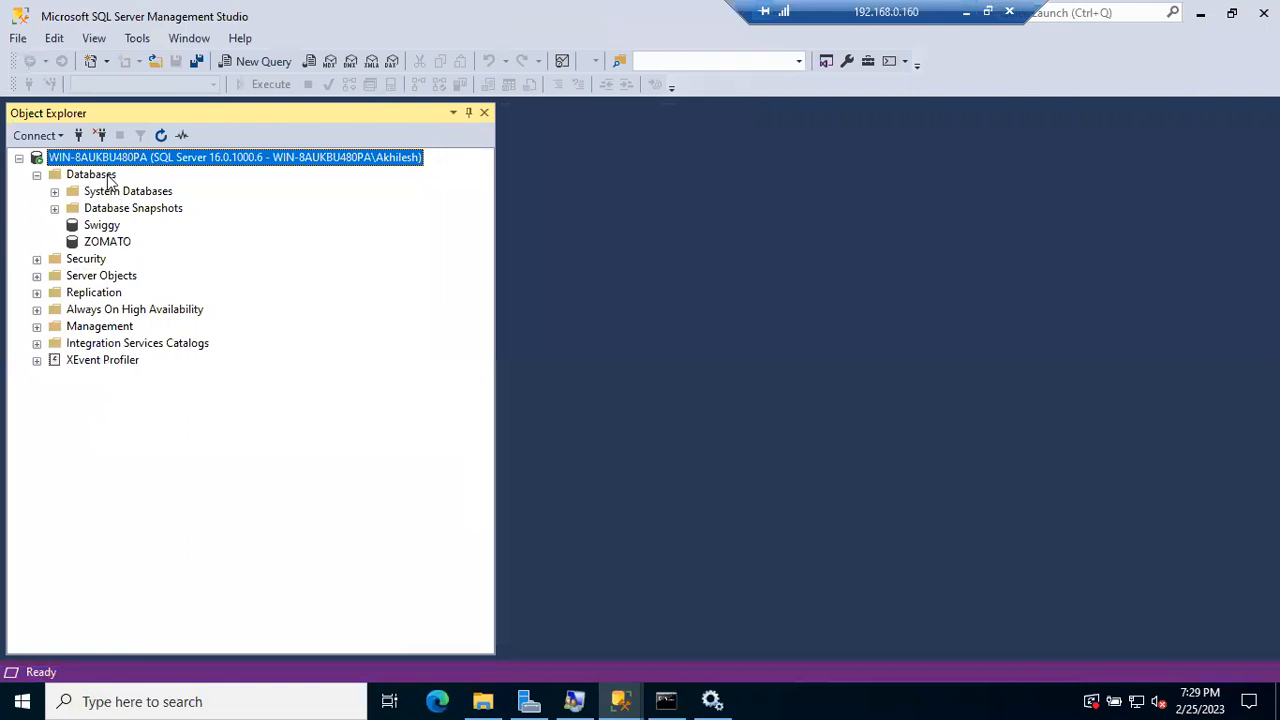
{"action": "left_click", "coordinate": [107, 176]}
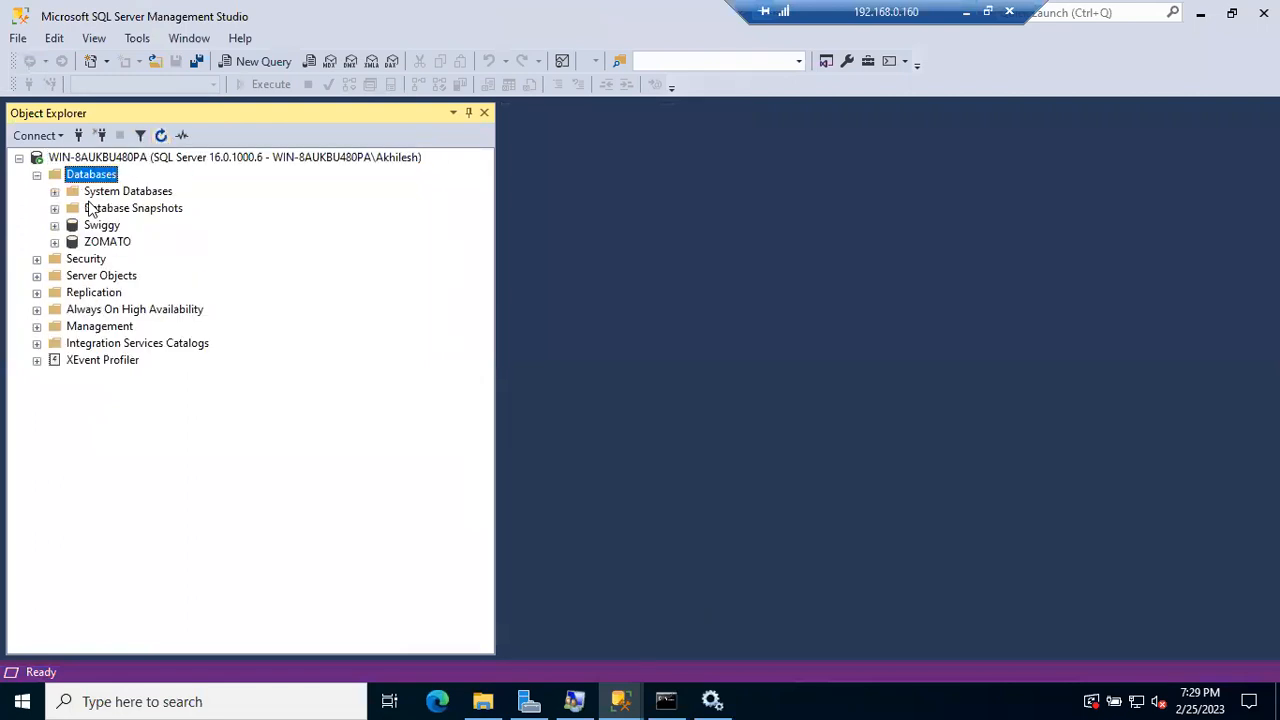
{"action": "left_click", "coordinate": [54, 225]}
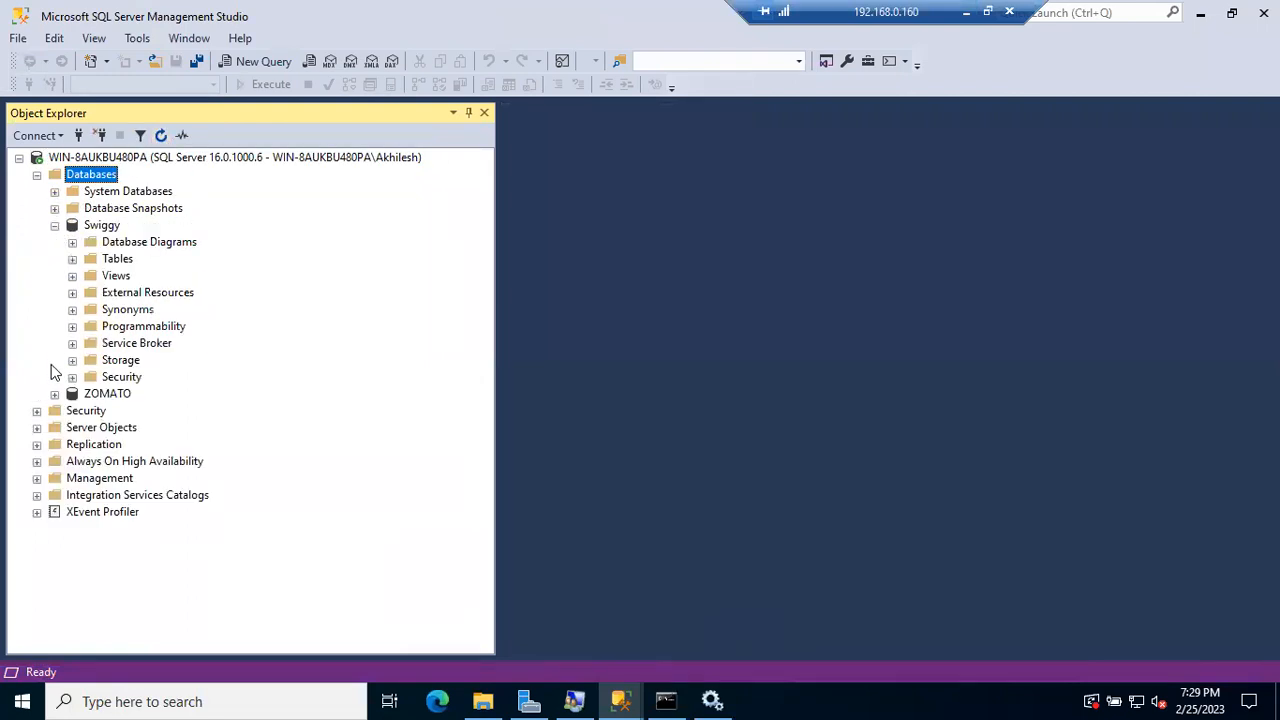
{"action": "left_click", "coordinate": [54, 393]}
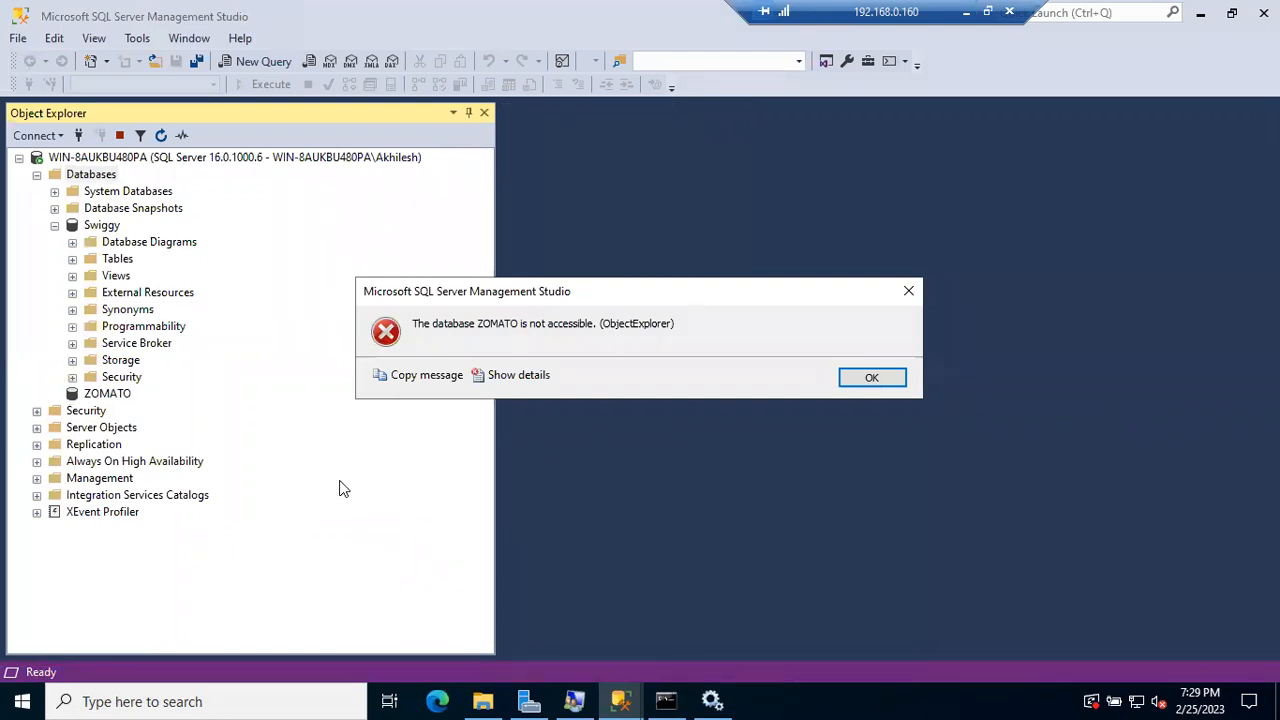
{"action": "left_click", "coordinate": [861, 384]}
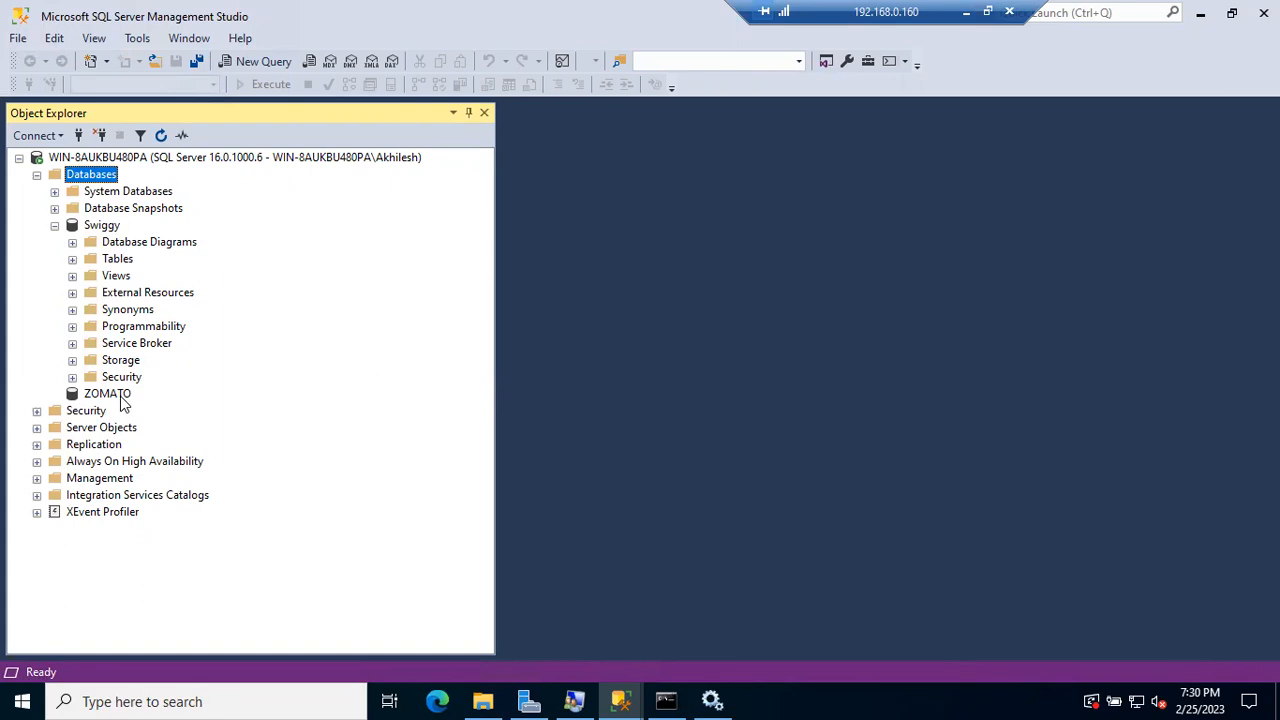
{"action": "left_click", "coordinate": [55, 226]}
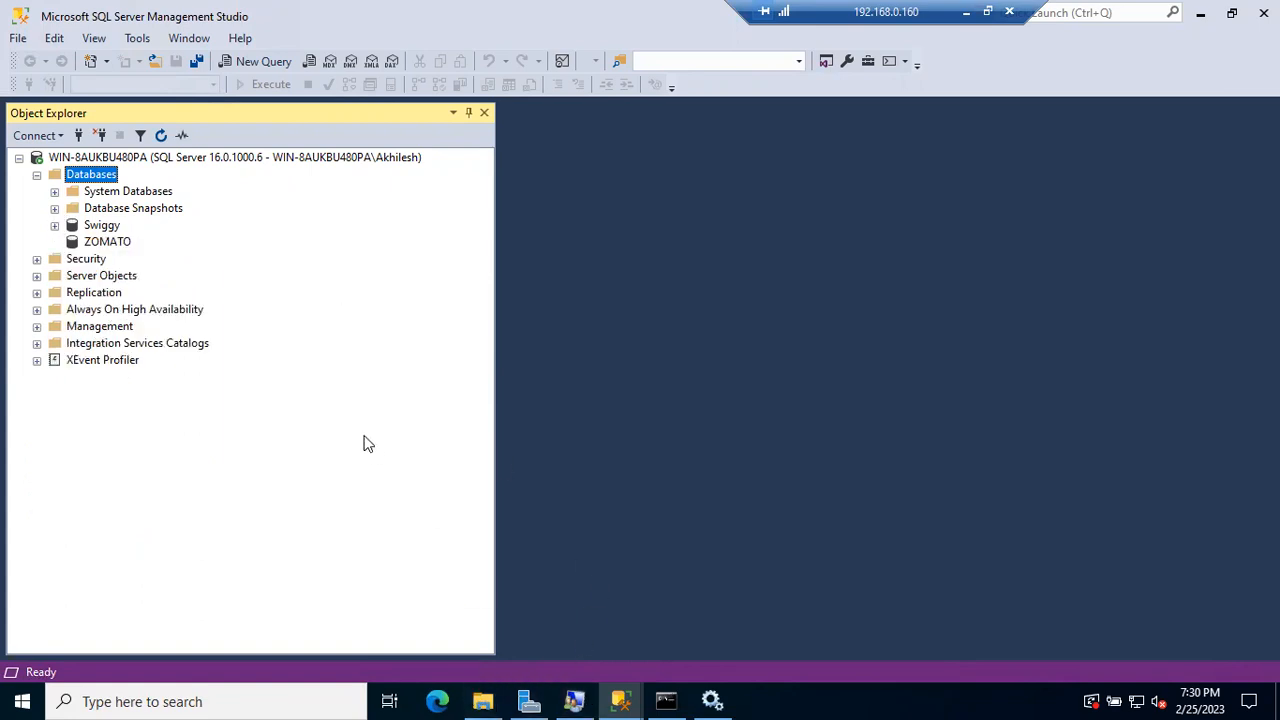
Step: In the administrator window, expand Logins and review entries, ending on the SQL-authenticated test login
{"action": "mouse_move", "coordinate": [620, 700]}
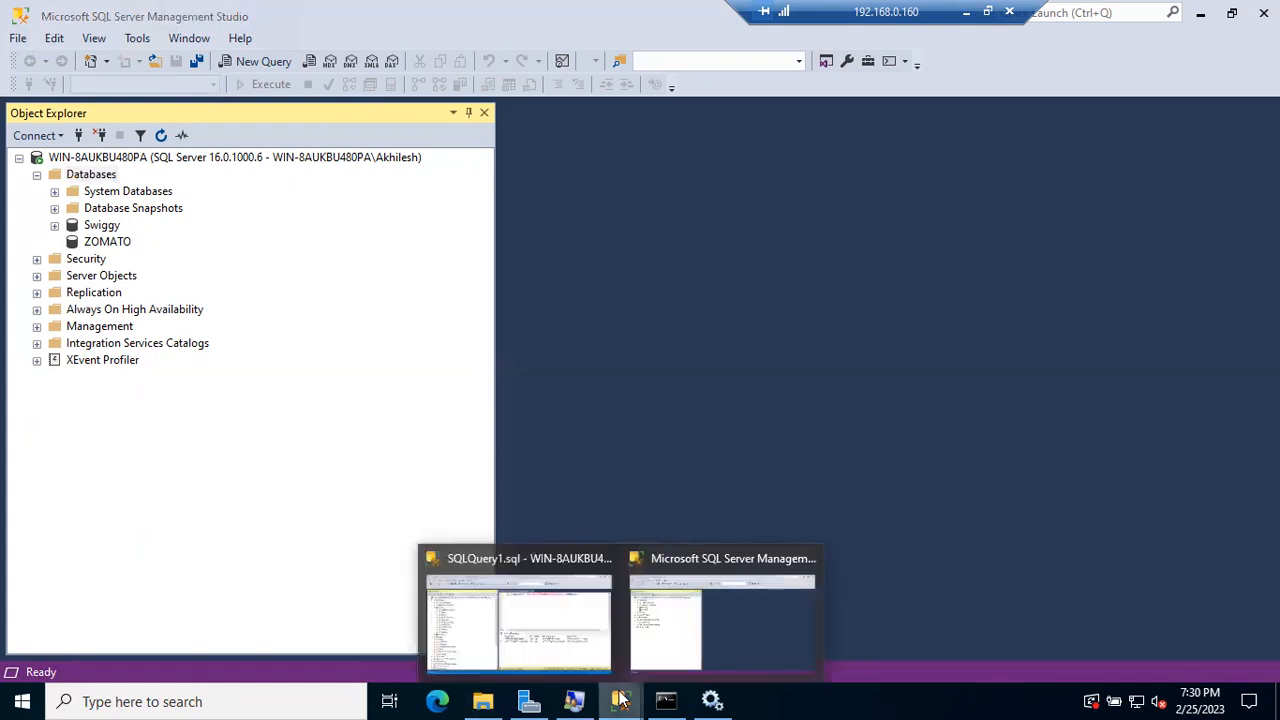
{"action": "left_click", "coordinate": [476, 632]}
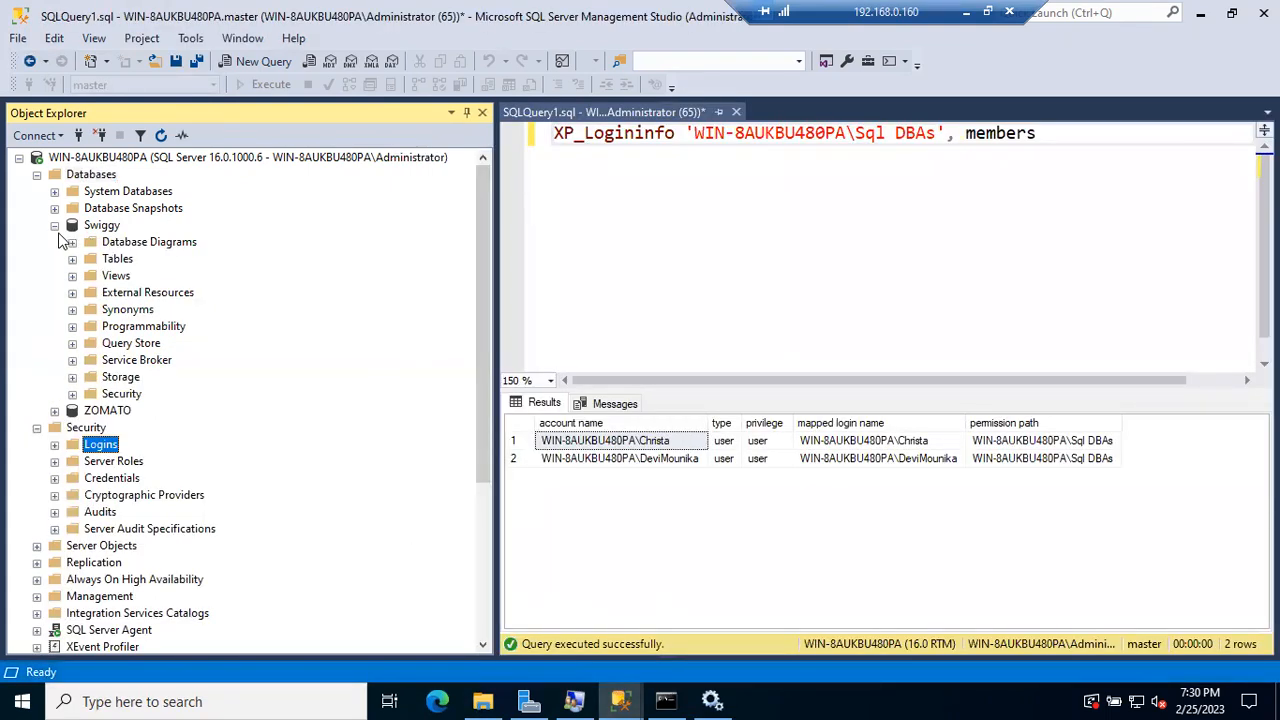
{"action": "left_click", "coordinate": [54, 226]}
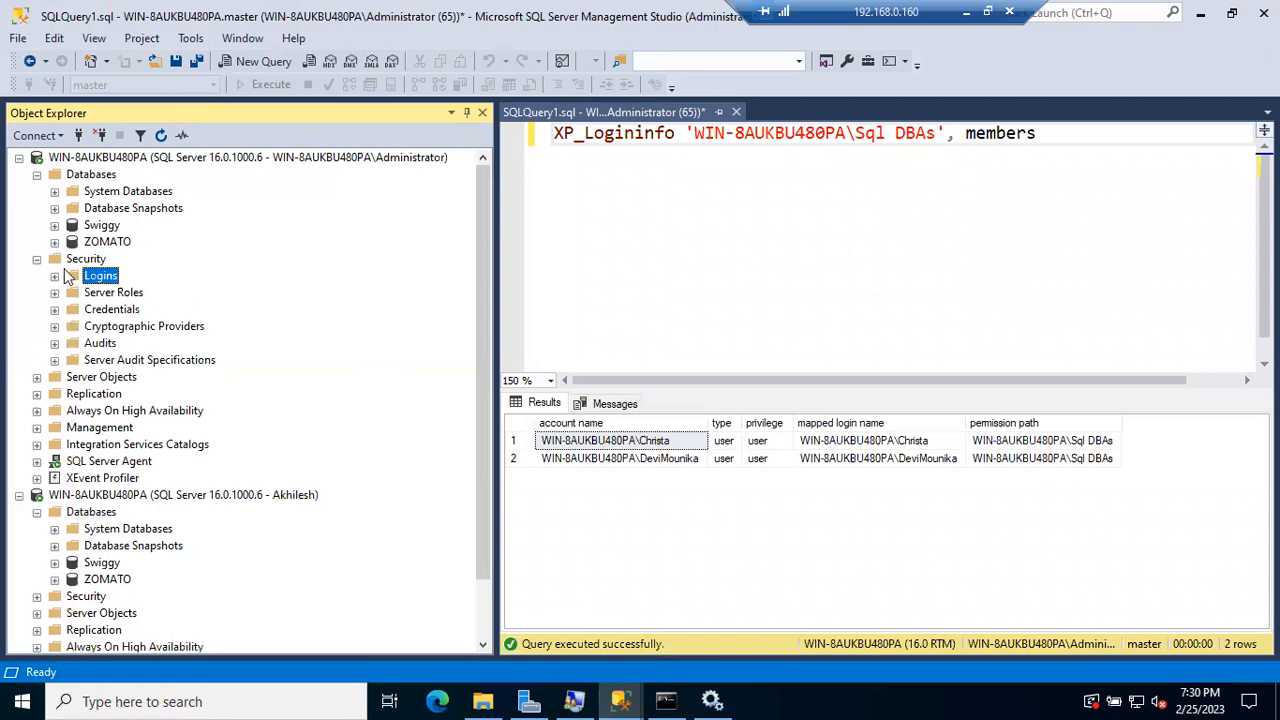
{"action": "left_click", "coordinate": [56, 277]}
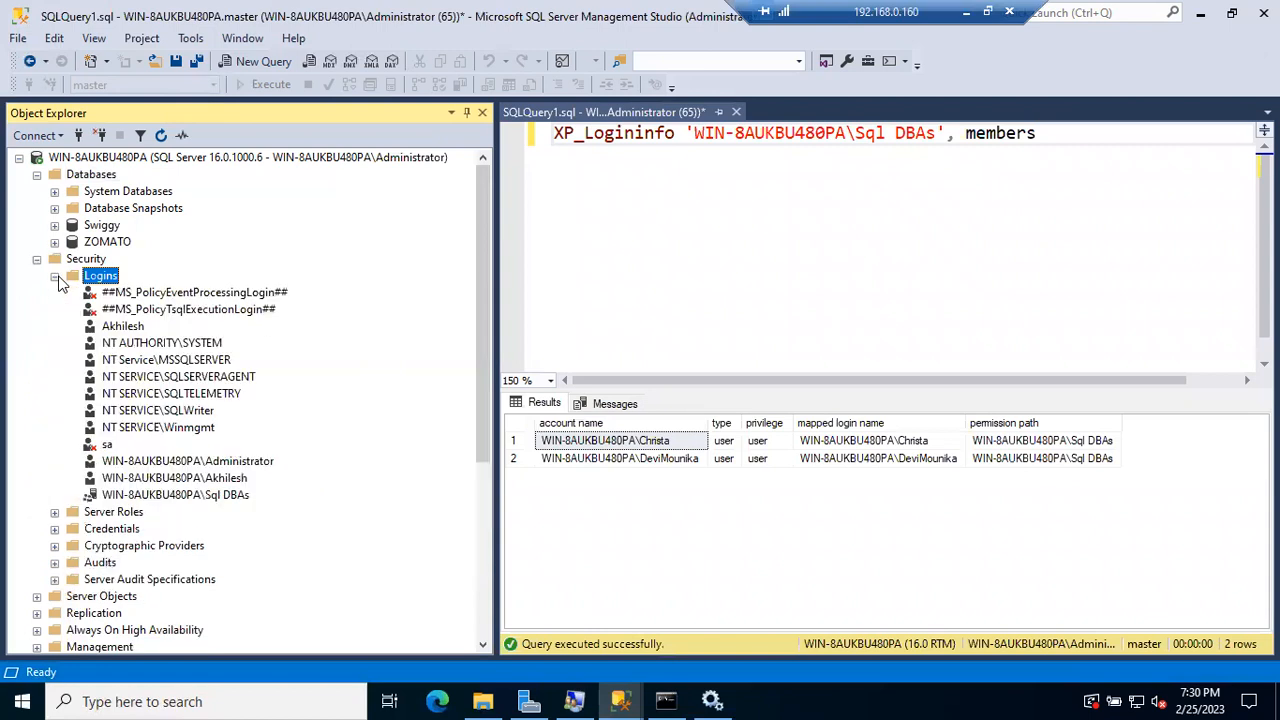
{"action": "left_click", "coordinate": [158, 500]}
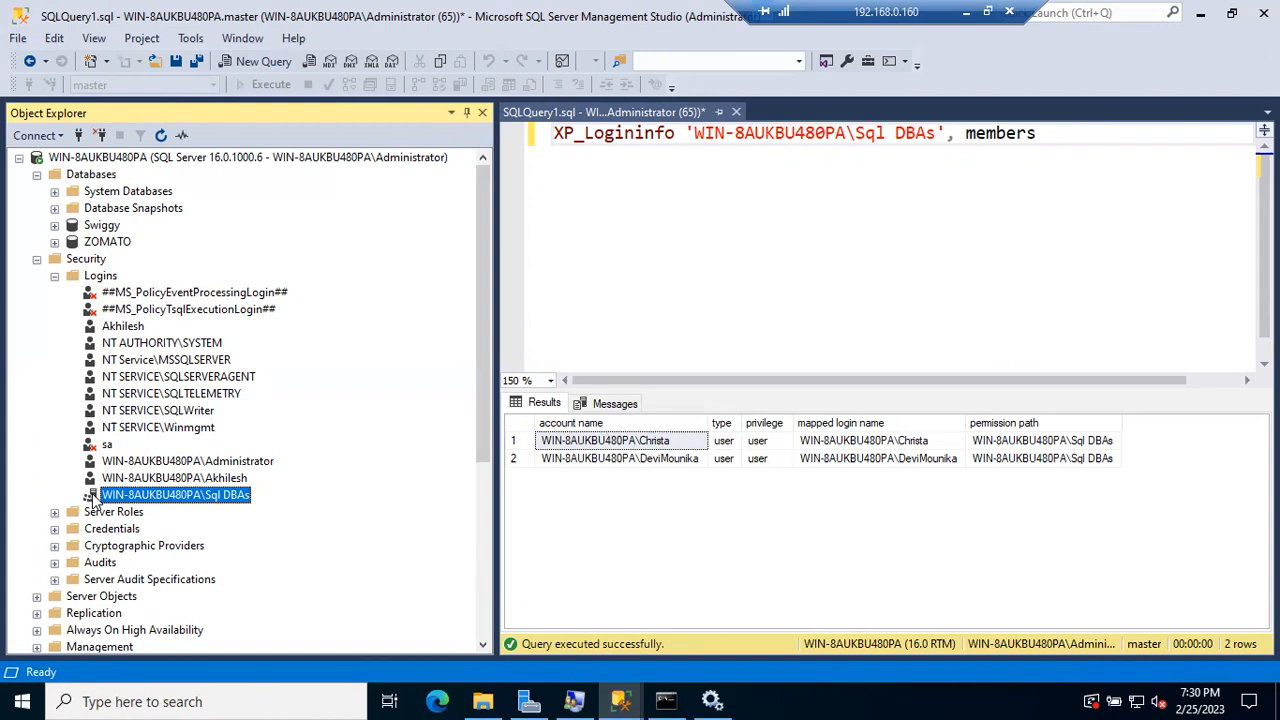
{"action": "left_click", "coordinate": [120, 327]}
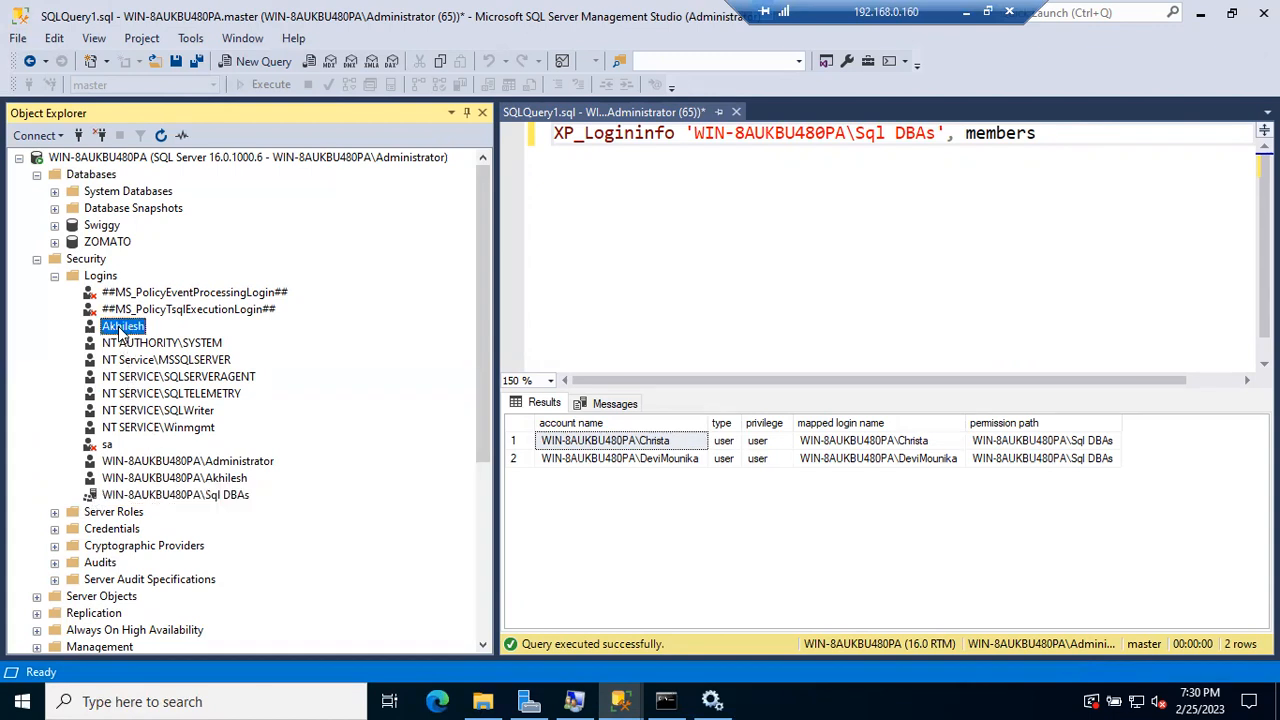
{"action": "left_click", "coordinate": [148, 465]}
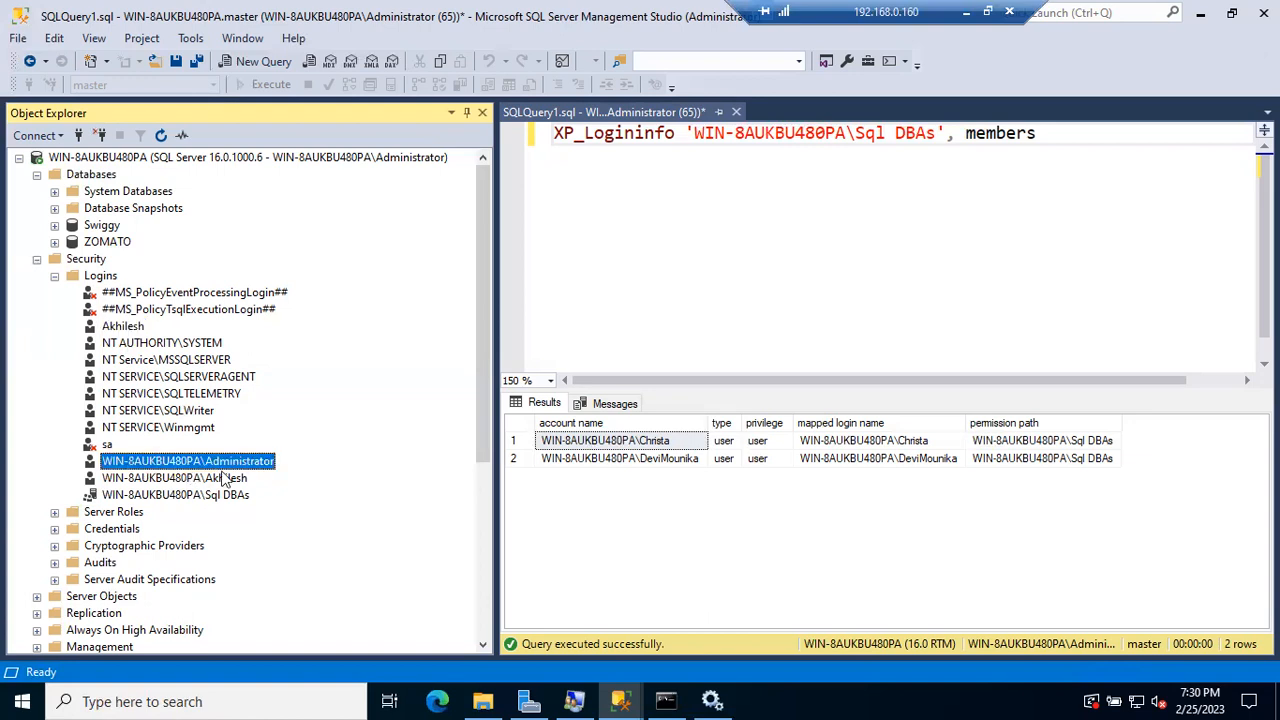
{"action": "left_click", "coordinate": [230, 480]}
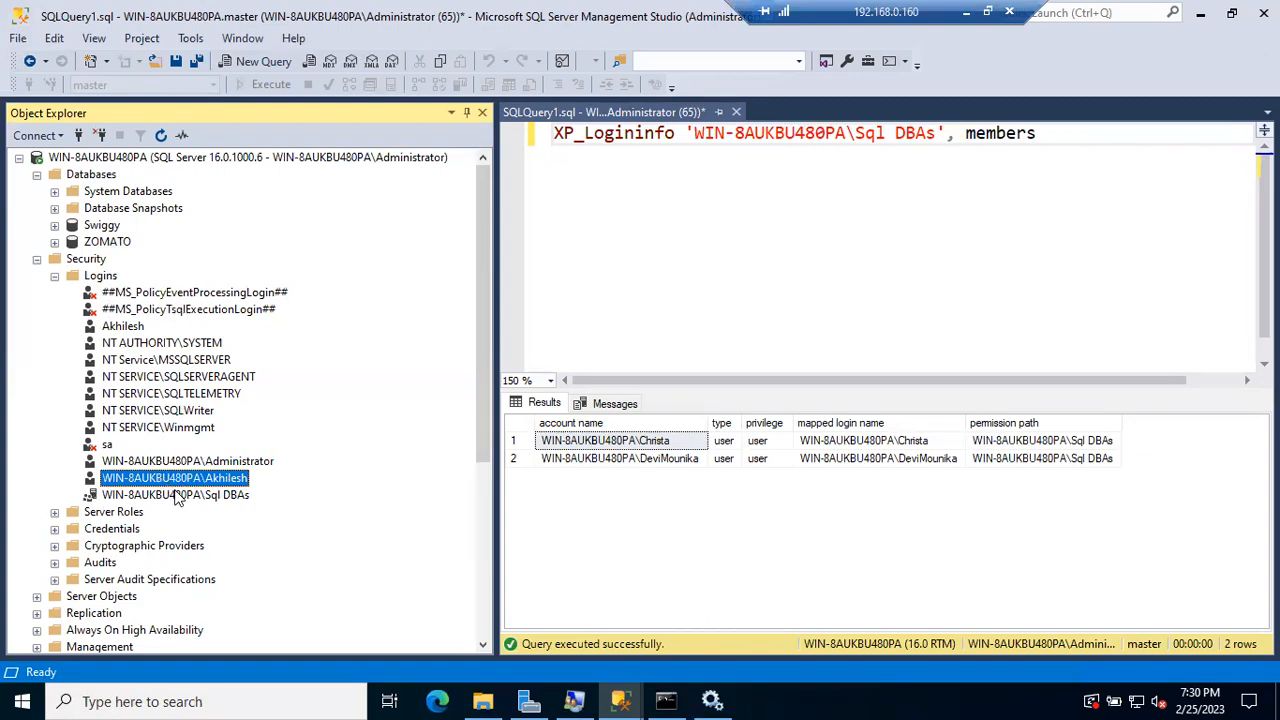
{"action": "left_click", "coordinate": [126, 326]}
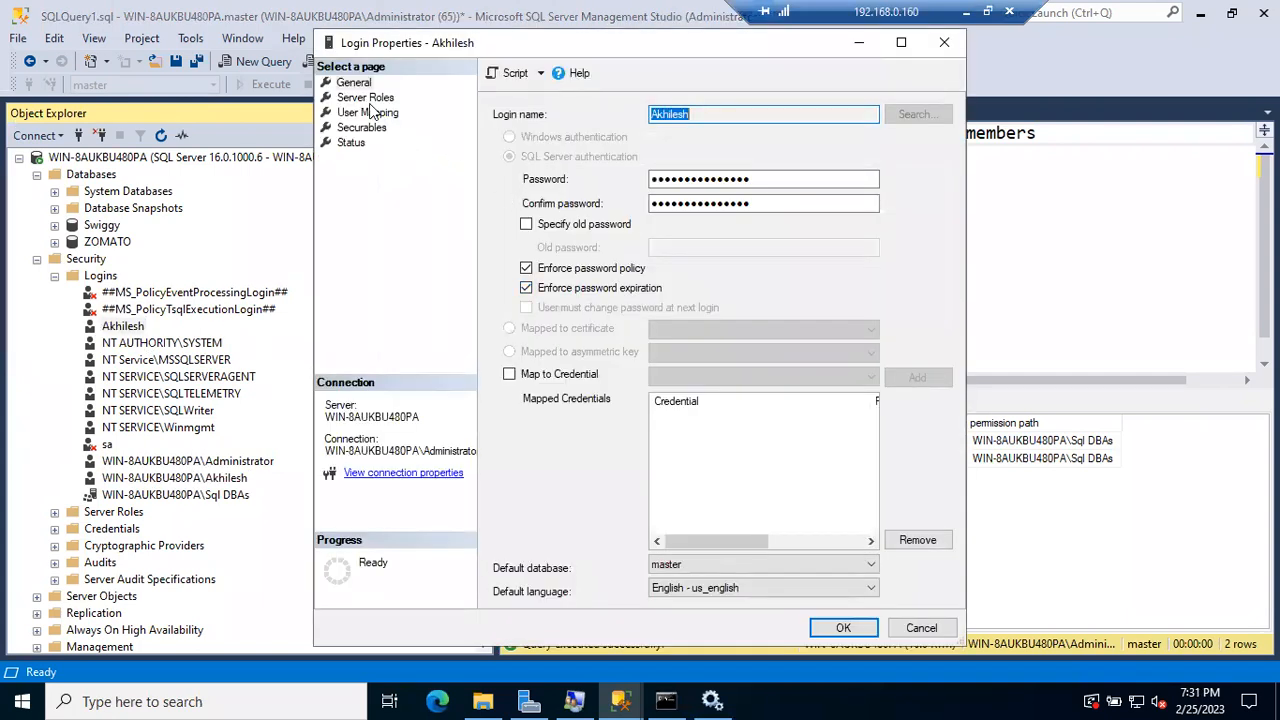
Step: Review the test login's Server Roles and User Mapping pages, then cancel without changes
{"action": "left_click", "coordinate": [366, 99]}
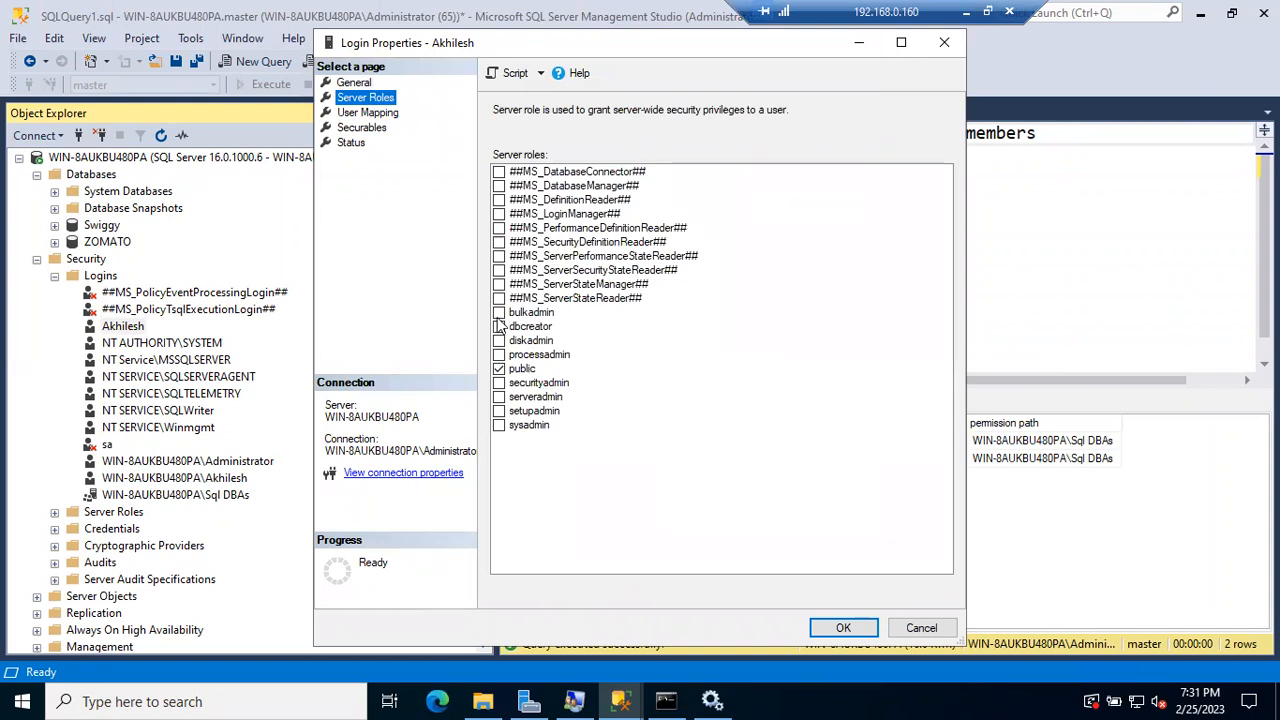
{"action": "left_click", "coordinate": [367, 113]}
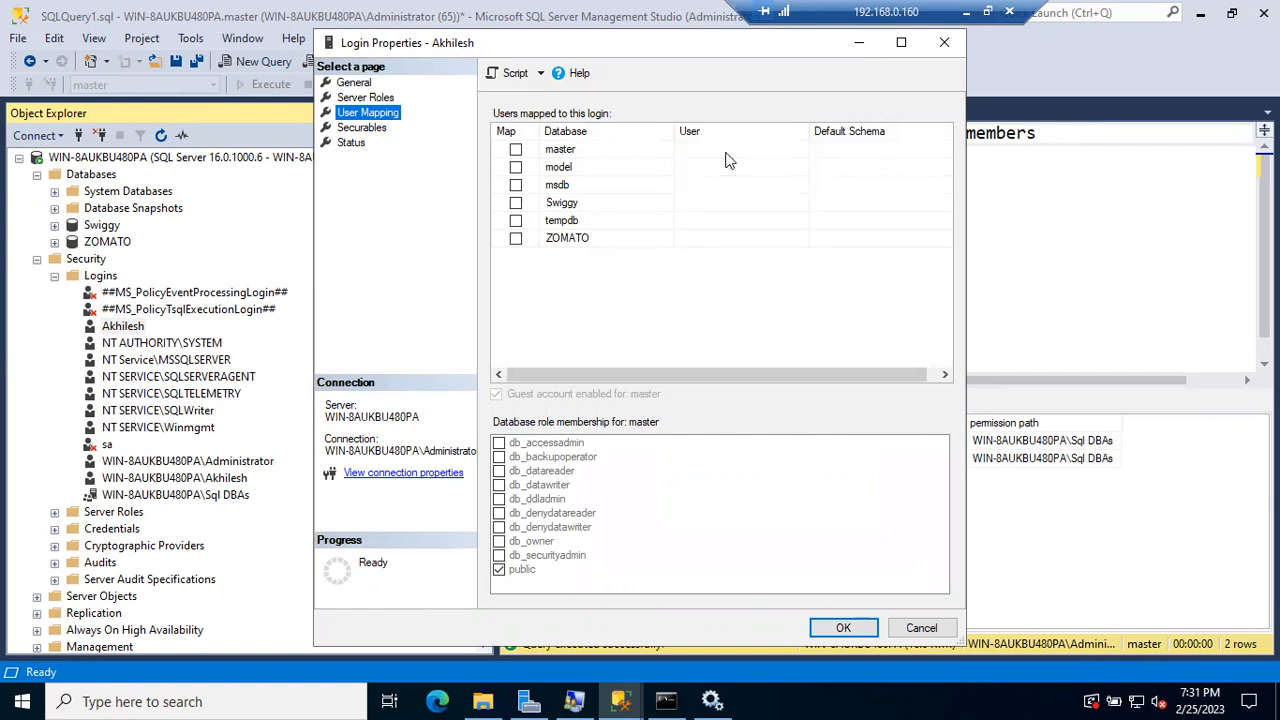
{"action": "left_click", "coordinate": [920, 627]}
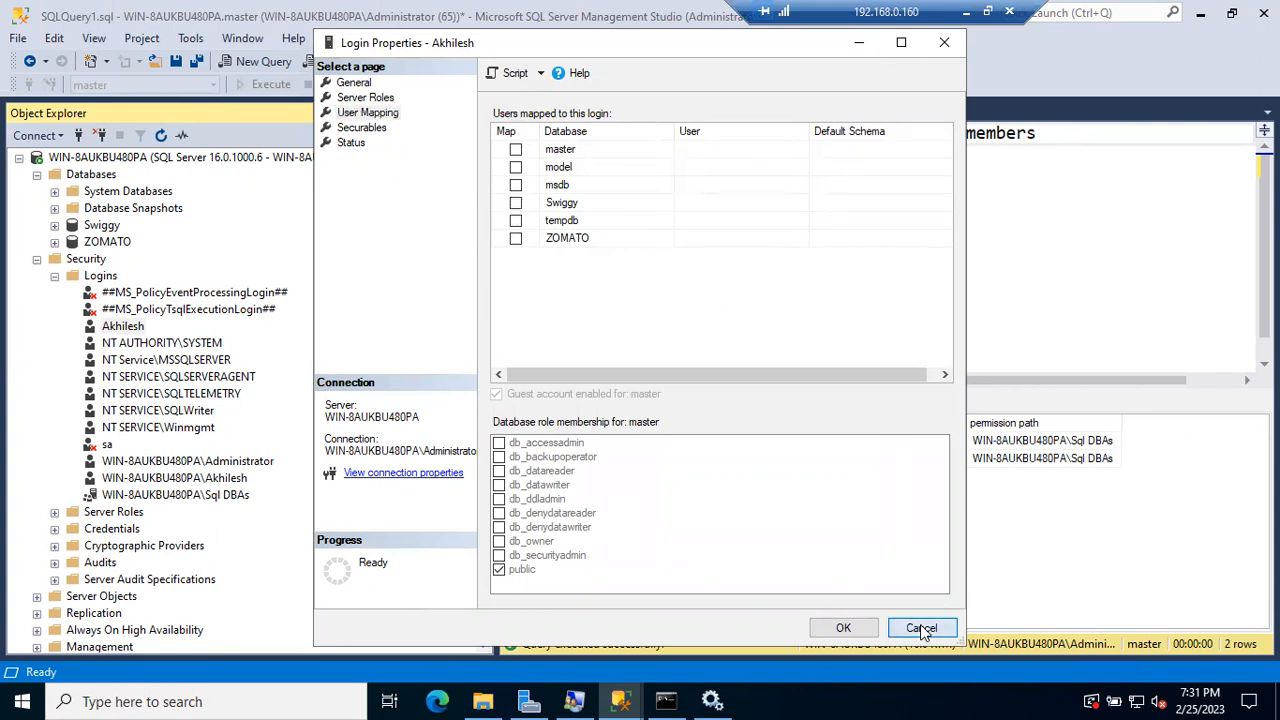
{"action": "left_click", "coordinate": [122, 332]}
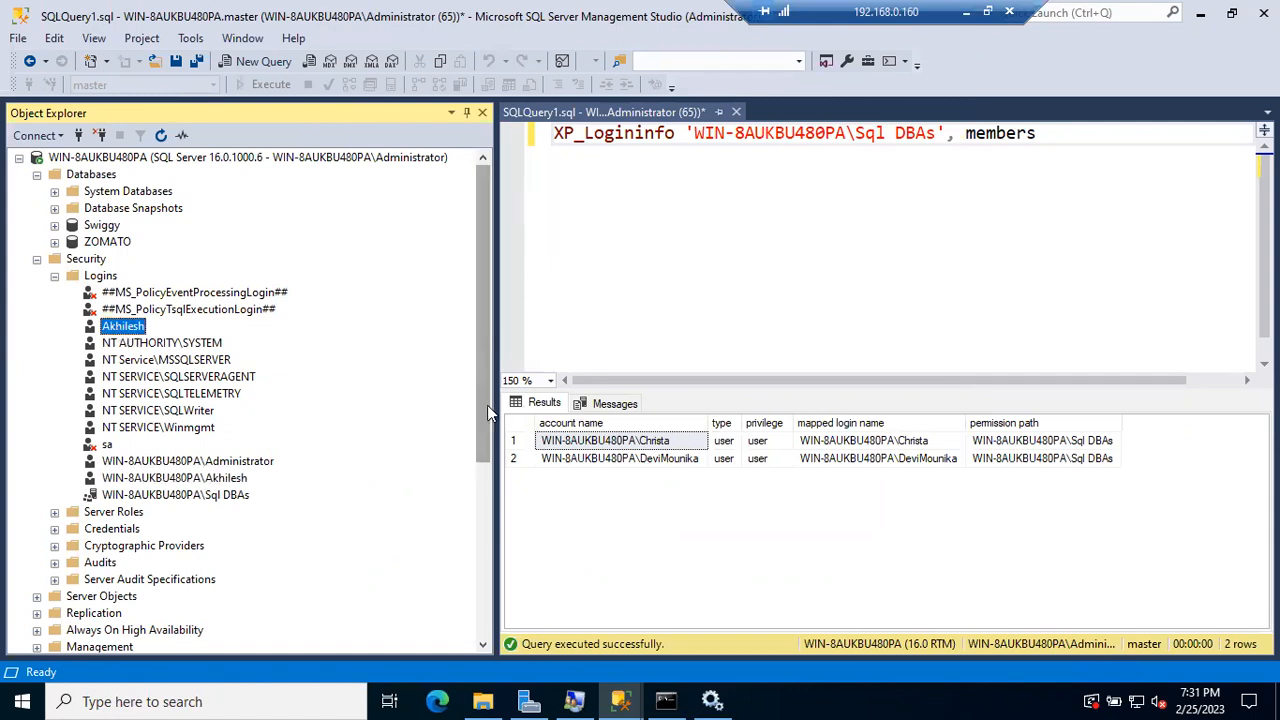
Step: Refresh the limited login's connection and confirm ZOMATO is not accessible to it
{"action": "left_click_drag", "start_coordinate": [487, 405], "coordinate": [487, 580]}
{"action": "left_click", "coordinate": [212, 428]}
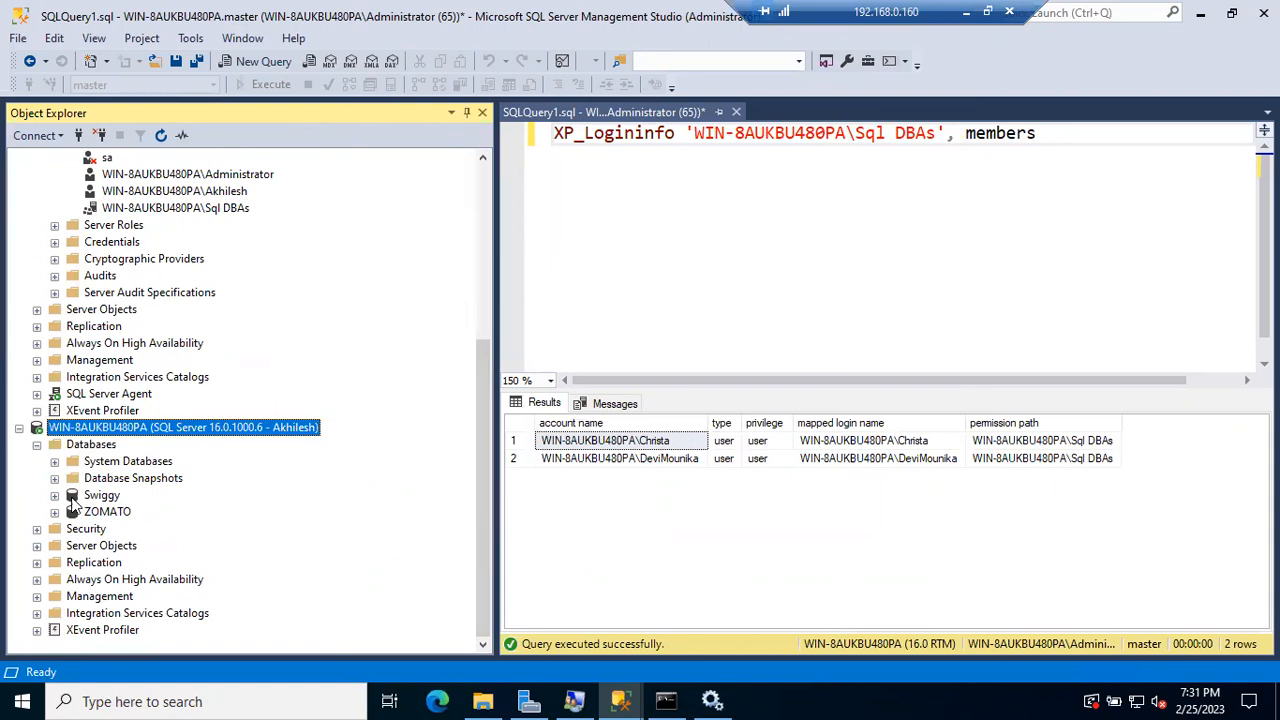
{"action": "left_click", "coordinate": [160, 136]}
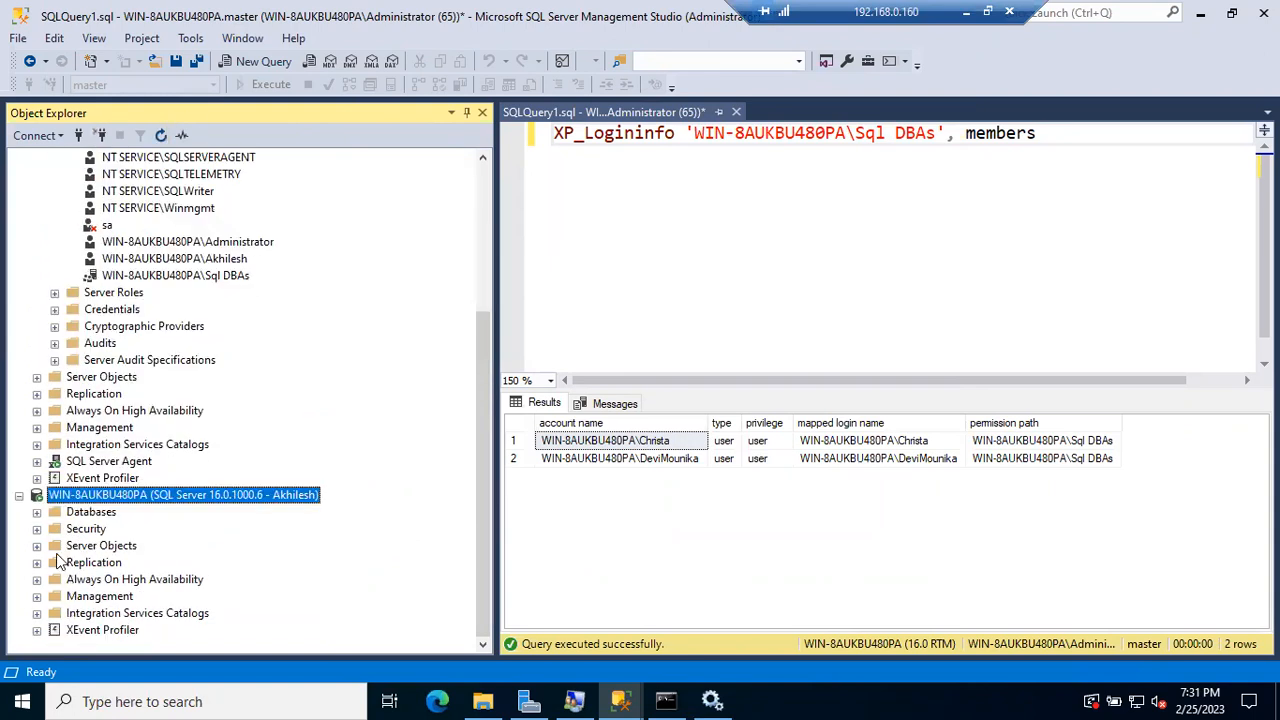
{"action": "left_click", "coordinate": [37, 512]}
{"action": "left_click", "coordinate": [56, 579]}
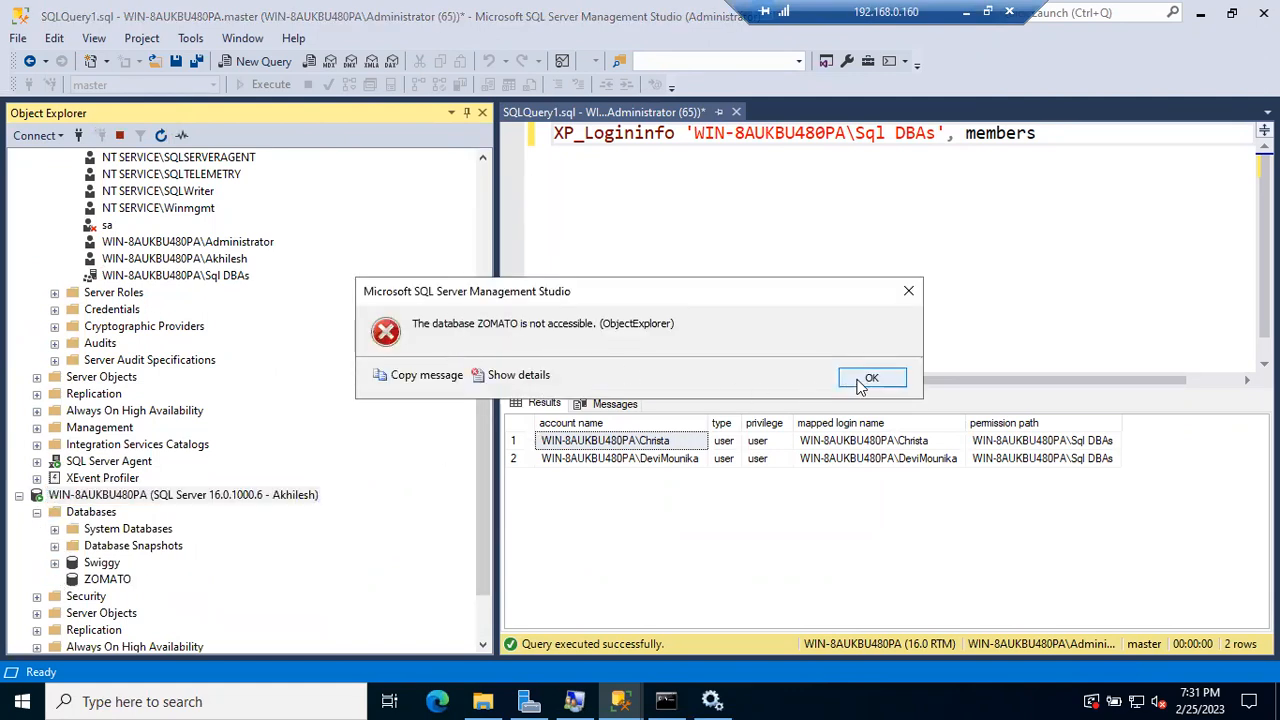
{"action": "left_click", "coordinate": [842, 382]}
Step: Check ZOMATO's Users in the admin connection, then reopen the SQL test login's properties
{"action": "scroll", "coordinate": [287, 330], "scroll_direction": "down", "scroll_amount": 7}
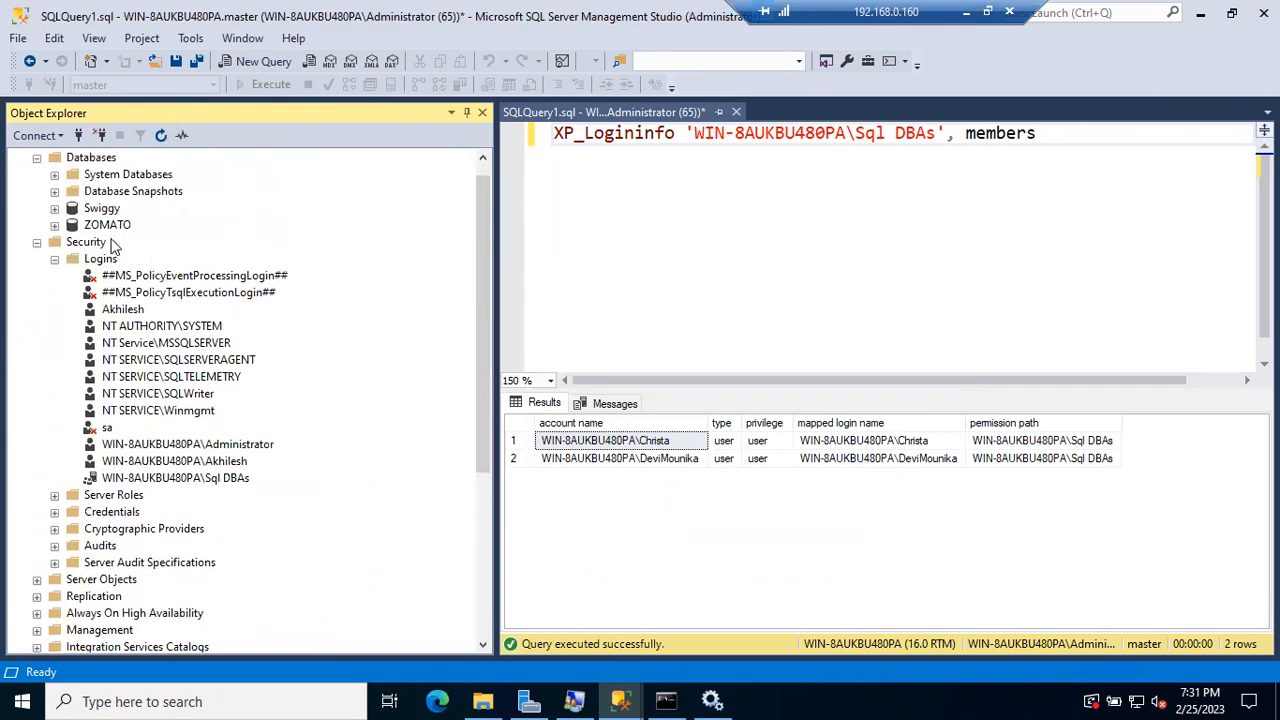
{"action": "left_click", "coordinate": [55, 225]}
{"action": "left_click", "coordinate": [72, 394]}
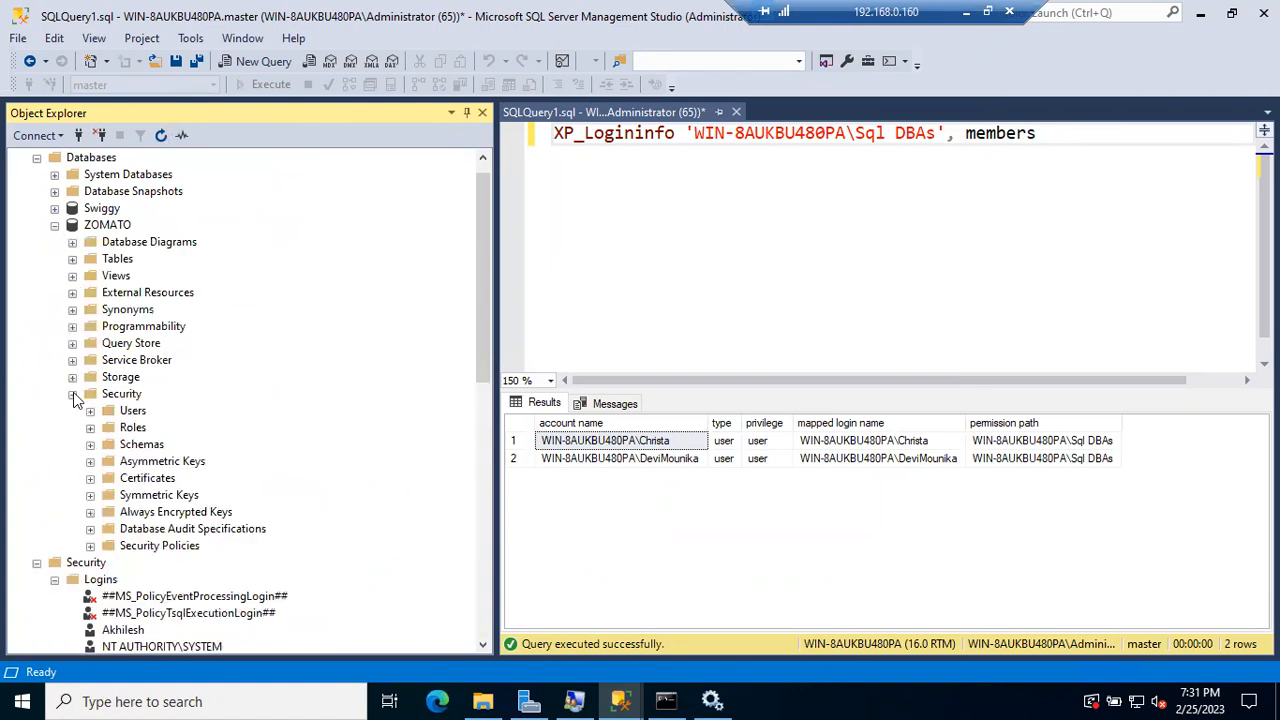
{"action": "left_click", "coordinate": [90, 411]}
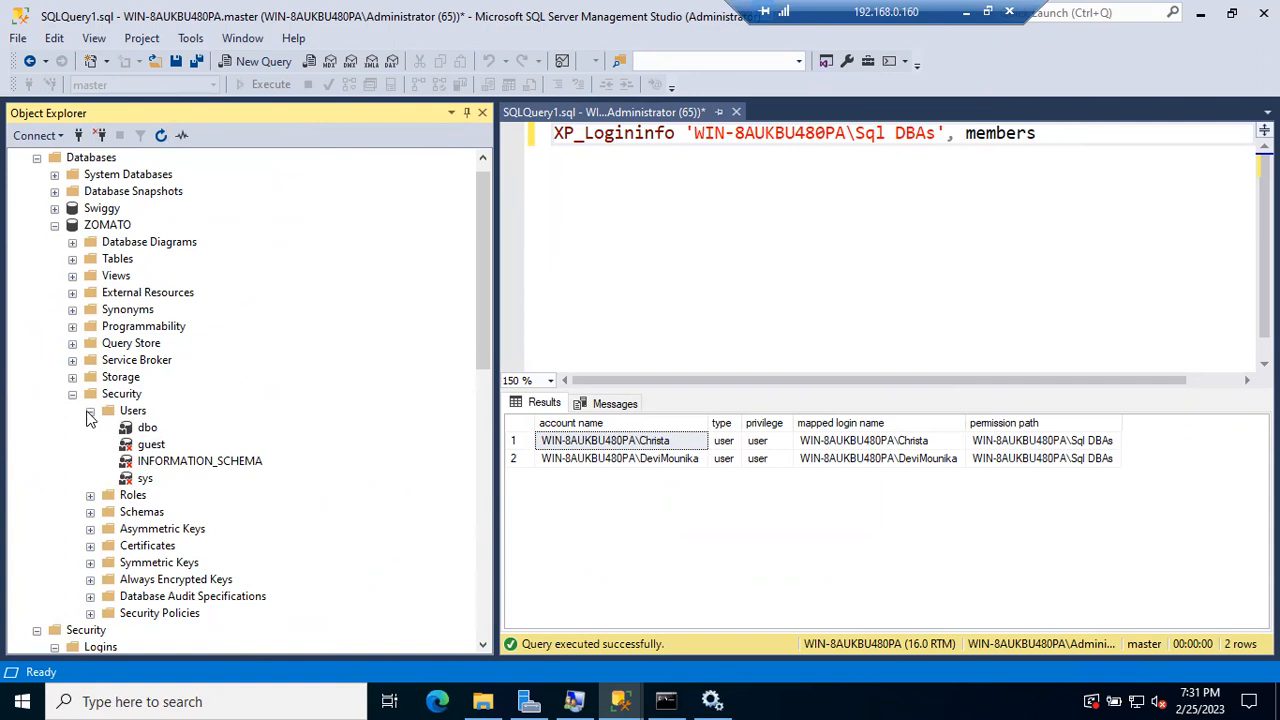
{"action": "left_click", "coordinate": [90, 411]}
{"action": "left_click", "coordinate": [72, 394]}
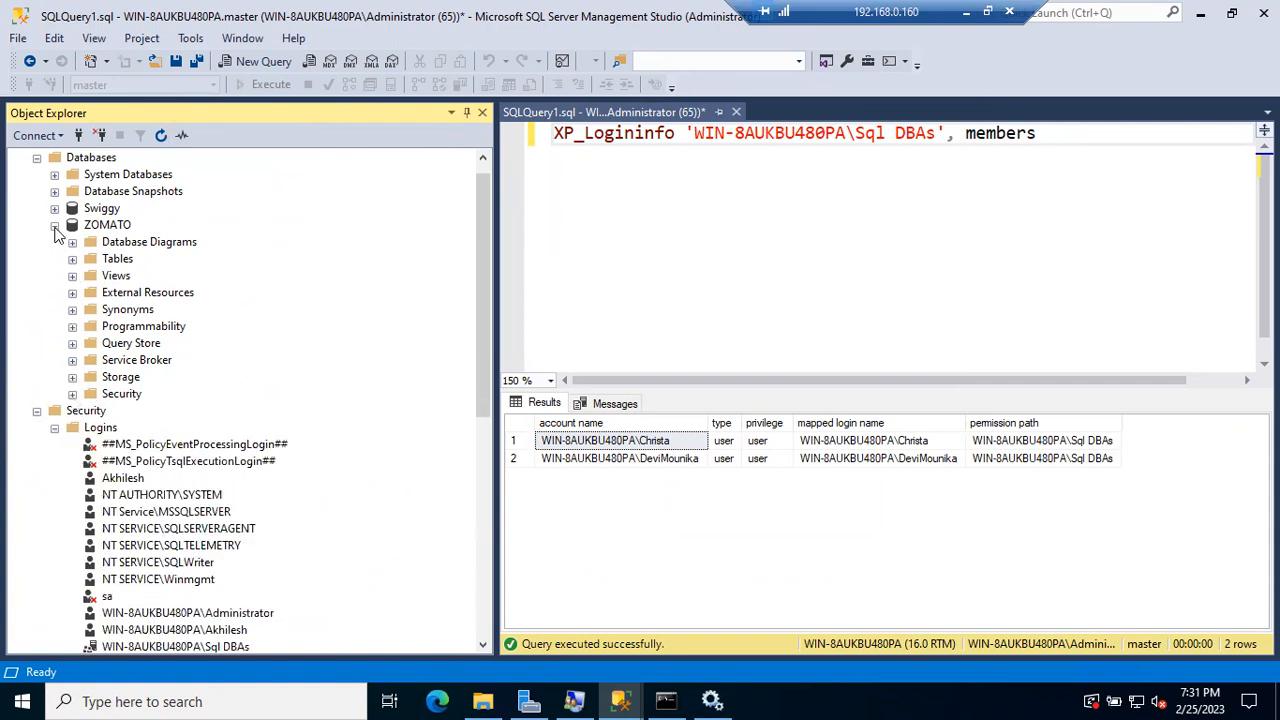
{"action": "left_click", "coordinate": [54, 225]}
{"action": "left_click", "coordinate": [123, 309]}
{"action": "double_click", "coordinate": [118, 310]}
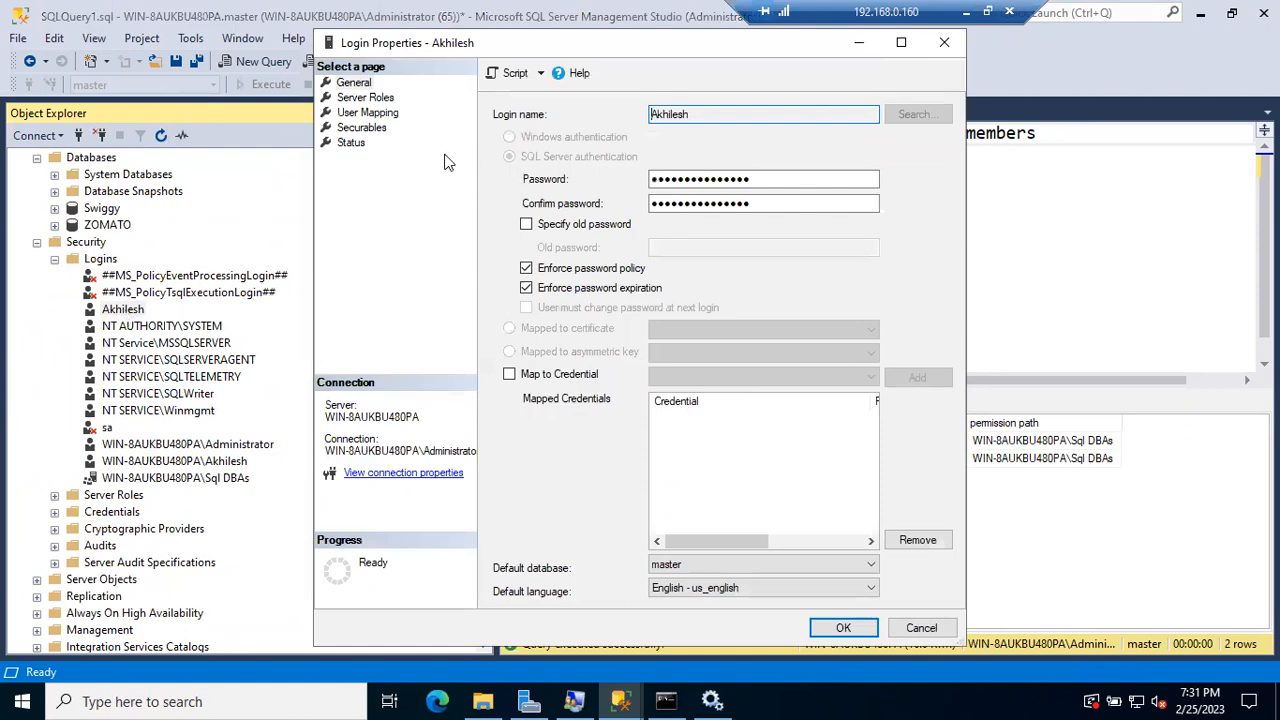
Step: Map the test login to the ZOMATO database with default schema dbo and save
{"action": "left_click", "coordinate": [367, 113]}
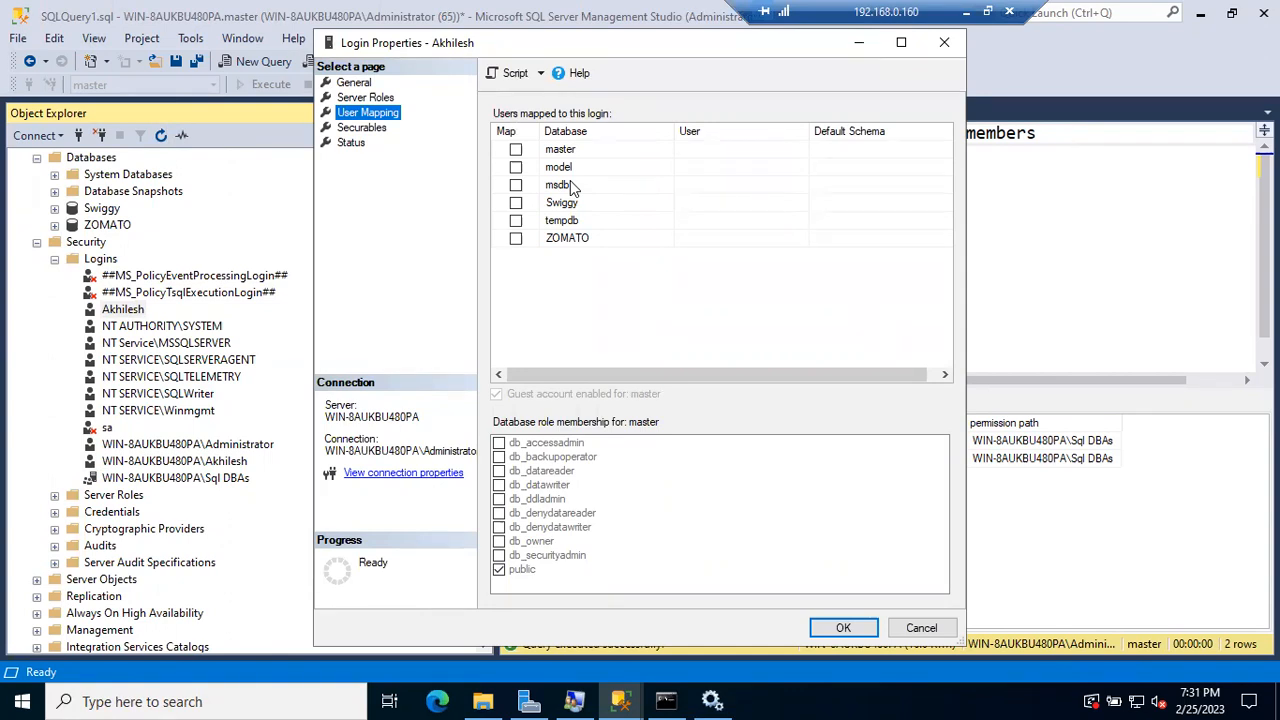
{"action": "left_click", "coordinate": [515, 238]}
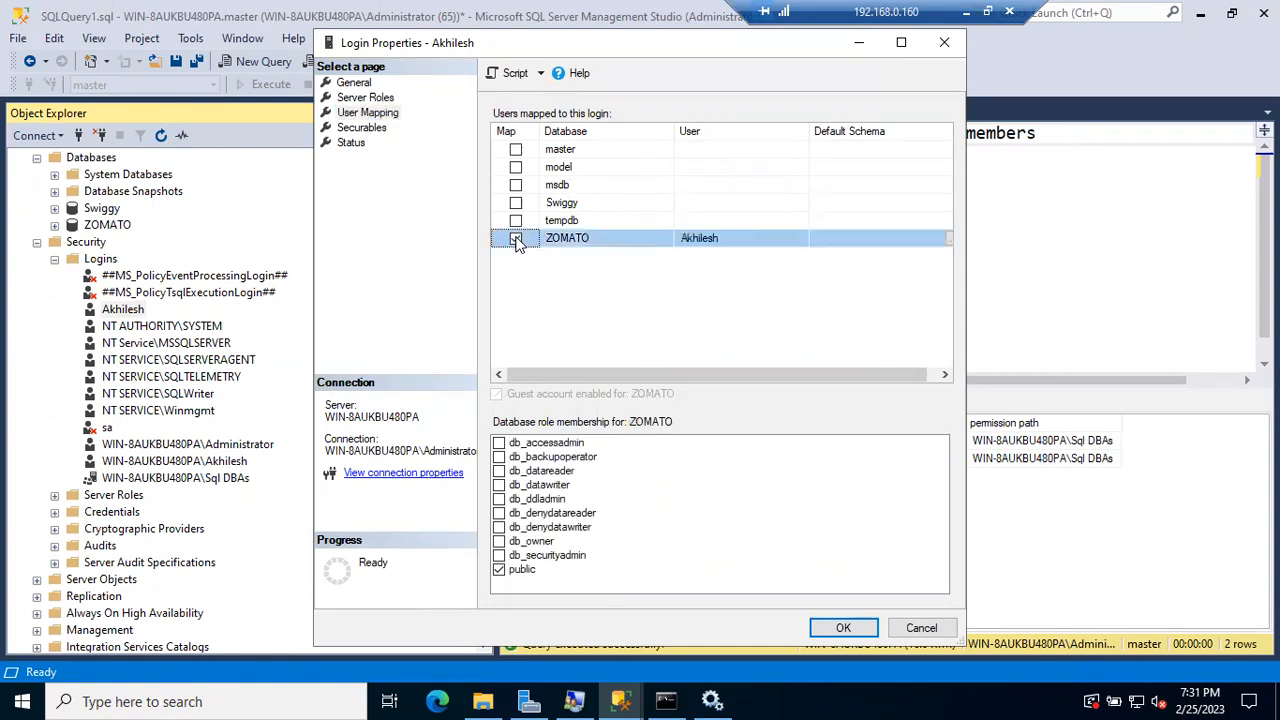
{"action": "left_click", "coordinate": [831, 244]}
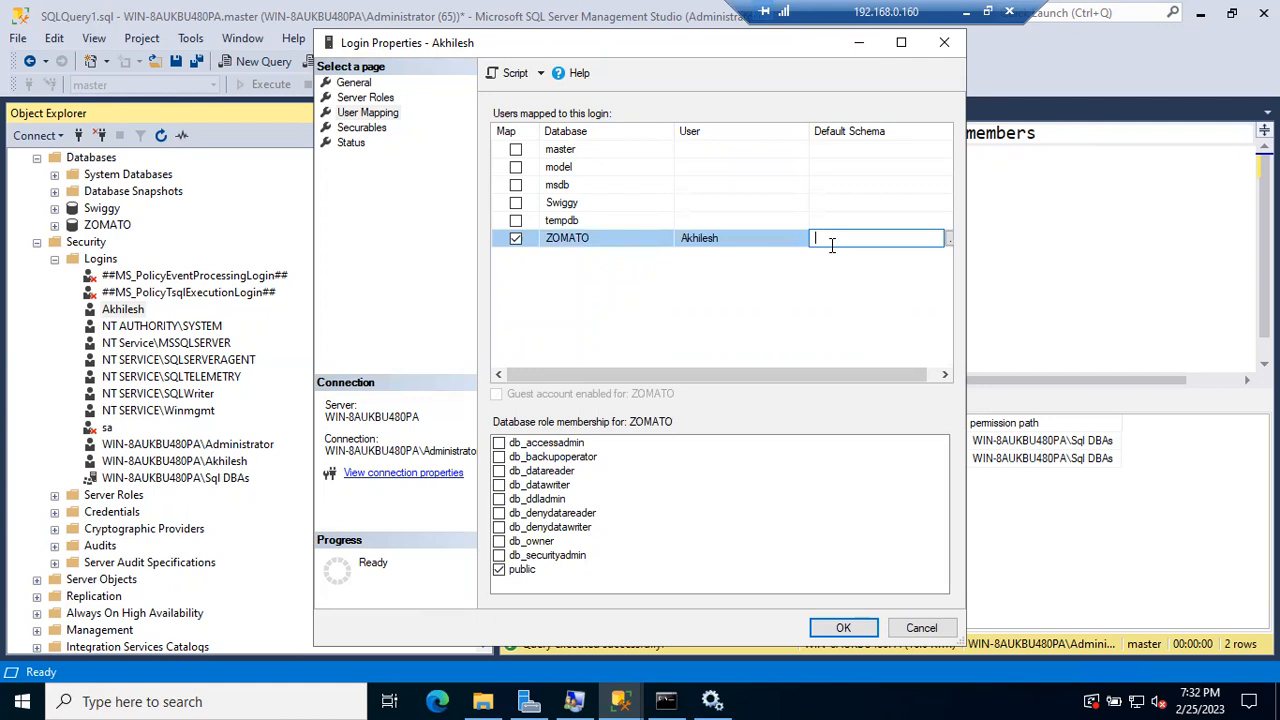
{"action": "type", "text": "dbbb"}
{"action": "key", "text": "BackSpace"}
{"action": "key", "text": "BackSpace"}
{"action": "type", "text": "o"}
{"action": "left_click", "coordinate": [846, 628]}
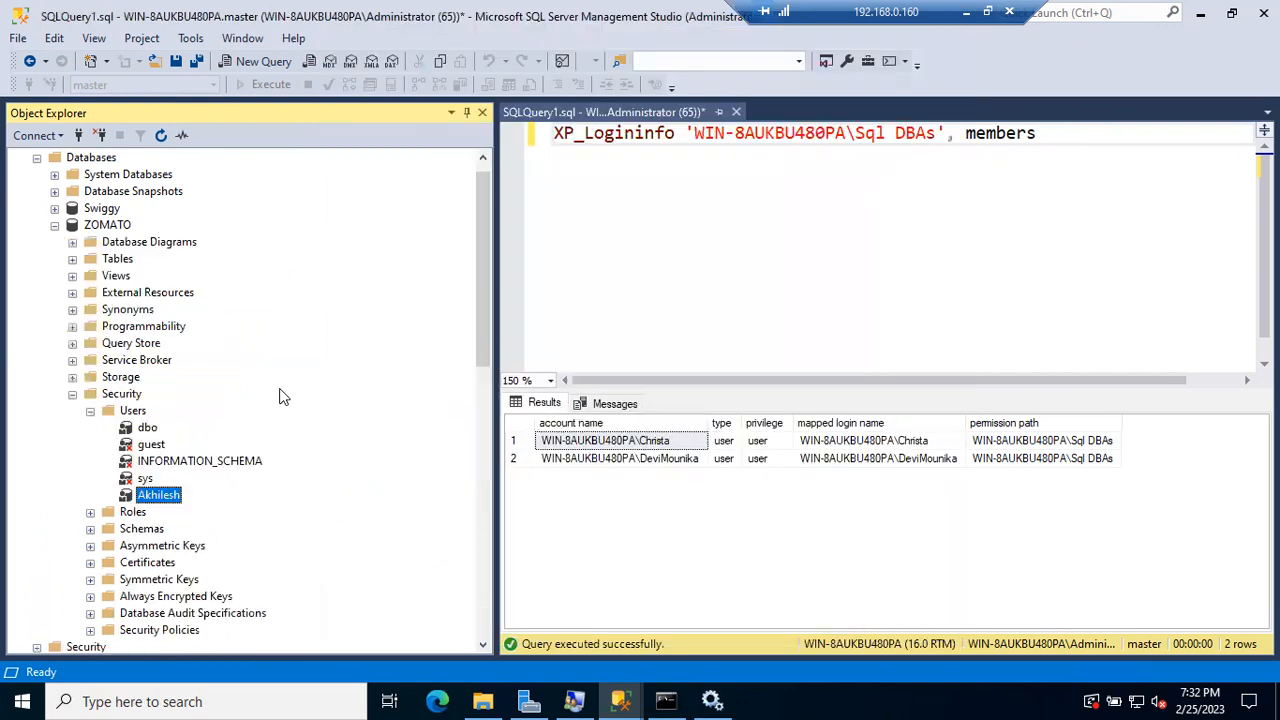
Step: Verify the new matching user under ZOMATO's Users, then collapse the first server's nodes
{"action": "left_click", "coordinate": [55, 226]}
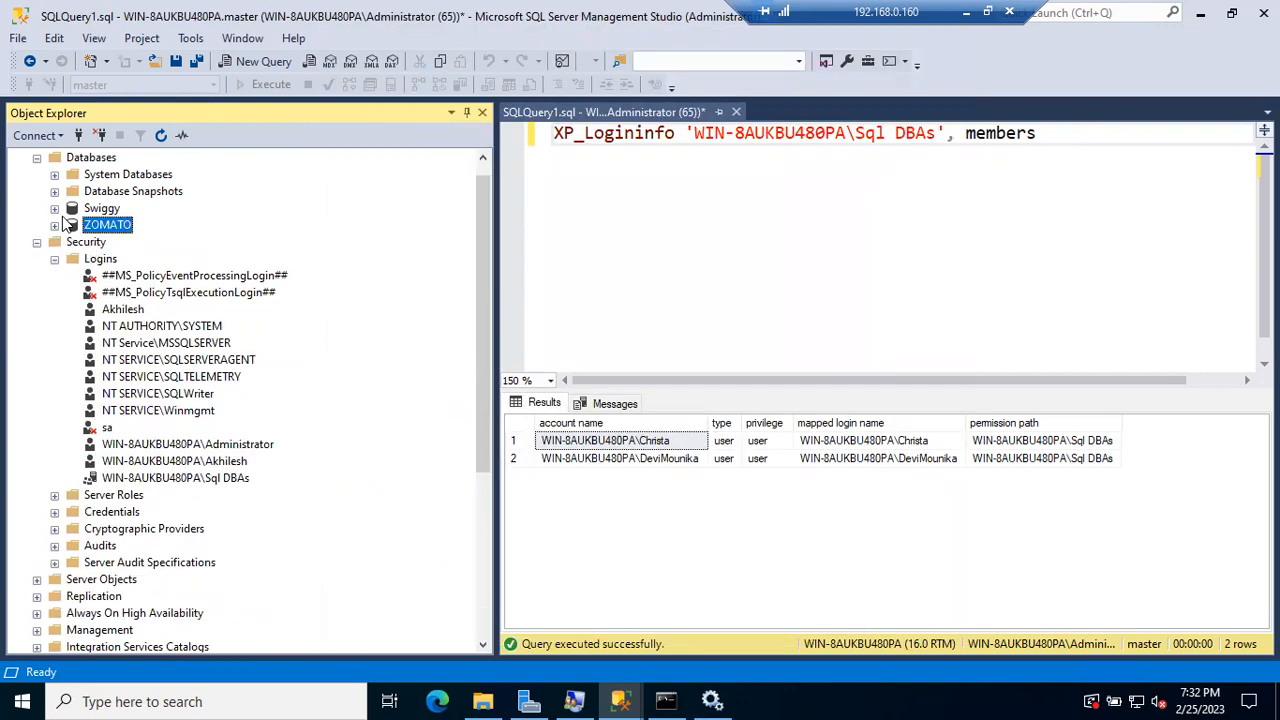
{"action": "left_click", "coordinate": [56, 225]}
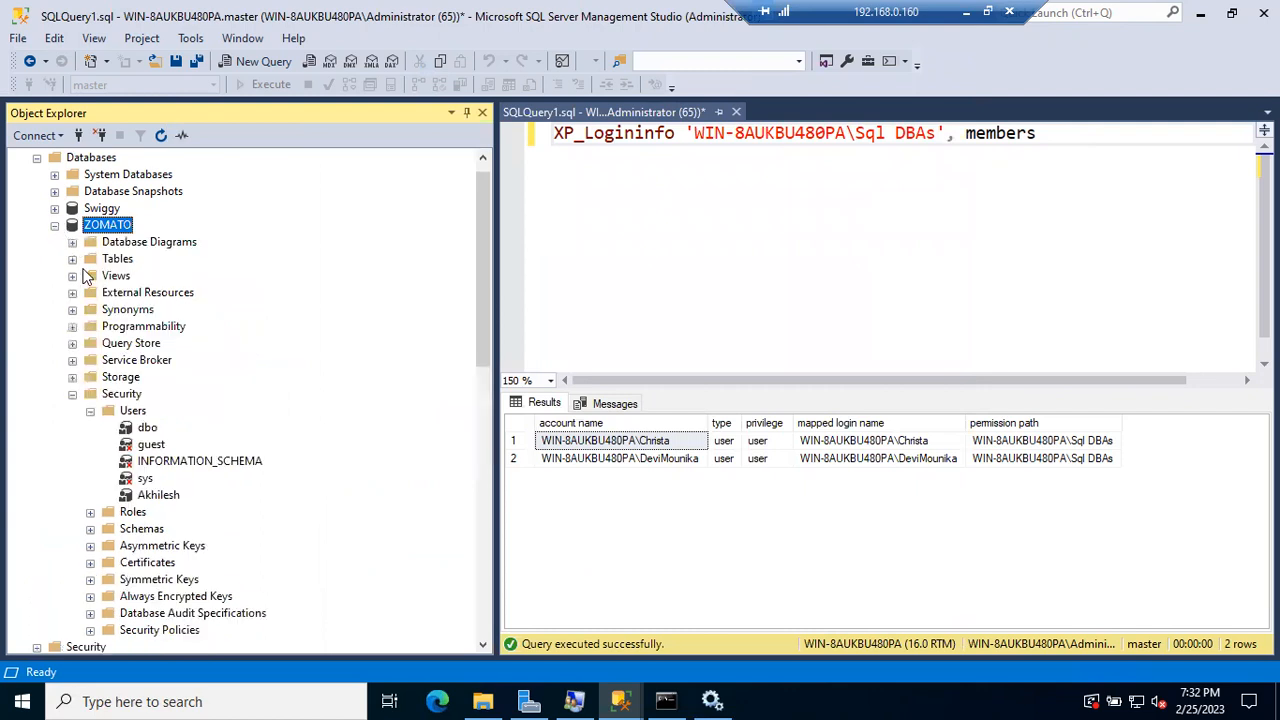
{"action": "left_click", "coordinate": [136, 414]}
{"action": "left_click", "coordinate": [162, 494]}
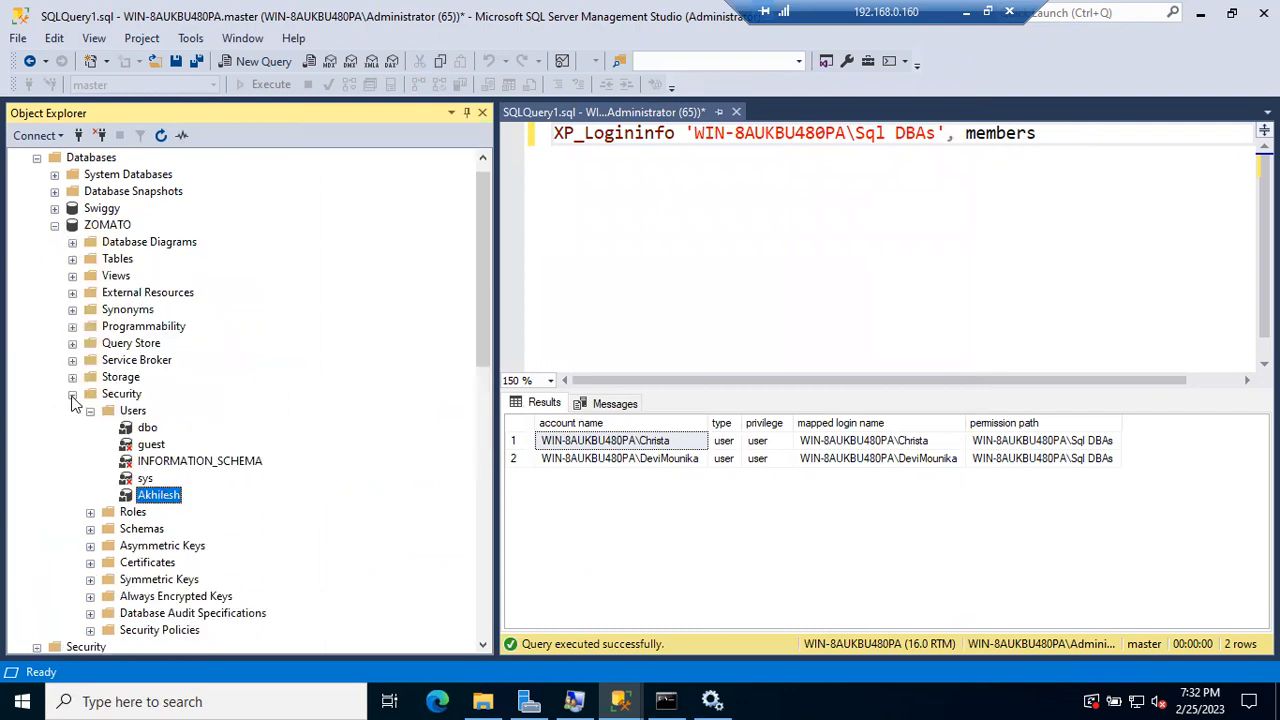
{"action": "left_click", "coordinate": [72, 395]}
{"action": "left_click", "coordinate": [55, 226]}
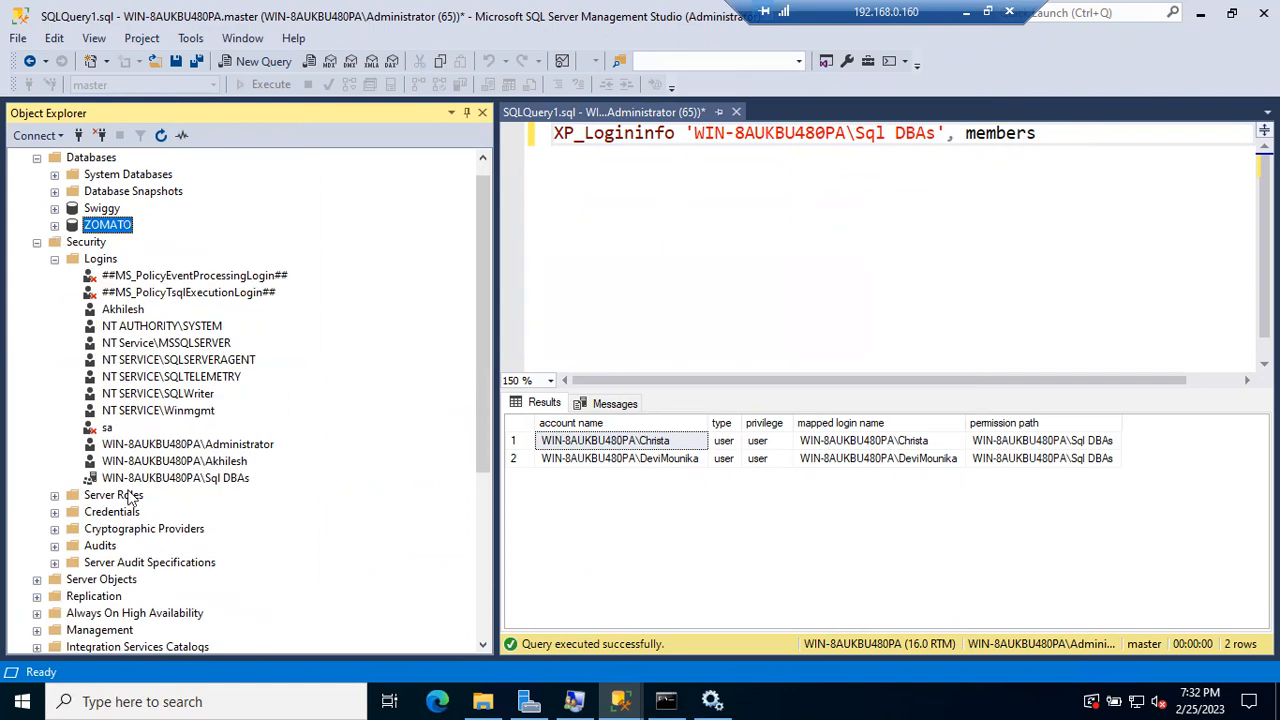
{"action": "left_click", "coordinate": [37, 242]}
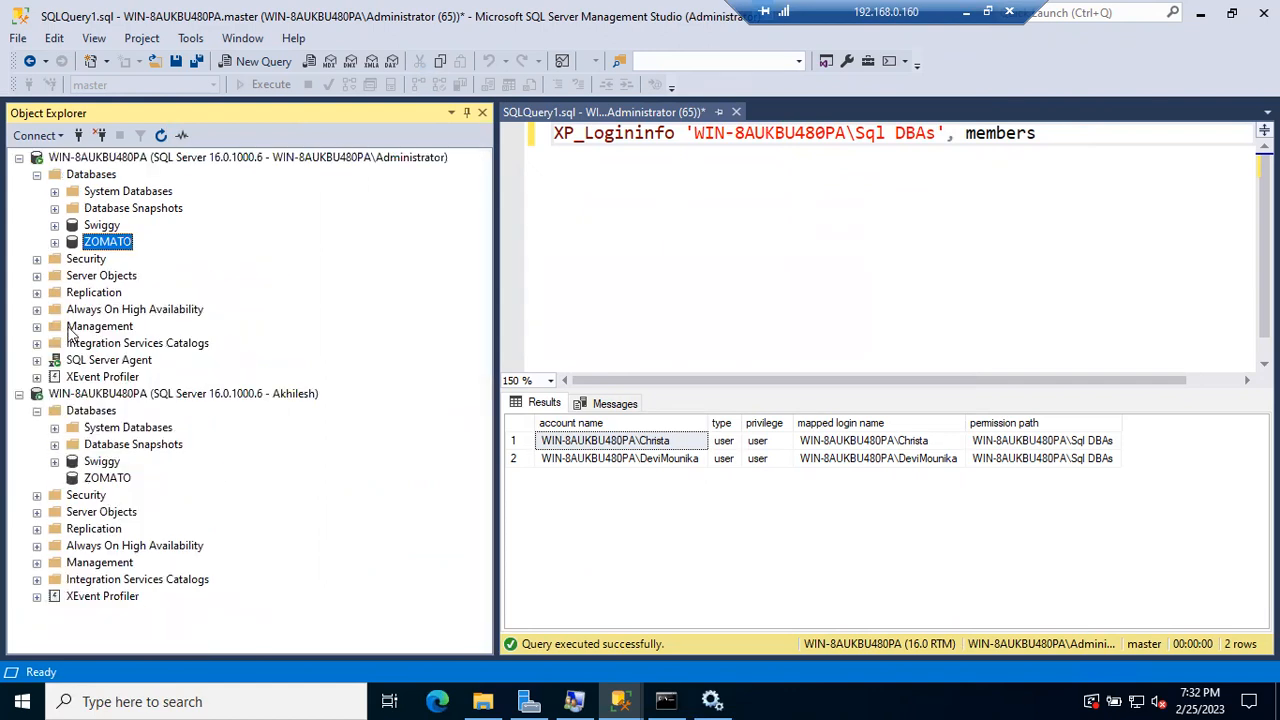
Step: Expand ZOMATO under the limited connection; Swiggy raises a not-accessible error
{"action": "left_click", "coordinate": [108, 476]}
{"action": "left_click", "coordinate": [161, 135]}
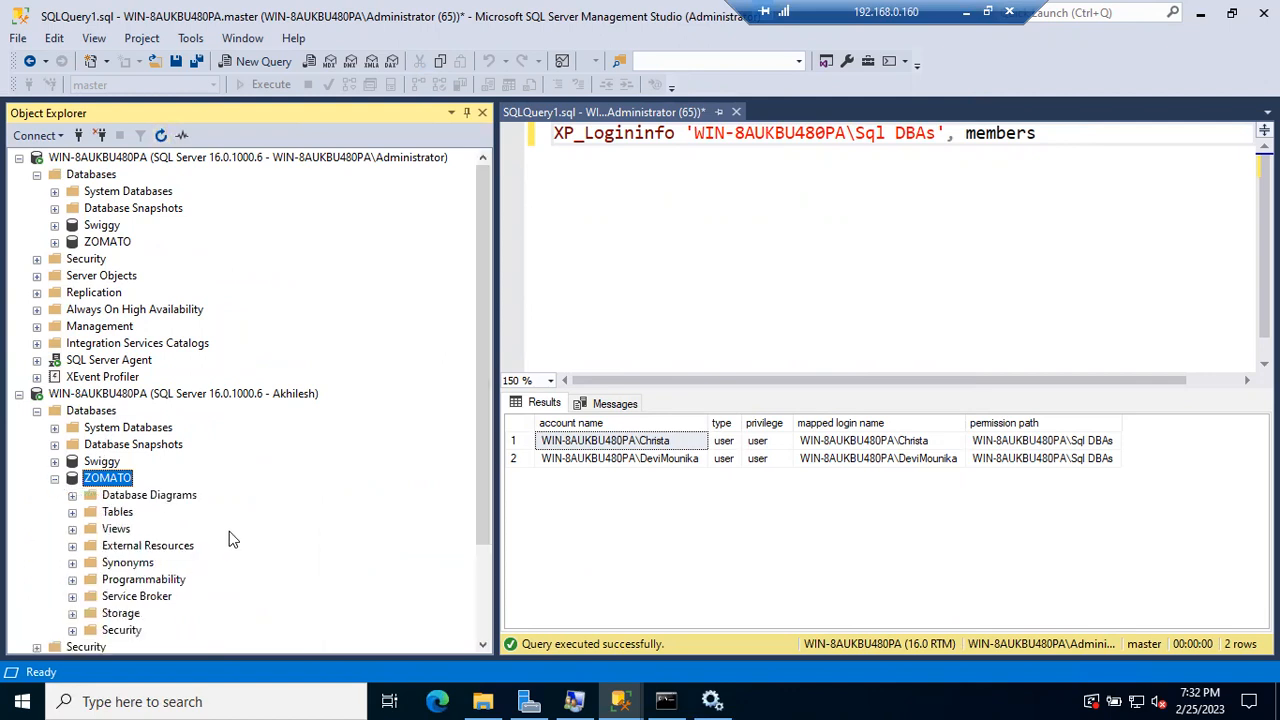
{"action": "left_click", "coordinate": [55, 461]}
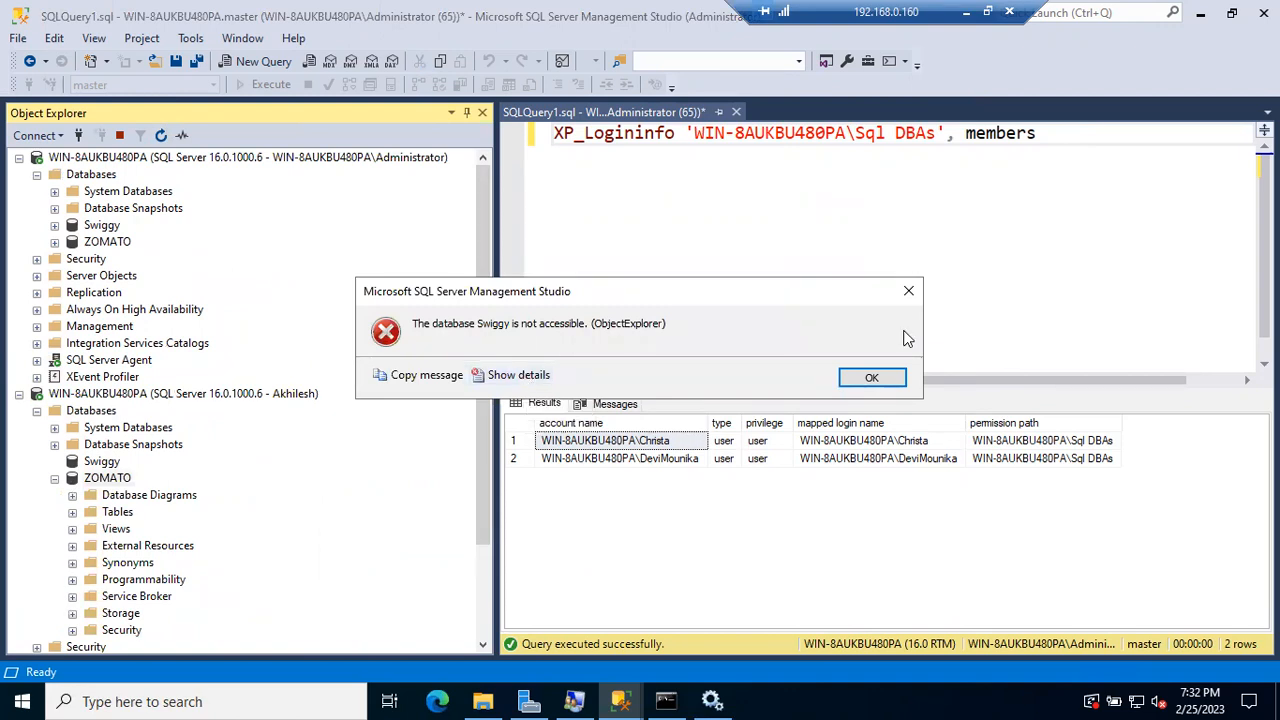
{"action": "left_click", "coordinate": [886, 378]}
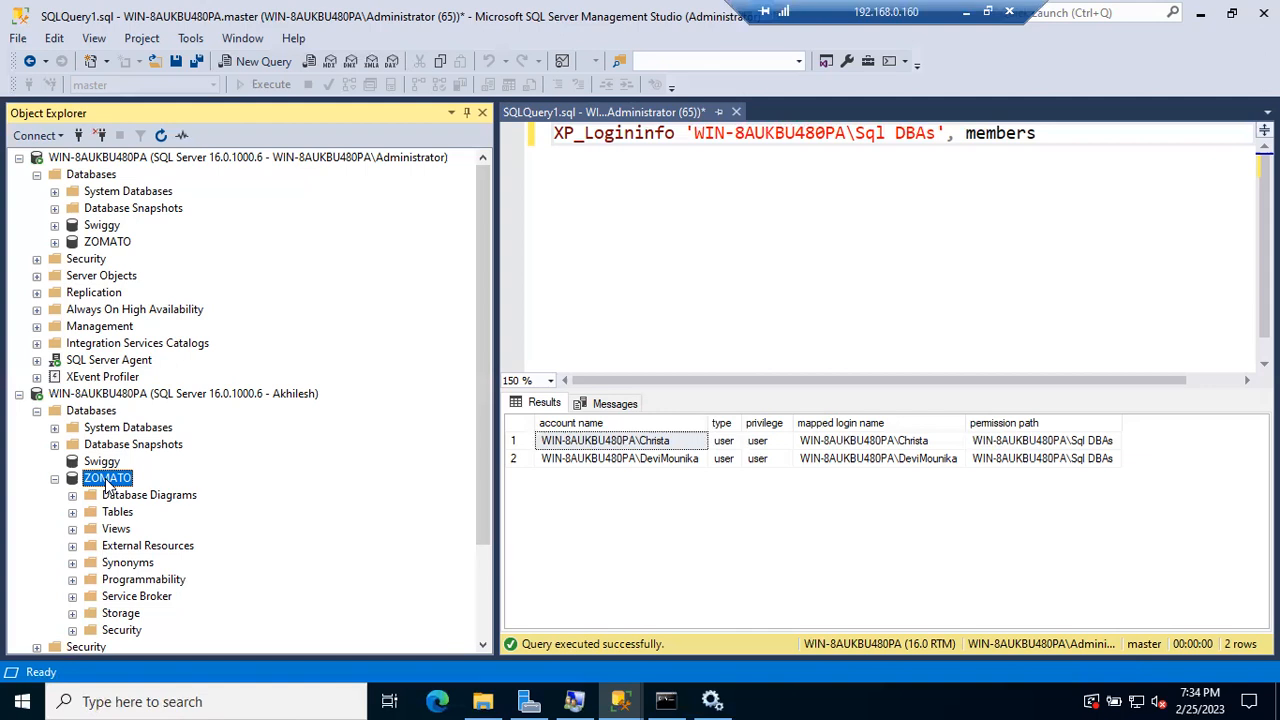
Step: Collapse ZOMATO and refresh the second server connection and its Databases list
{"action": "left_click", "coordinate": [55, 479]}
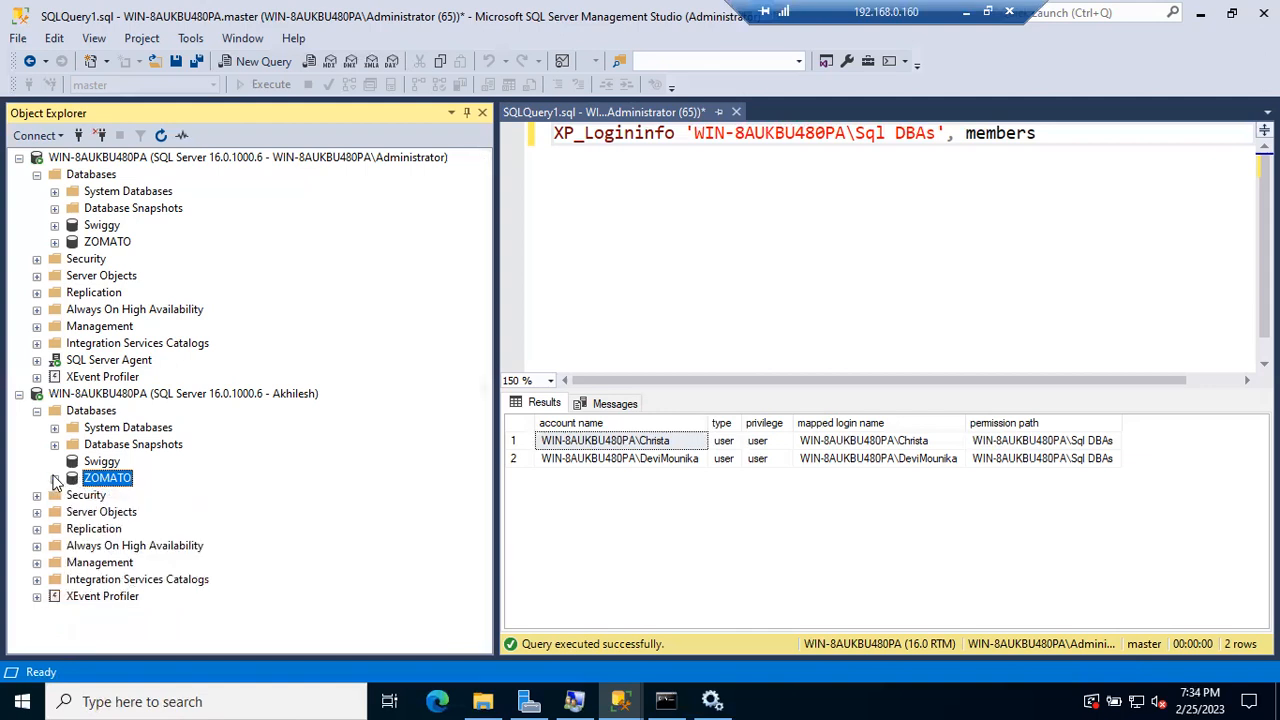
{"action": "left_click", "coordinate": [101, 395]}
{"action": "left_click", "coordinate": [161, 137]}
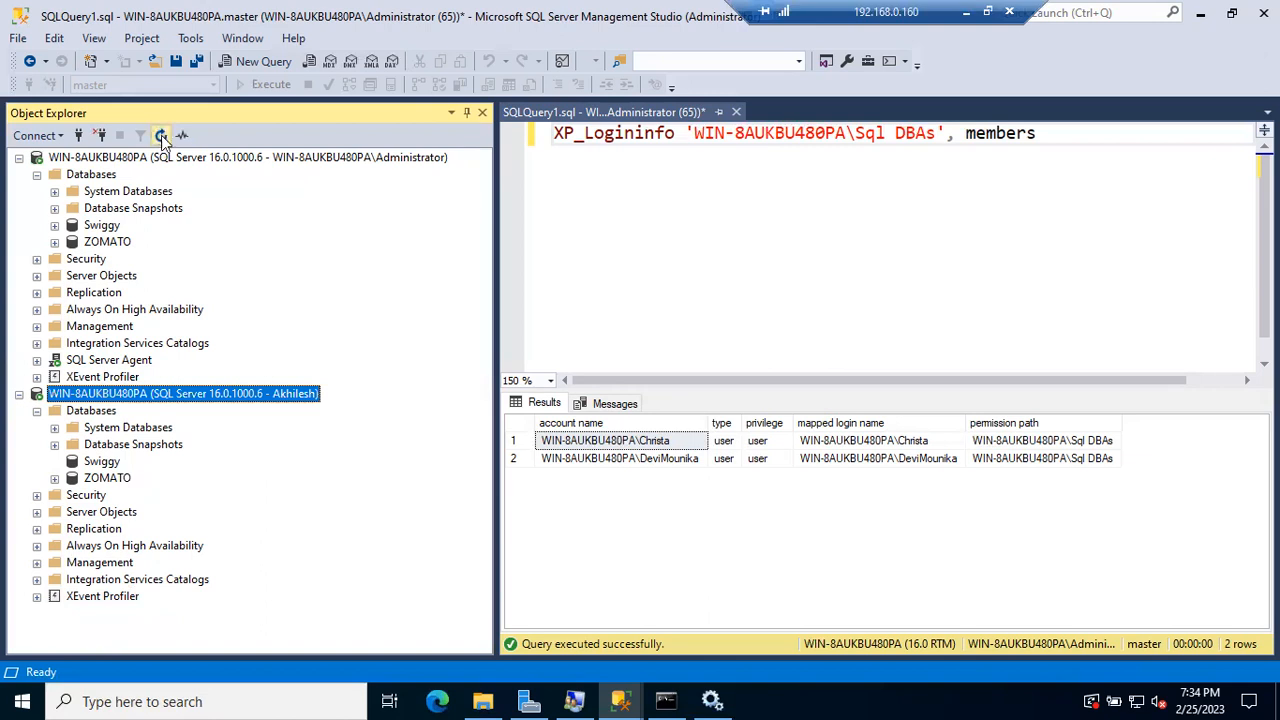
{"action": "left_click", "coordinate": [37, 411]}
Step: Refresh the first server's Logins list and locate the Sql DBAs Windows group login
{"action": "left_click", "coordinate": [37, 259]}
{"action": "left_click", "coordinate": [100, 276]}
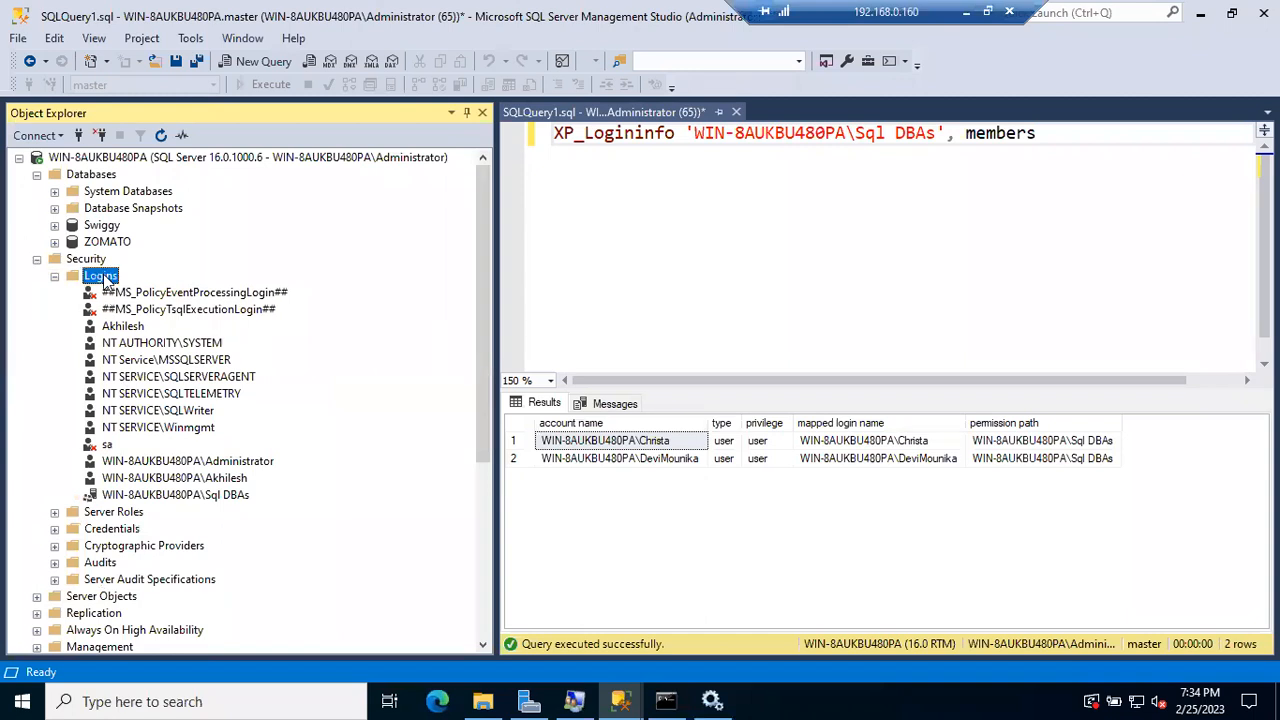
{"action": "left_click", "coordinate": [162, 137]}
{"action": "left_click", "coordinate": [200, 479]}
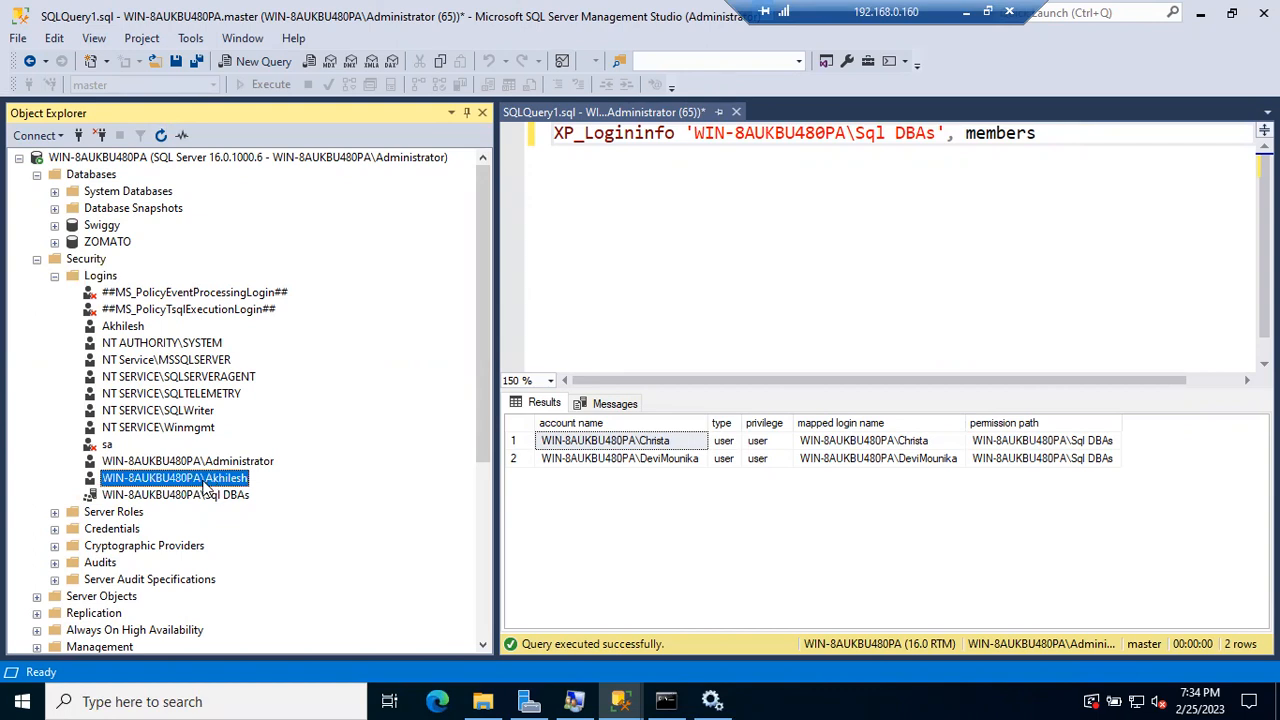
{"action": "left_click", "coordinate": [202, 496]}
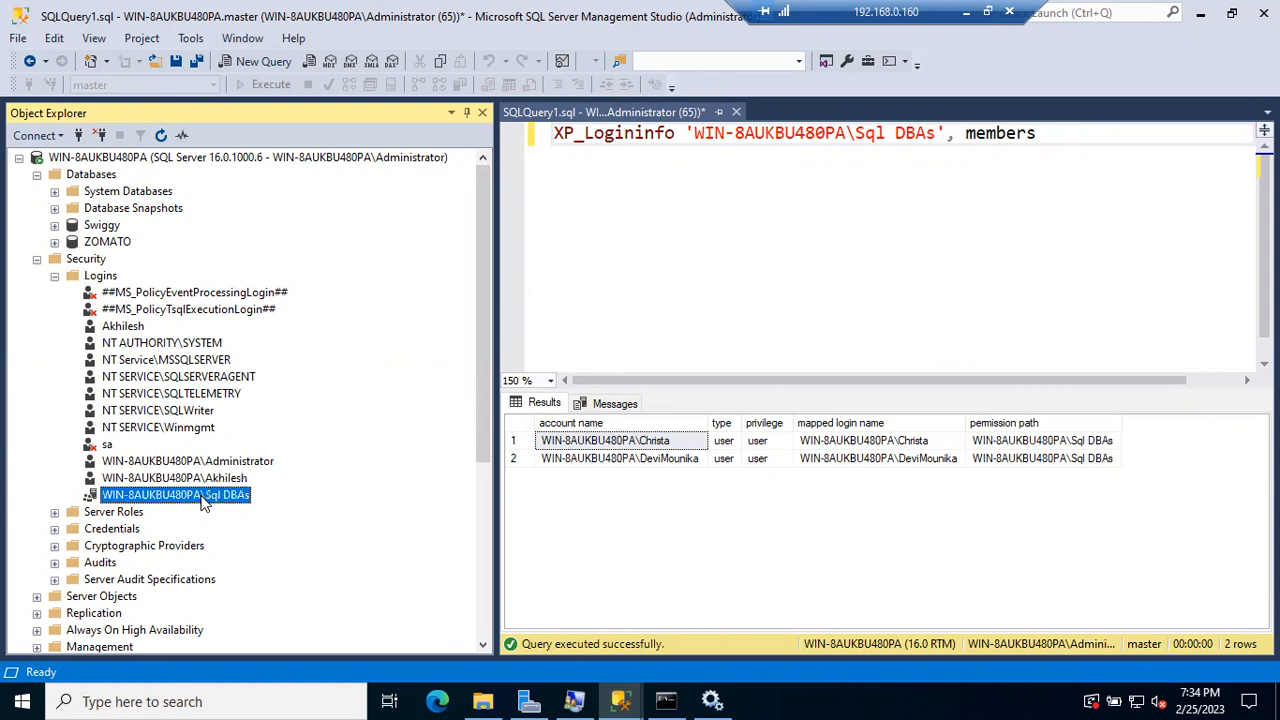
{"action": "left_click", "coordinate": [201, 480]}
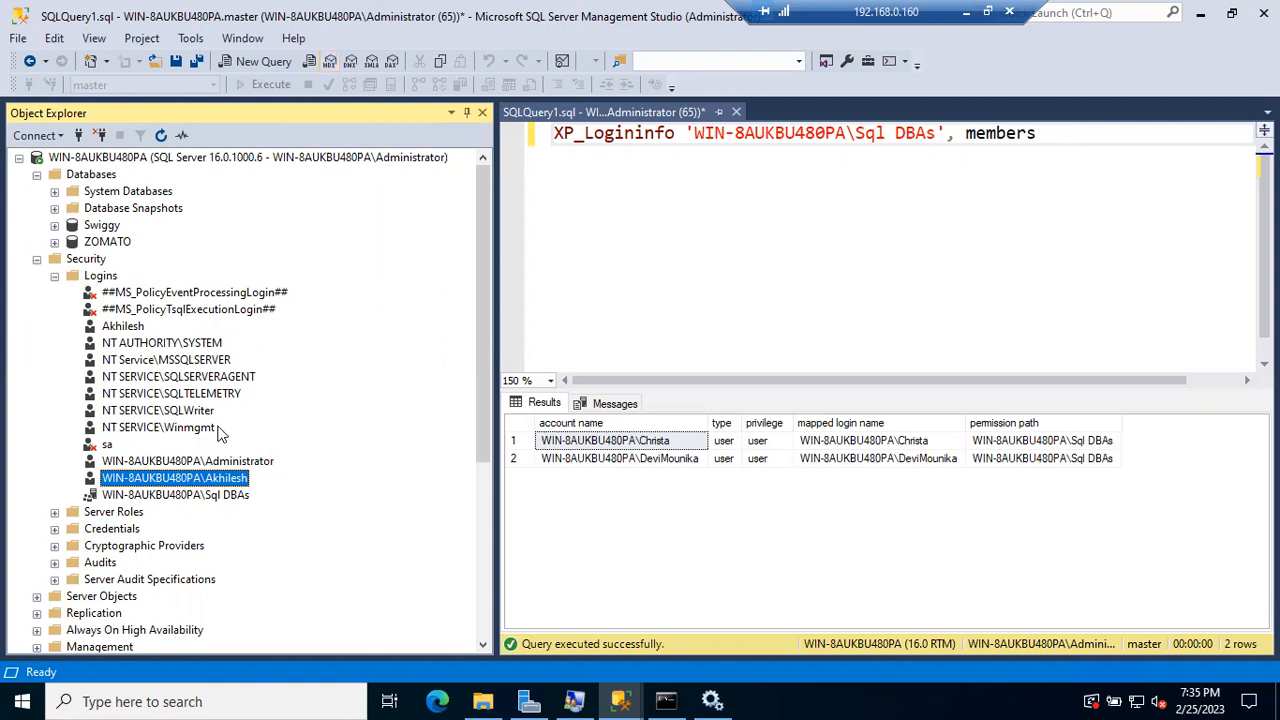
{"action": "left_click", "coordinate": [219, 497]}
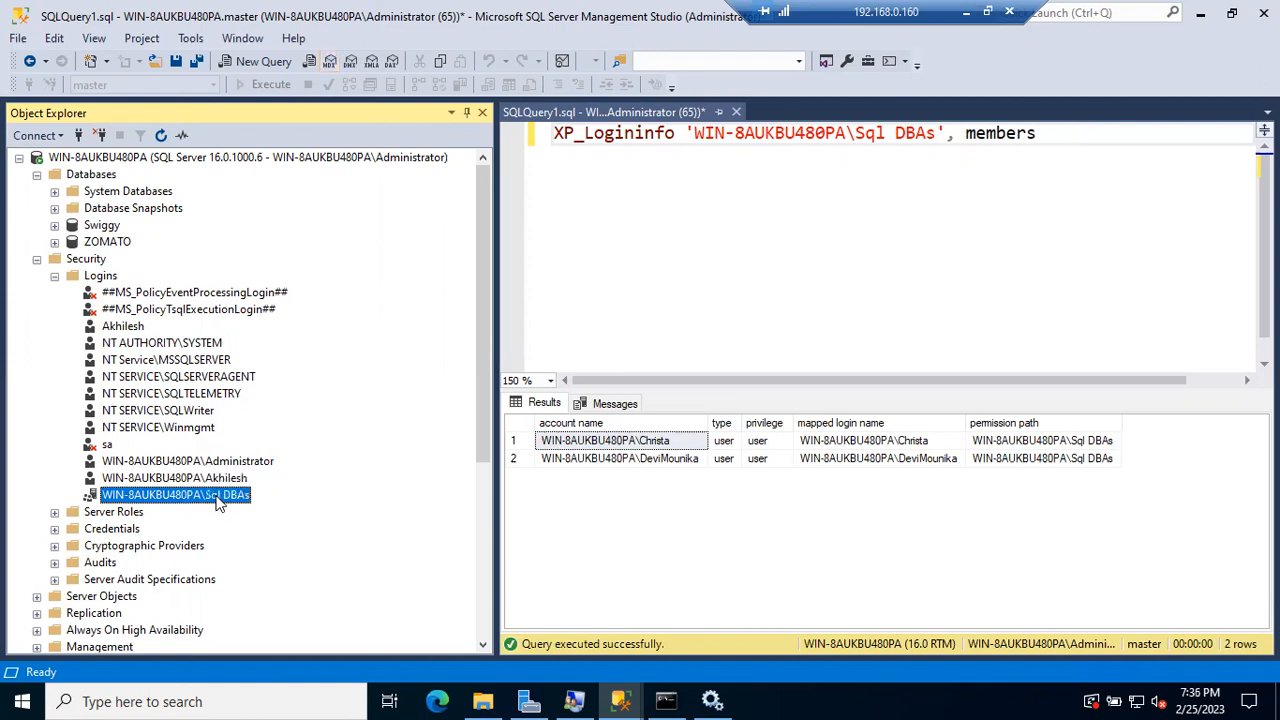
Step: Review the Sql DBAs members in the xp_logininfo results, then minimize the remote session
{"action": "mouse_move", "coordinate": [628, 700]}
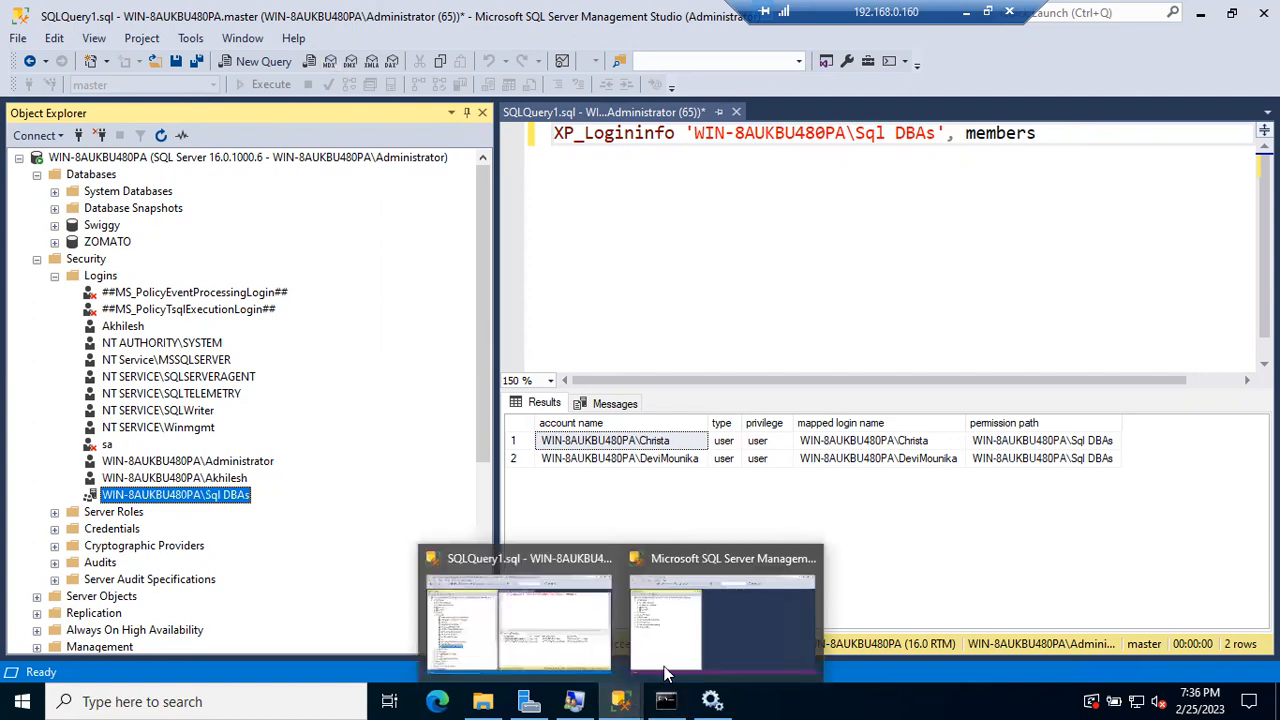
{"action": "left_click", "coordinate": [680, 653]}
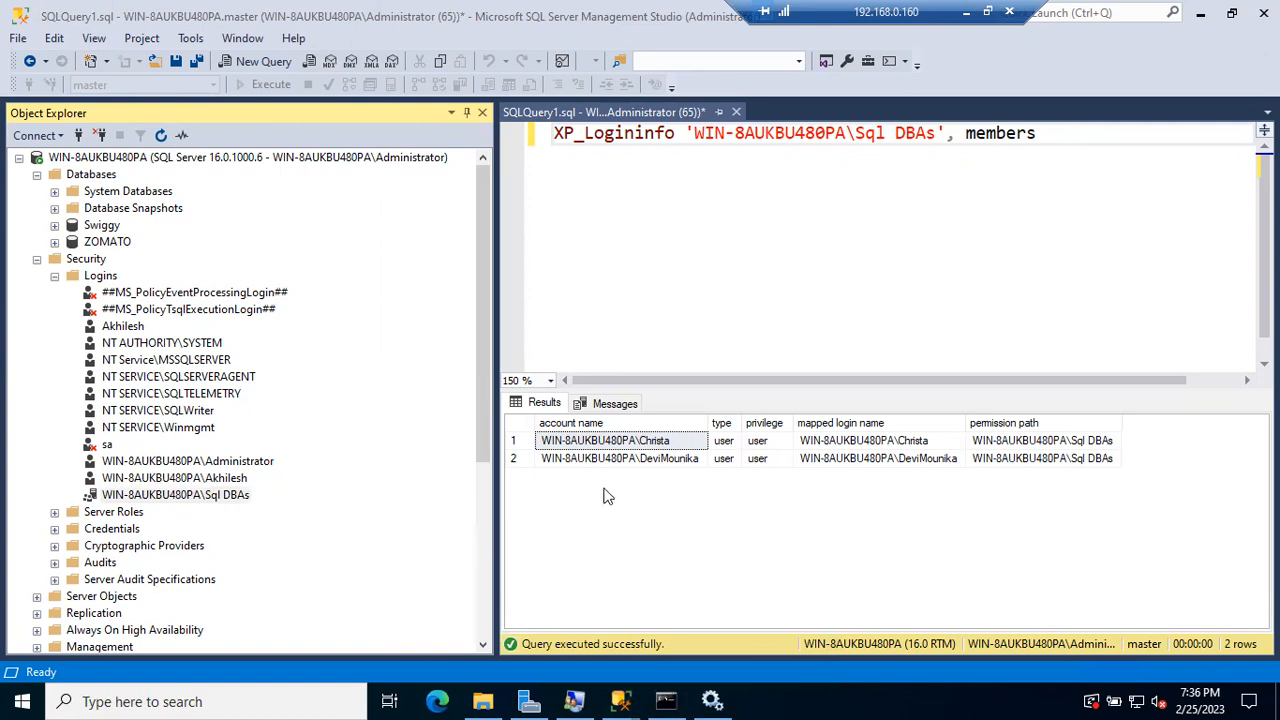
{"action": "left_click", "coordinate": [598, 441]}
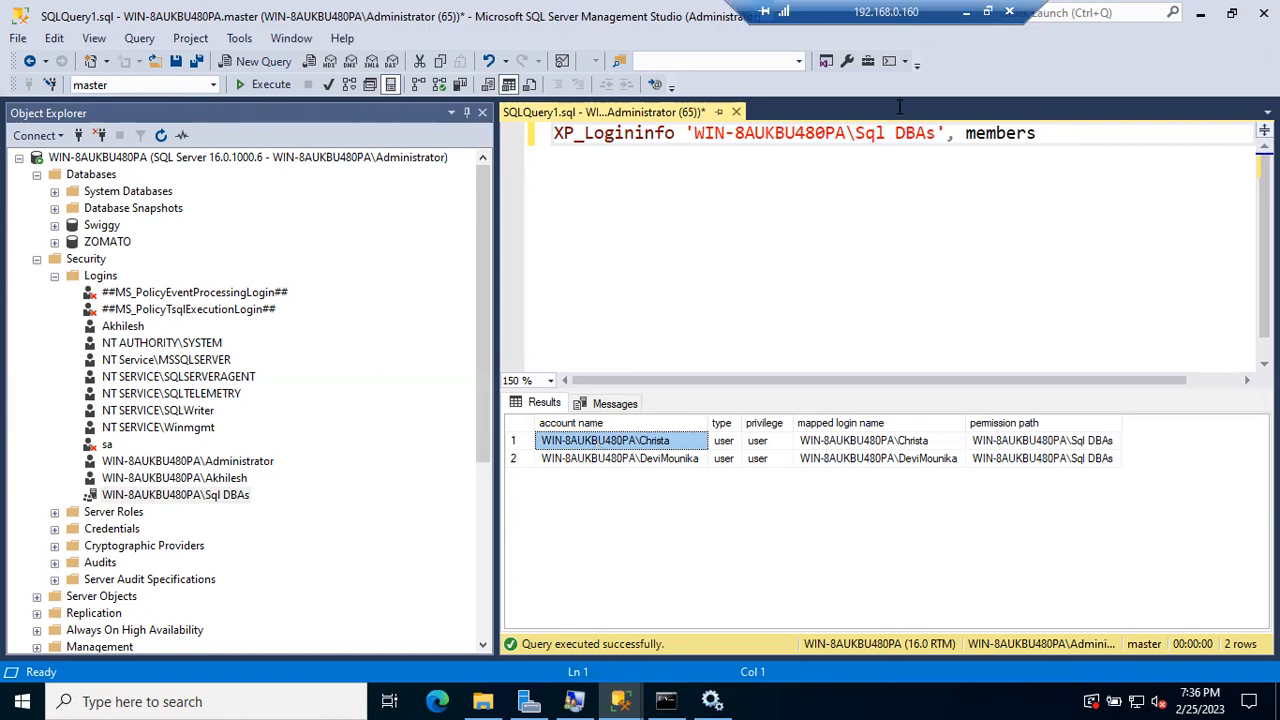
{"action": "left_click", "coordinate": [966, 11]}
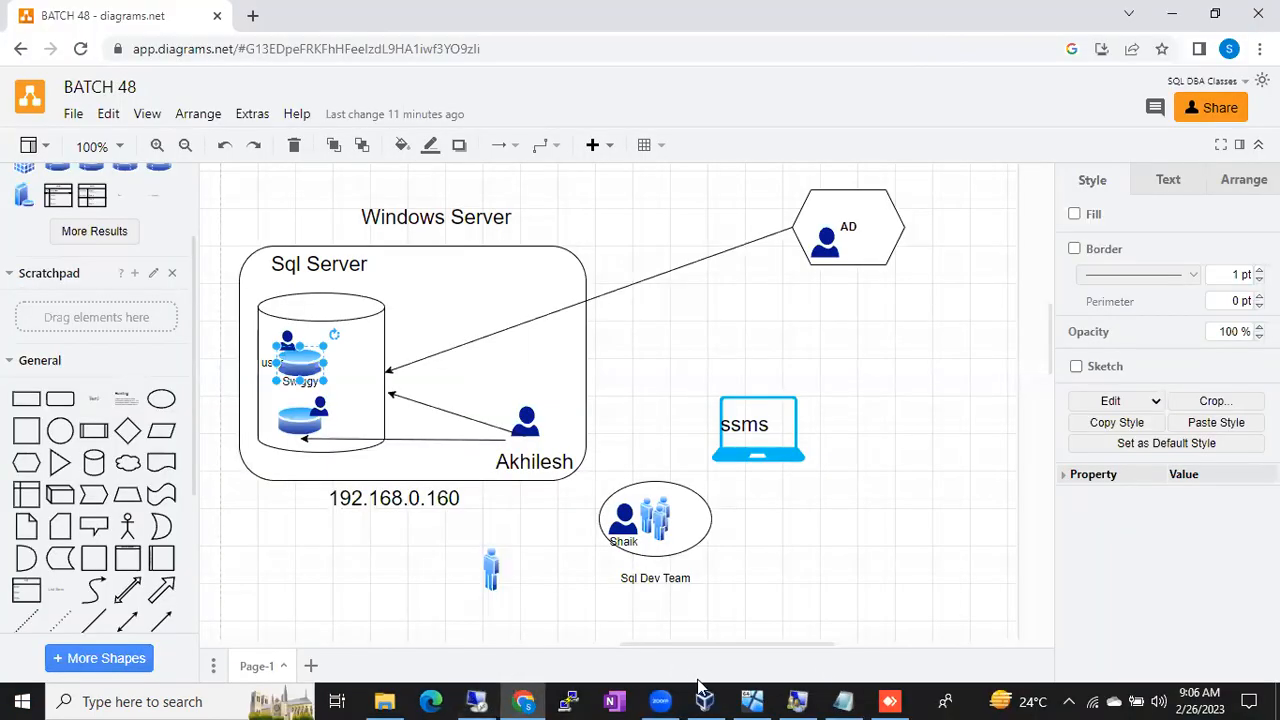
Step: Launch Remote Desktop Connection and connect to 192.168.0.160
{"action": "left_click", "coordinate": [3, 700]}
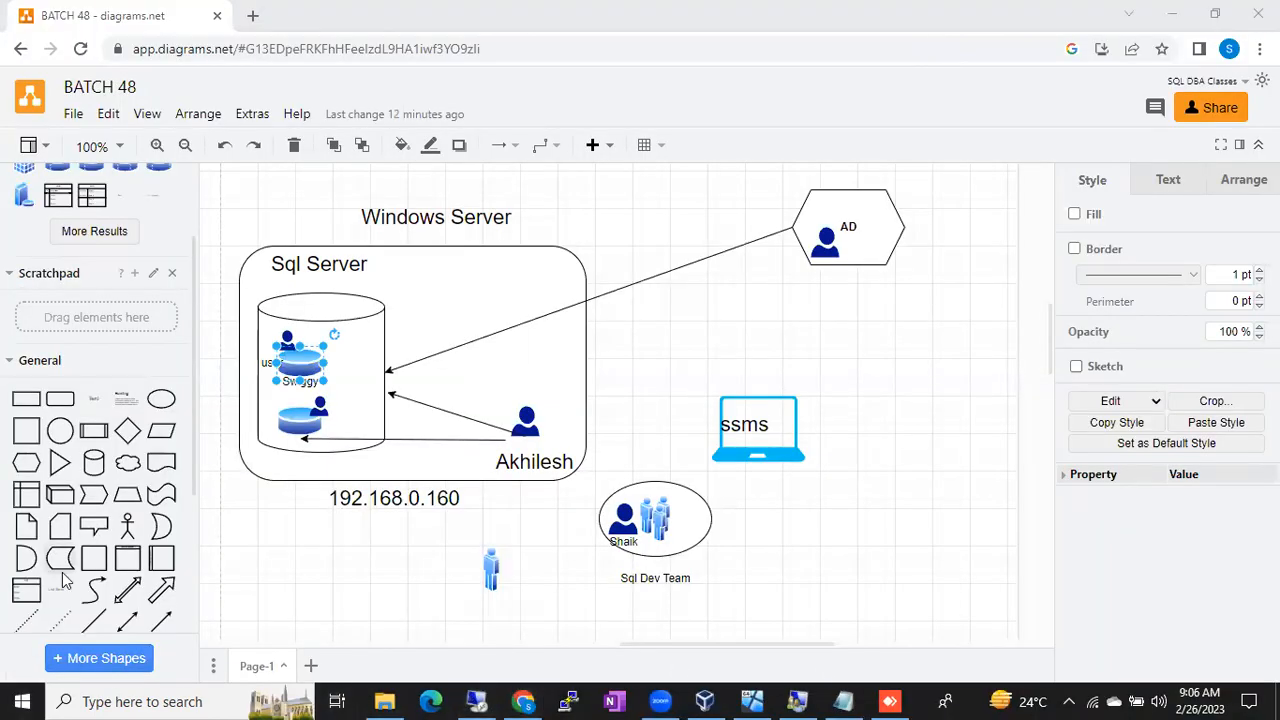
{"action": "left_click", "coordinate": [24, 700]}
{"action": "left_click", "coordinate": [124, 368]}
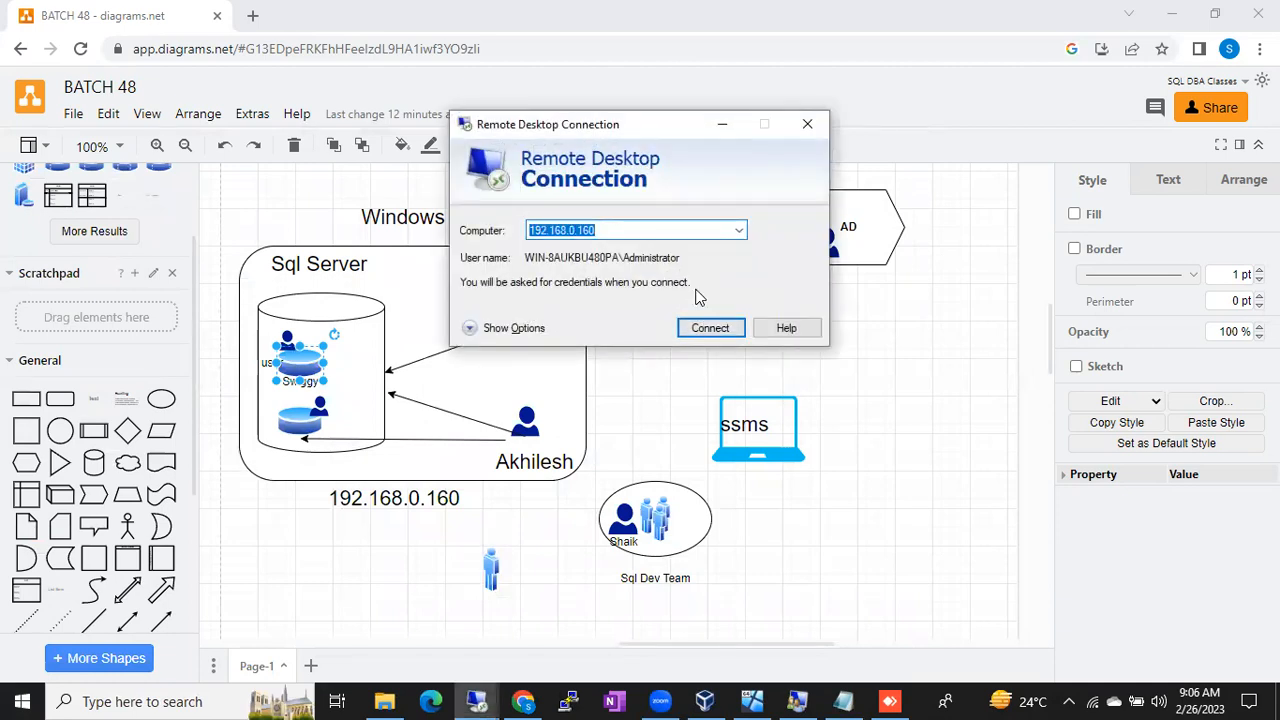
{"action": "left_click", "coordinate": [710, 329]}
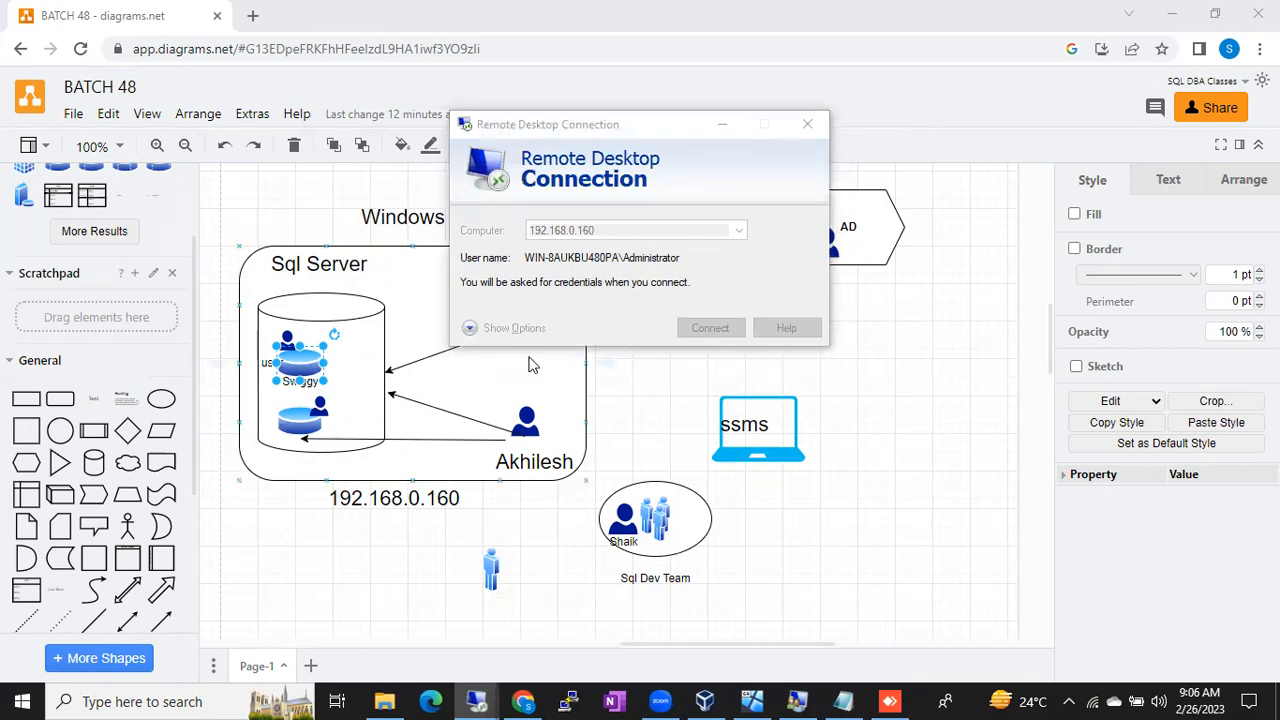
Step: Sign in with a different Windows account's user name and password, then return to the existing session
{"action": "left_click", "coordinate": [487, 324]}
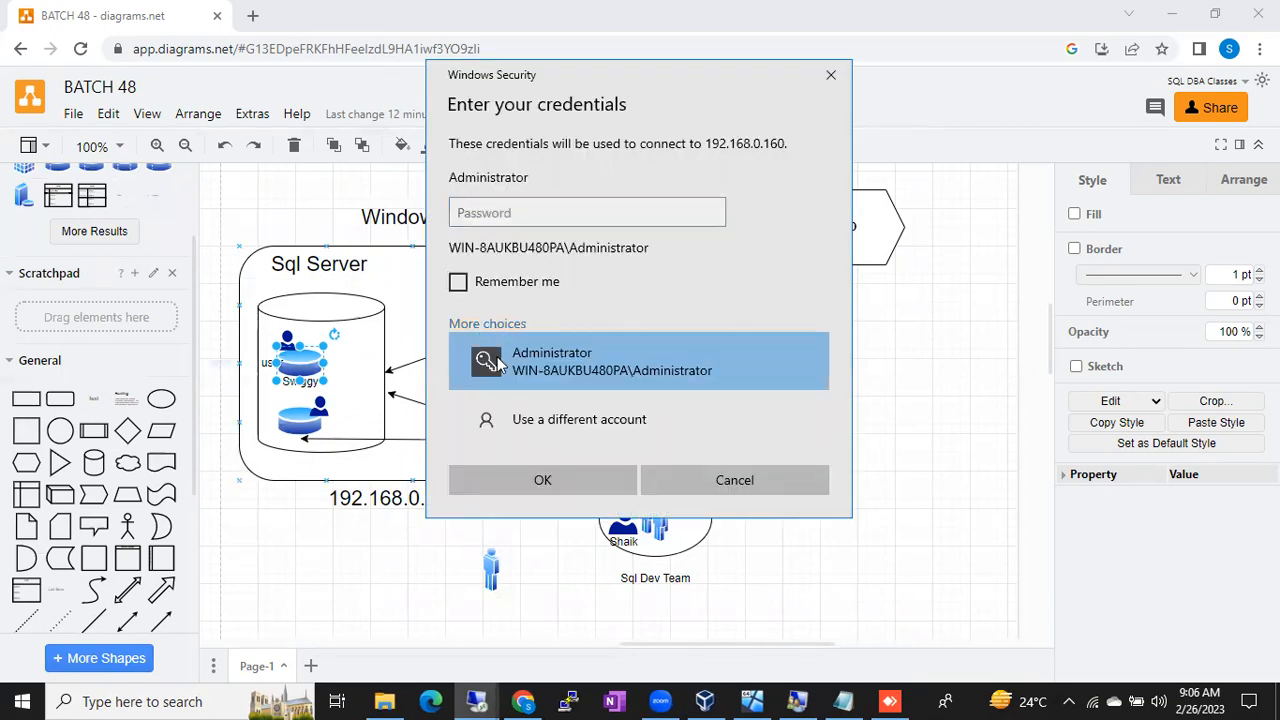
{"action": "left_click", "coordinate": [531, 421]}
{"action": "type", "text": "Christa"}
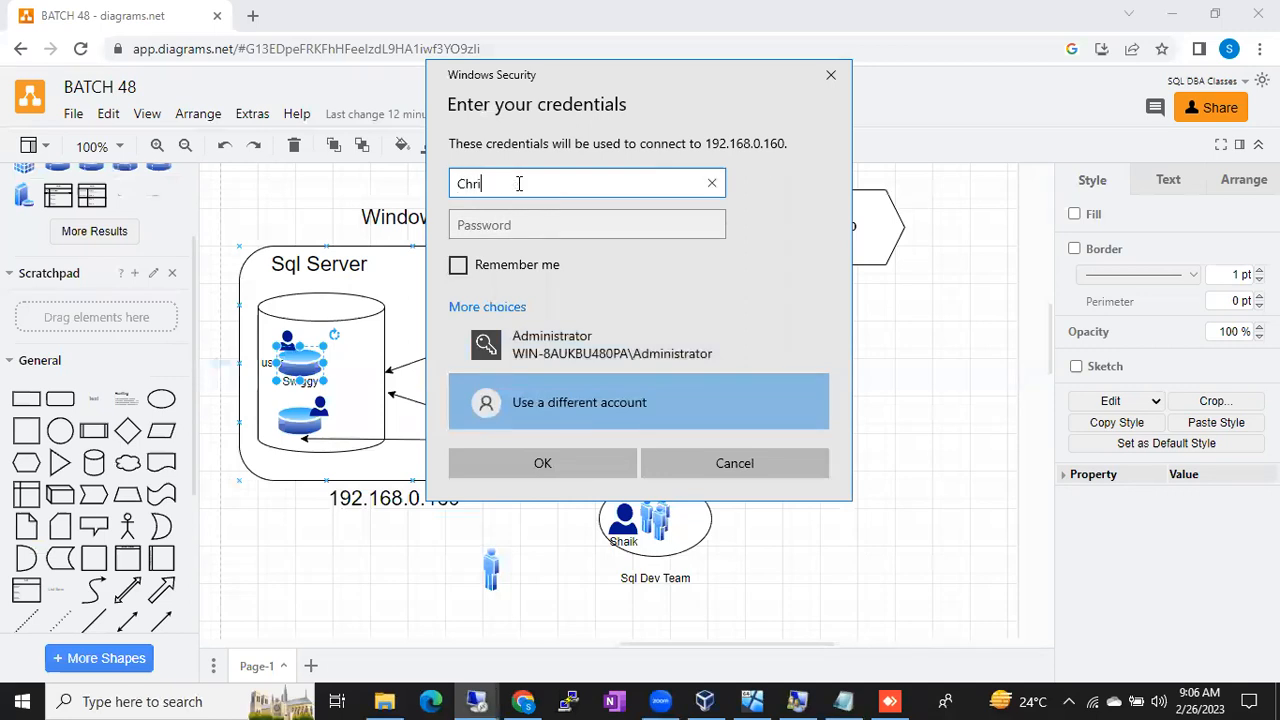
{"action": "key", "text": "Tab"}
{"action": "type", "text": "••••••••••"}
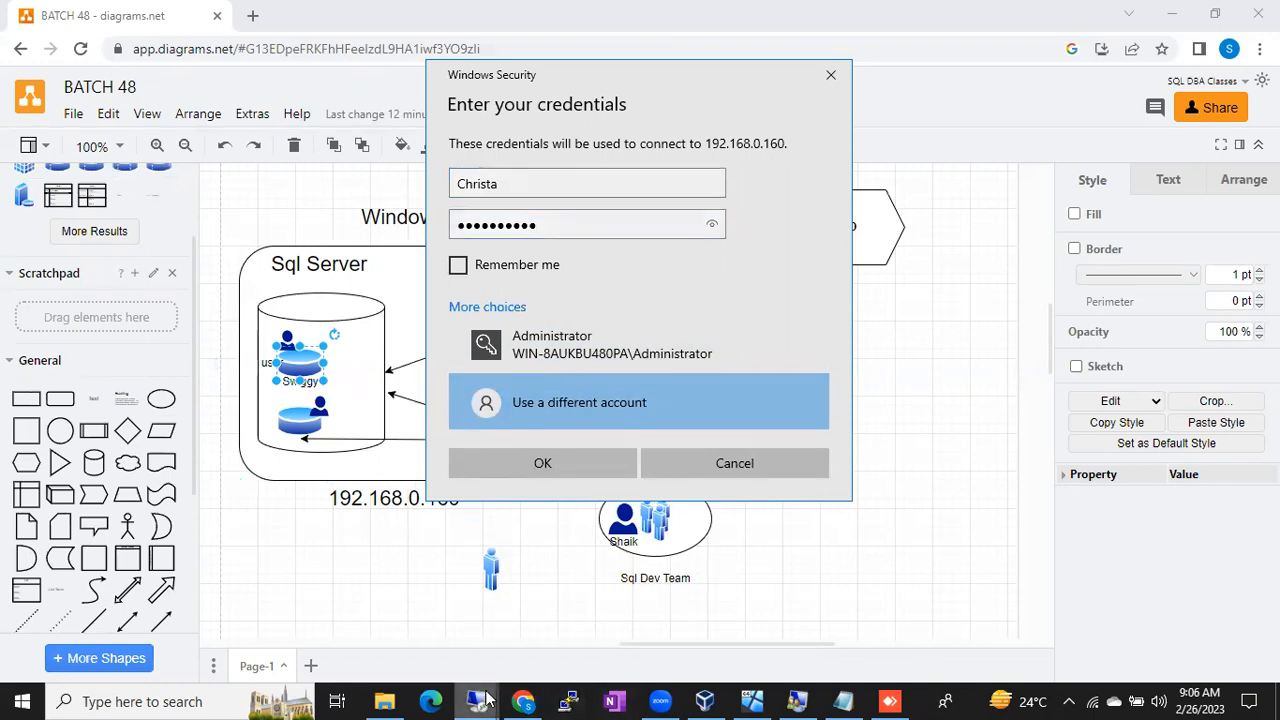
{"action": "mouse_move", "coordinate": [487, 700]}
{"action": "left_click", "coordinate": [283, 640]}
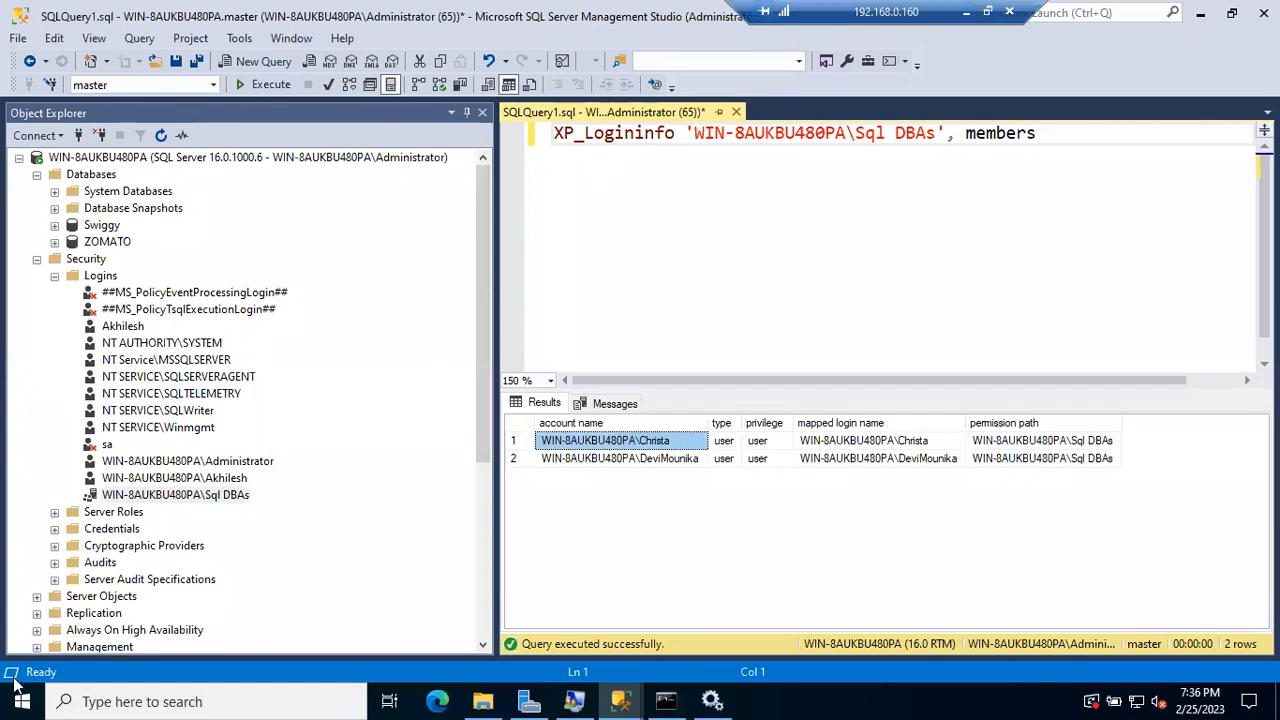
Step: In the second Management Studio window, start a new server connection, then cancel it and the credentials prompt
{"action": "left_click", "coordinate": [22, 701]}
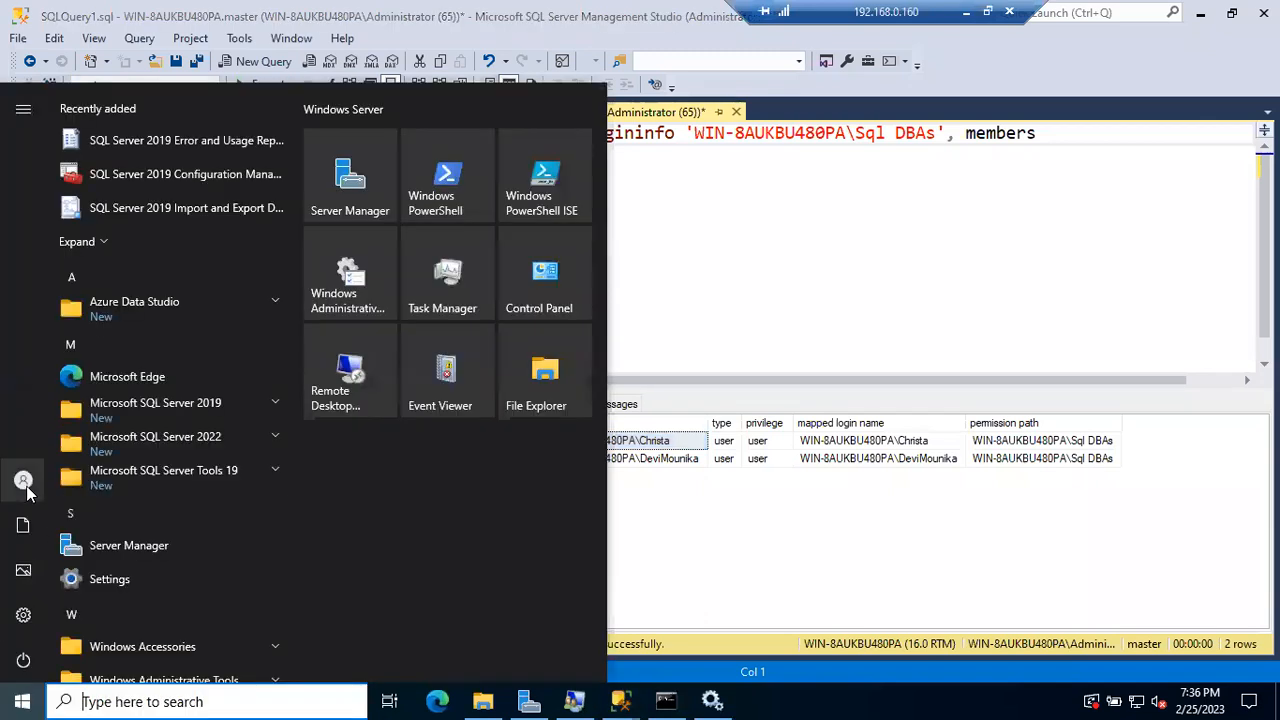
{"action": "mouse_move", "coordinate": [25, 487]}
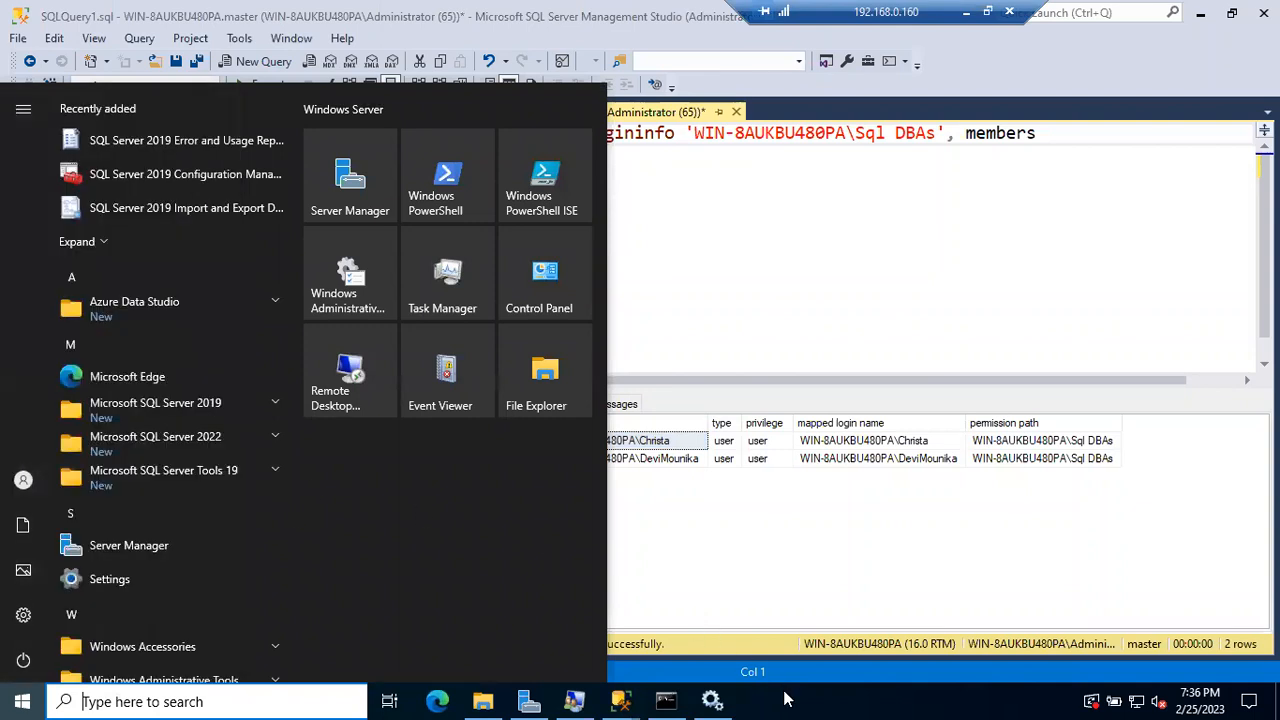
{"action": "mouse_move", "coordinate": [620, 700]}
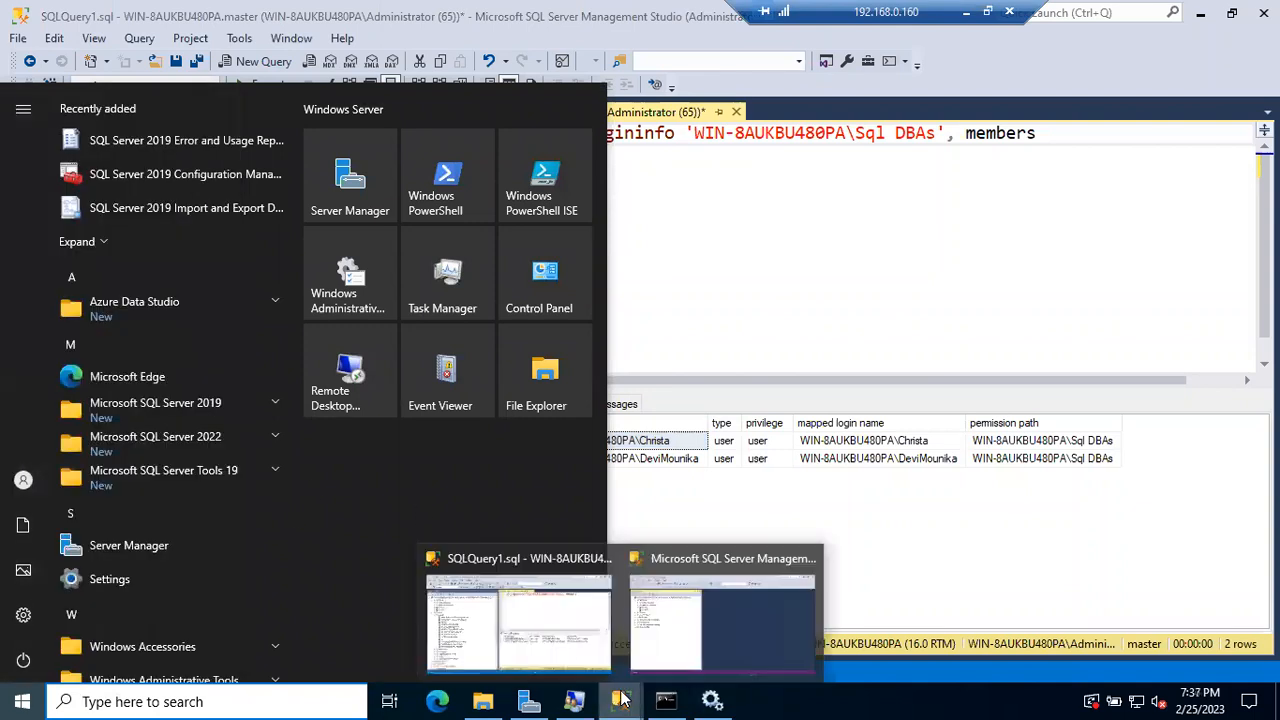
{"action": "left_click", "coordinate": [678, 606]}
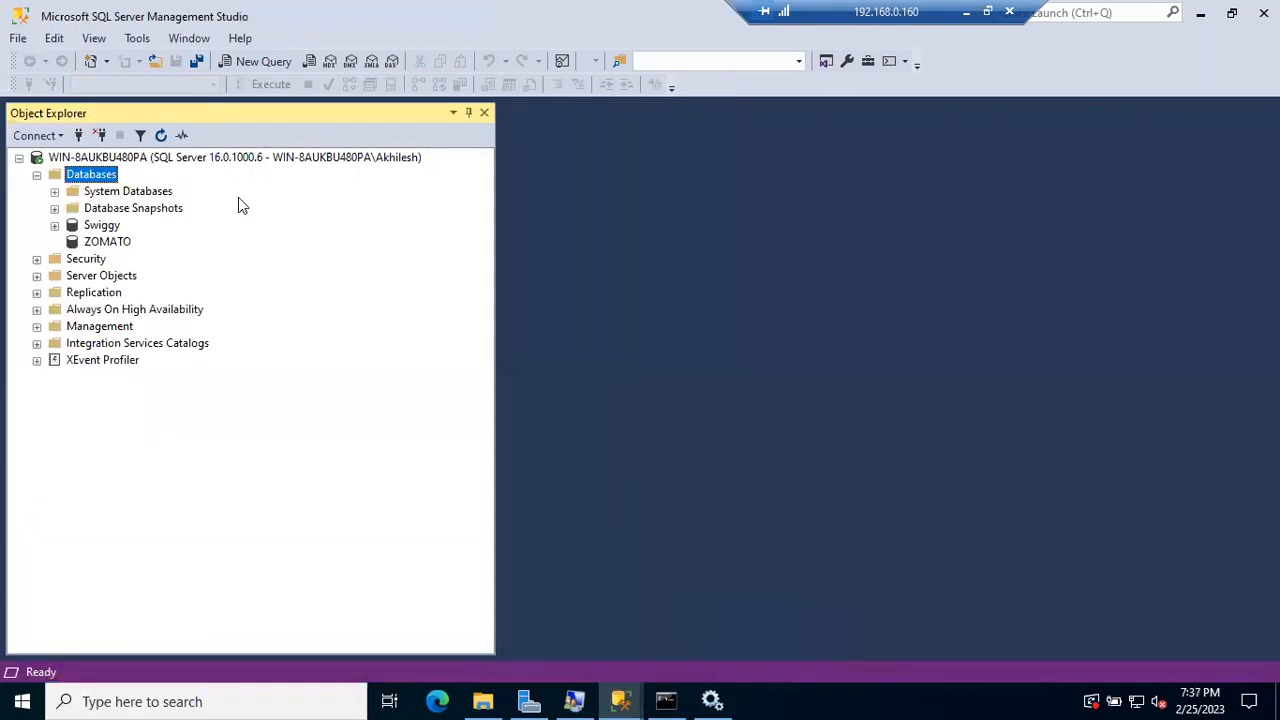
{"action": "left_click", "coordinate": [80, 136]}
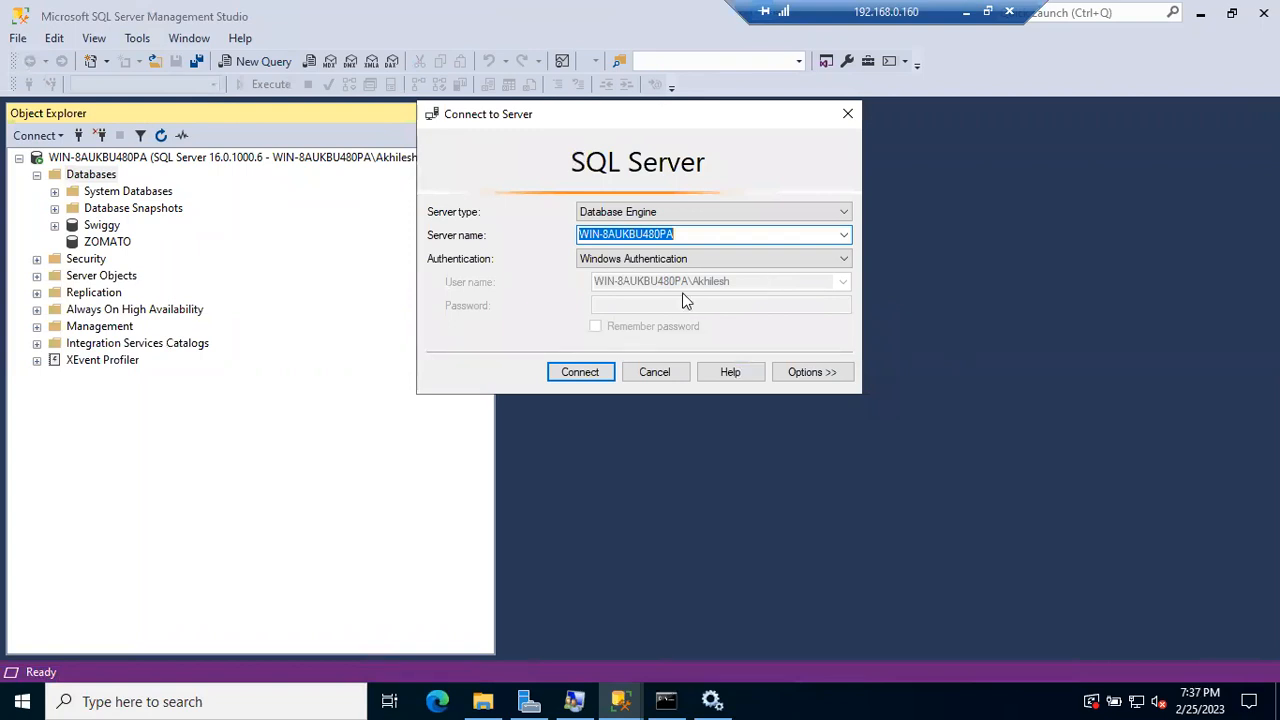
{"action": "left_click", "coordinate": [668, 370]}
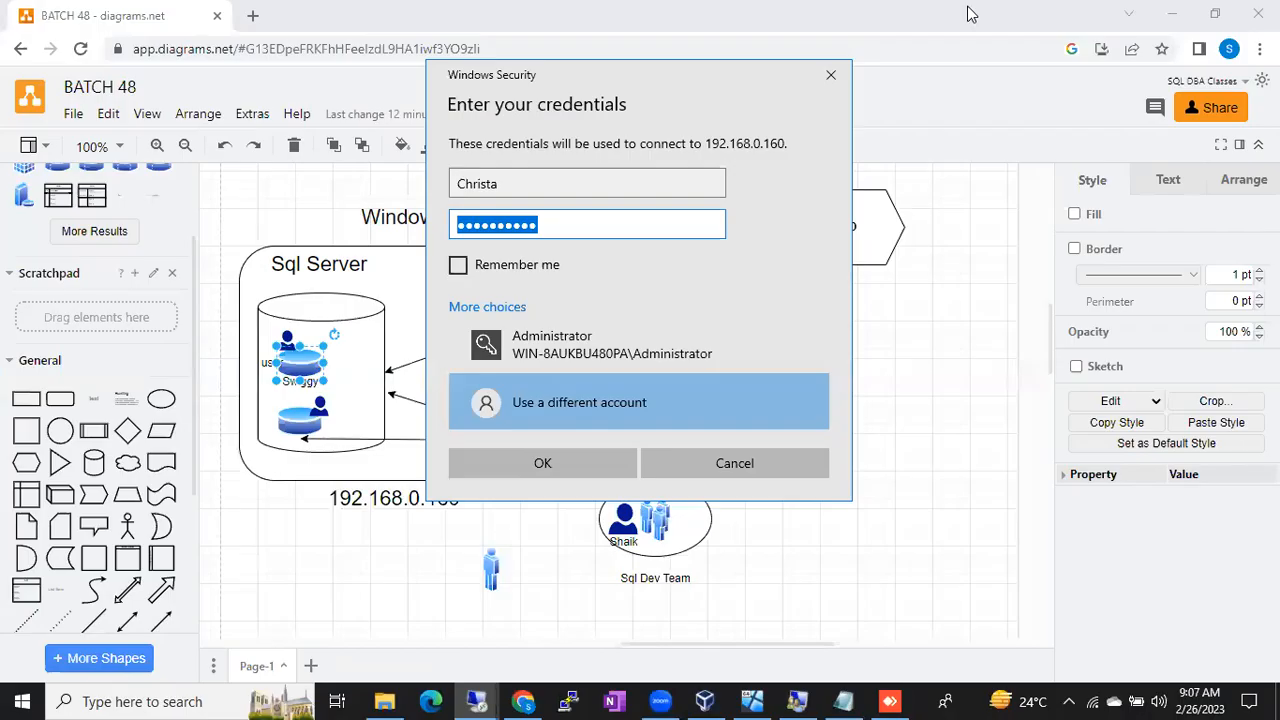
{"action": "left_click", "coordinate": [733, 463]}
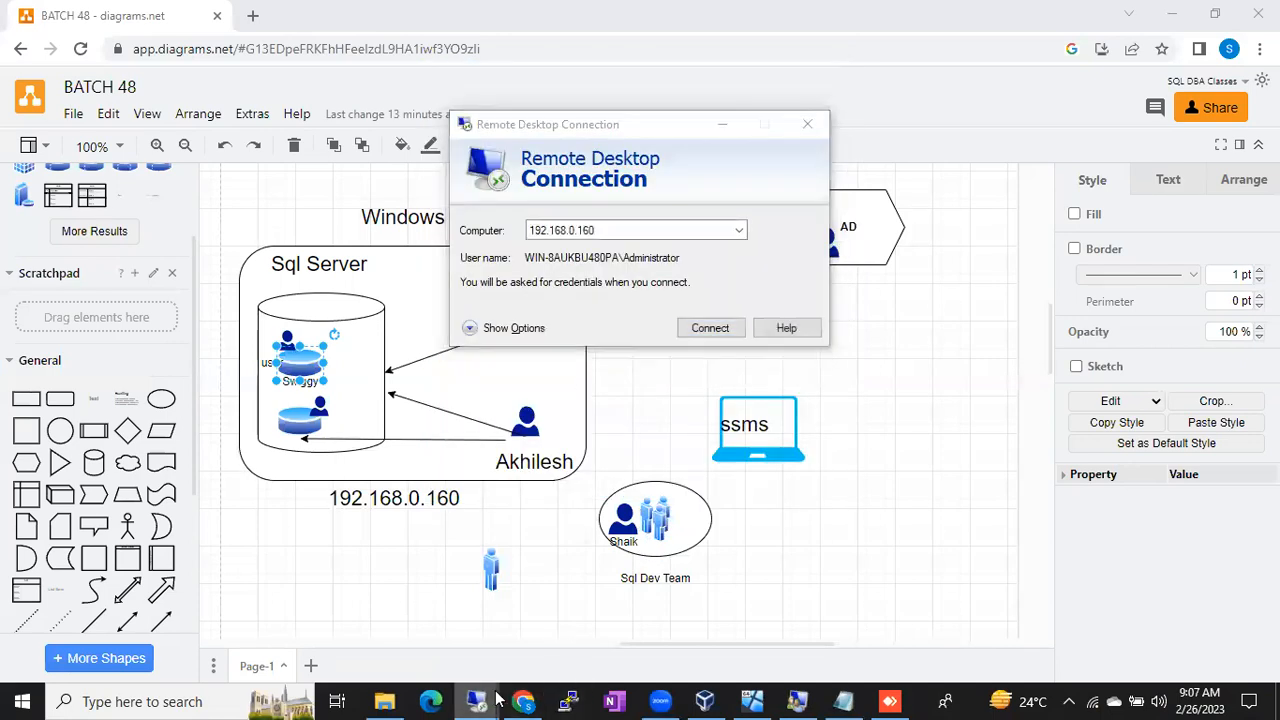
Step: Bring the remote server session back and show its open Management Studio windows
{"action": "mouse_move", "coordinate": [497, 700]}
{"action": "left_click", "coordinate": [401, 628]}
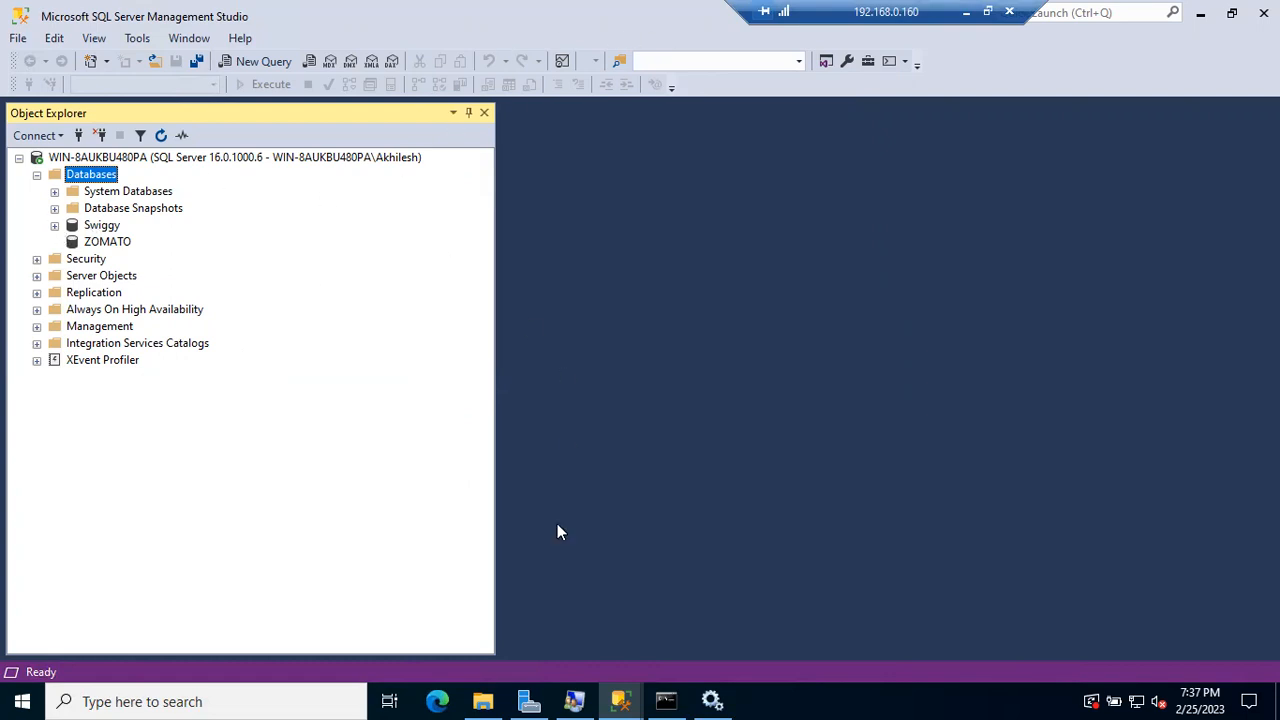
{"action": "left_click", "coordinate": [621, 700]}
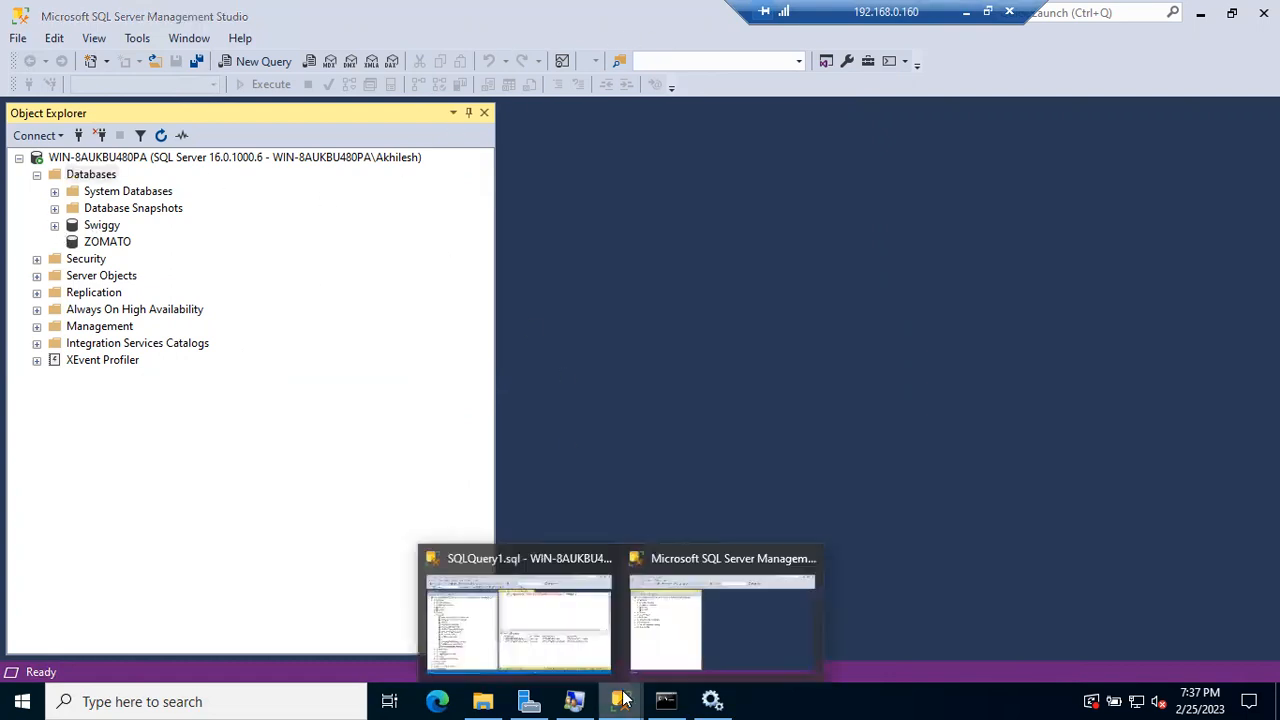
Step: In the SQLQuery1 window, collapse Logins and Databases, expand Security > Server Roles and select bulkadmin
{"action": "left_click", "coordinate": [523, 670]}
{"action": "left_click", "coordinate": [54, 275]}
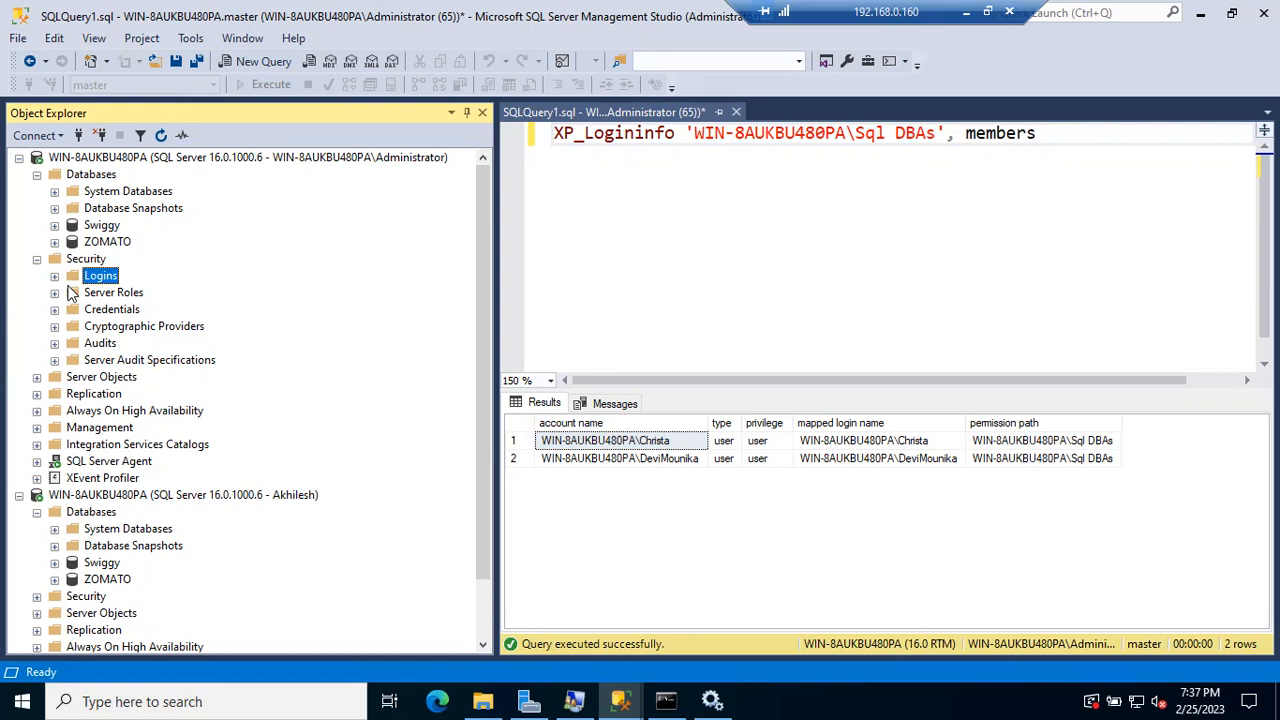
{"action": "left_click", "coordinate": [37, 259]}
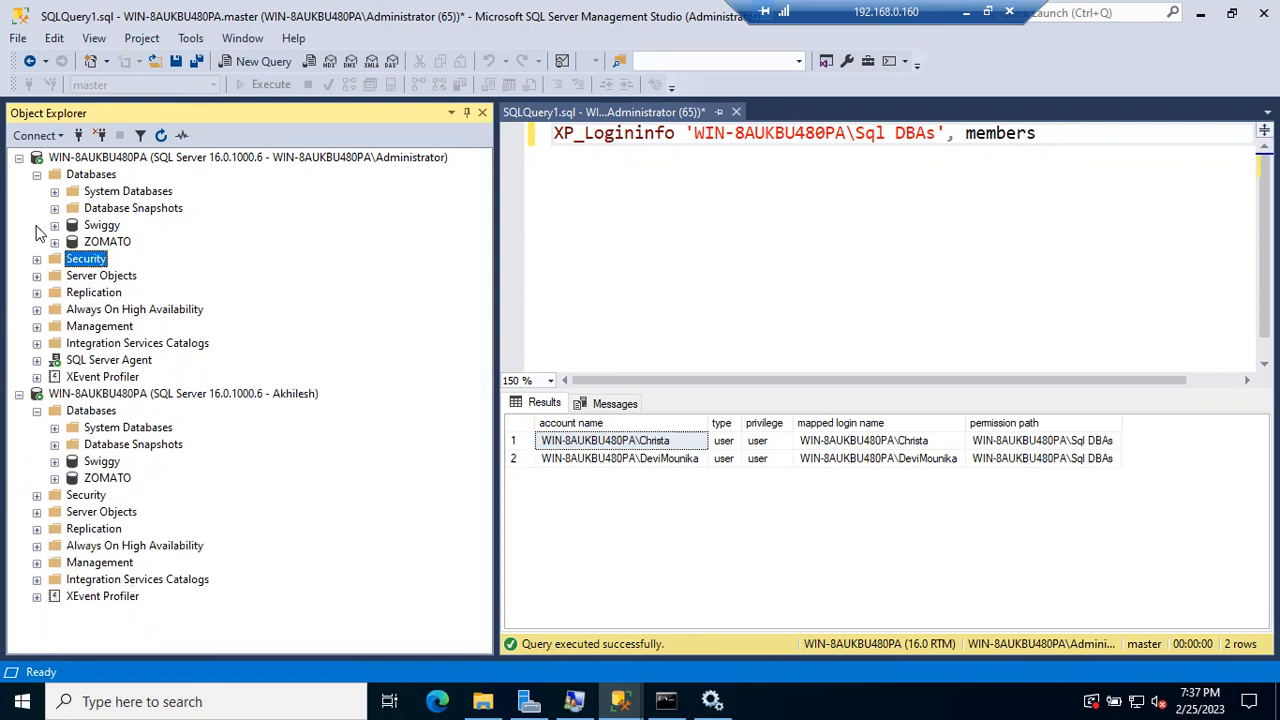
{"action": "left_click", "coordinate": [37, 174]}
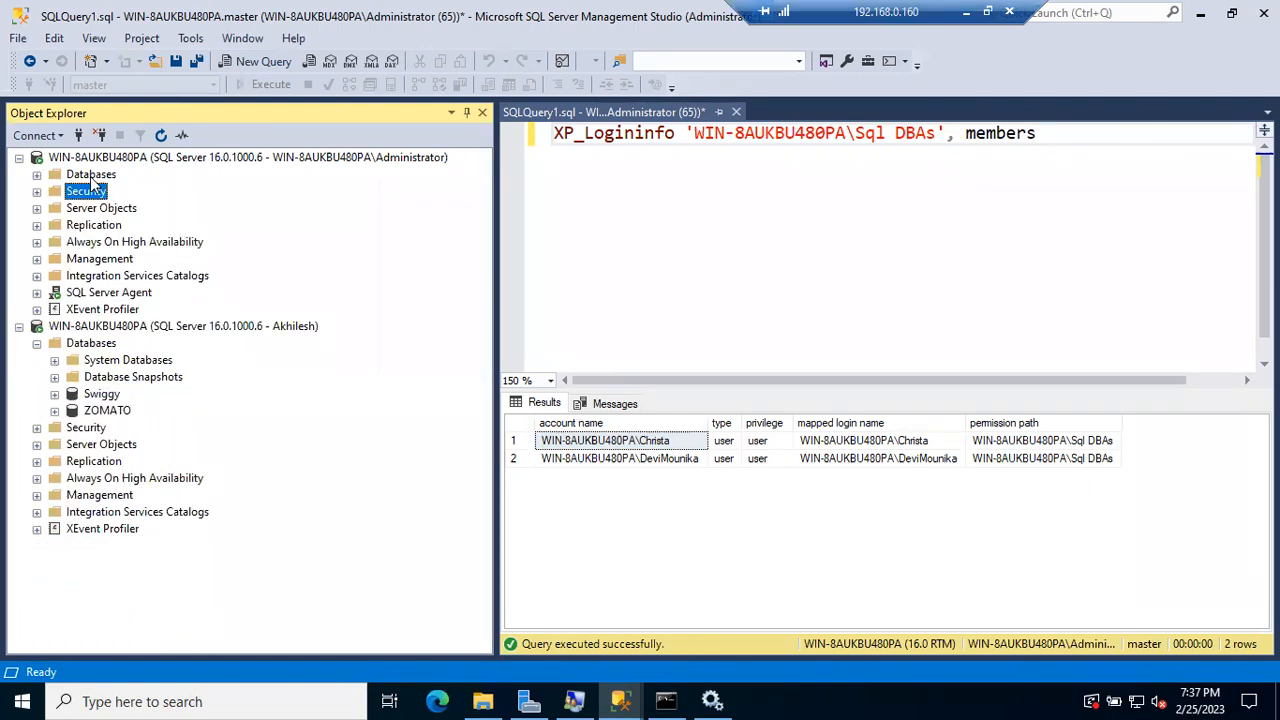
{"action": "left_click", "coordinate": [37, 191]}
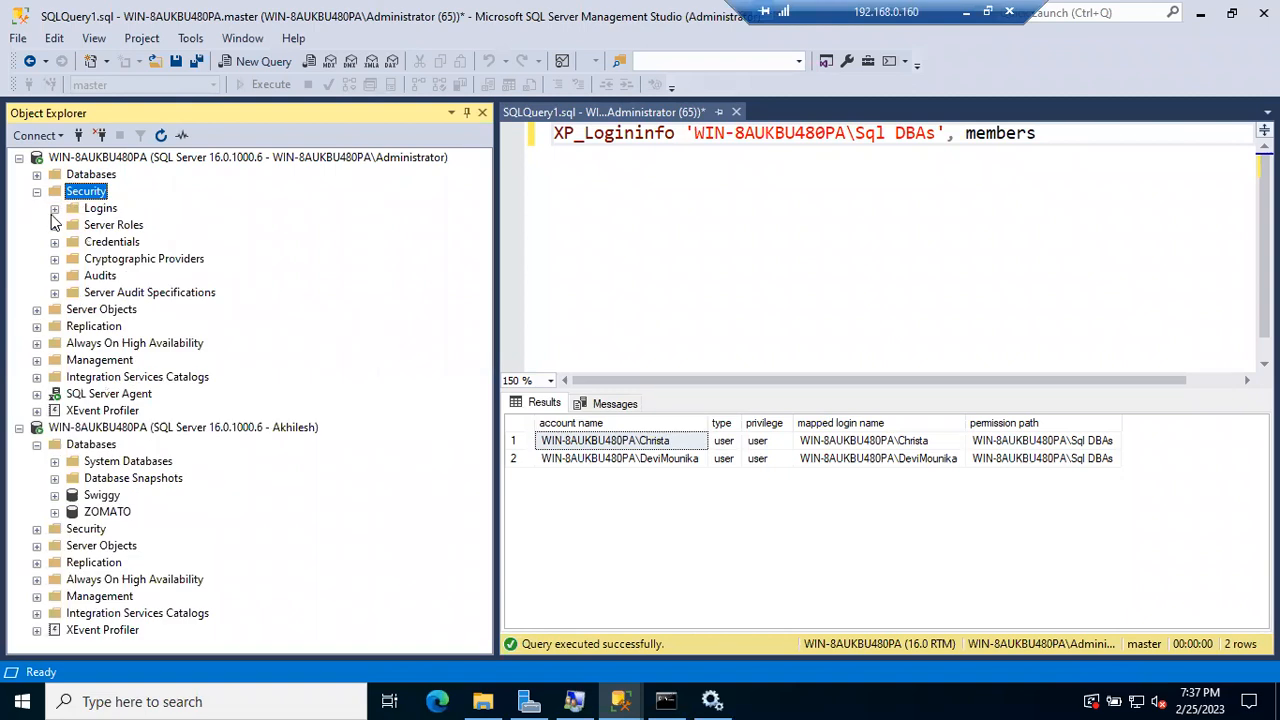
{"action": "left_click", "coordinate": [54, 226]}
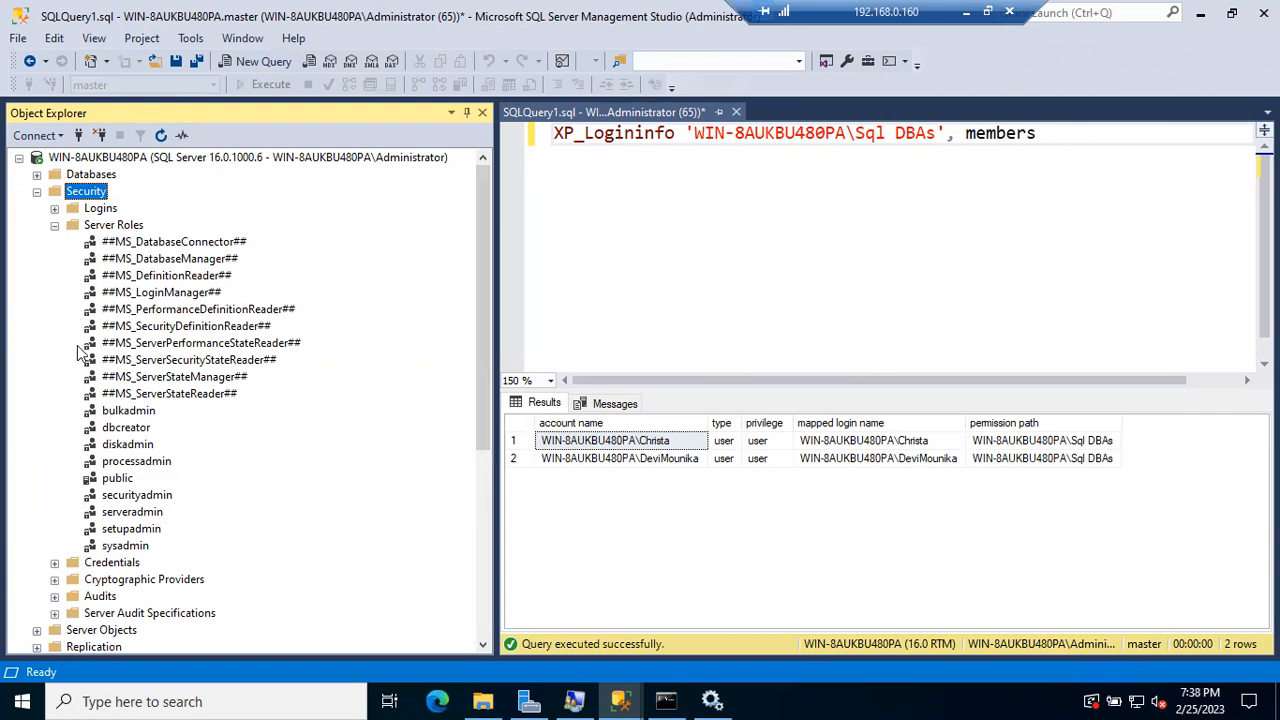
{"action": "left_click", "coordinate": [126, 415]}
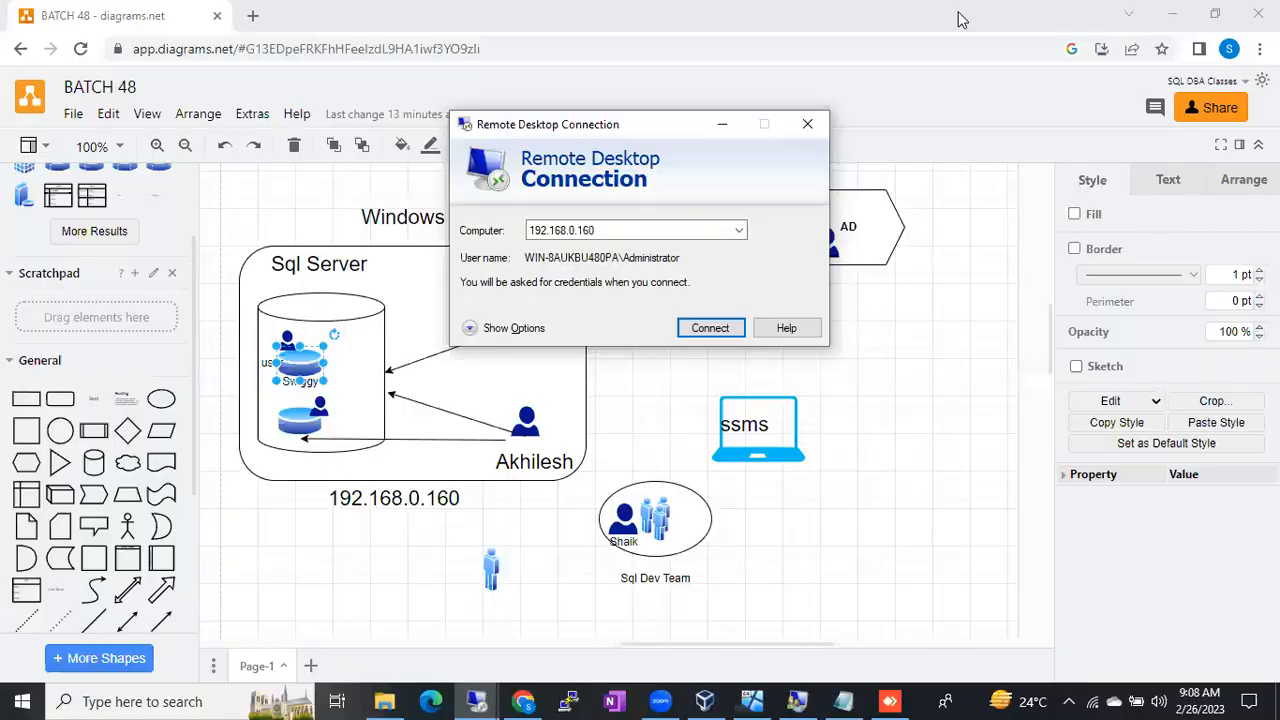
{"action": "left_click", "coordinate": [965, 13]}
Step: Start the Notepad notes with a 'DB2PS4' heading followed by 'DB Creator' and 'Bulk Admin' lines
{"action": "left_click", "coordinate": [843, 701]}
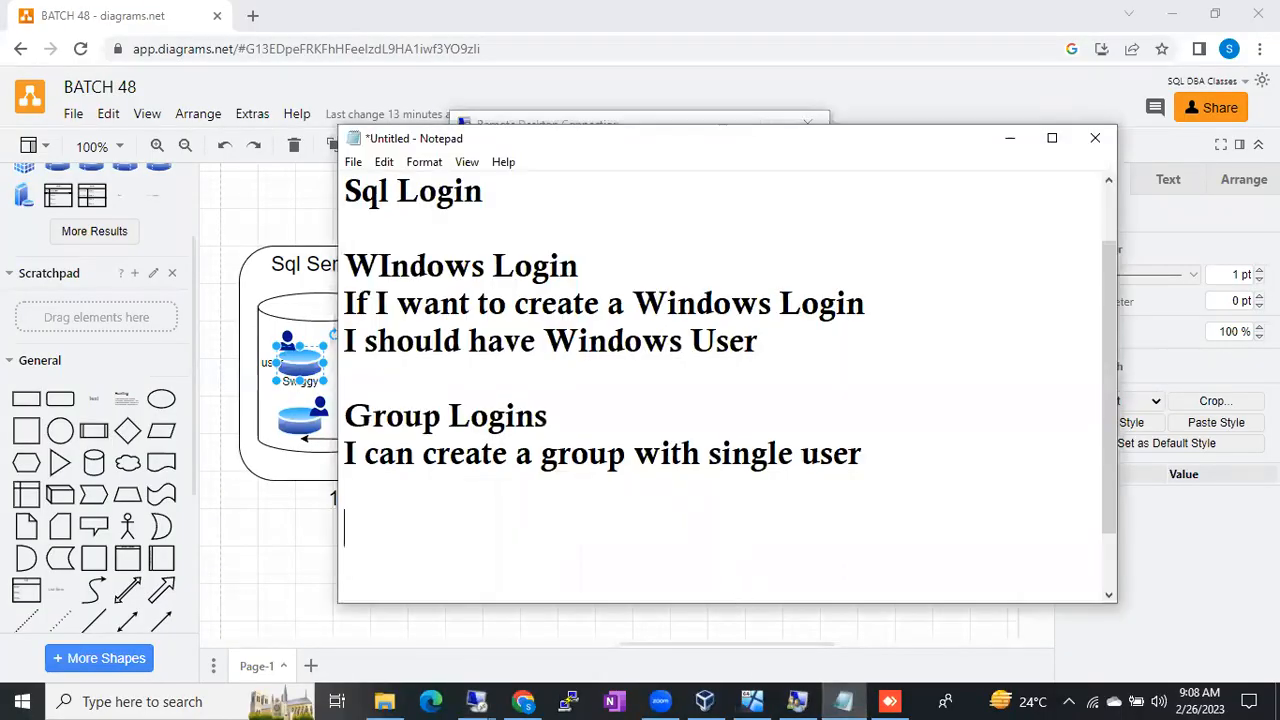
{"action": "type", "text": "DB2PS4"}
{"action": "key", "text": "Return"}
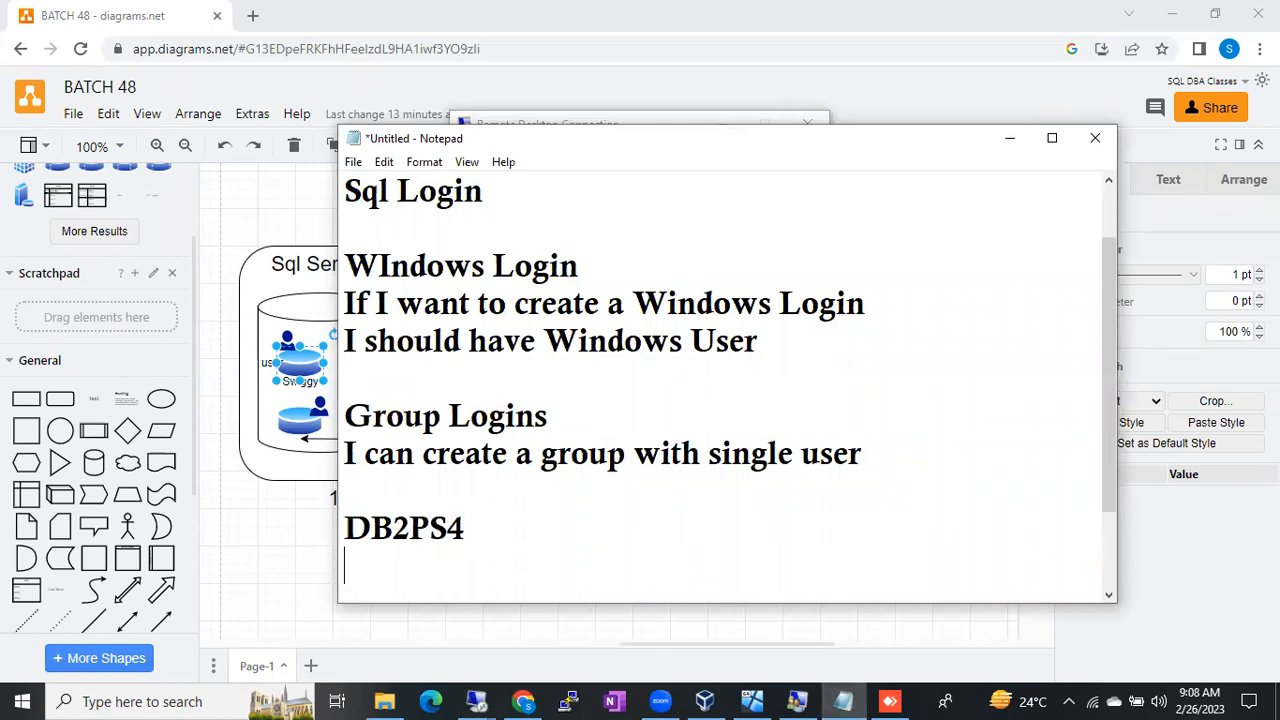
{"action": "key", "text": "Return"}
{"action": "key", "text": "Return"}
{"action": "key", "text": "Return"}
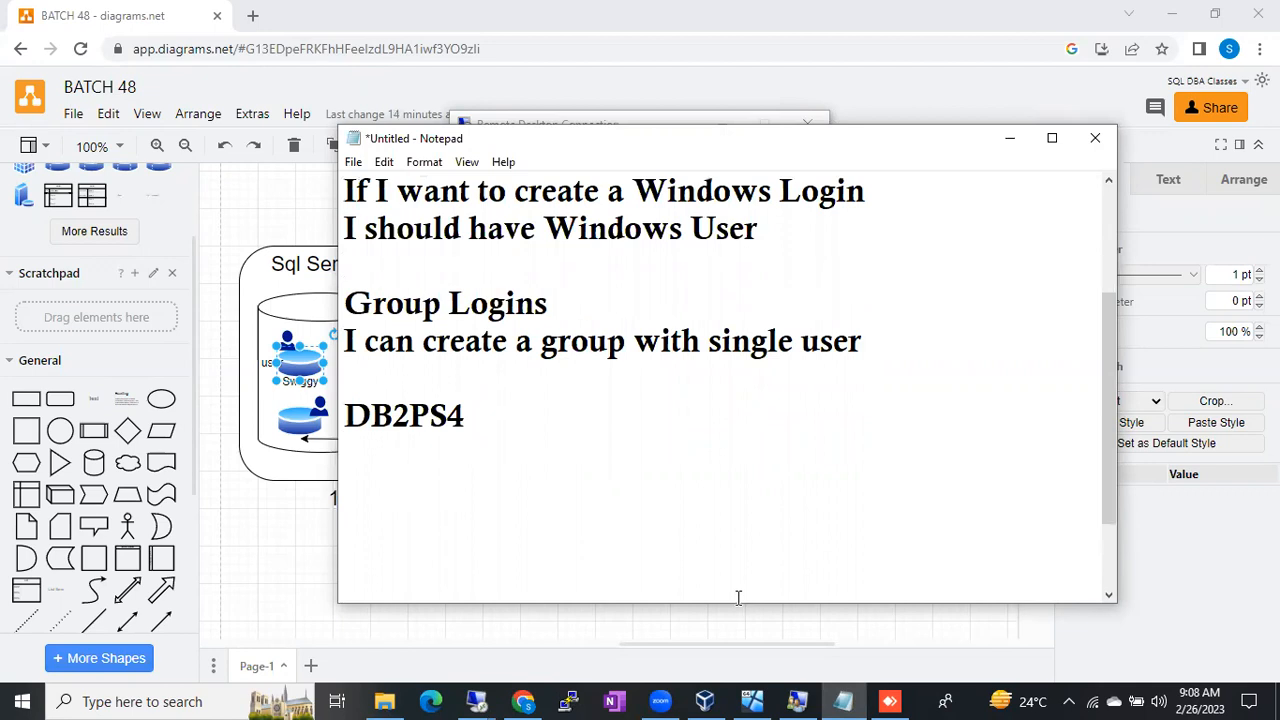
{"action": "type", "text": "DB Creator"}
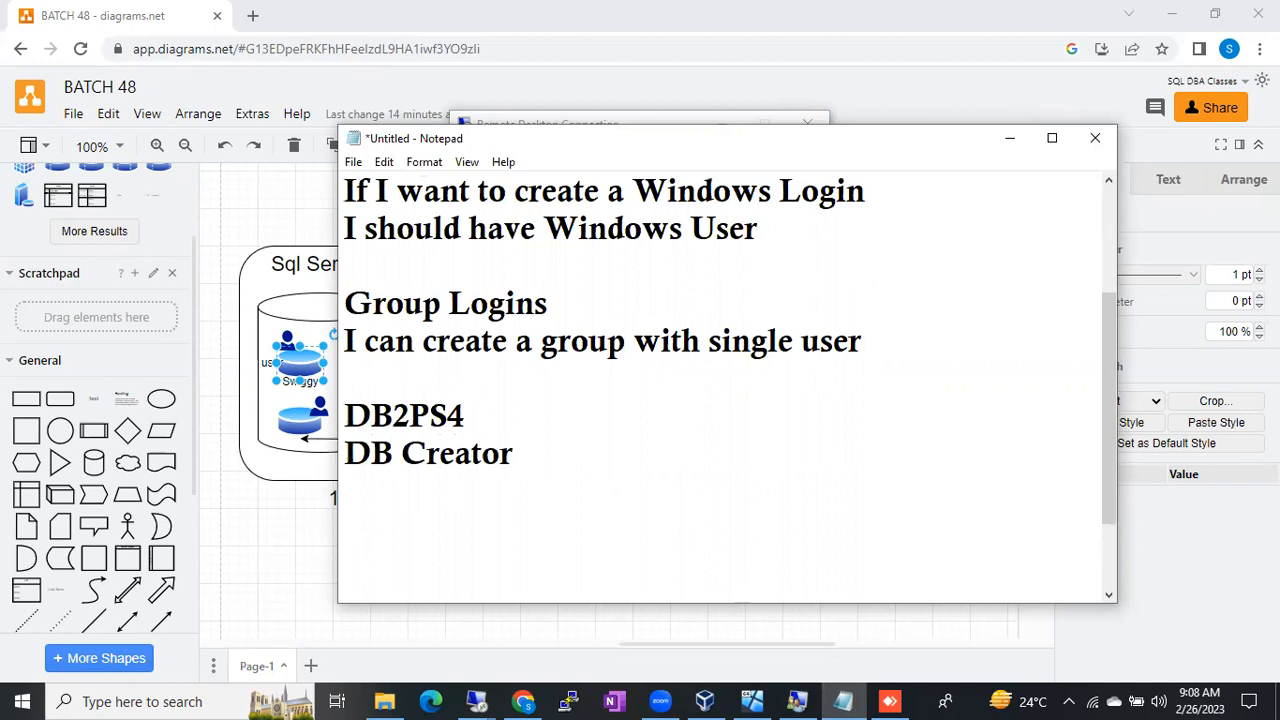
{"action": "key", "text": "Return"}
{"action": "type", "text": "B"}
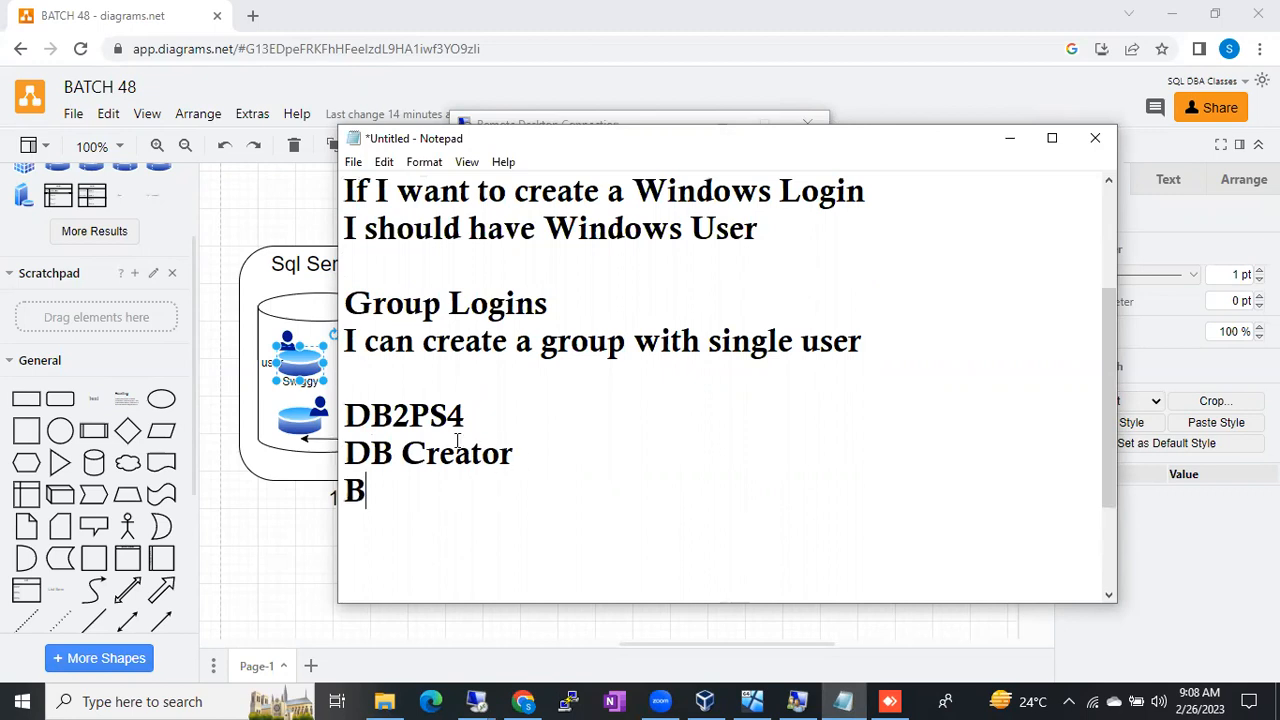
{"action": "left_click_drag", "start_coordinate": [370, 420], "coordinate": [412, 420]}
{"action": "left_click", "coordinate": [380, 490]}
{"action": "type", "text": "ulk A"}
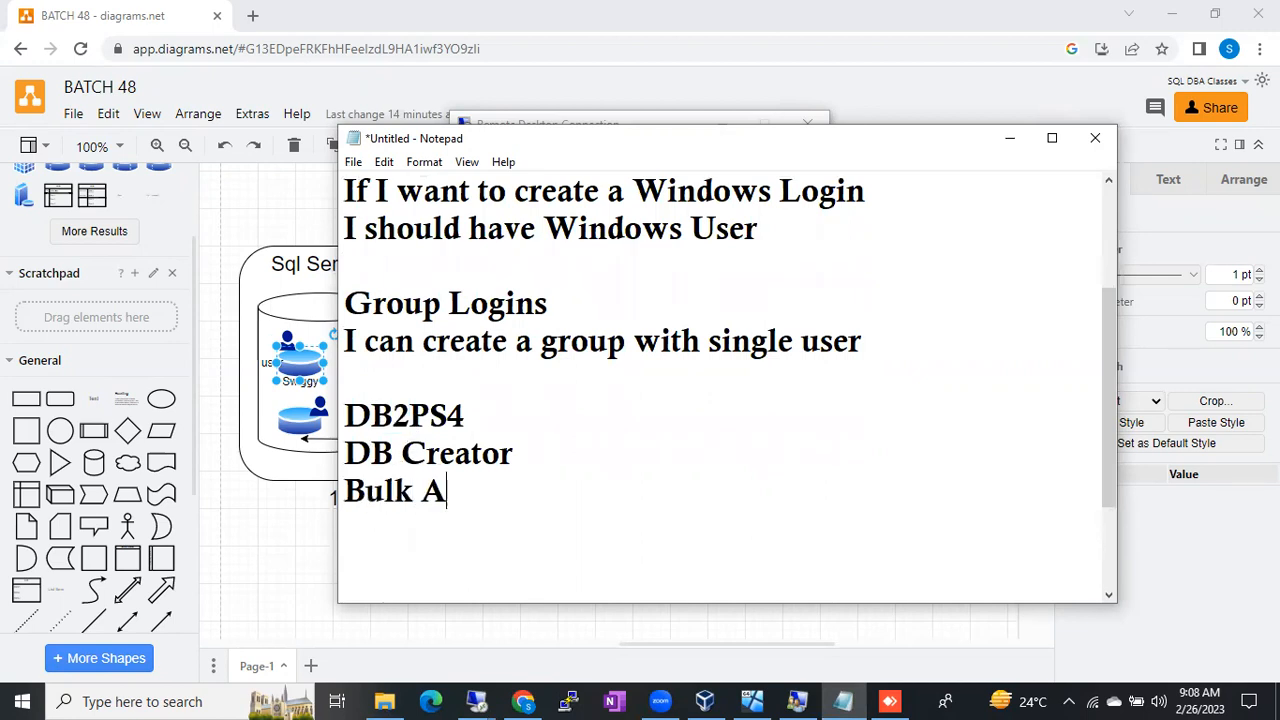
{"action": "type", "text": "dmin"}
{"action": "key", "text": "Return"}
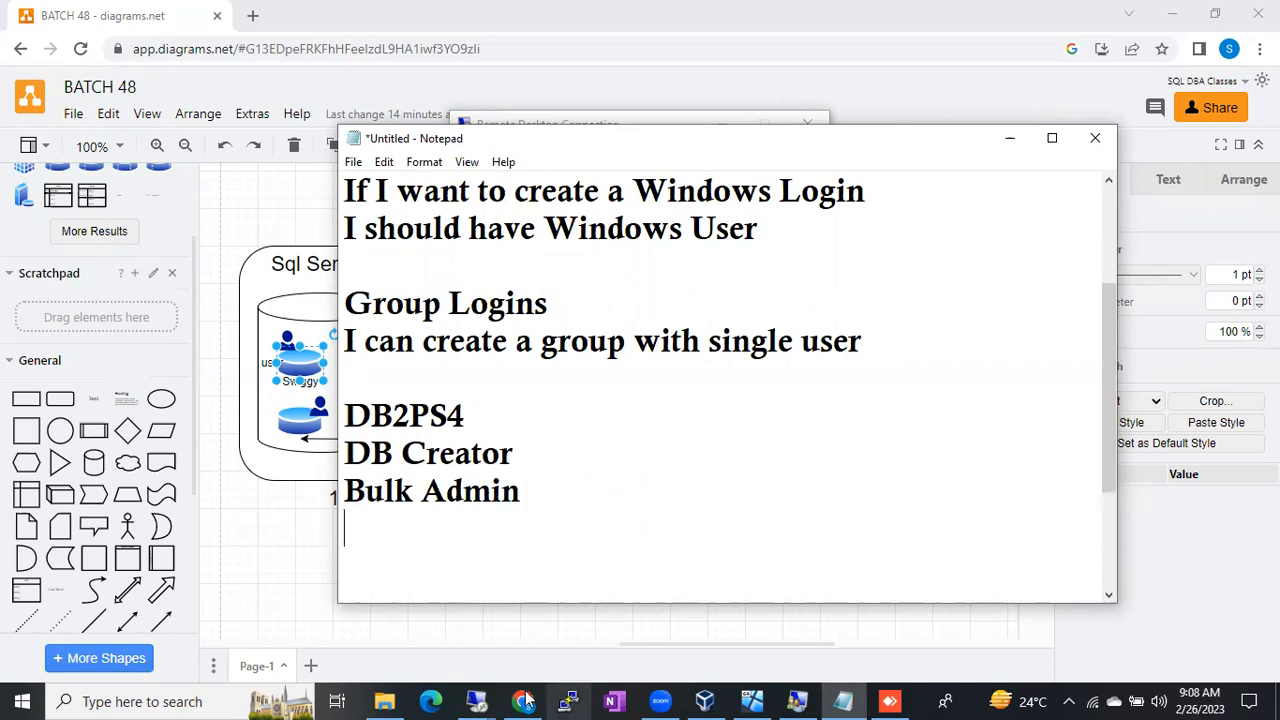
Step: Glance at the remote session, then change the heading to 'BD2 PS4'
{"action": "left_click", "coordinate": [476, 701]}
{"action": "left_click", "coordinate": [408, 634]}
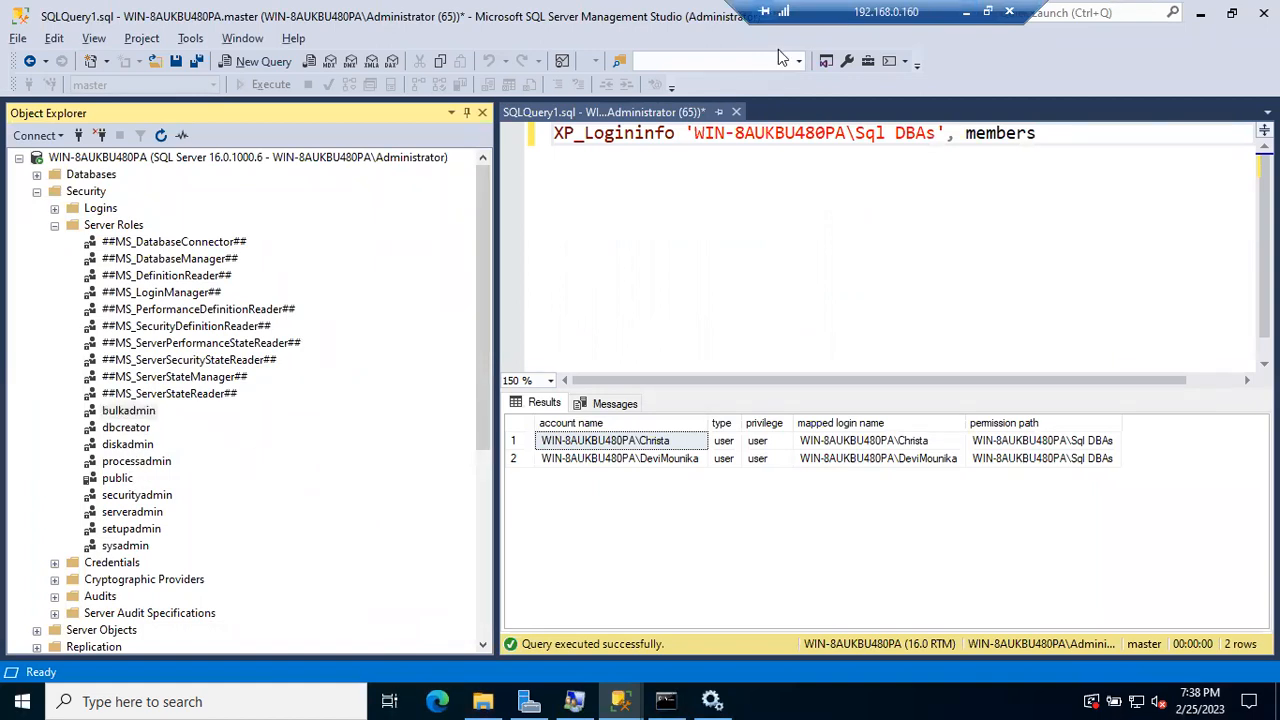
{"action": "left_click", "coordinate": [966, 12]}
{"action": "left_click", "coordinate": [966, 12]}
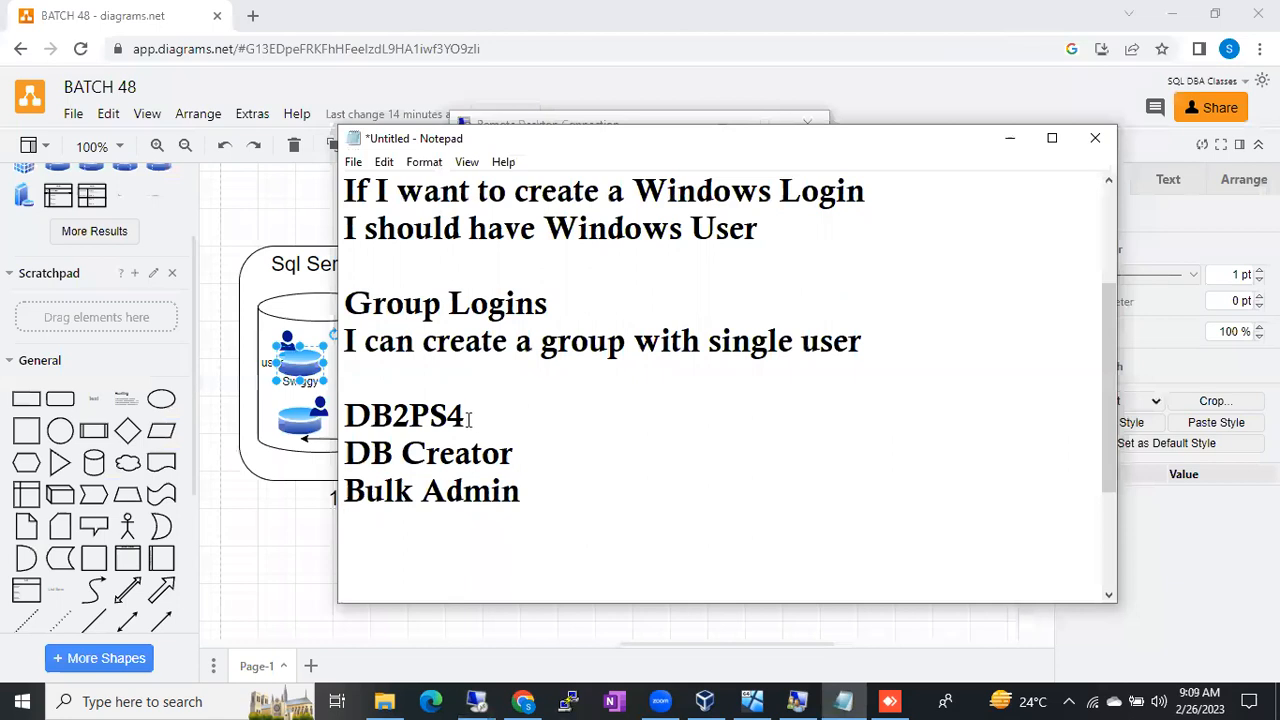
{"action": "left_click_drag", "start_coordinate": [466, 417], "coordinate": [261, 430]}
{"action": "type", "text": "BD2 "}
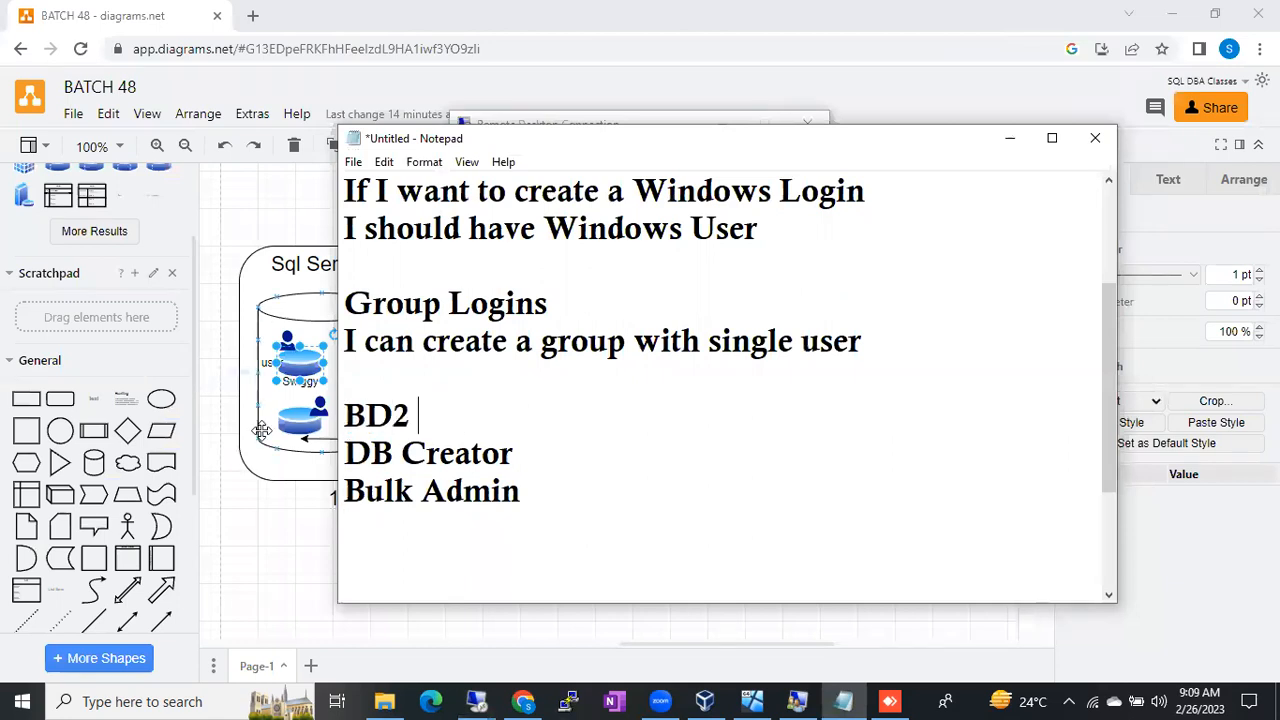
{"action": "type", "text": "("}
{"action": "key", "text": "BackSpace"}
{"action": "type", "text": "PS4"}
Step: Rewrite the role lines as Bulk Admin, Disk Admin, DB Creator and Process Admin
{"action": "left_click_drag", "start_coordinate": [543, 486], "coordinate": [320, 450]}
{"action": "type", "text": "Bulk Admin"}
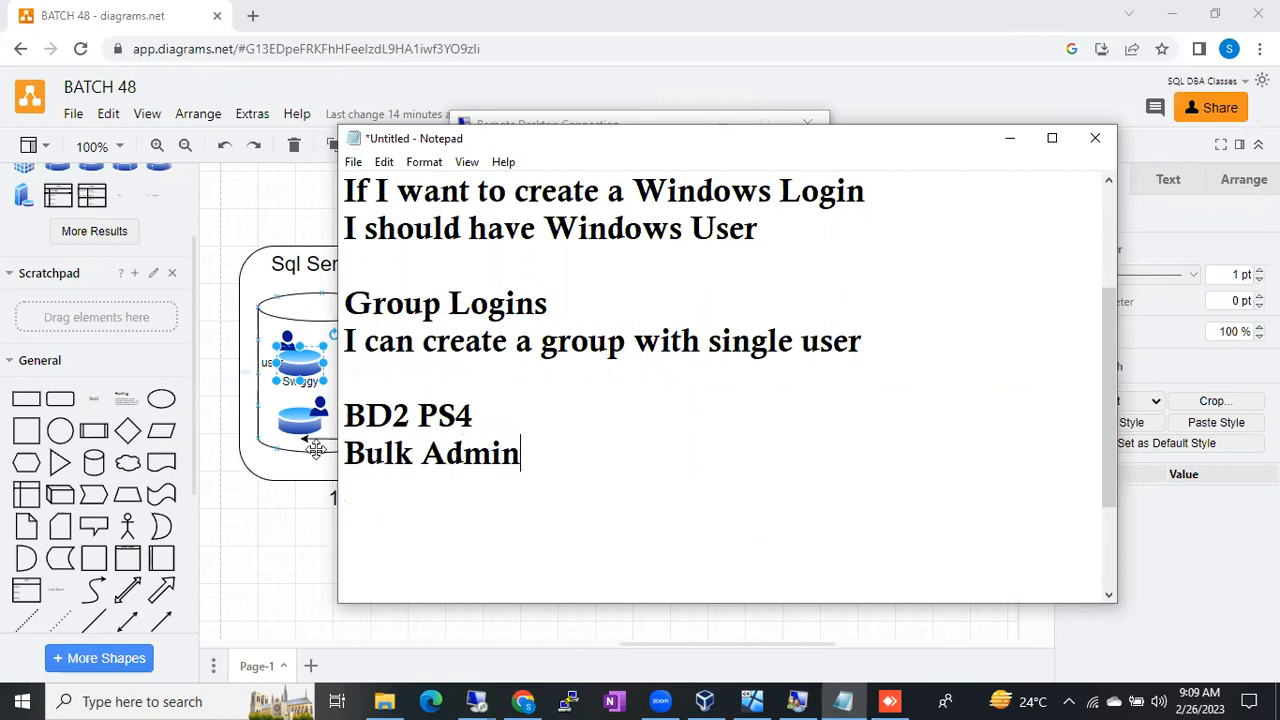
{"action": "key", "text": "Return"}
{"action": "type", "text": "Disk Admin"}
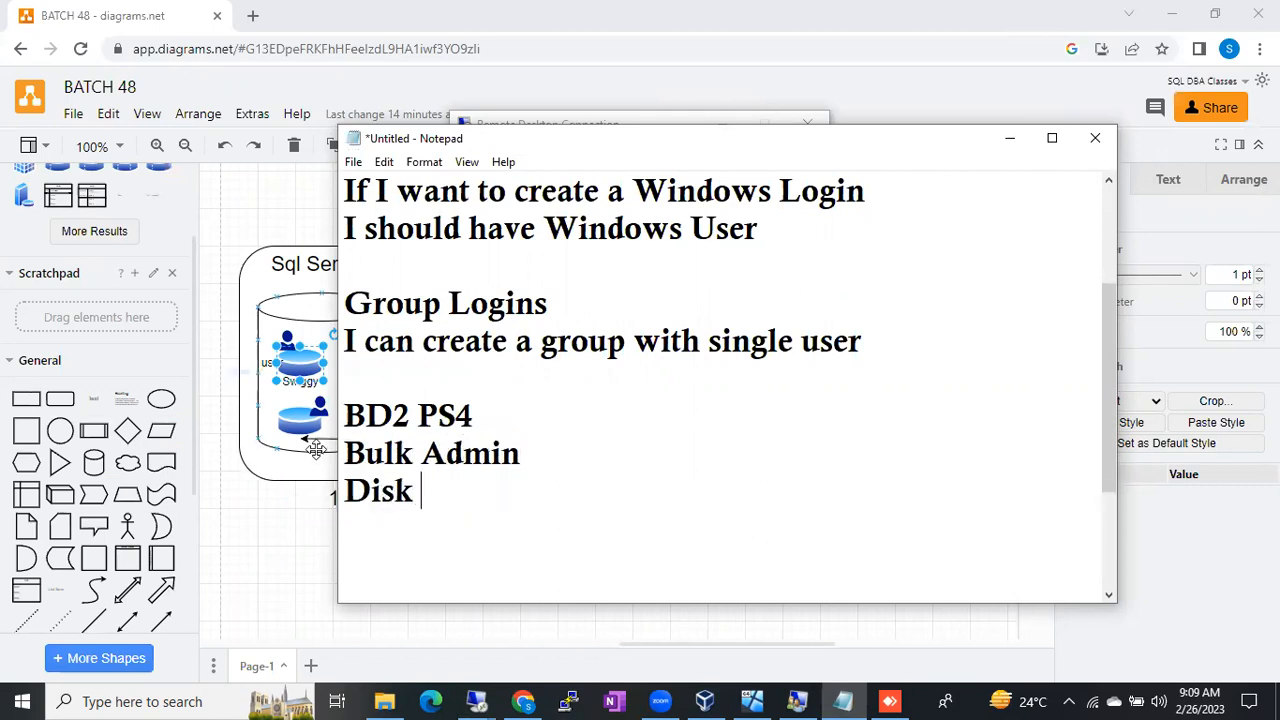
{"action": "key", "text": "Return"}
{"action": "type", "text": "DB Create"}
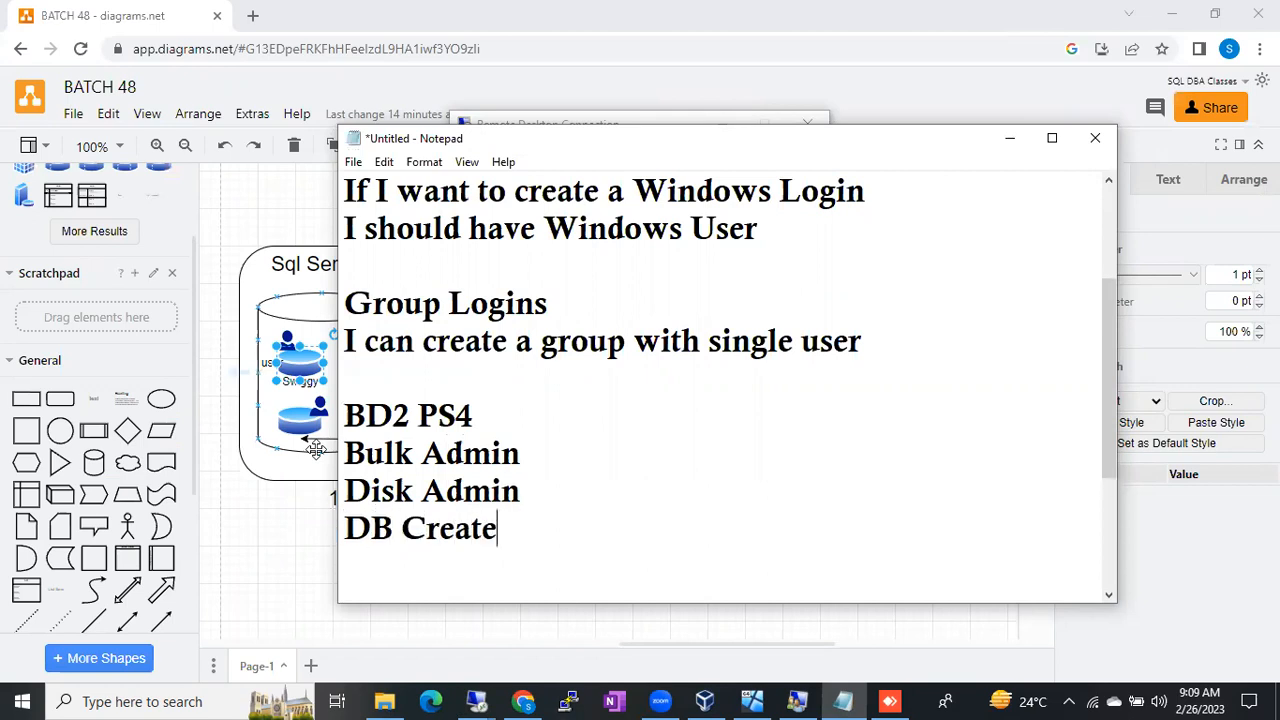
{"action": "key", "text": "BackSpace"}
{"action": "type", "text": "or"}
{"action": "key", "text": "Return"}
{"action": "type", "text": "Process ADmin"}
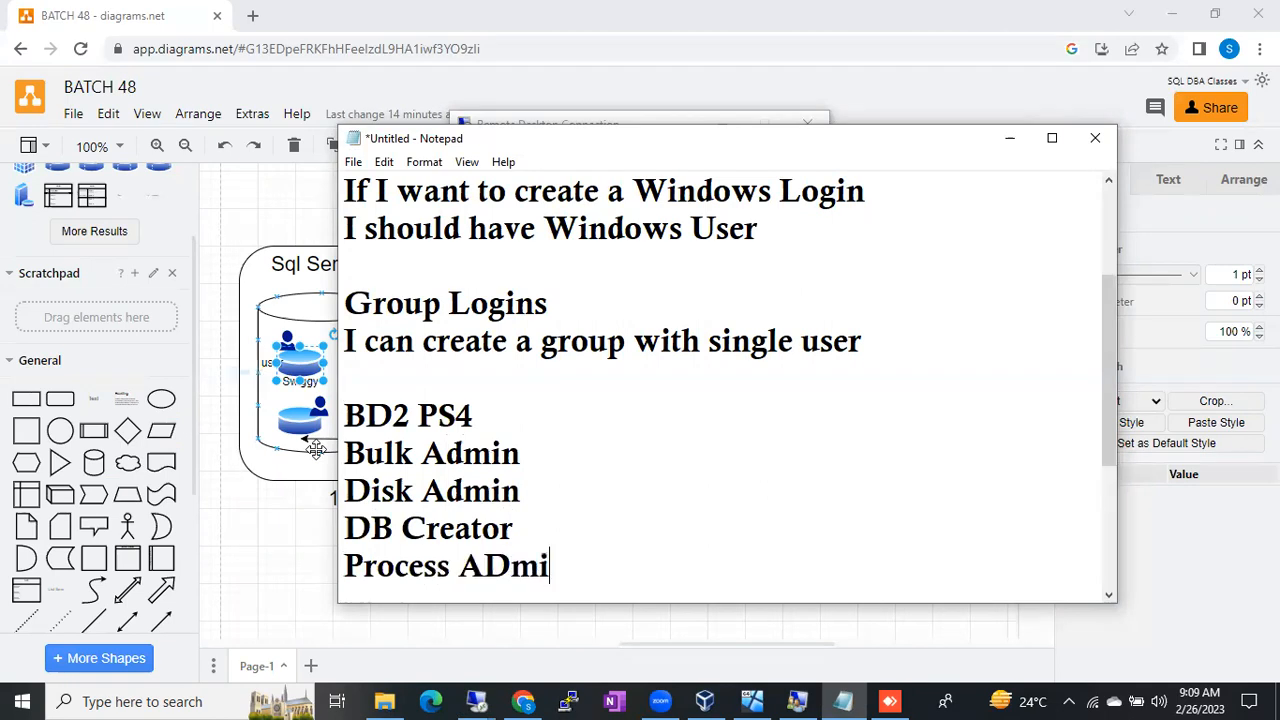
{"action": "key", "text": "Return"}
{"action": "key", "text": "Return"}
{"action": "key", "text": "Return"}
Step: Add Security Admin, Sys Admin, Server Admin, Setup Admin and Public, then highlight the list
{"action": "key", "text": "BackSpace"}
{"action": "type", "text": "Su"}
{"action": "key", "text": "BackSpace"}
{"action": "type", "text": "ec"}
{"action": "type", "text": "urity Adm"}
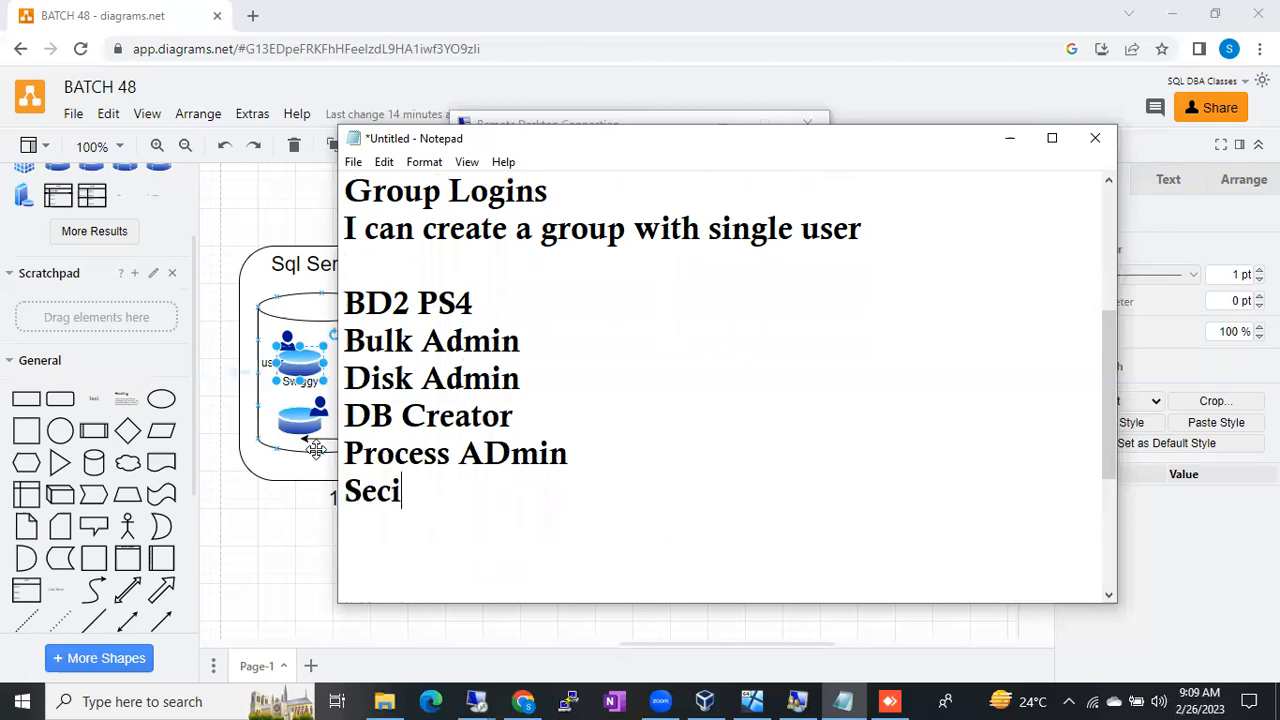
{"action": "type", "text": "in"}
{"action": "key", "text": "Return"}
{"action": "type", "text": "Sys Amin"}
{"action": "key", "text": "BackSpace"}
{"action": "key", "text": "BackSpace"}
{"action": "type", "text": "dmin"}
{"action": "key", "text": "Return"}
{"action": "type", "text": "Server ASdmin"}
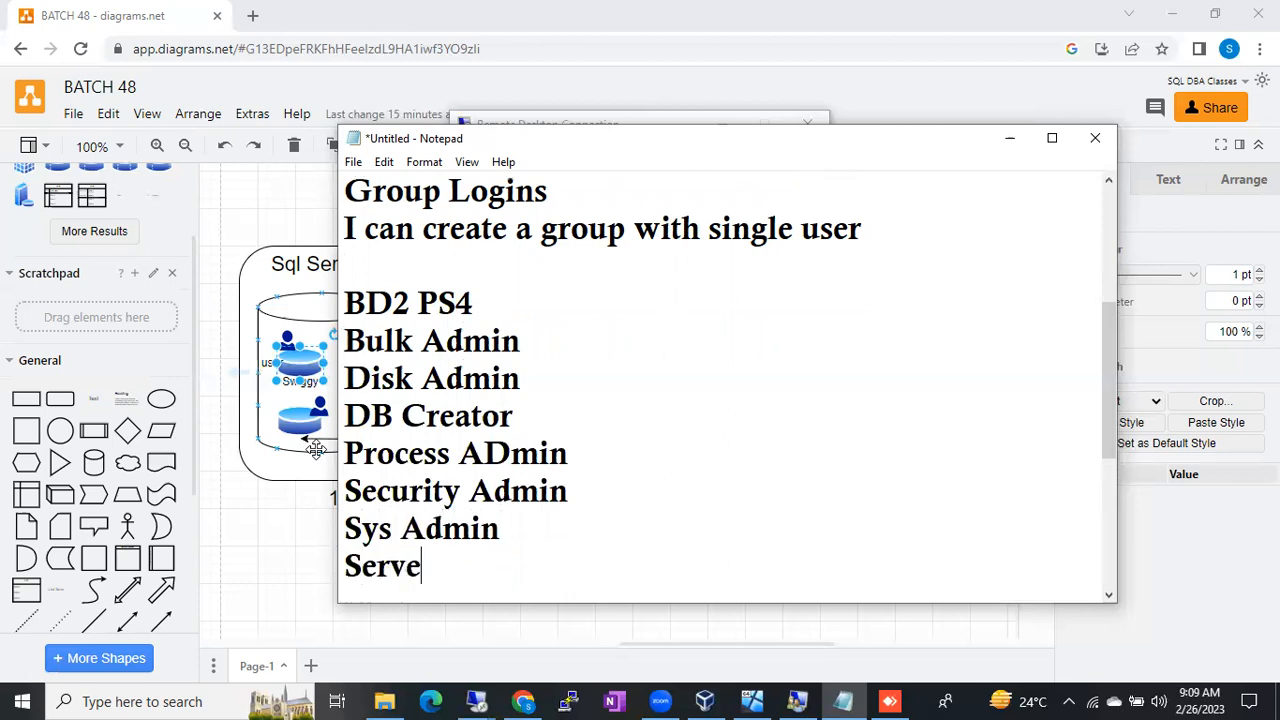
{"action": "key", "text": "BackSpace"}
{"action": "key", "text": "BackSpace"}
{"action": "key", "text": "BackSpace"}
{"action": "key", "text": "BackSpace"}
{"action": "key", "text": "BackSpace"}
{"action": "type", "text": "dmin"}
{"action": "key", "text": "Return"}
{"action": "type", "text": "A"}
{"action": "key", "text": "BackSpace"}
{"action": "type", "text": "S"}
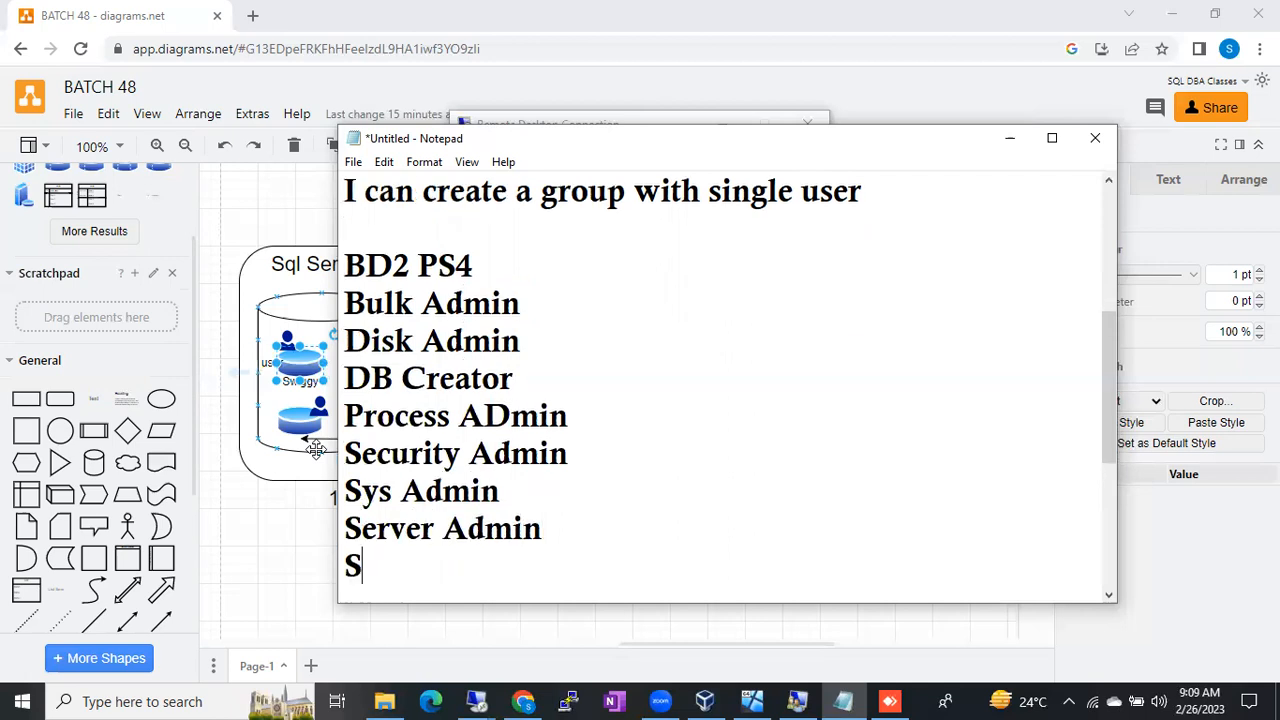
{"action": "type", "text": "etup Admin"}
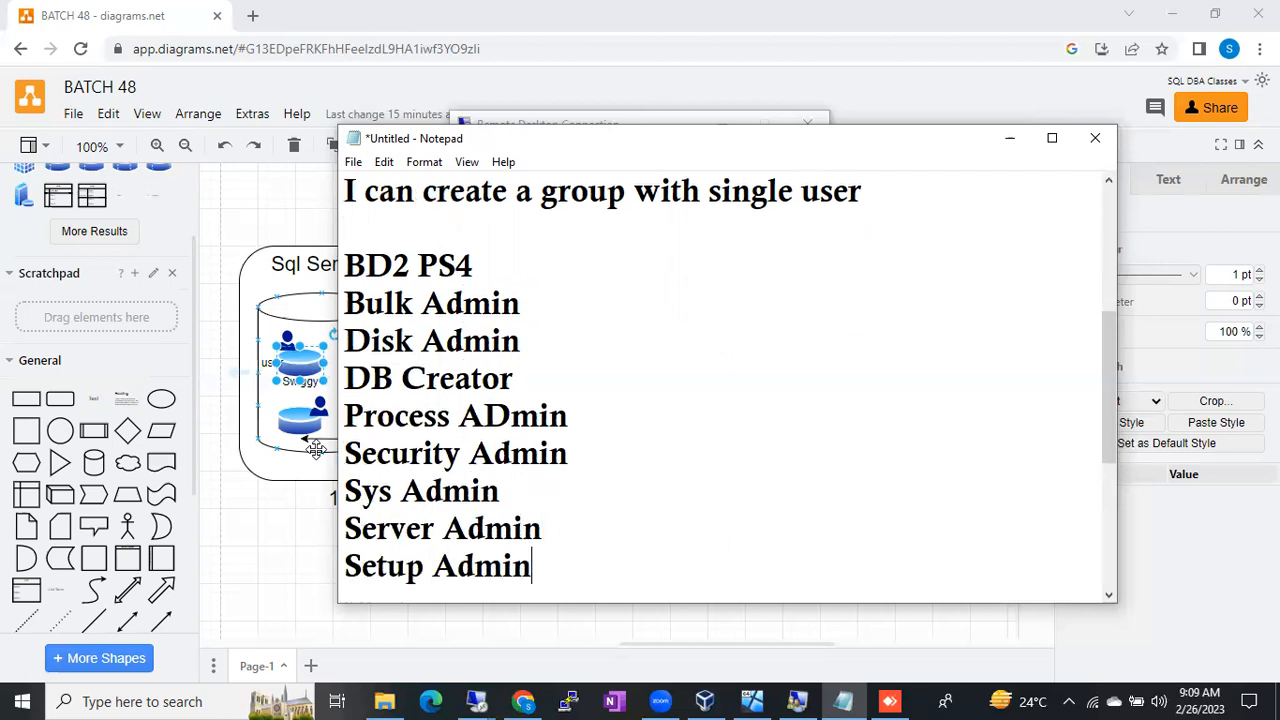
{"action": "key", "text": "Return"}
{"action": "type", "text": "Public"}
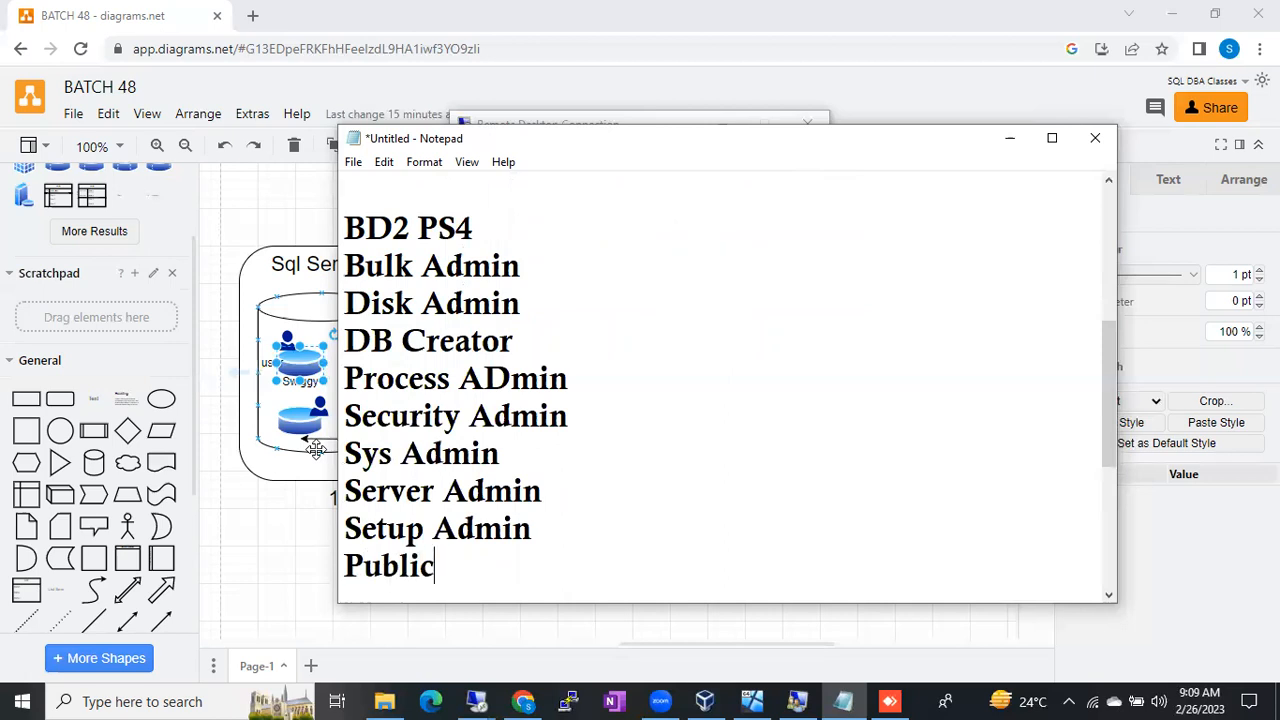
{"action": "left_click_drag", "start_coordinate": [449, 569], "coordinate": [342, 276]}
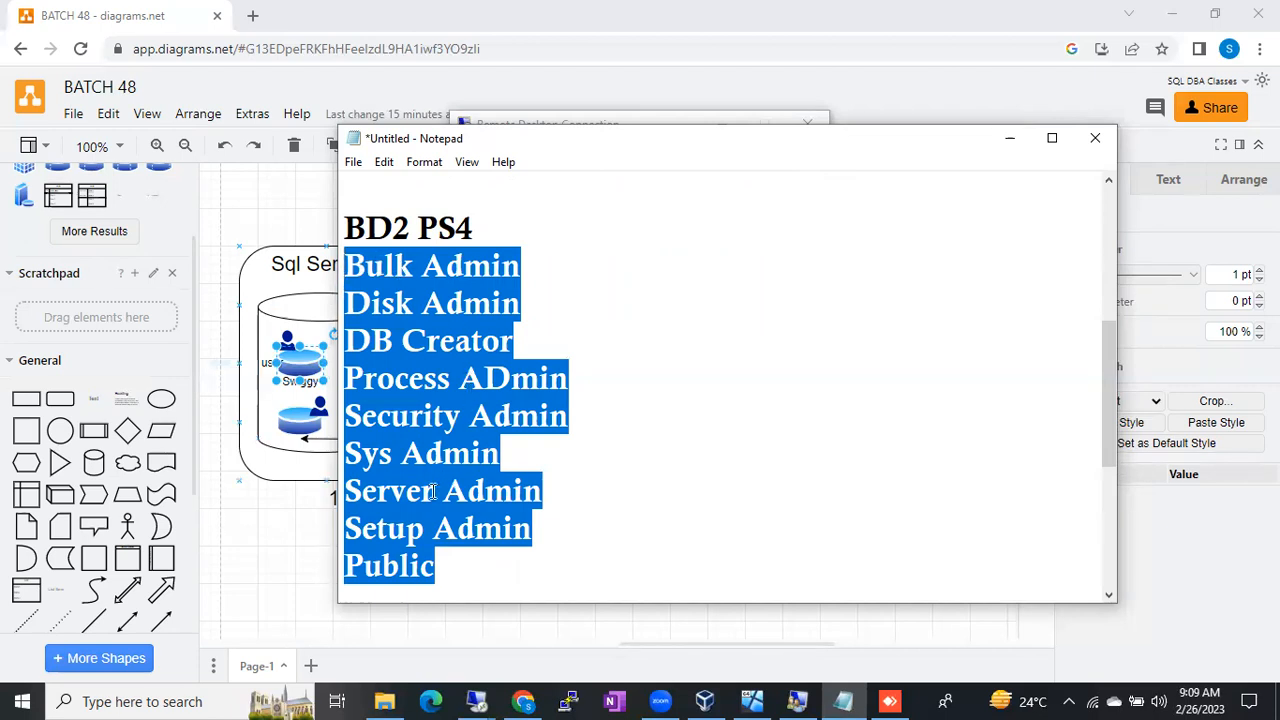
{"action": "left_click_drag", "start_coordinate": [345, 453], "coordinate": [501, 455]}
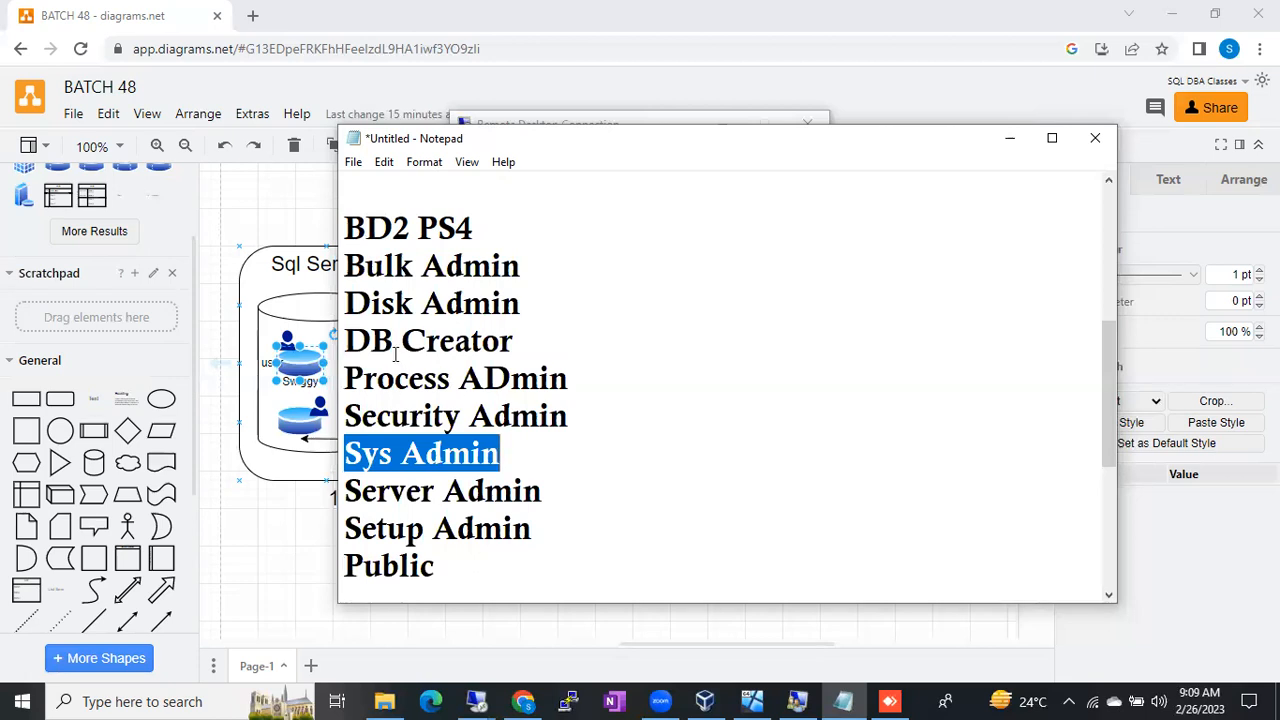
{"action": "left_click_drag", "start_coordinate": [345, 340], "coordinate": [524, 346]}
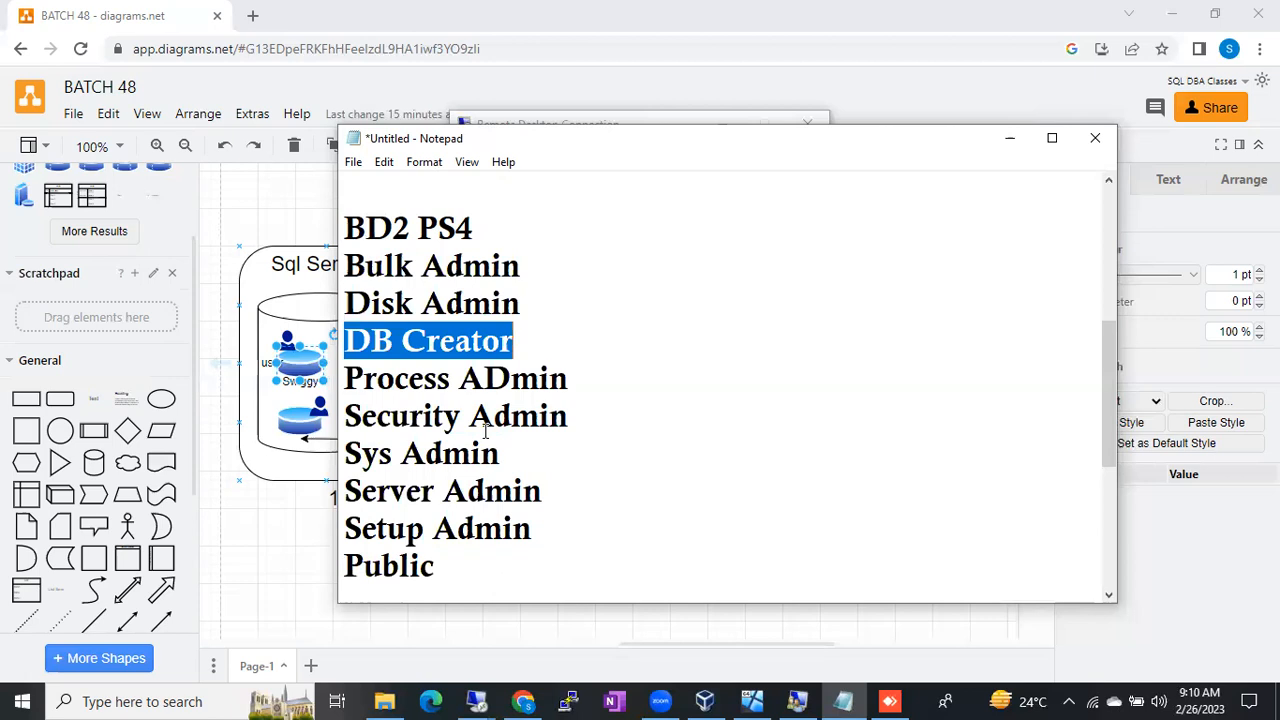
{"action": "left_click_drag", "start_coordinate": [393, 460], "coordinate": [437, 452]}
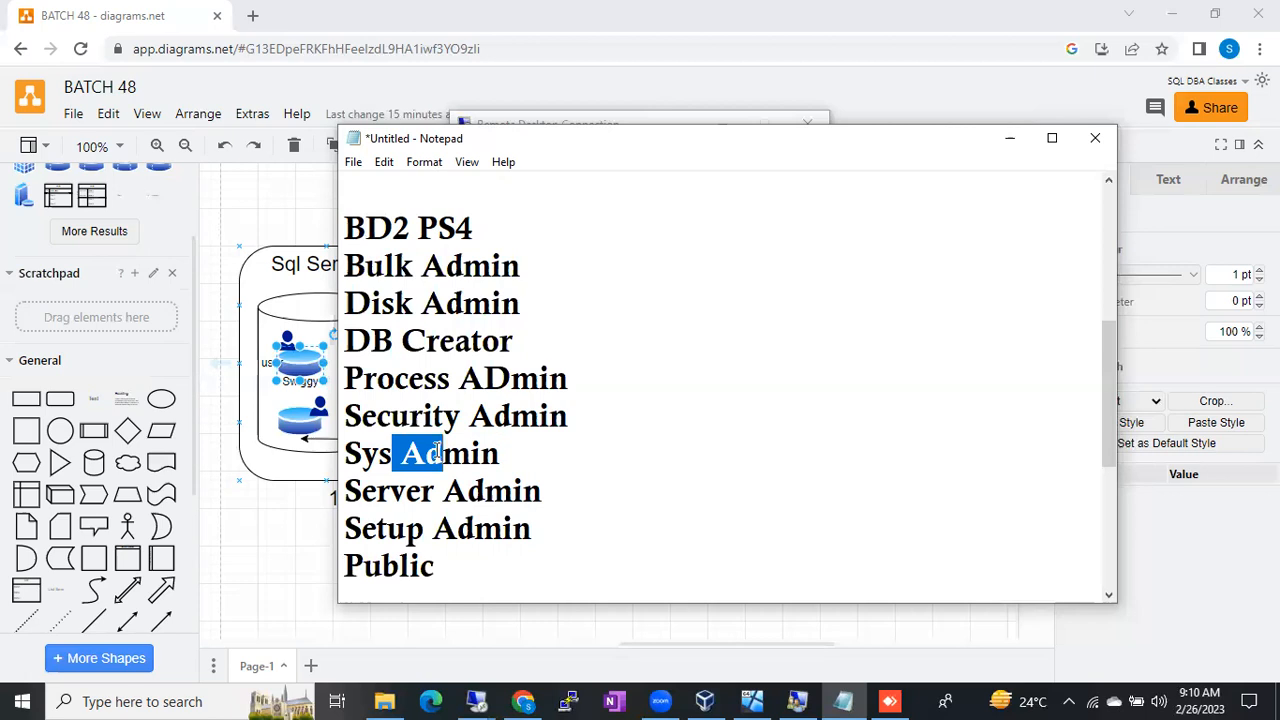
{"action": "left_click_drag", "start_coordinate": [378, 455], "coordinate": [432, 457]}
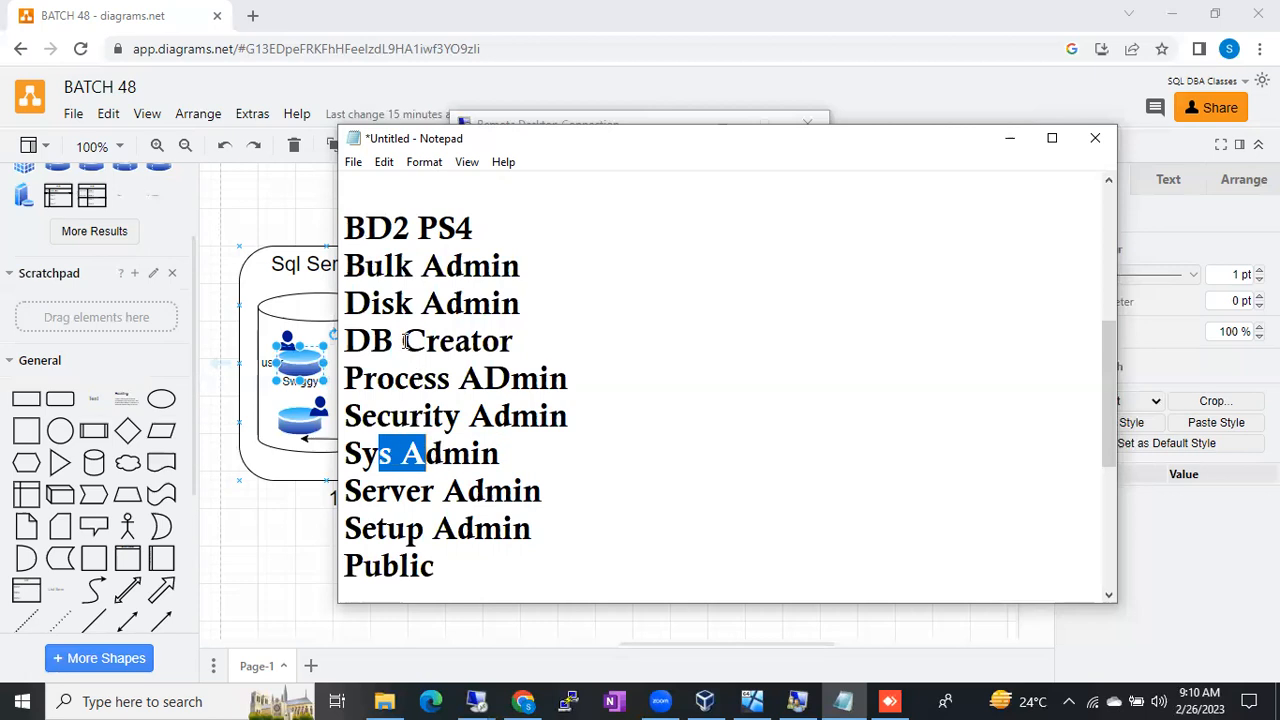
{"action": "left_click_drag", "start_coordinate": [371, 341], "coordinate": [484, 345]}
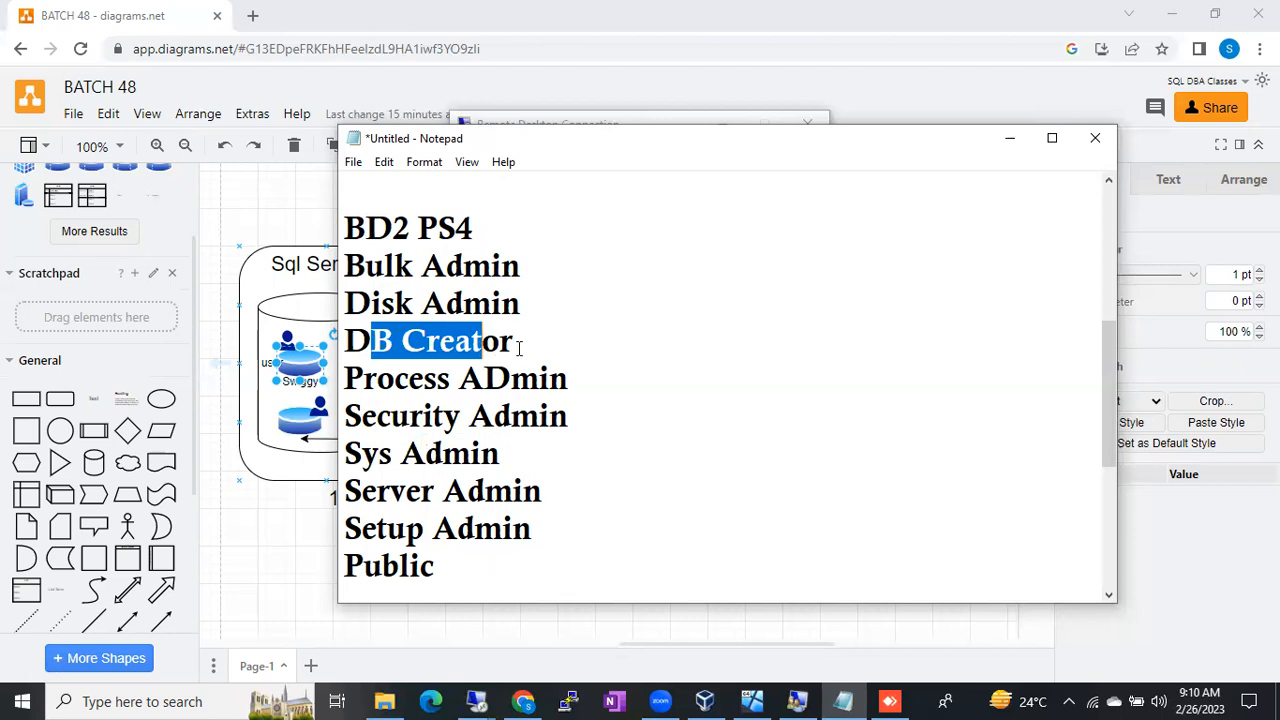
{"action": "left_click", "coordinate": [1012, 139]}
{"action": "left_click", "coordinate": [843, 701]}
{"action": "left_click", "coordinate": [569, 575]}
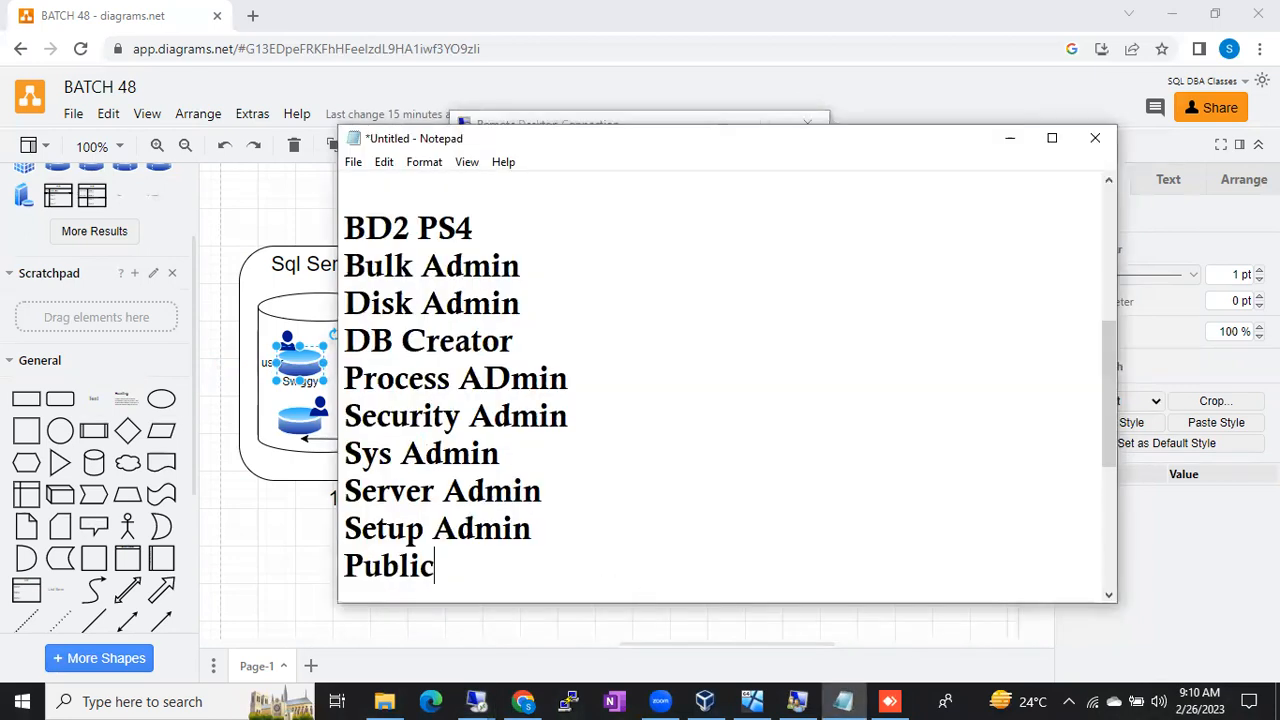
Step: Below Public, add a 'Role' heading with 'Group of permissions' on the next line
{"action": "key", "text": "Return"}
{"action": "key", "text": "Return"}
{"action": "key", "text": "Return"}
{"action": "key", "text": "Return"}
{"action": "key", "text": "Return"}
{"action": "key", "text": "BackSpace"}
{"action": "key", "text": "BackSpace"}
{"action": "key", "text": "BackSpace"}
{"action": "type", "text": "Role"}
{"action": "key", "text": "Return"}
{"action": "key", "text": "Return"}
{"action": "key", "text": "Return"}
{"action": "key", "text": "Return"}
{"action": "key", "text": "BackSpace"}
{"action": "key", "text": "BackSpace"}
{"action": "key", "text": "BackSpace"}
{"action": "type", "text": "Group of permisso"}
{"action": "key", "text": "BackSpace"}
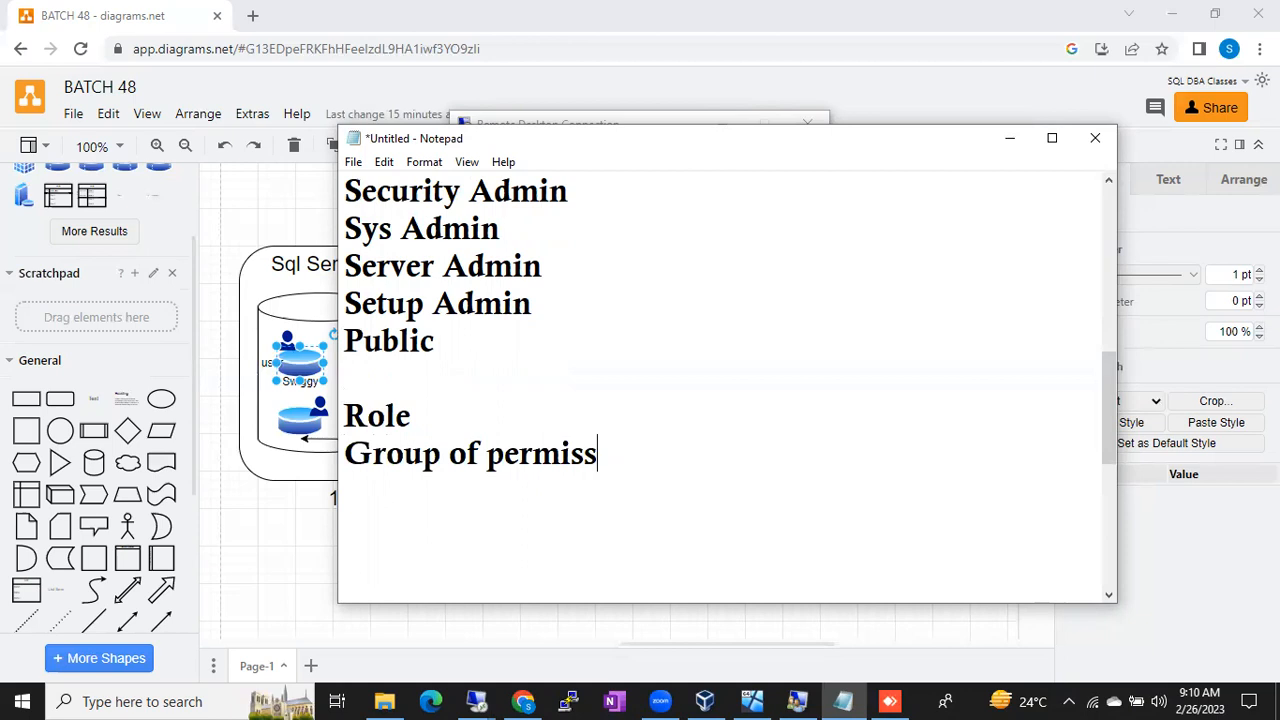
{"action": "type", "text": "isso"}
{"action": "key", "text": "BackSpace"}
{"action": "key", "text": "BackSpace"}
{"action": "key", "text": "BackSpace"}
{"action": "type", "text": "ons"}
{"action": "key", "text": "Return"}
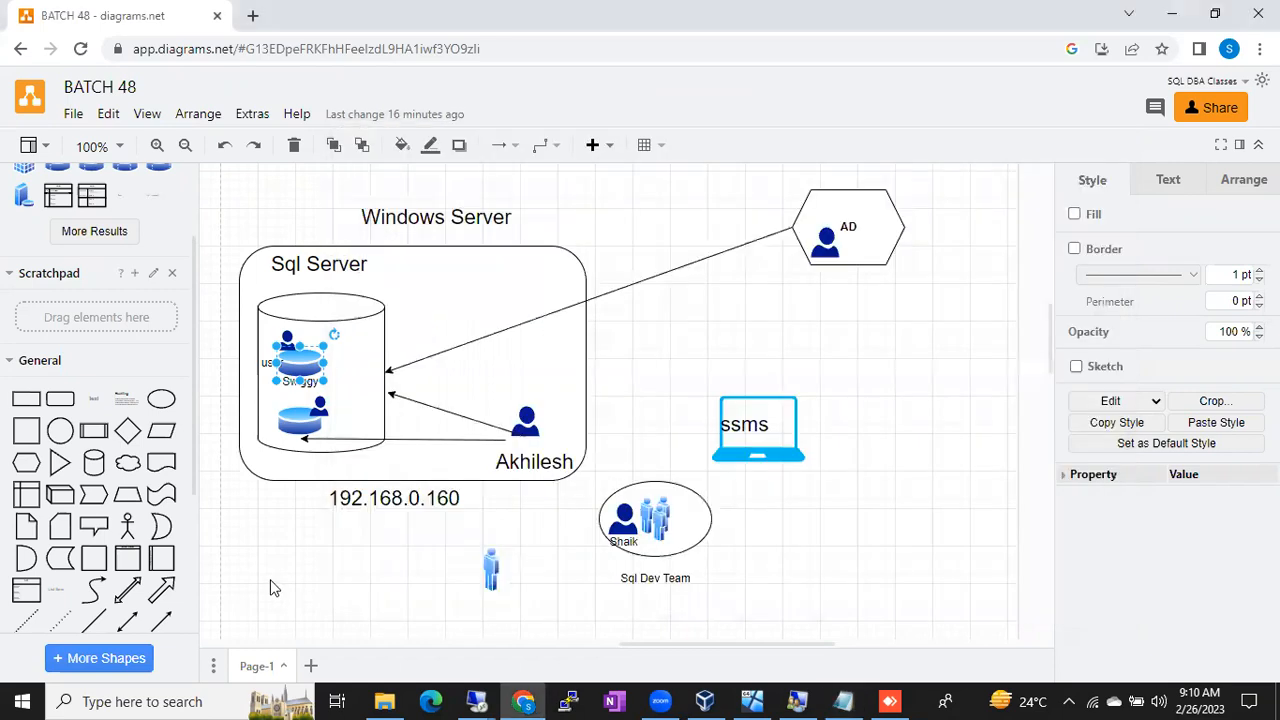
{"action": "left_click", "coordinate": [271, 589]}
{"action": "left_click", "coordinate": [659, 508]}
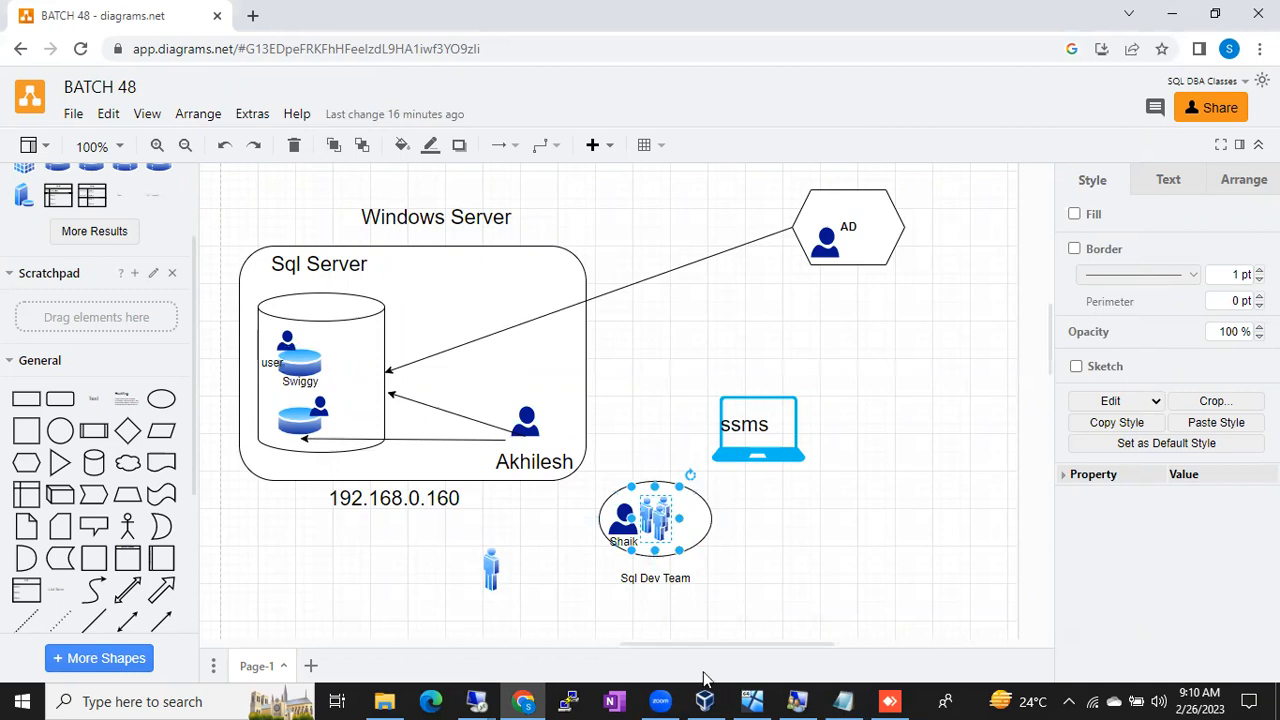
{"action": "left_click", "coordinate": [843, 701]}
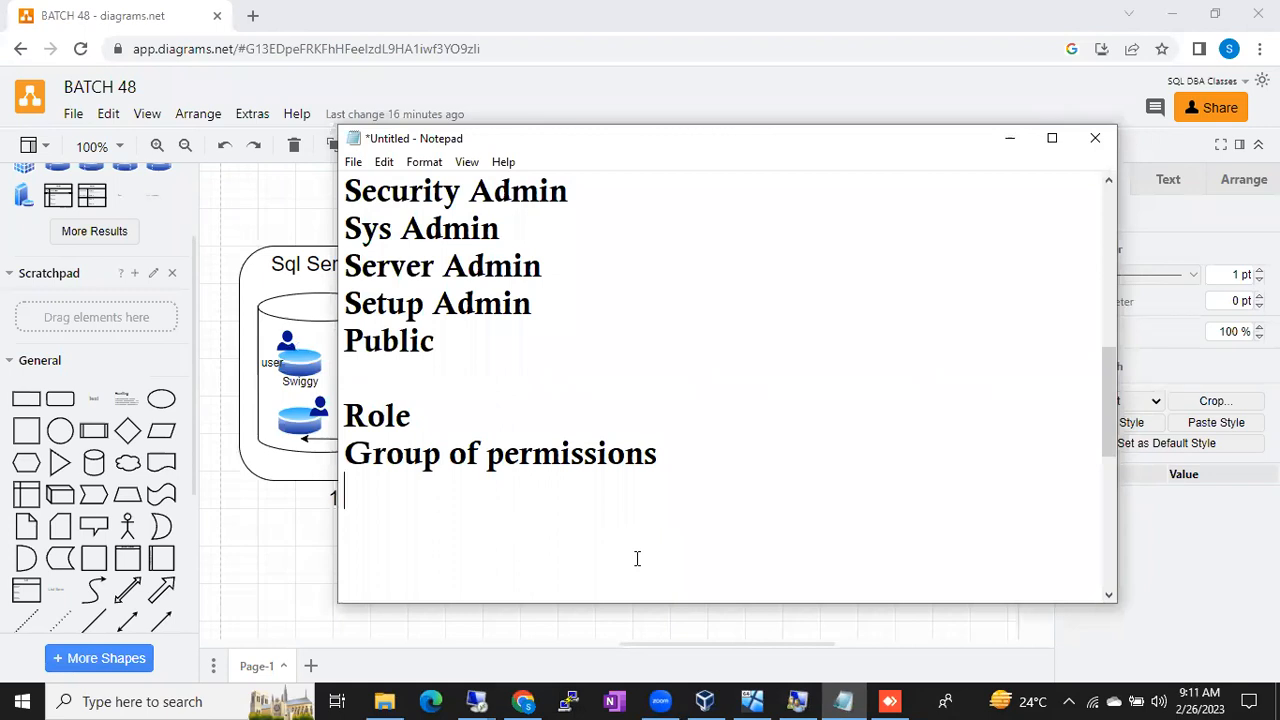
Step: Type '2 Types of Roles' with 'Server Role' and 'Database Role' on new lines below it
{"action": "type", "text": "2 Types of Role"}
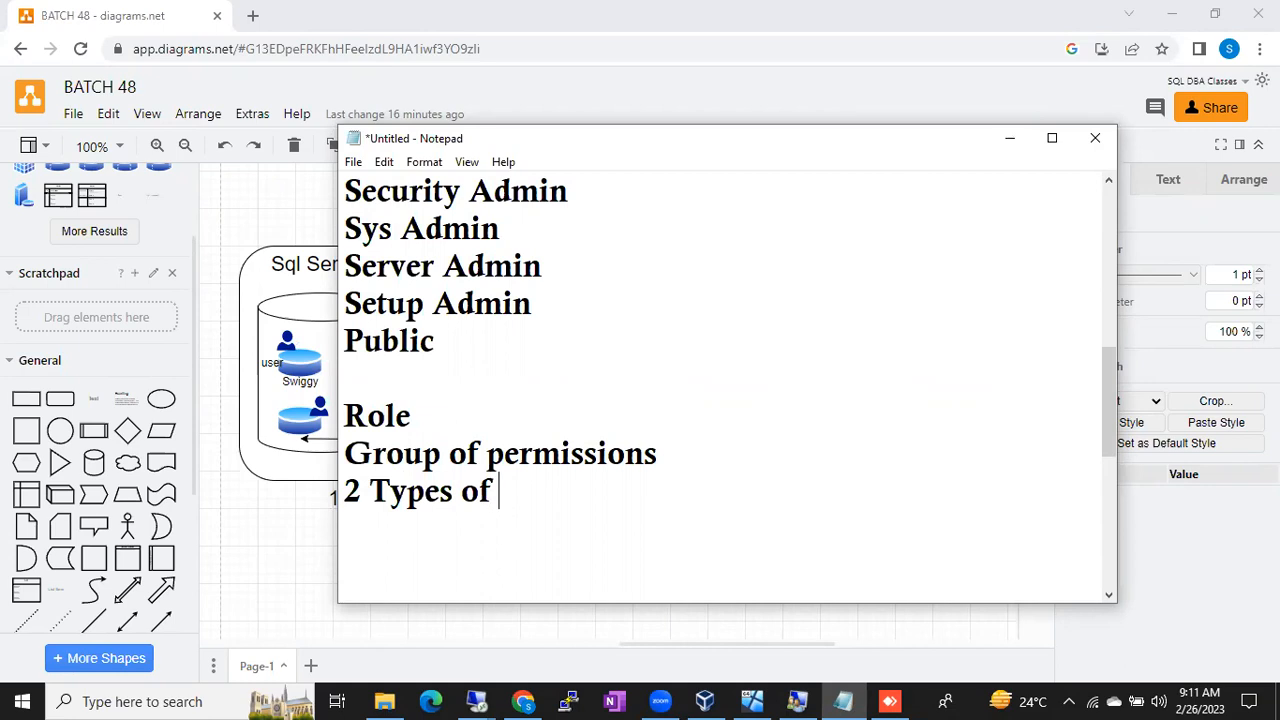
{"action": "key", "text": "Return"}
{"action": "key", "text": "BackSpace"}
{"action": "type", "text": "s"}
{"action": "key", "text": "Return"}
{"action": "type", "text": "Server Role"}
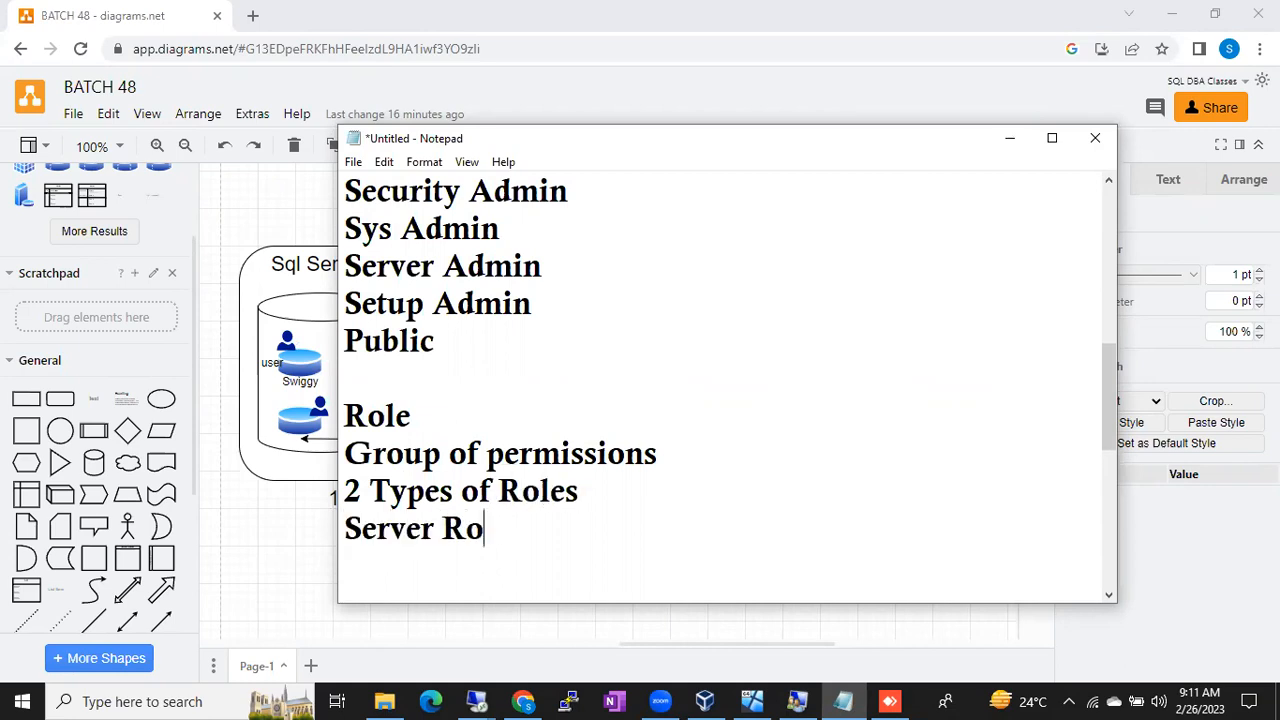
{"action": "key", "text": "Return"}
{"action": "key", "text": "Return"}
{"action": "type", "text": "Database Role"}
Step: Insert '8+1' on a new line below 'Server Role'
{"action": "left_click", "coordinate": [517, 497]}
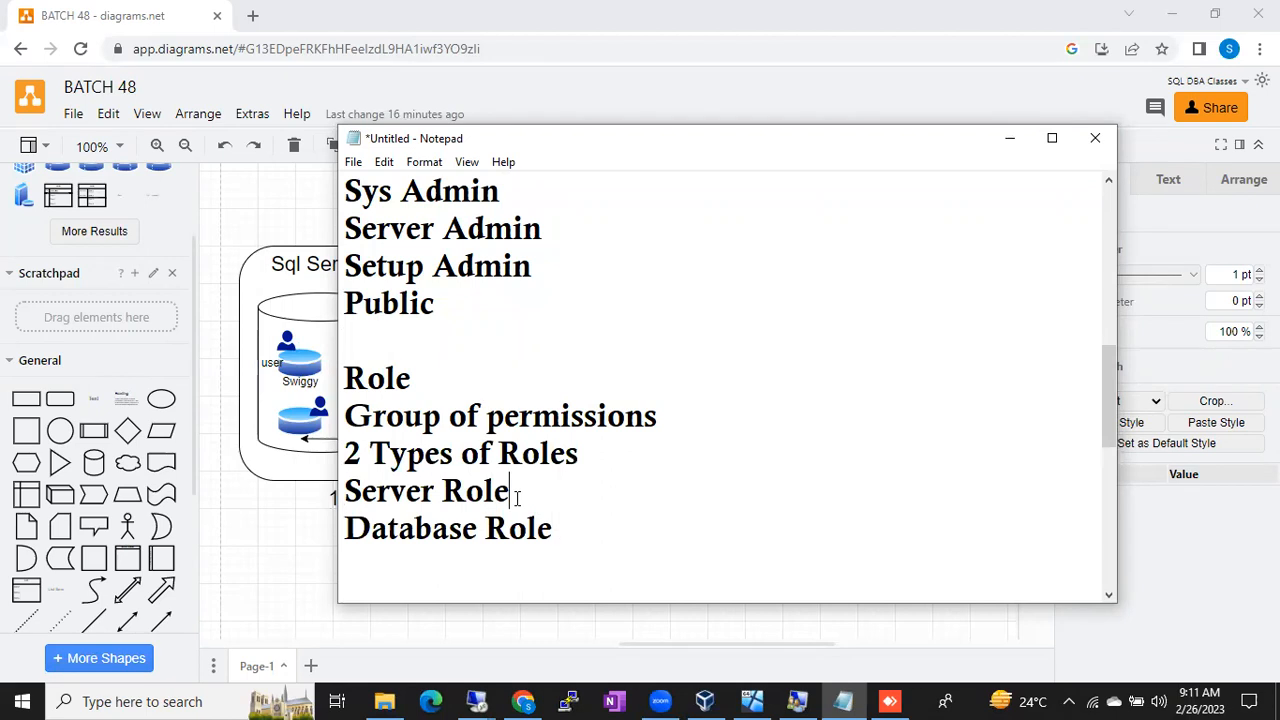
{"action": "key", "text": "Return"}
{"action": "key", "text": "Return"}
{"action": "key", "text": "Return"}
{"action": "left_click", "coordinate": [517, 498]}
{"action": "scroll", "coordinate": [517, 498], "scroll_direction": "up", "scroll_amount": 1}
{"action": "scroll", "coordinate": [517, 498], "scroll_direction": "down", "scroll_amount": 1}
{"action": "type", "text": "8"}
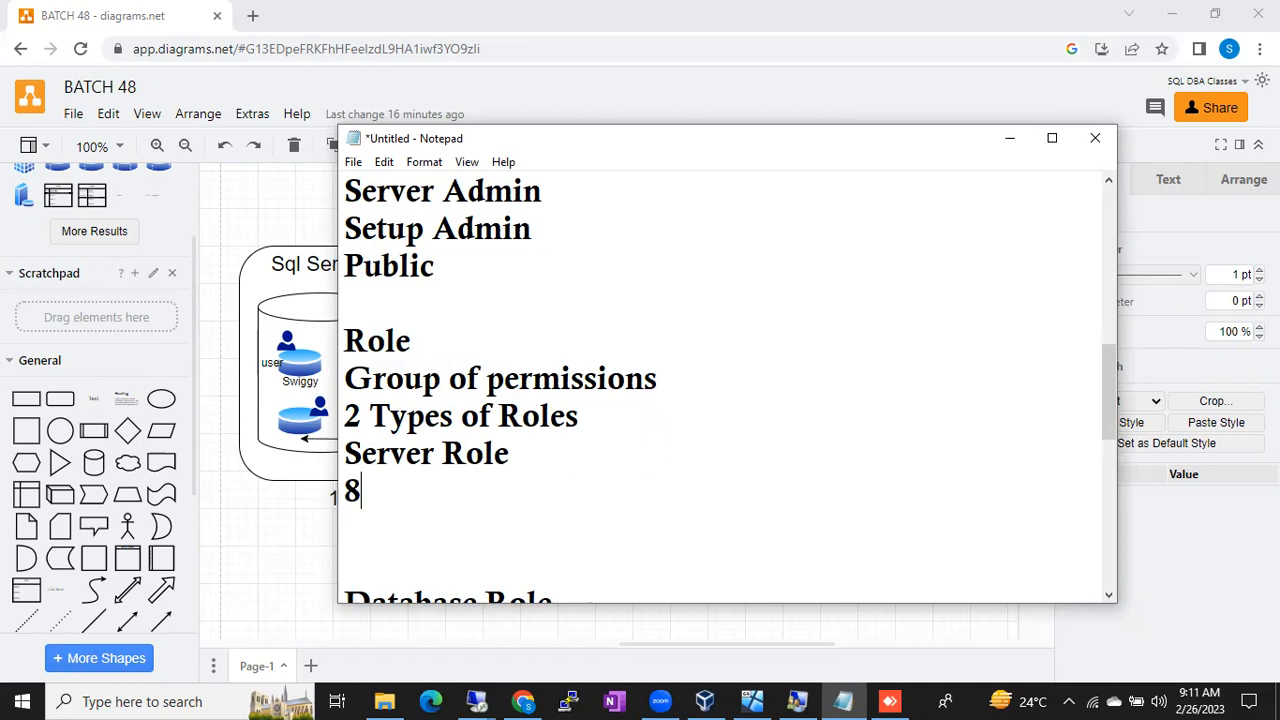
{"action": "type", "text": "+1"}
{"action": "scroll", "coordinate": [594, 498], "scroll_direction": "up", "scroll_amount": 2}
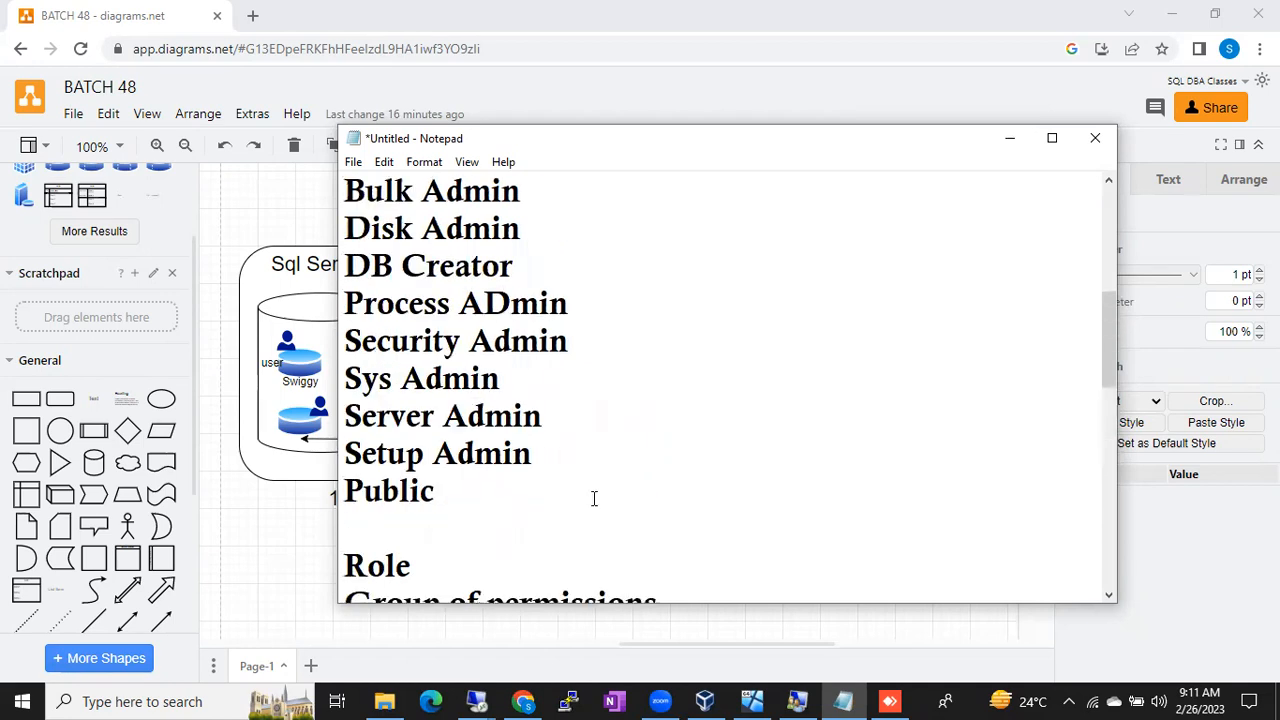
{"action": "scroll", "coordinate": [594, 498], "scroll_direction": "up", "scroll_amount": 1}
{"action": "scroll", "coordinate": [463, 528], "scroll_direction": "down", "scroll_amount": 1}
{"action": "left_click_drag", "start_coordinate": [450, 502], "coordinate": [329, 202]}
{"action": "key", "text": "ctrl+c"}
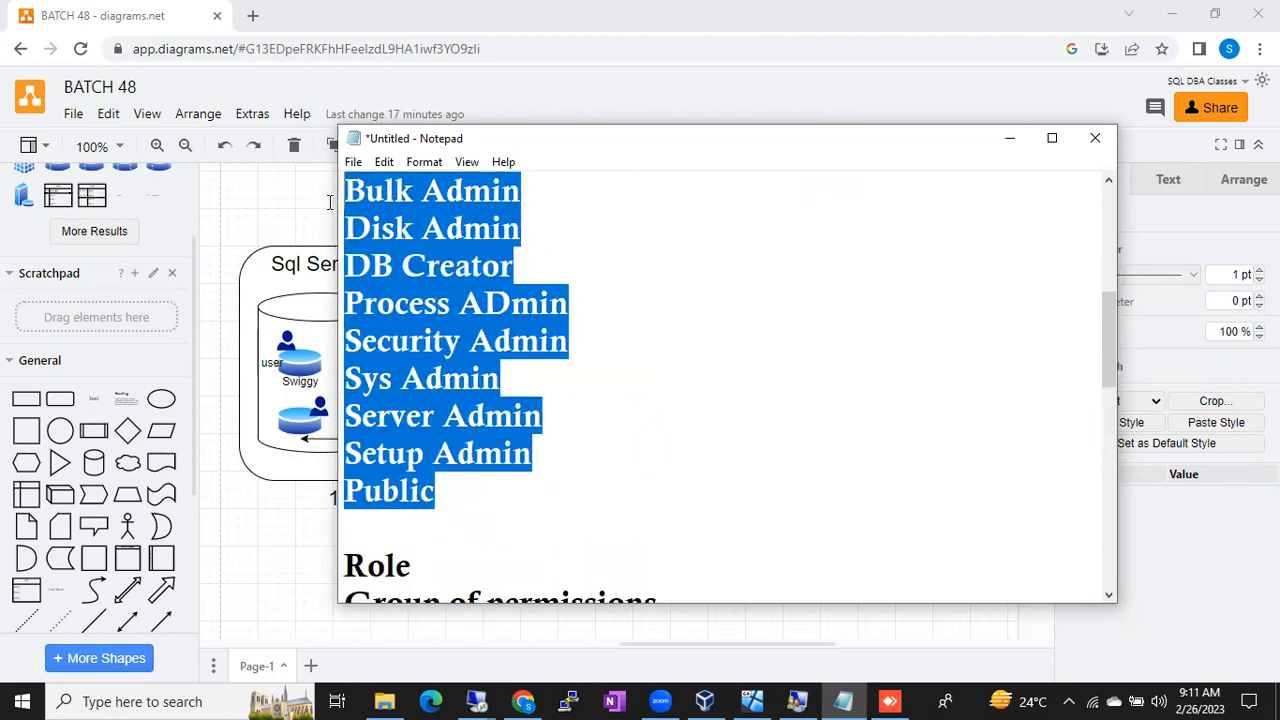
{"action": "scroll", "coordinate": [328, 199], "scroll_direction": "up", "scroll_amount": 2}
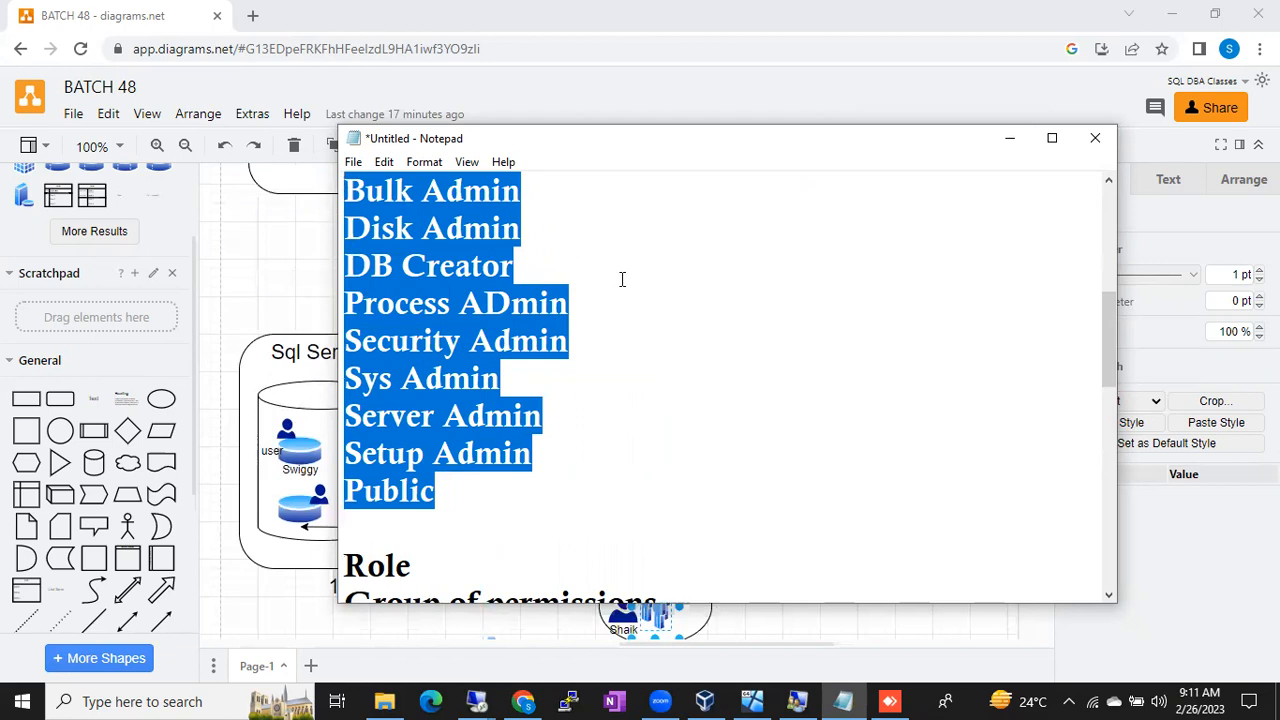
{"action": "scroll", "coordinate": [703, 400], "scroll_direction": "down", "scroll_amount": 4}
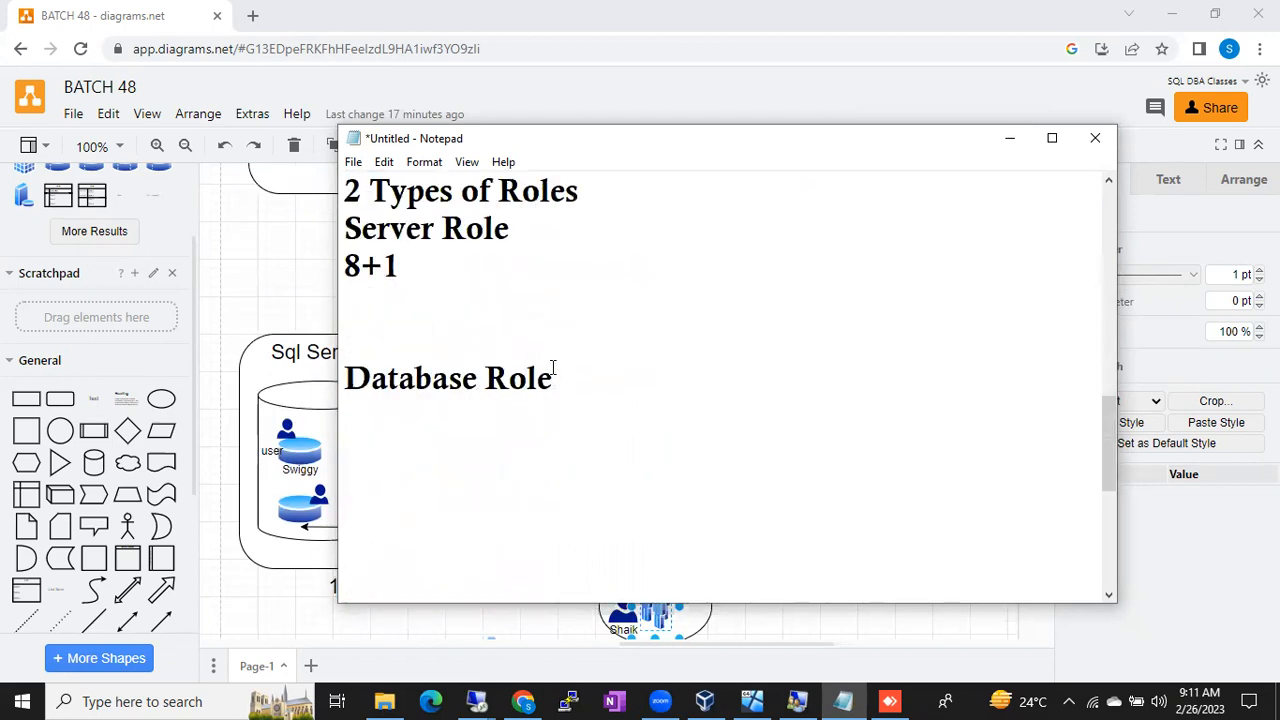
{"action": "left_click", "coordinate": [451, 426]}
{"action": "left_click", "coordinate": [385, 311]}
{"action": "key", "text": "ctrl+v"}
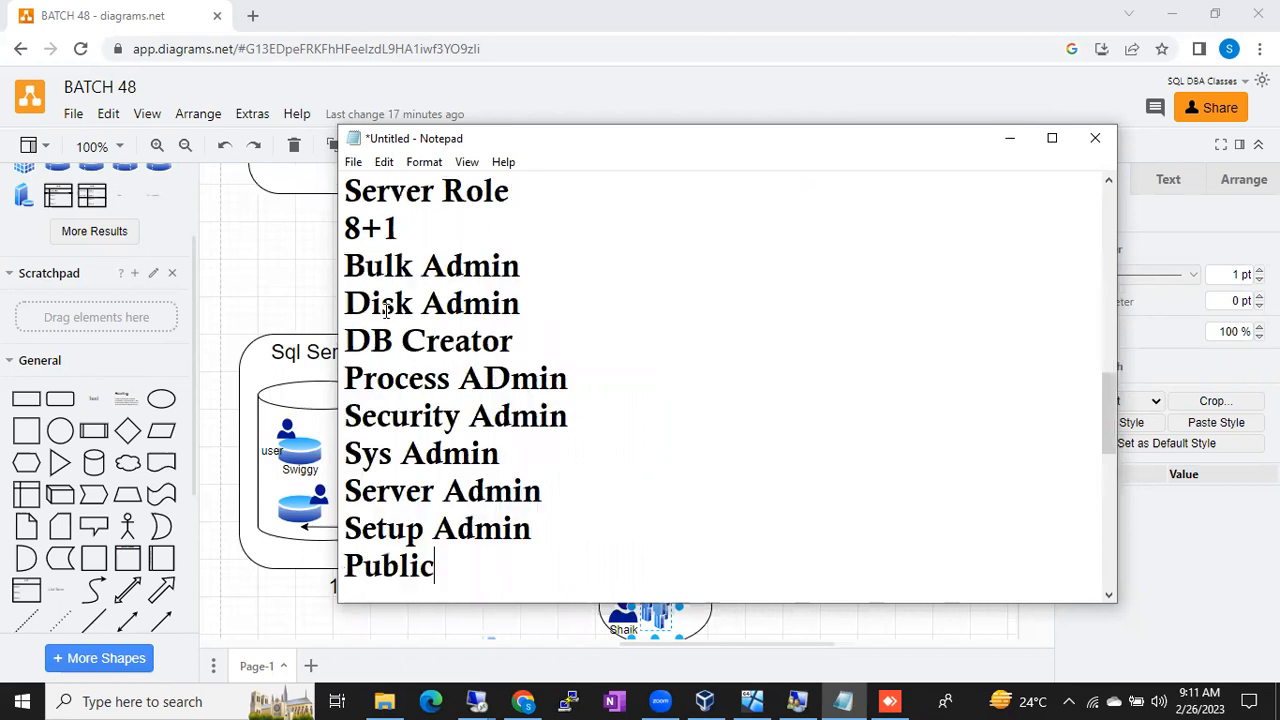
{"action": "double_click", "coordinate": [414, 563]}
{"action": "scroll", "coordinate": [586, 491], "scroll_direction": "up", "scroll_amount": 1}
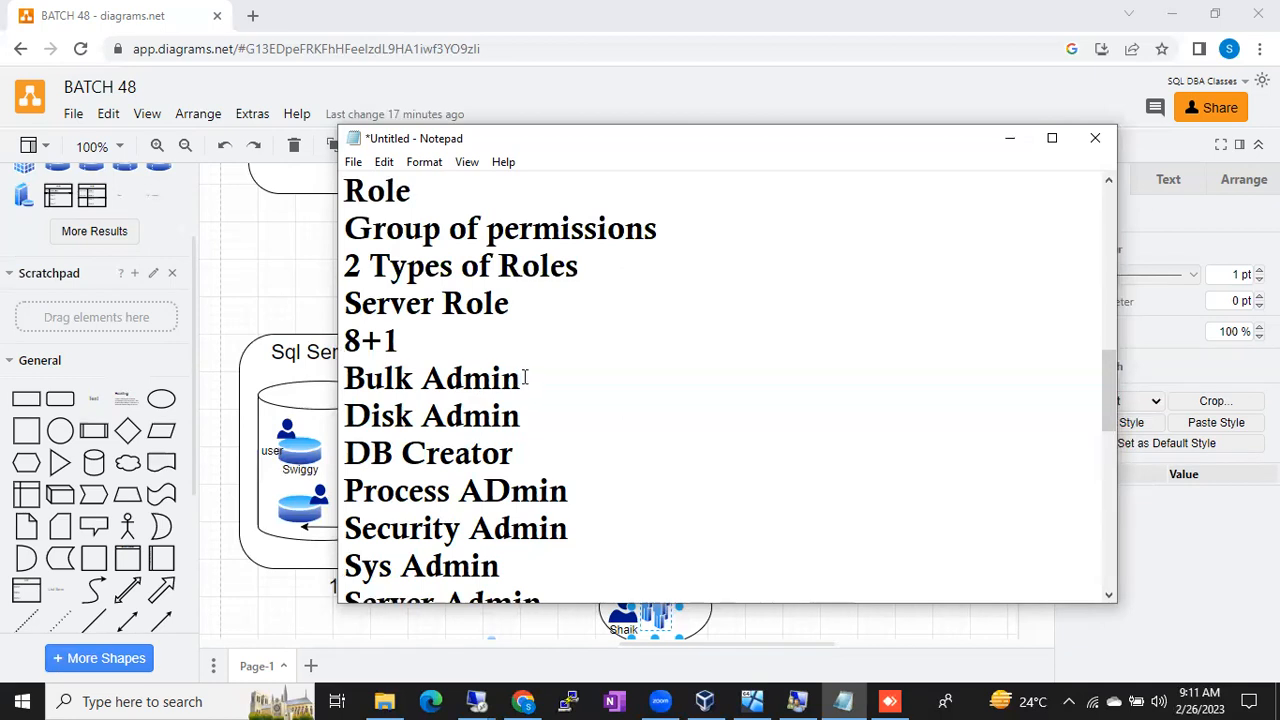
{"action": "left_click_drag", "start_coordinate": [522, 378], "coordinate": [343, 379]}
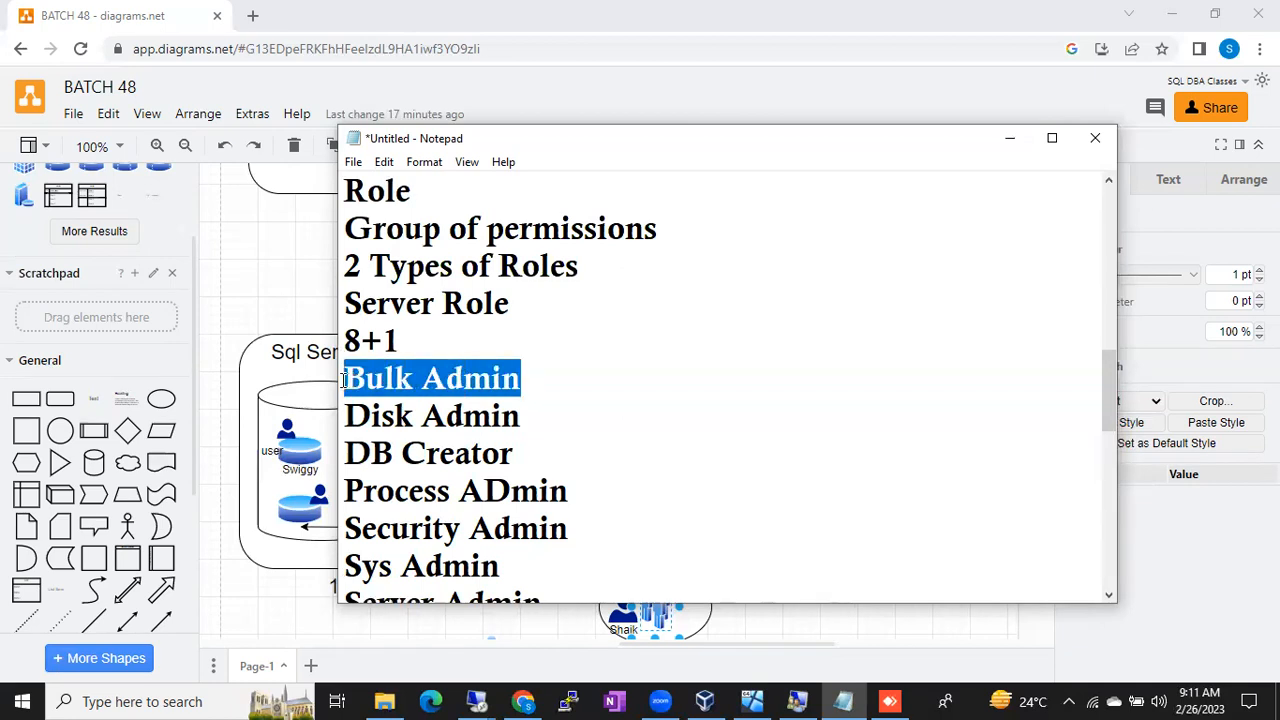
{"action": "left_click_drag", "start_coordinate": [519, 415], "coordinate": [341, 418]}
{"action": "left_click_drag", "start_coordinate": [514, 453], "coordinate": [300, 460]}
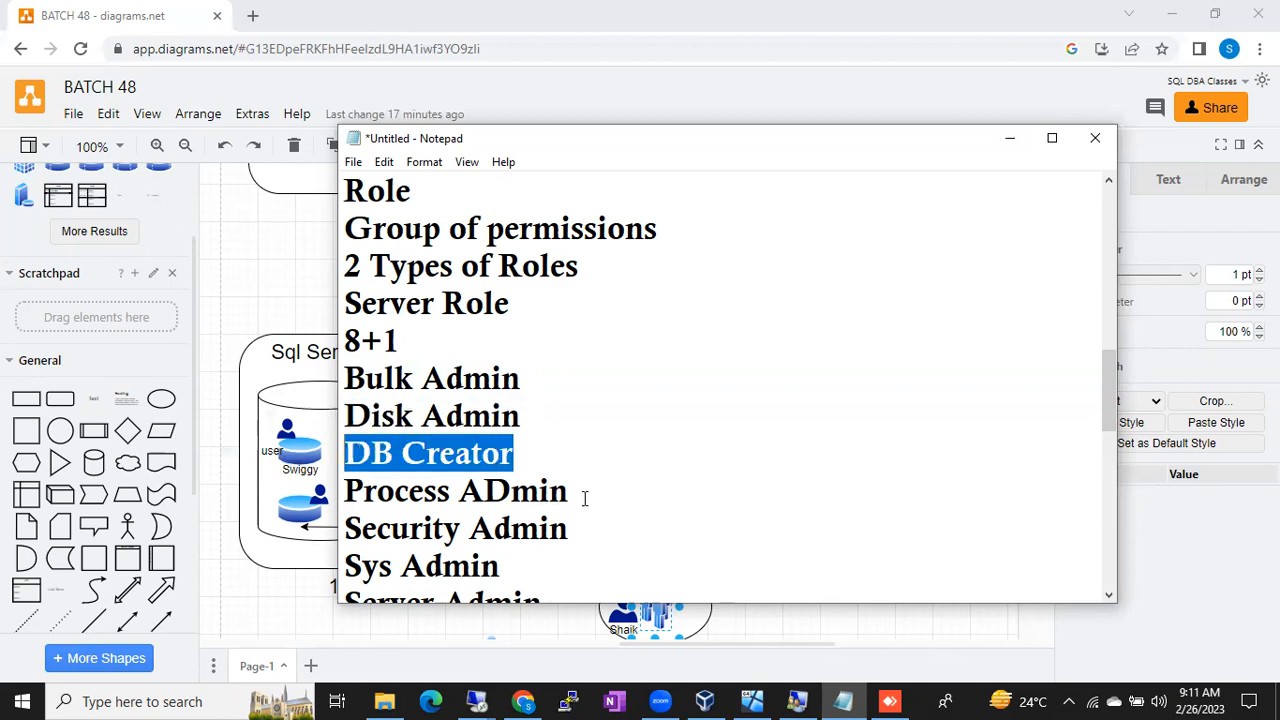
{"action": "left_click_drag", "start_coordinate": [587, 497], "coordinate": [336, 500]}
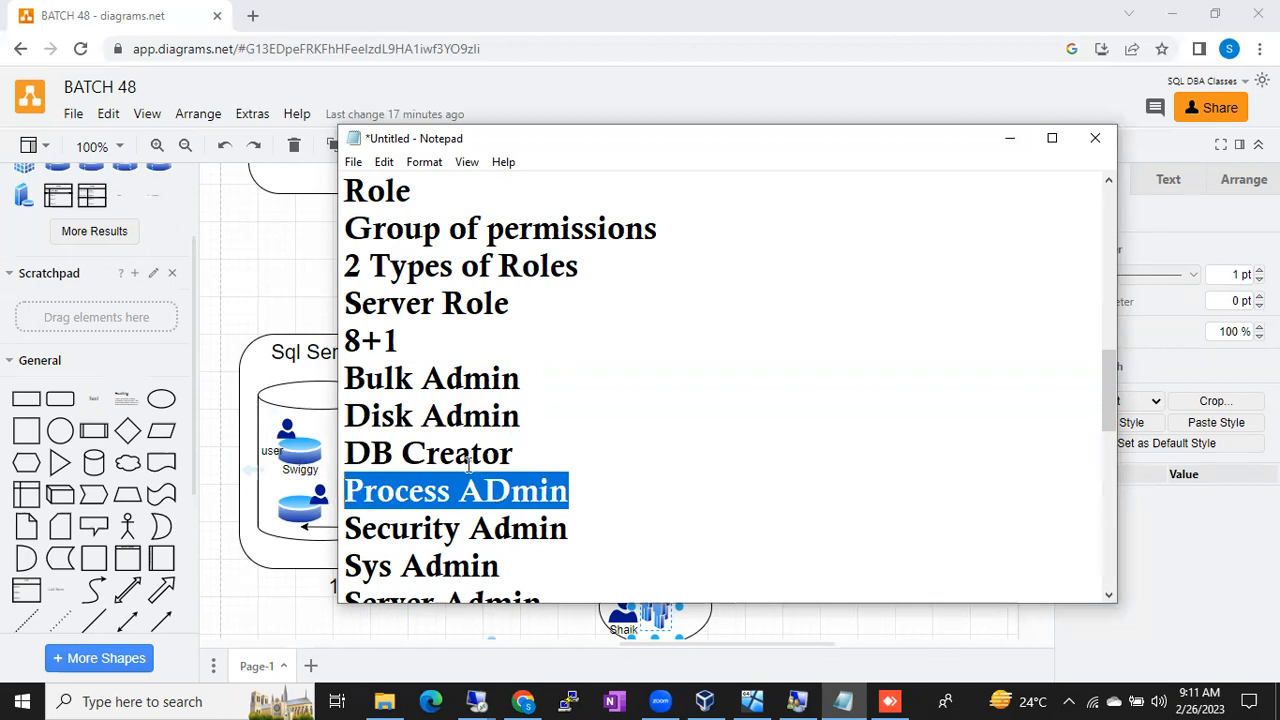
{"action": "left_click_drag", "start_coordinate": [345, 452], "coordinate": [514, 446]}
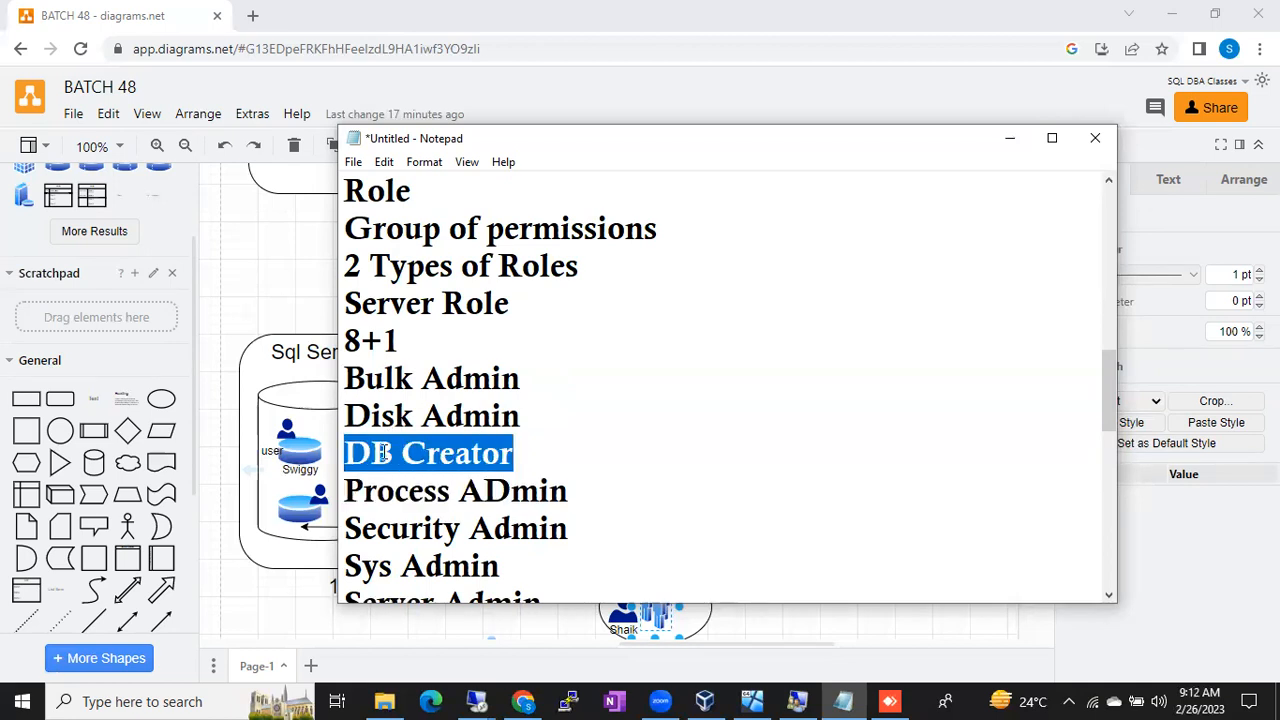
{"action": "left_click", "coordinate": [355, 452]}
{"action": "left_click_drag", "start_coordinate": [353, 452], "coordinate": [534, 443]}
{"action": "left_click", "coordinate": [534, 442]}
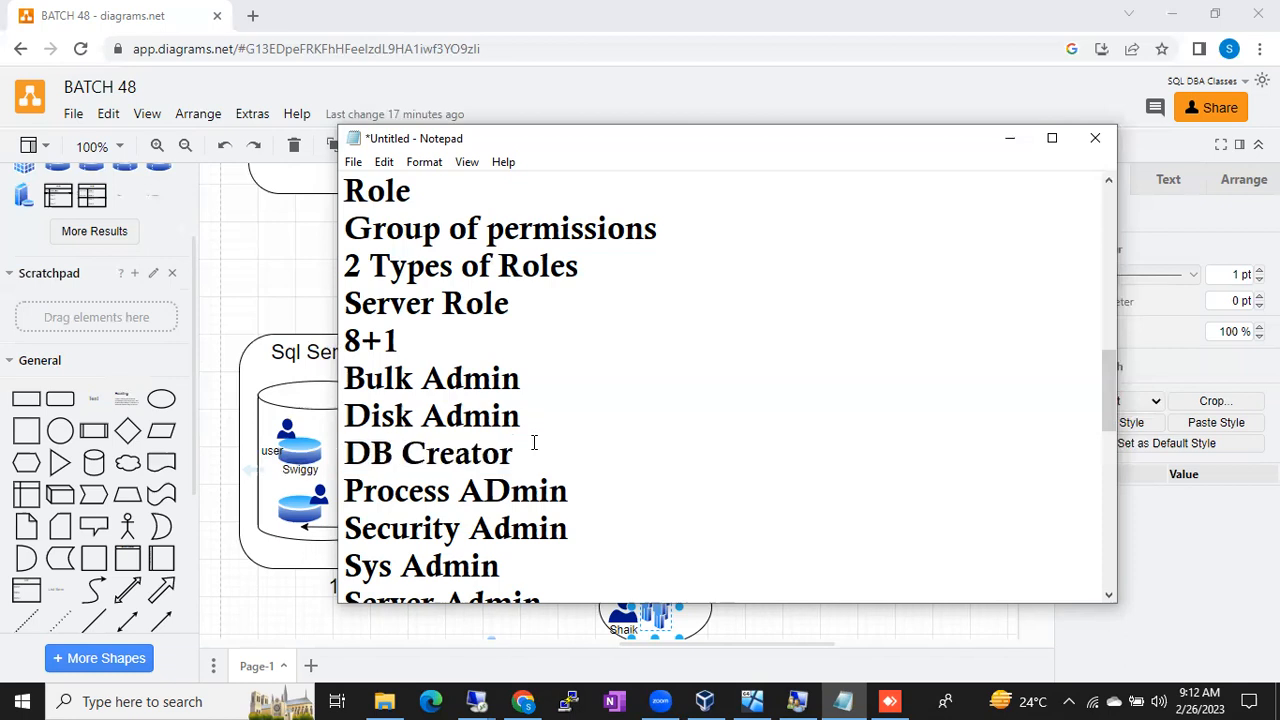
{"action": "left_click_drag", "start_coordinate": [534, 442], "coordinate": [340, 458]}
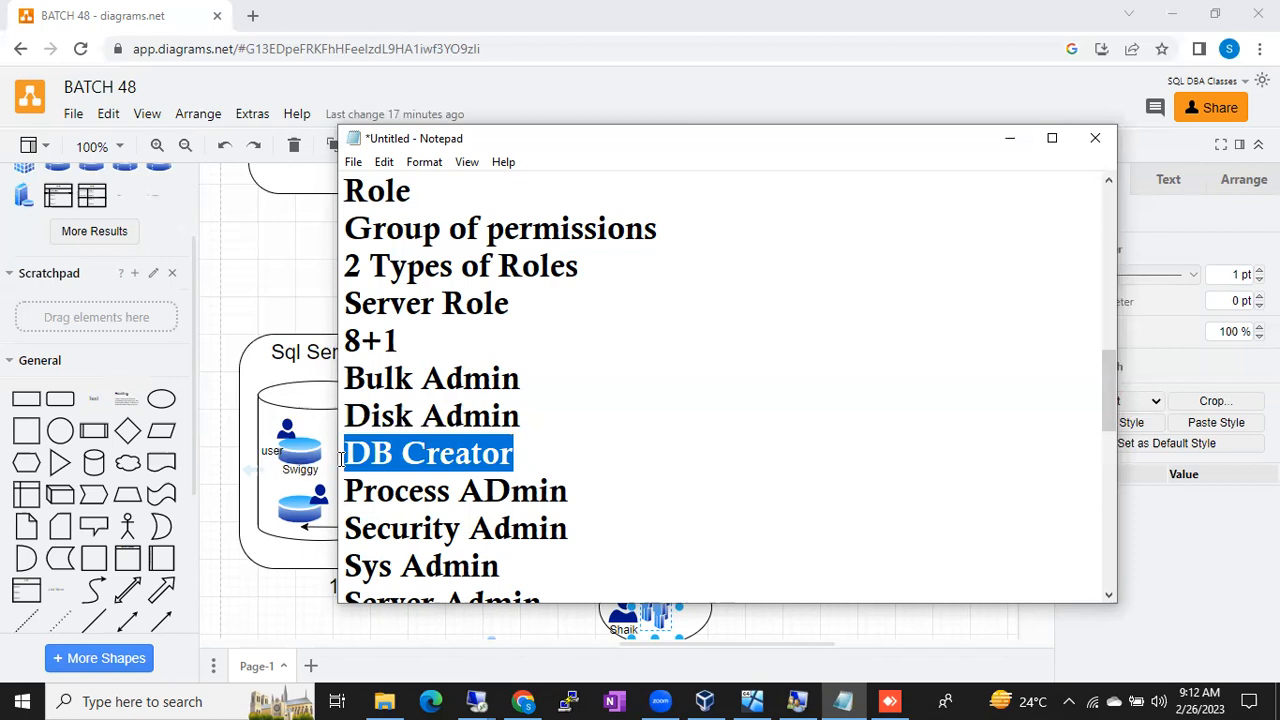
{"action": "left_click_drag", "start_coordinate": [344, 456], "coordinate": [530, 451]}
{"action": "left_click", "coordinate": [534, 451]}
{"action": "type", "text": "-"}
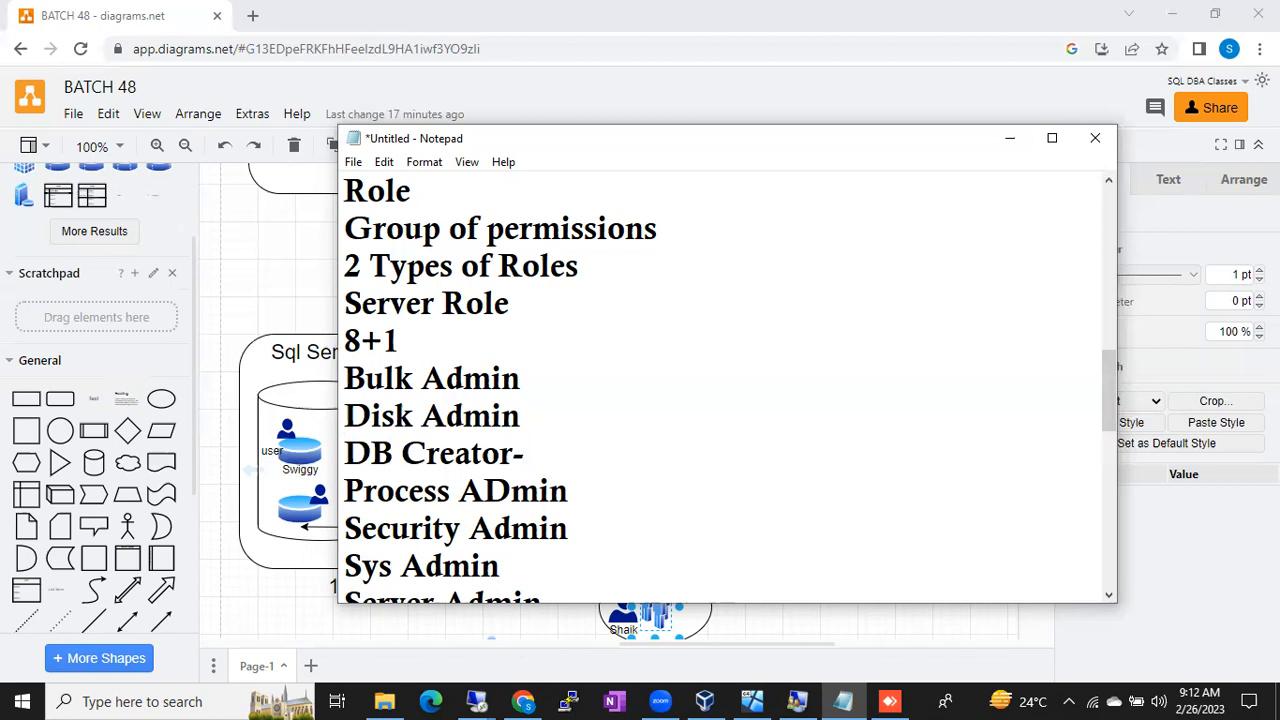
{"action": "type", "text": "Akhilesh"}
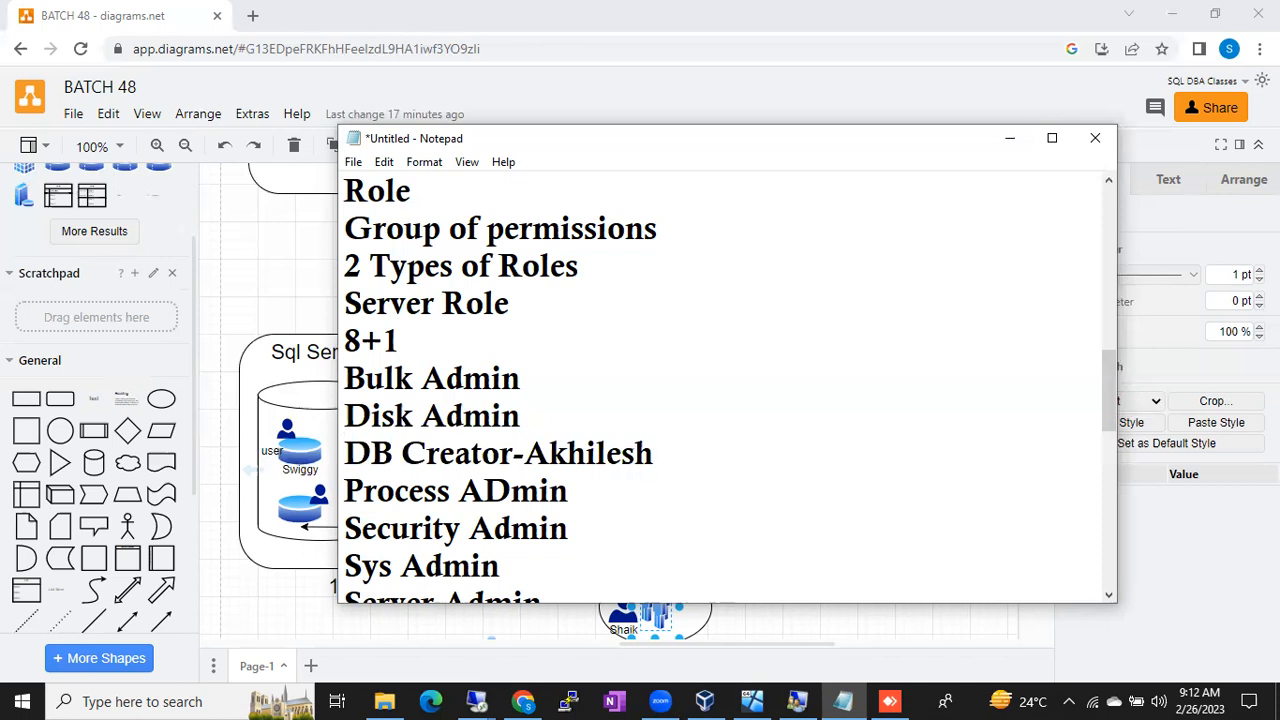
{"action": "left_click_drag", "start_coordinate": [370, 453], "coordinate": [428, 455]}
{"action": "left_click_drag", "start_coordinate": [522, 456], "coordinate": [636, 456]}
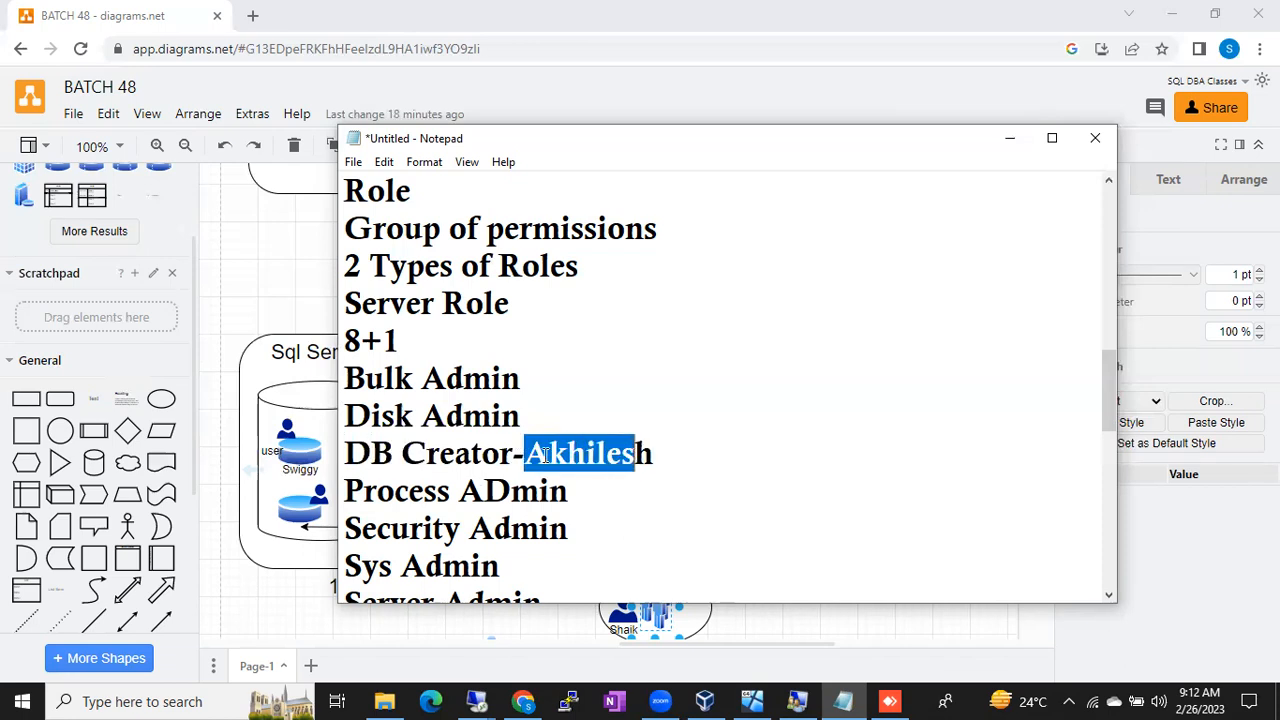
{"action": "left_click", "coordinate": [347, 456]}
{"action": "key", "text": "shift+Right"}
{"action": "key", "text": "shift+Right"}
{"action": "key", "text": "shift+Right"}
{"action": "key", "text": "shift+Right"}
{"action": "key", "text": "shift+Right"}
{"action": "key", "text": "shift+Right"}
{"action": "key", "text": "shift+Right"}
{"action": "key", "text": "shift+Right"}
{"action": "key", "text": "shift+Right"}
{"action": "key", "text": "shift+Right"}
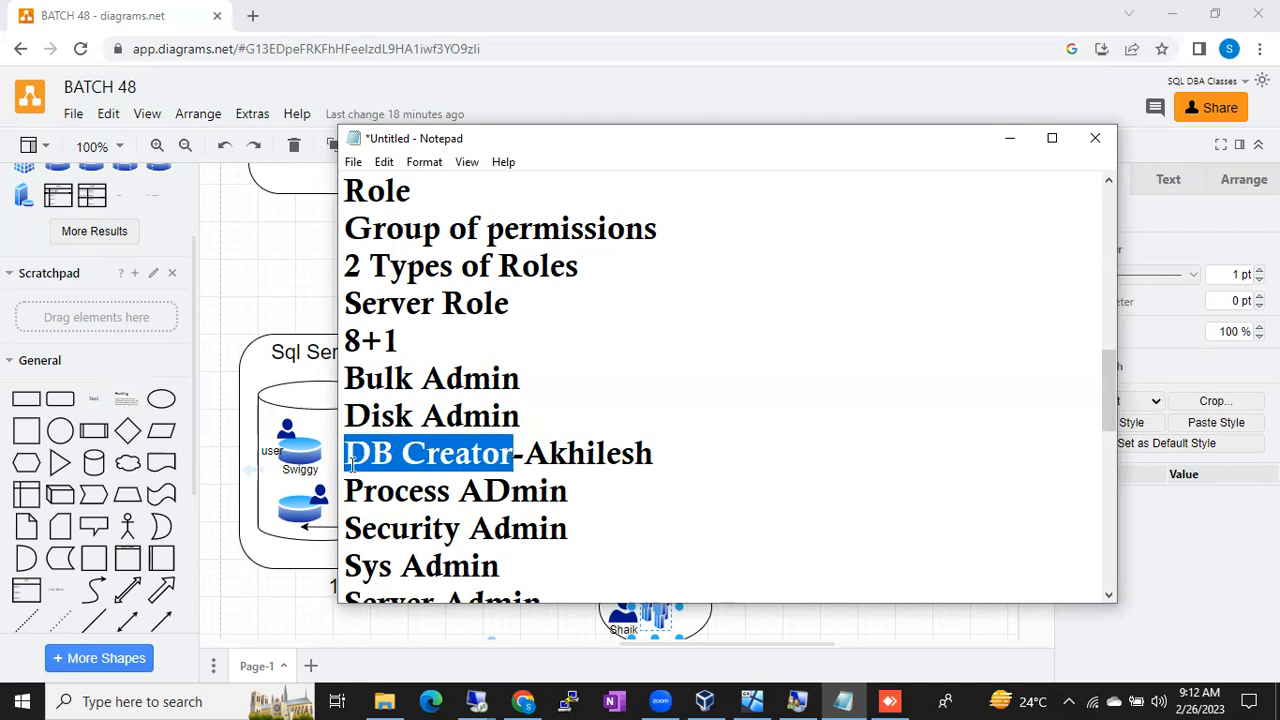
{"action": "left_click_drag", "start_coordinate": [345, 456], "coordinate": [653, 445]}
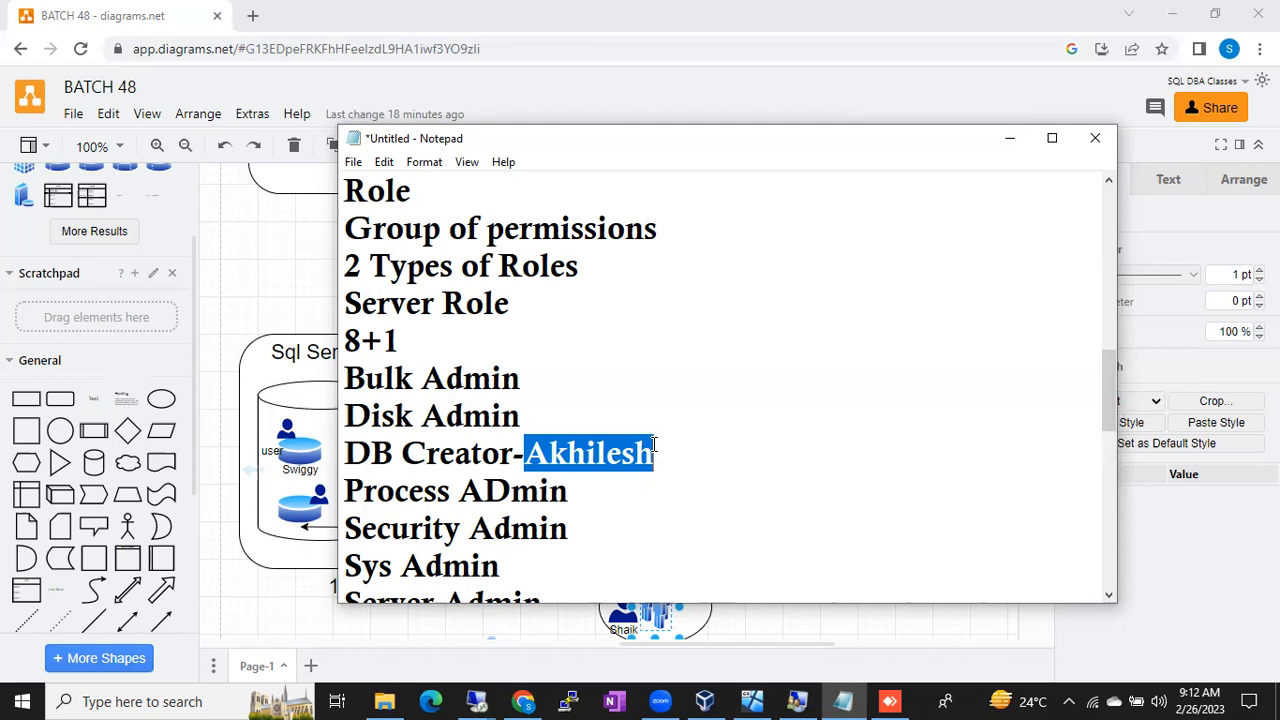
{"action": "left_click_drag", "start_coordinate": [346, 453], "coordinate": [657, 453]}
{"action": "left_click_drag", "start_coordinate": [342, 455], "coordinate": [658, 455]}
{"action": "left_click_drag", "start_coordinate": [353, 458], "coordinate": [507, 458]}
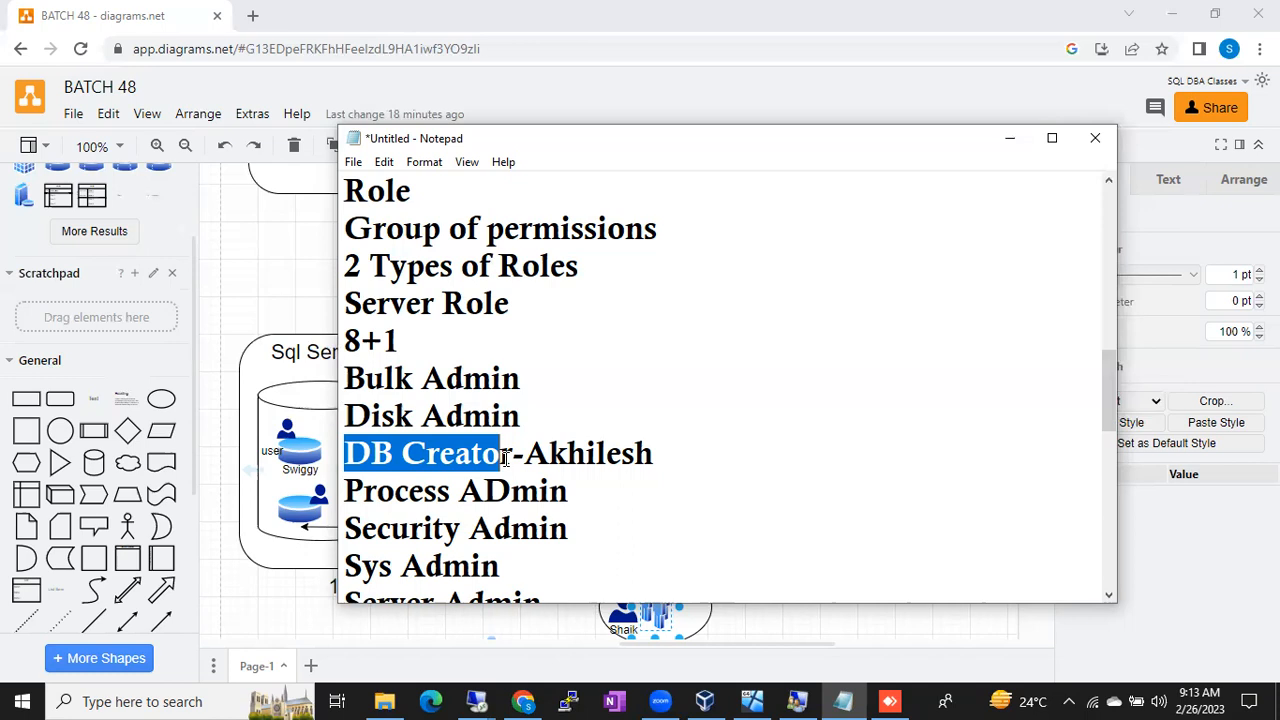
{"action": "left_click", "coordinate": [476, 701]}
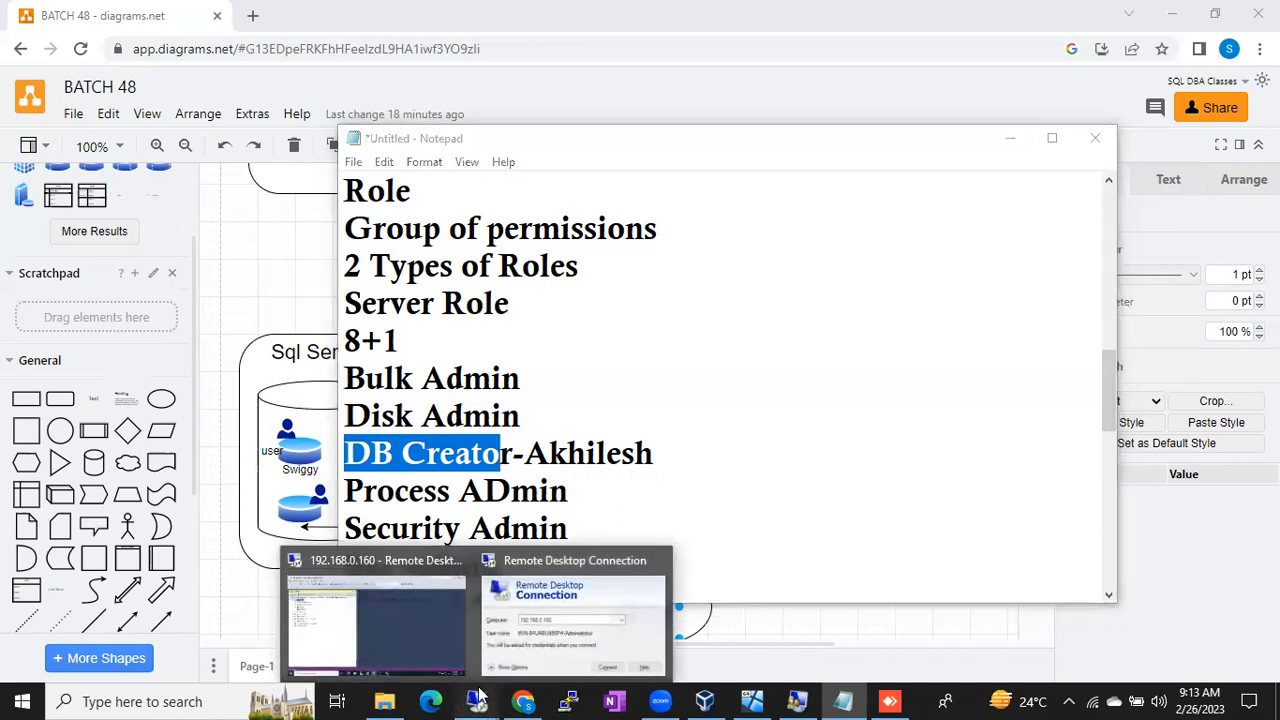
Step: Bring the Remote Desktop session's SQLQuery1.sql window to the front
{"action": "left_click", "coordinate": [401, 636]}
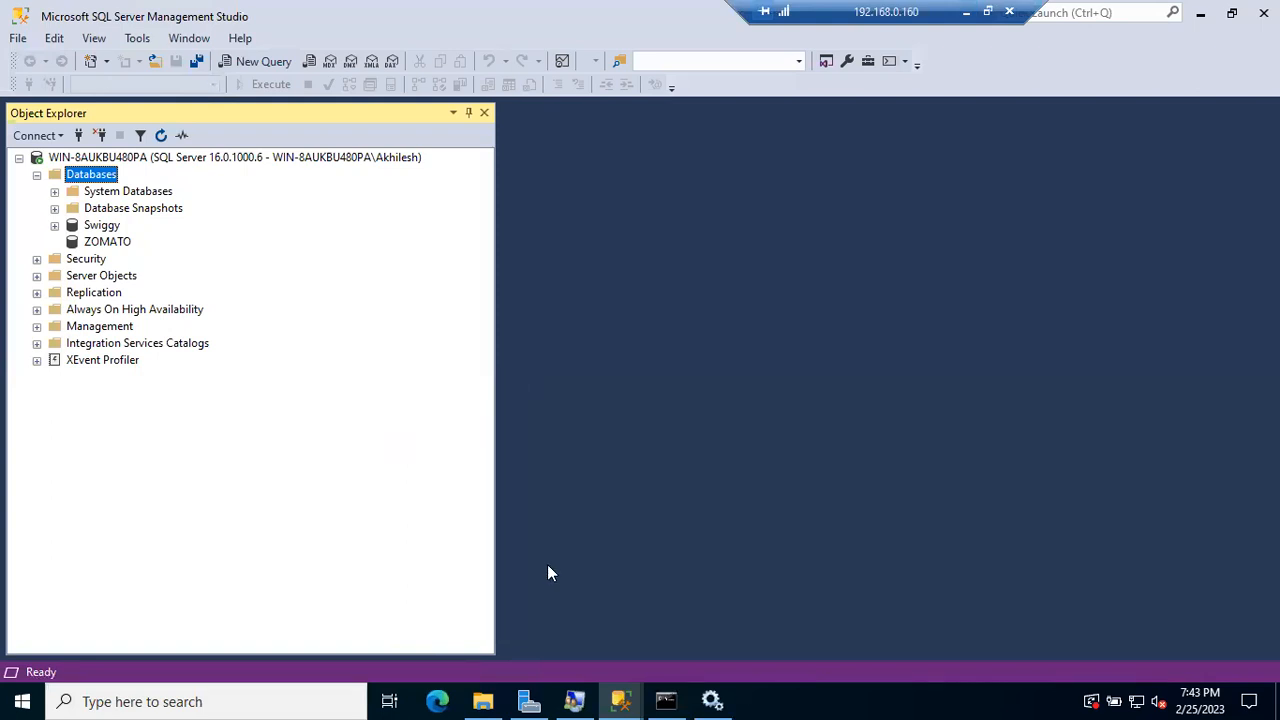
{"action": "left_click", "coordinate": [620, 701]}
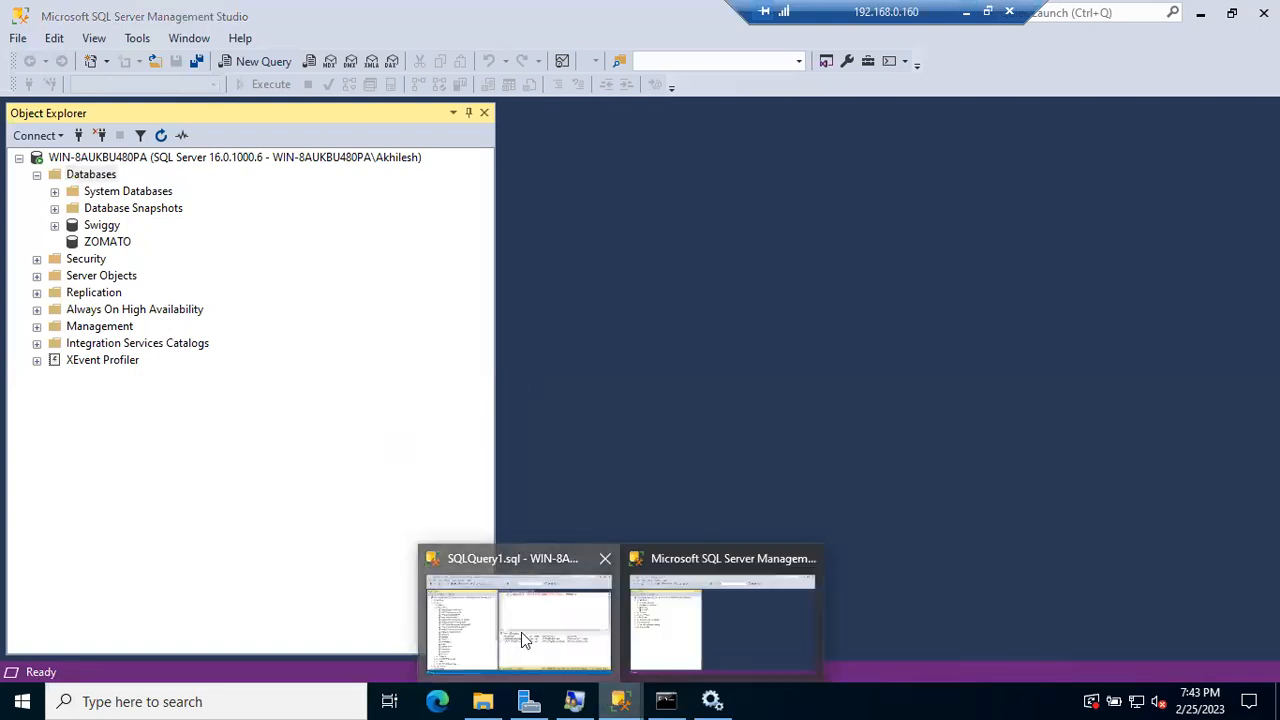
{"action": "left_click", "coordinate": [525, 638]}
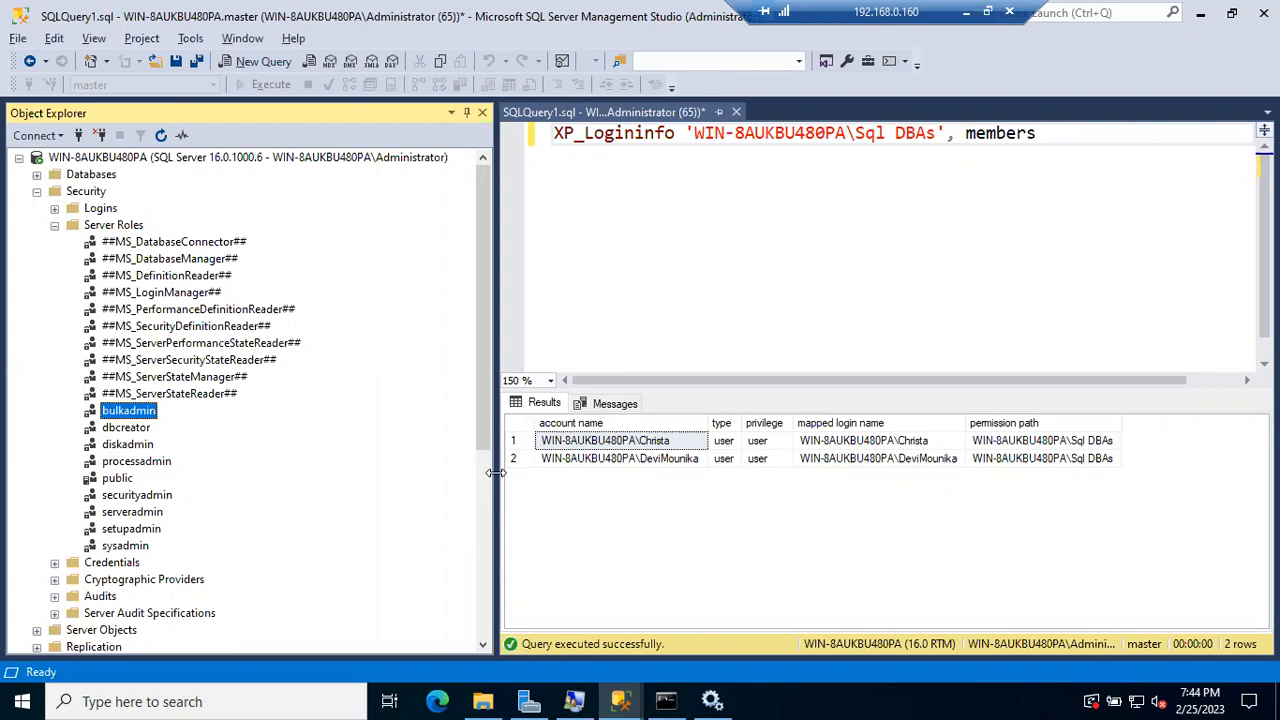
Step: Add a new empty line below the login-info query on line 1
{"action": "left_click", "coordinate": [1093, 124]}
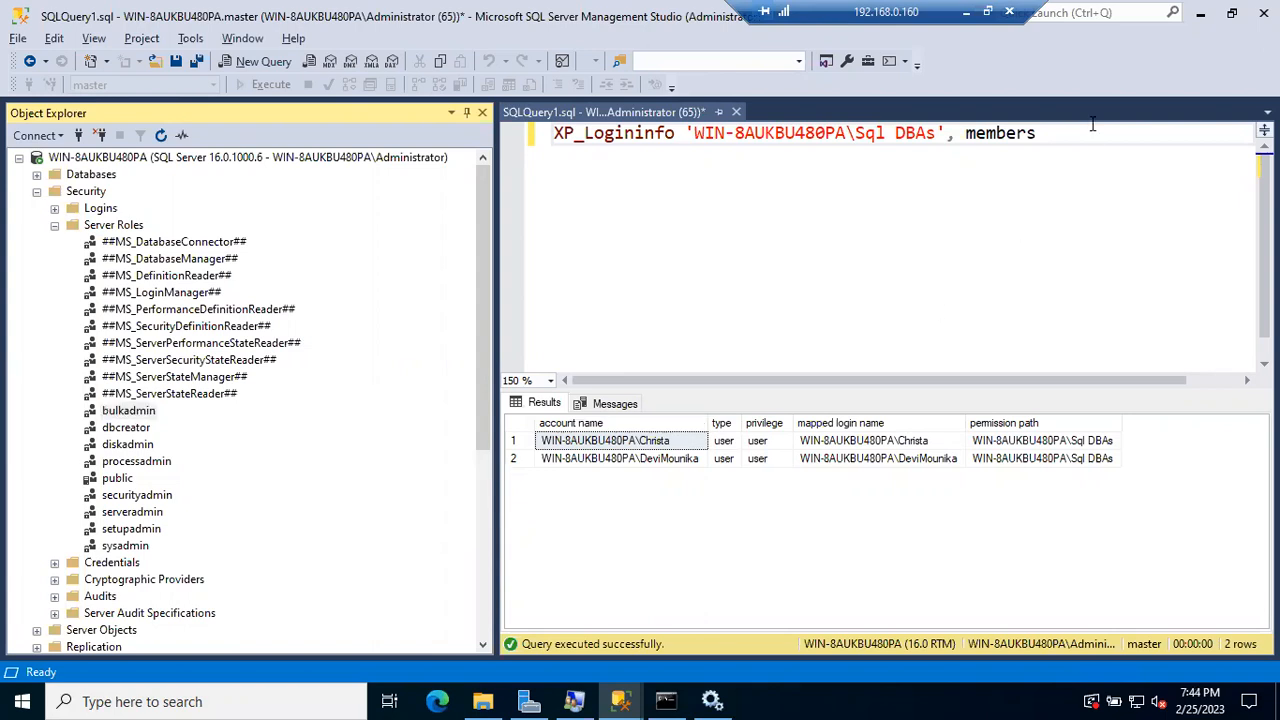
{"action": "left_click_drag", "start_coordinate": [1093, 124], "coordinate": [794, 137]}
{"action": "left_click", "coordinate": [1049, 134]}
{"action": "key", "text": "Return"}
{"action": "key", "text": "Return"}
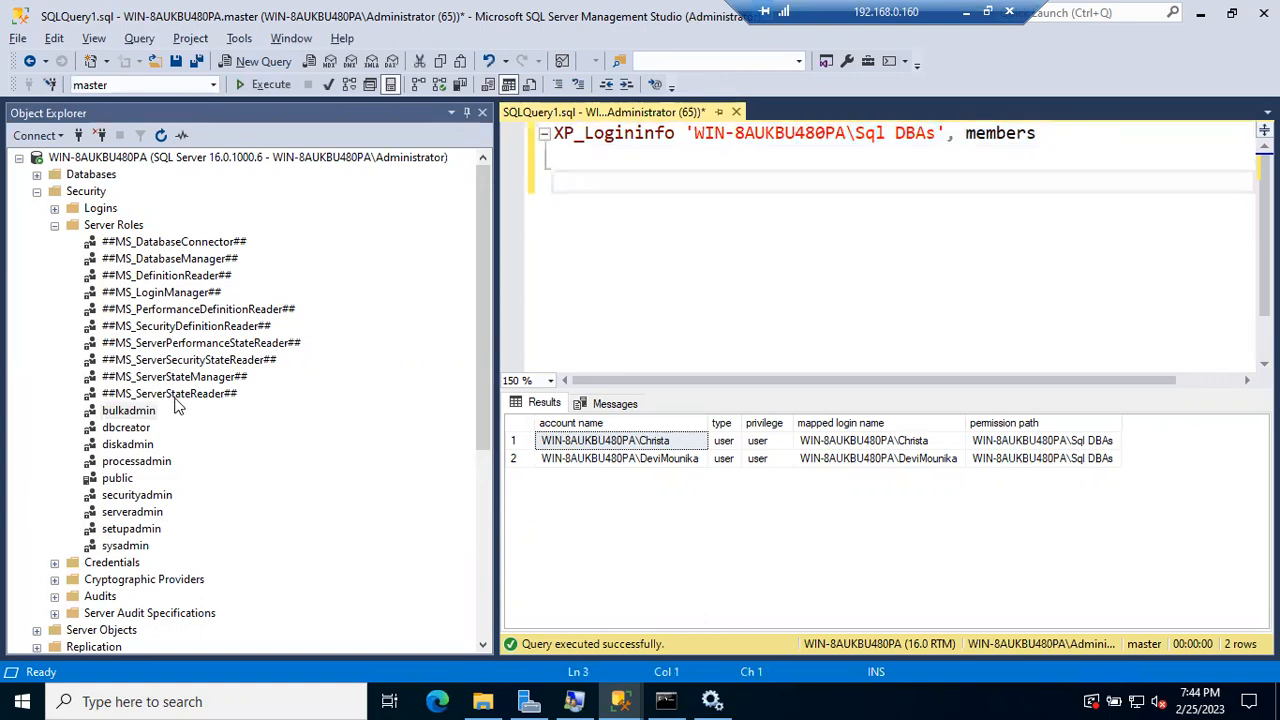
{"action": "left_click", "coordinate": [135, 411]}
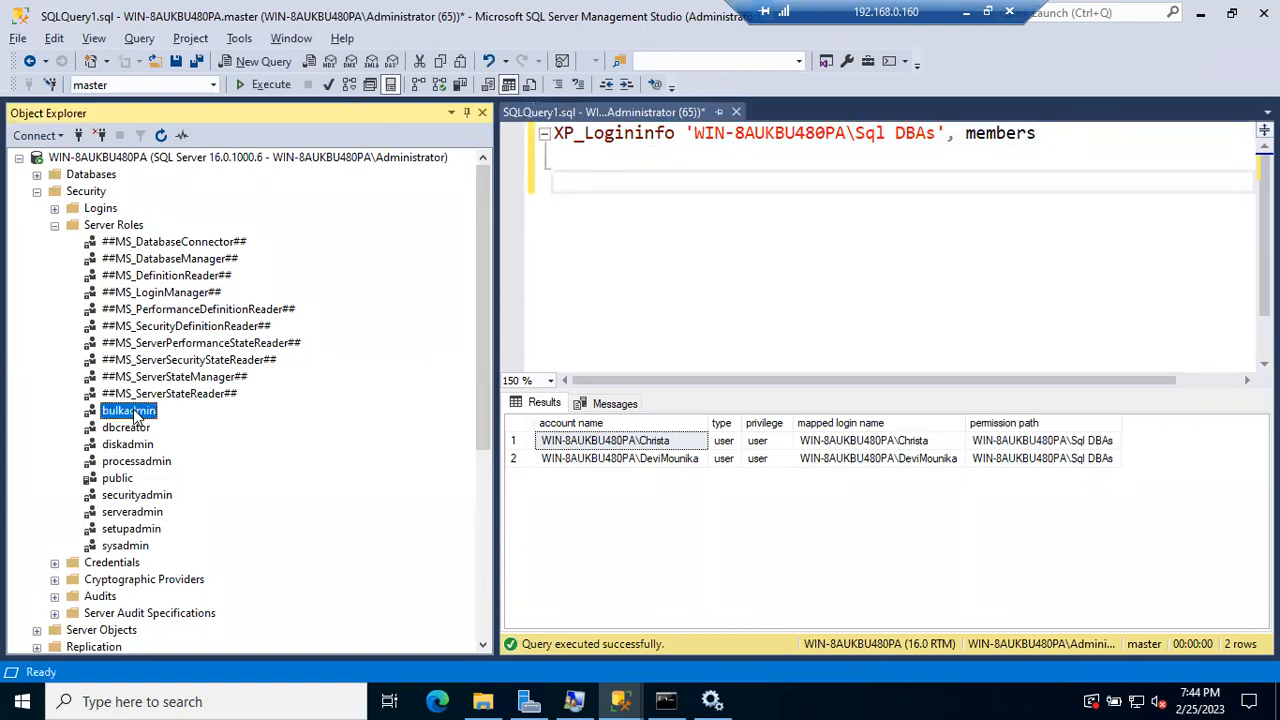
Step: Type sp_srvrolepermission on the empty query line
{"action": "left_click", "coordinate": [558, 193]}
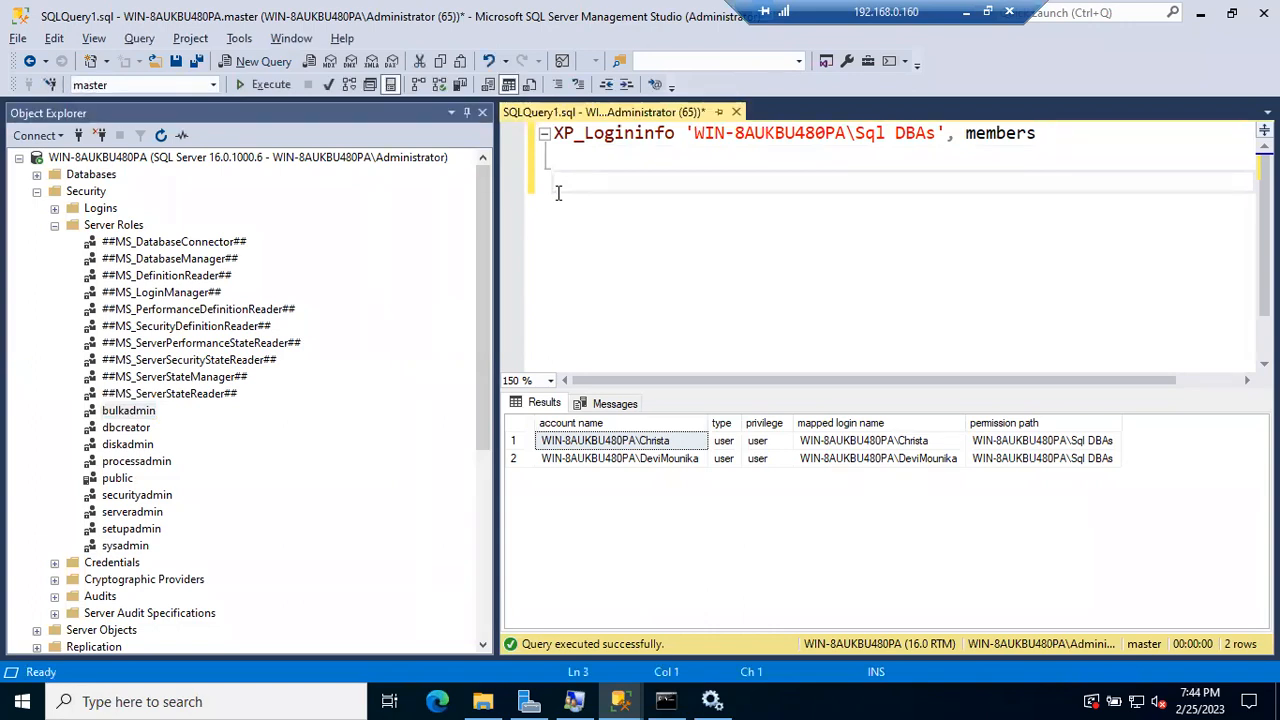
{"action": "type", "text": "X"}
{"action": "key", "text": "BackSpace"}
{"action": "type", "text": "XP"}
{"action": "key", "text": "BackSpace"}
{"action": "key", "text": "BackSpace"}
{"action": "type", "text": "sp_srvrolepe"}
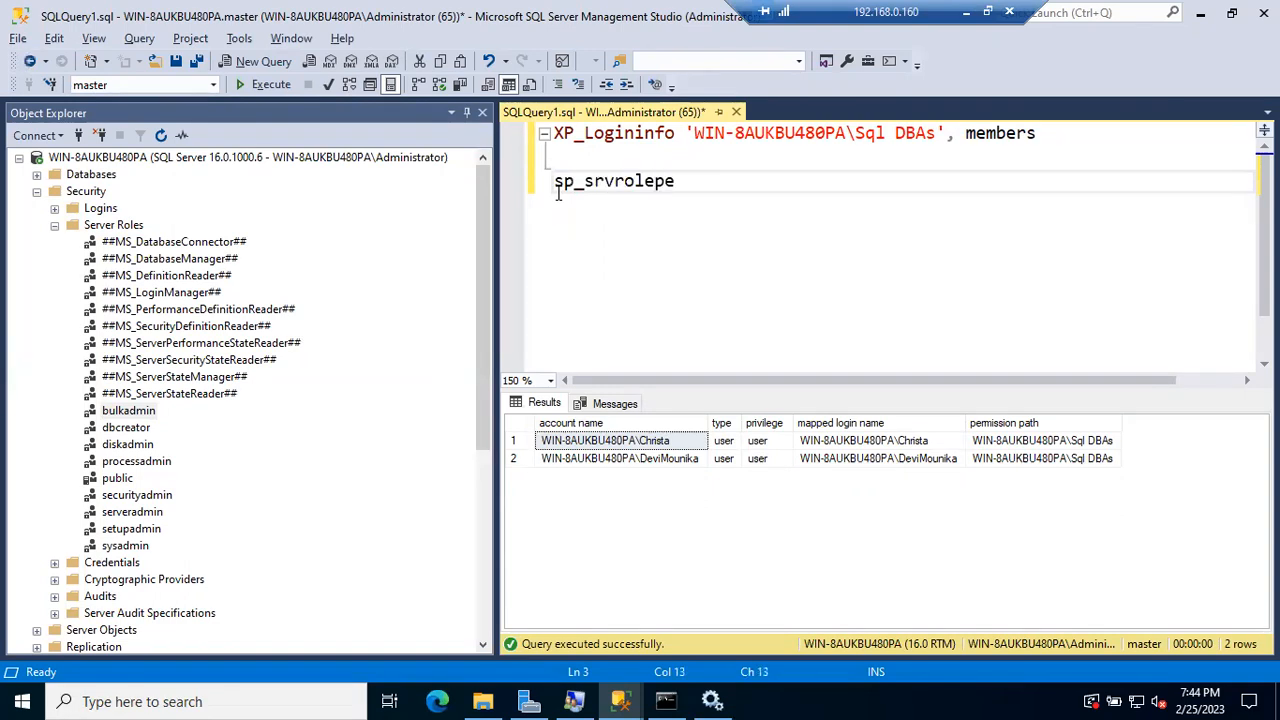
{"action": "type", "text": "rmission"}
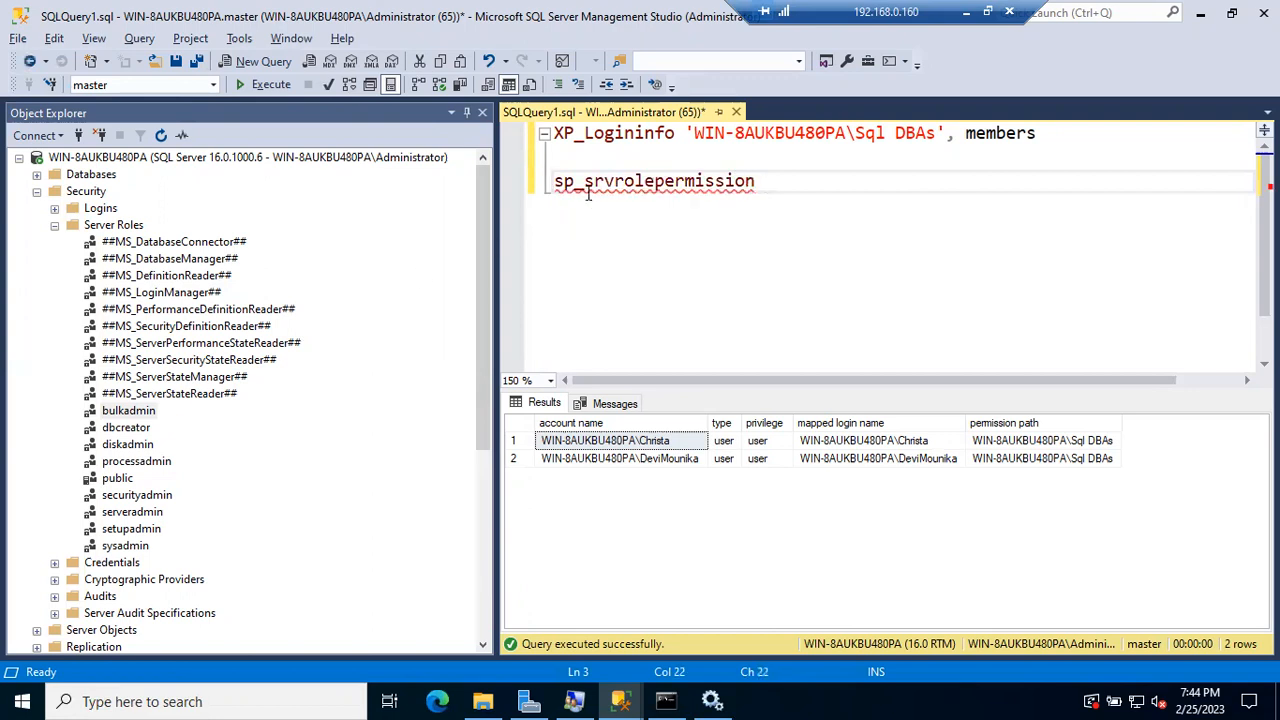
{"action": "left_click_drag", "start_coordinate": [584, 181], "coordinate": [652, 181]}
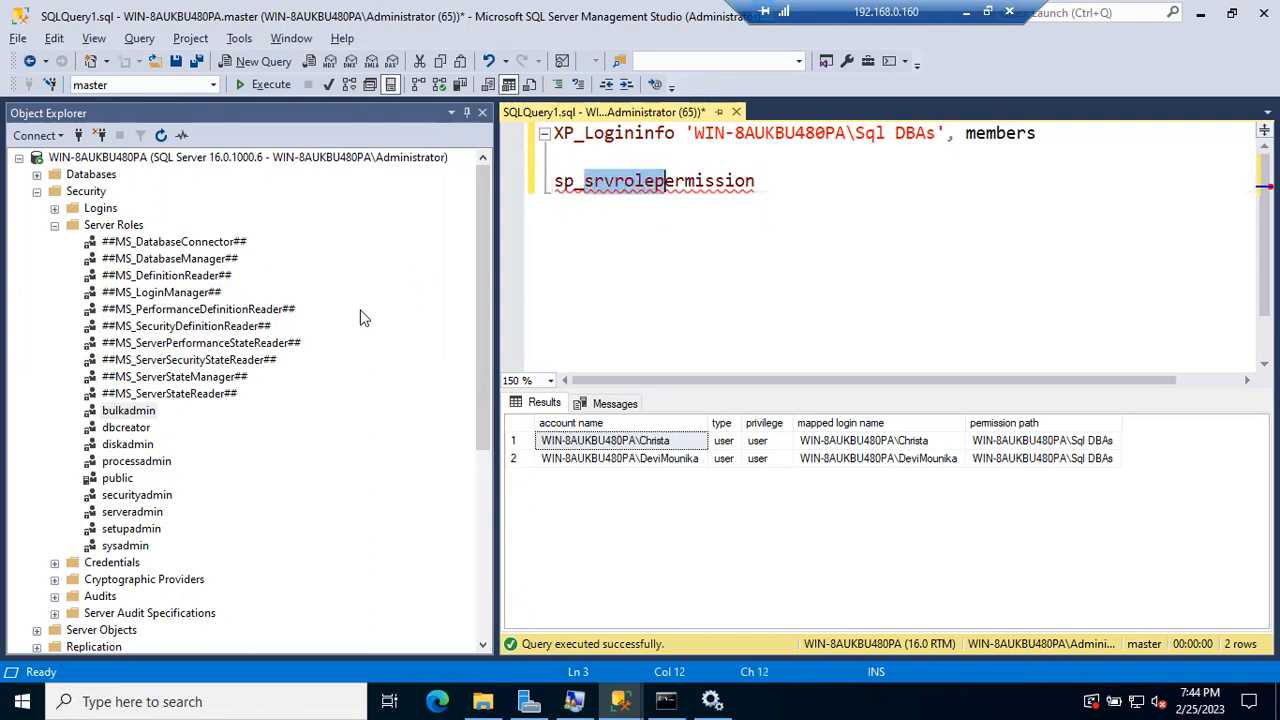
Step: Drag in [bulkadmin] as its argument and run it, returning Add member to bulkadmin and BULK INSERT
{"action": "left_click", "coordinate": [137, 416]}
{"action": "left_click", "coordinate": [124, 411]}
{"action": "left_click_drag", "start_coordinate": [125, 411], "coordinate": [420, 330]}
{"action": "left_click", "coordinate": [420, 330]}
{"action": "left_click_drag", "start_coordinate": [140, 418], "coordinate": [770, 212]}
{"action": "left_click", "coordinate": [822, 198]}
{"action": "left_click_drag", "start_coordinate": [890, 180], "coordinate": [505, 188]}
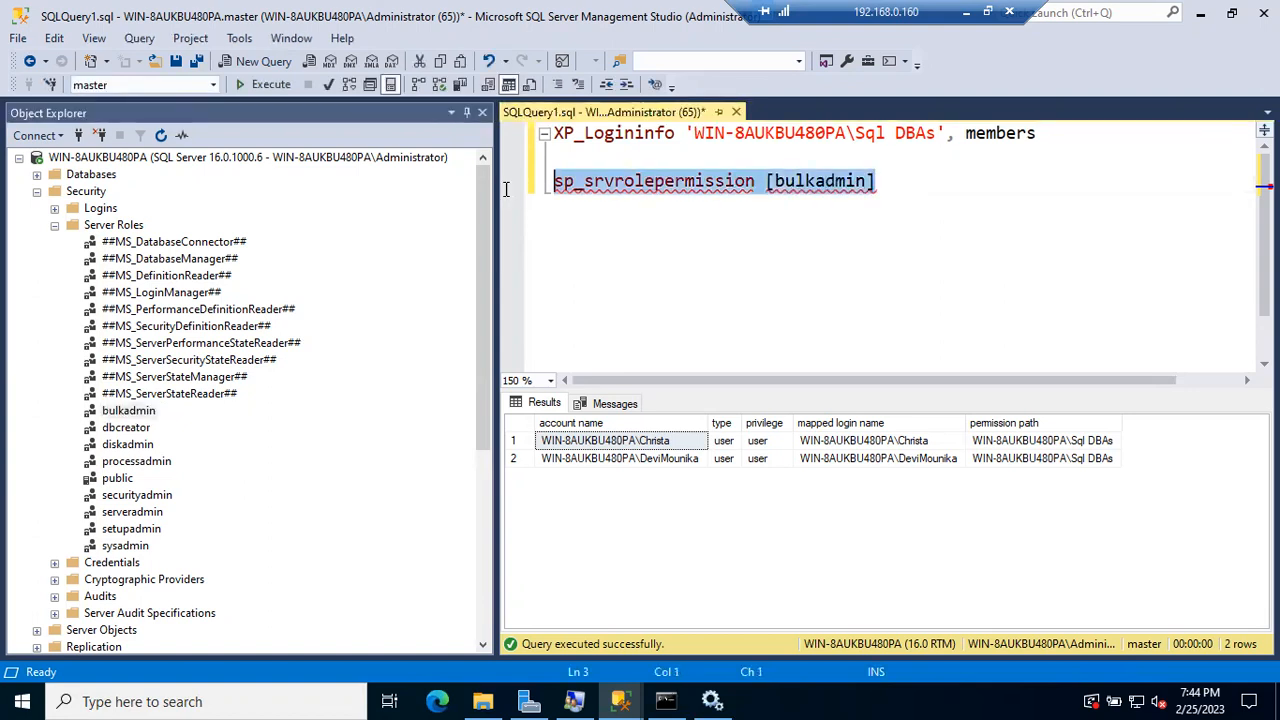
{"action": "key", "text": "F5"}
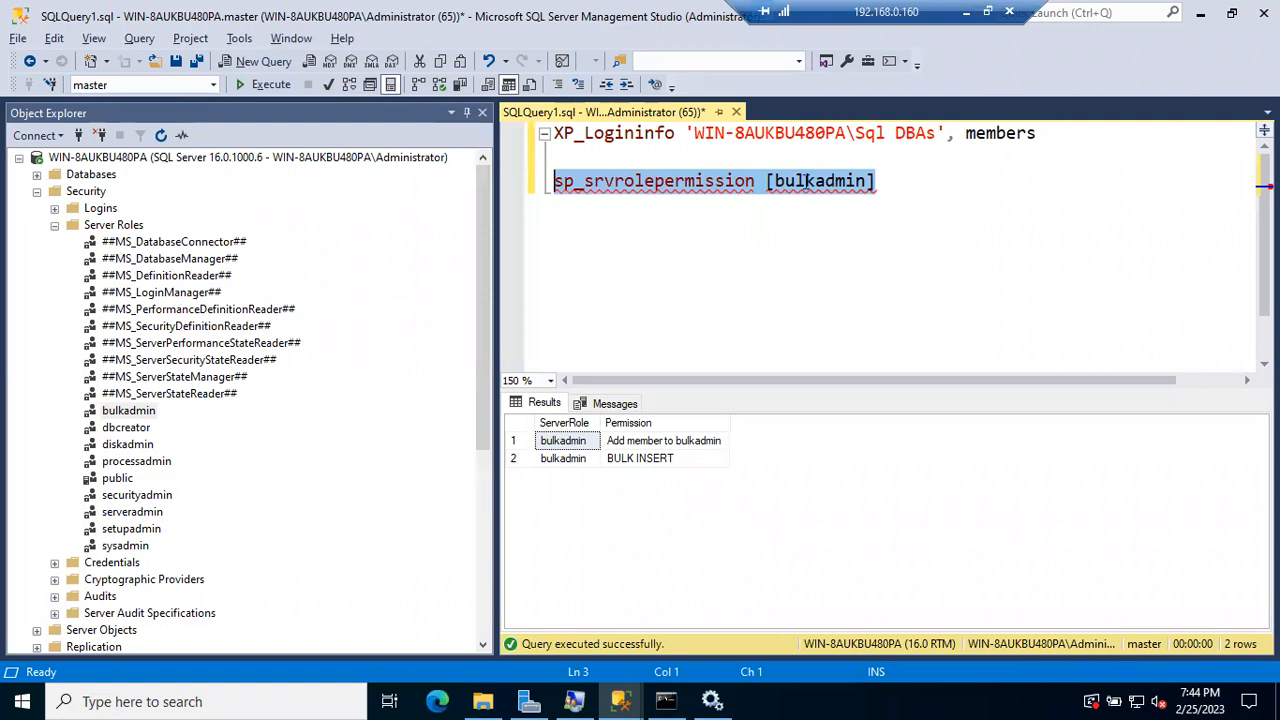
{"action": "left_click", "coordinate": [668, 446]}
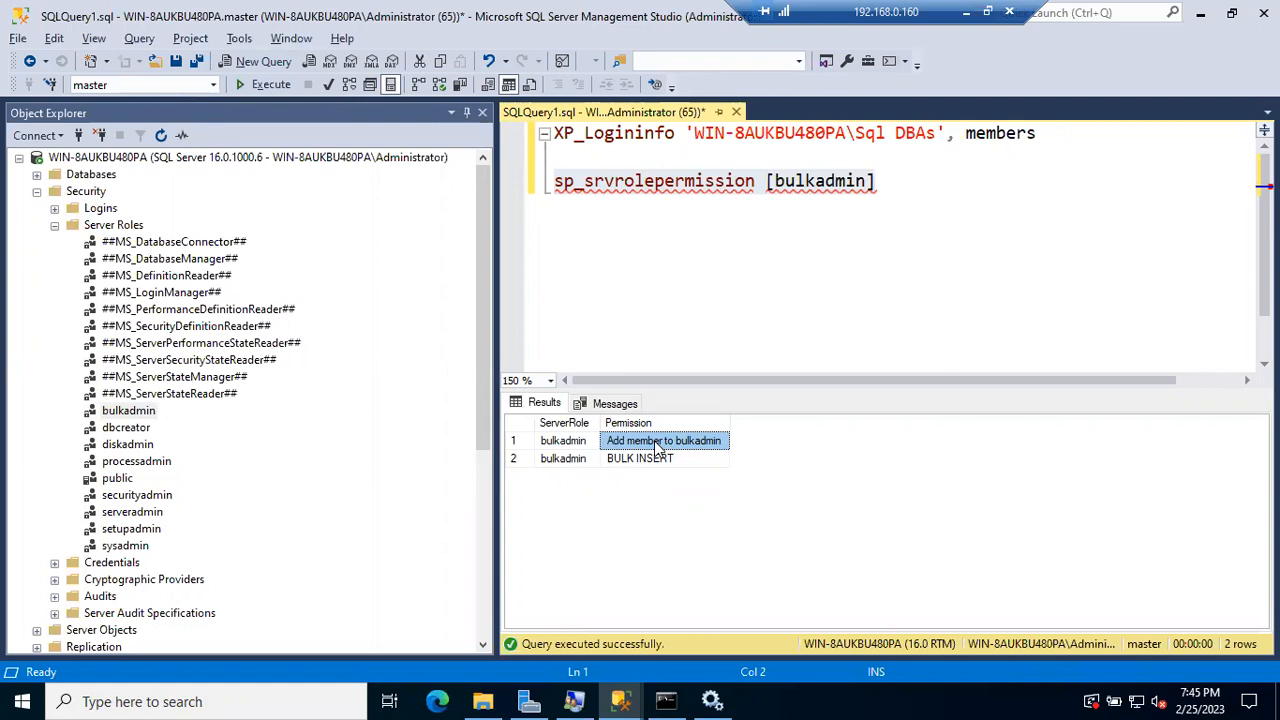
{"action": "left_click", "coordinate": [108, 430]}
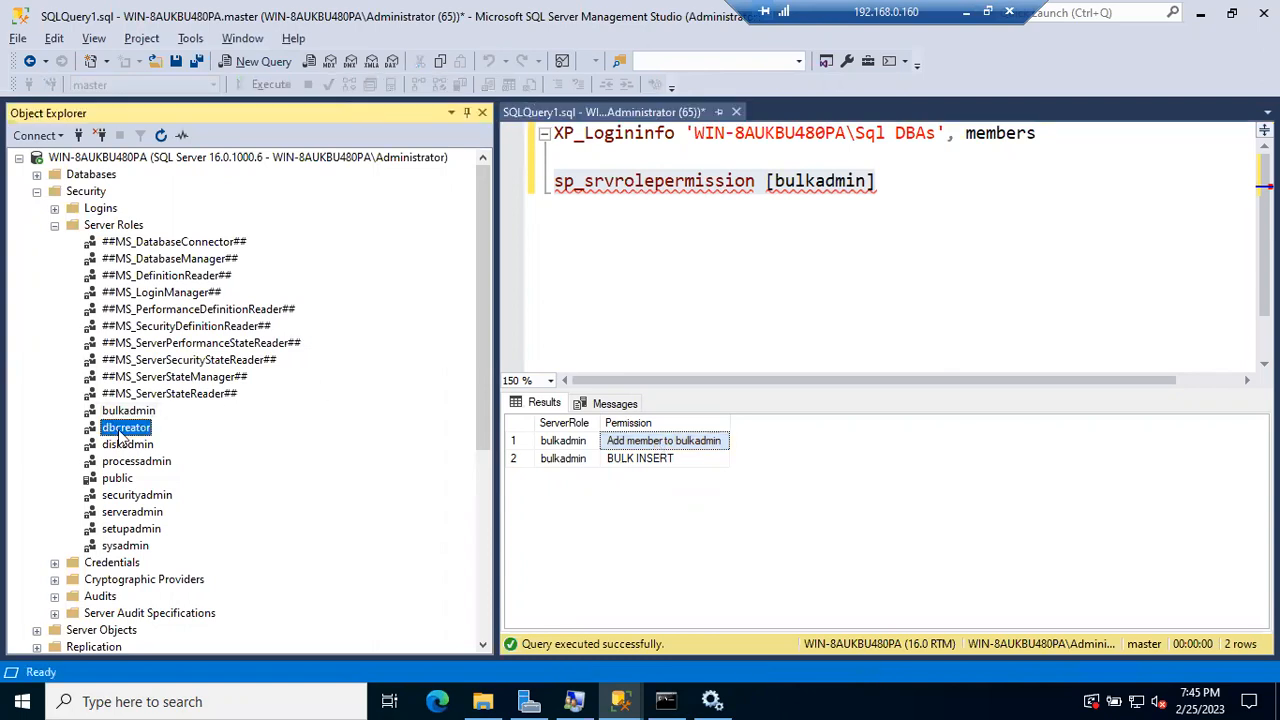
{"action": "left_click", "coordinate": [119, 450]}
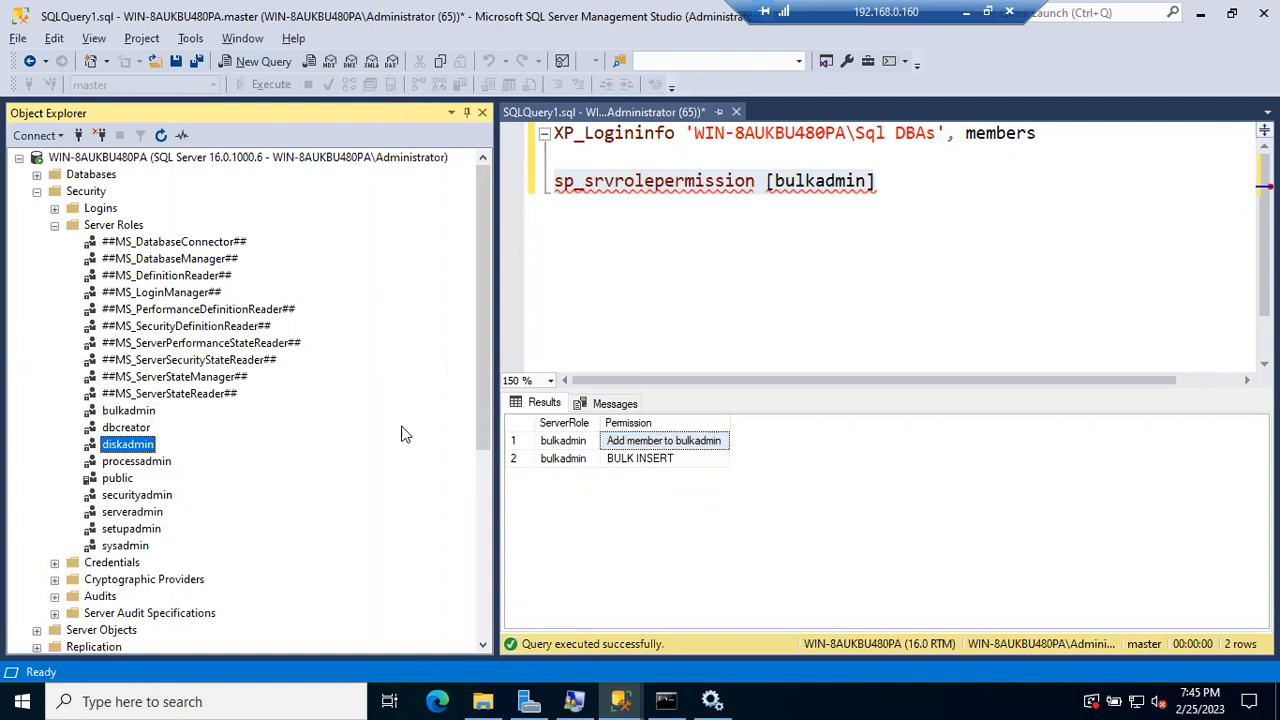
{"action": "left_click", "coordinate": [645, 445]}
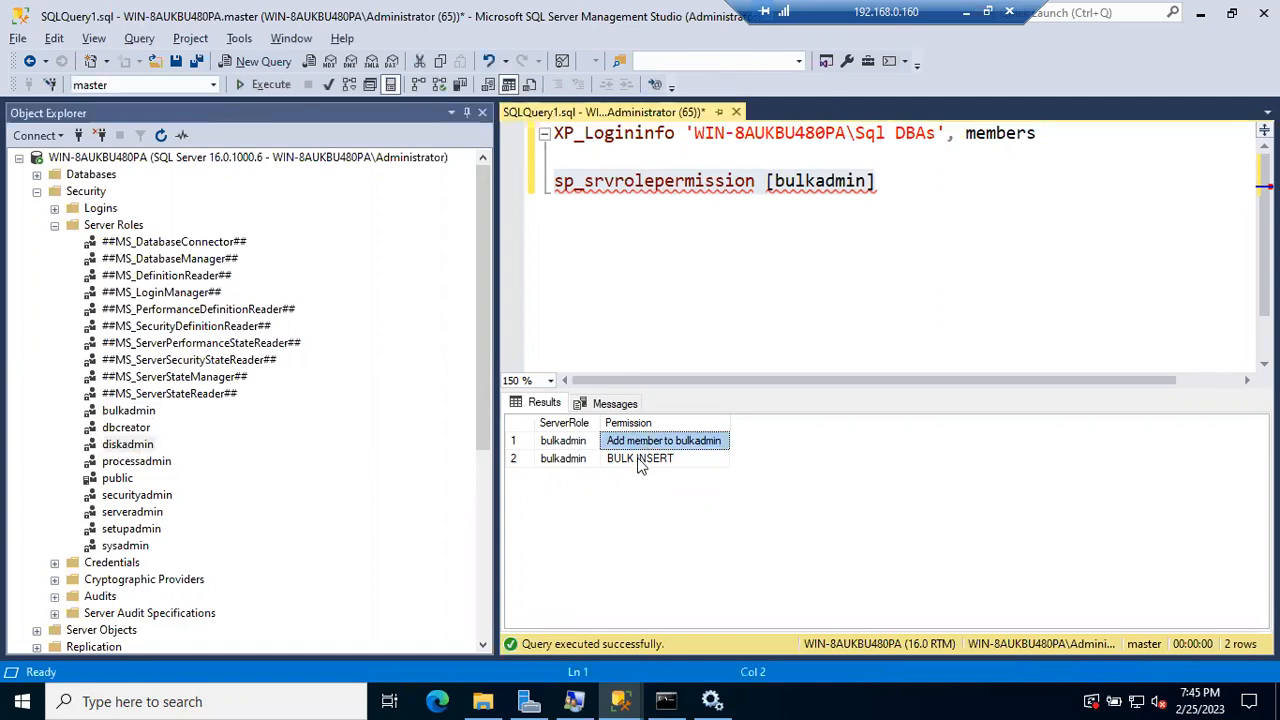
{"action": "left_click", "coordinate": [640, 465]}
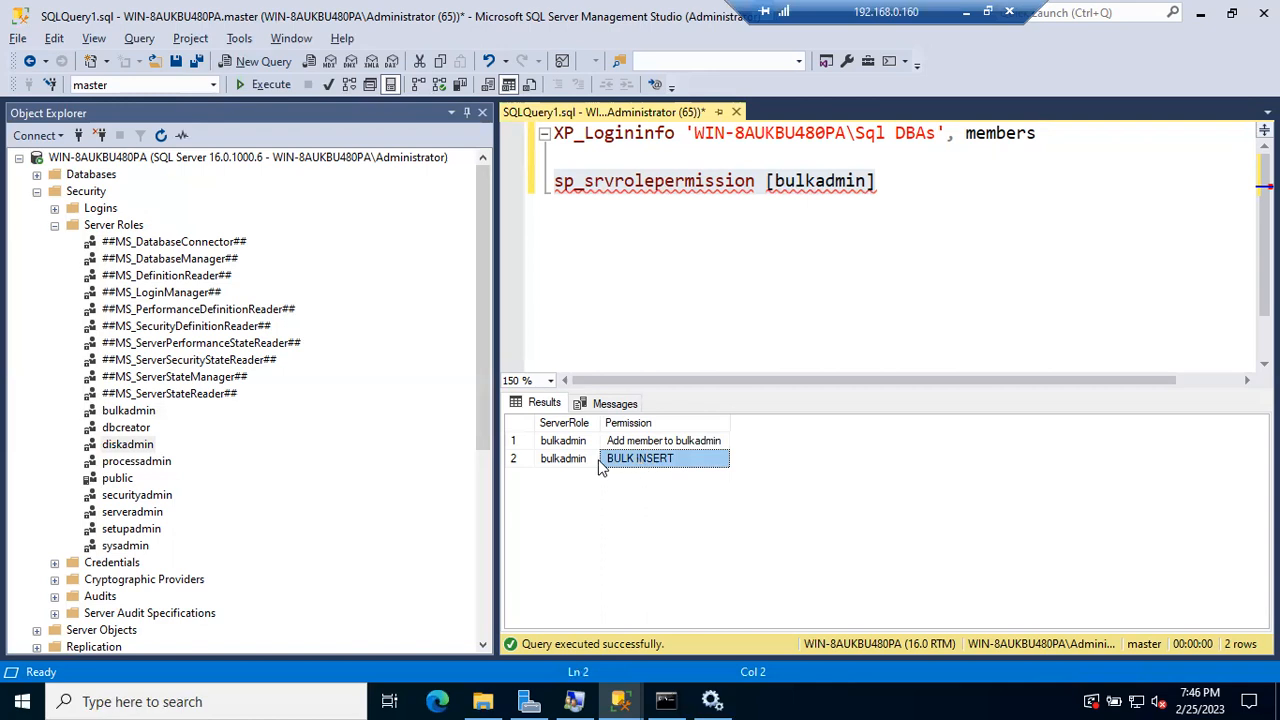
Step: Collapse the first server's Server Roles, Logins and Security folders
{"action": "left_click", "coordinate": [55, 226]}
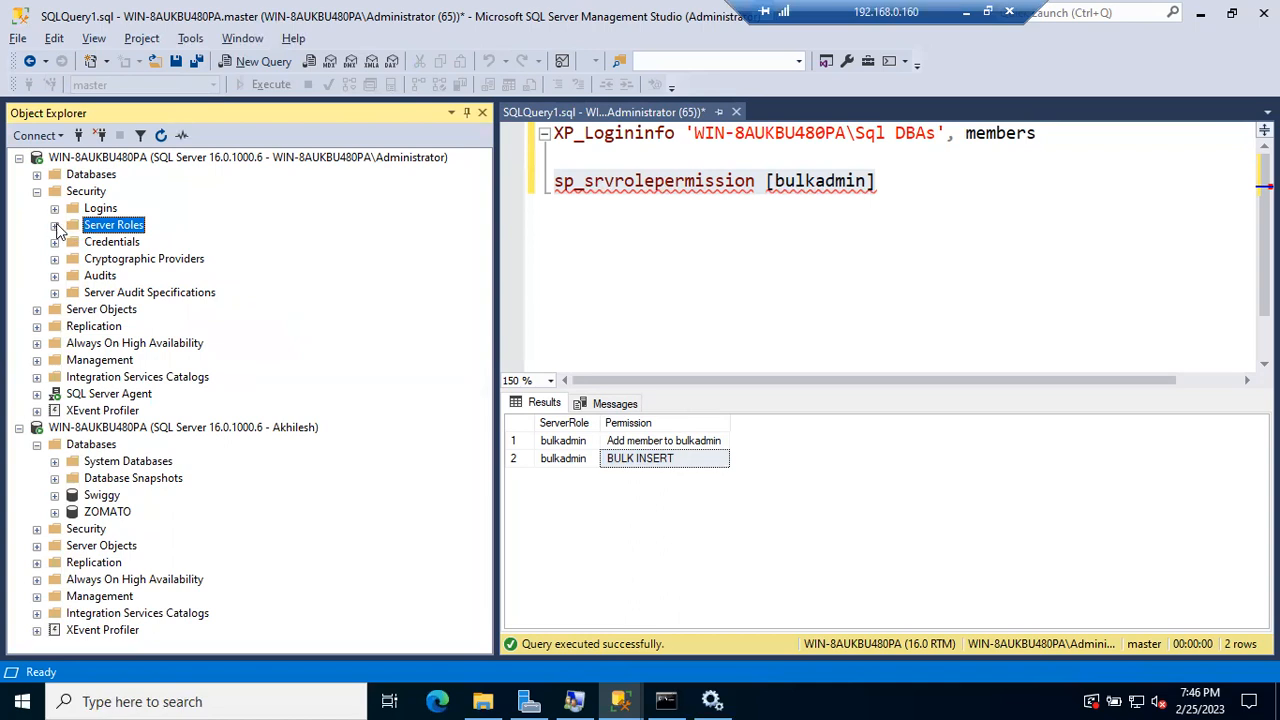
{"action": "left_click", "coordinate": [55, 226]}
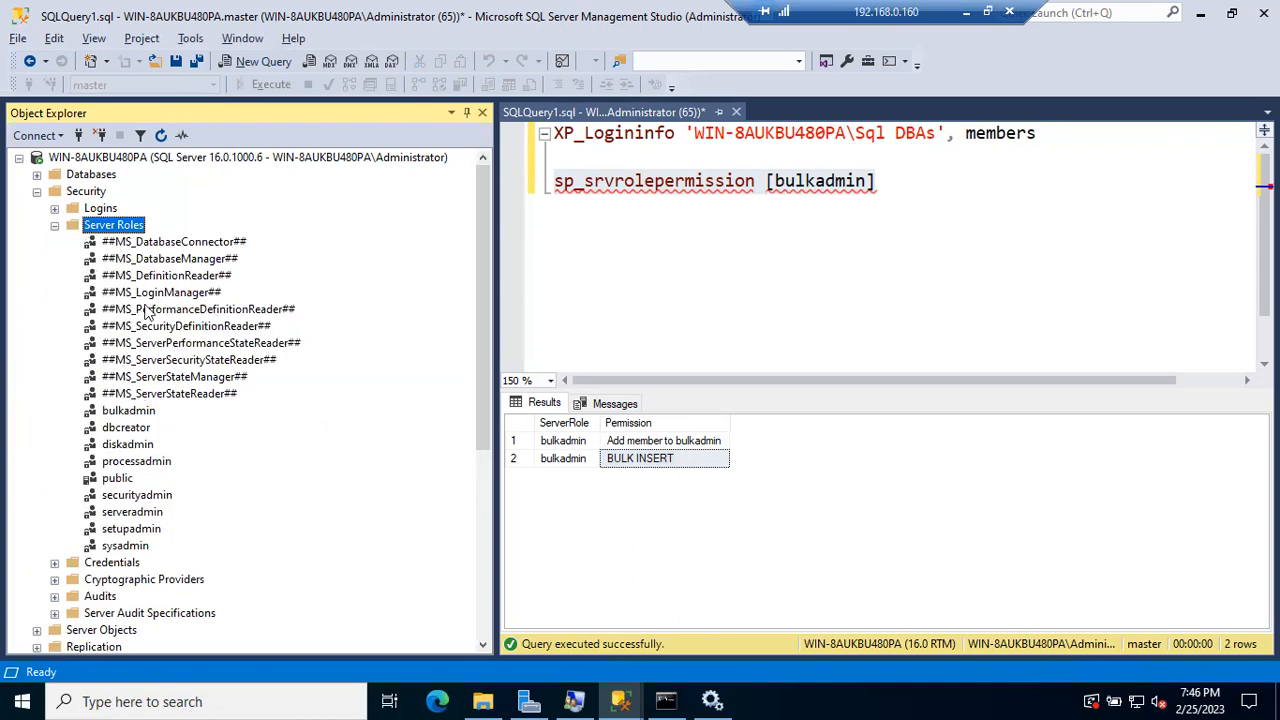
{"action": "left_click", "coordinate": [115, 158]}
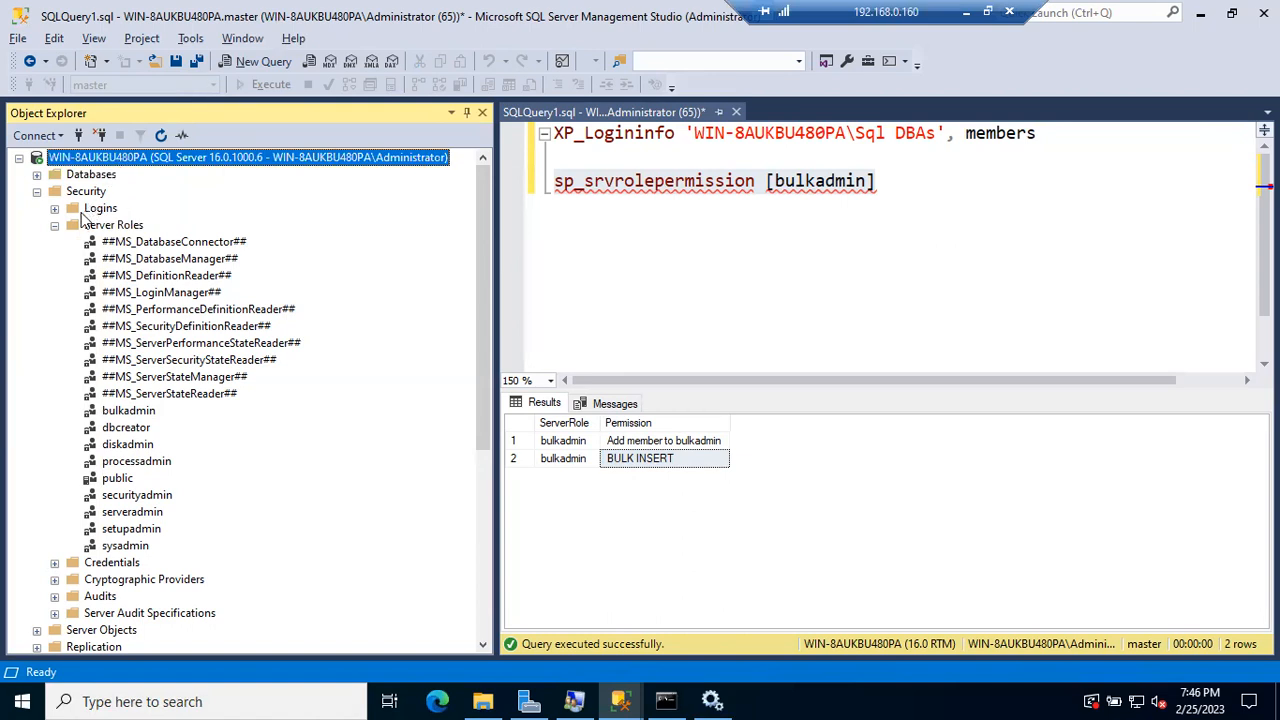
{"action": "left_click", "coordinate": [55, 225]}
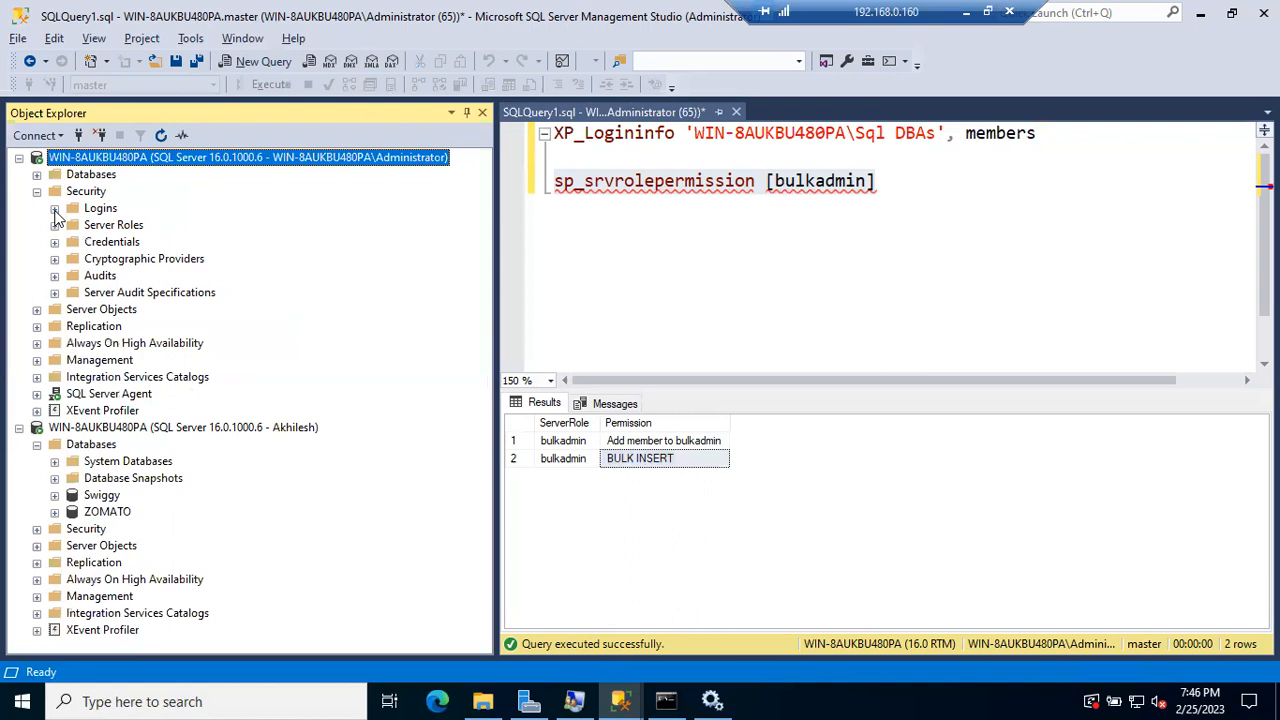
{"action": "left_click", "coordinate": [54, 208]}
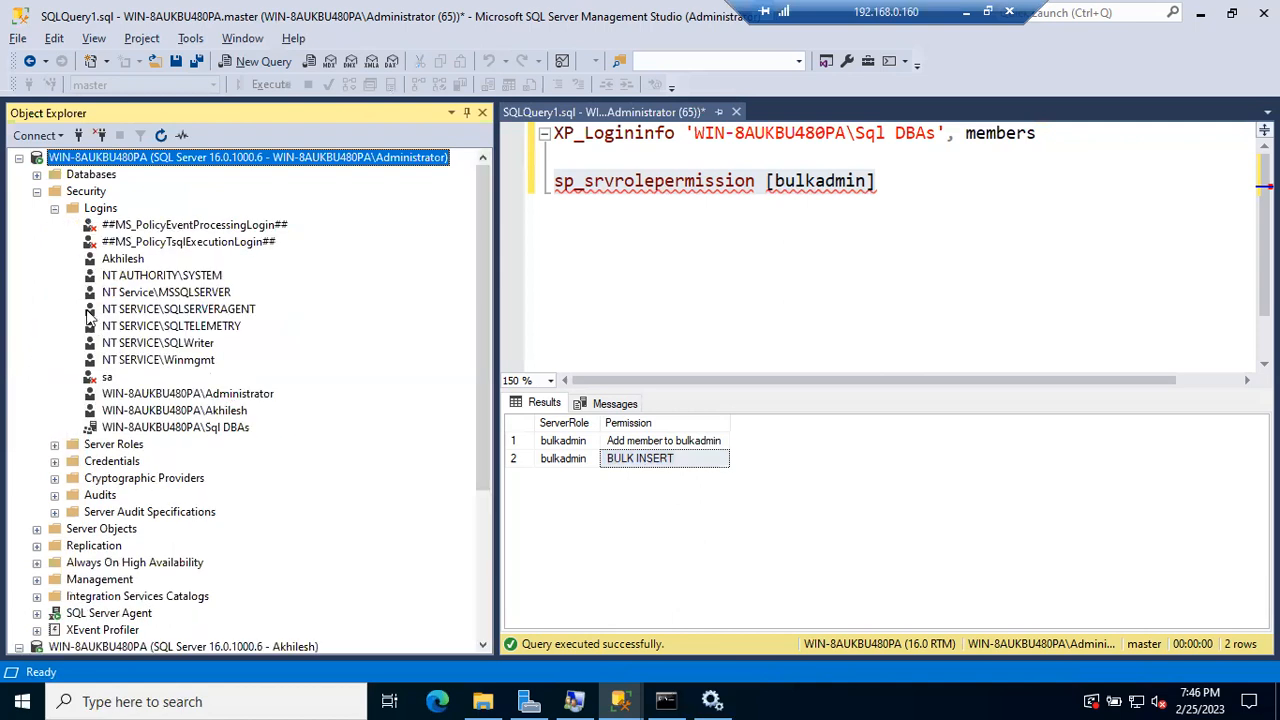
{"action": "left_click", "coordinate": [54, 208]}
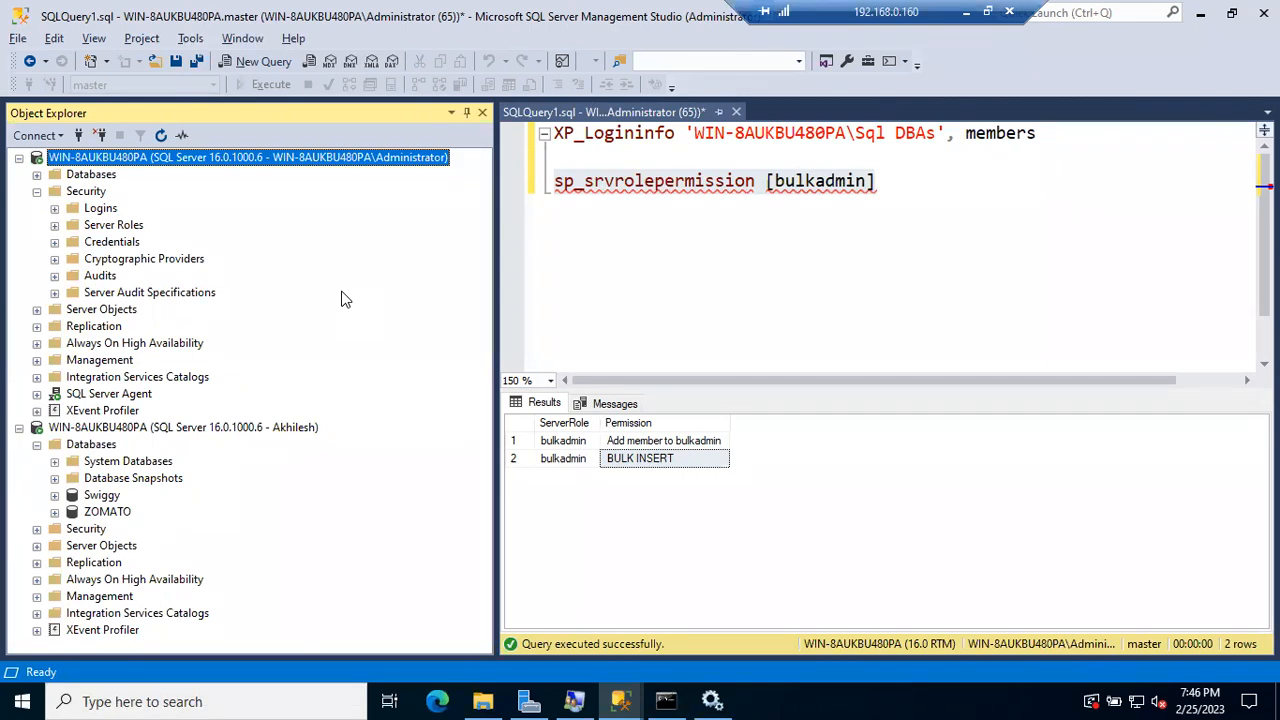
{"action": "left_click", "coordinate": [37, 191]}
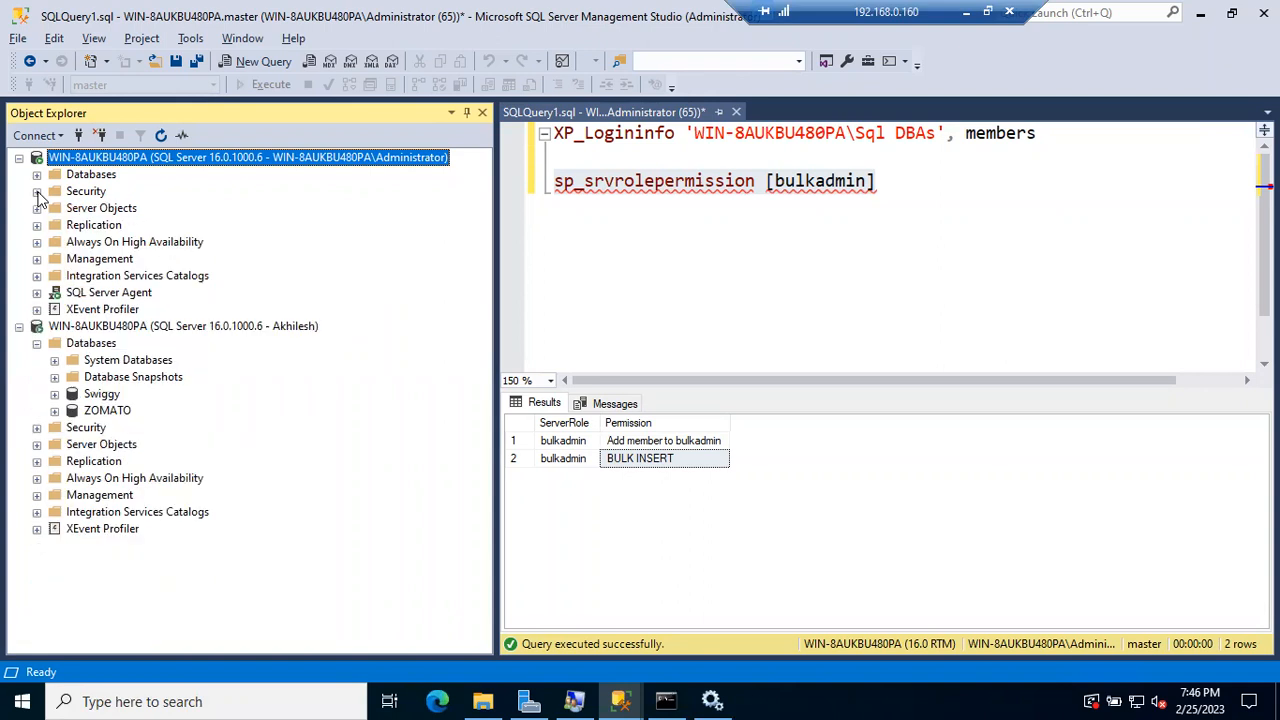
Step: Expand Swiggy > Security > Roles > Database Roles to review them, then collapse Swiggy
{"action": "left_click", "coordinate": [37, 174]}
{"action": "left_click", "coordinate": [55, 225]}
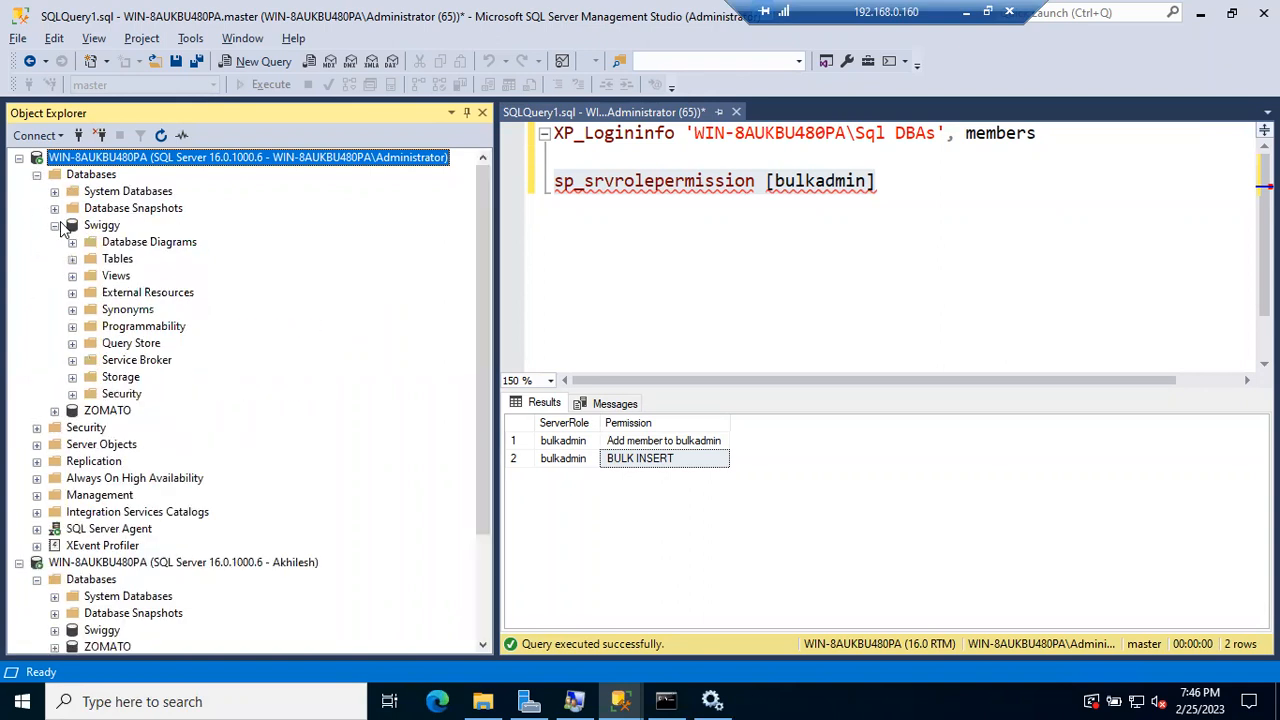
{"action": "left_click", "coordinate": [72, 394]}
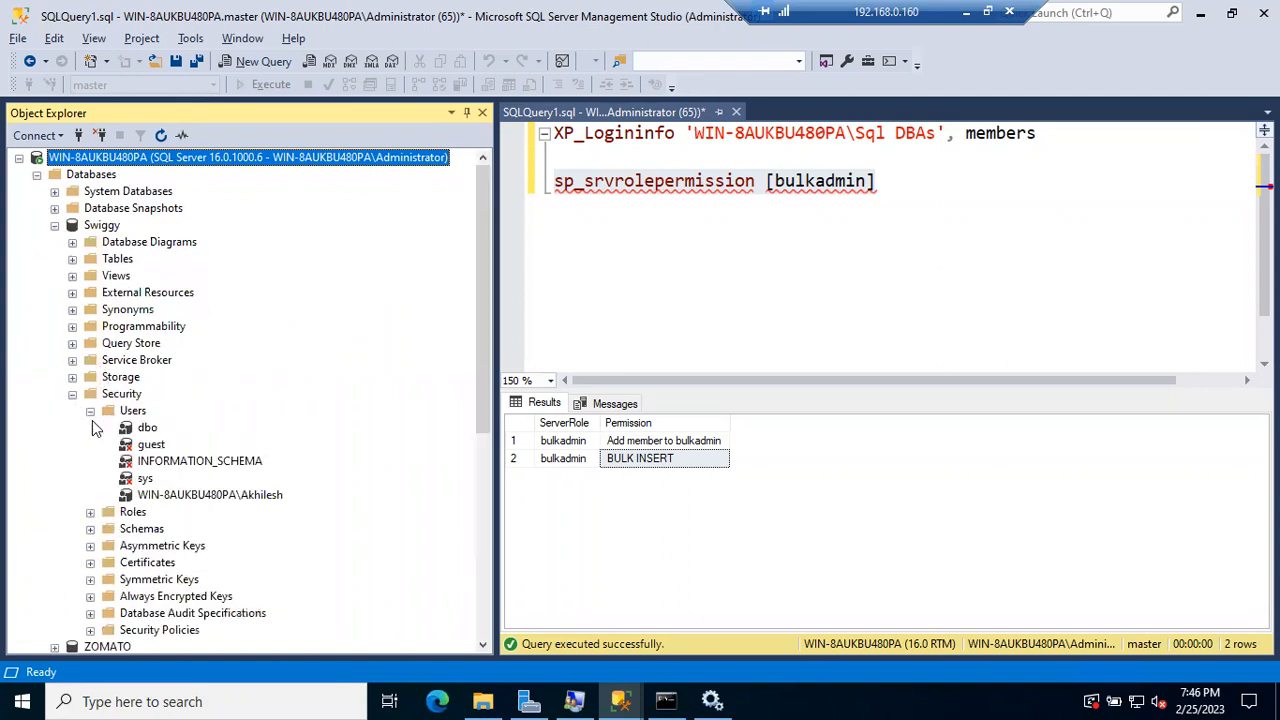
{"action": "left_click", "coordinate": [90, 411]}
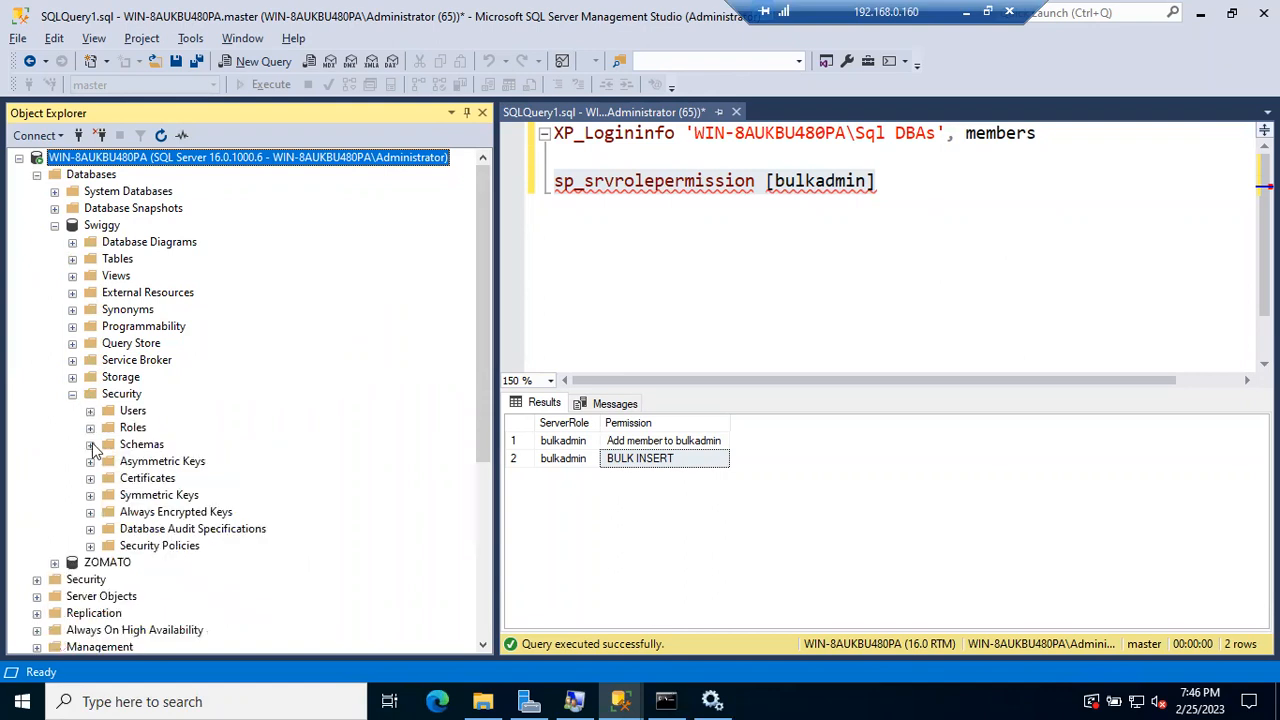
{"action": "left_click", "coordinate": [90, 427]}
{"action": "left_click", "coordinate": [108, 444]}
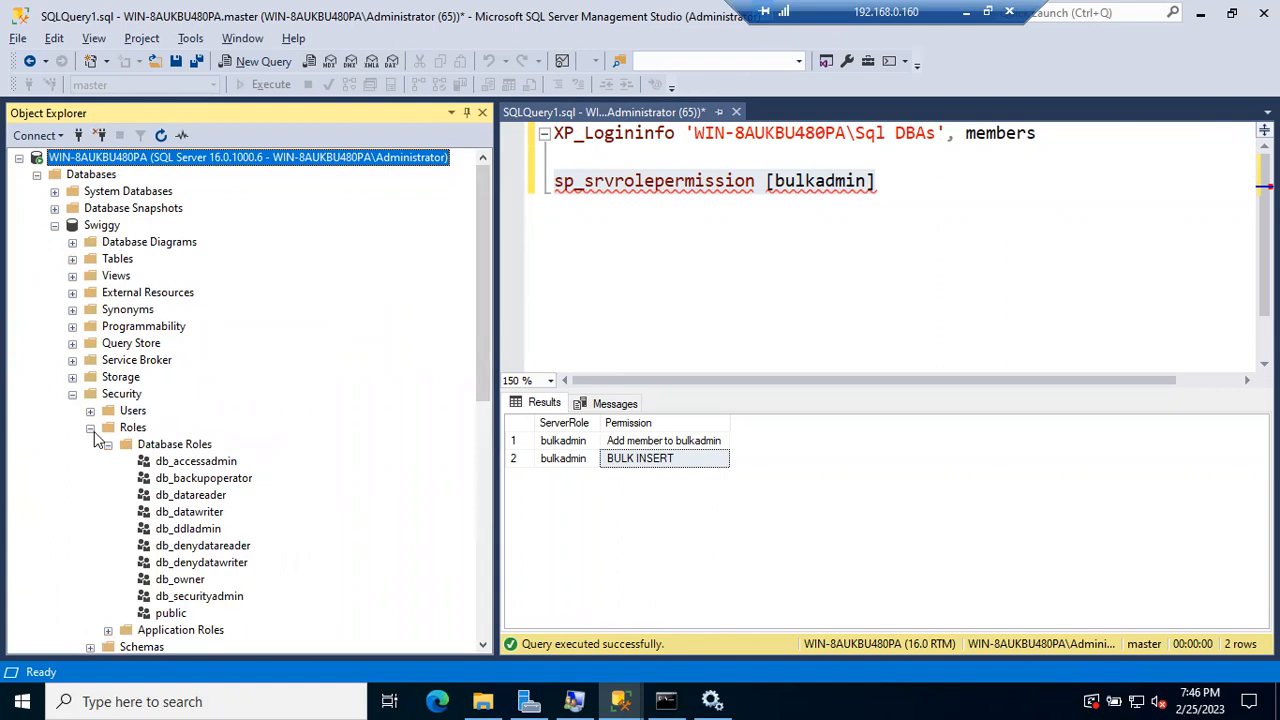
{"action": "left_click", "coordinate": [90, 427]}
{"action": "left_click", "coordinate": [72, 394]}
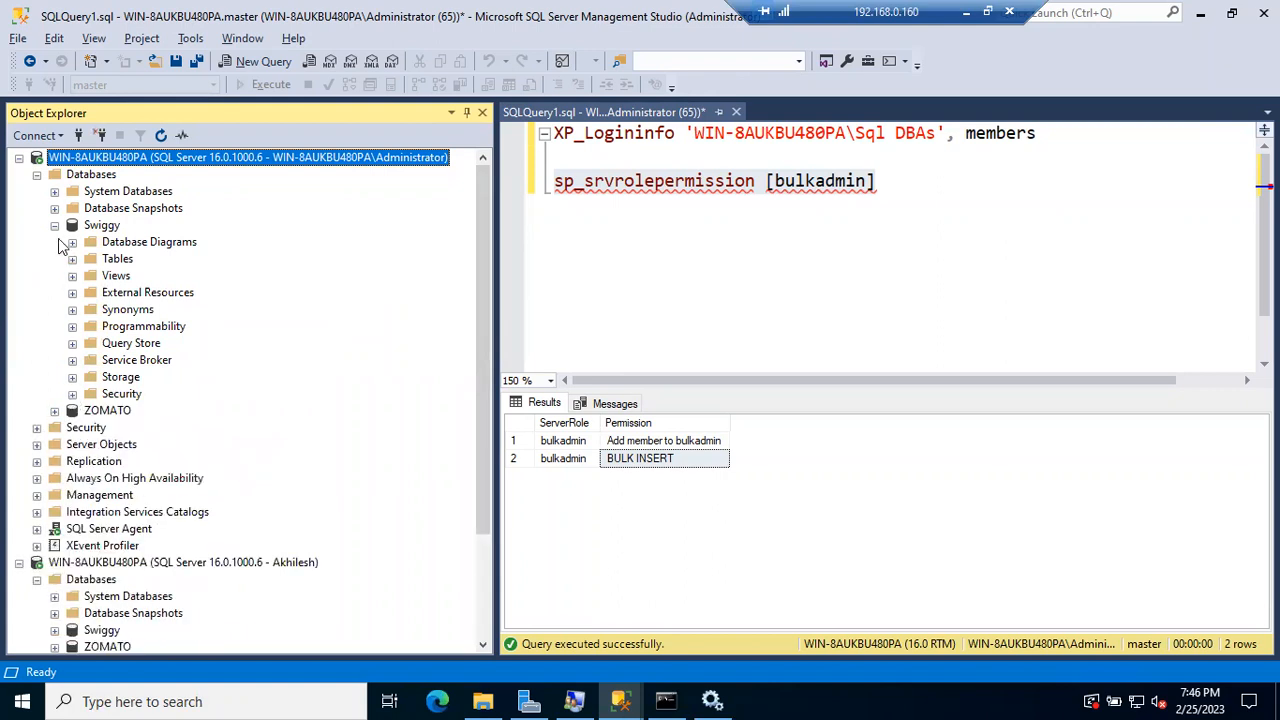
{"action": "left_click", "coordinate": [55, 226]}
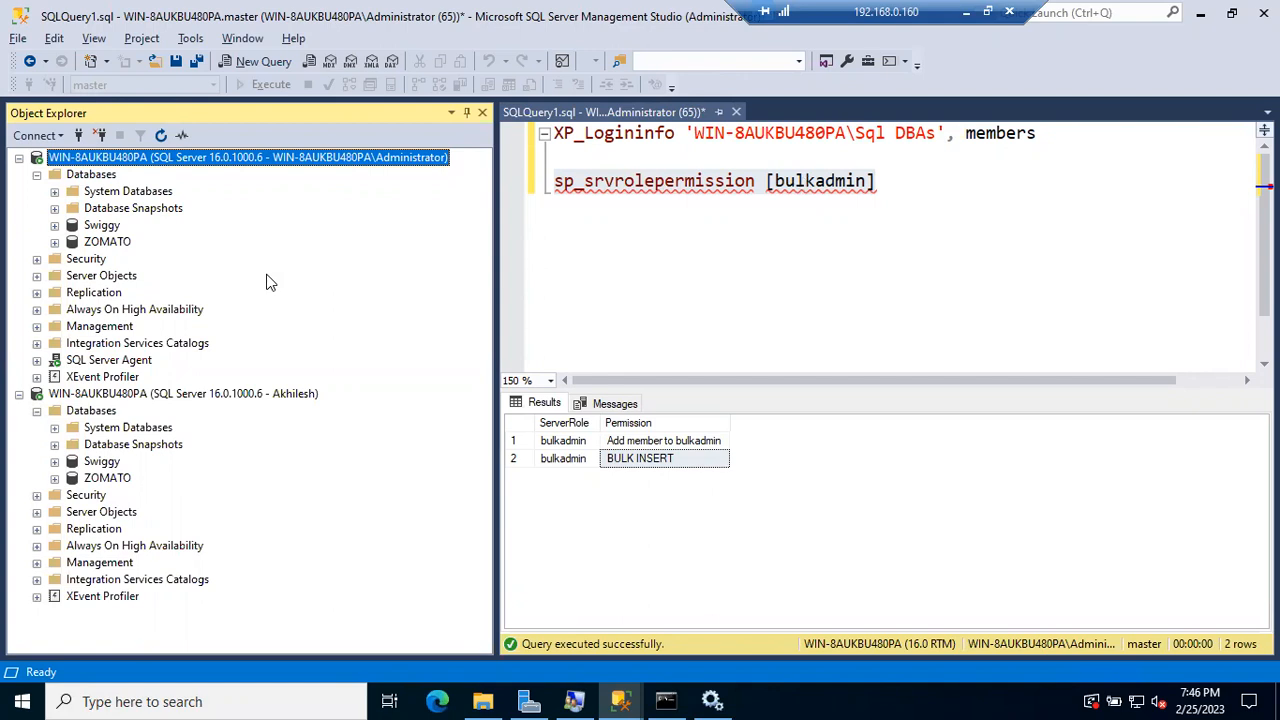
Step: Expand Security > Server Roles and select the dbcreator role
{"action": "left_click", "coordinate": [37, 259]}
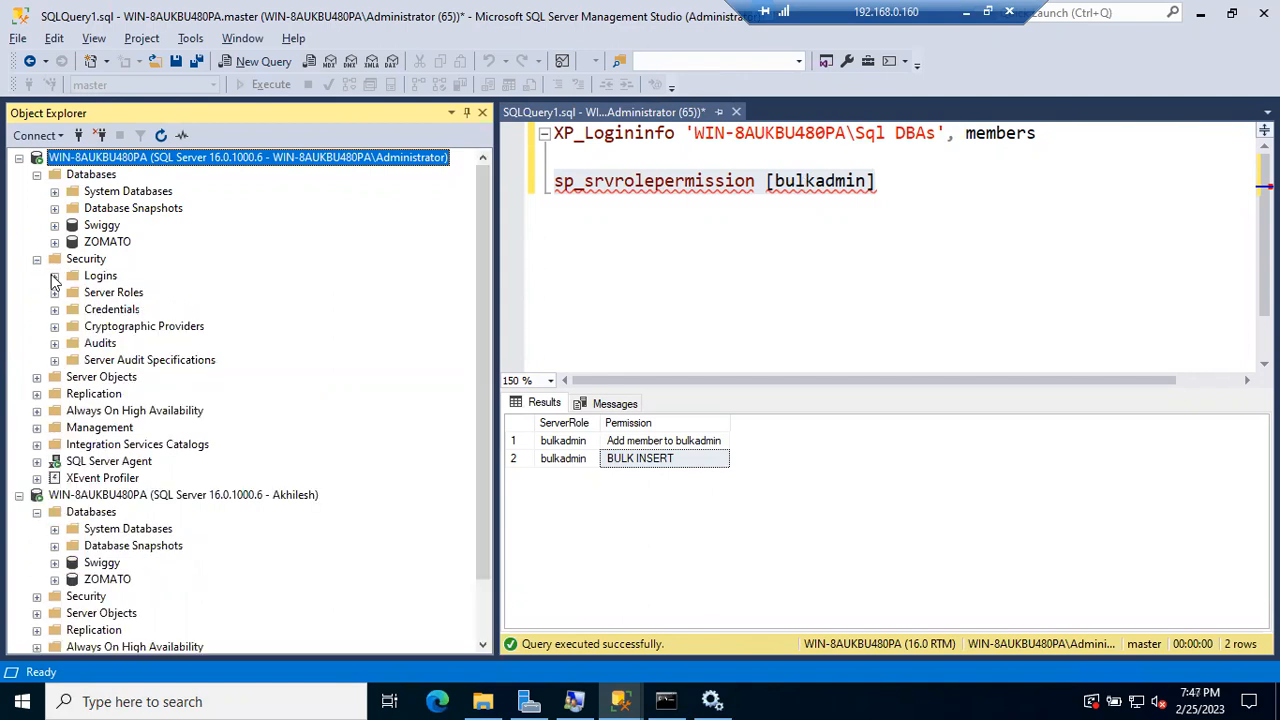
{"action": "left_click", "coordinate": [55, 276]}
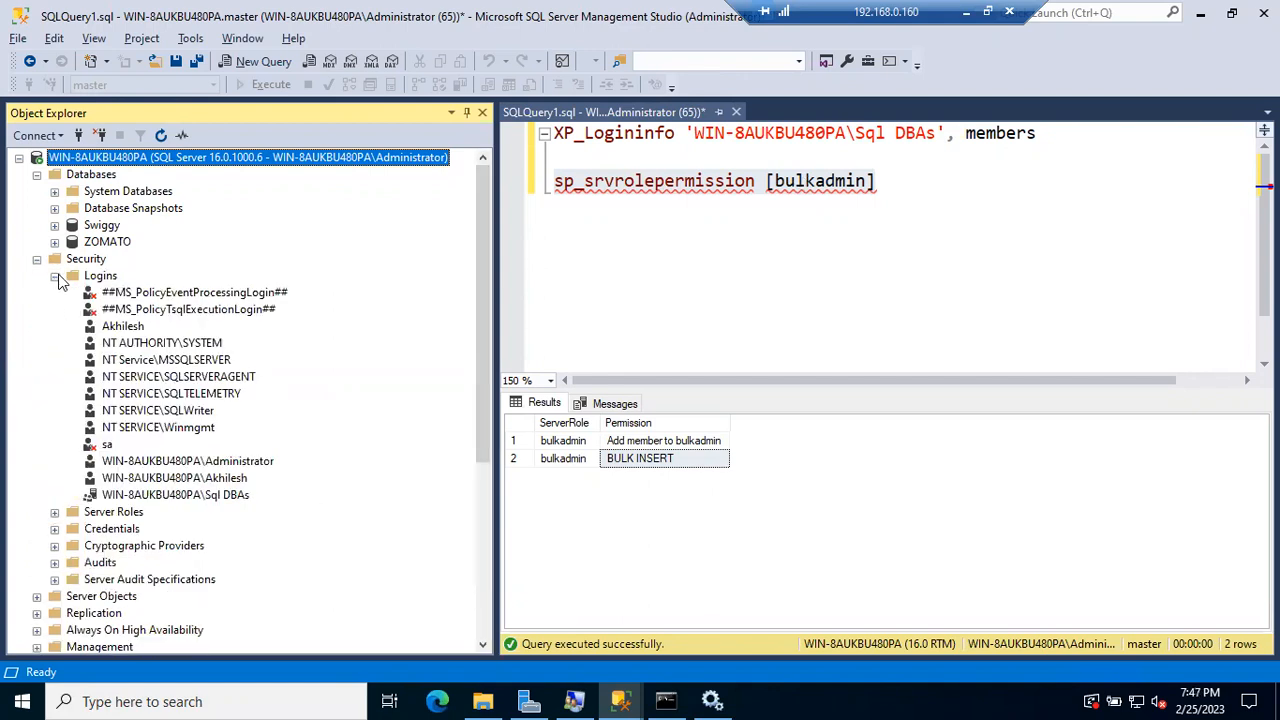
{"action": "left_click", "coordinate": [55, 276]}
{"action": "left_click", "coordinate": [55, 293]}
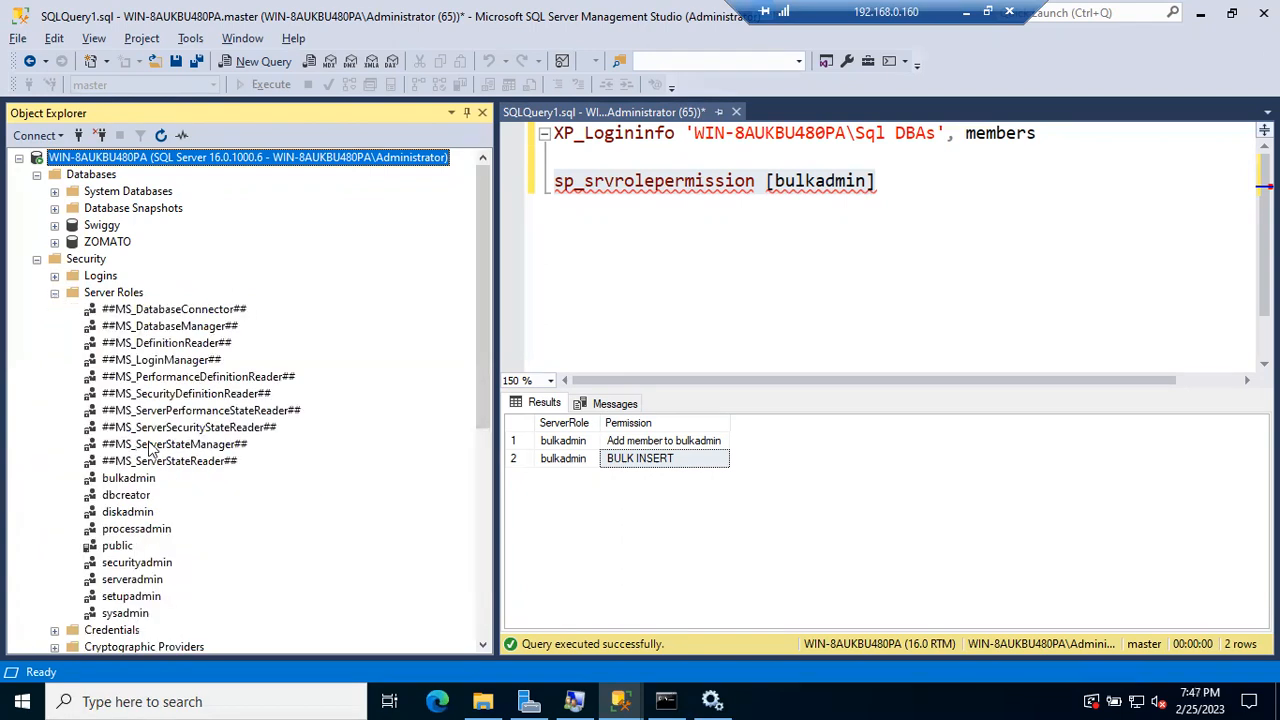
{"action": "left_click", "coordinate": [142, 497]}
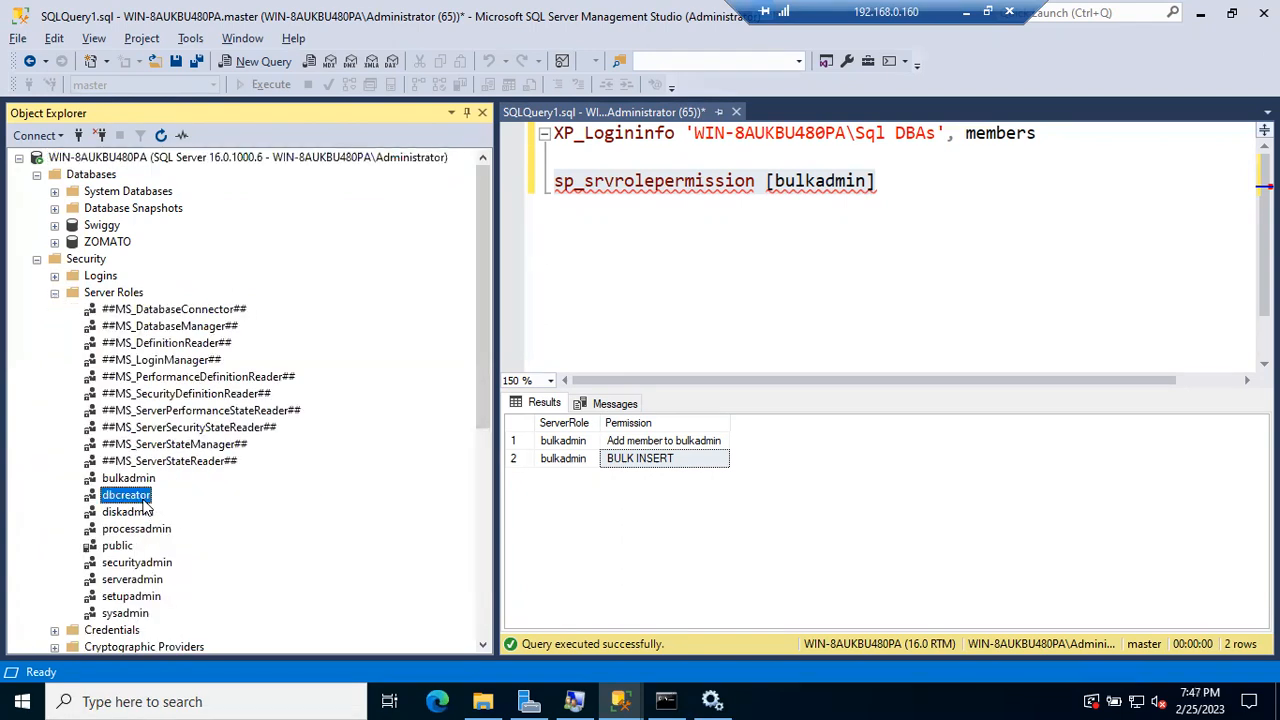
Step: Replace [bulkadmin] with [dbcreator] in sp_srvrolepermission and run the line
{"action": "left_click", "coordinate": [808, 183]}
{"action": "double_click", "coordinate": [808, 183]}
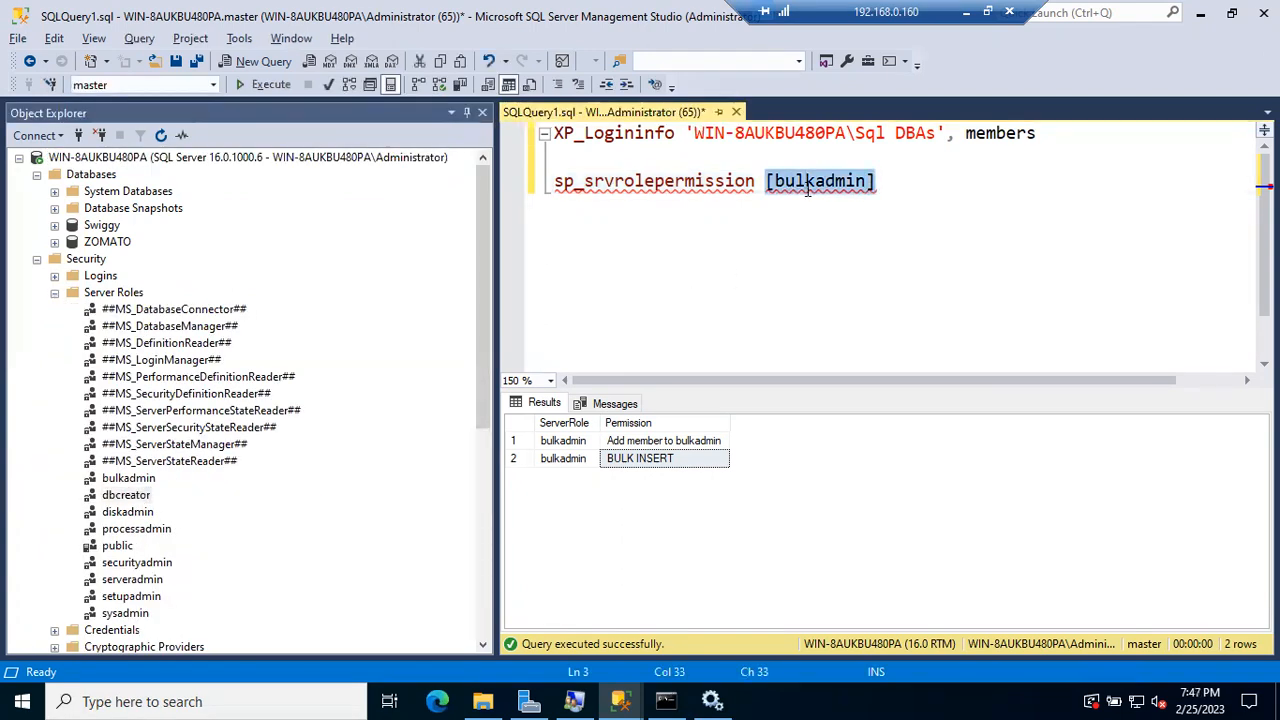
{"action": "key", "text": "Delete"}
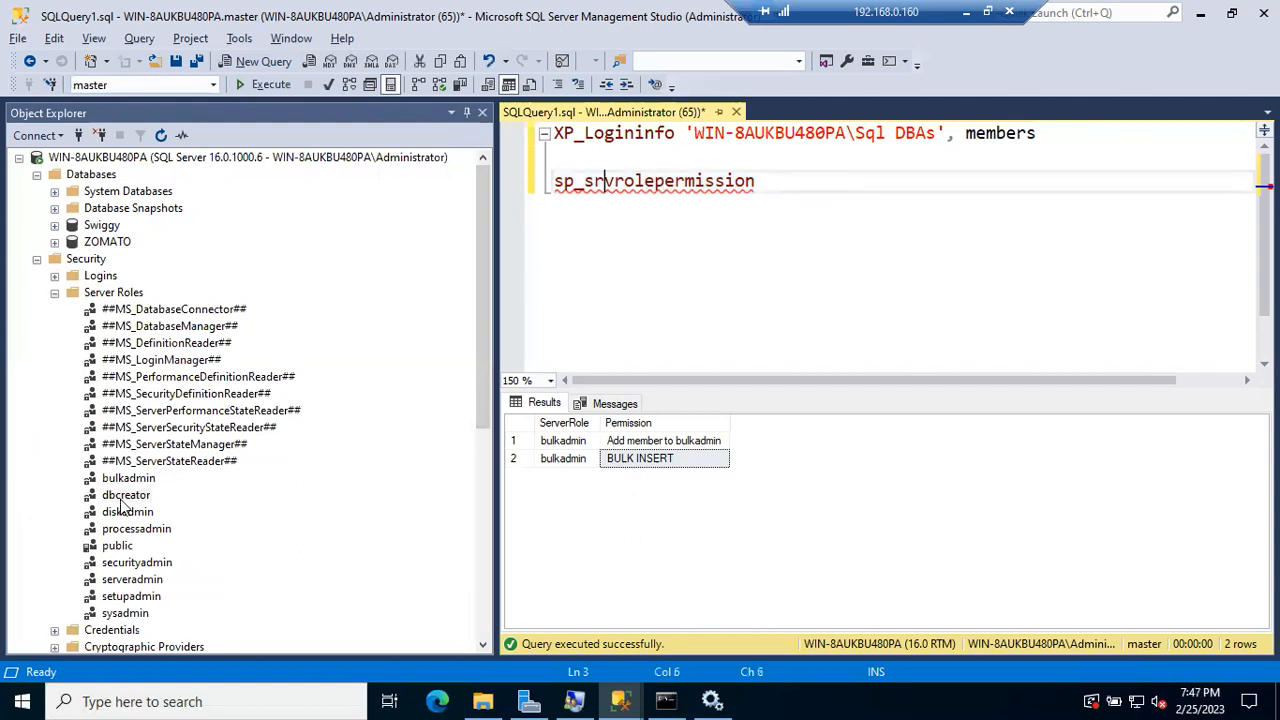
{"action": "left_click_drag", "start_coordinate": [125, 495], "coordinate": [768, 205]}
{"action": "left_click", "coordinate": [886, 183]}
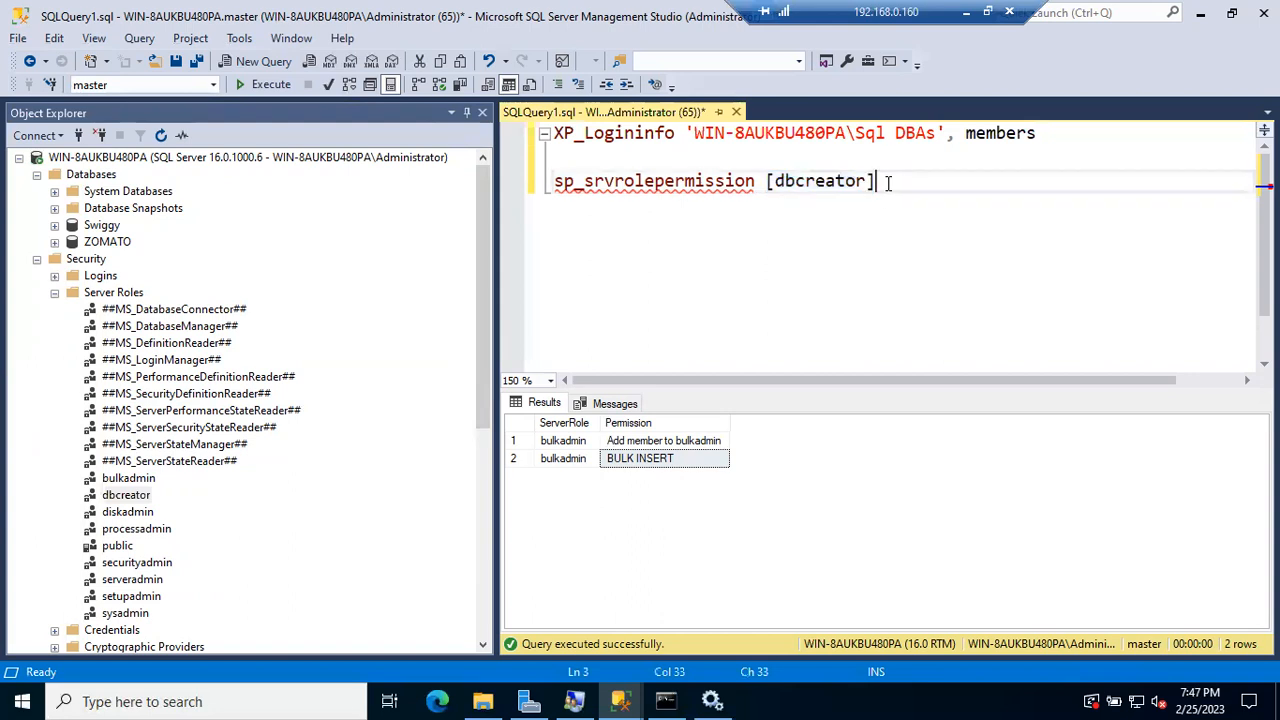
{"action": "left_click_drag", "start_coordinate": [886, 183], "coordinate": [522, 189]}
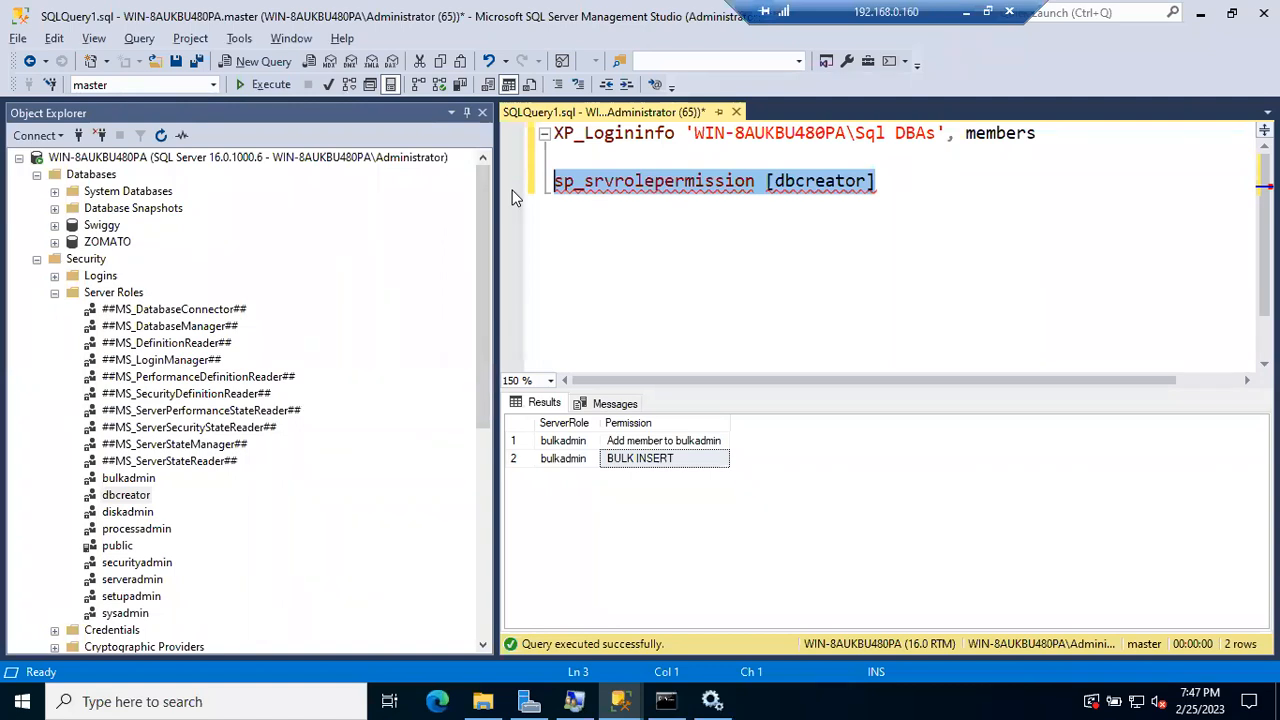
{"action": "key", "text": "F5"}
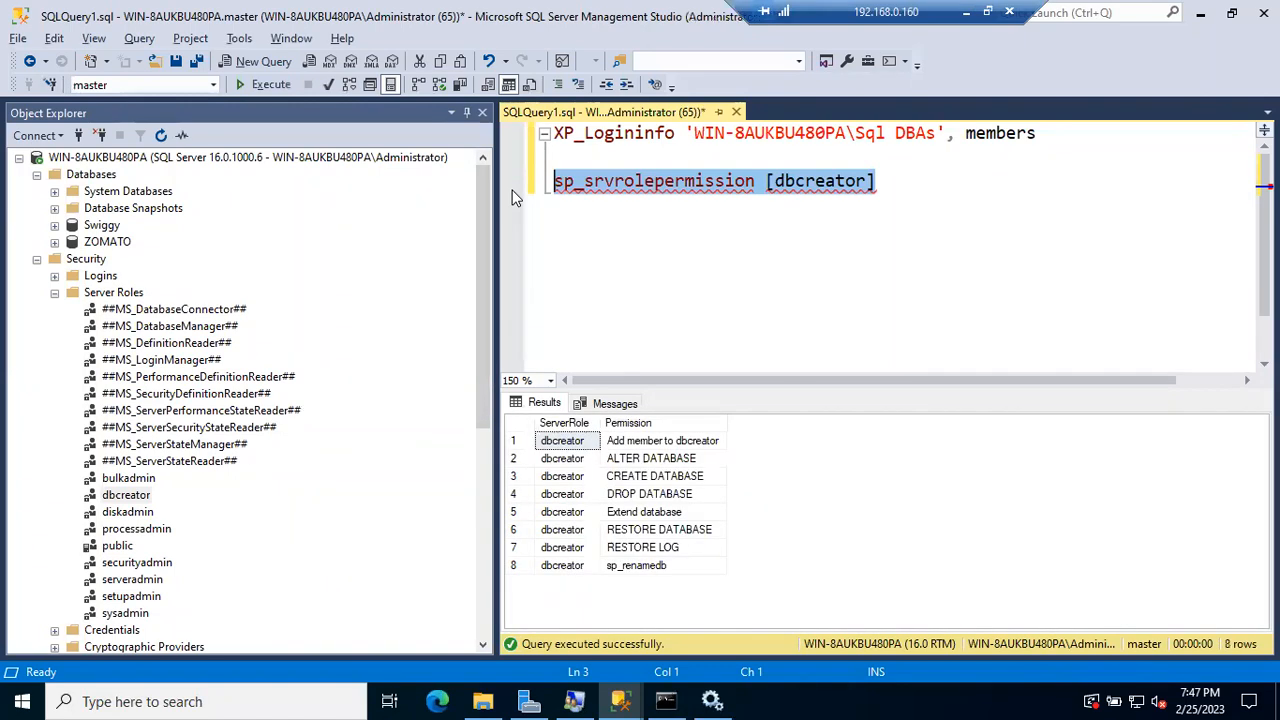
Step: Point out ALTER, CREATE, DROP, RESTORE DATABASE and RESTORE LOG, then collapse Security and Databases
{"action": "left_click", "coordinate": [648, 441]}
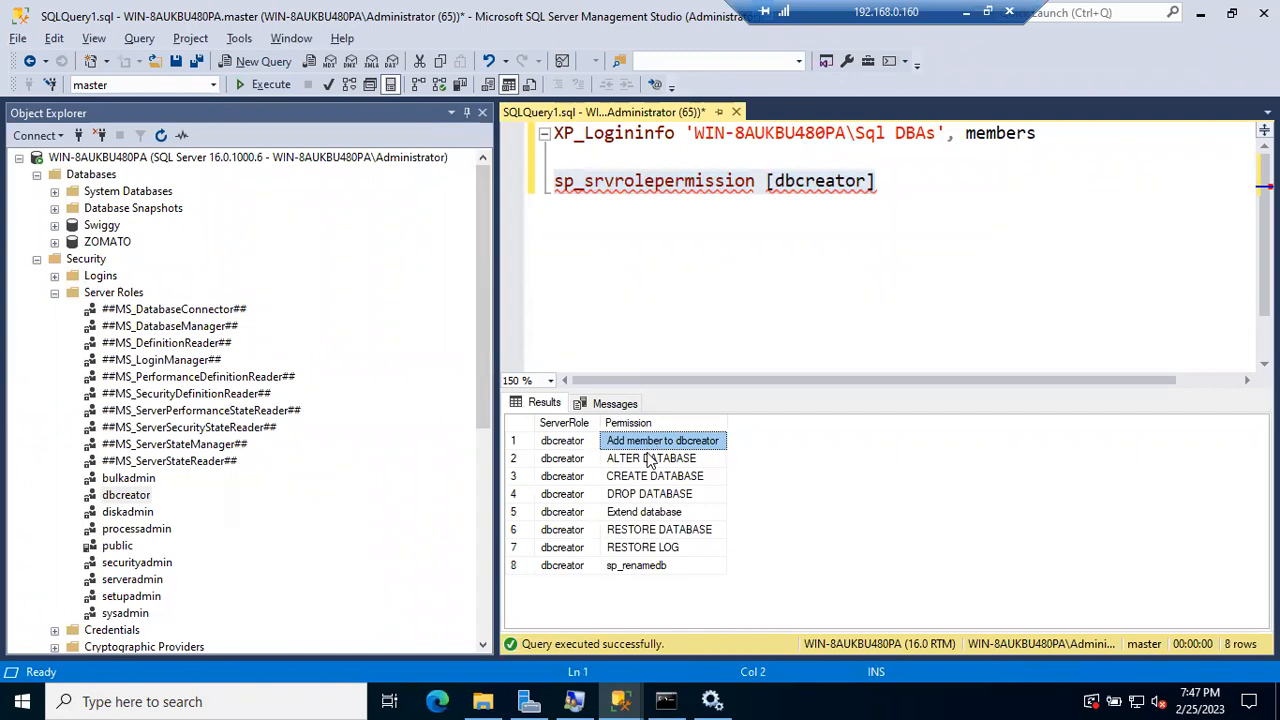
{"action": "left_click", "coordinate": [648, 460]}
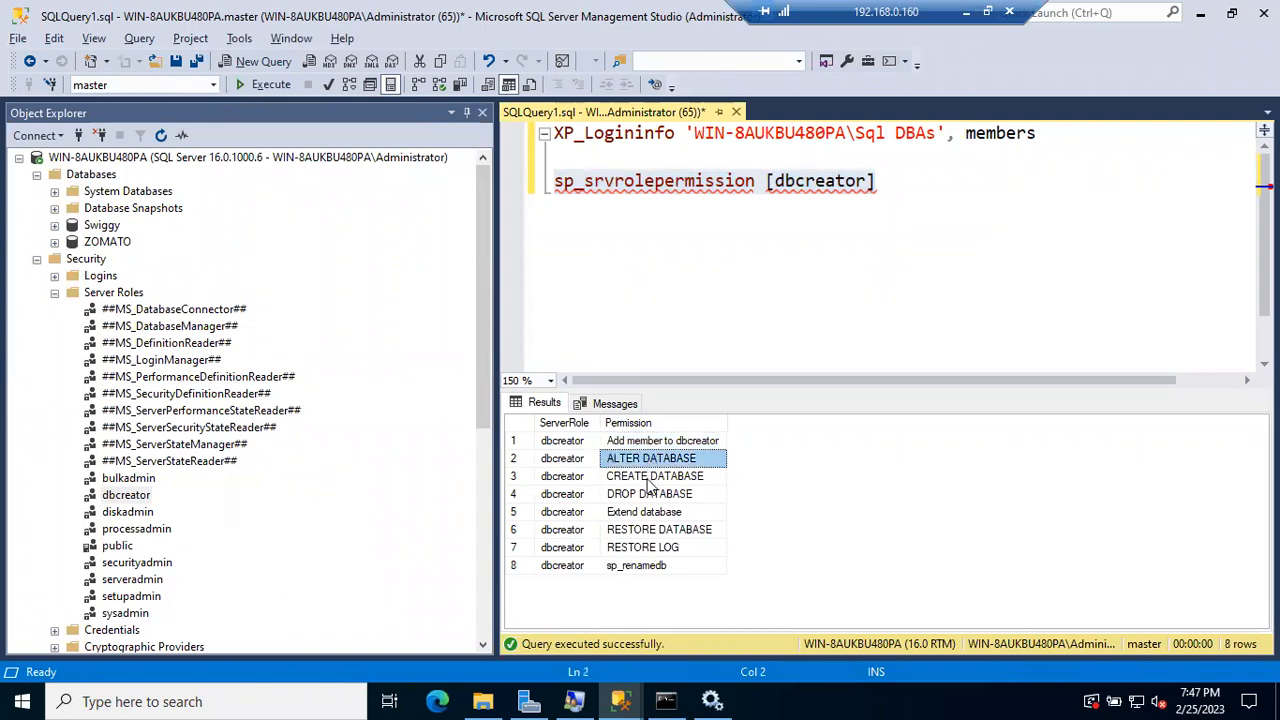
{"action": "left_click", "coordinate": [647, 482]}
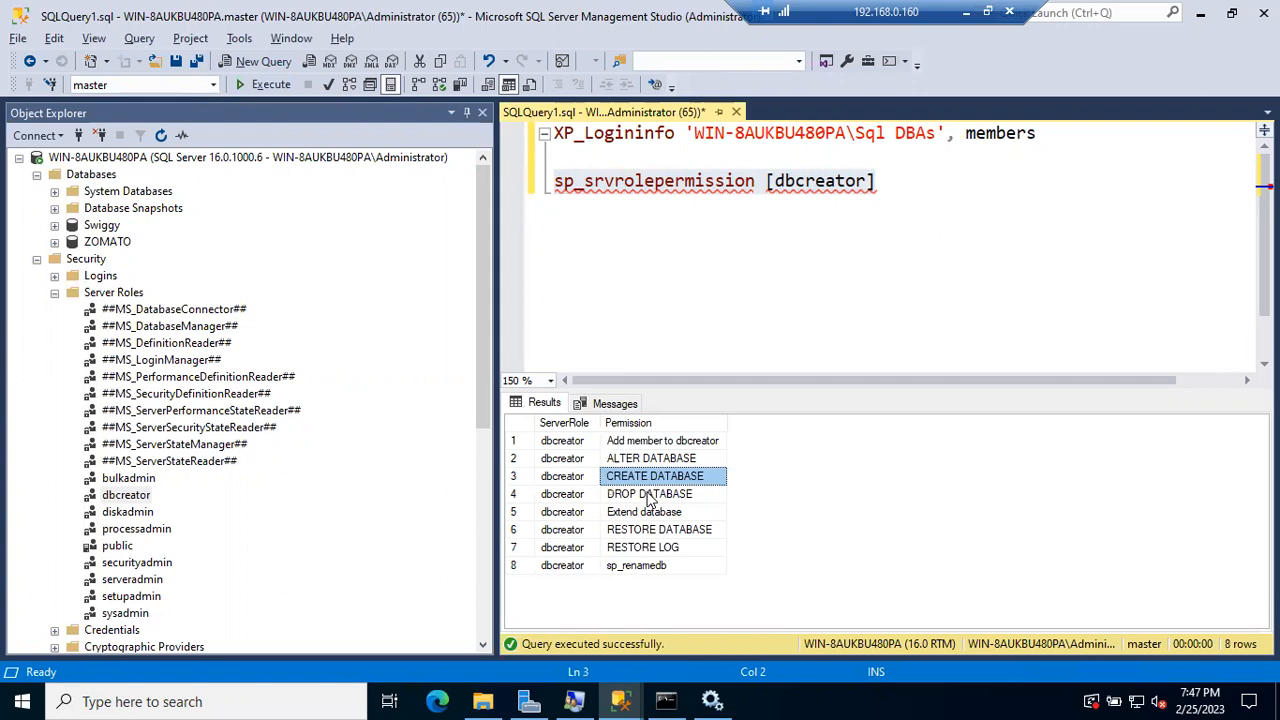
{"action": "left_click", "coordinate": [648, 496]}
{"action": "left_click", "coordinate": [649, 531]}
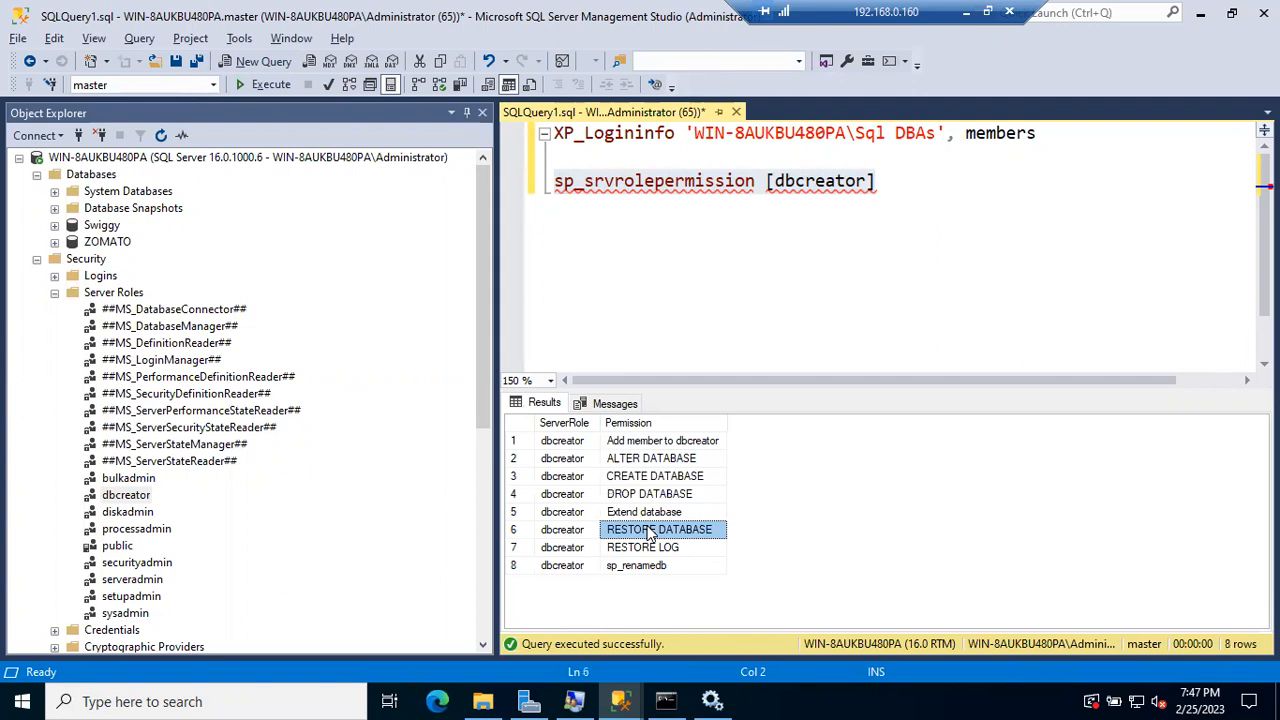
{"action": "left_click", "coordinate": [648, 548]}
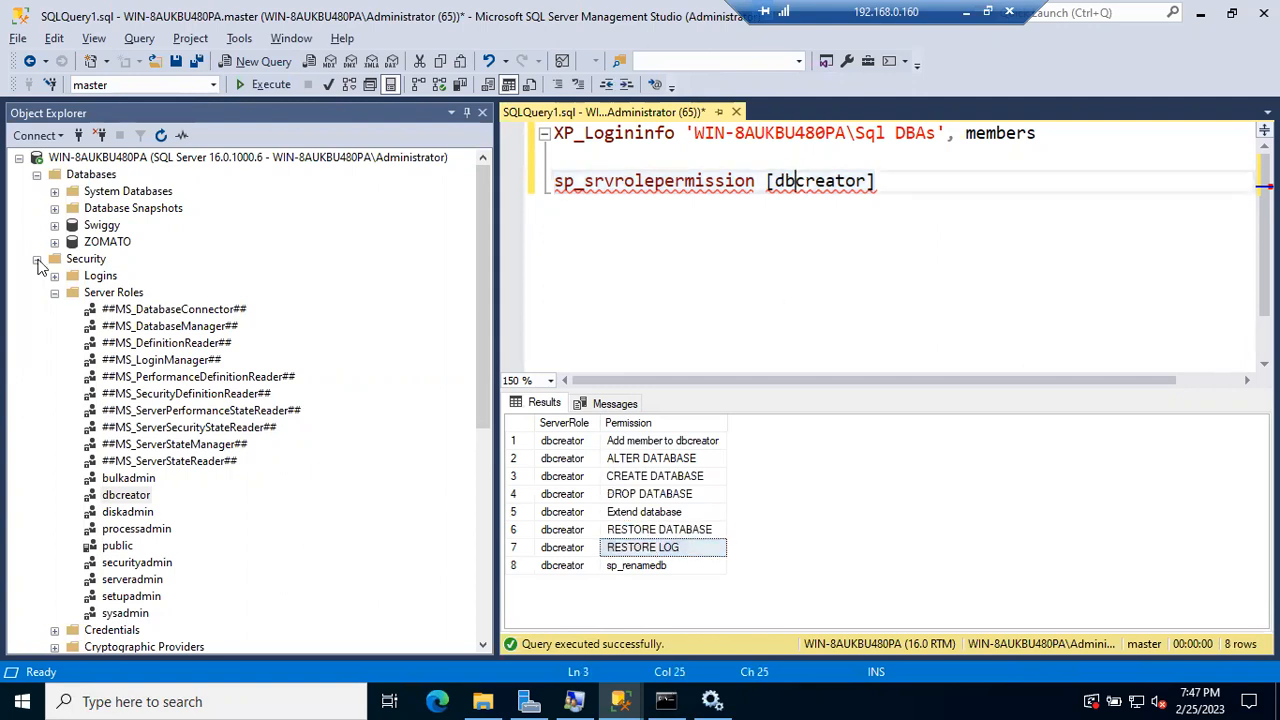
{"action": "left_click", "coordinate": [37, 259]}
{"action": "left_click", "coordinate": [37, 174]}
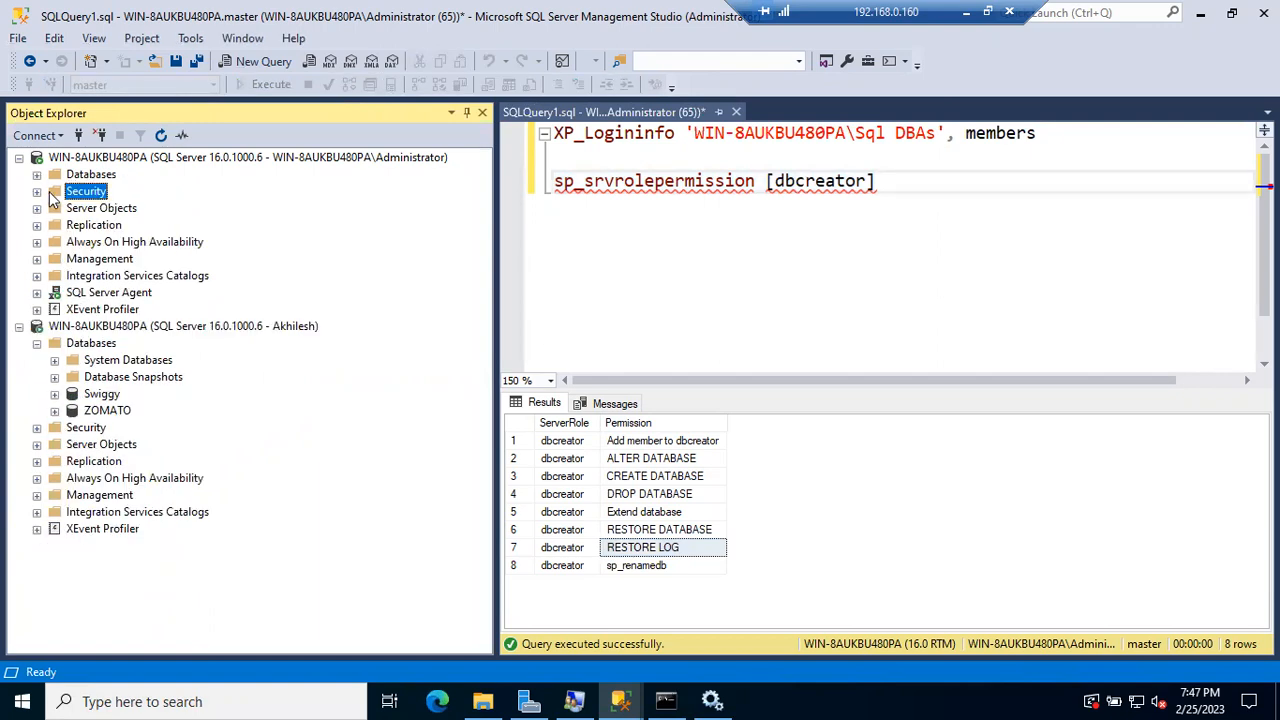
Step: Review the SQL test login's server roles in Login Properties and cancel
{"action": "left_click", "coordinate": [37, 192]}
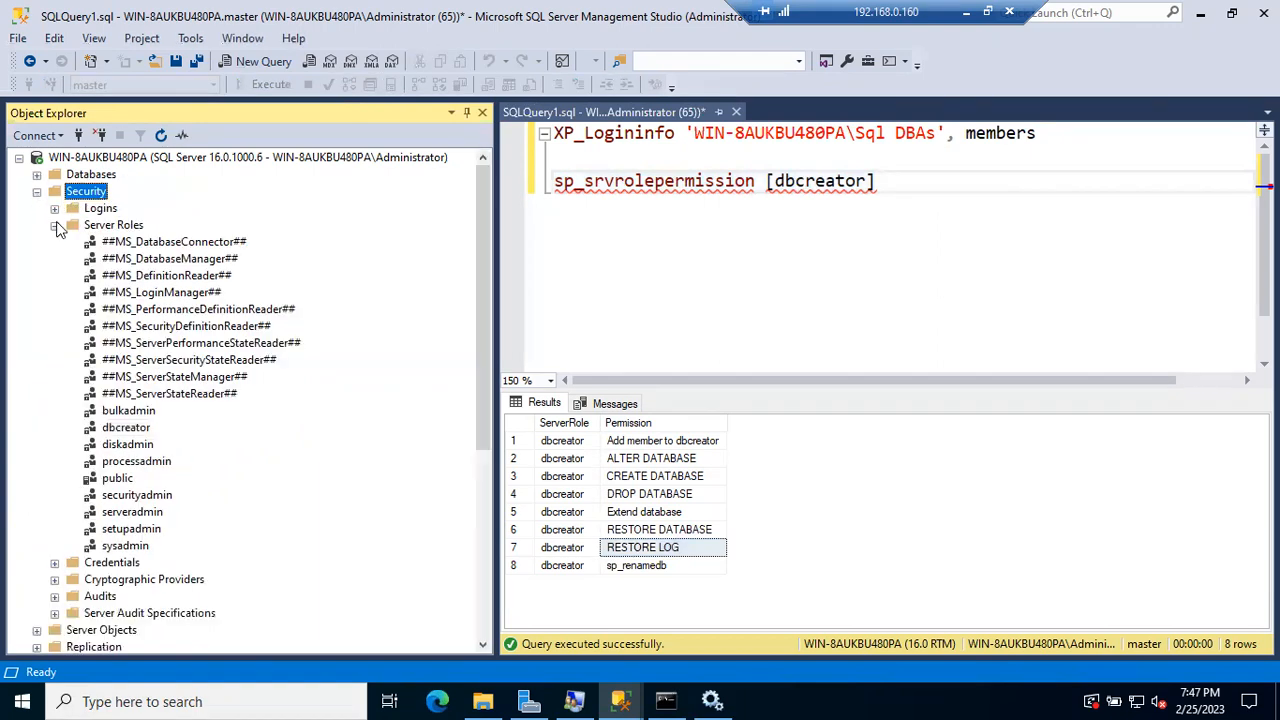
{"action": "left_click", "coordinate": [54, 225]}
{"action": "left_click", "coordinate": [54, 208]}
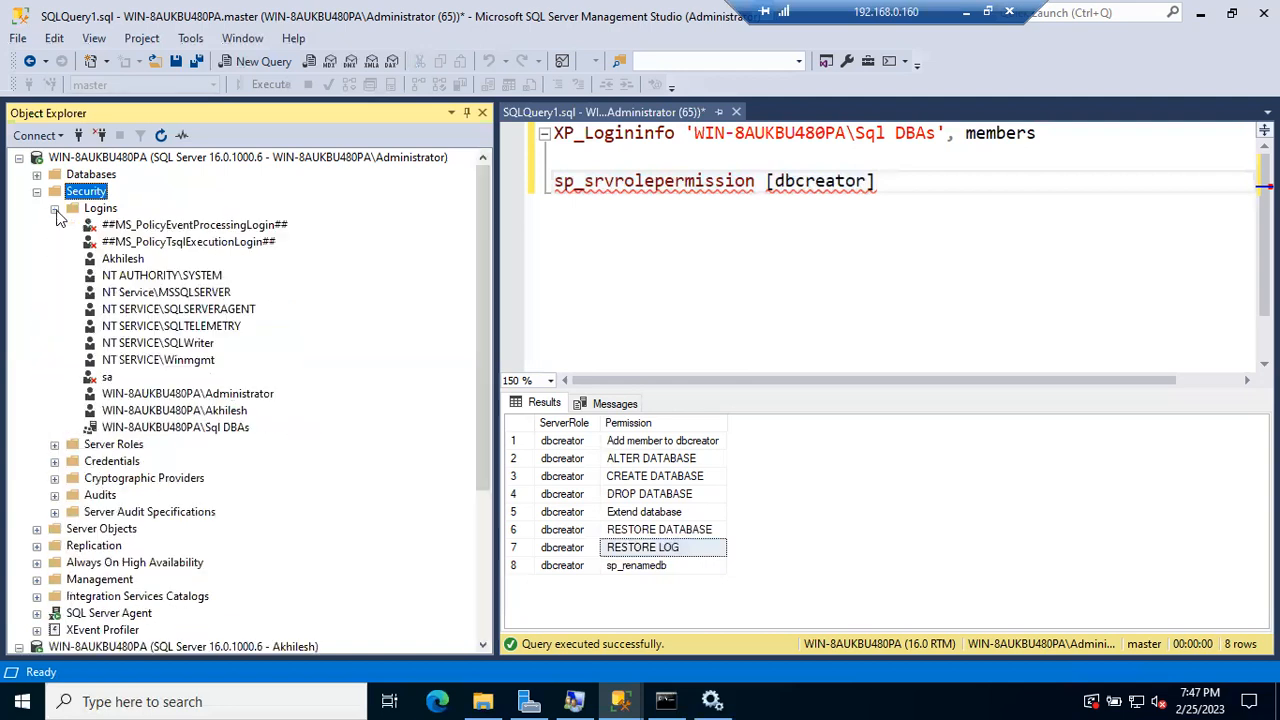
{"action": "double_click", "coordinate": [122, 259]}
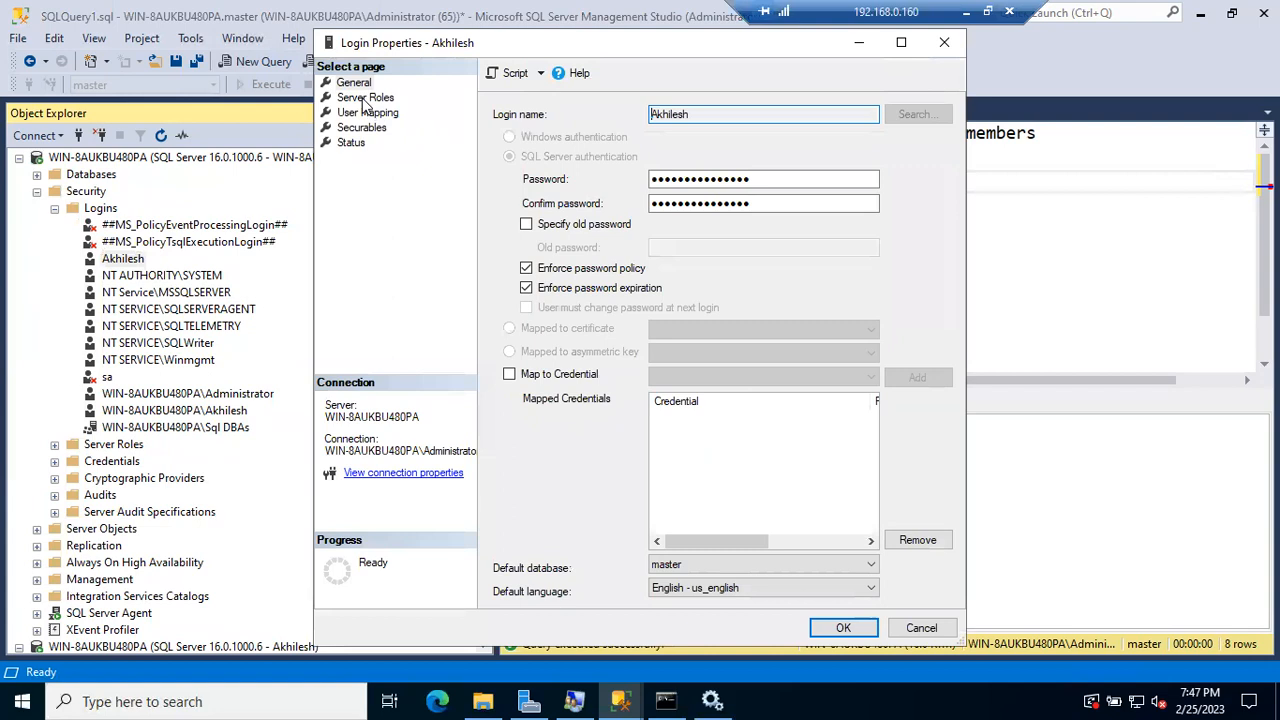
{"action": "left_click", "coordinate": [365, 97]}
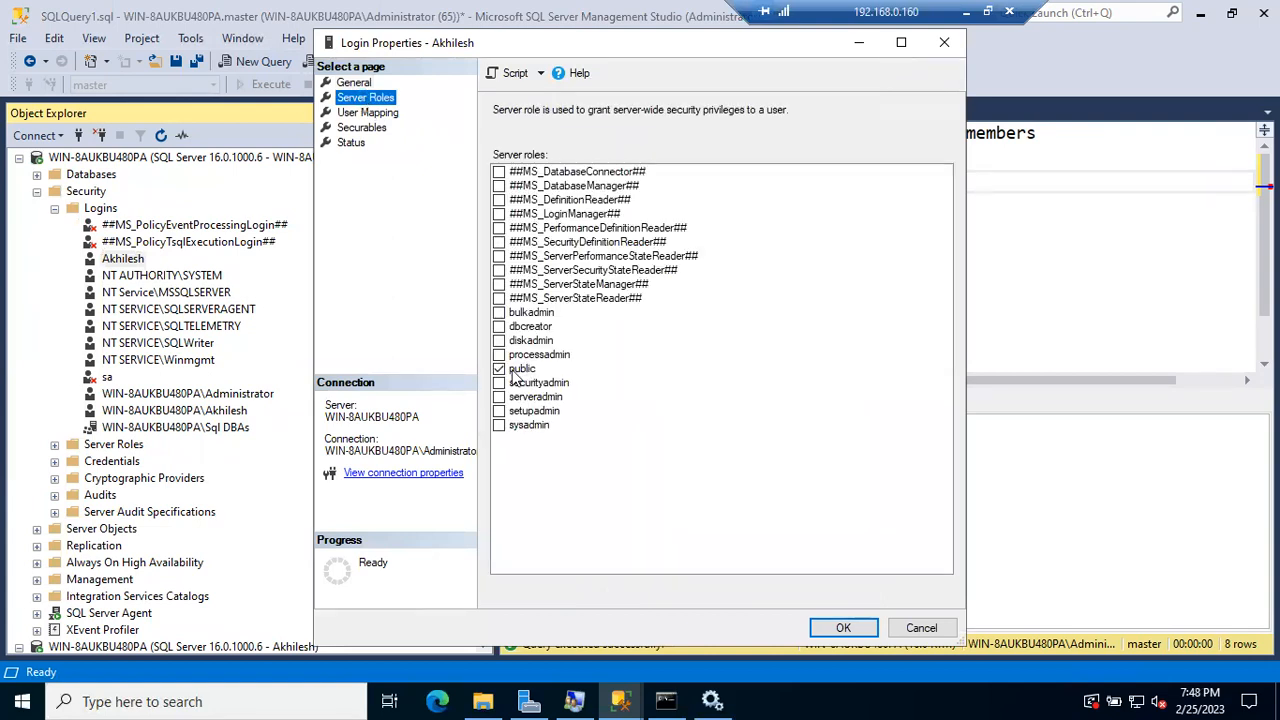
{"action": "left_click", "coordinate": [916, 627]}
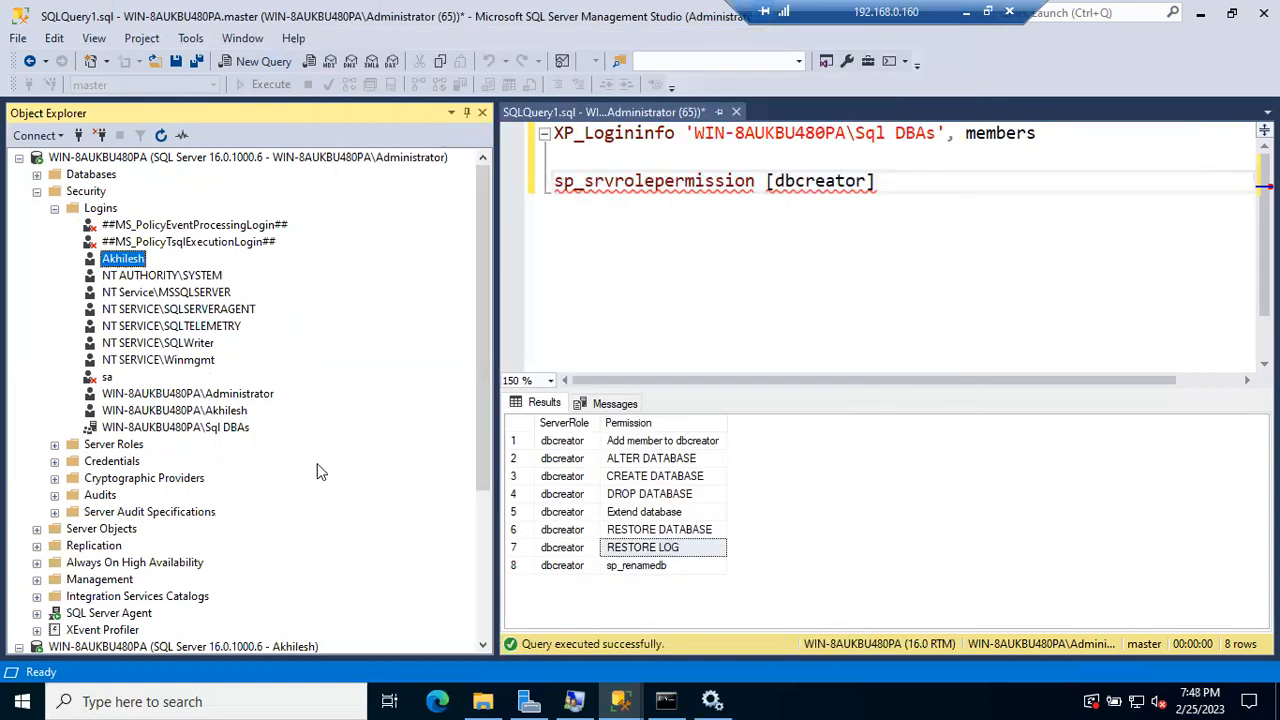
Step: Check the Administrator and Windows logins' properties, confirming the public role, and cancel
{"action": "double_click", "coordinate": [158, 394]}
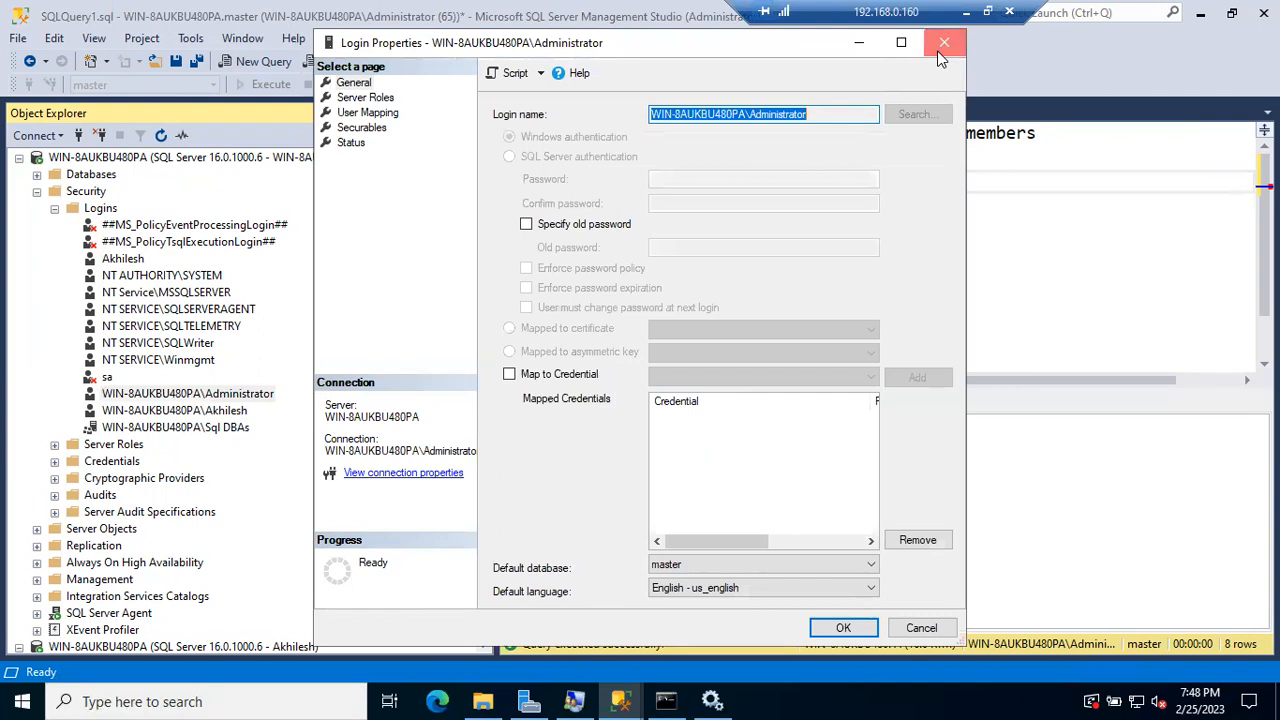
{"action": "left_click", "coordinate": [941, 50]}
{"action": "double_click", "coordinate": [215, 409]}
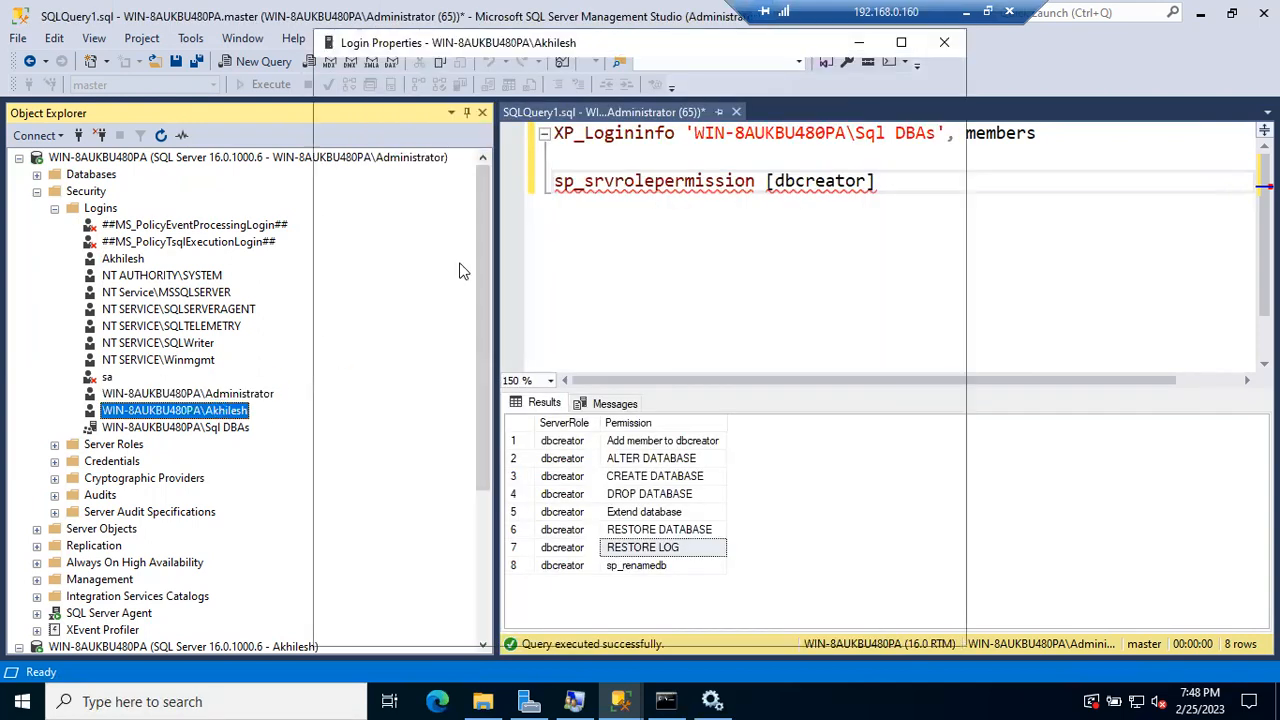
{"action": "left_click", "coordinate": [357, 98]}
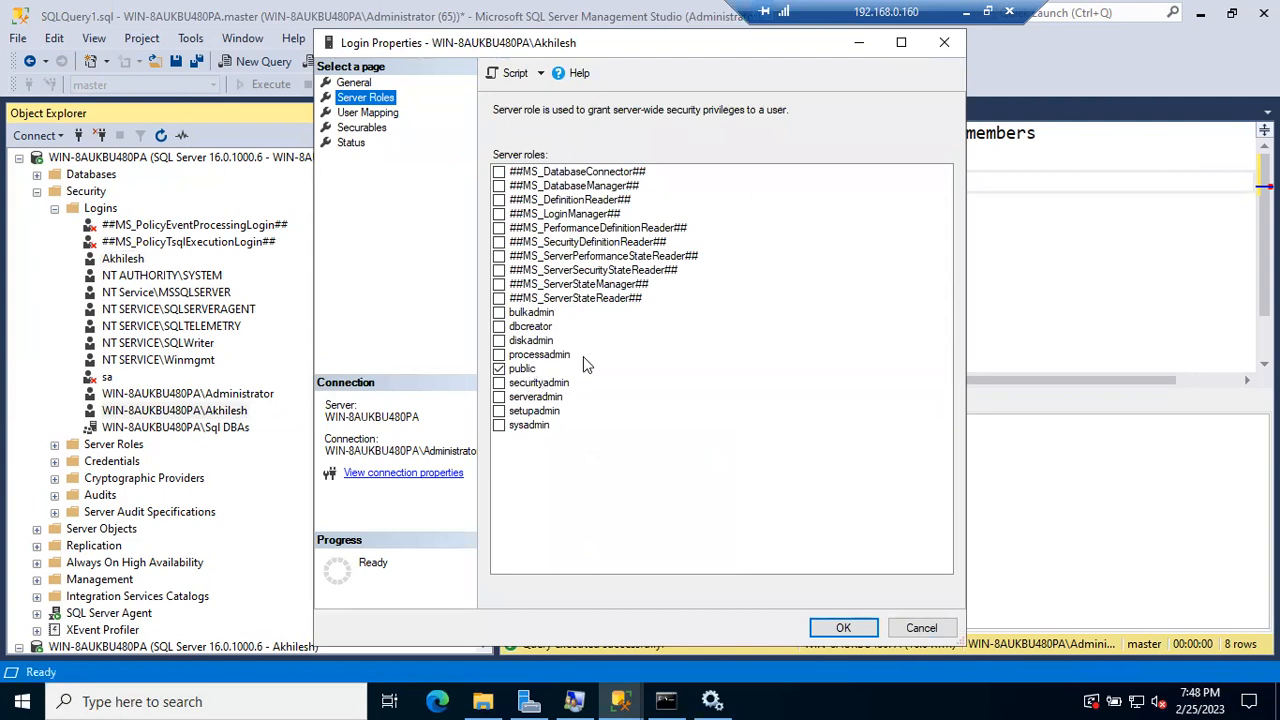
{"action": "left_click", "coordinate": [505, 371]}
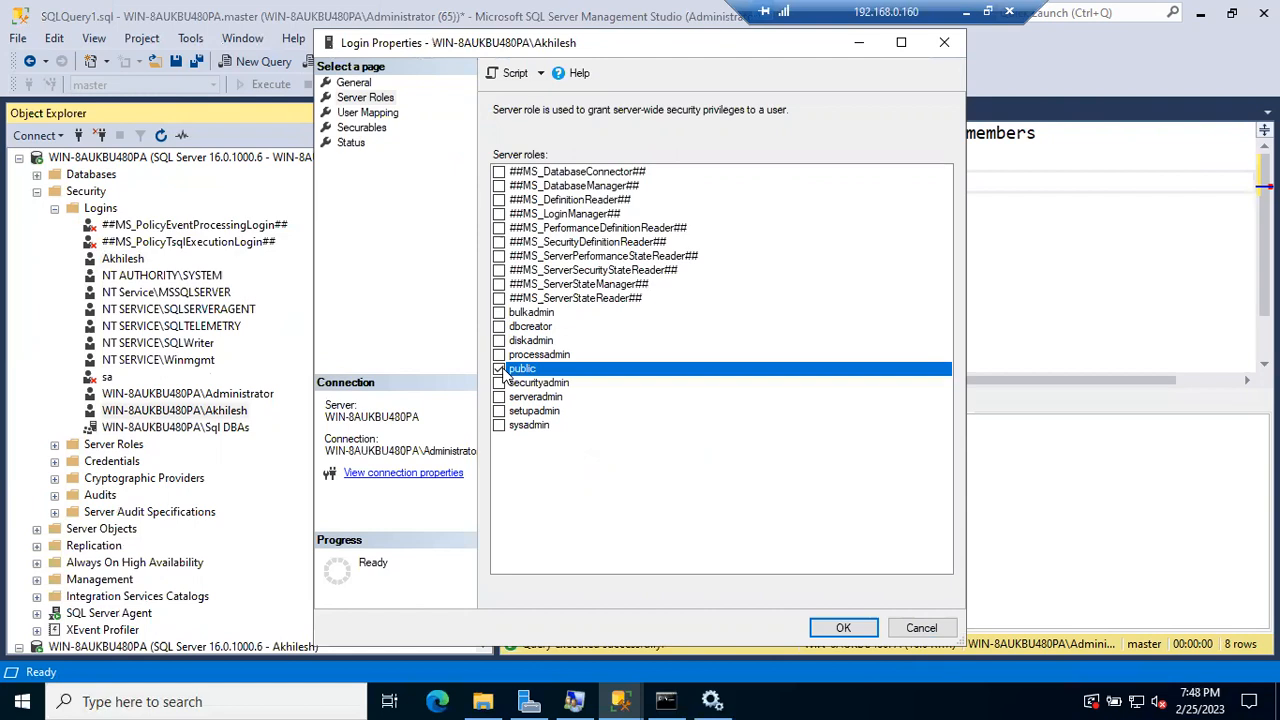
{"action": "left_click", "coordinate": [922, 628]}
Step: Check the Sql DBAs group and SQL login server roles, cancel, and open the second connection's context menu
{"action": "left_click", "coordinate": [236, 427]}
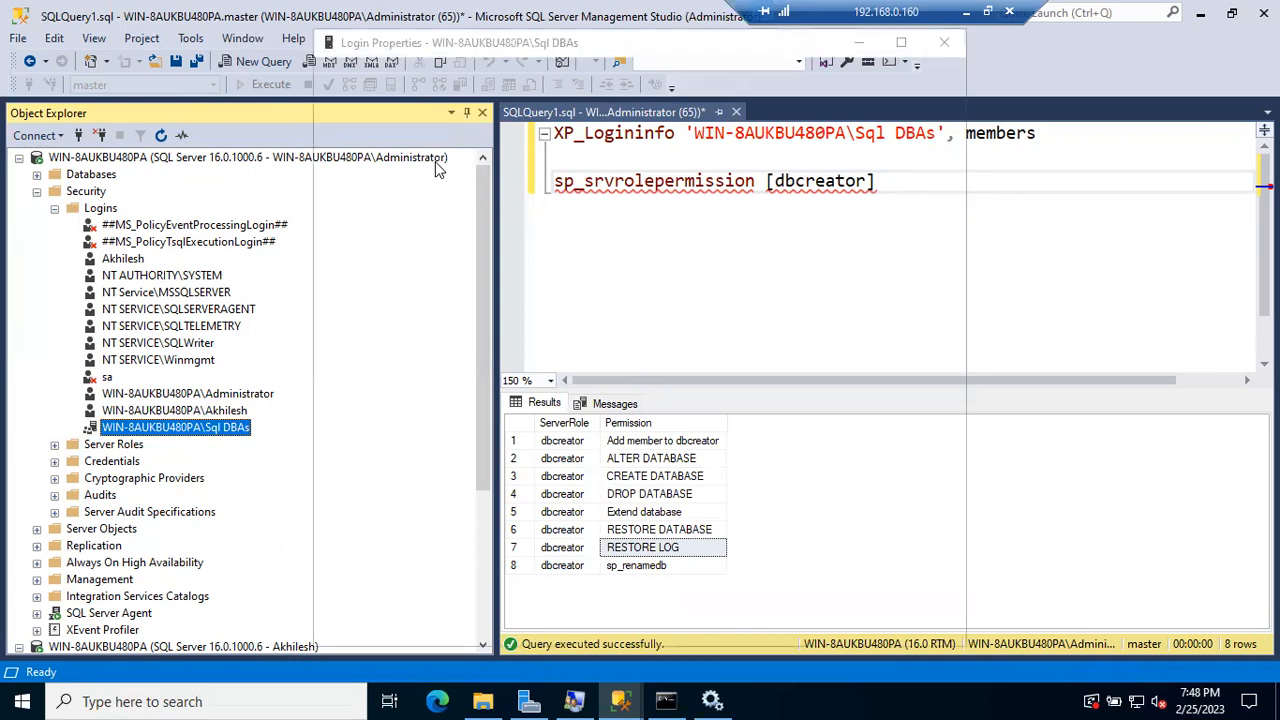
{"action": "left_click", "coordinate": [366, 97]}
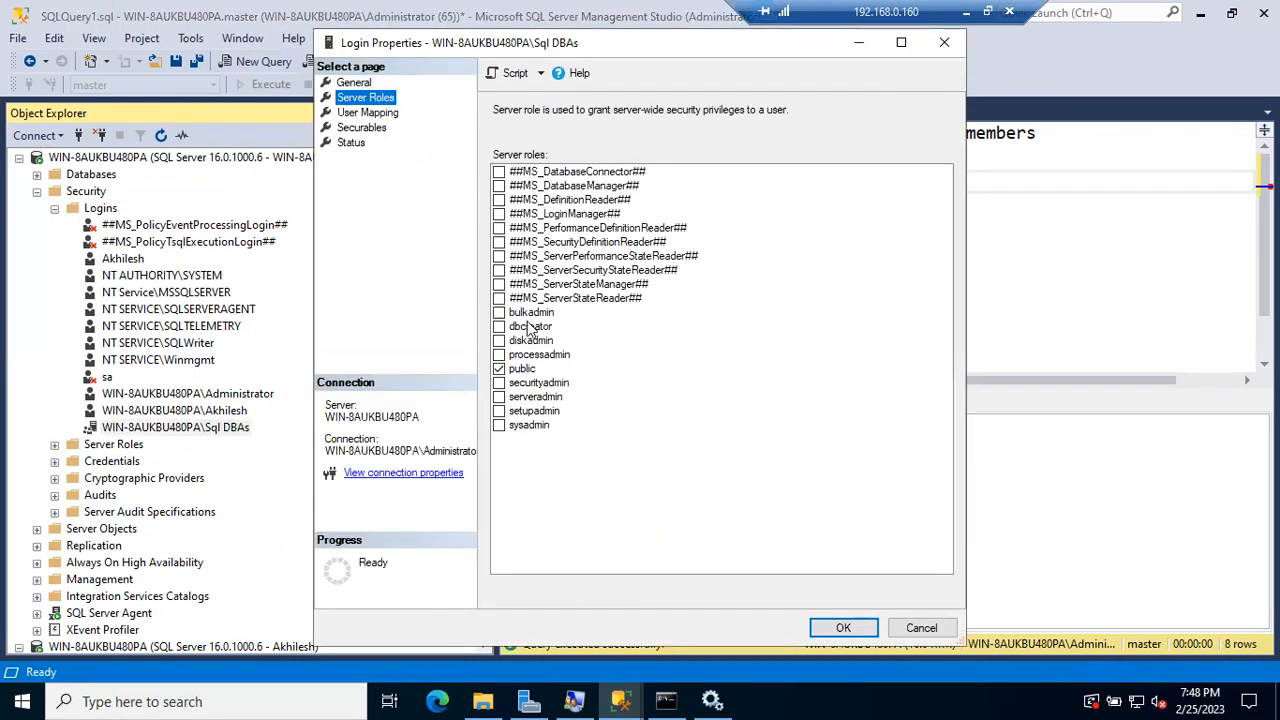
{"action": "left_click", "coordinate": [920, 627]}
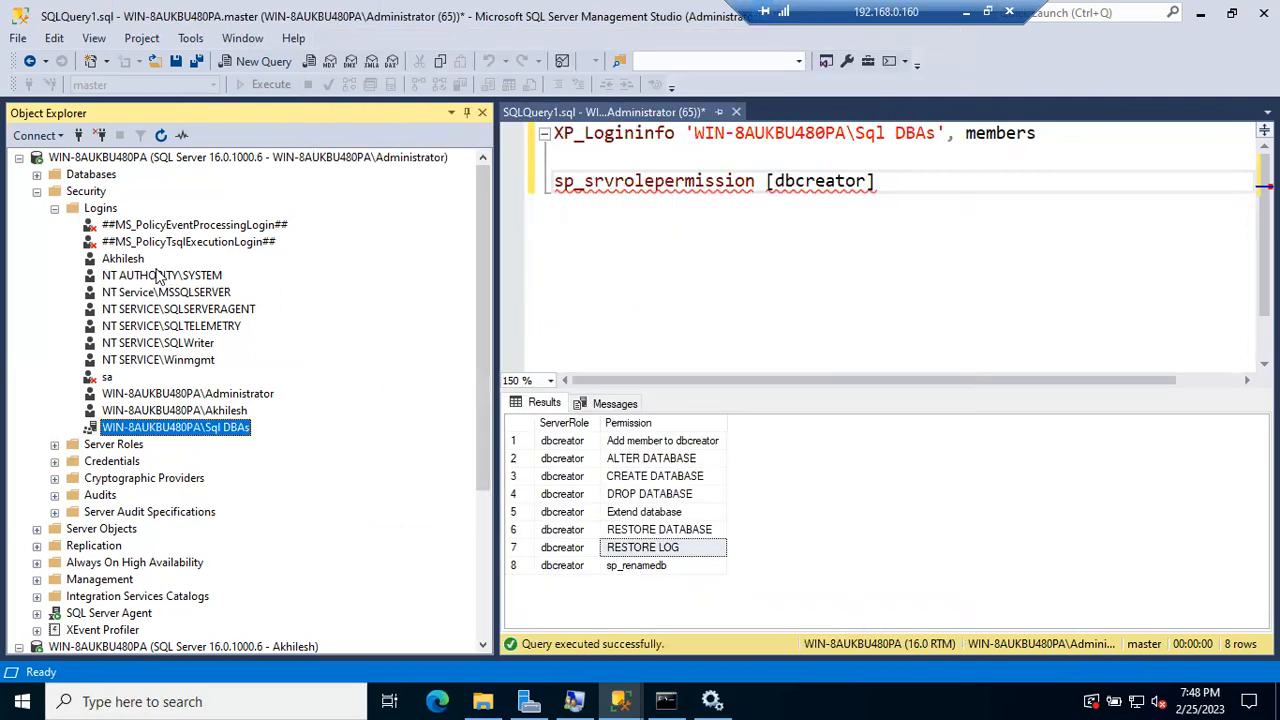
{"action": "double_click", "coordinate": [122, 258]}
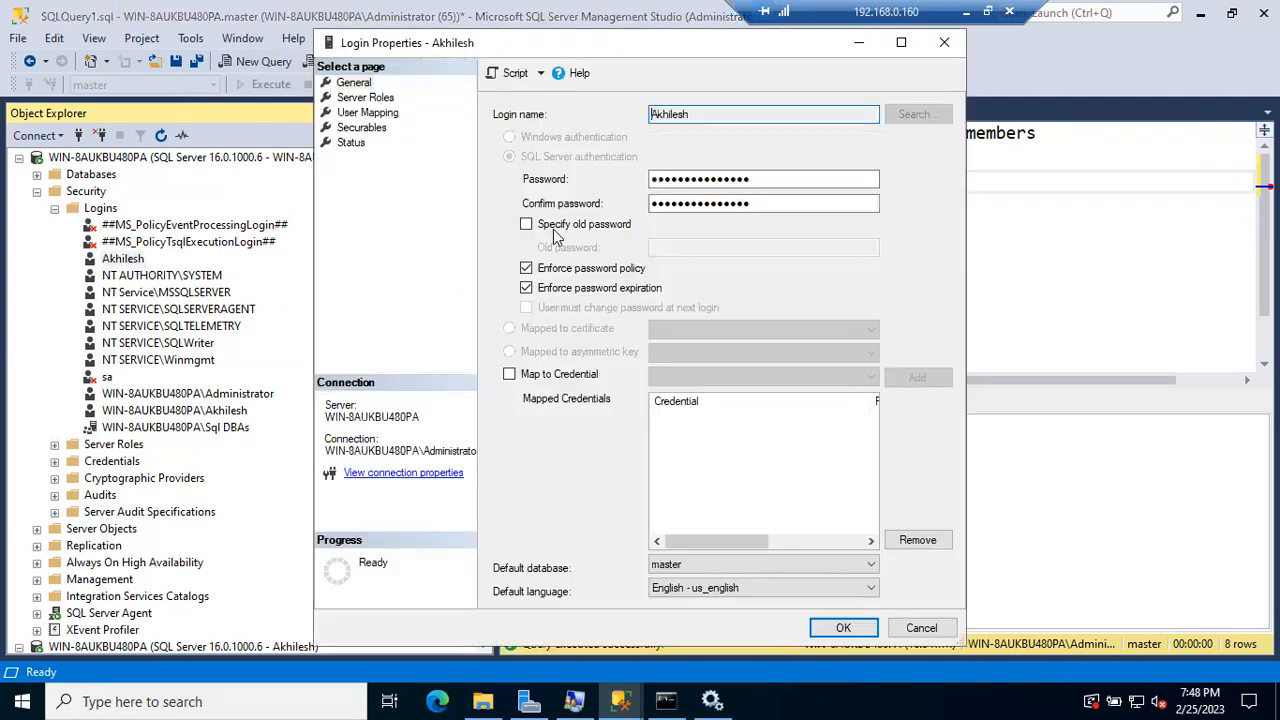
{"action": "left_click", "coordinate": [366, 97]}
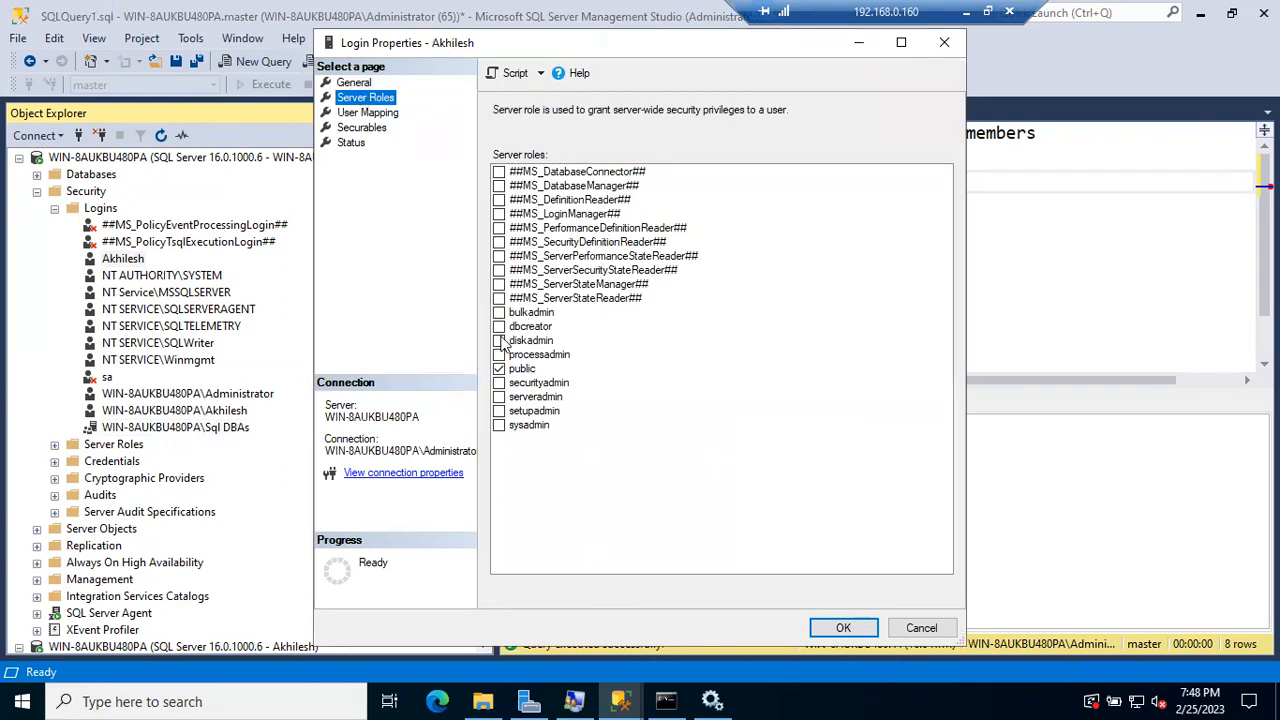
{"action": "left_click", "coordinate": [916, 630]}
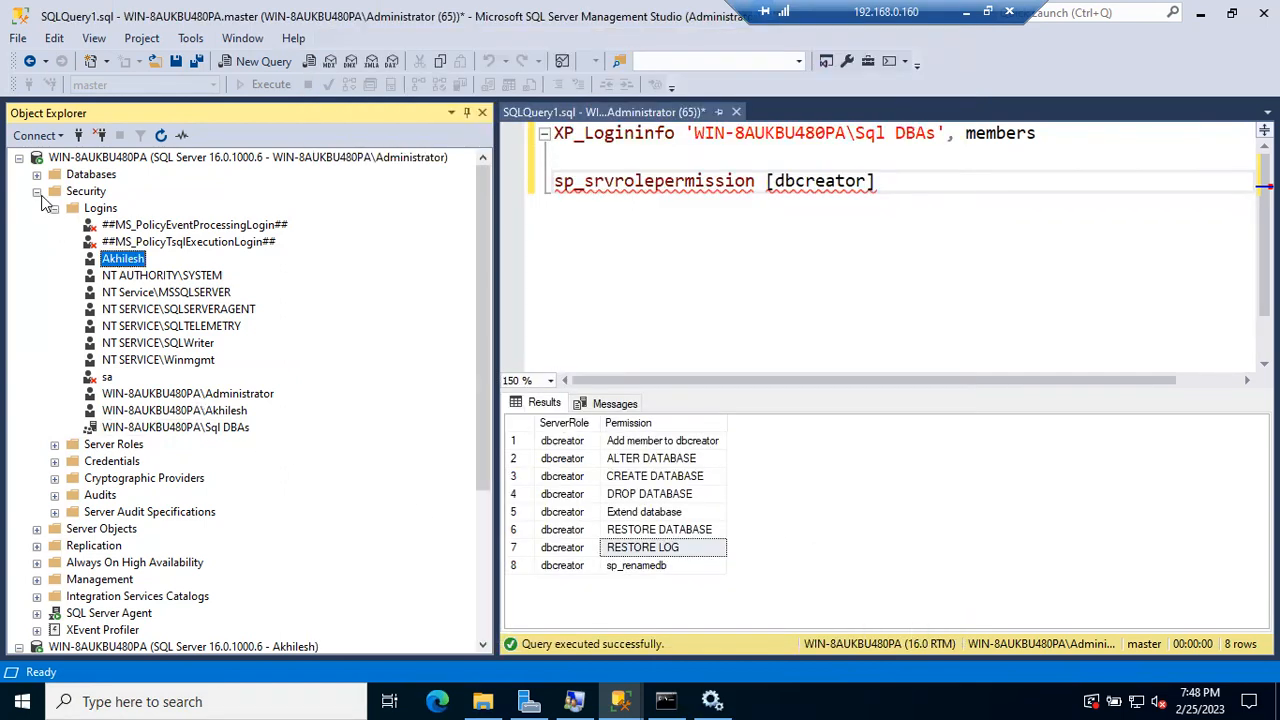
{"action": "left_click", "coordinate": [37, 192]}
{"action": "right_click", "coordinate": [130, 330]}
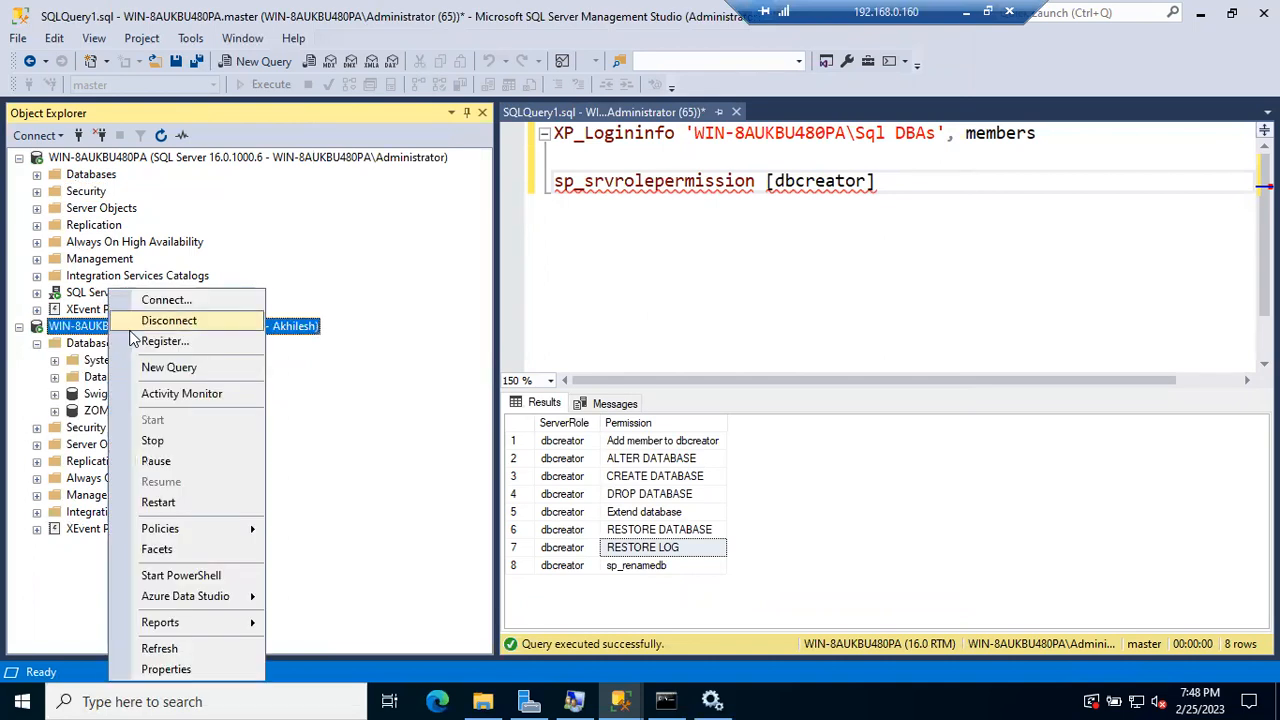
Step: Run 'Create Database BBDAILY' in a new query as the SQL login, getting Msg 262 permission denied
{"action": "left_click", "coordinate": [175, 367]}
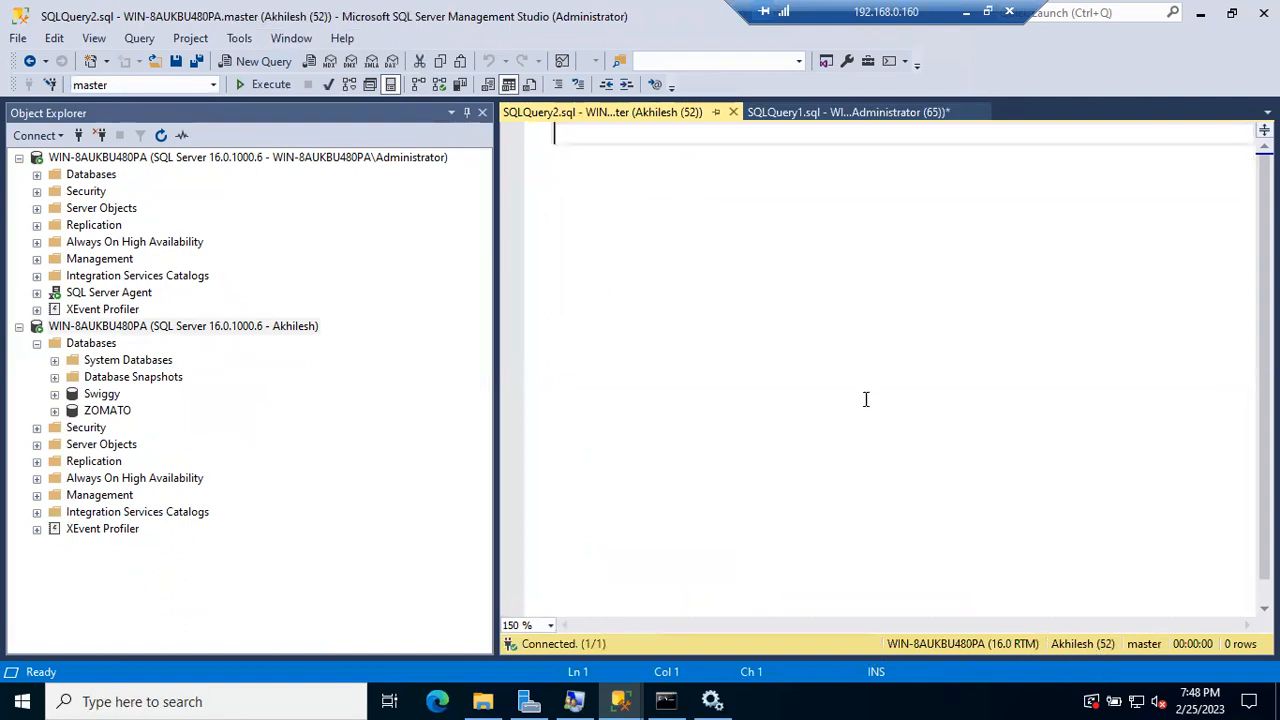
{"action": "type", "text": "Create Database BBDAILY"}
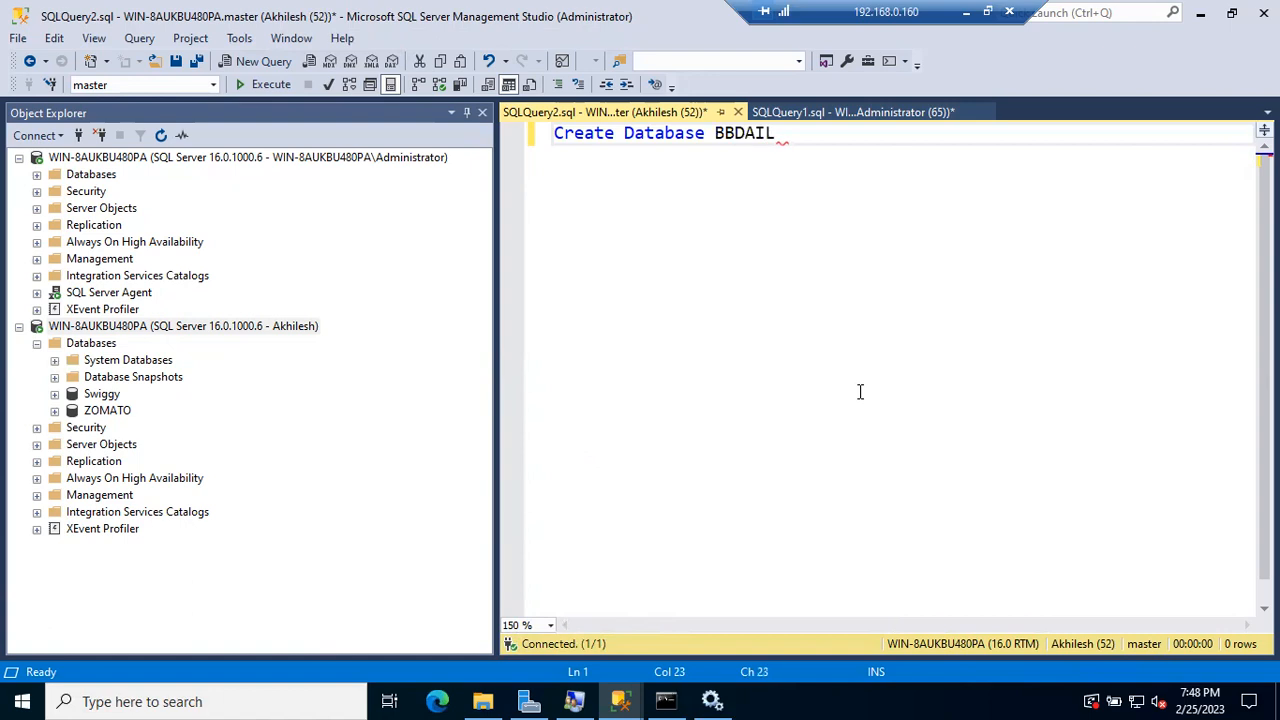
{"action": "left_click", "coordinate": [253, 84]}
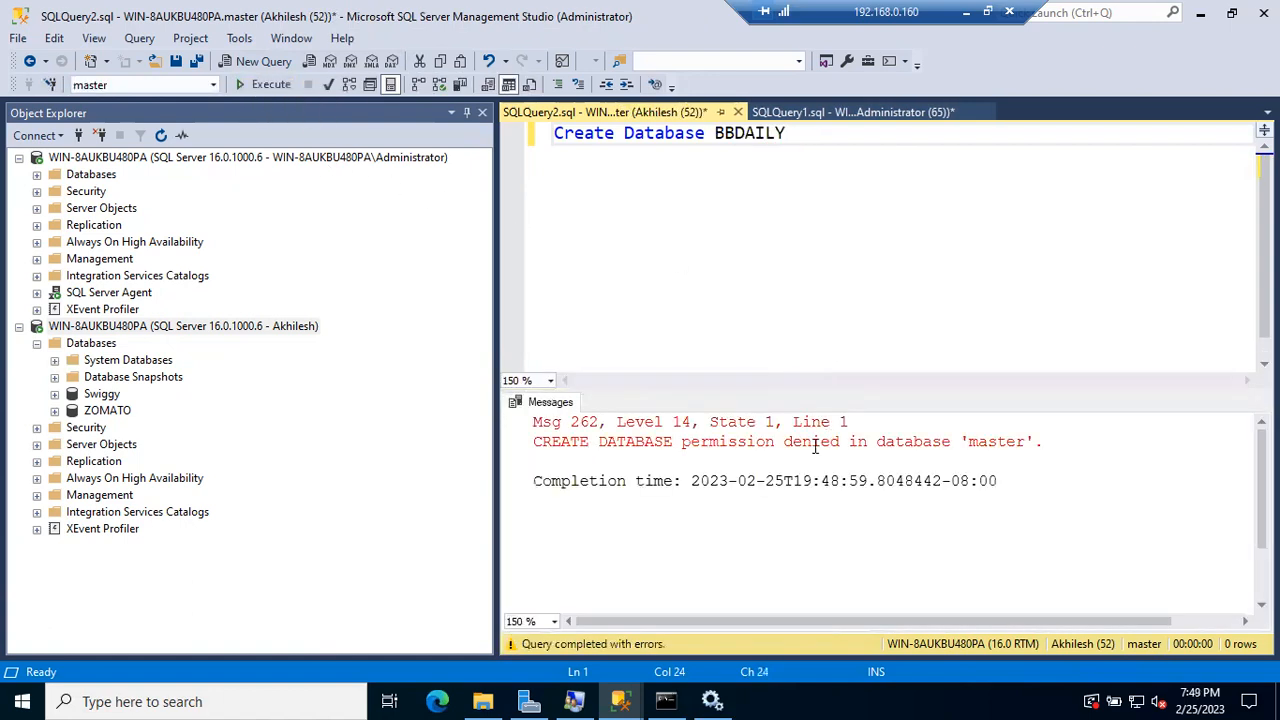
{"action": "left_click_drag", "start_coordinate": [533, 440], "coordinate": [1037, 441]}
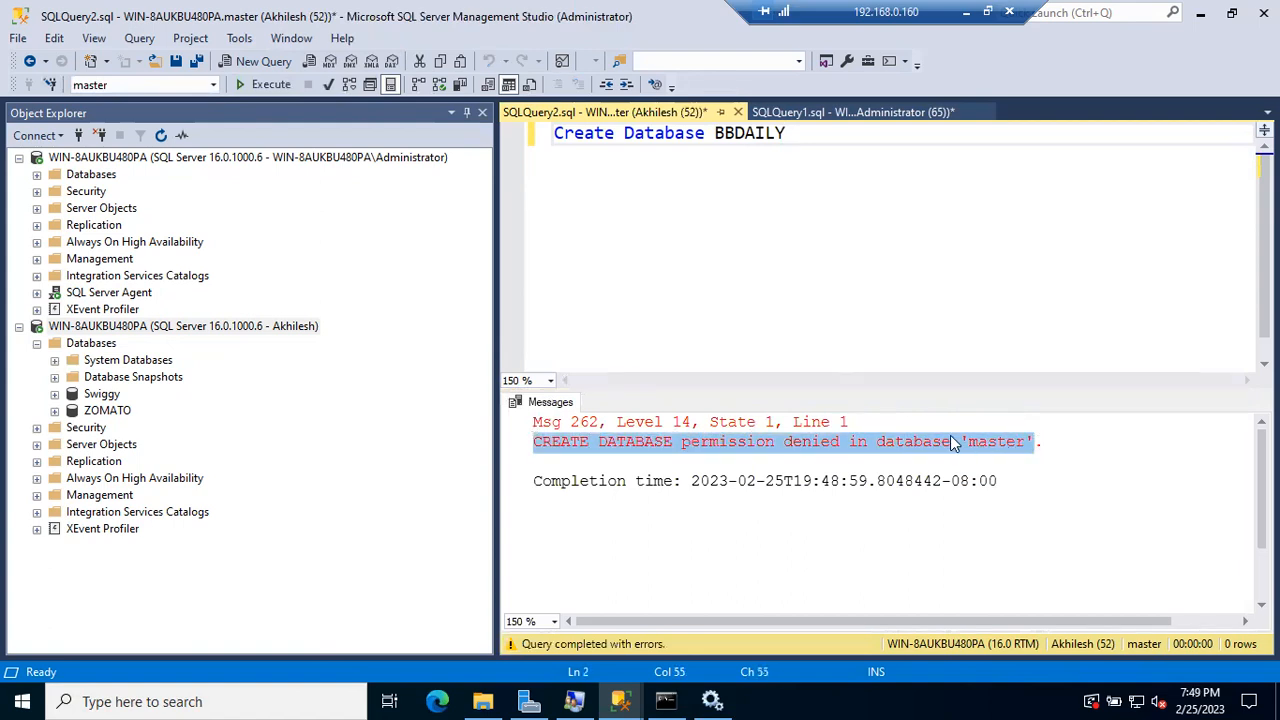
{"action": "left_click", "coordinate": [1011, 443]}
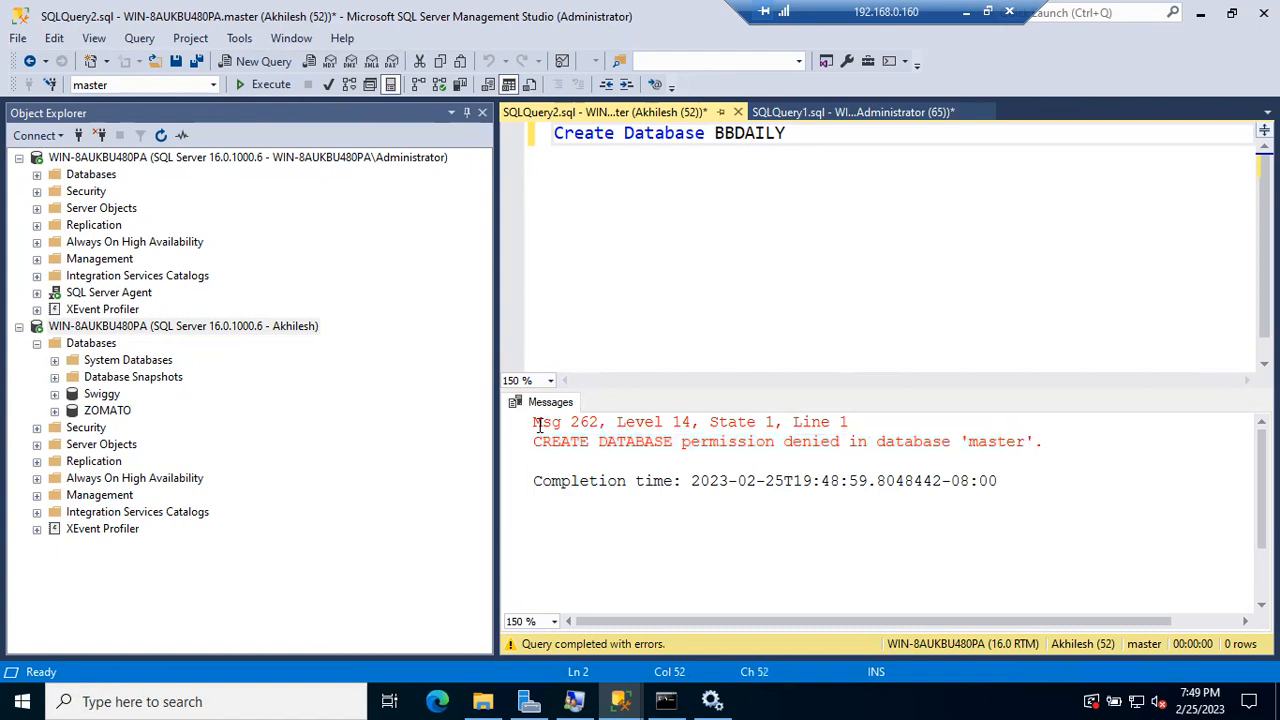
{"action": "left_click", "coordinate": [37, 191]}
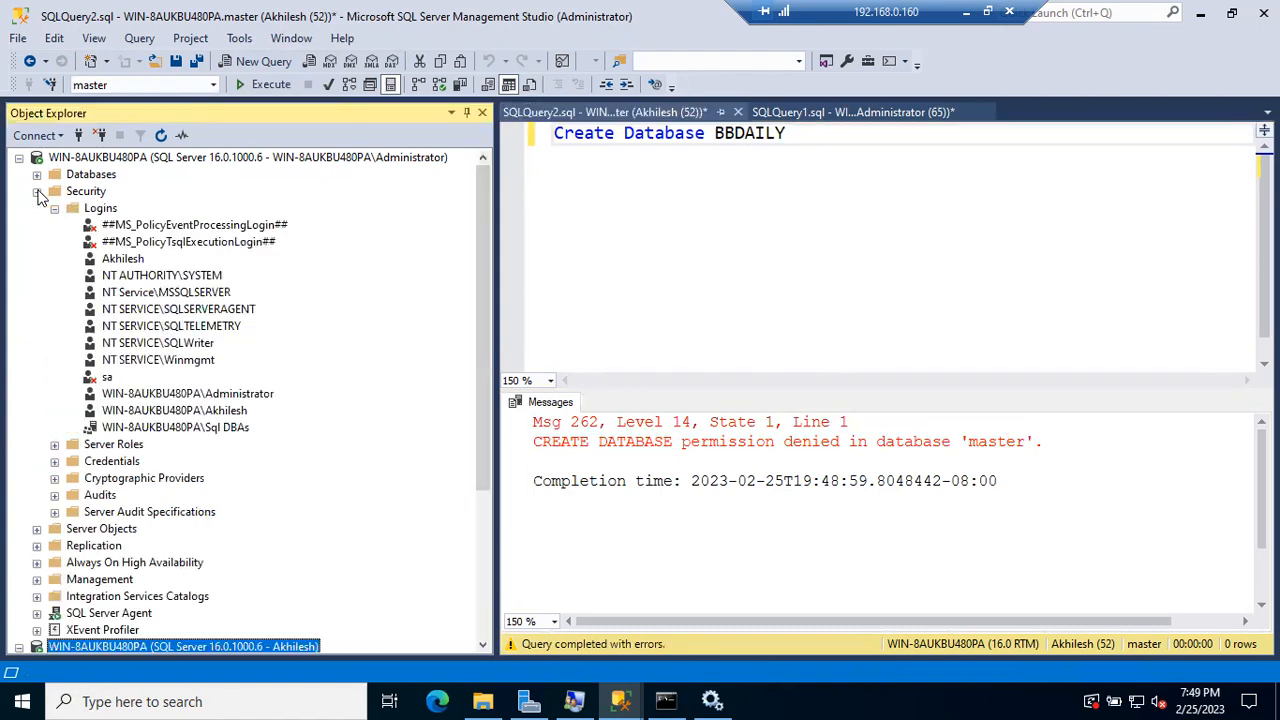
Step: Tick dbcreator in the SQL login's Server Roles and confirm with OK
{"action": "double_click", "coordinate": [120, 259]}
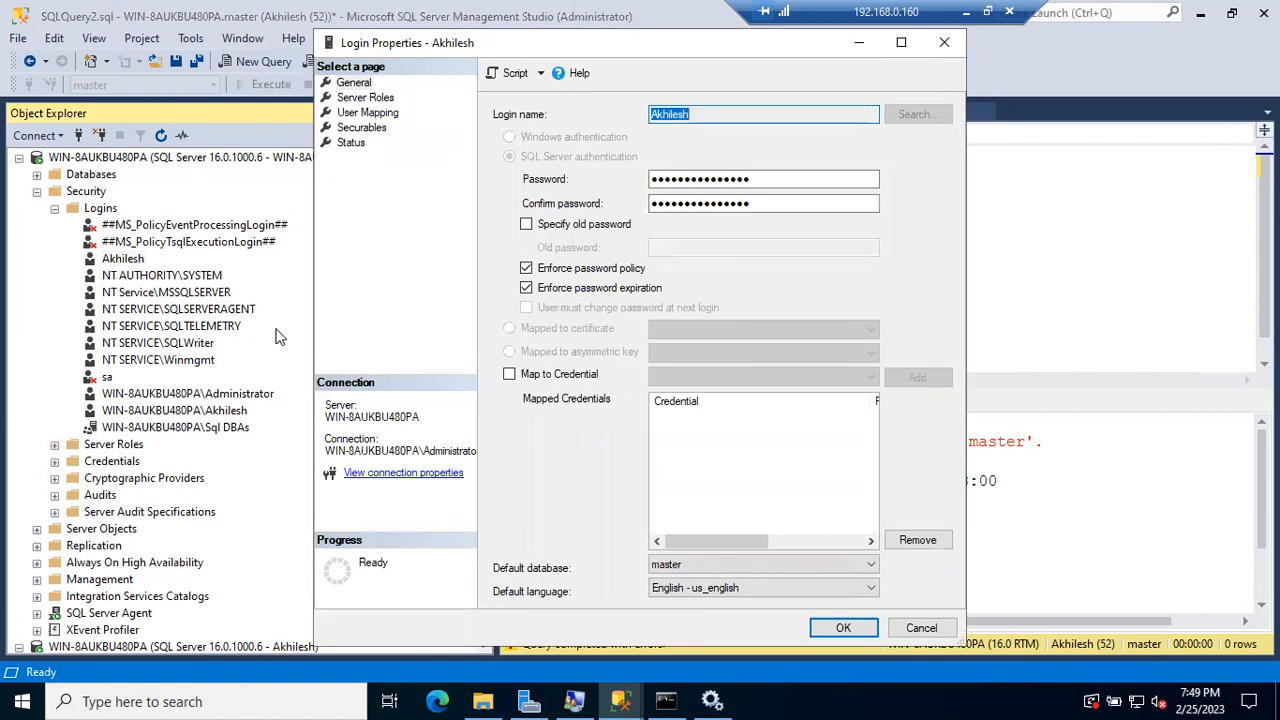
{"action": "left_click", "coordinate": [345, 97]}
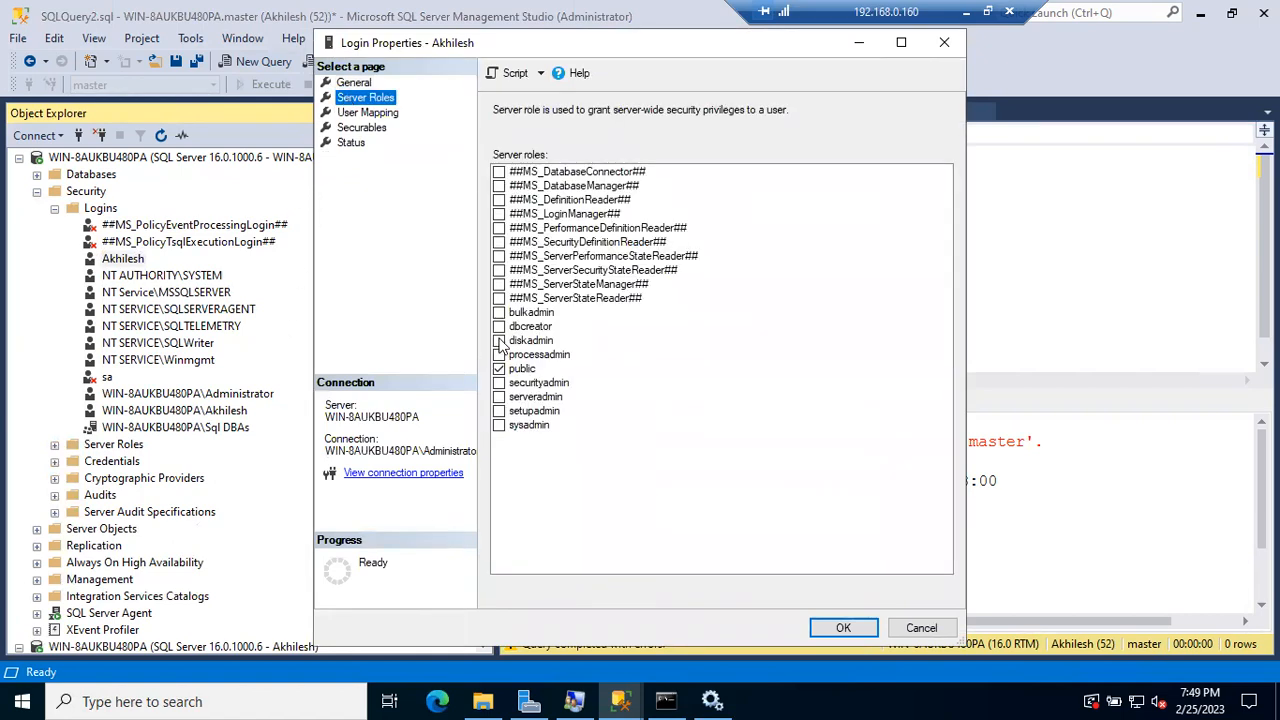
{"action": "left_click", "coordinate": [499, 327]}
{"action": "left_click", "coordinate": [835, 627]}
Step: Re-execute 'Create Database BBDAILY', now completing successfully
{"action": "left_click", "coordinate": [791, 300]}
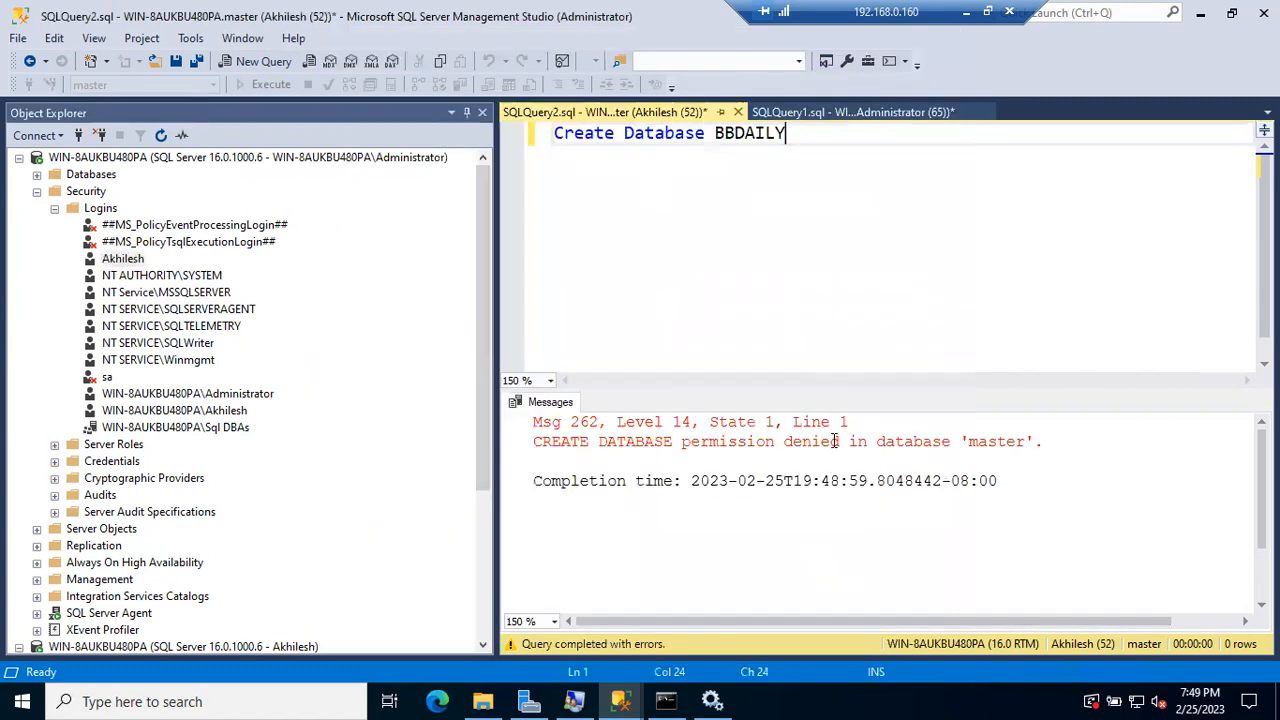
{"action": "left_click", "coordinate": [705, 189]}
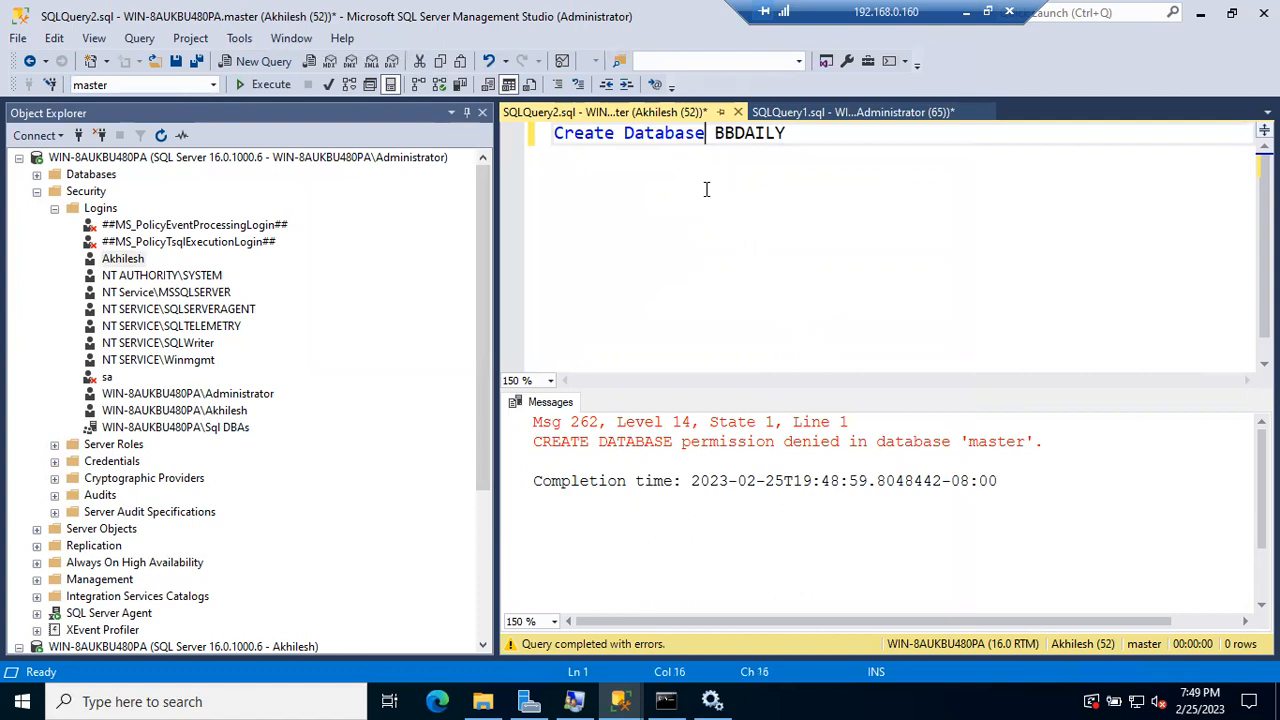
{"action": "left_click", "coordinate": [270, 85]}
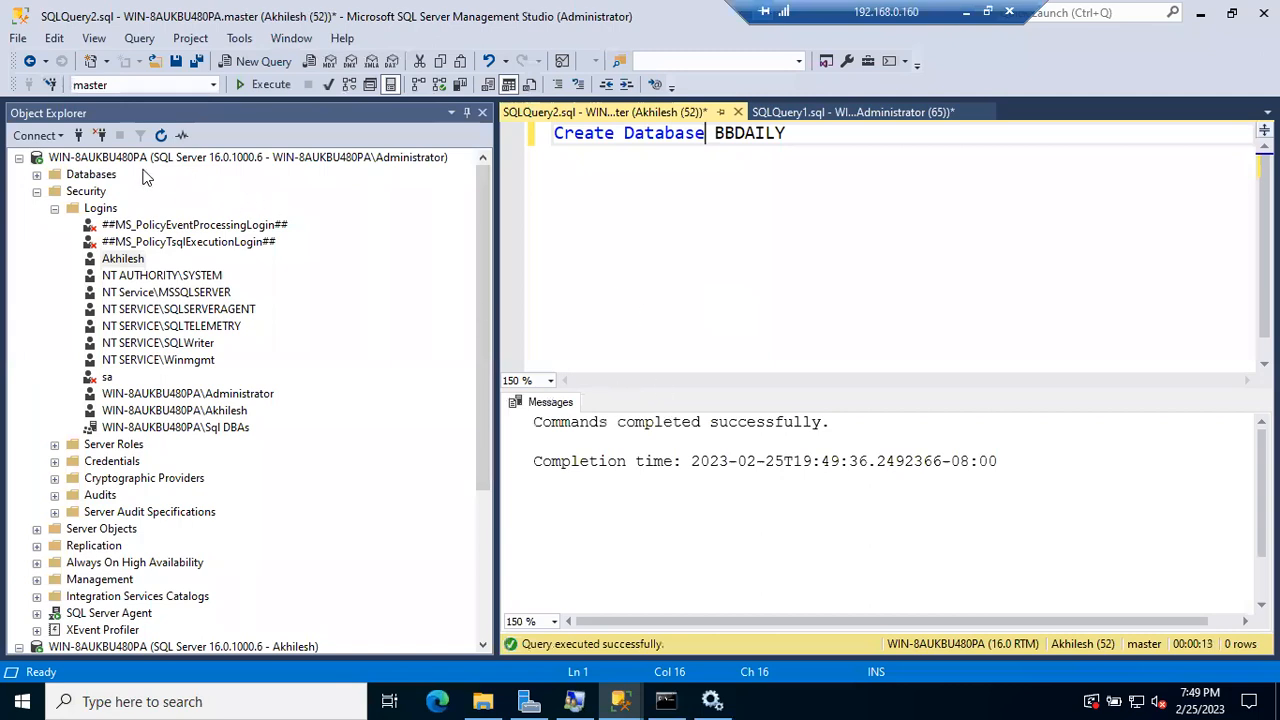
Step: Refresh the Databases folder so BBDAILY appears beside Swiggy and ZOMATO, then collapse Logins
{"action": "left_click", "coordinate": [37, 174]}
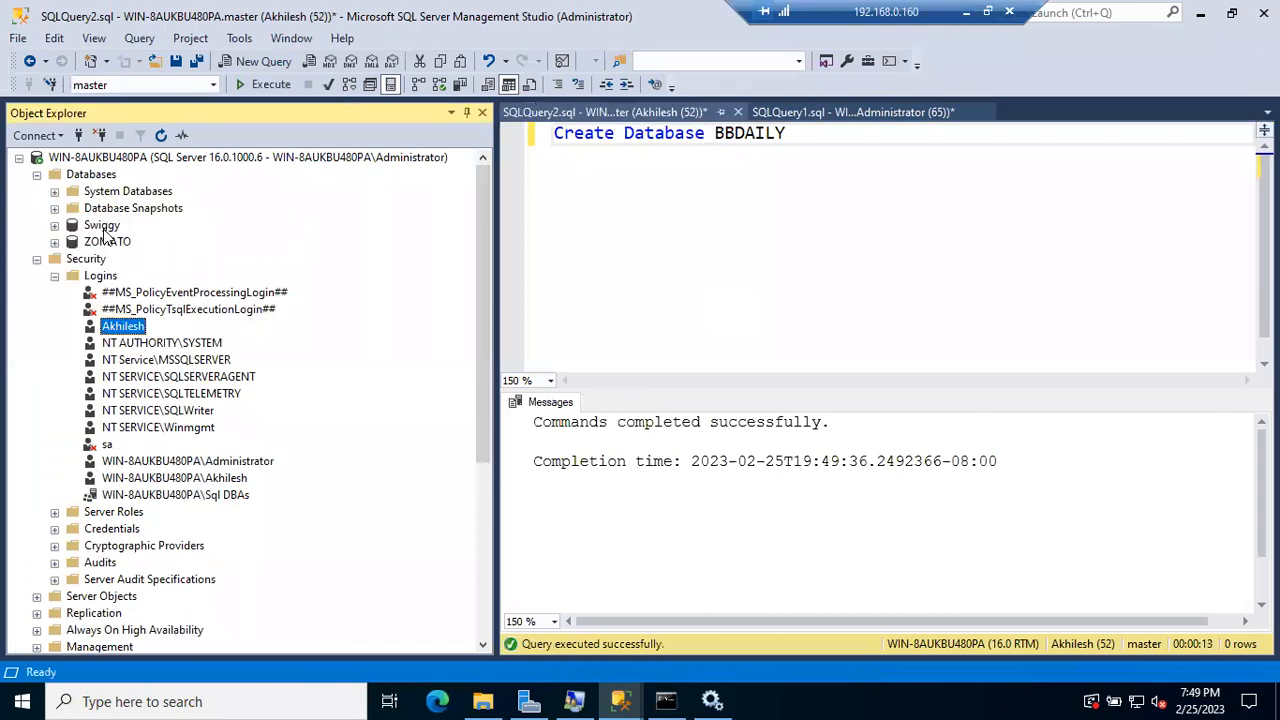
{"action": "left_click", "coordinate": [98, 177]}
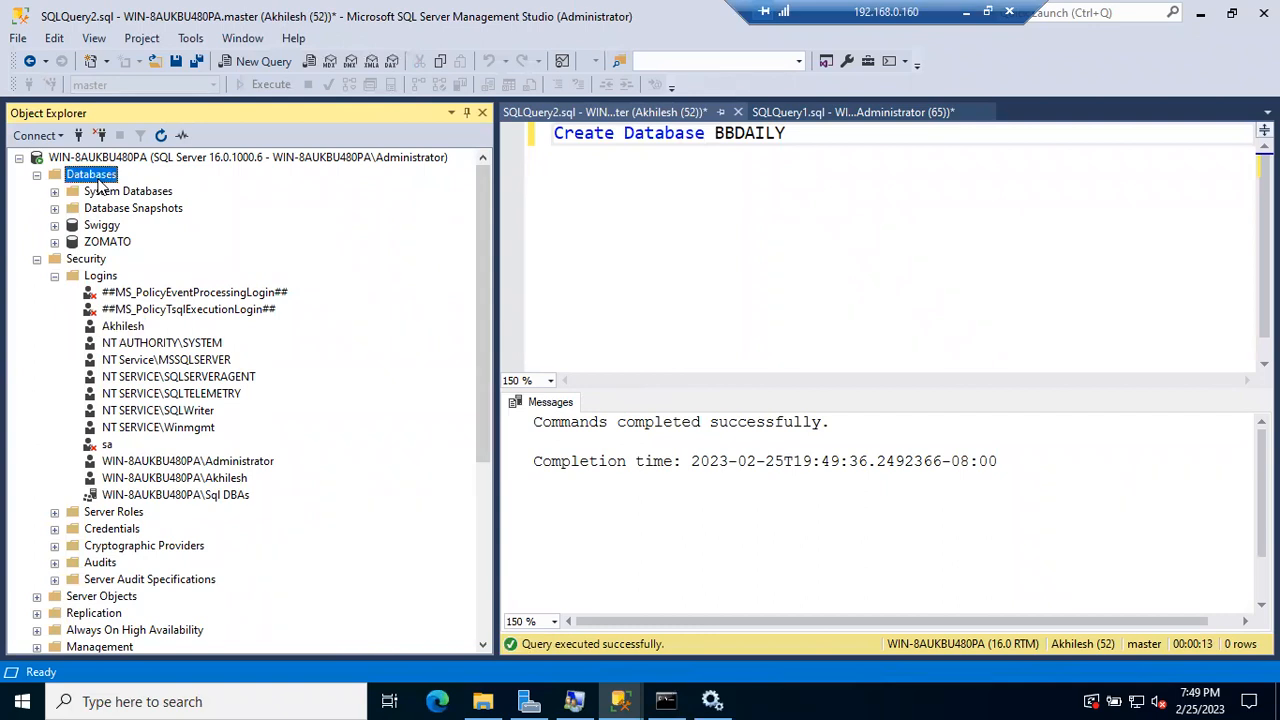
{"action": "left_click", "coordinate": [100, 178]}
{"action": "left_click", "coordinate": [161, 136]}
{"action": "left_click", "coordinate": [105, 225]}
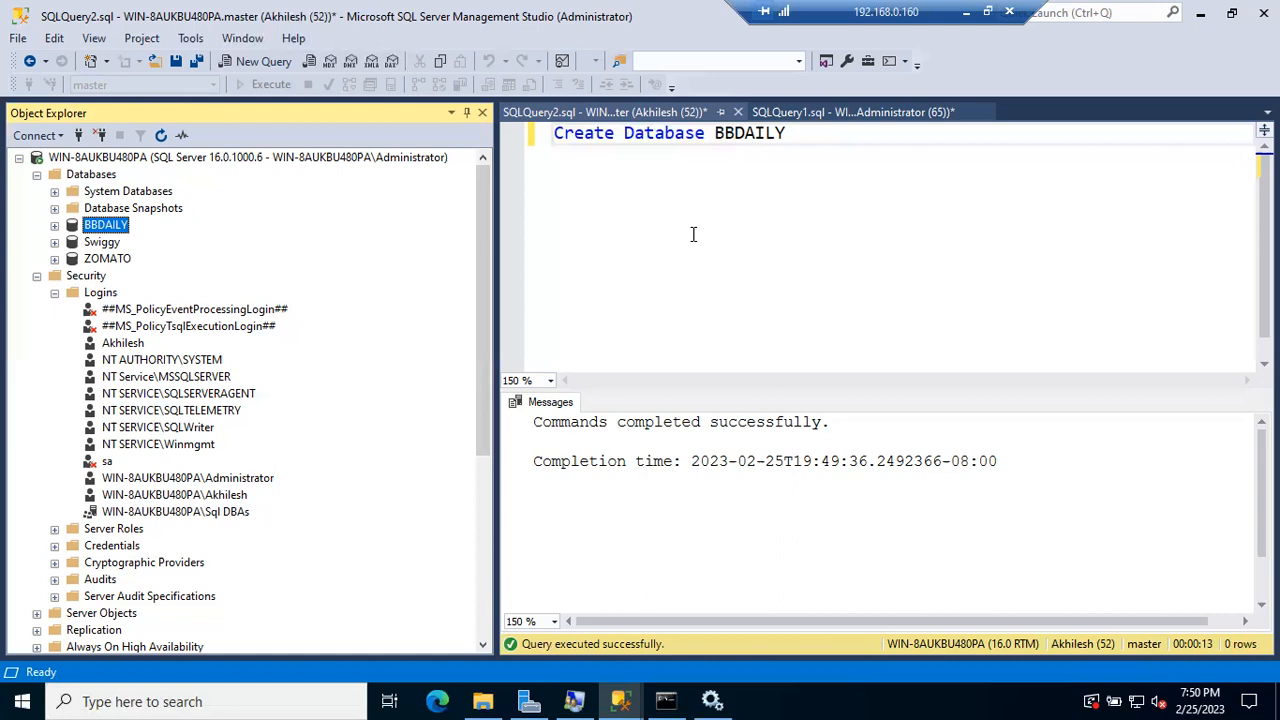
{"action": "left_click", "coordinate": [55, 293]}
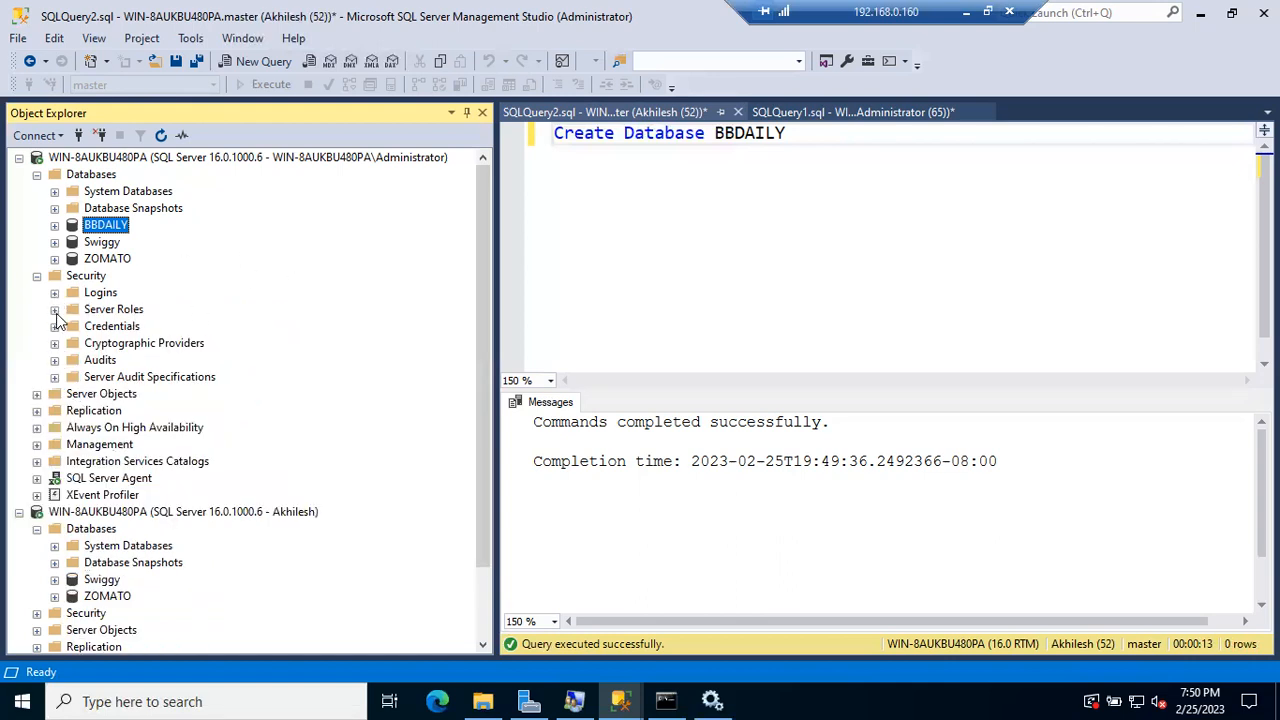
Step: Expand Server Roles to review the fixed roles, including sysadmin, then collapse them
{"action": "left_click", "coordinate": [55, 310]}
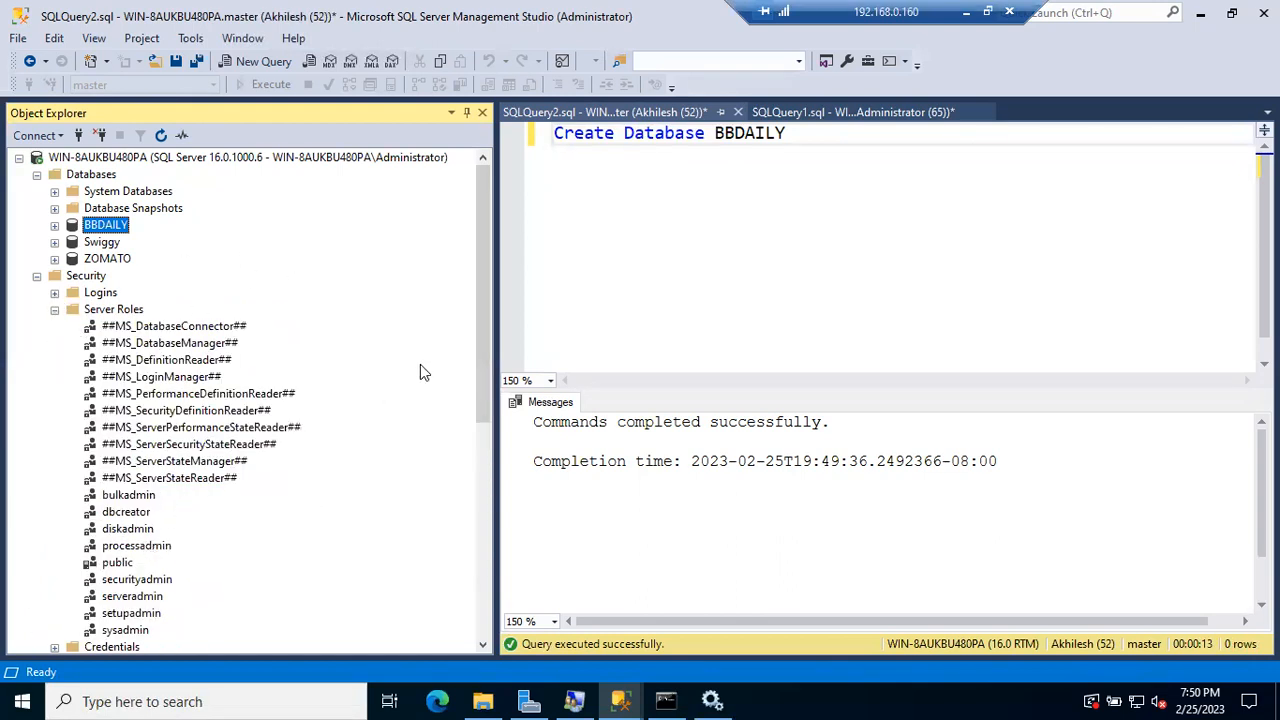
{"action": "left_click_drag", "start_coordinate": [480, 317], "coordinate": [480, 389]}
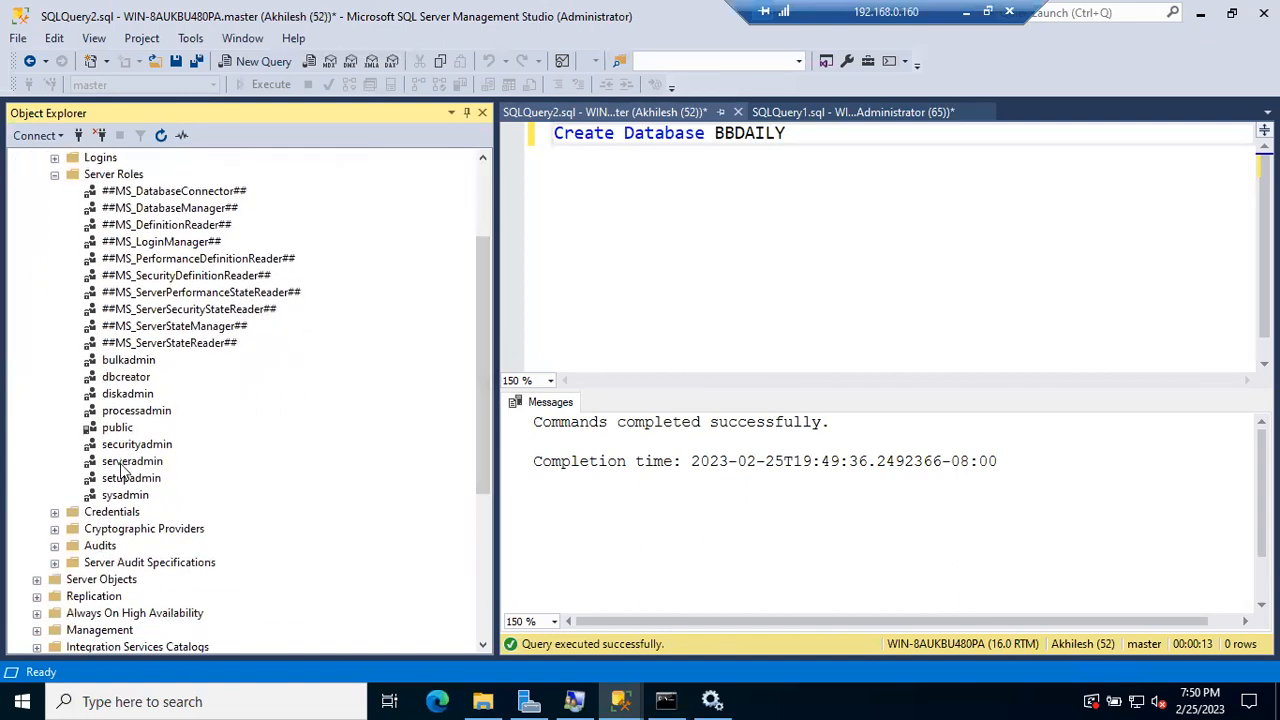
{"action": "left_click", "coordinate": [126, 497]}
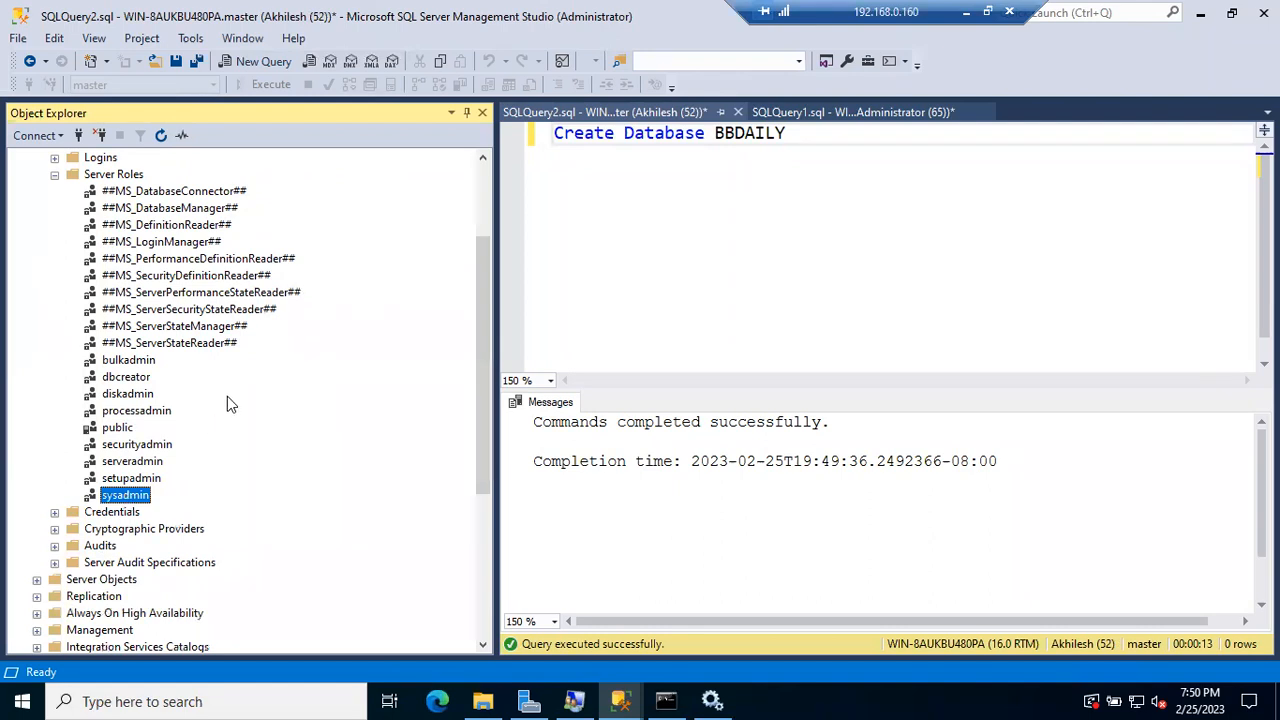
{"action": "scroll", "coordinate": [227, 400], "scroll_direction": "up", "scroll_amount": 3}
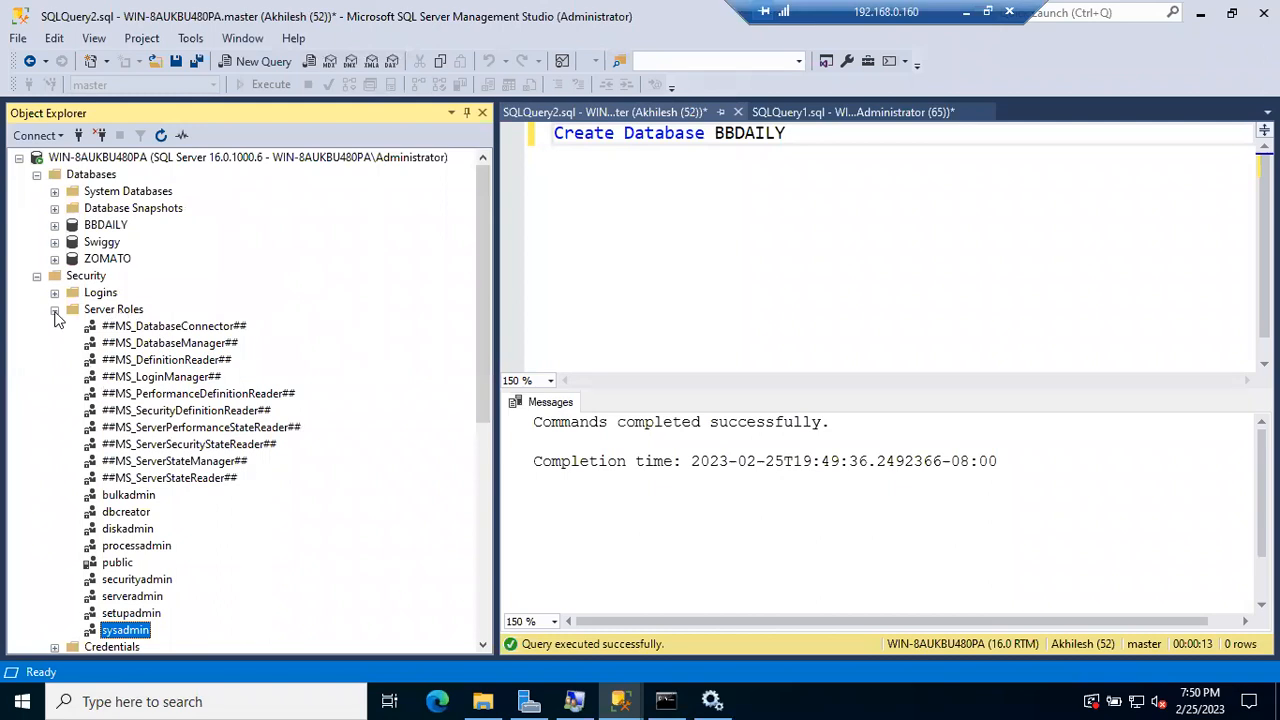
{"action": "left_click", "coordinate": [54, 309]}
Step: Tick sysadmin in the SQL login's Server Roles and confirm with OK
{"action": "left_click", "coordinate": [54, 292]}
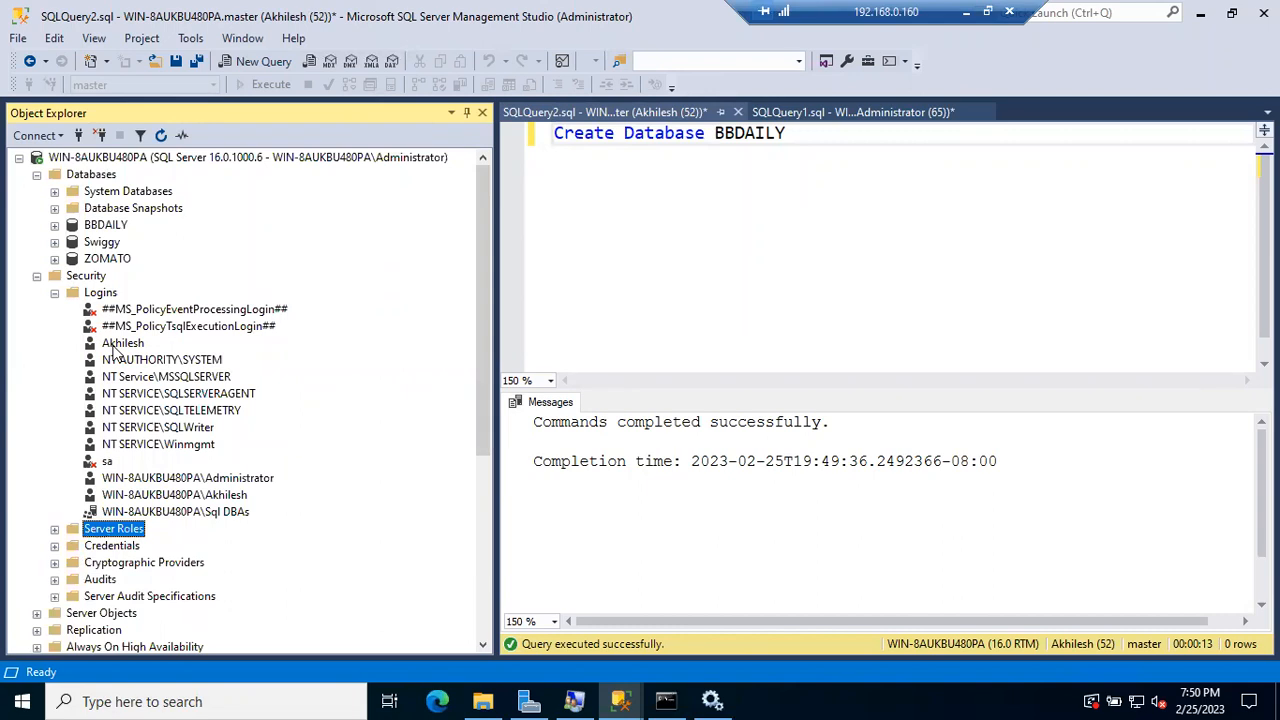
{"action": "double_click", "coordinate": [112, 345]}
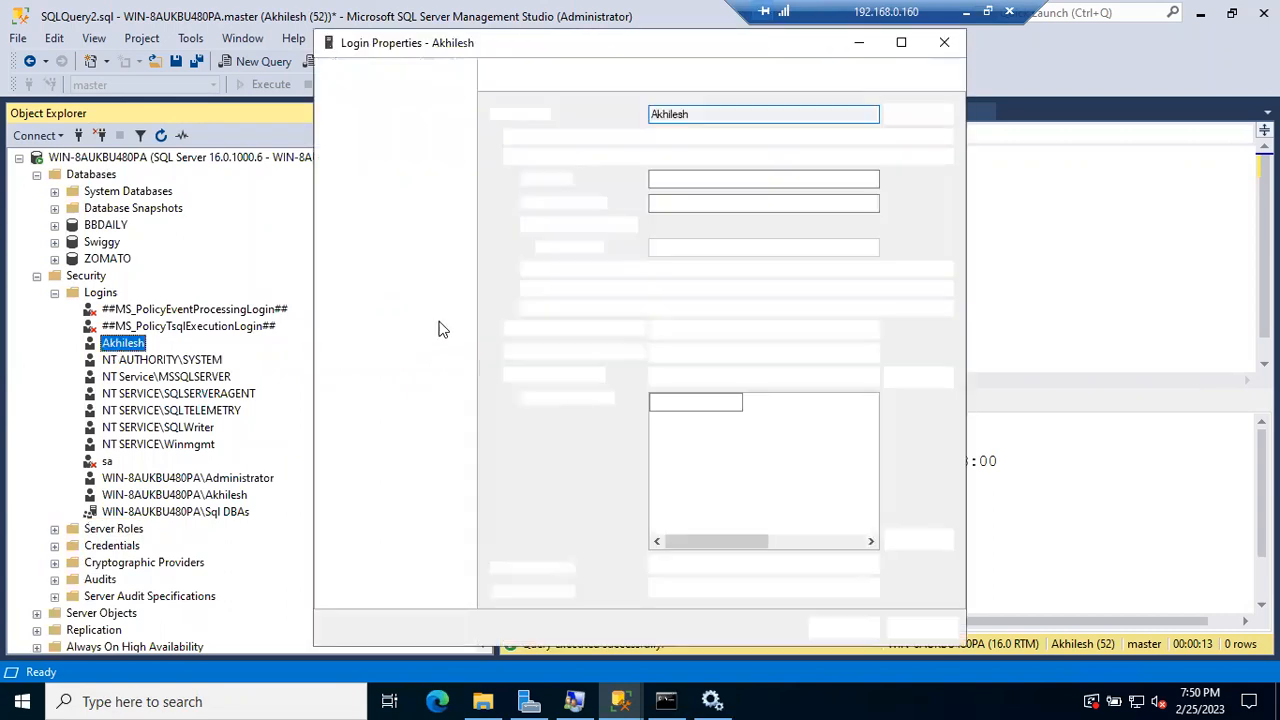
{"action": "left_click", "coordinate": [365, 97]}
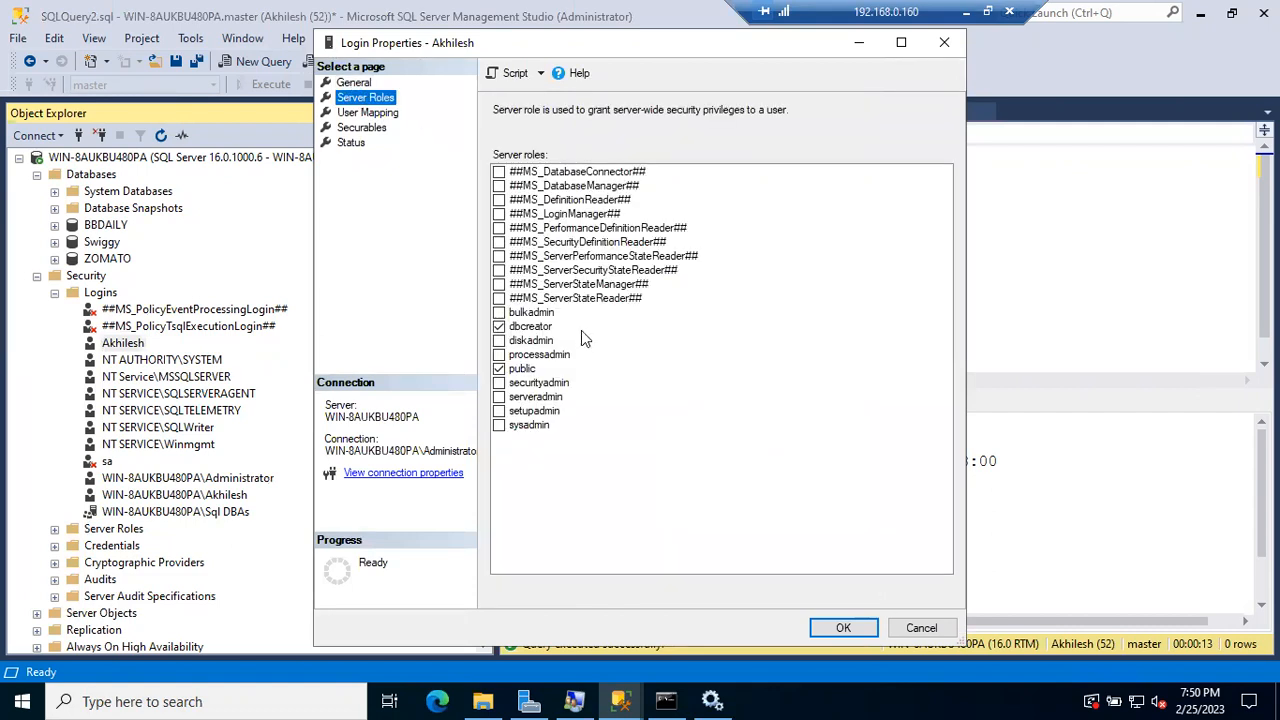
{"action": "left_click", "coordinate": [499, 425]}
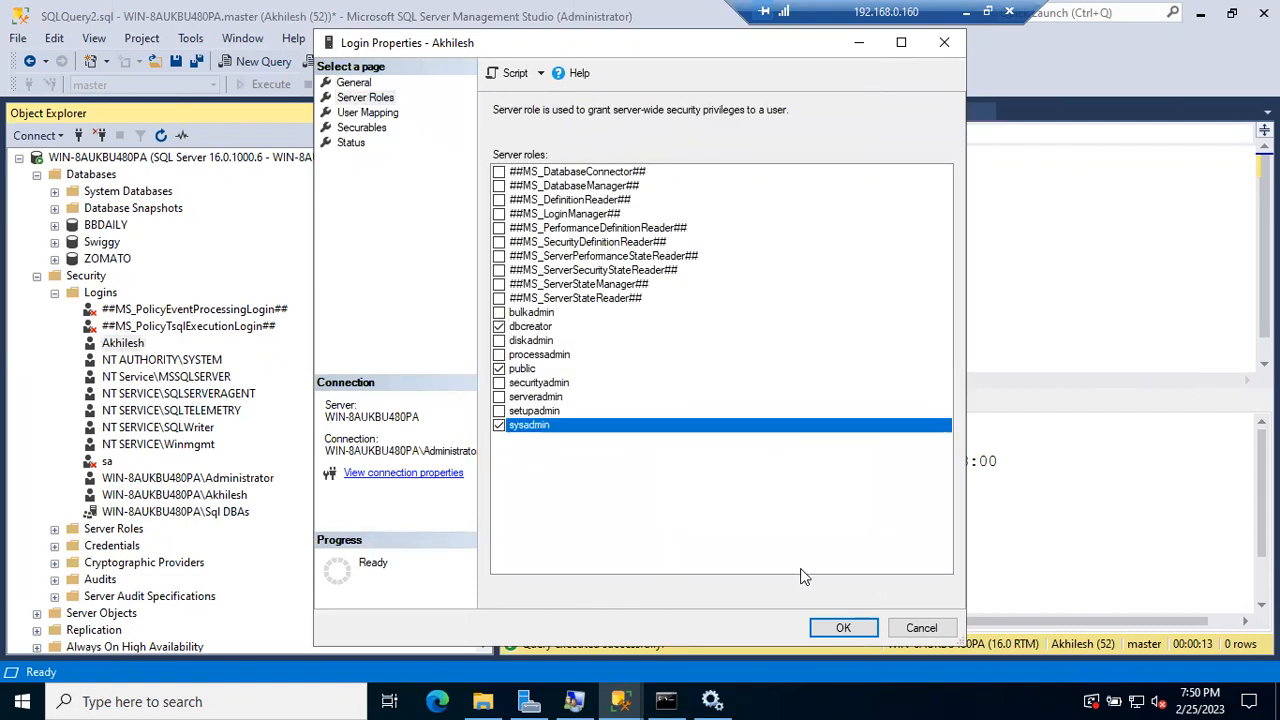
{"action": "left_click", "coordinate": [843, 627]}
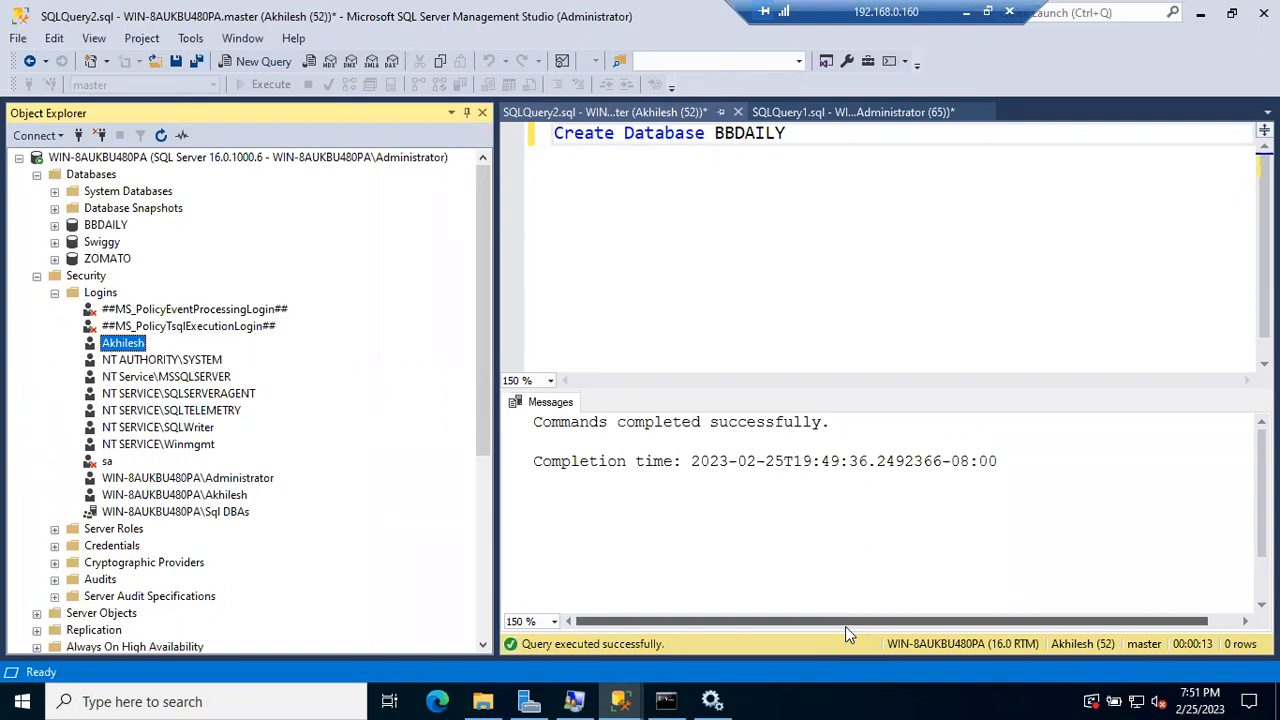
Step: In SQLQuery1, expand Server Roles and delete dbcreator from the sp_srvrolepermission query
{"action": "left_click", "coordinate": [876, 119]}
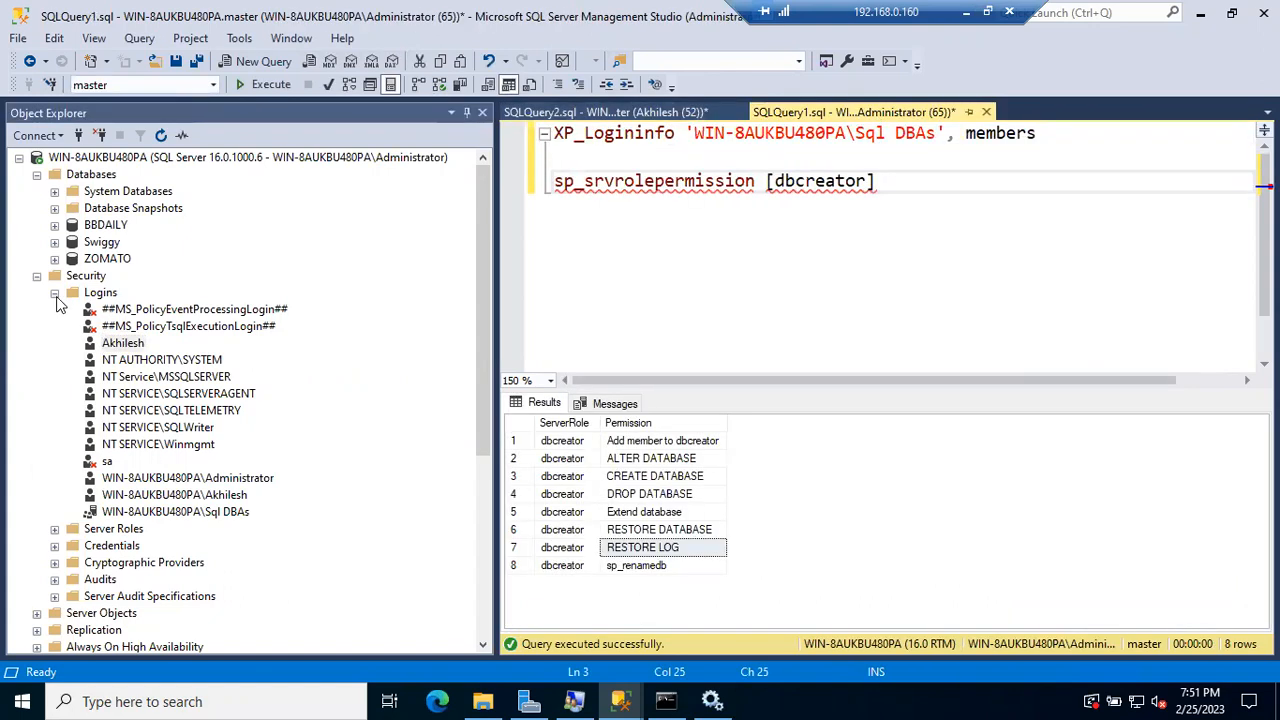
{"action": "left_click", "coordinate": [55, 293]}
{"action": "left_click", "coordinate": [55, 309]}
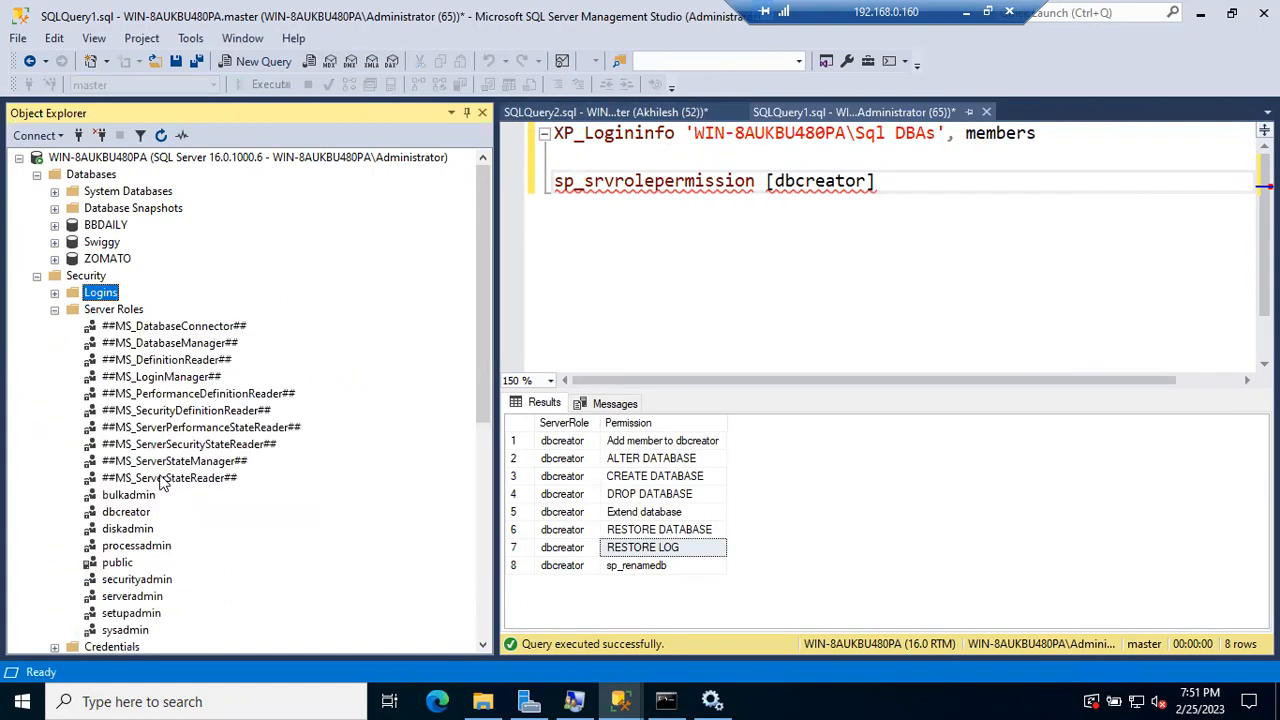
{"action": "left_click", "coordinate": [128, 528]}
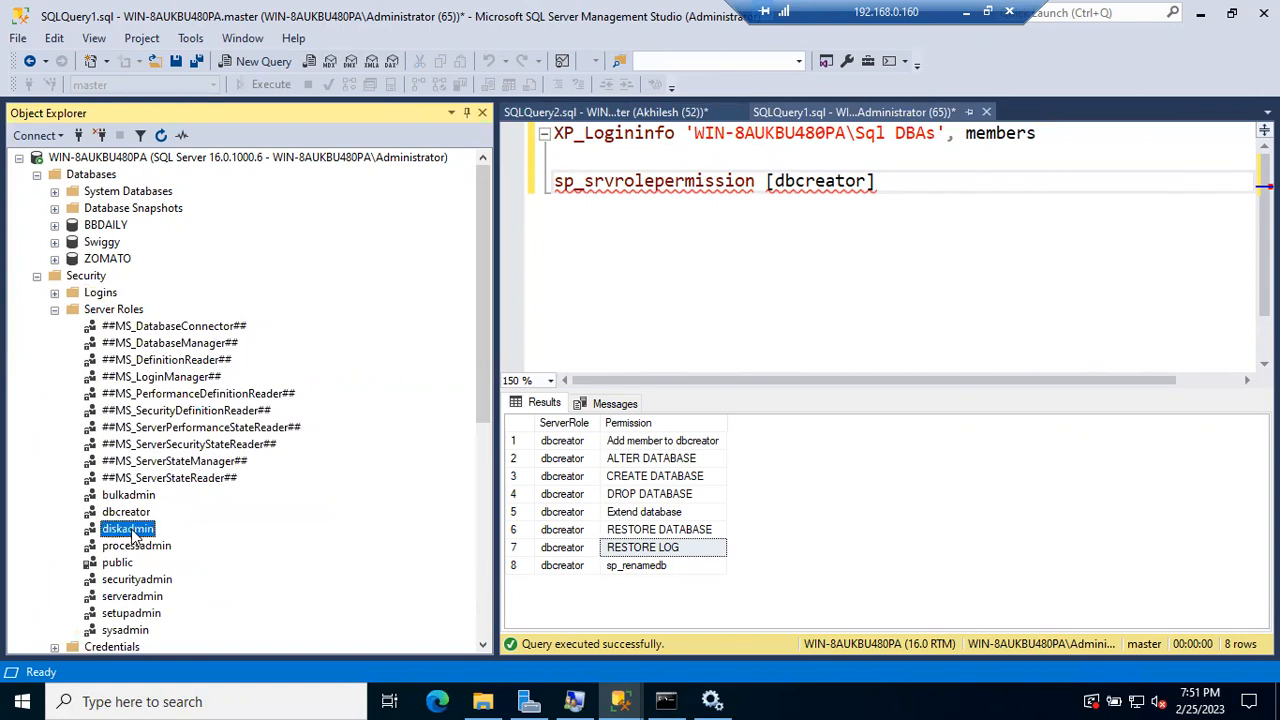
{"action": "double_click", "coordinate": [806, 180]}
{"action": "key", "text": "BackSpace"}
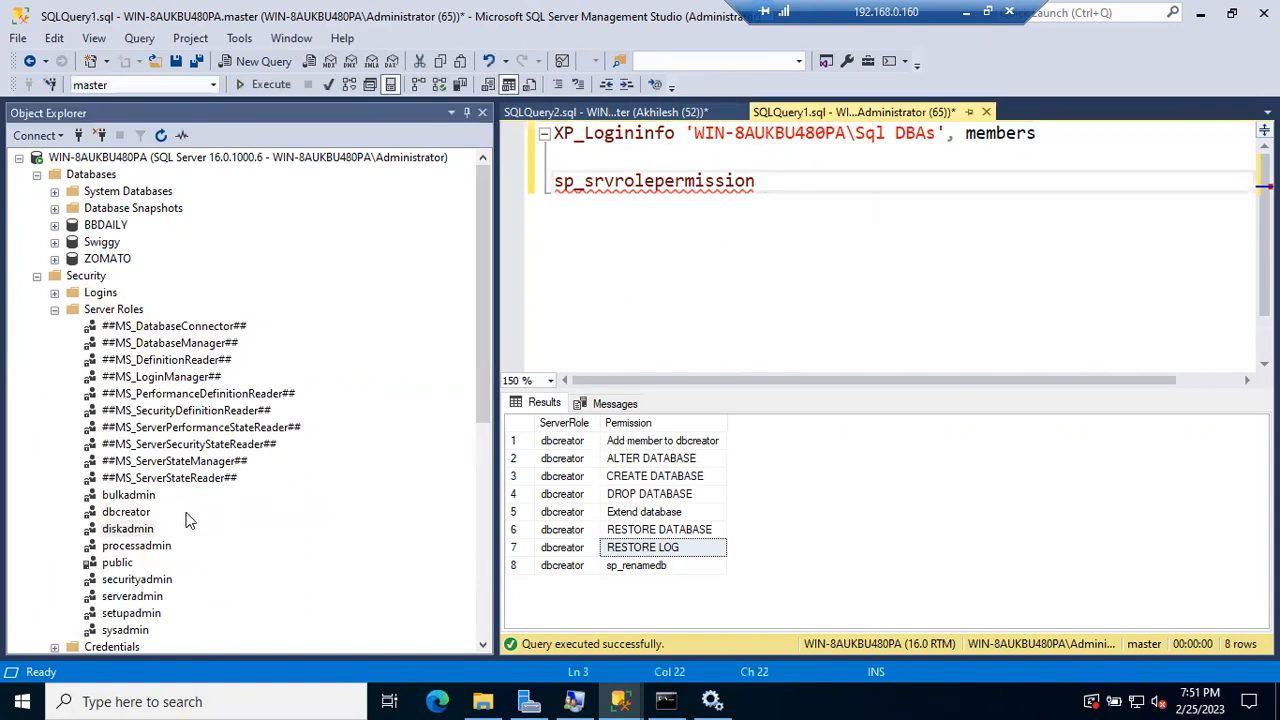
Step: Run sp_srvrolepermission [diskadmin] and review its Add member to diskadmin and DISK INIT permissions
{"action": "left_click_drag", "start_coordinate": [128, 530], "coordinate": [645, 295]}
{"action": "left_click_drag", "start_coordinate": [770, 195], "coordinate": [771, 190]}
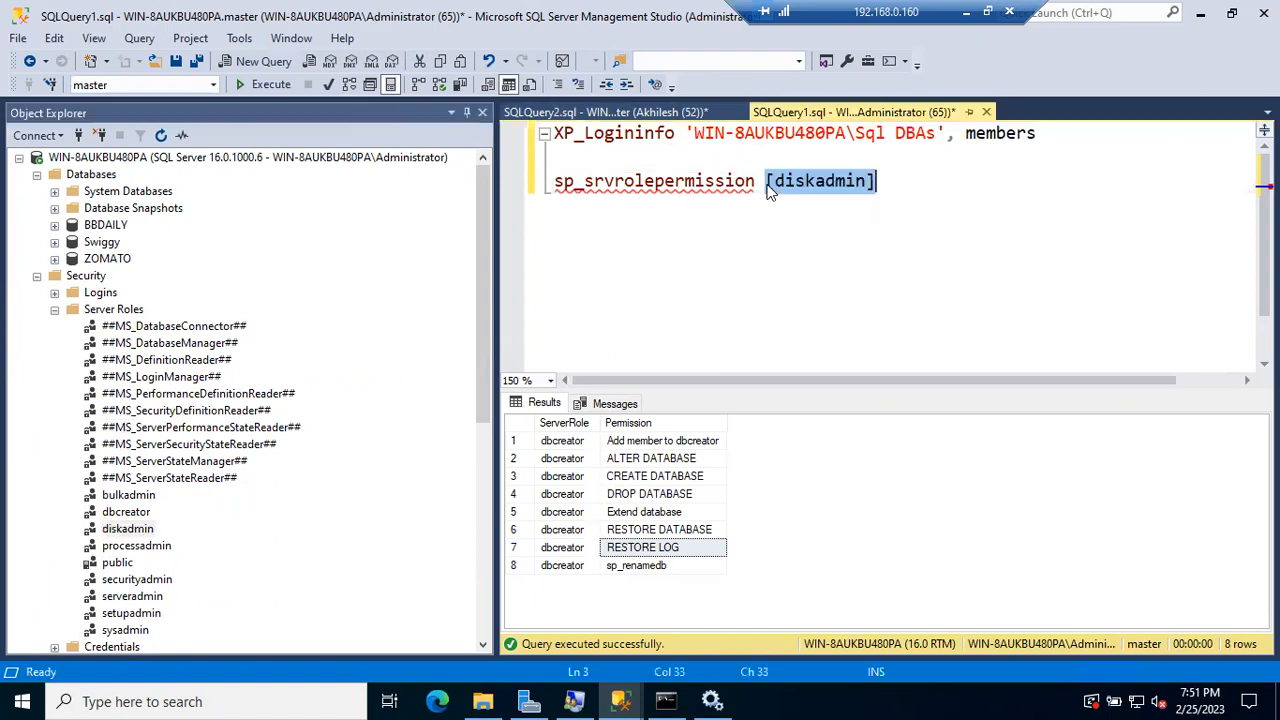
{"action": "left_click_drag", "start_coordinate": [876, 181], "coordinate": [795, 181]}
{"action": "left_click_drag", "start_coordinate": [705, 188], "coordinate": [524, 193]}
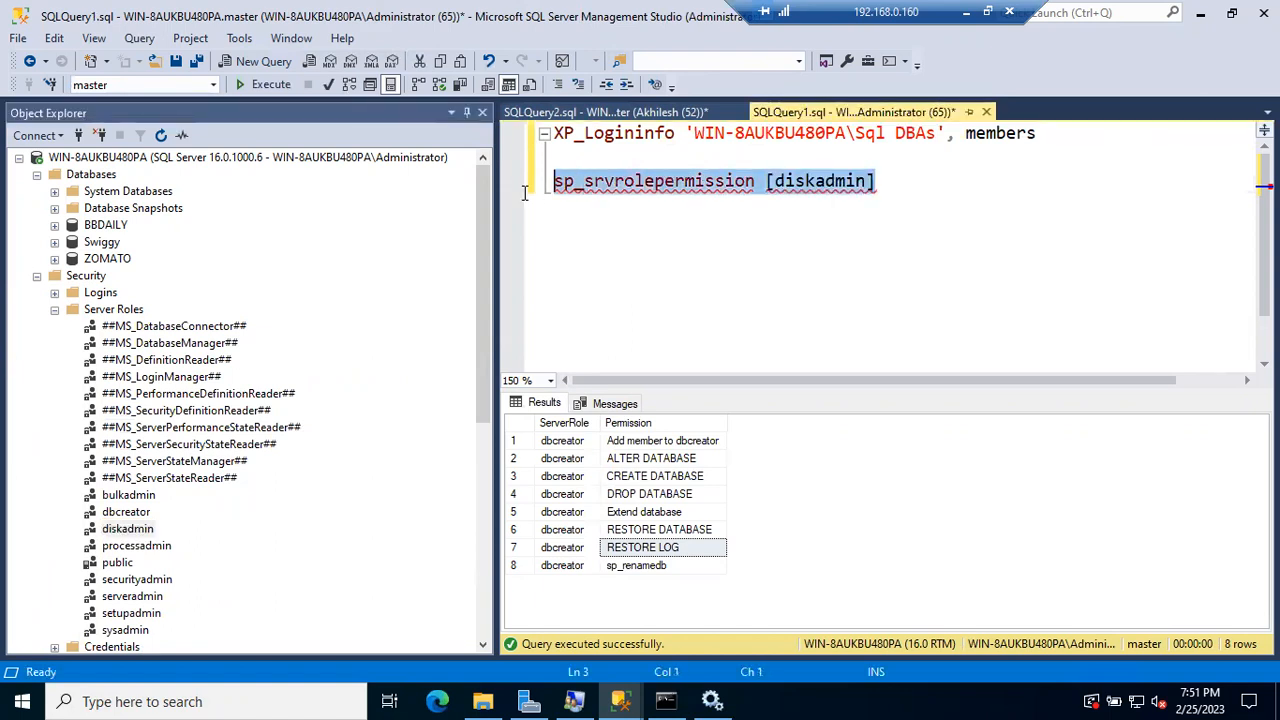
{"action": "key", "text": "F5"}
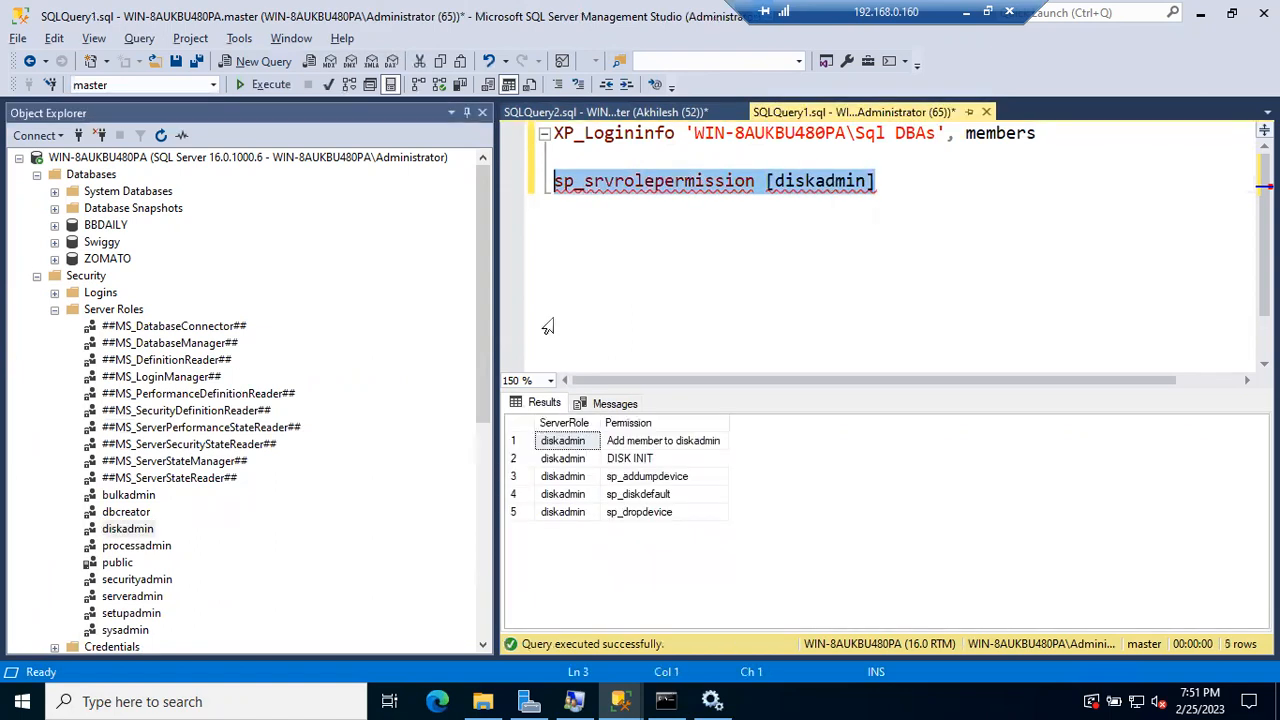
{"action": "left_click", "coordinate": [655, 443]}
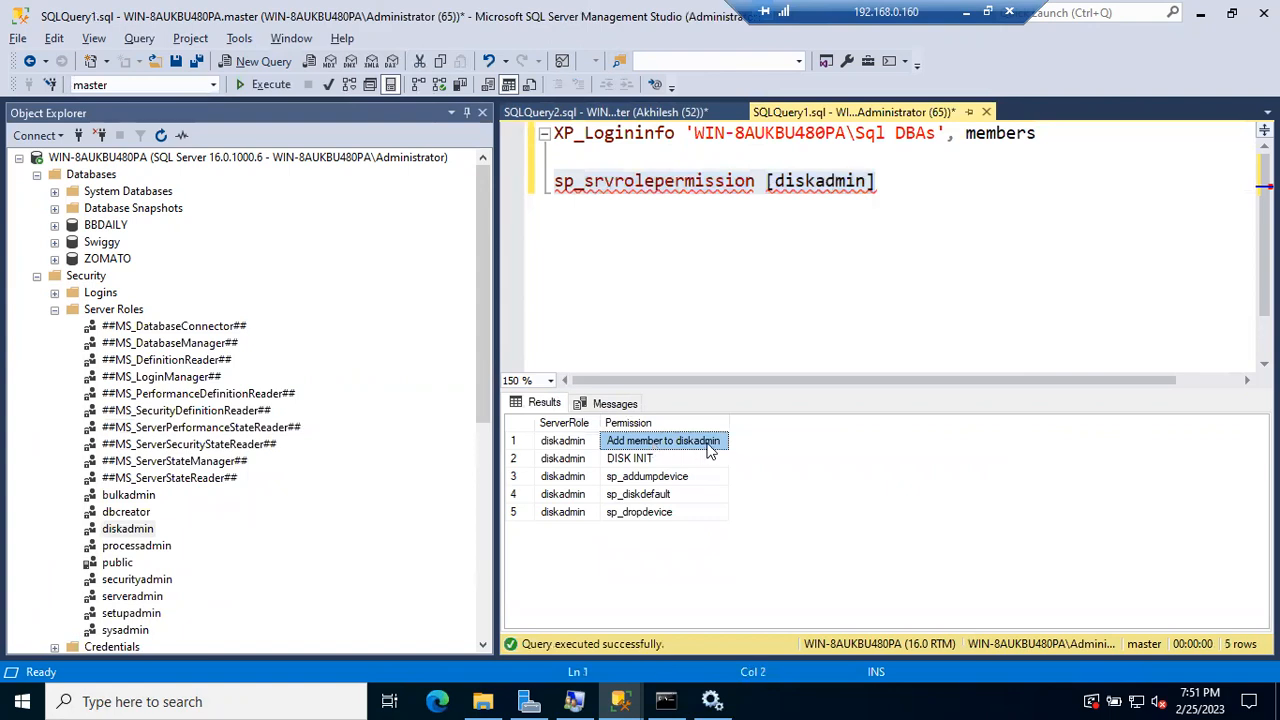
{"action": "left_click", "coordinate": [657, 460]}
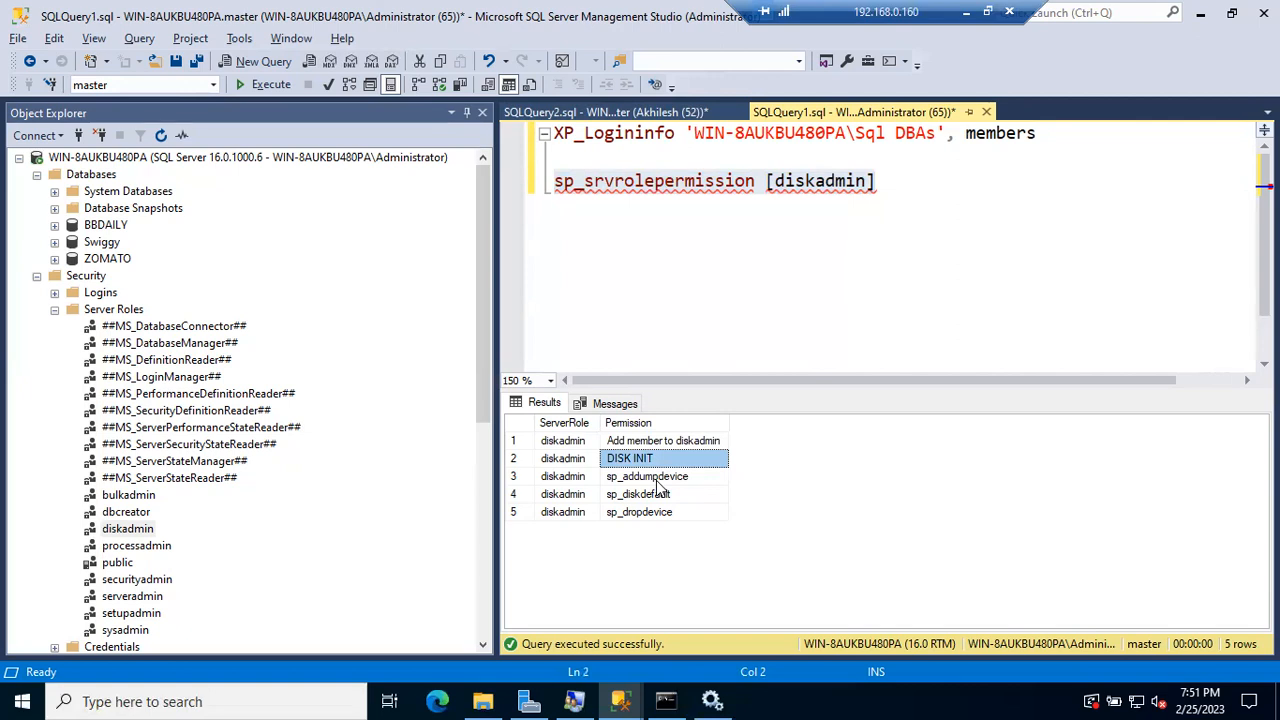
Step: Replace diskadmin with processadmin in the query and run sp_srvrolepermission [processadmin]
{"action": "left_click", "coordinate": [817, 180]}
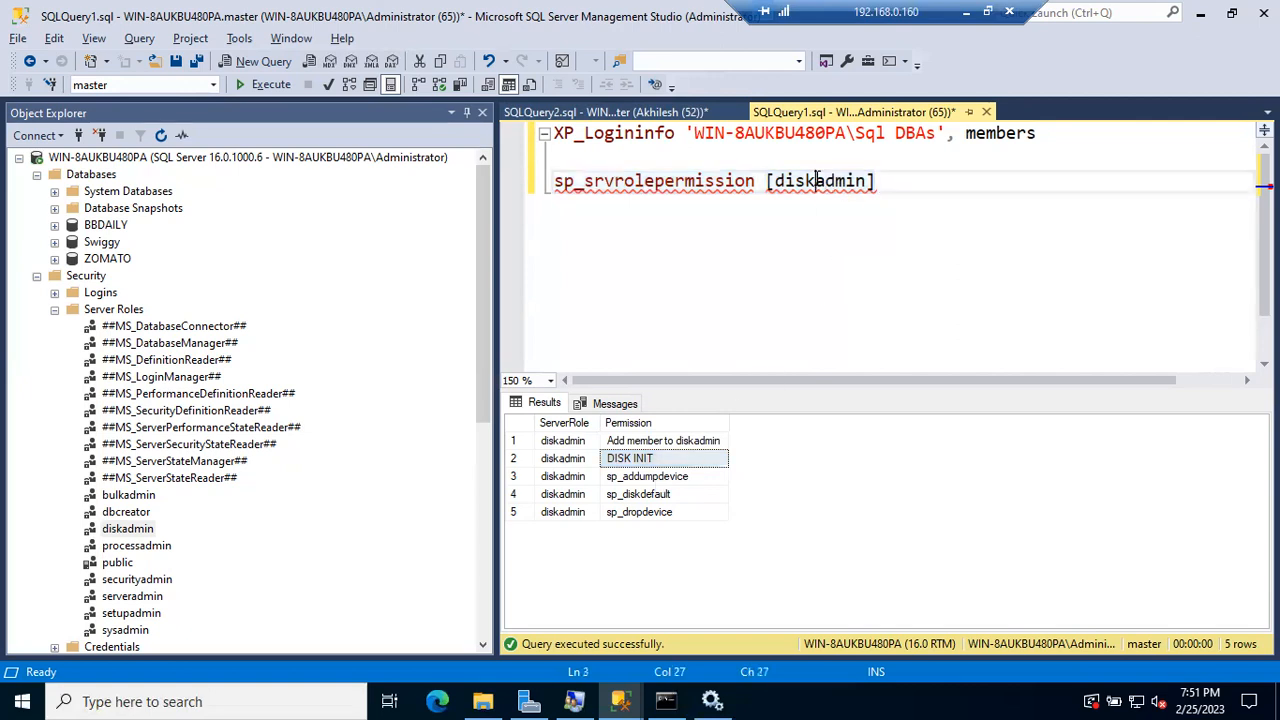
{"action": "double_click", "coordinate": [815, 181]}
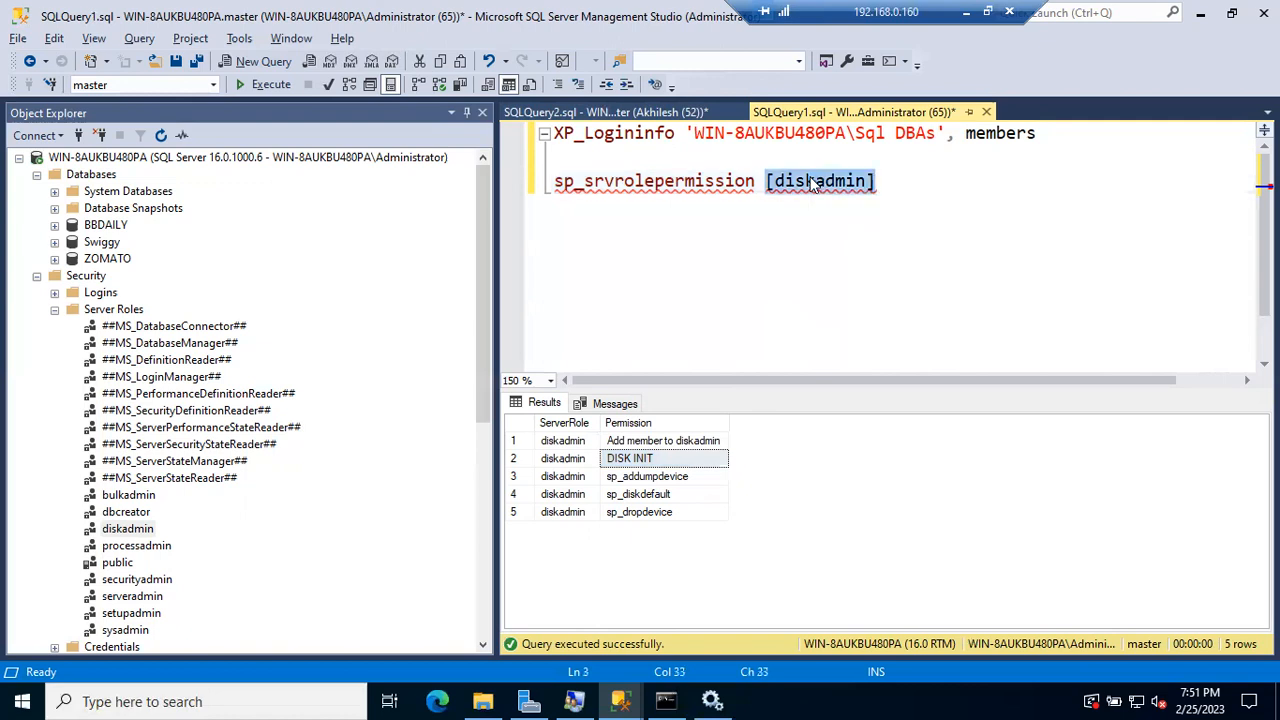
{"action": "key", "text": "BackSpace"}
{"action": "left_click_drag", "start_coordinate": [165, 545], "coordinate": [762, 197]}
{"action": "left_click", "coordinate": [857, 189]}
{"action": "left_click_drag", "start_coordinate": [928, 178], "coordinate": [525, 191]}
{"action": "key", "text": "F5"}
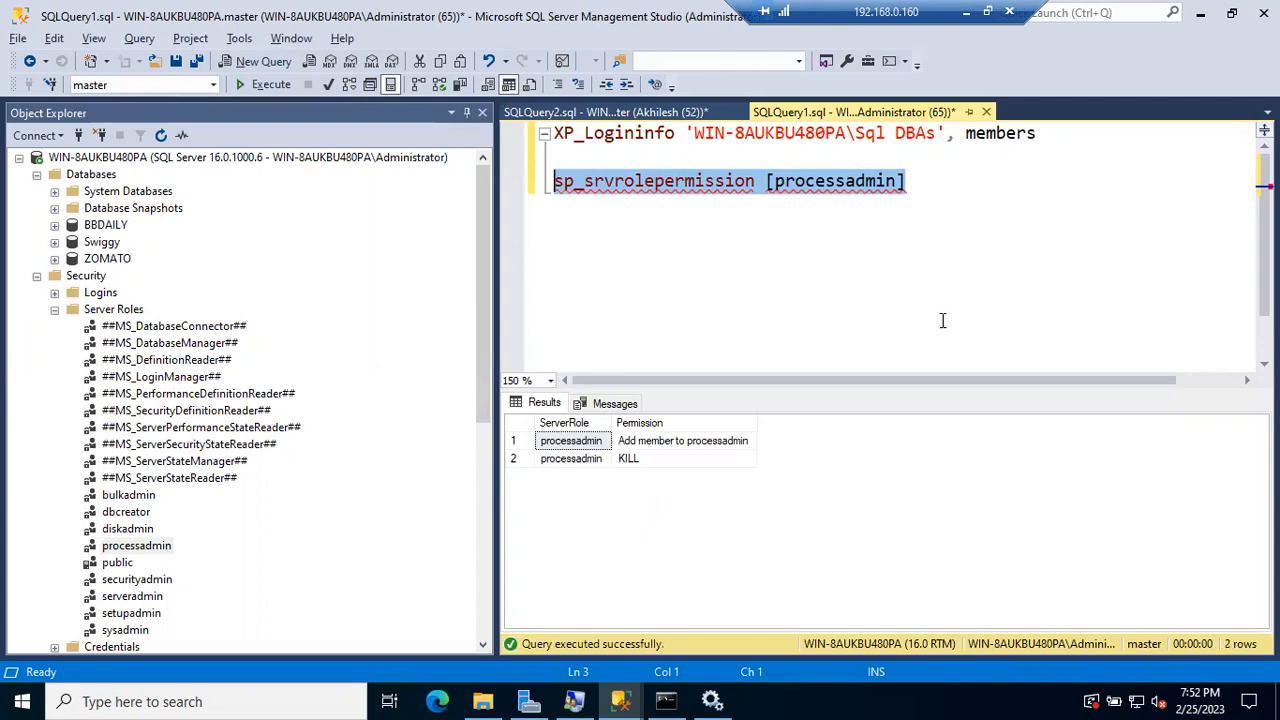
Step: Review processadmin's Add member to processadmin and KILL permissions, then collapse Server Roles
{"action": "left_click", "coordinate": [950, 195]}
{"action": "key", "text": "Return"}
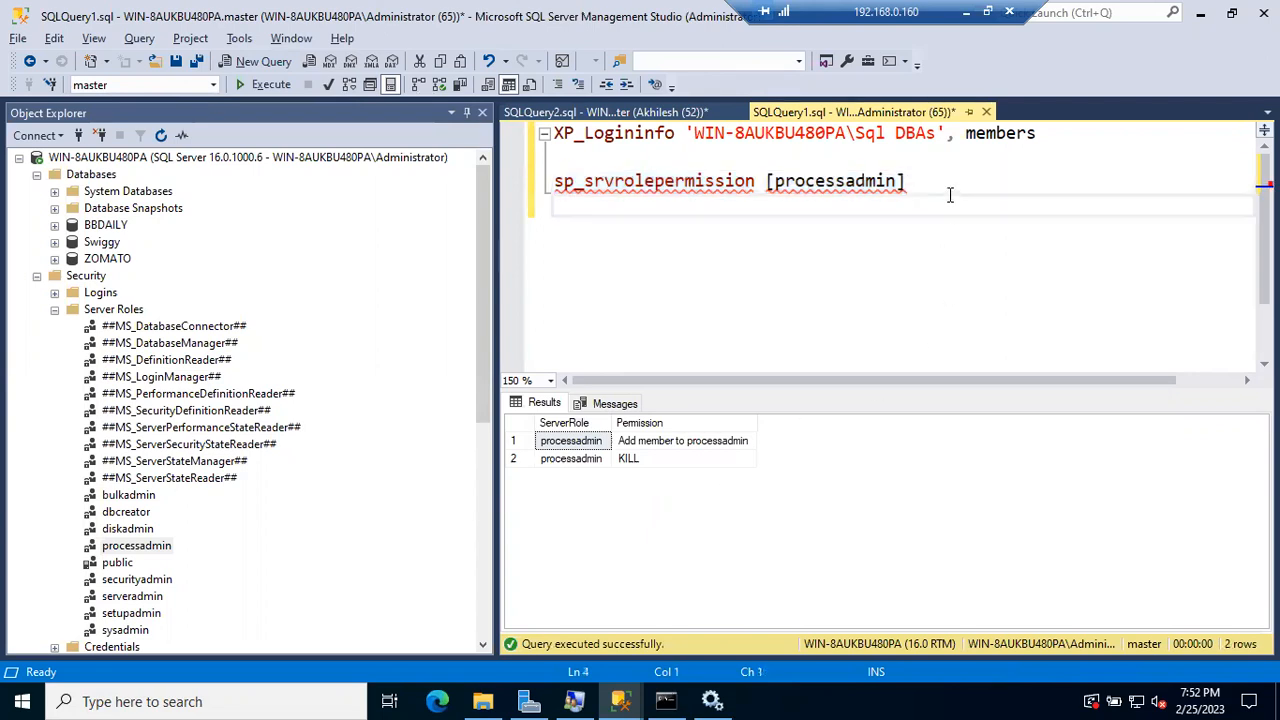
{"action": "left_click", "coordinate": [735, 443]}
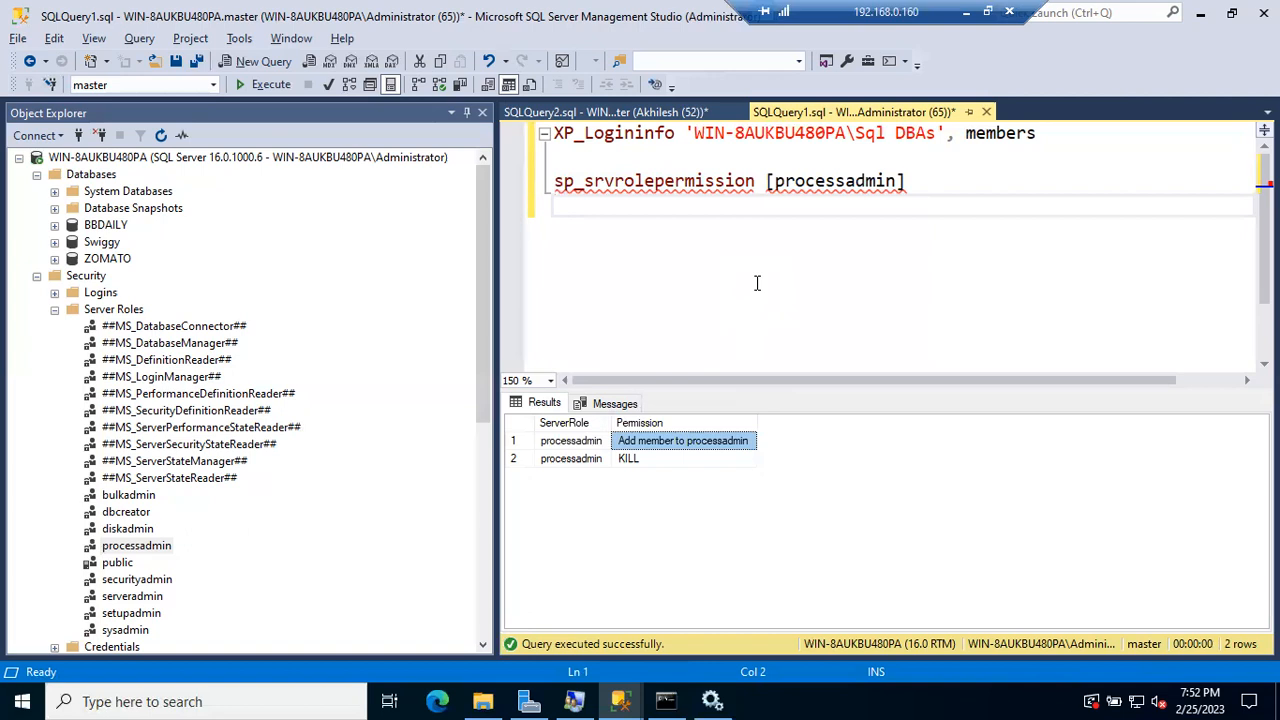
{"action": "left_click", "coordinate": [628, 459]}
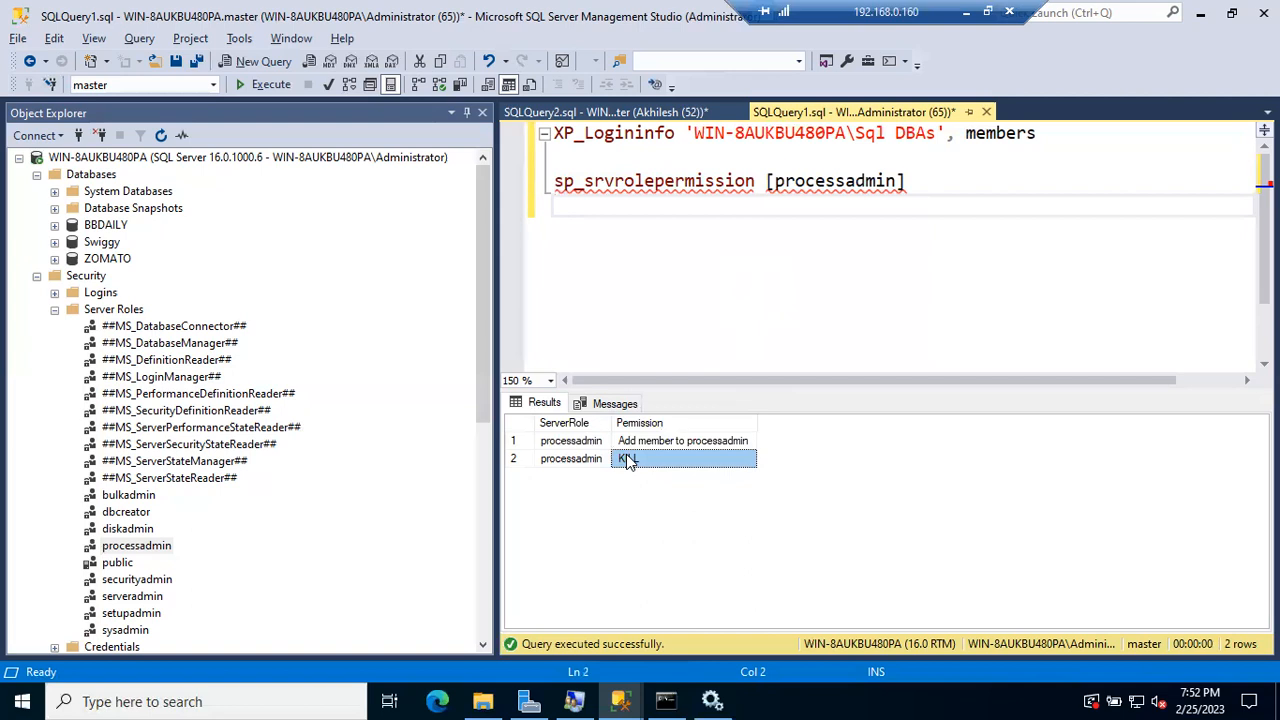
{"action": "left_click", "coordinate": [55, 310]}
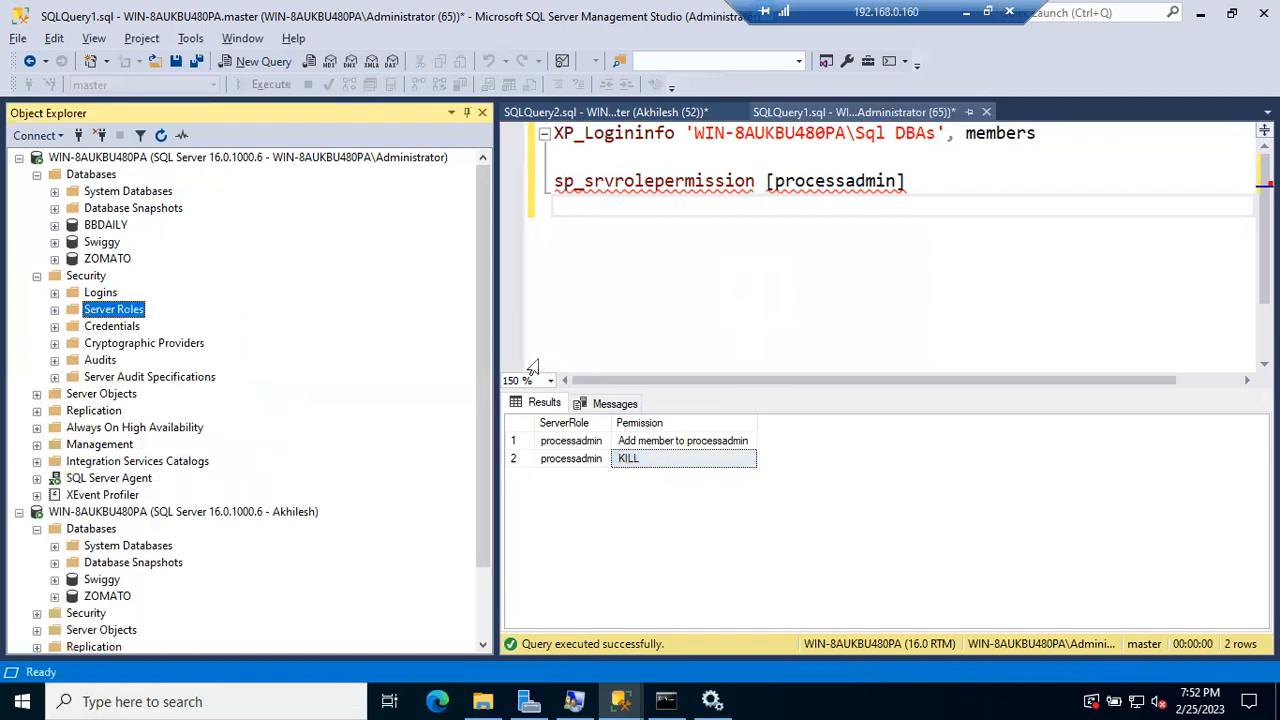
{"action": "right_click", "coordinate": [312, 162]}
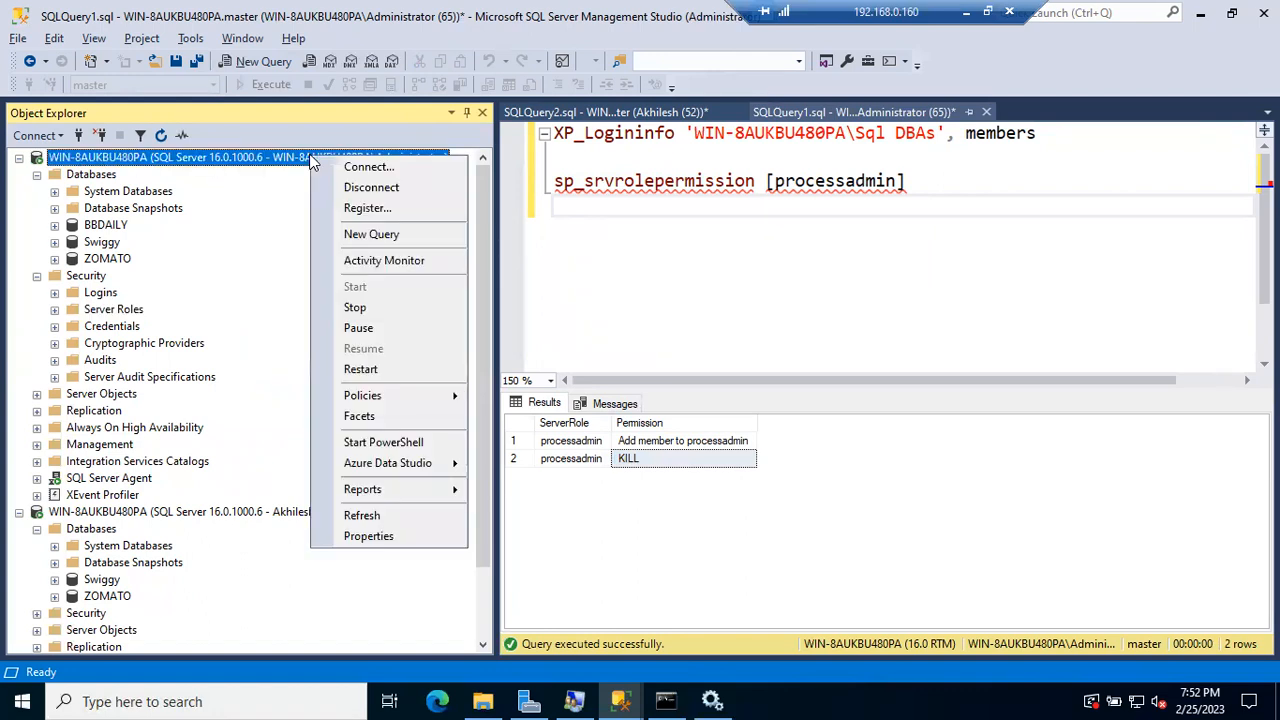
Step: In a new query, run select *from zomzto..customer while browsing ZOMATO's tables
{"action": "left_click", "coordinate": [371, 234]}
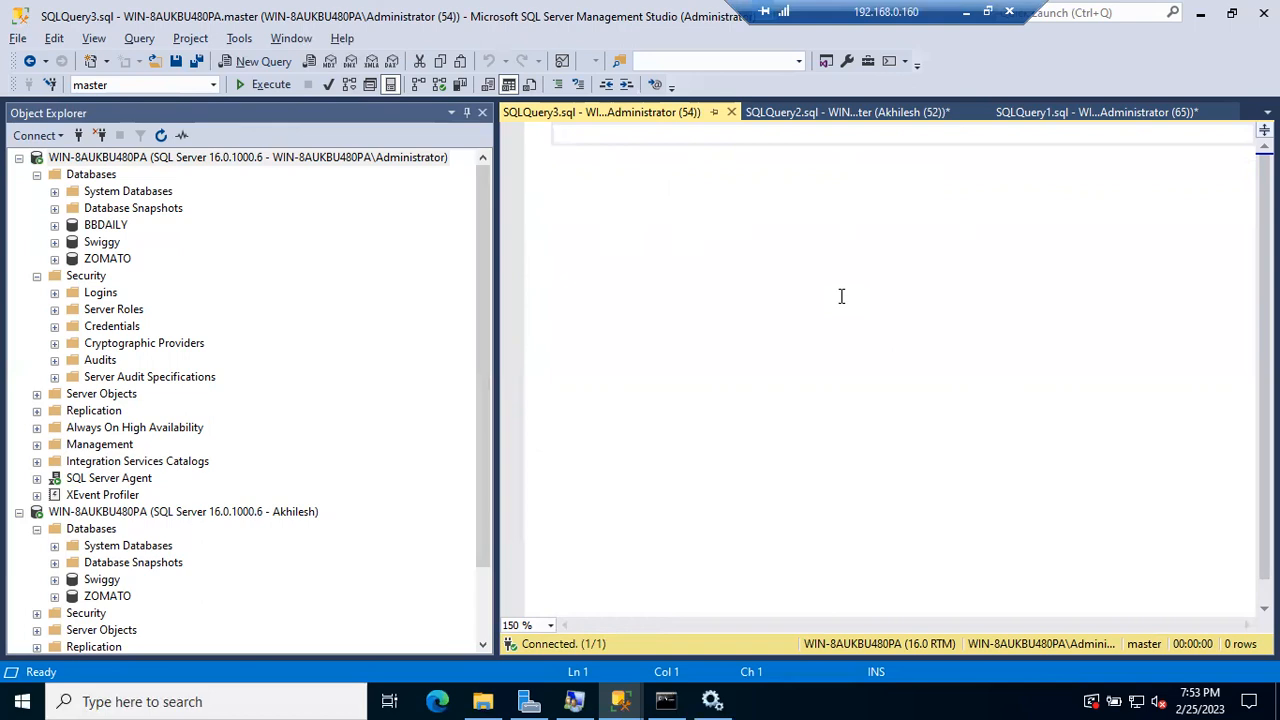
{"action": "type", "text": "se"}
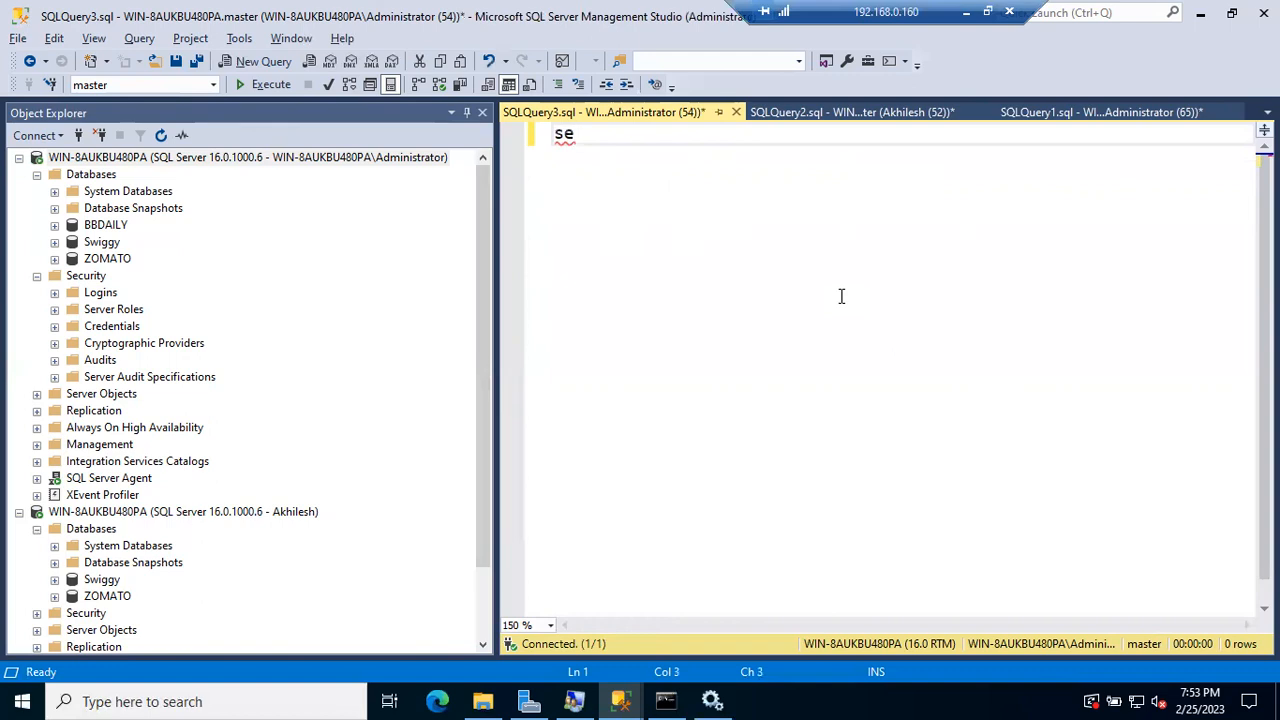
{"action": "type", "text": "lect *fro"}
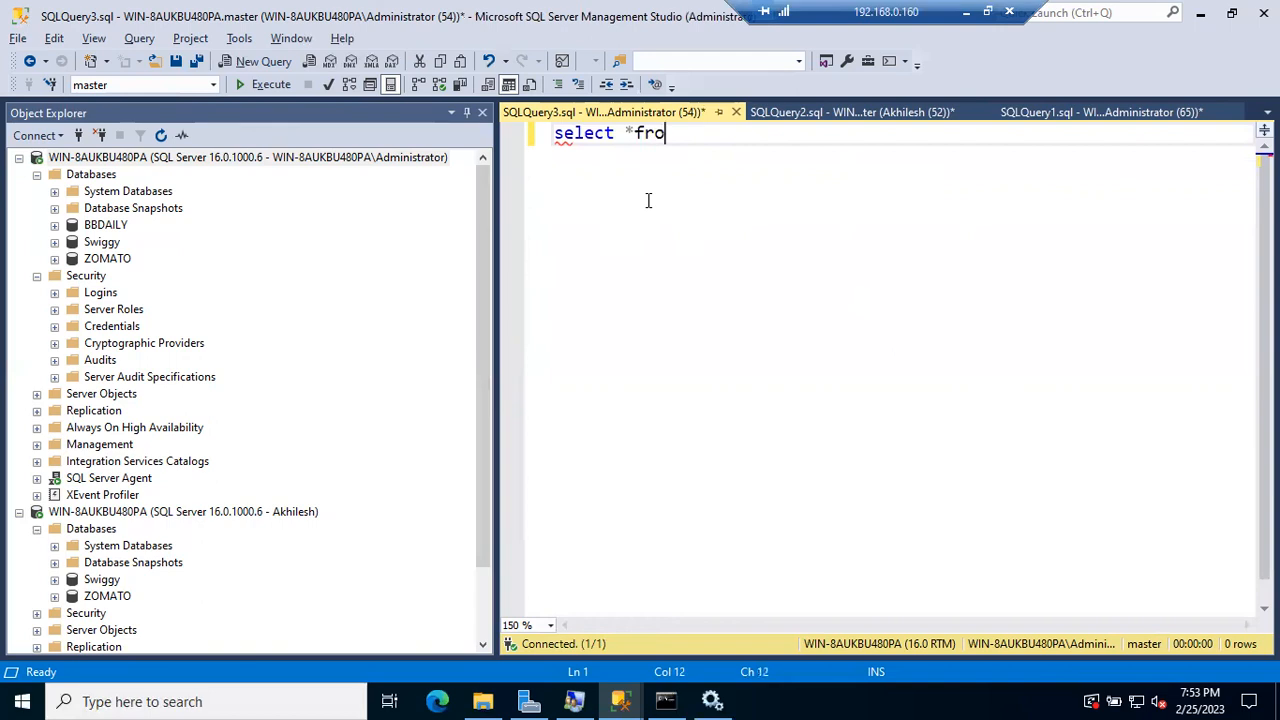
{"action": "type", "text": "m zomzto.."}
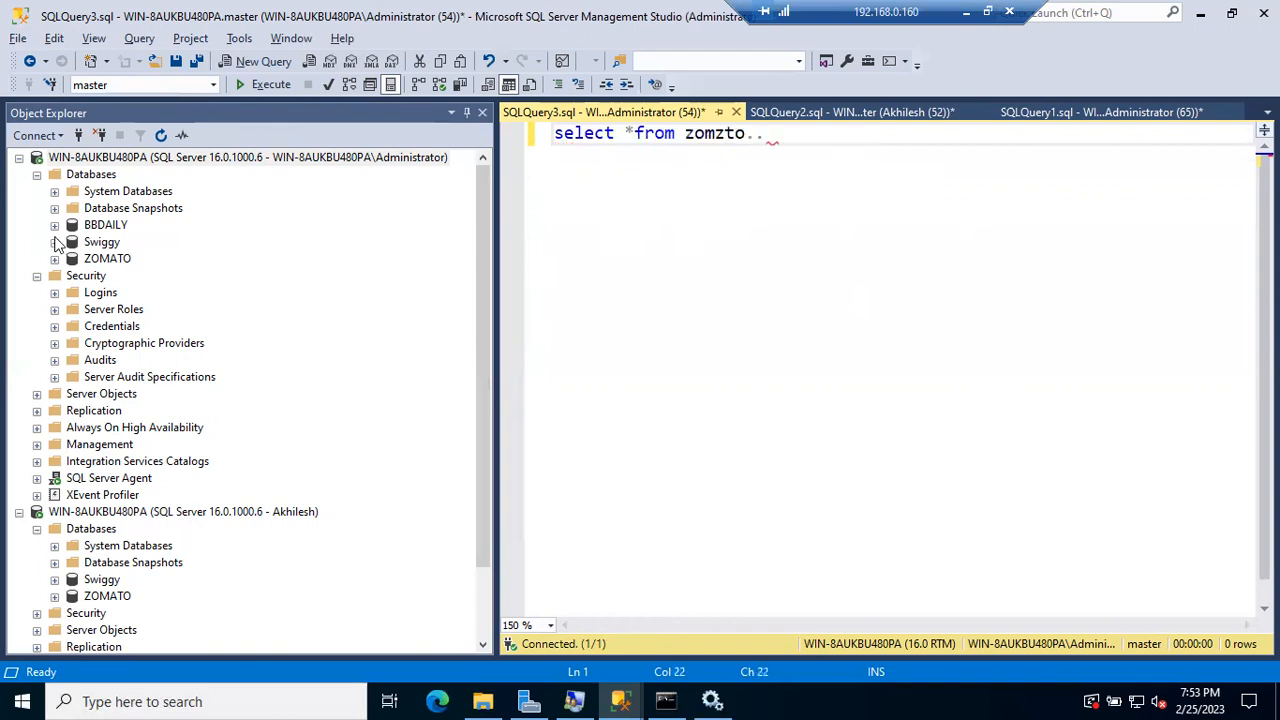
{"action": "left_click", "coordinate": [54, 258]}
{"action": "left_click", "coordinate": [72, 291]}
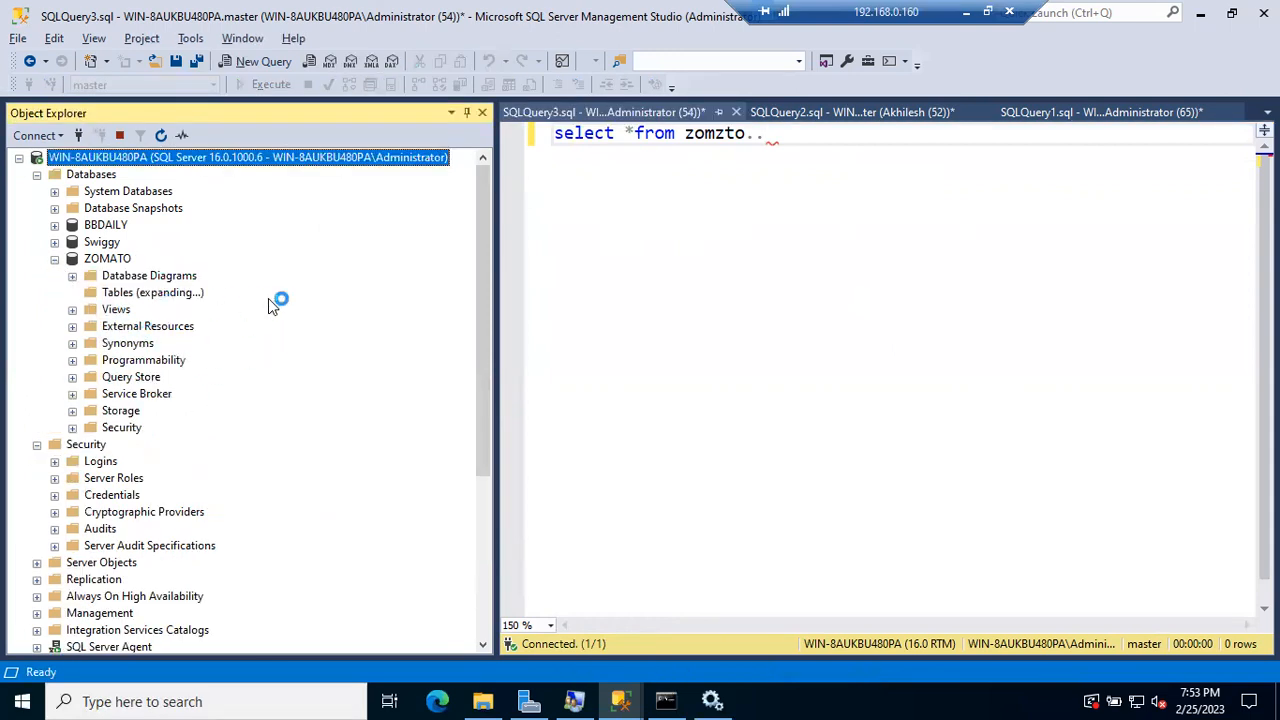
{"action": "left_click", "coordinate": [769, 137]}
{"action": "type", "text": "customer"}
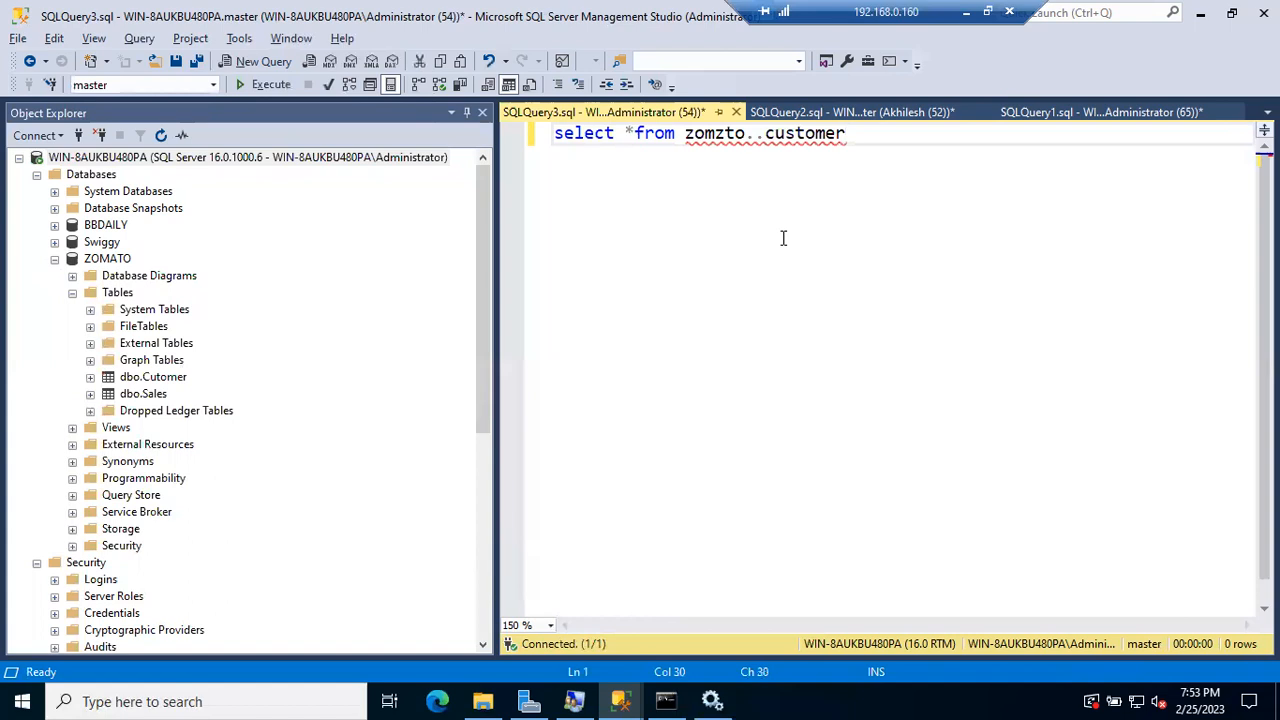
{"action": "key", "text": "F5"}
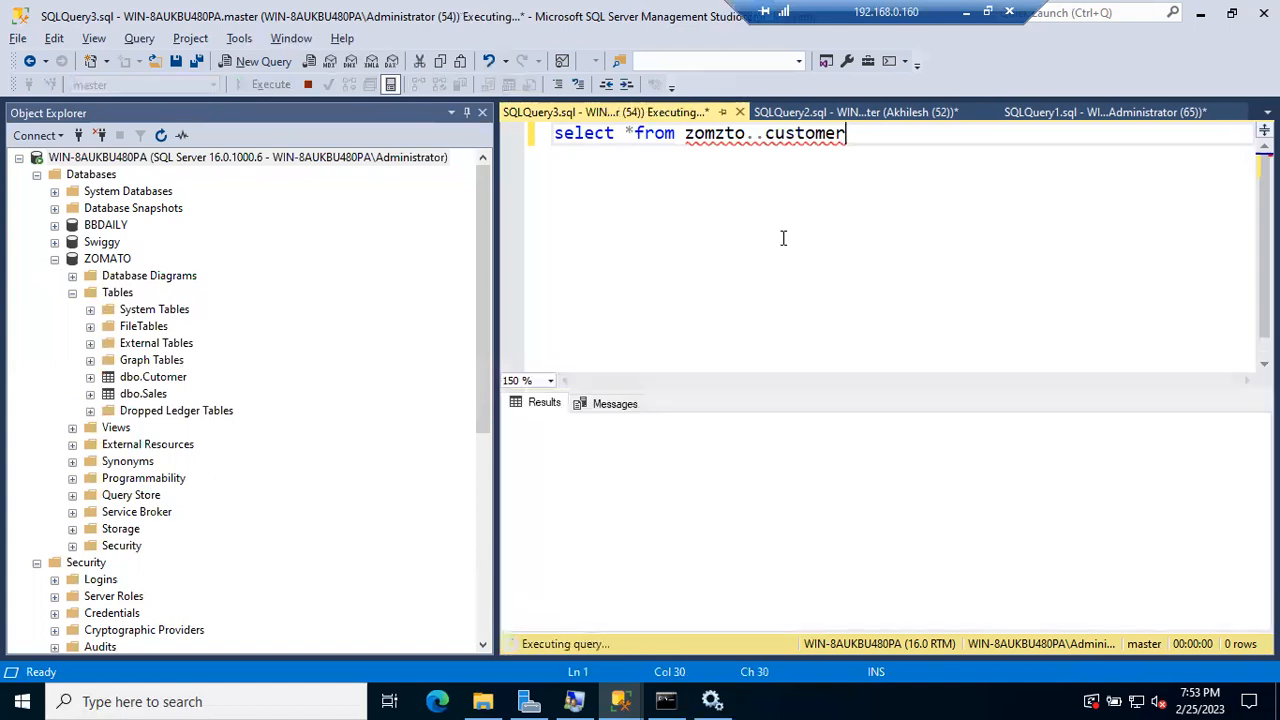
Step: Fix the names to ZOMATO..cutomer and rerun, returning the table's 4 customer rows
{"action": "left_click", "coordinate": [726, 133]}
{"action": "key", "text": "BackSpace"}
{"action": "type", "text": "a"}
{"action": "key", "text": "F5"}
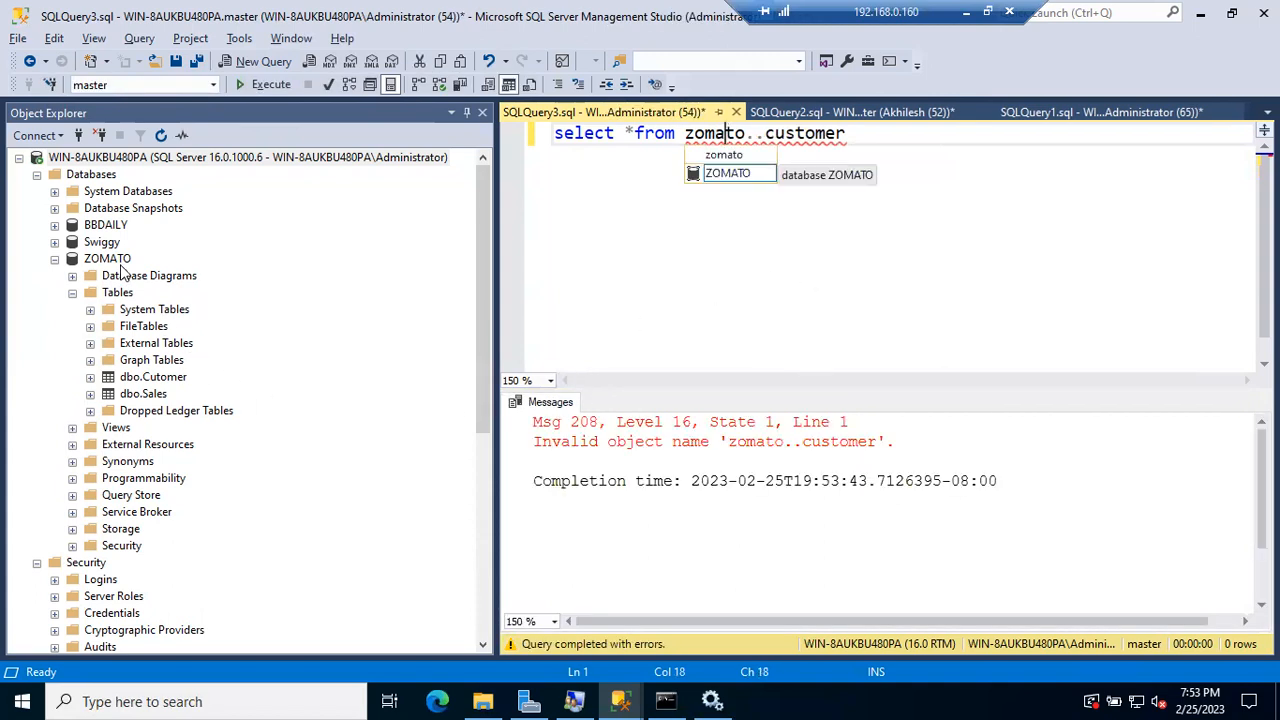
{"action": "double_click", "coordinate": [725, 175]}
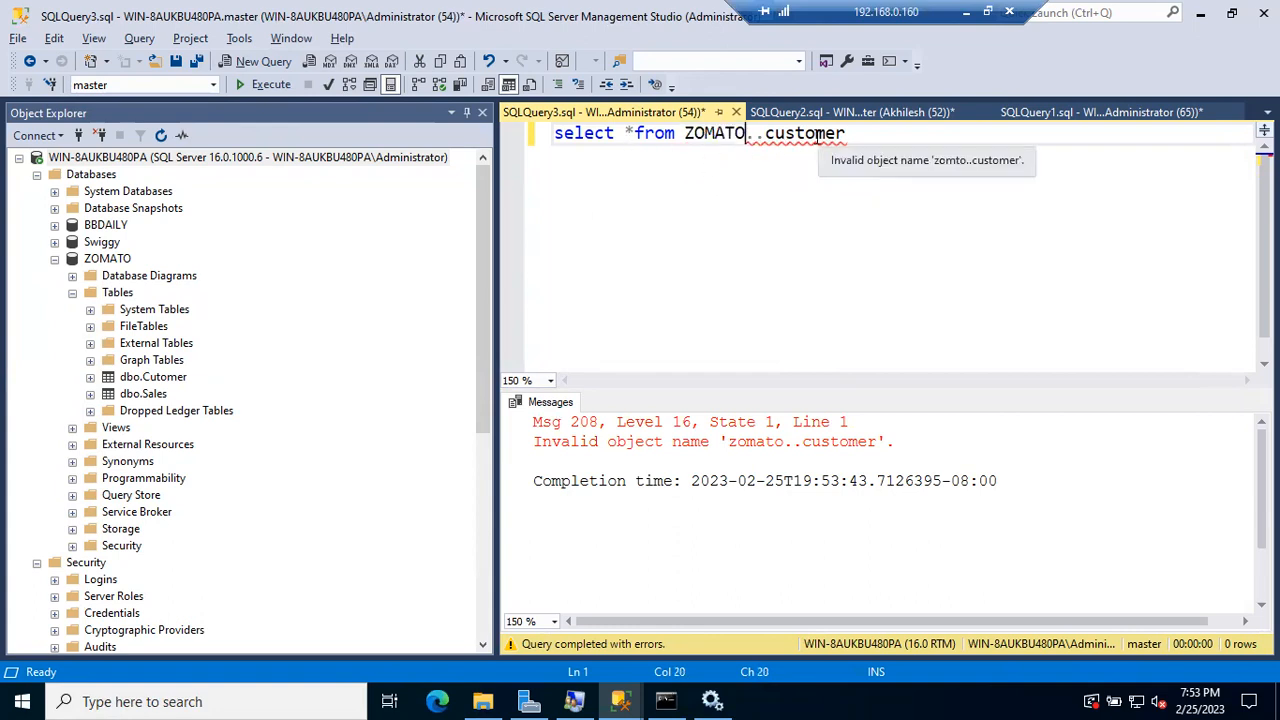
{"action": "left_click", "coordinate": [793, 133]}
{"action": "key", "text": "BackSpace"}
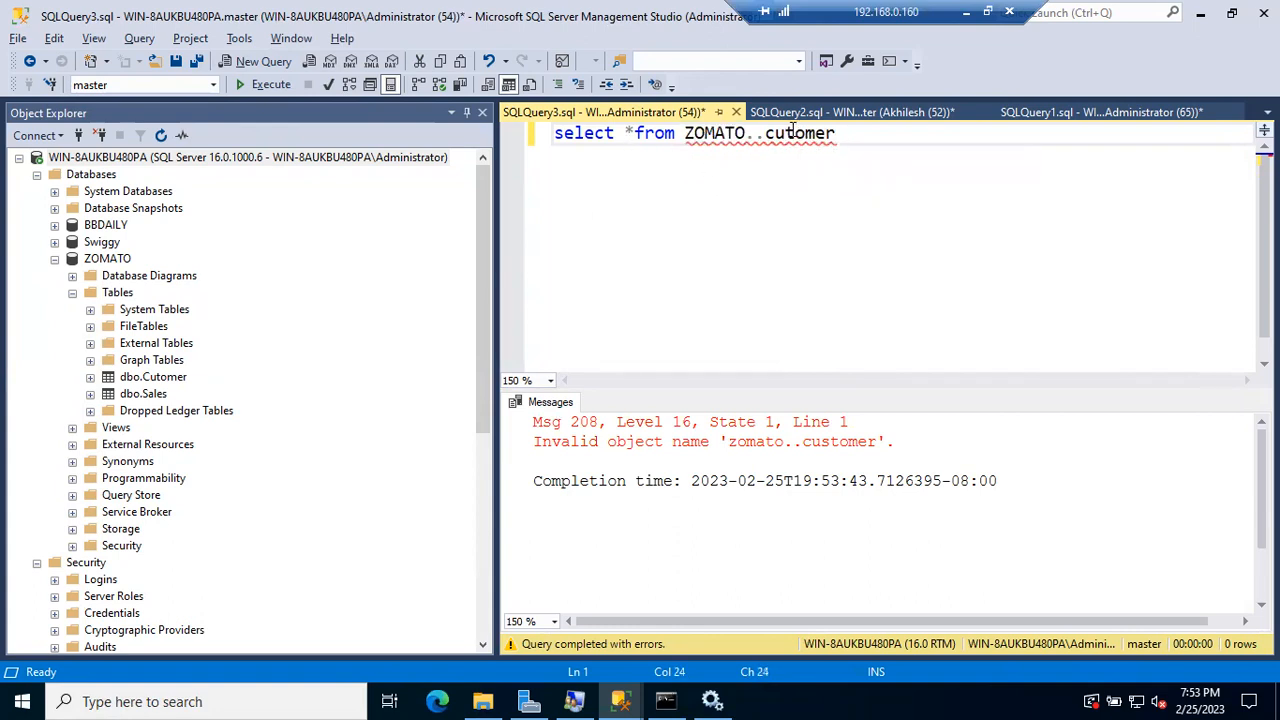
{"action": "left_click", "coordinate": [796, 209]}
{"action": "key", "text": "F5"}
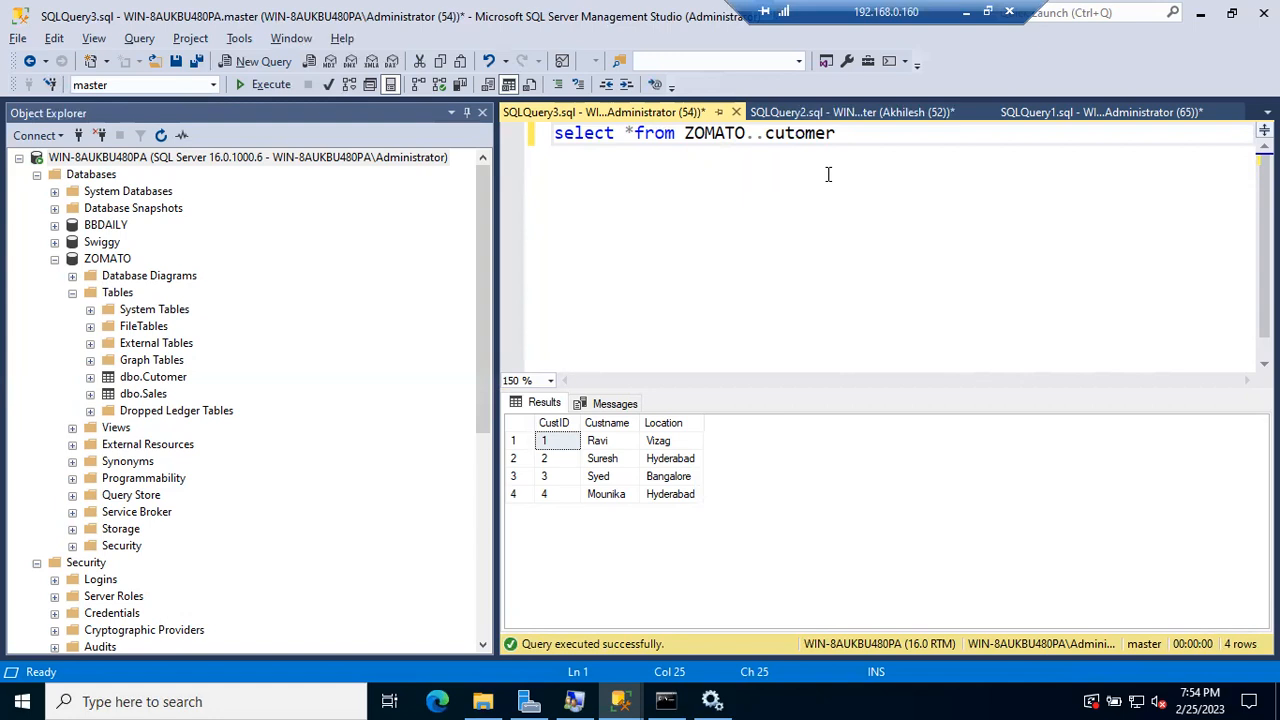
{"action": "right_click", "coordinate": [362, 157]}
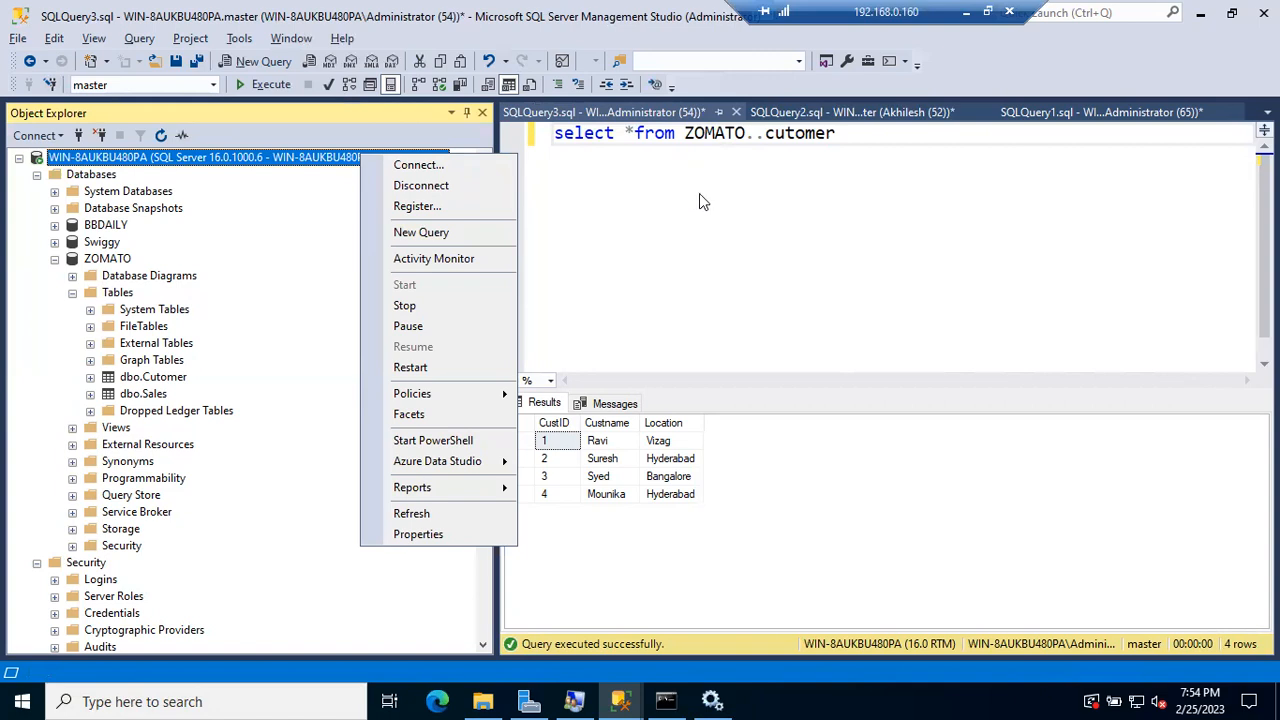
{"action": "left_click", "coordinate": [797, 133]}
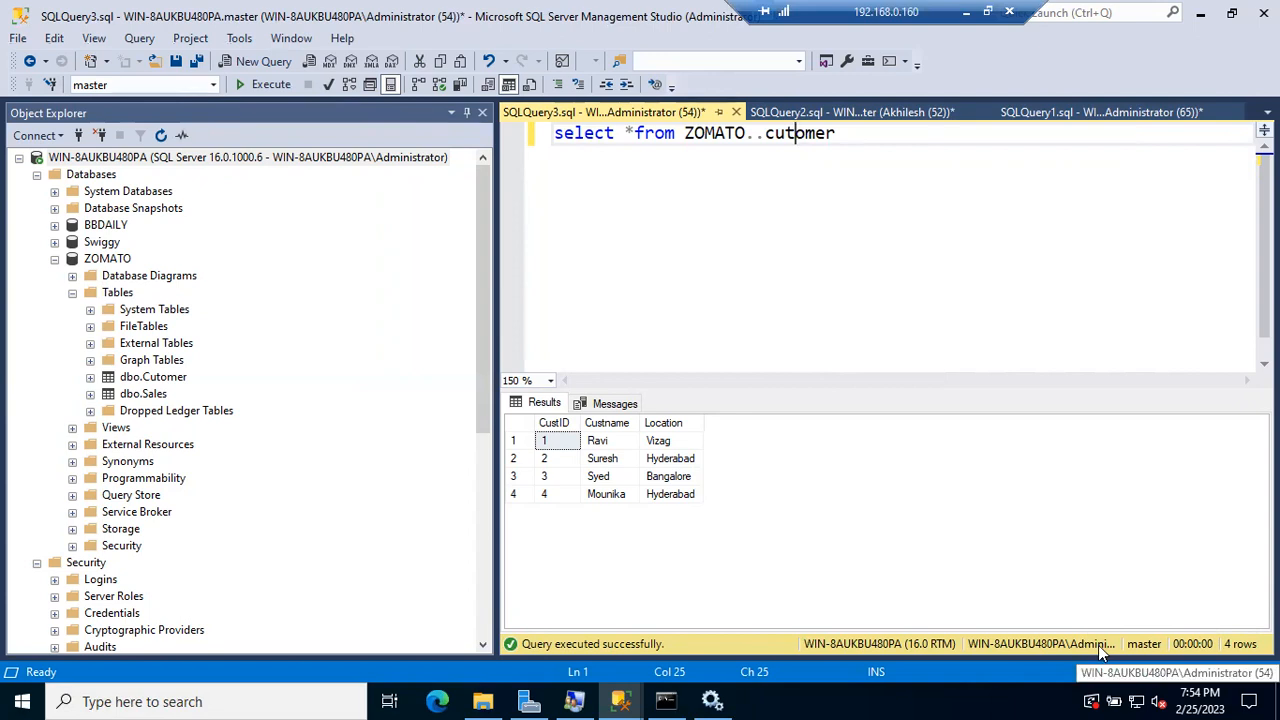
{"action": "left_click", "coordinate": [905, 112]}
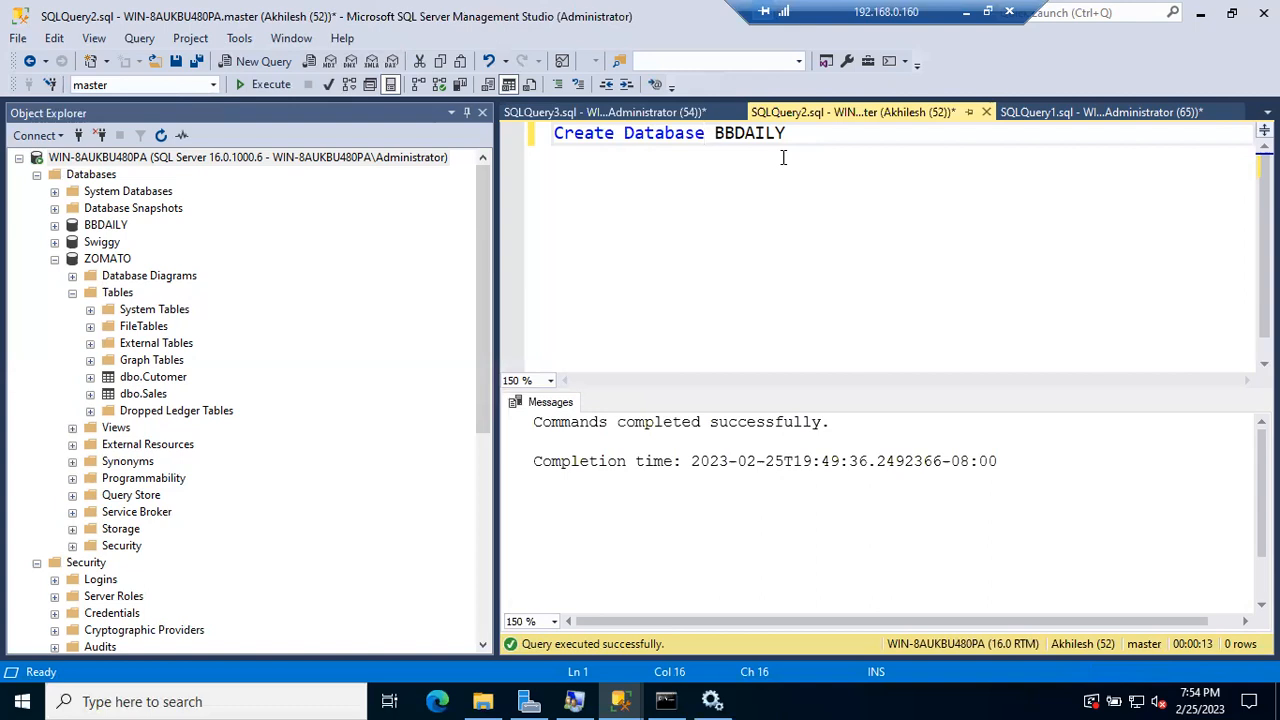
{"action": "left_click", "coordinate": [848, 142]}
{"action": "key", "text": "shift+Home"}
{"action": "left_click", "coordinate": [841, 155]}
{"action": "right_click", "coordinate": [216, 160]}
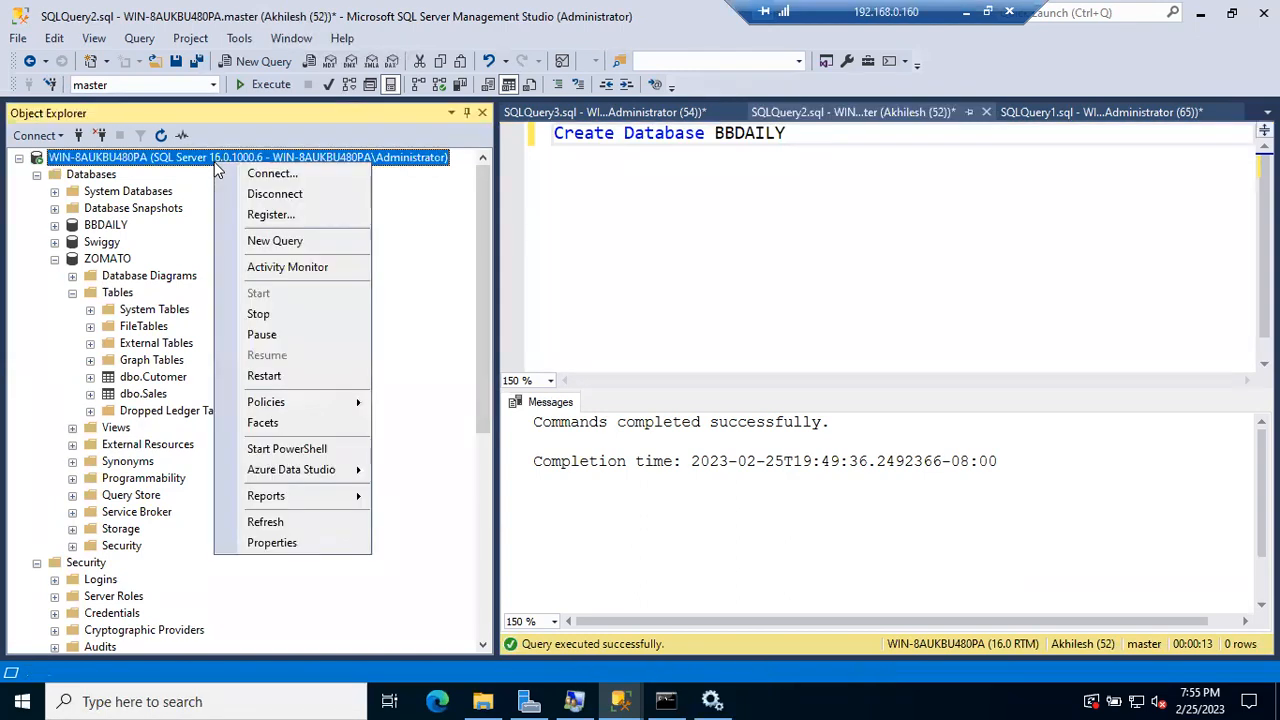
{"action": "left_click", "coordinate": [646, 113]}
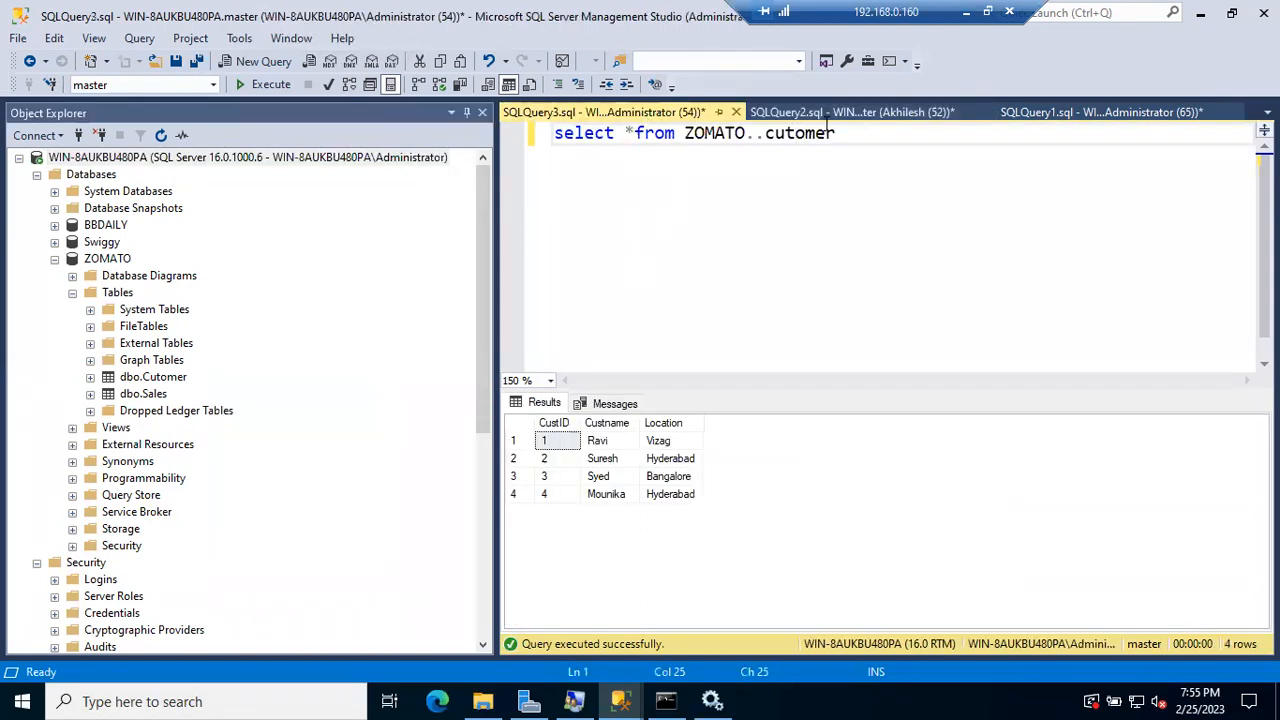
{"action": "left_click", "coordinate": [854, 151]}
Step: Run sp_who2 on its own on a new line in SQLQuery3
{"action": "key", "text": "Return"}
{"action": "key", "text": "Return"}
{"action": "type", "text": "sp_who2"}
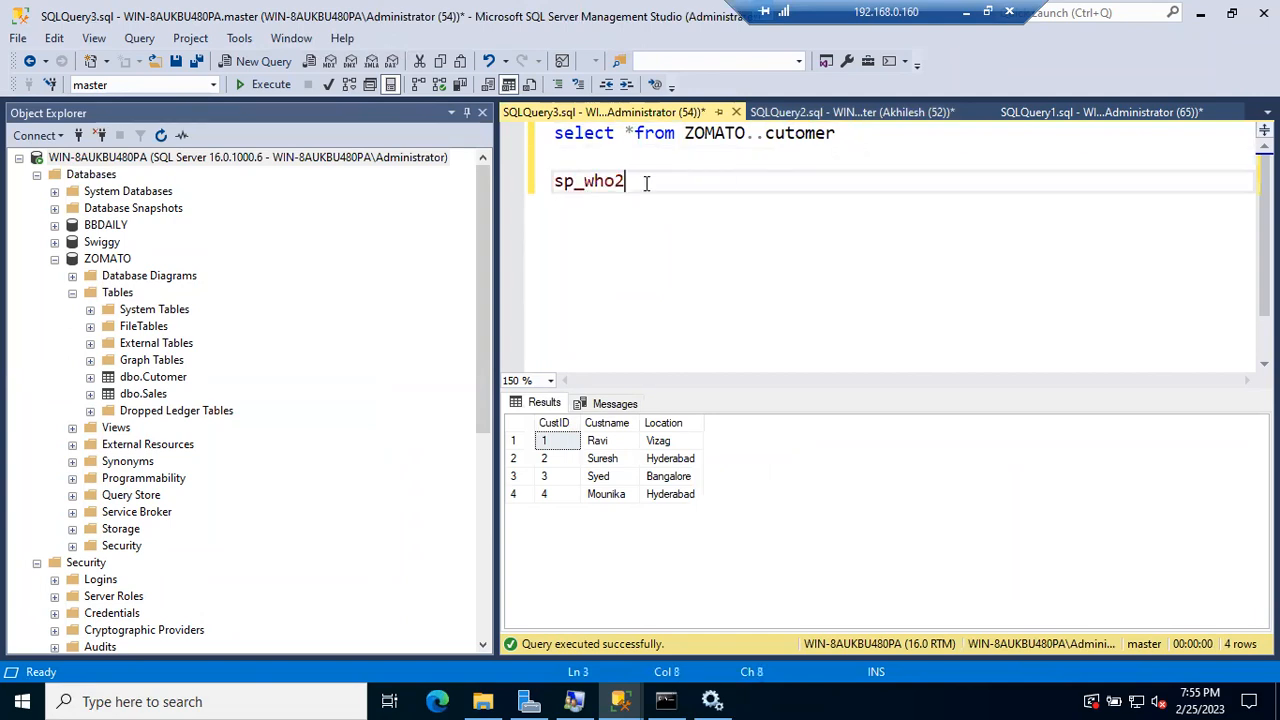
{"action": "left_click_drag", "start_coordinate": [646, 183], "coordinate": [520, 177]}
{"action": "key", "text": "F5"}
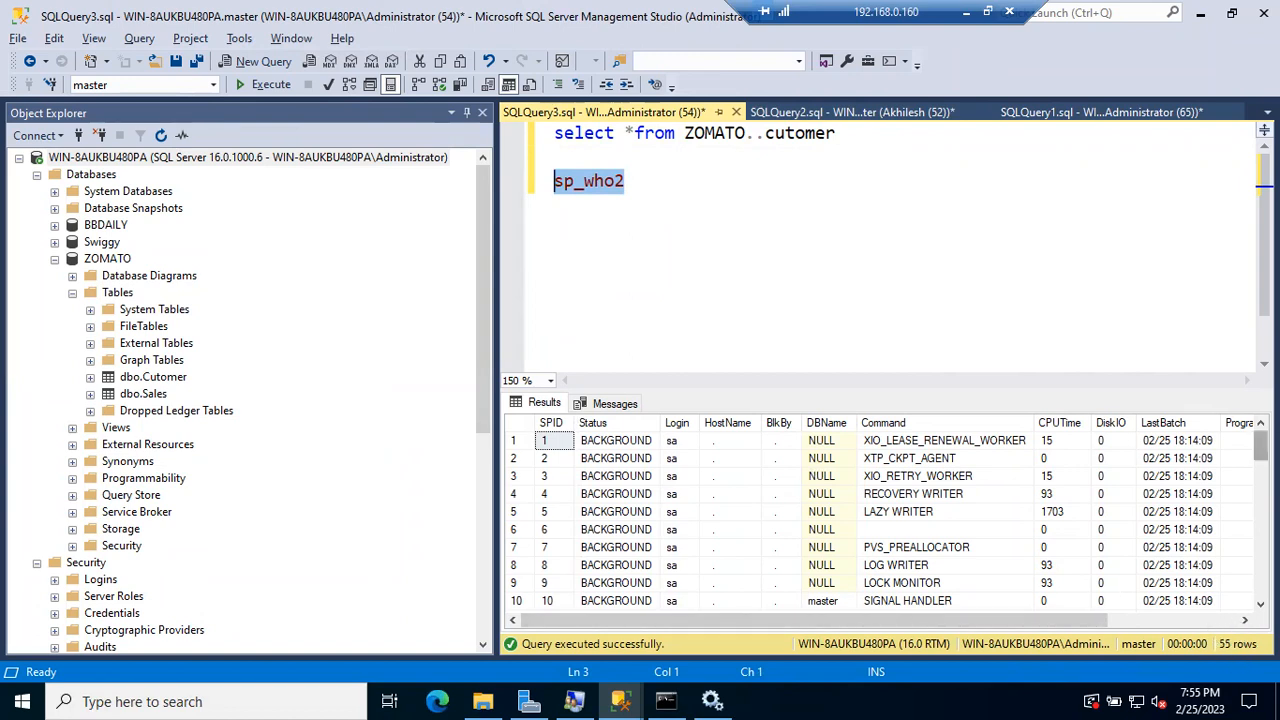
Step: Scroll through the 55 session rows, selecting the SPID 56 and SPID 47 sessions
{"action": "scroll", "coordinate": [885, 520], "scroll_direction": "down", "scroll_amount": 14}
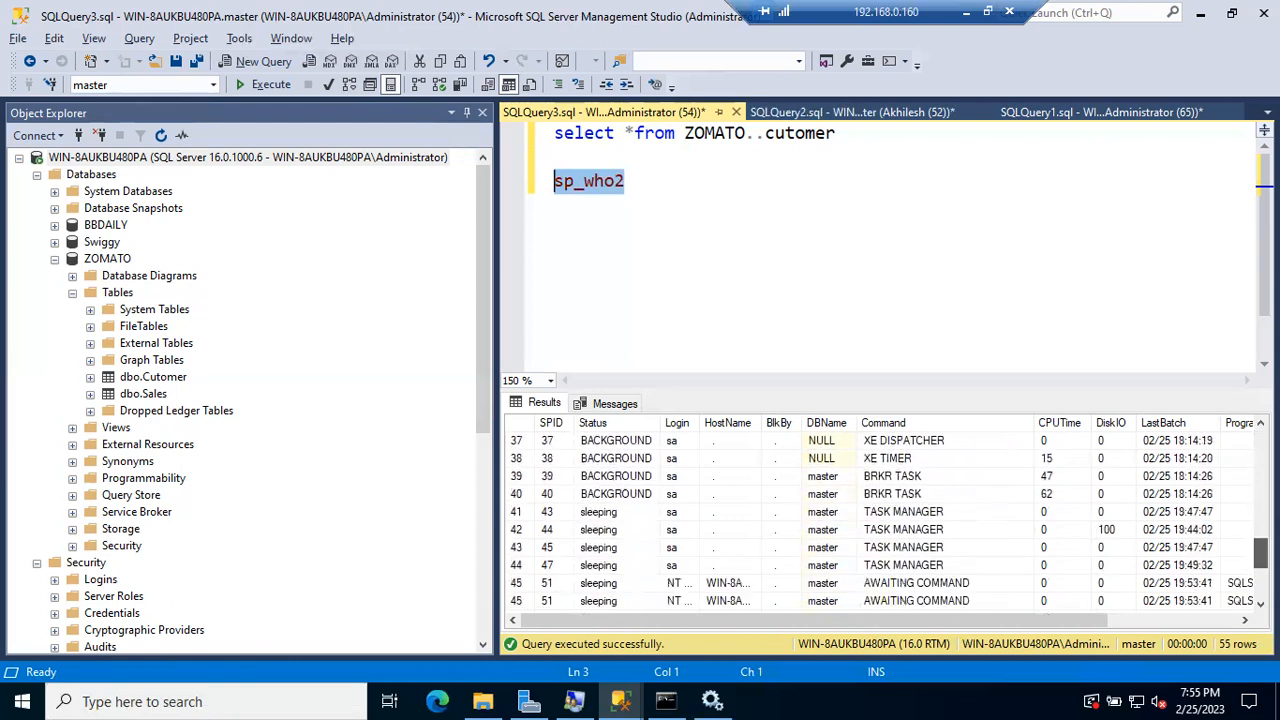
{"action": "scroll", "coordinate": [885, 520], "scroll_direction": "down", "scroll_amount": 1}
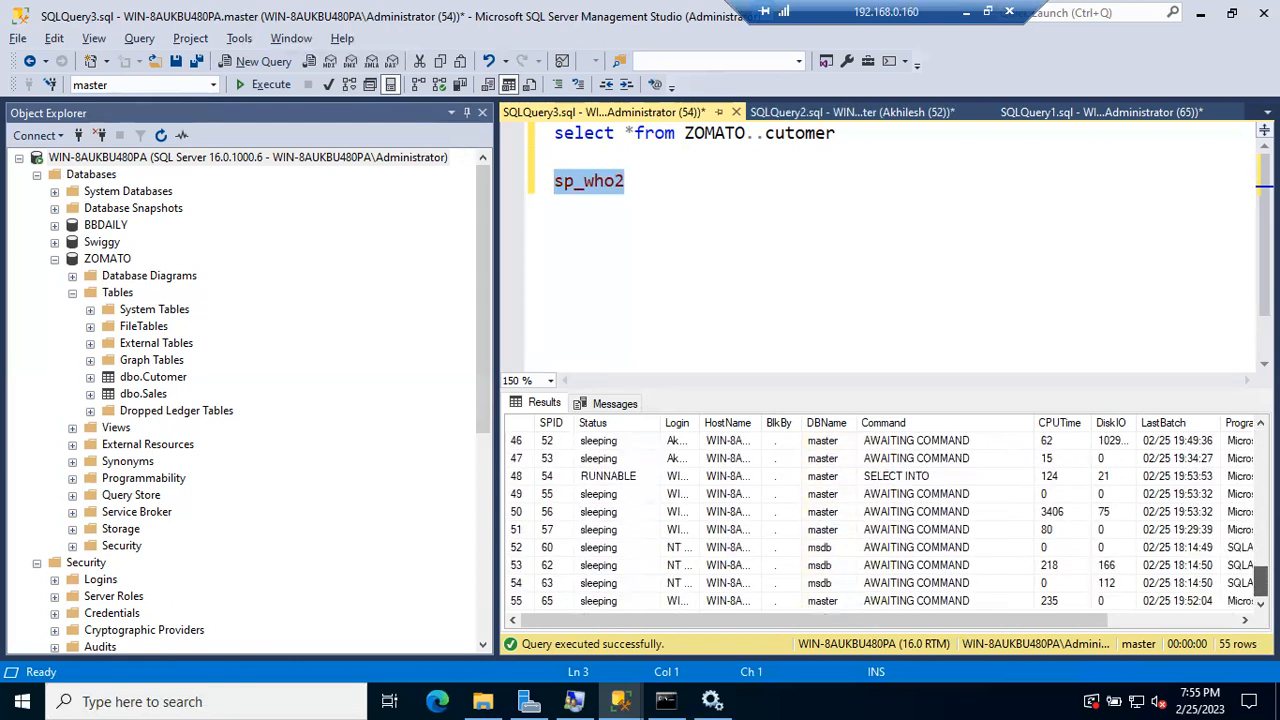
{"action": "scroll", "coordinate": [885, 520], "scroll_direction": "up", "scroll_amount": 1}
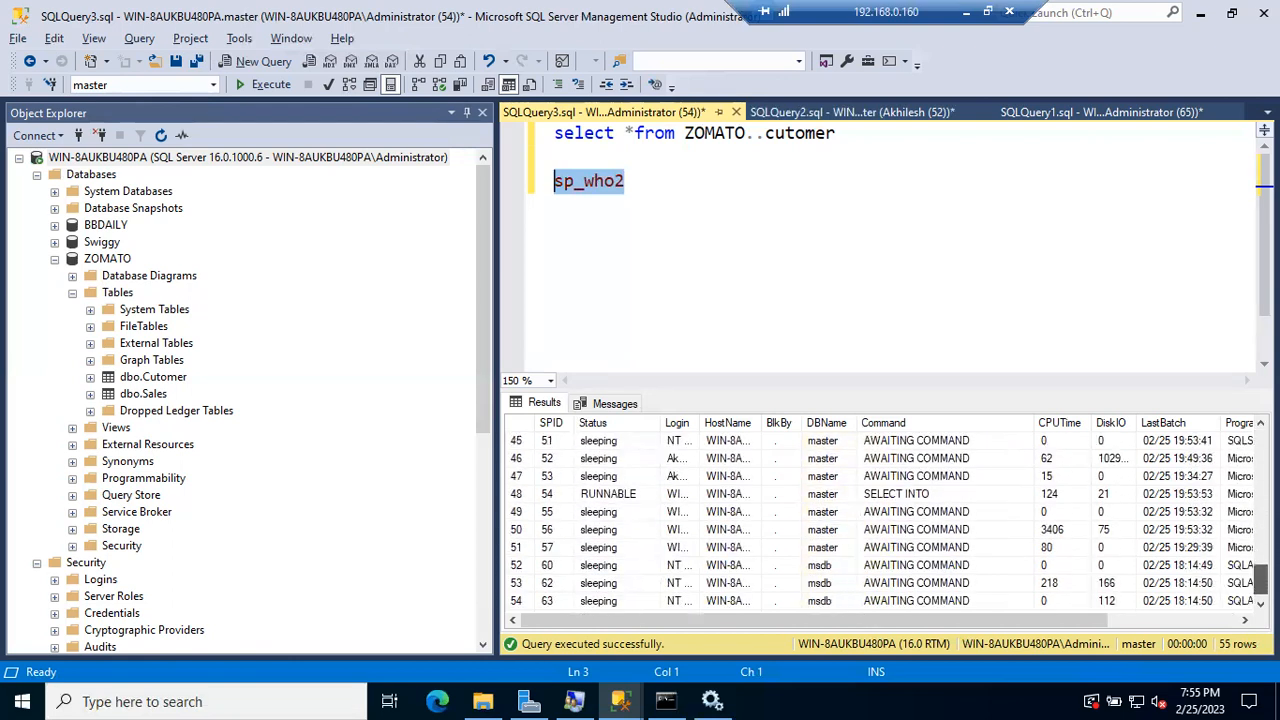
{"action": "left_click", "coordinate": [514, 531]}
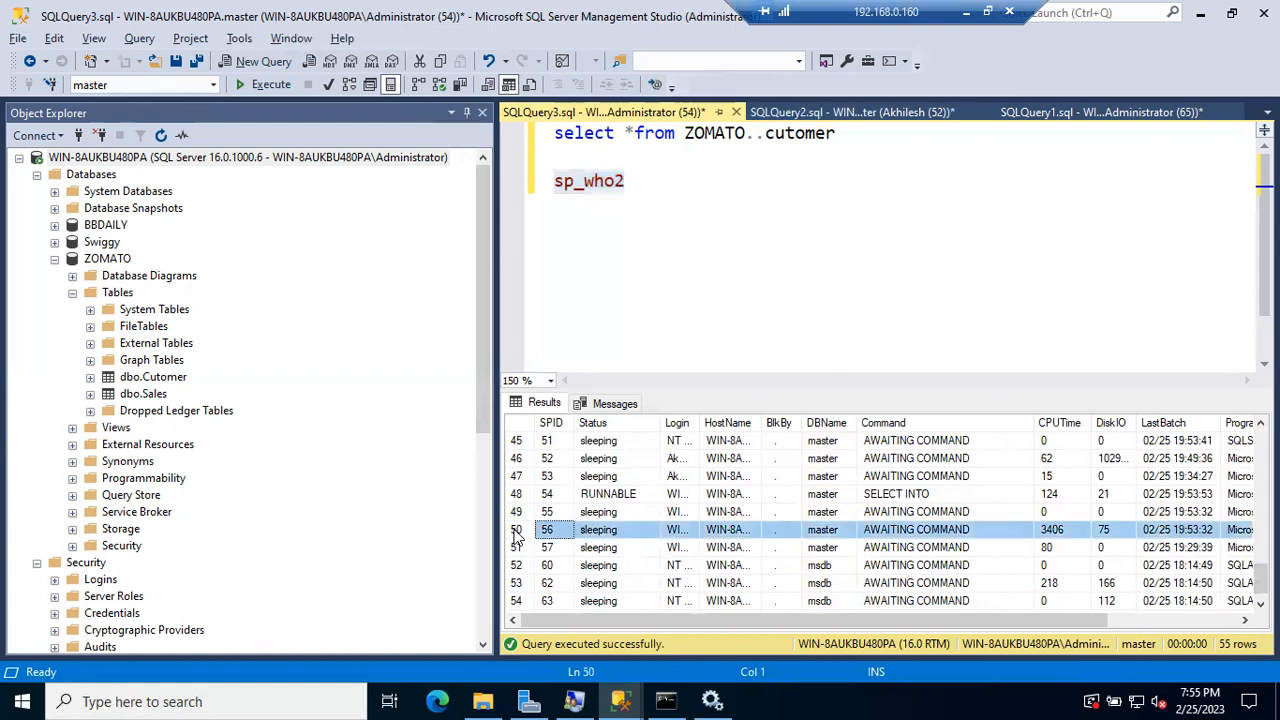
{"action": "scroll", "coordinate": [545, 447], "scroll_direction": "up", "scroll_amount": 2}
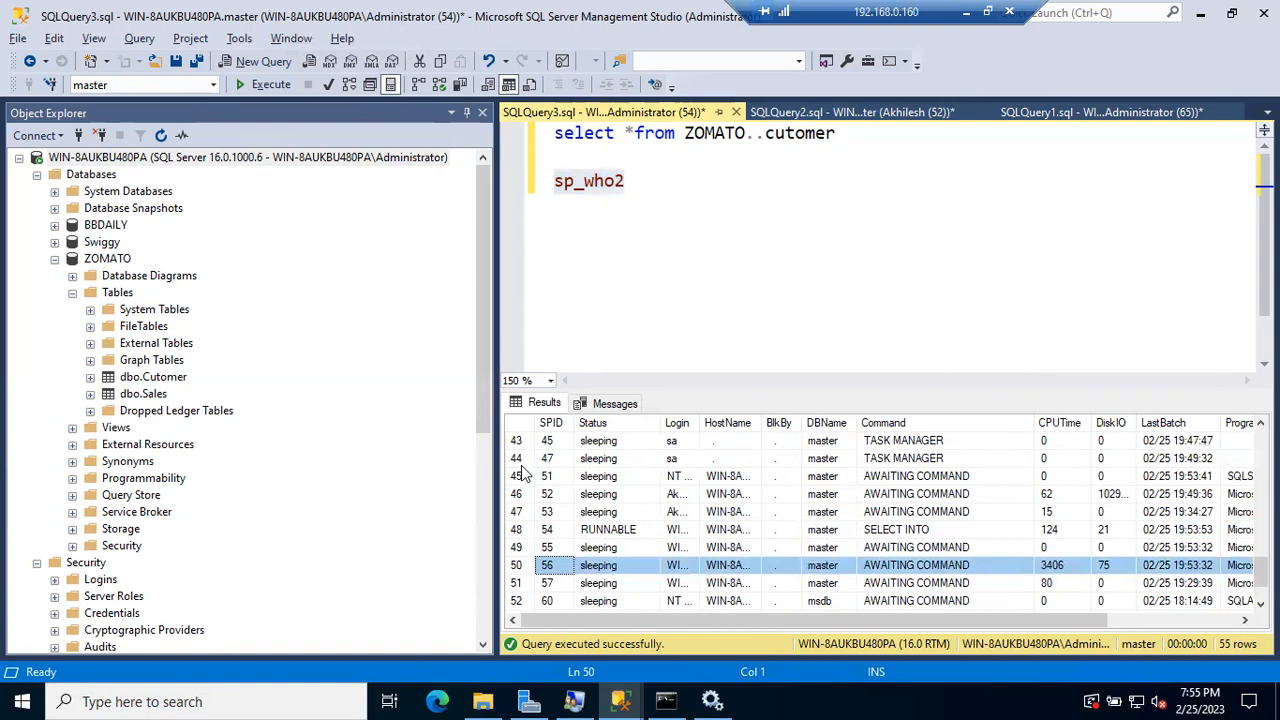
{"action": "left_click", "coordinate": [547, 459]}
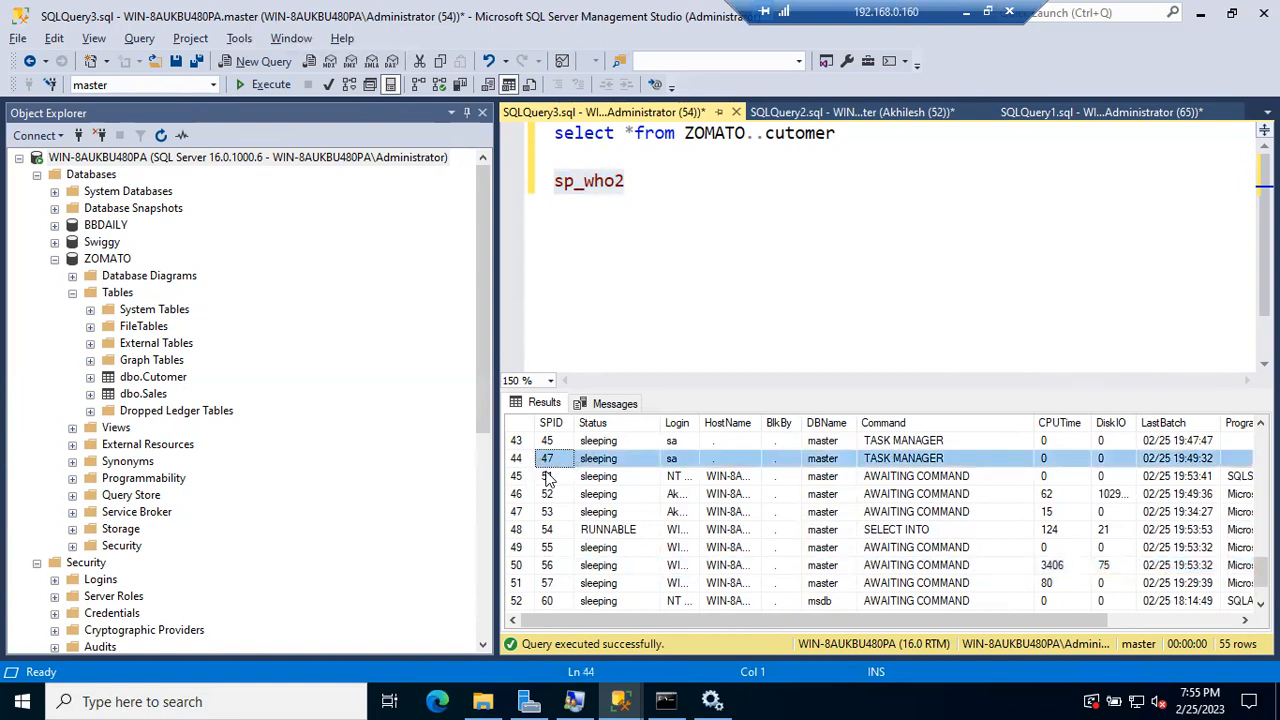
{"action": "scroll", "coordinate": [547, 476], "scroll_direction": "up", "scroll_amount": 3}
{"action": "scroll", "coordinate": [547, 476], "scroll_direction": "up", "scroll_amount": 1}
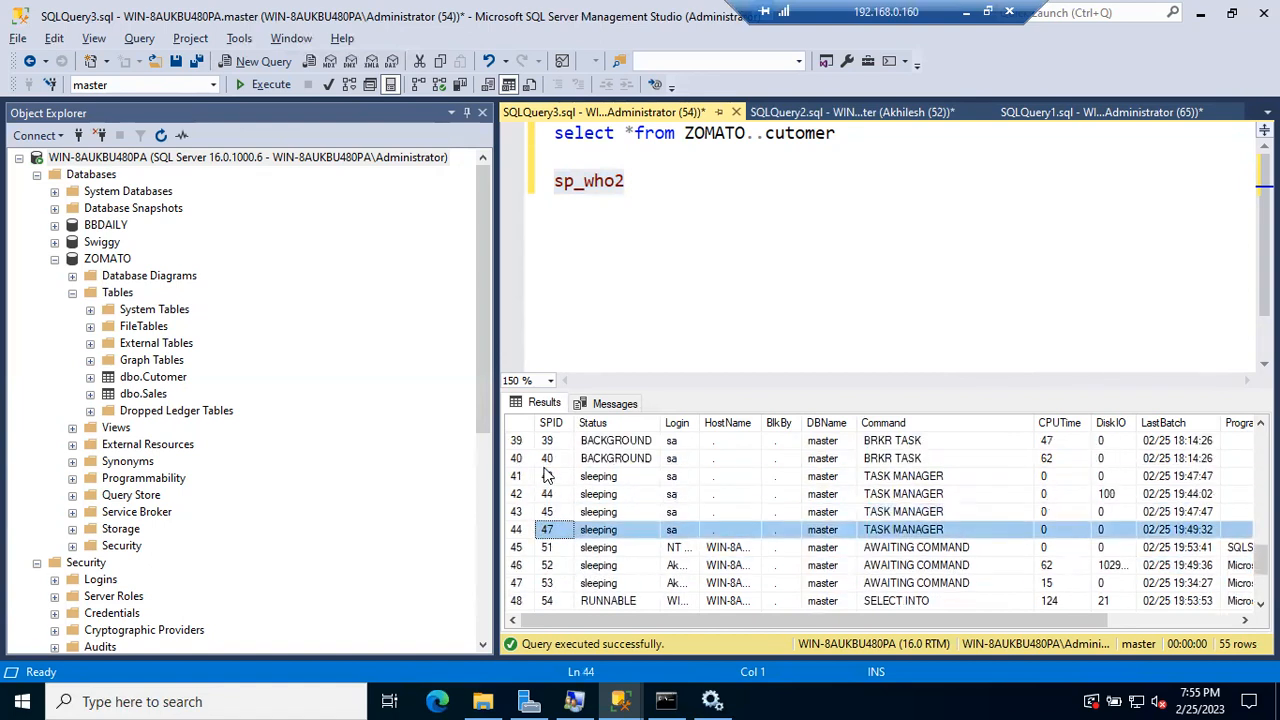
{"action": "scroll", "coordinate": [547, 476], "scroll_direction": "up", "scroll_amount": 4}
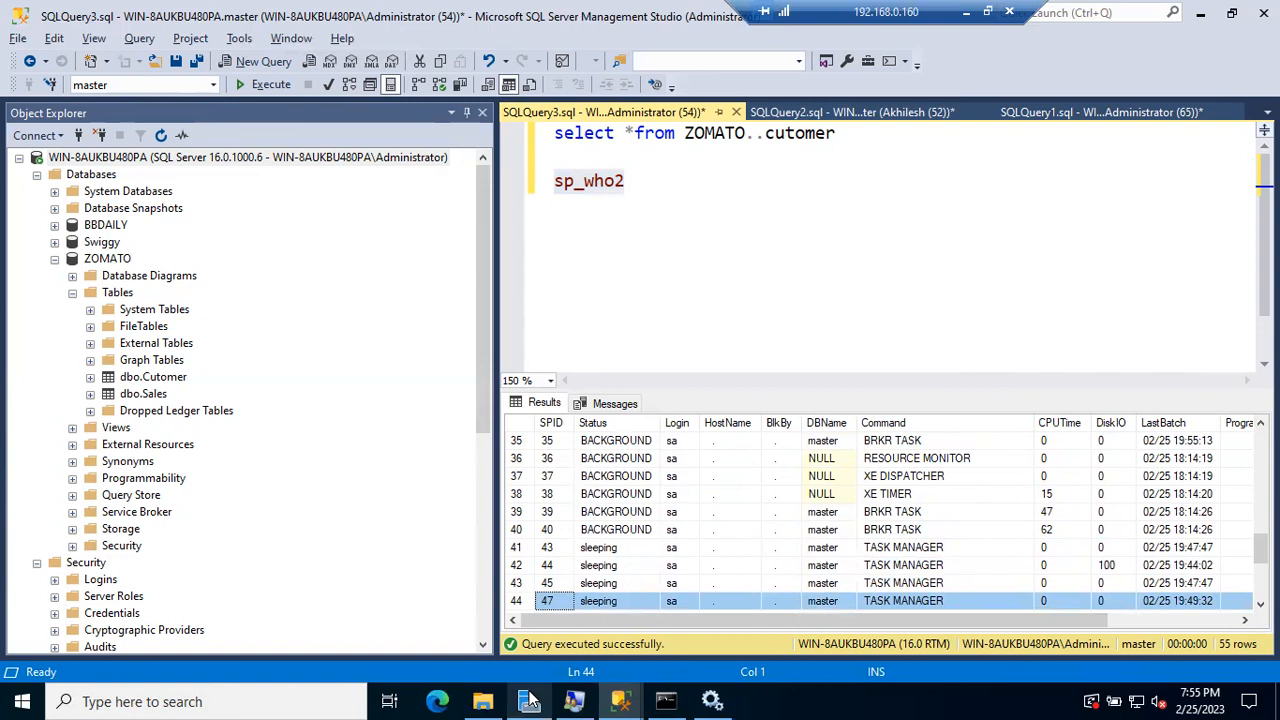
{"action": "right_click", "coordinate": [775, 699]}
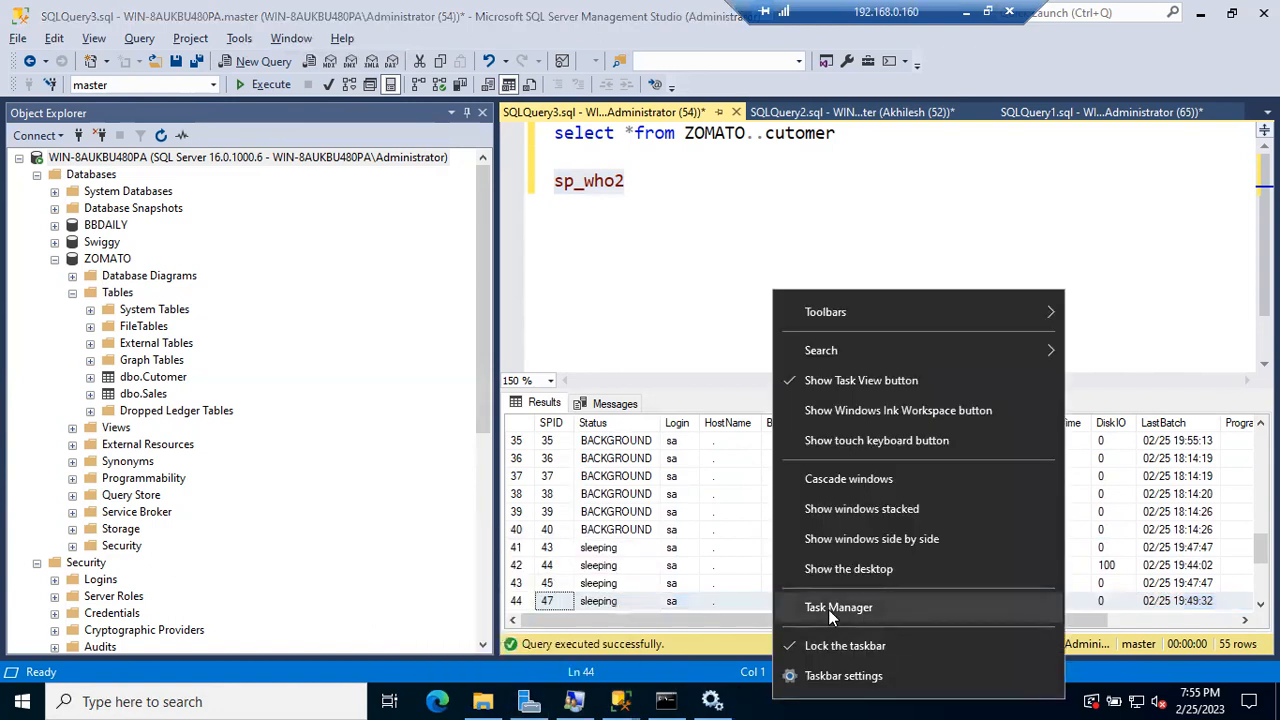
{"action": "left_click", "coordinate": [828, 609]}
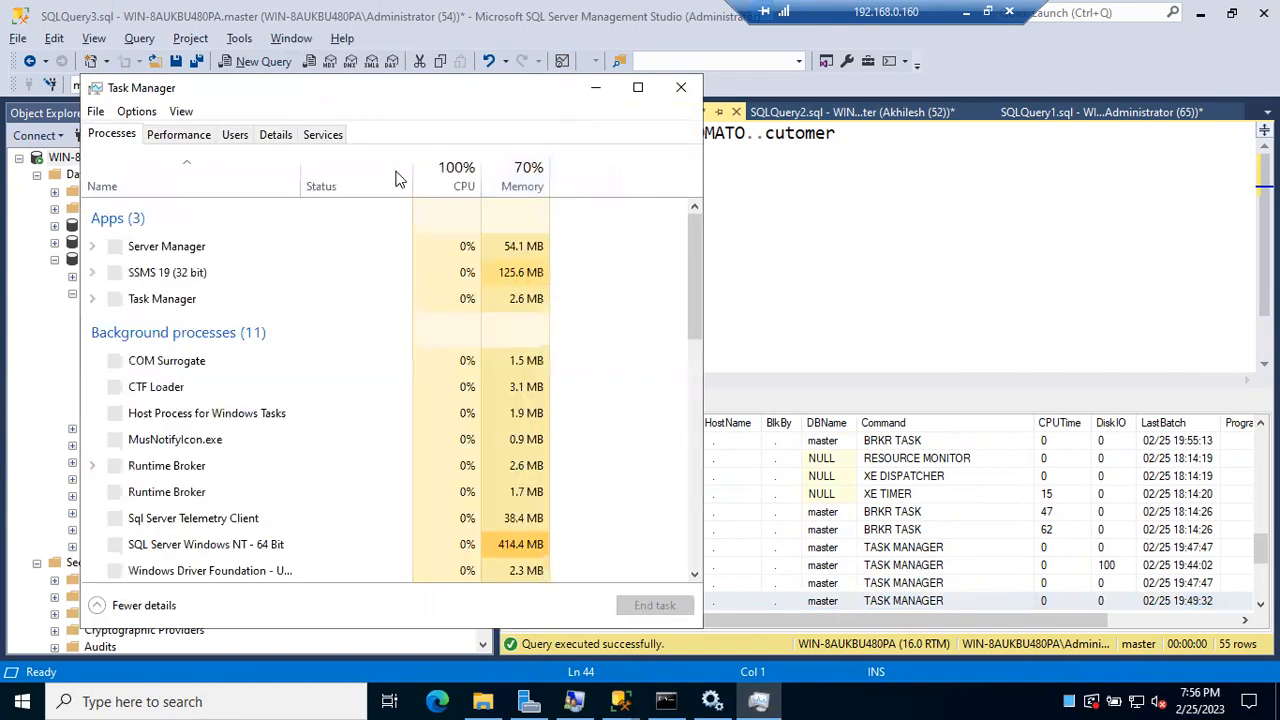
{"action": "left_click", "coordinate": [610, 94]}
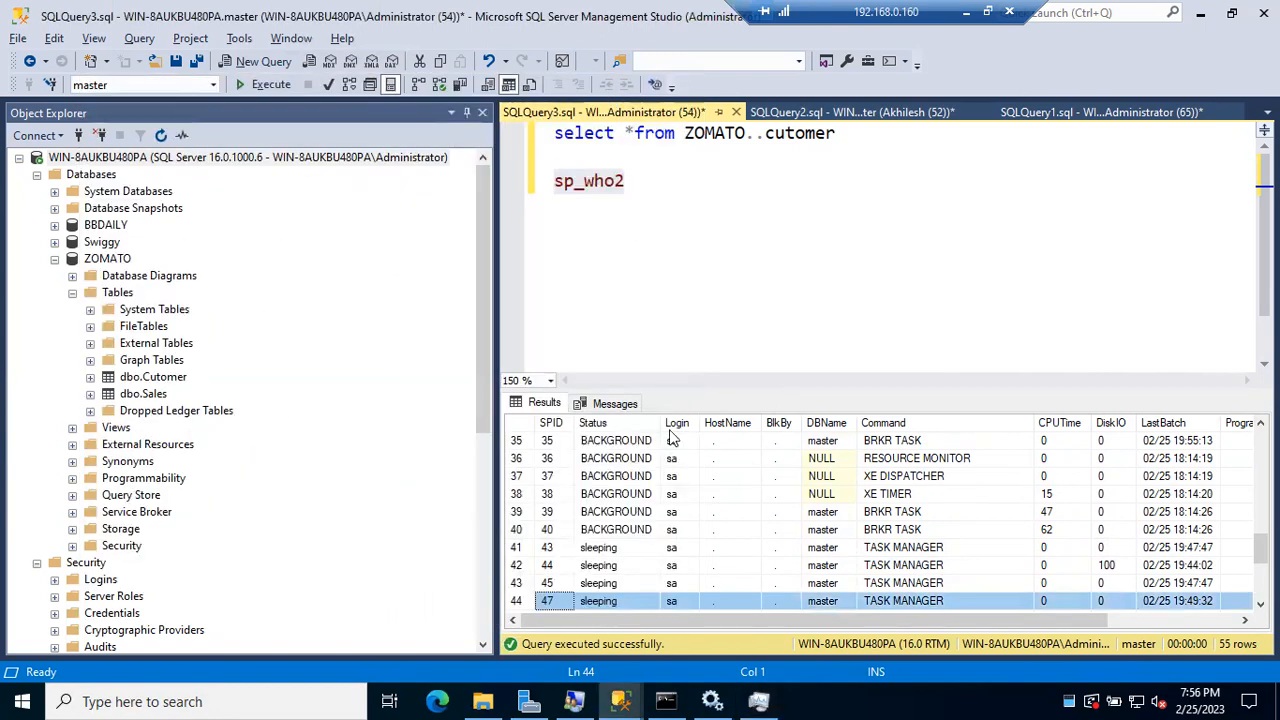
{"action": "left_click", "coordinate": [600, 478]}
Step: Widen the HostName and Login columns of the sp_who2 results to show full values
{"action": "scroll", "coordinate": [600, 478], "scroll_direction": "up", "scroll_amount": 8}
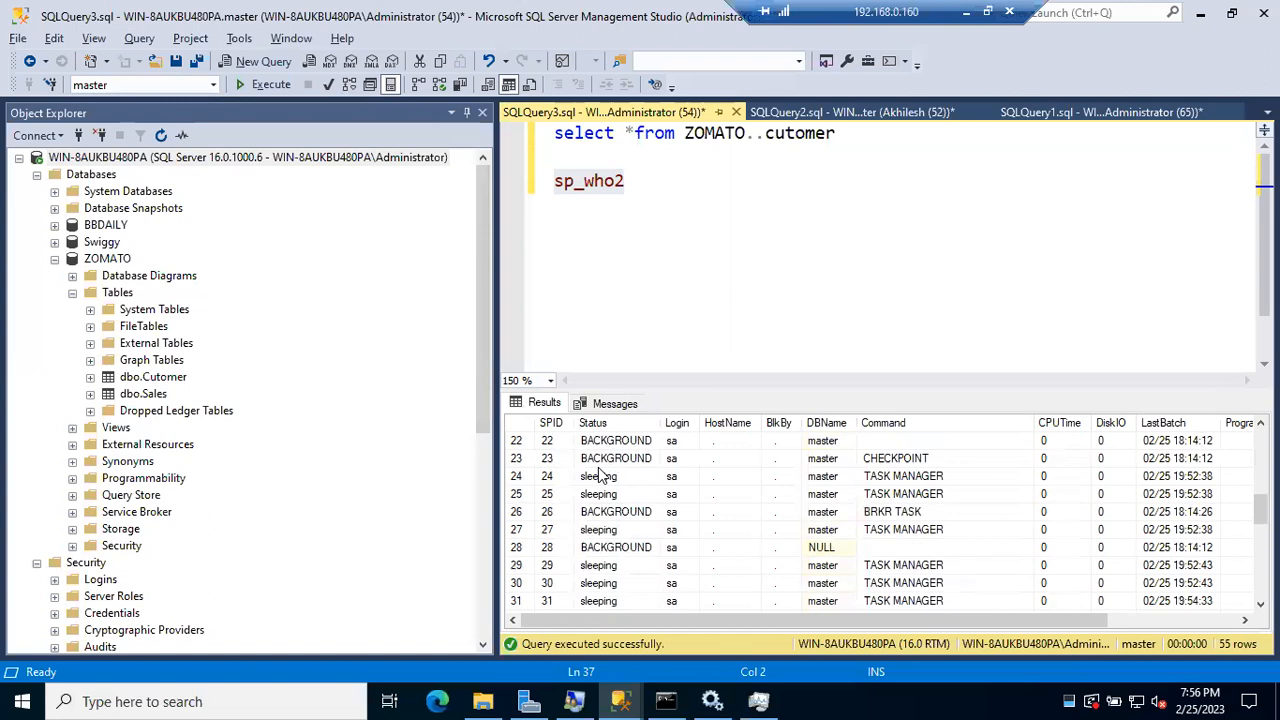
{"action": "scroll", "coordinate": [600, 478], "scroll_direction": "down", "scroll_amount": 3}
{"action": "scroll", "coordinate": [600, 478], "scroll_direction": "down", "scroll_amount": 5}
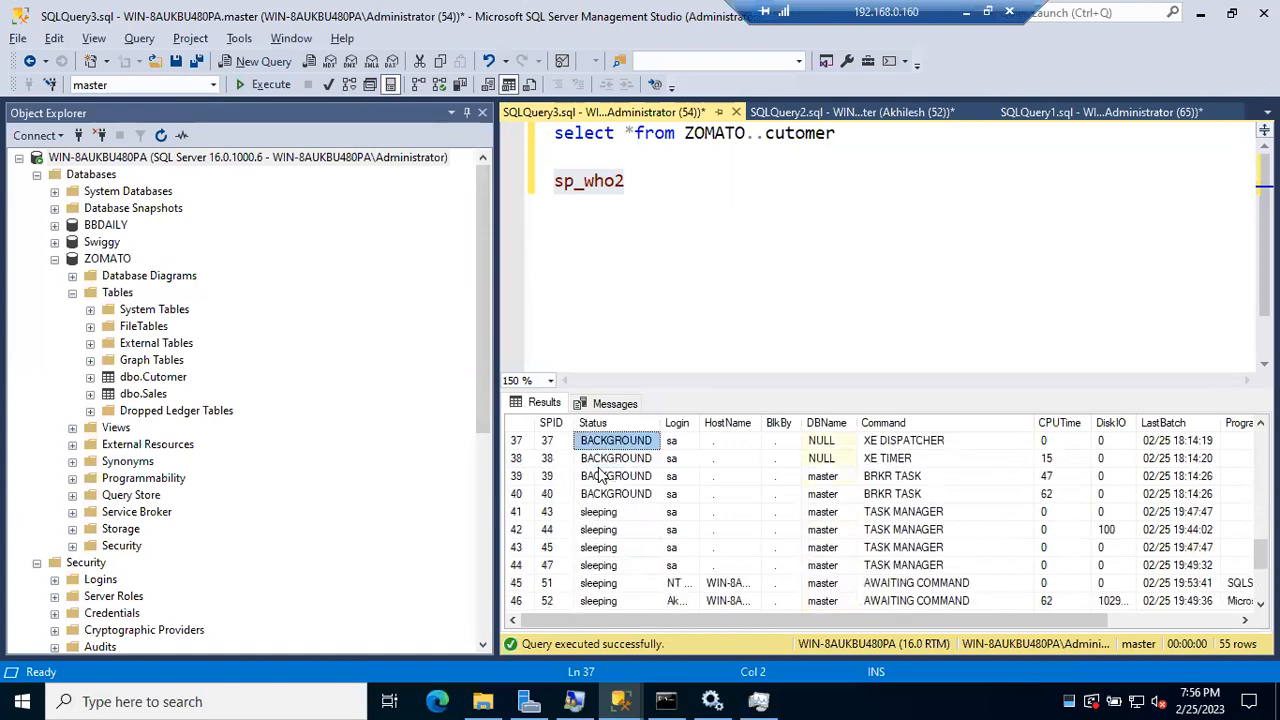
{"action": "scroll", "coordinate": [590, 480], "scroll_direction": "down", "scroll_amount": 1}
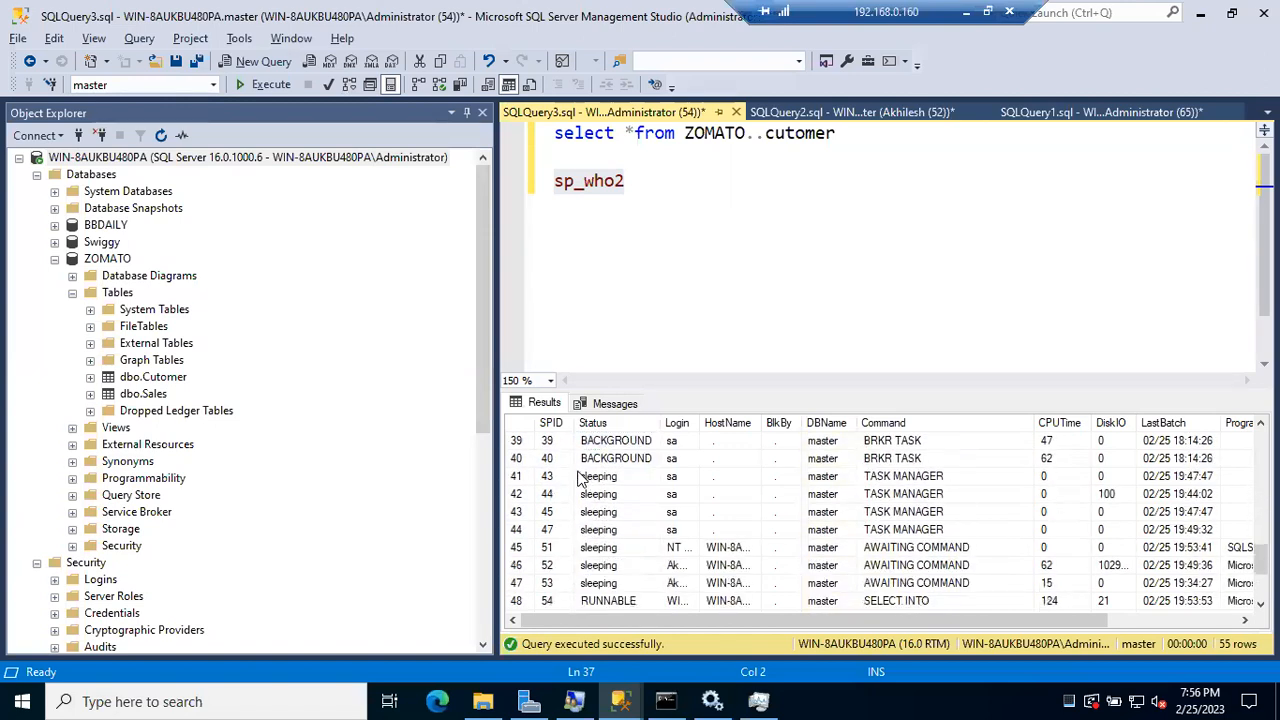
{"action": "left_click", "coordinate": [560, 533]}
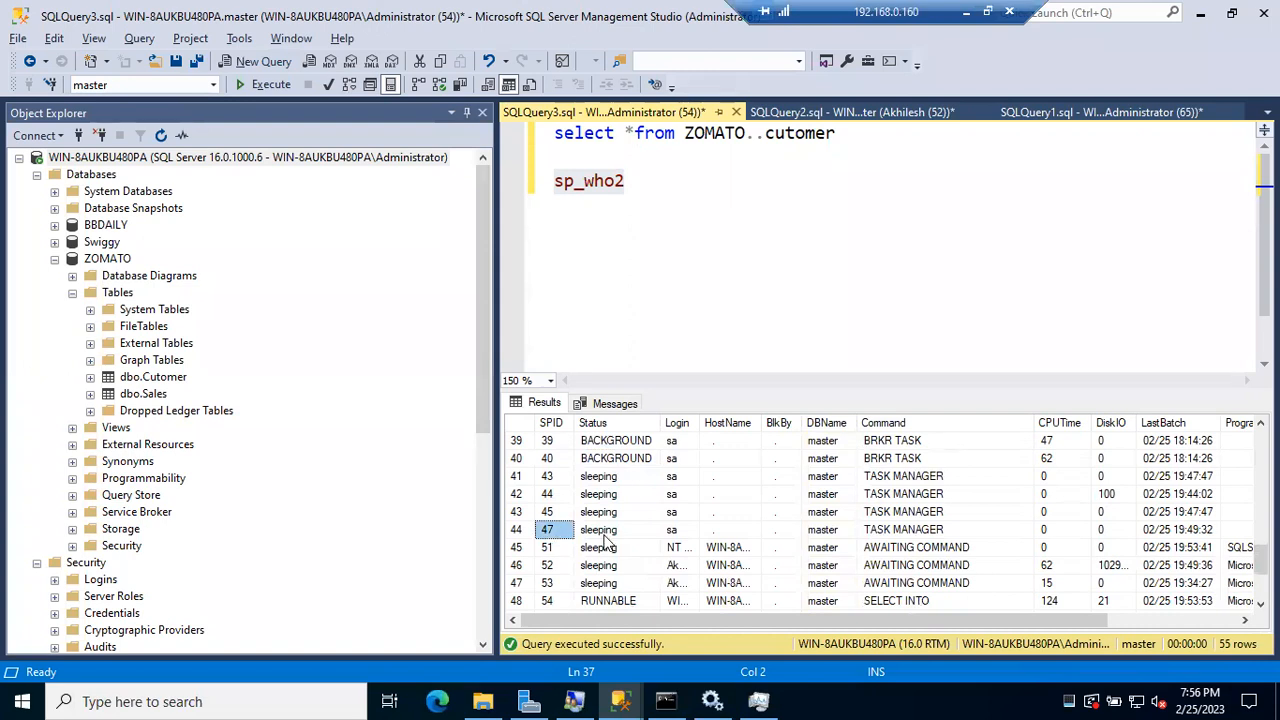
{"action": "scroll", "coordinate": [605, 540], "scroll_direction": "down", "scroll_amount": 1}
{"action": "left_click", "coordinate": [555, 494]}
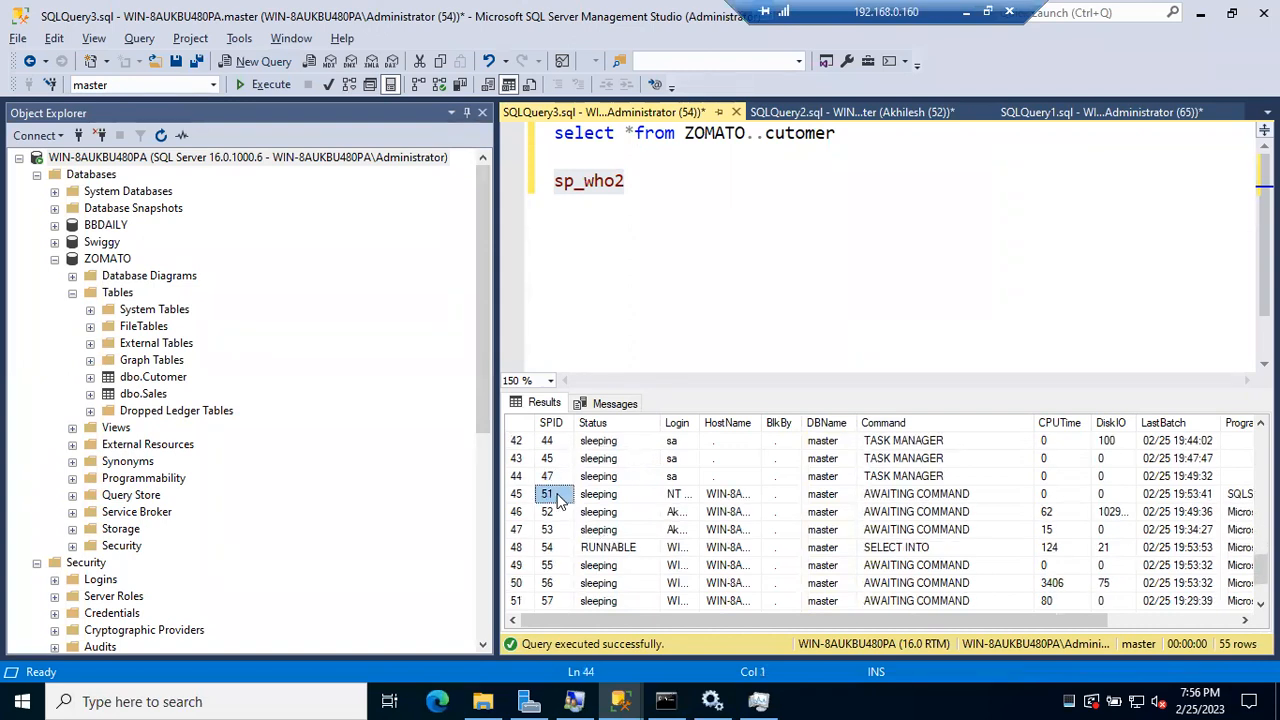
{"action": "left_click_drag", "start_coordinate": [762, 423], "coordinate": [847, 421]}
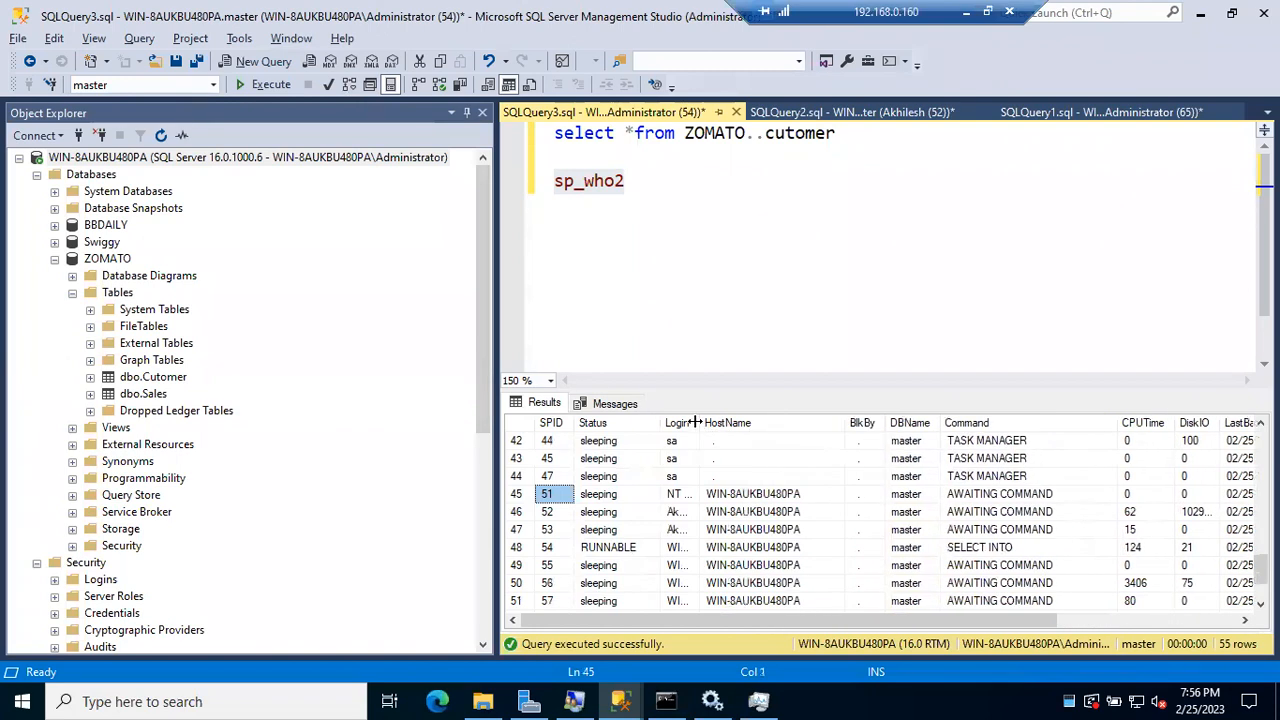
{"action": "left_click_drag", "start_coordinate": [695, 422], "coordinate": [810, 421]}
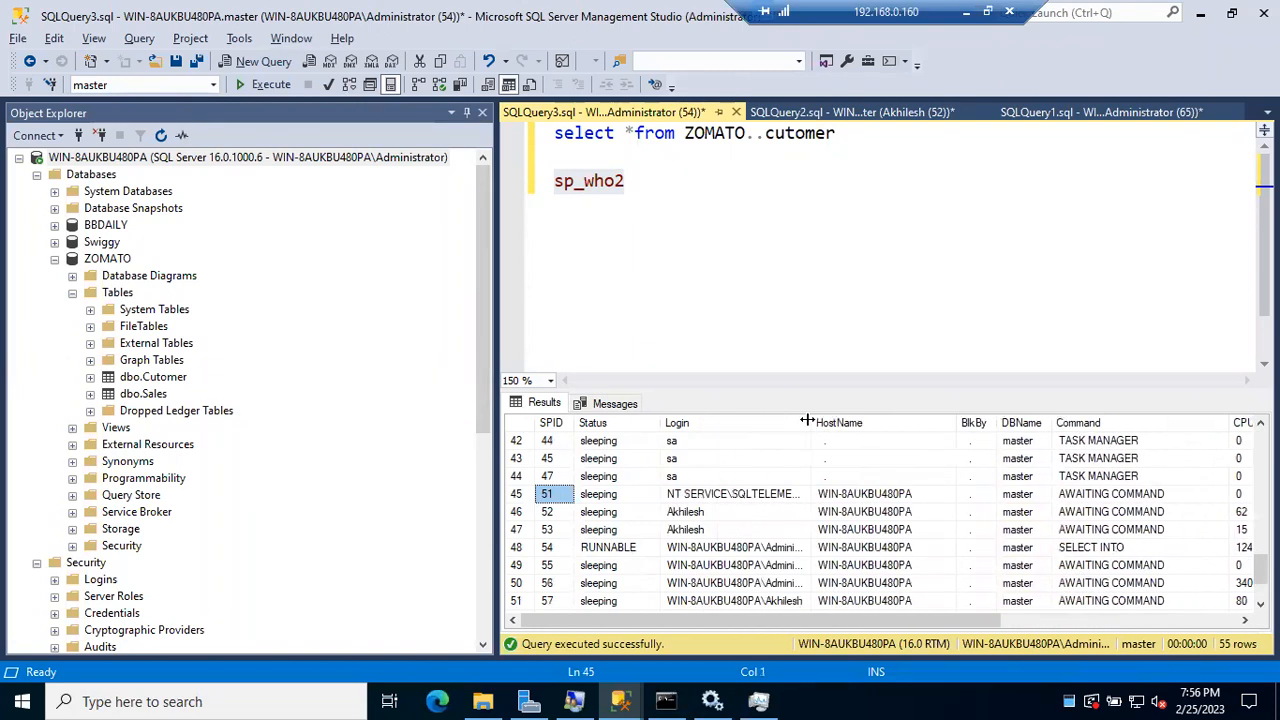
{"action": "left_click", "coordinate": [670, 518]}
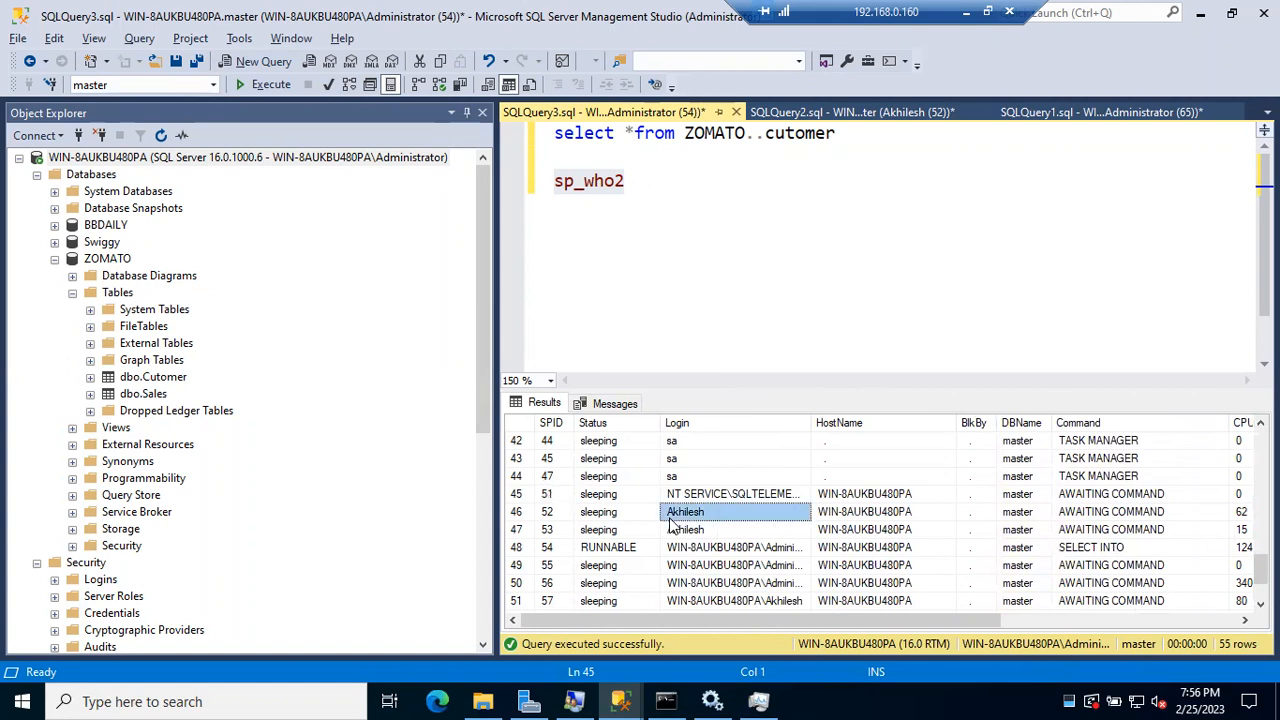
{"action": "left_click", "coordinate": [546, 518]}
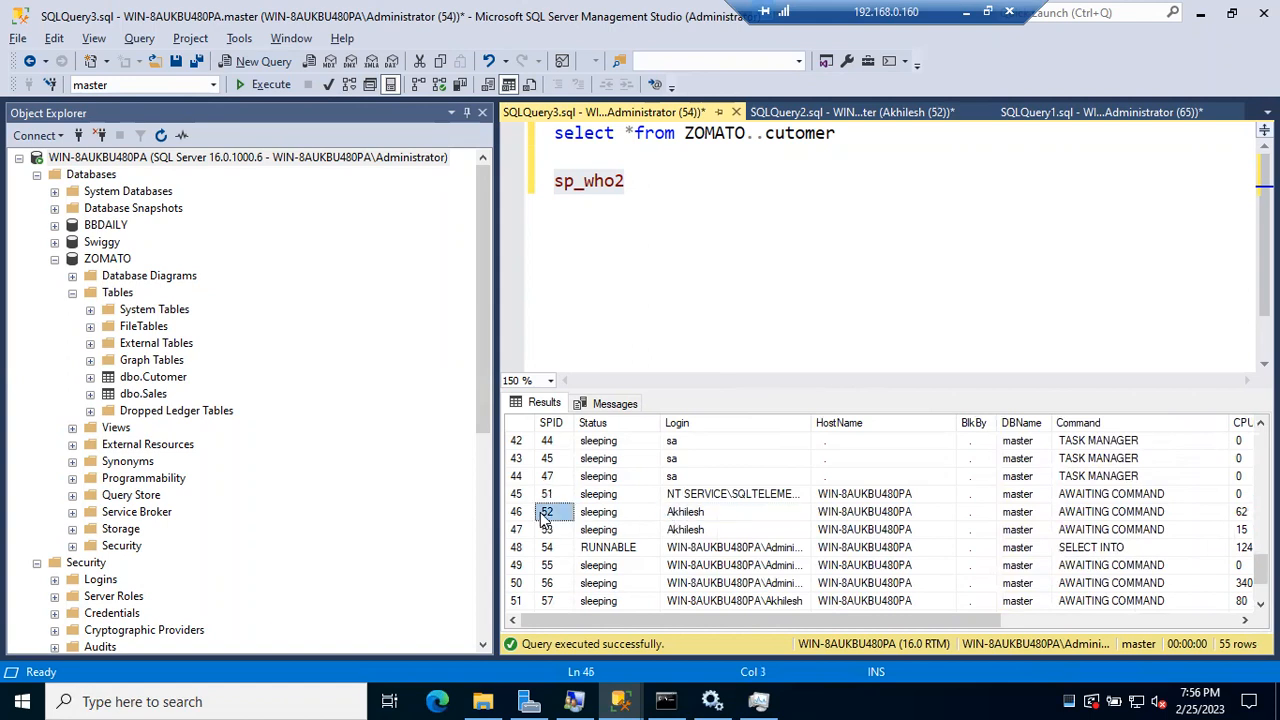
{"action": "left_click", "coordinate": [730, 519]}
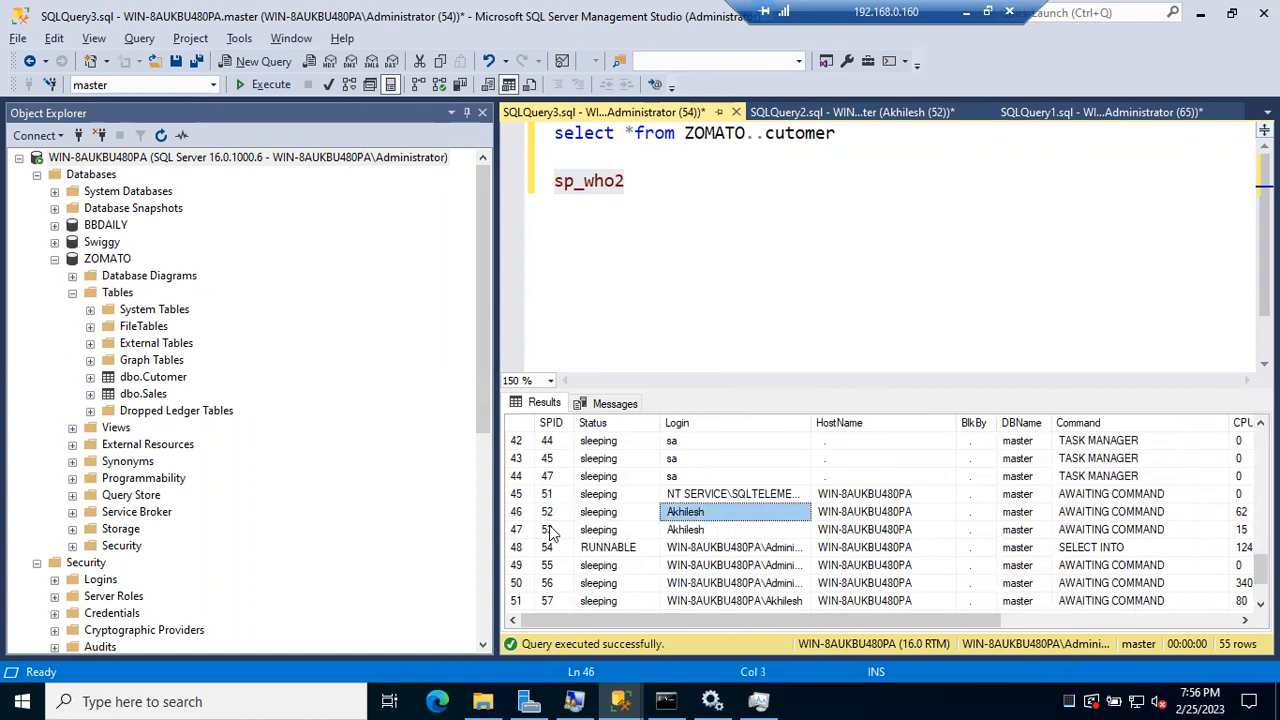
{"action": "left_click", "coordinate": [683, 532]}
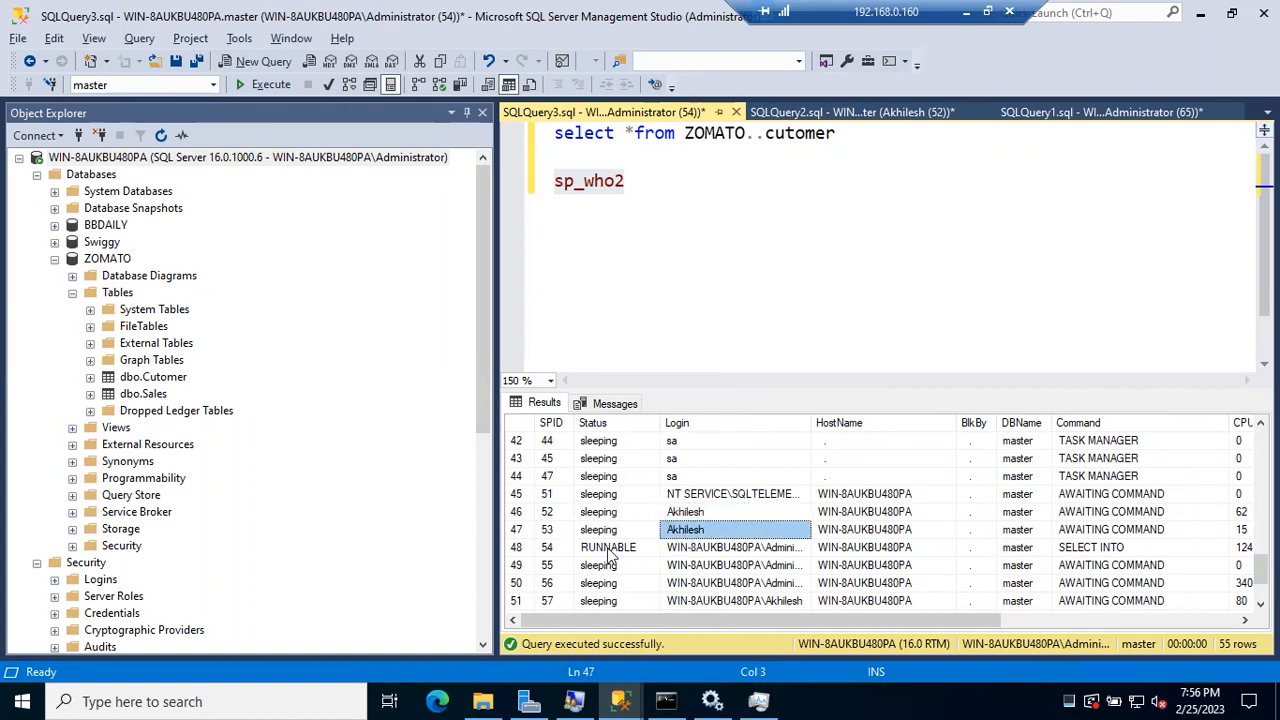
{"action": "left_click_drag", "start_coordinate": [809, 418], "coordinate": [854, 418]}
Step: Inspect the SELECT INTO session's host, command, CPU time, disk I/O and last batch
{"action": "scroll", "coordinate": [797, 560], "scroll_direction": "down", "scroll_amount": 2}
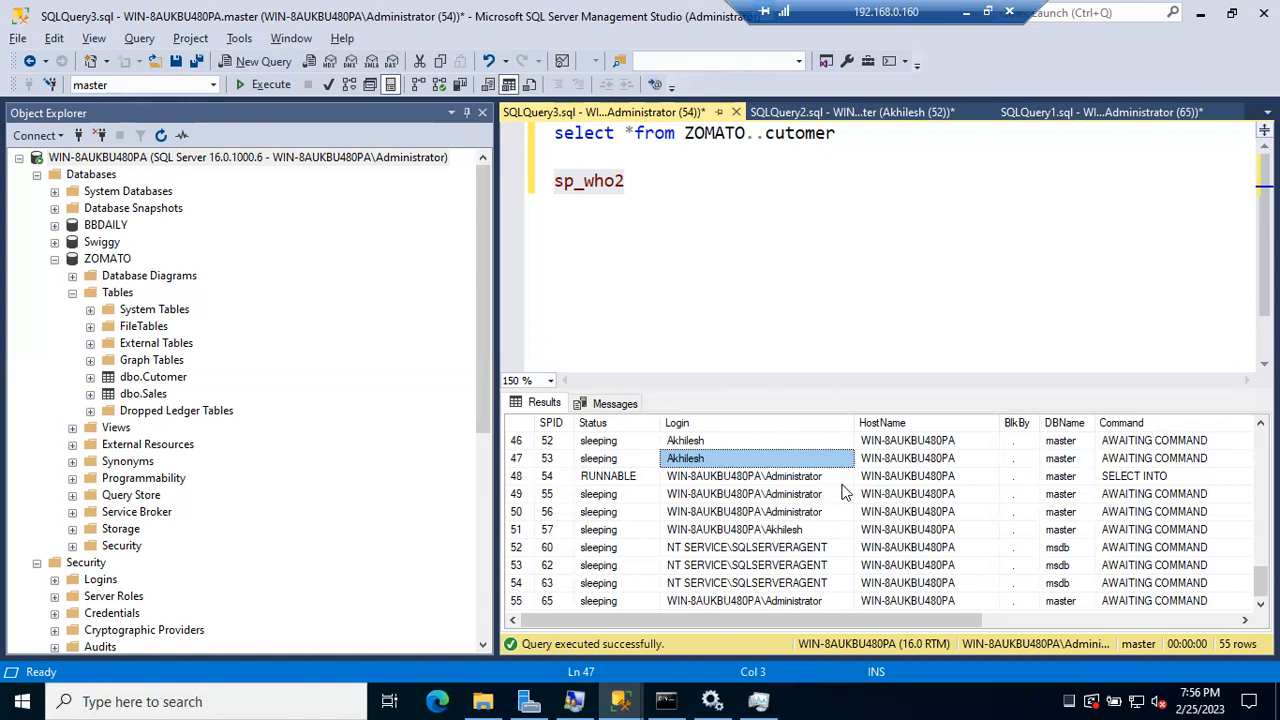
{"action": "scroll", "coordinate": [965, 478], "scroll_direction": "right", "scroll_amount": 3}
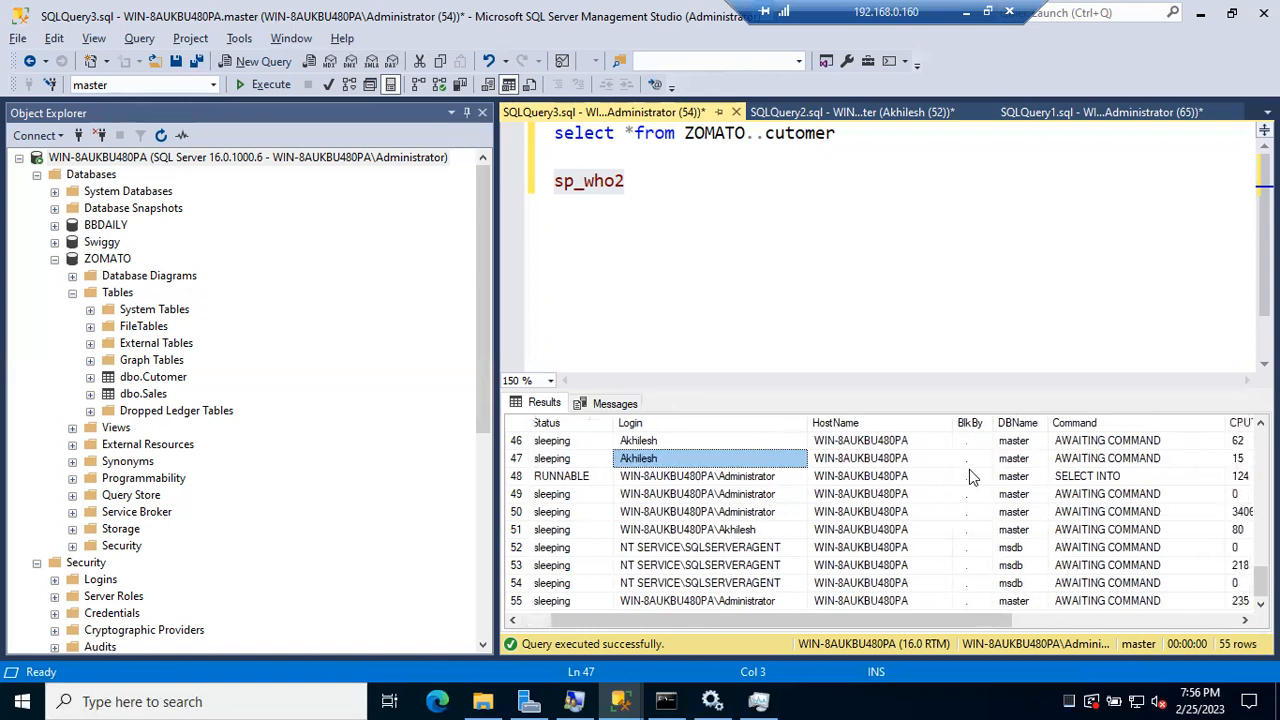
{"action": "left_click", "coordinate": [826, 478]}
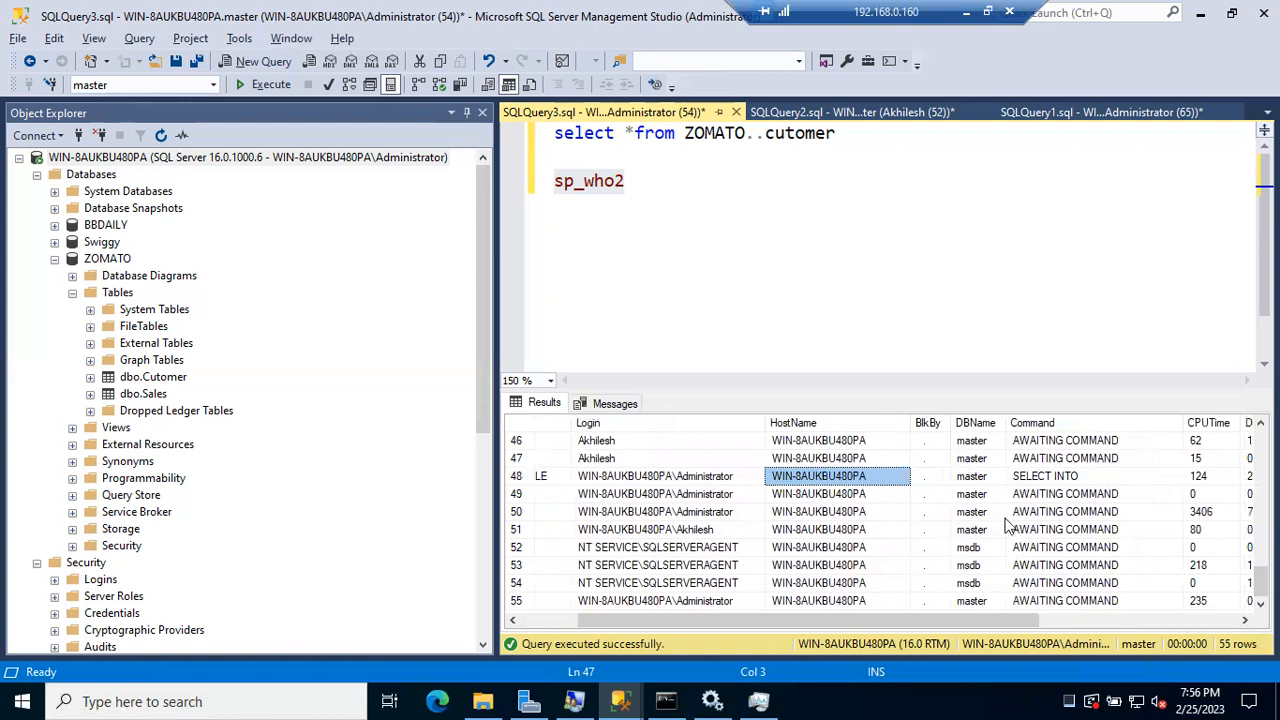
{"action": "left_click", "coordinate": [1048, 477]}
{"action": "scroll", "coordinate": [1050, 480], "scroll_direction": "right", "scroll_amount": 4}
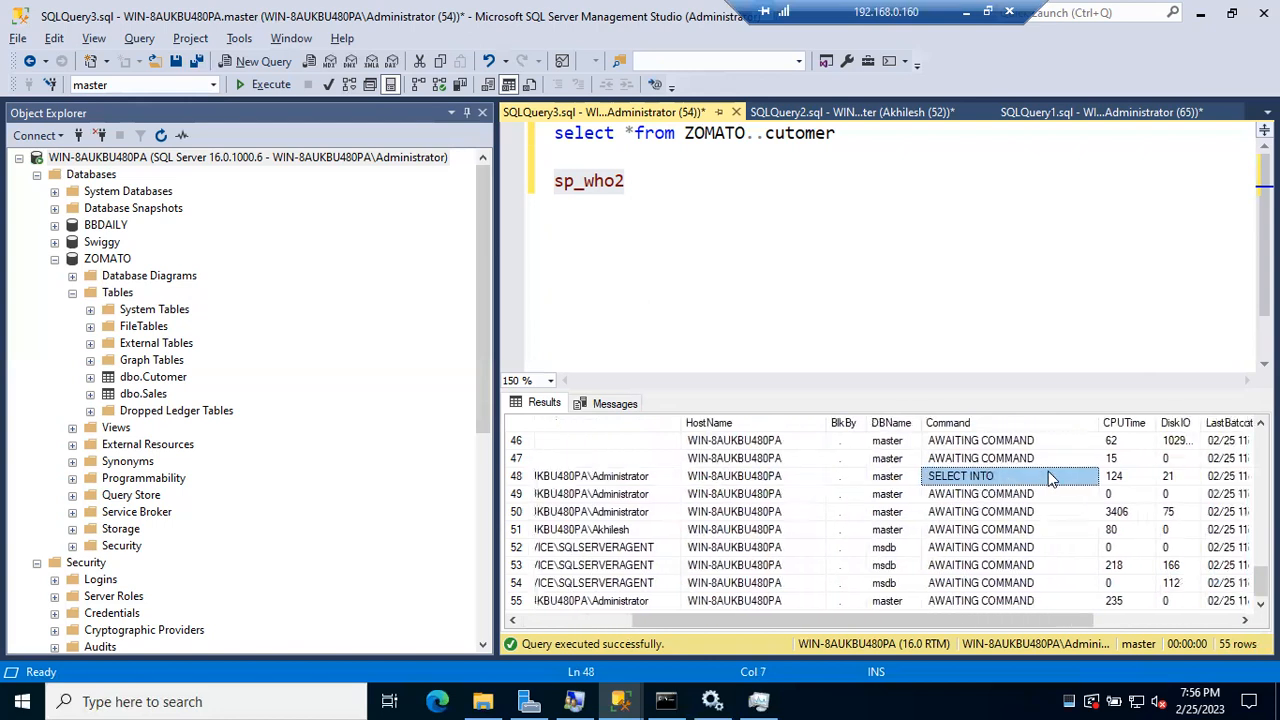
{"action": "left_click", "coordinate": [1062, 482]}
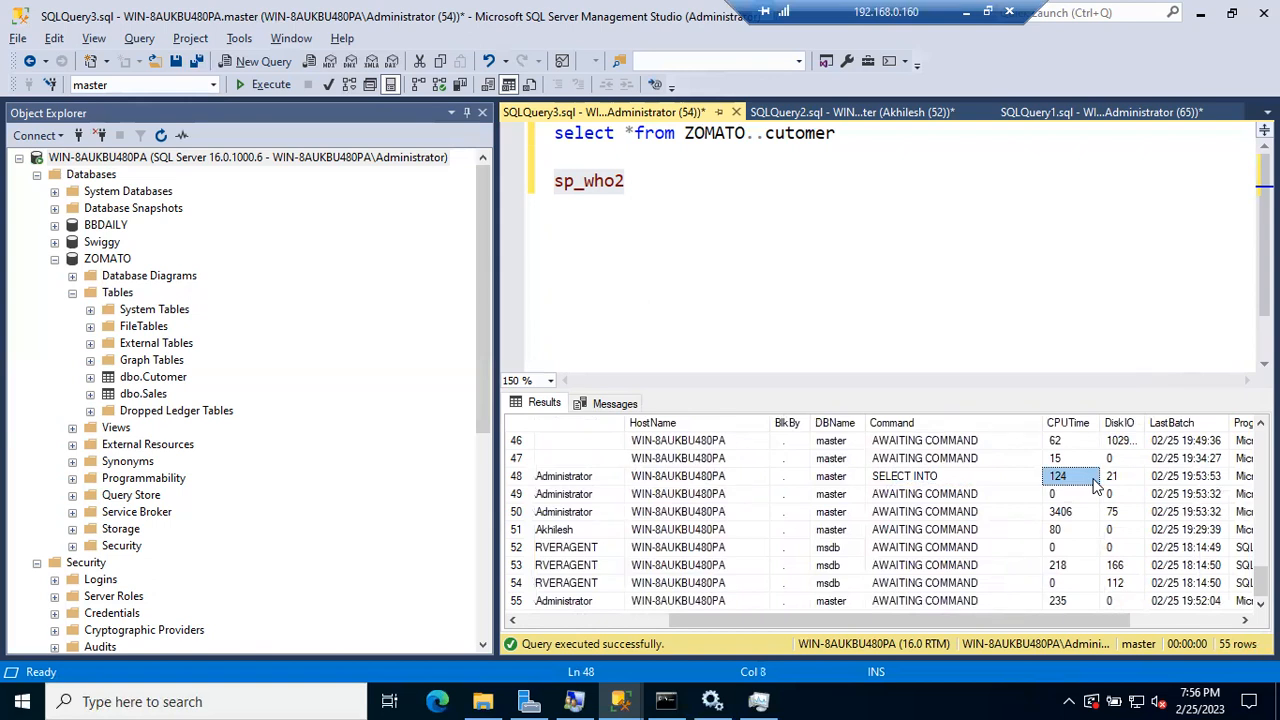
{"action": "left_click", "coordinate": [1127, 481]}
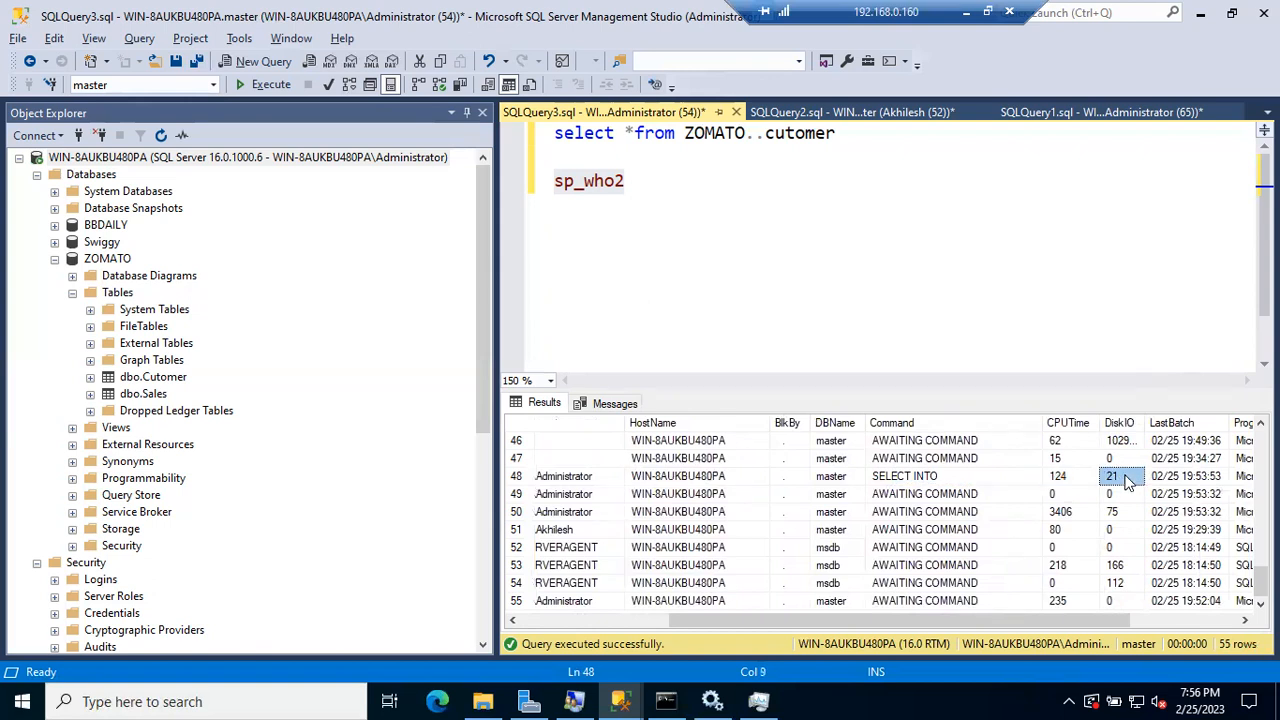
{"action": "scroll", "coordinate": [1127, 481], "scroll_direction": "right", "scroll_amount": 3}
{"action": "left_click", "coordinate": [1134, 482]}
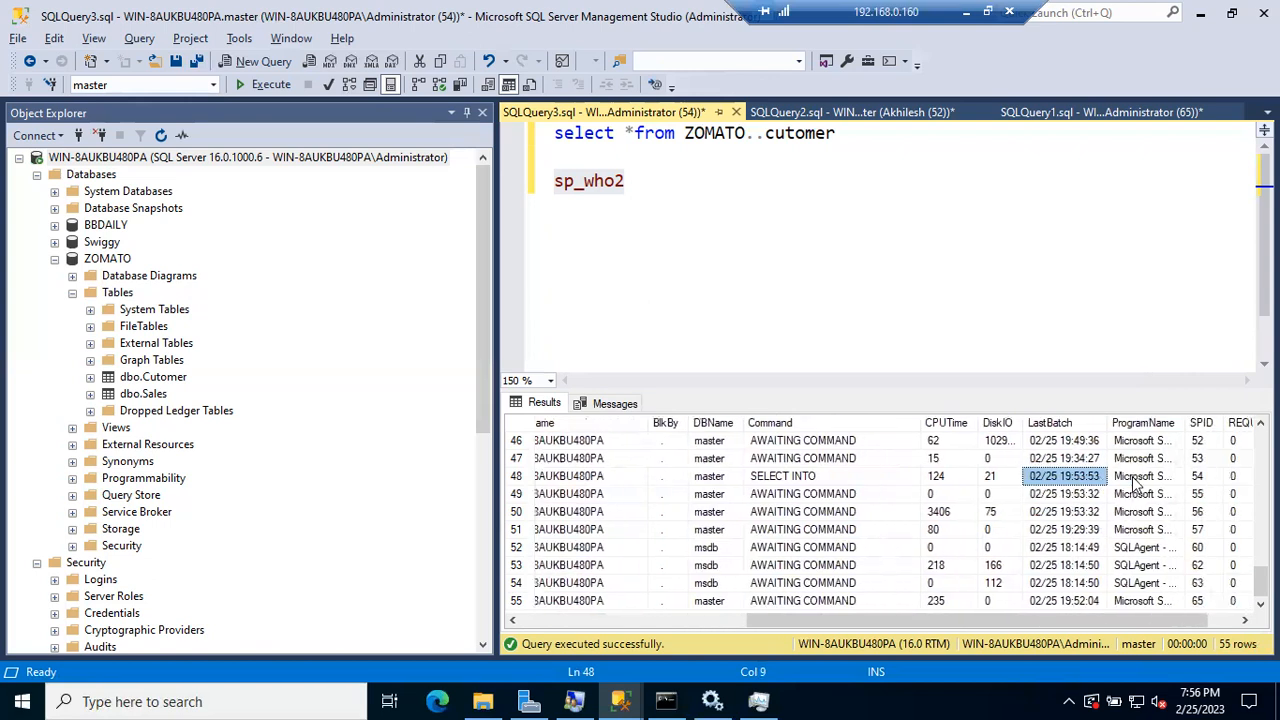
{"action": "left_click", "coordinate": [1168, 494]}
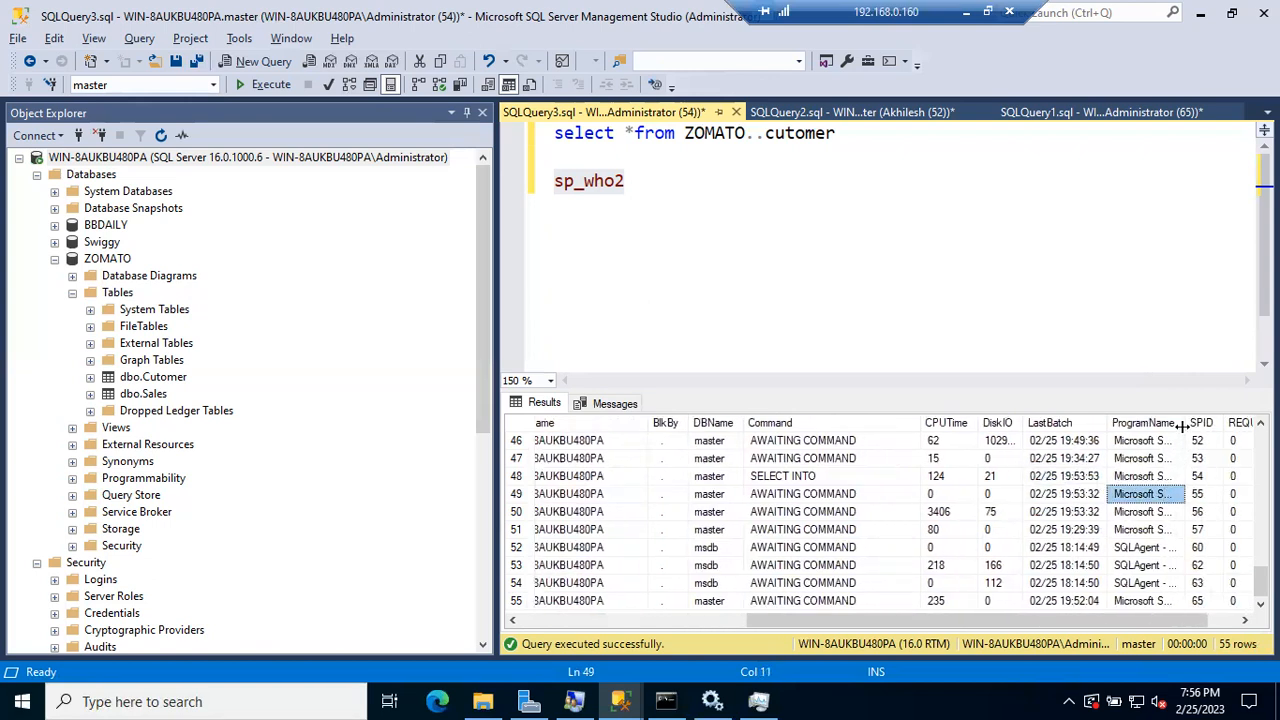
Step: Drag the ProgramName column wider so each session's full program name is readable
{"action": "left_click_drag", "start_coordinate": [1184, 423], "coordinate": [1224, 474]}
{"action": "left_click_drag", "start_coordinate": [1111, 620], "coordinate": [1215, 617]}
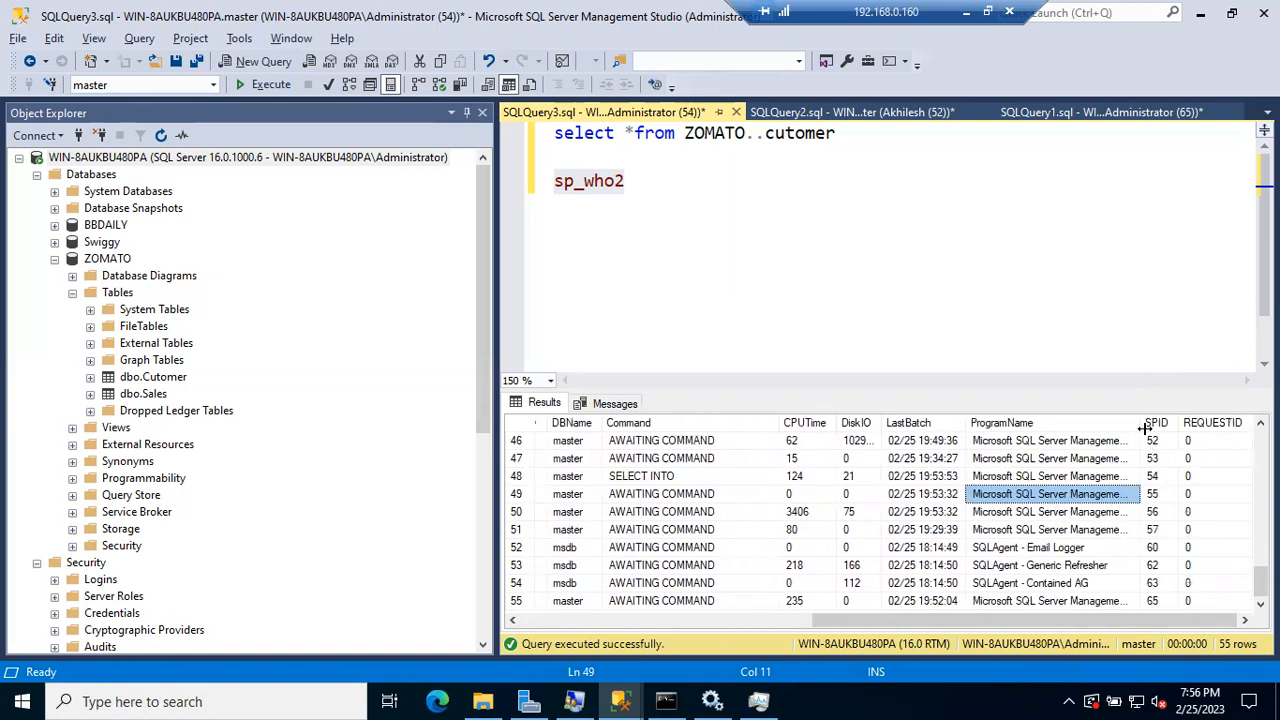
{"action": "left_click_drag", "start_coordinate": [1140, 423], "coordinate": [1229, 441]}
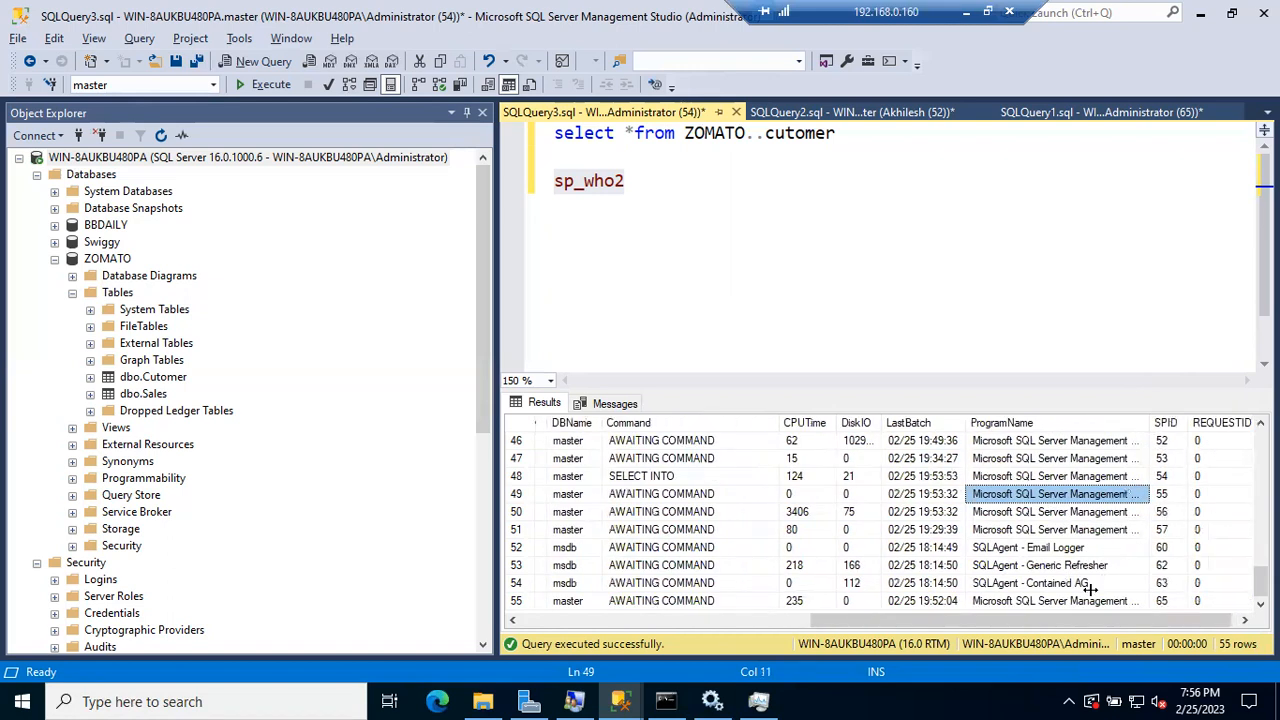
{"action": "left_click_drag", "start_coordinate": [1074, 623], "coordinate": [1146, 623]}
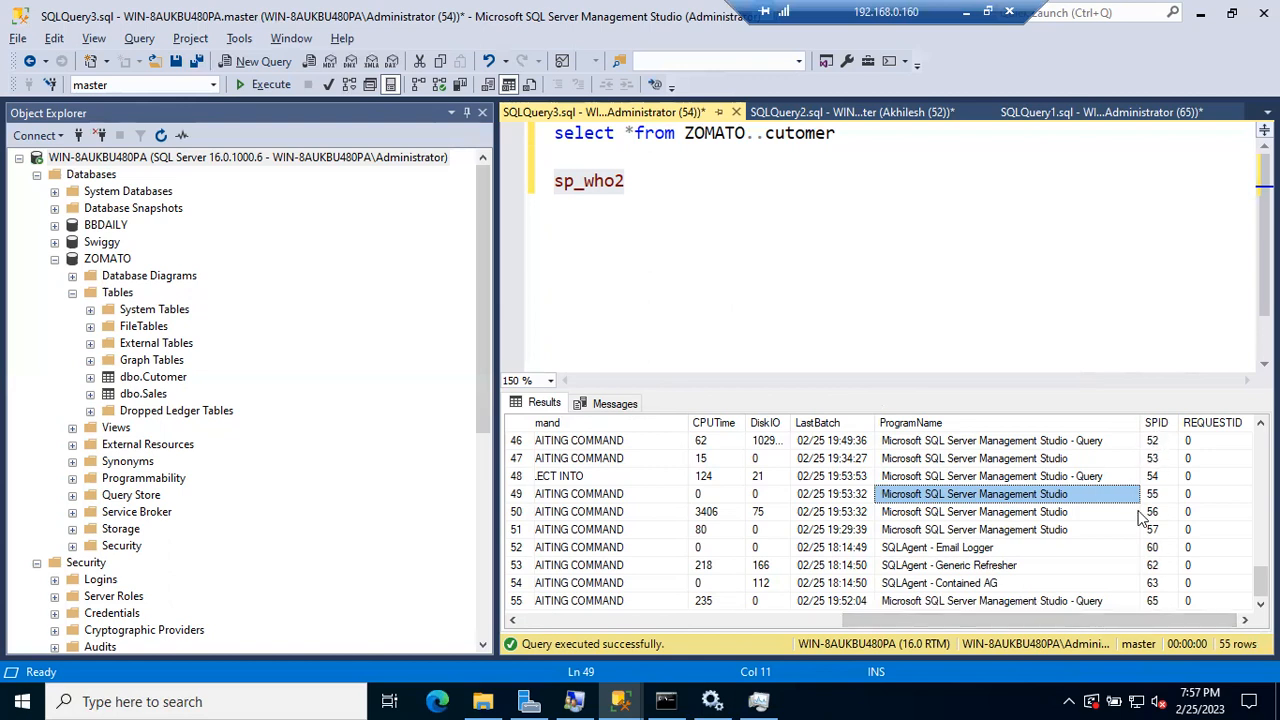
{"action": "left_click", "coordinate": [824, 296]}
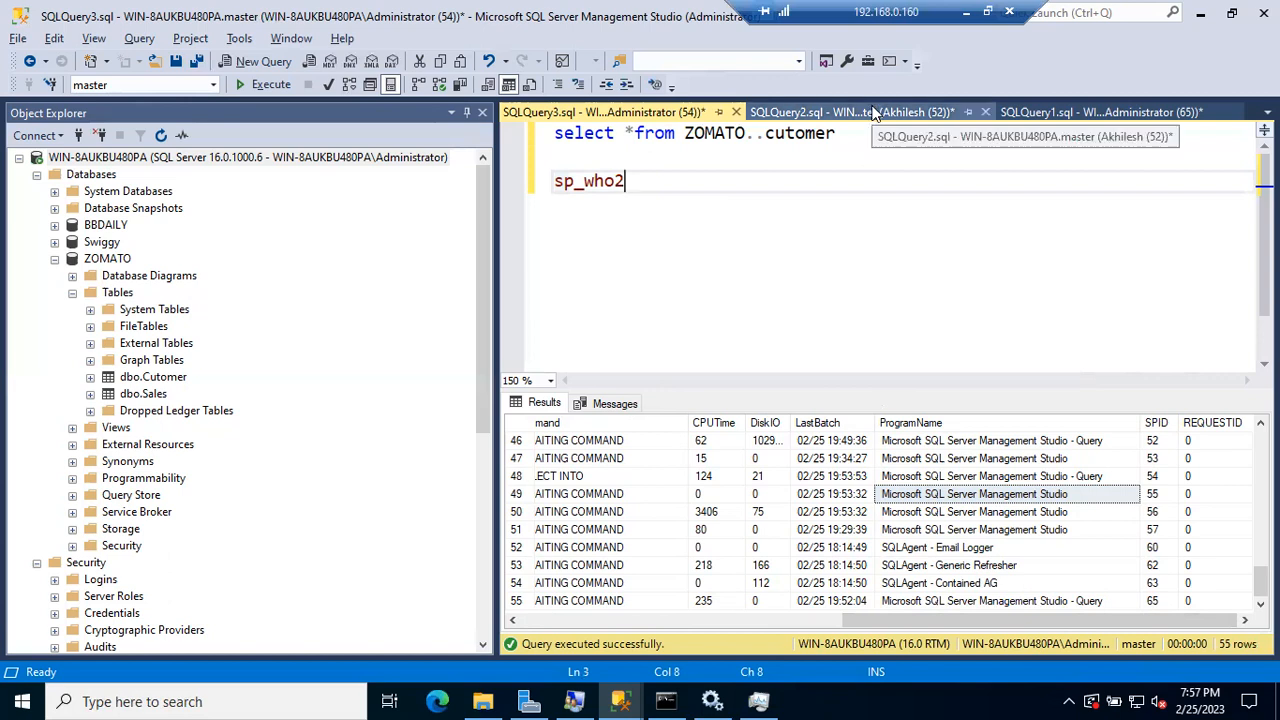
Step: Delete the sp_who2 line in SQLQuery3, then undo the deletion
{"action": "key", "text": "shift+Home"}
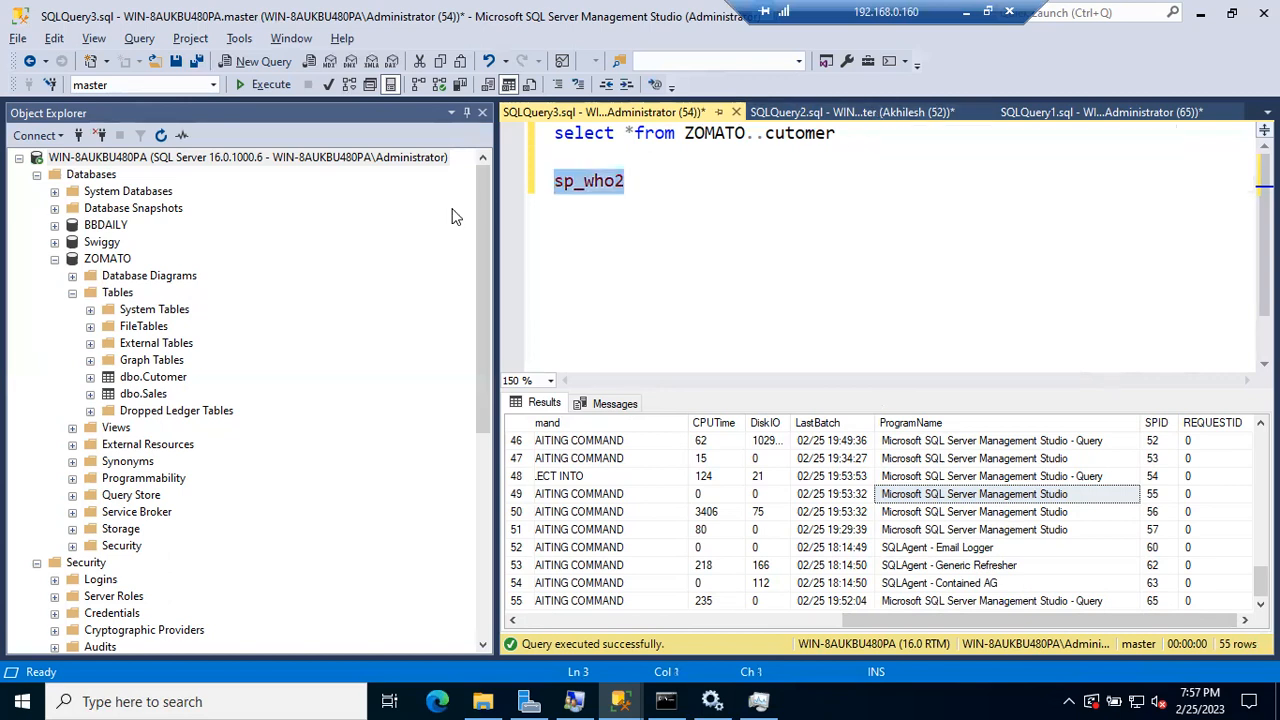
{"action": "key", "text": "Delete"}
{"action": "key", "text": "ctrl+z"}
Step: Run sp_who2 below Create Database BBDAILY in SQLQuery2, listing 54 sessions
{"action": "left_click", "coordinate": [815, 111]}
{"action": "key", "text": "Return"}
{"action": "key", "text": "Return"}
{"action": "type", "text": "sp_who2"}
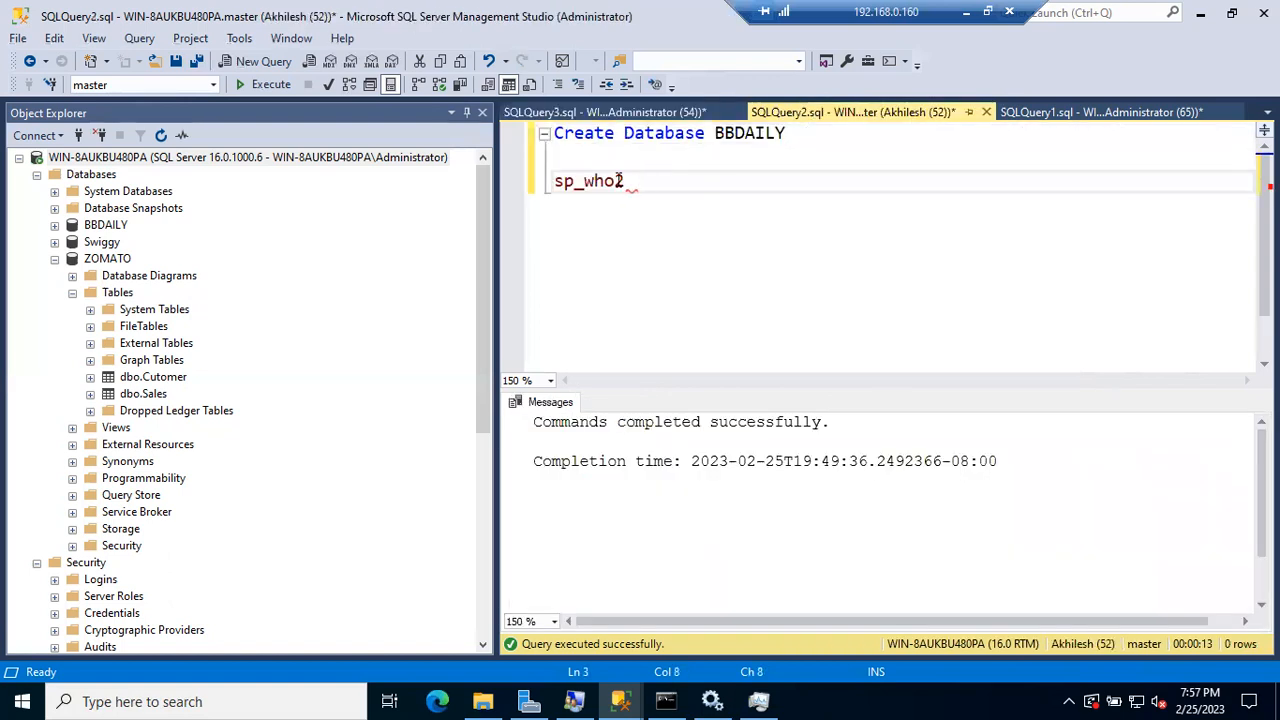
{"action": "left_click_drag", "start_coordinate": [640, 180], "coordinate": [512, 175]}
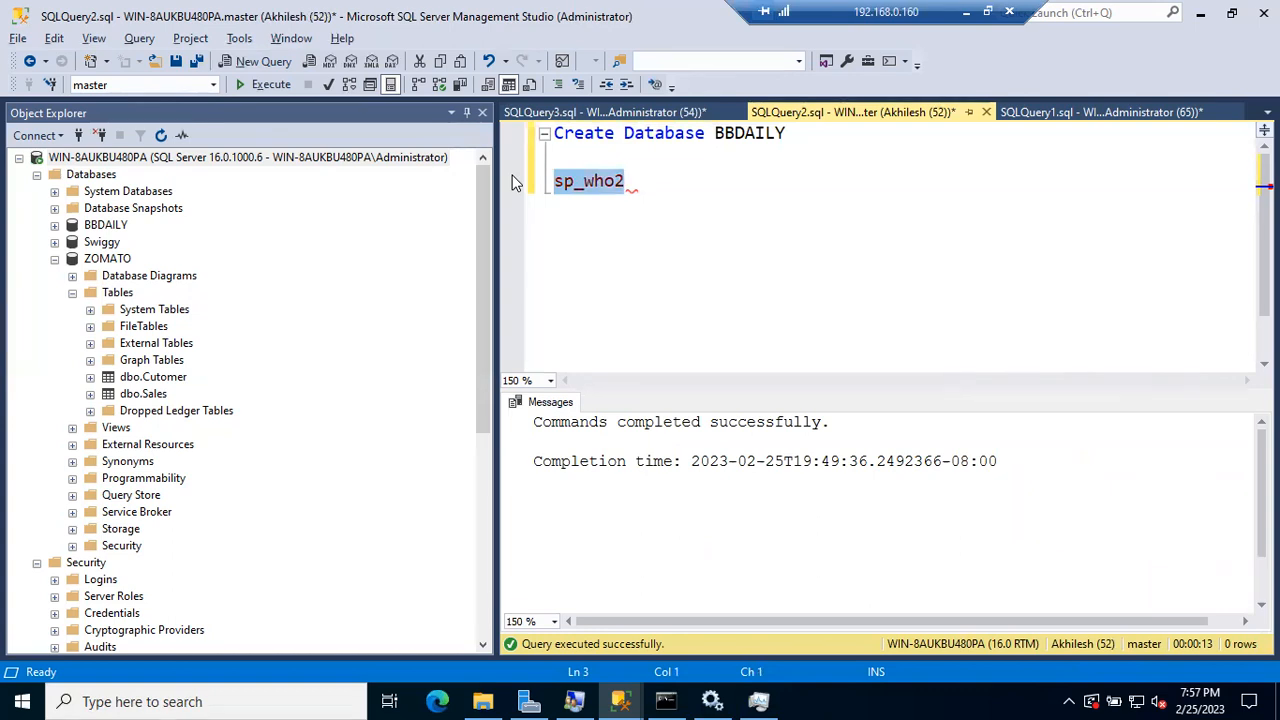
{"action": "key", "text": "F5"}
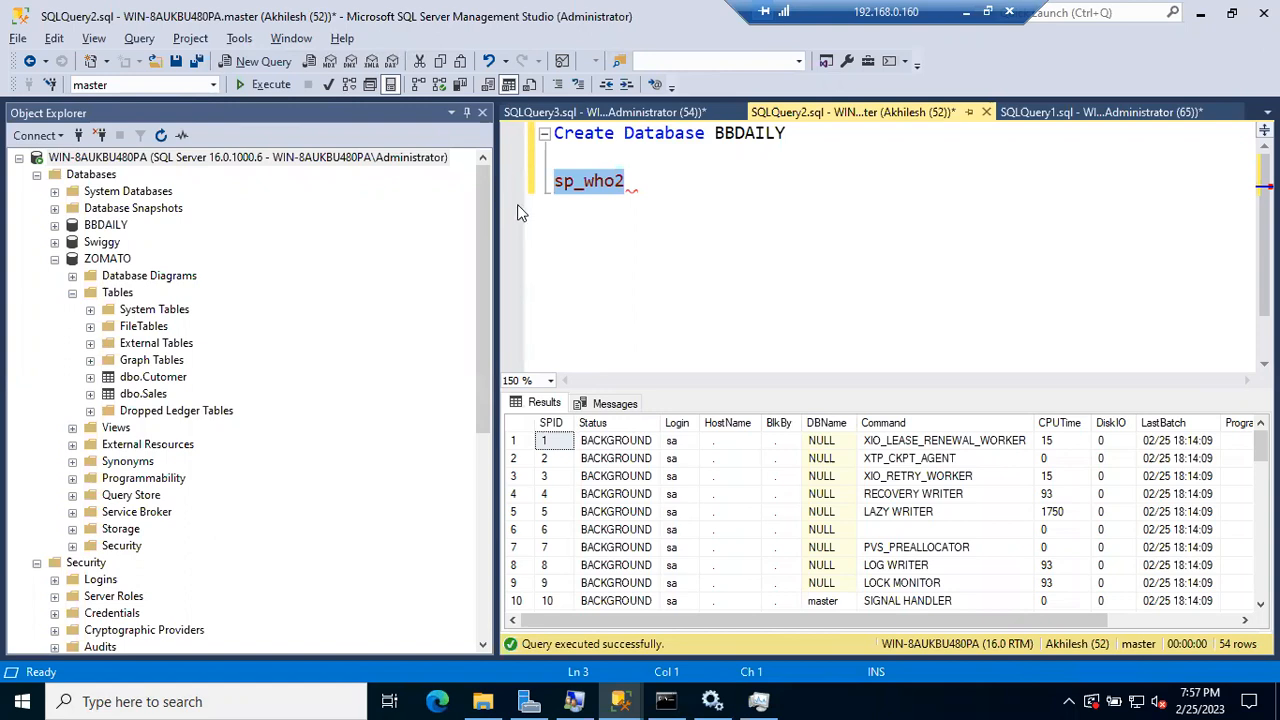
Step: Open the SQLQuery2 login's Server Roles page (dbcreator, public, sysadmin) and untick sysadmin
{"action": "left_click", "coordinate": [55, 259]}
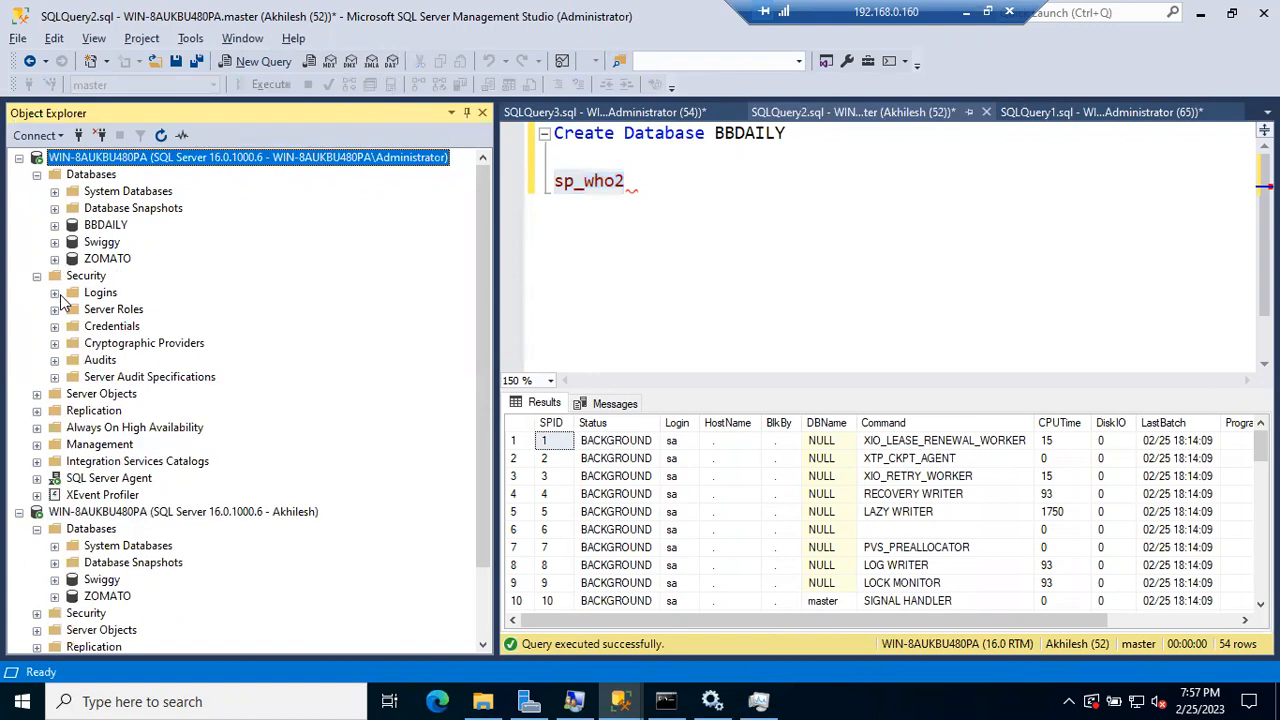
{"action": "left_click", "coordinate": [55, 292]}
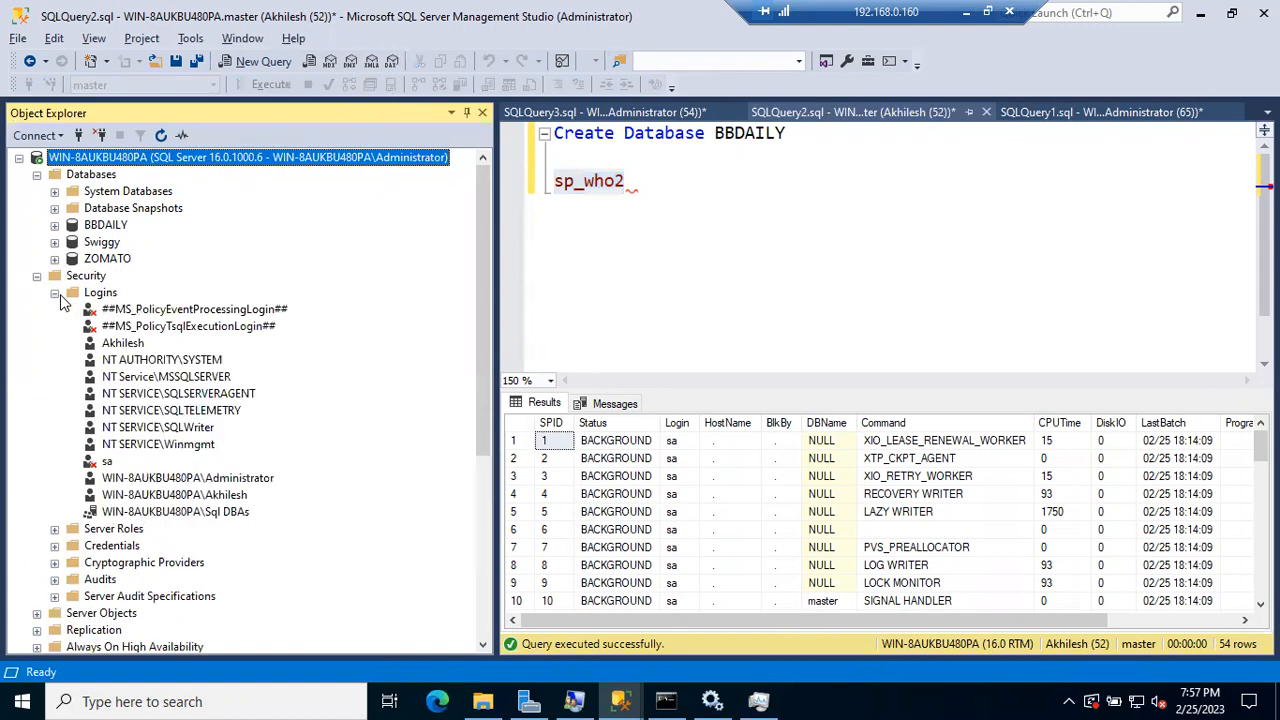
{"action": "left_click", "coordinate": [116, 327]}
{"action": "double_click", "coordinate": [116, 329]}
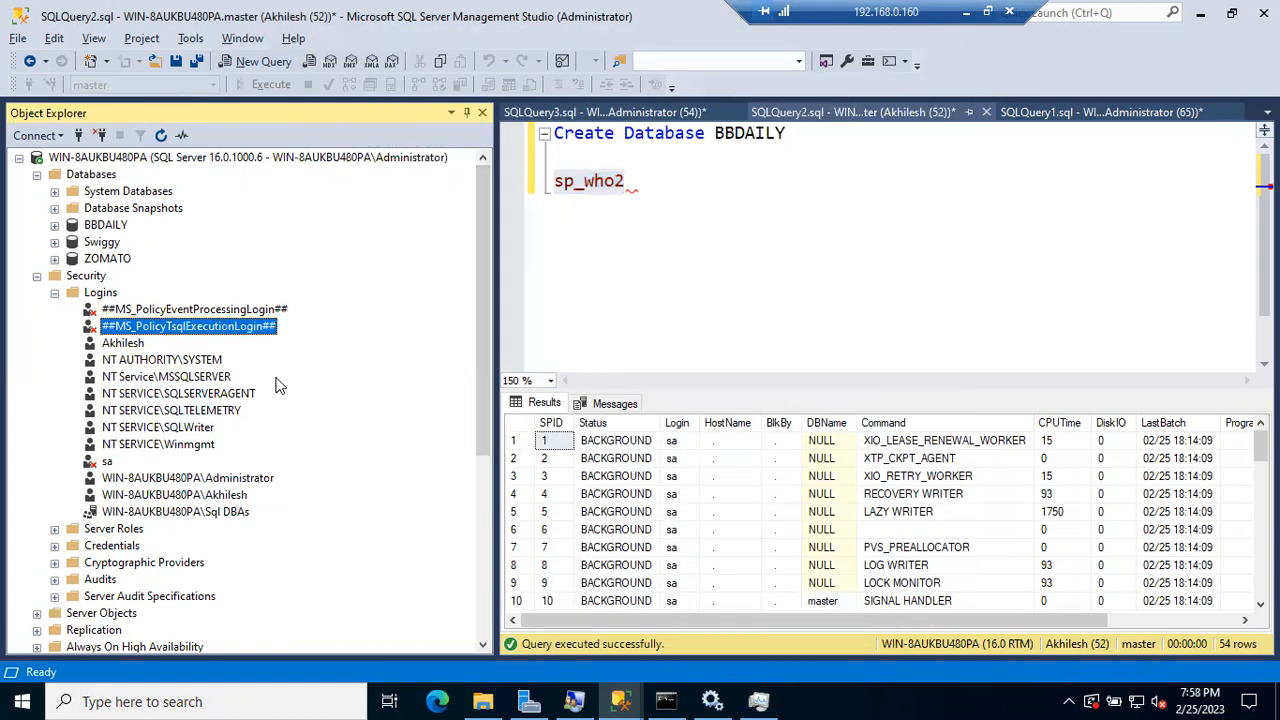
{"action": "left_click", "coordinate": [130, 343]}
{"action": "double_click", "coordinate": [130, 343]}
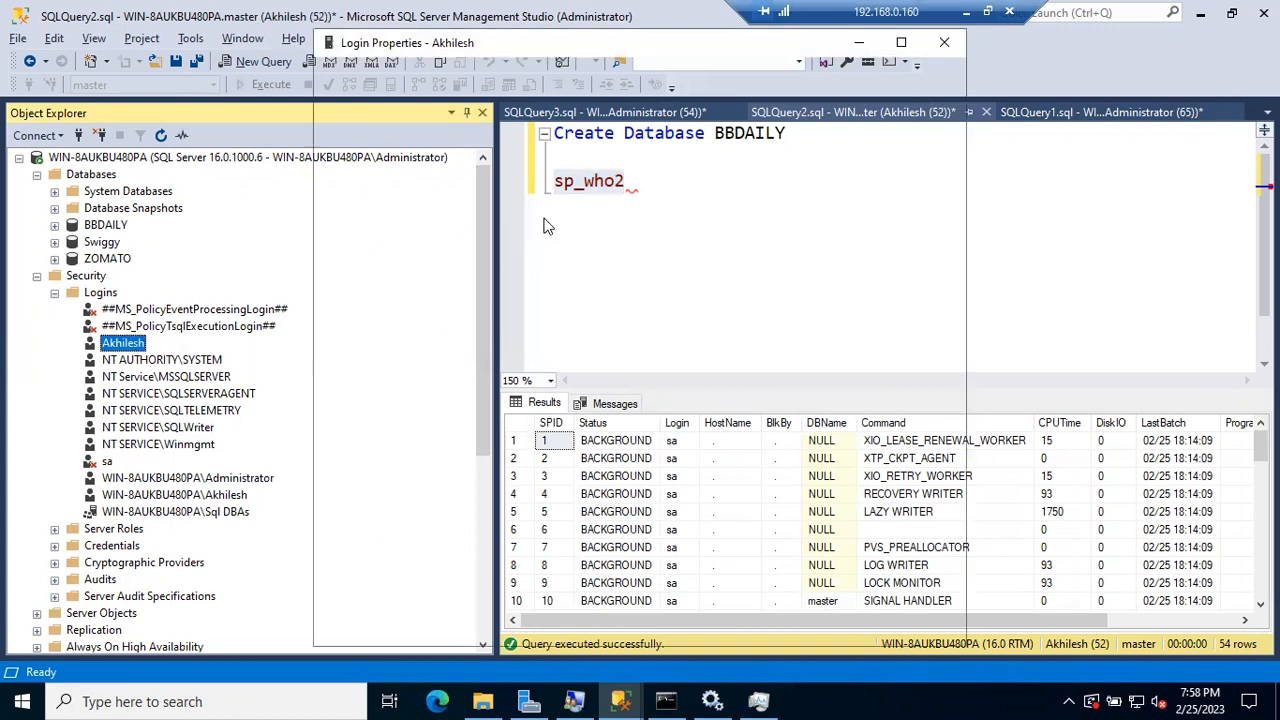
{"action": "left_click", "coordinate": [365, 98]}
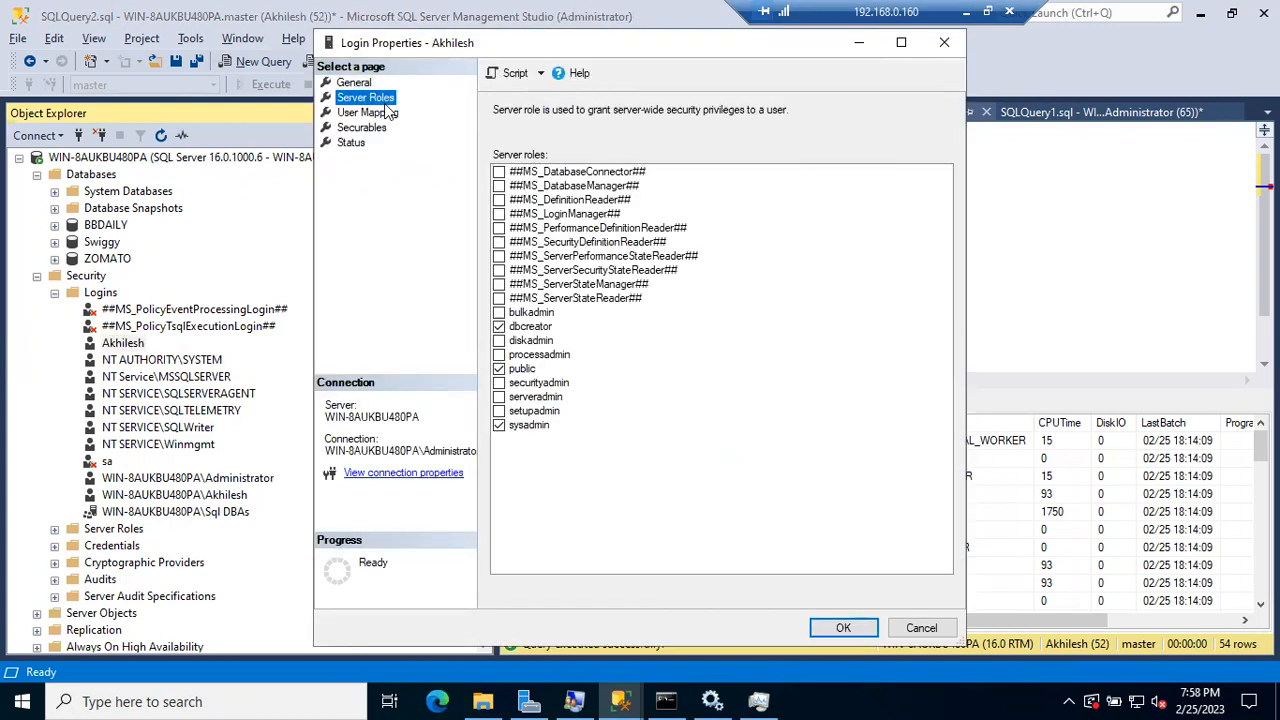
{"action": "left_click", "coordinate": [500, 426]}
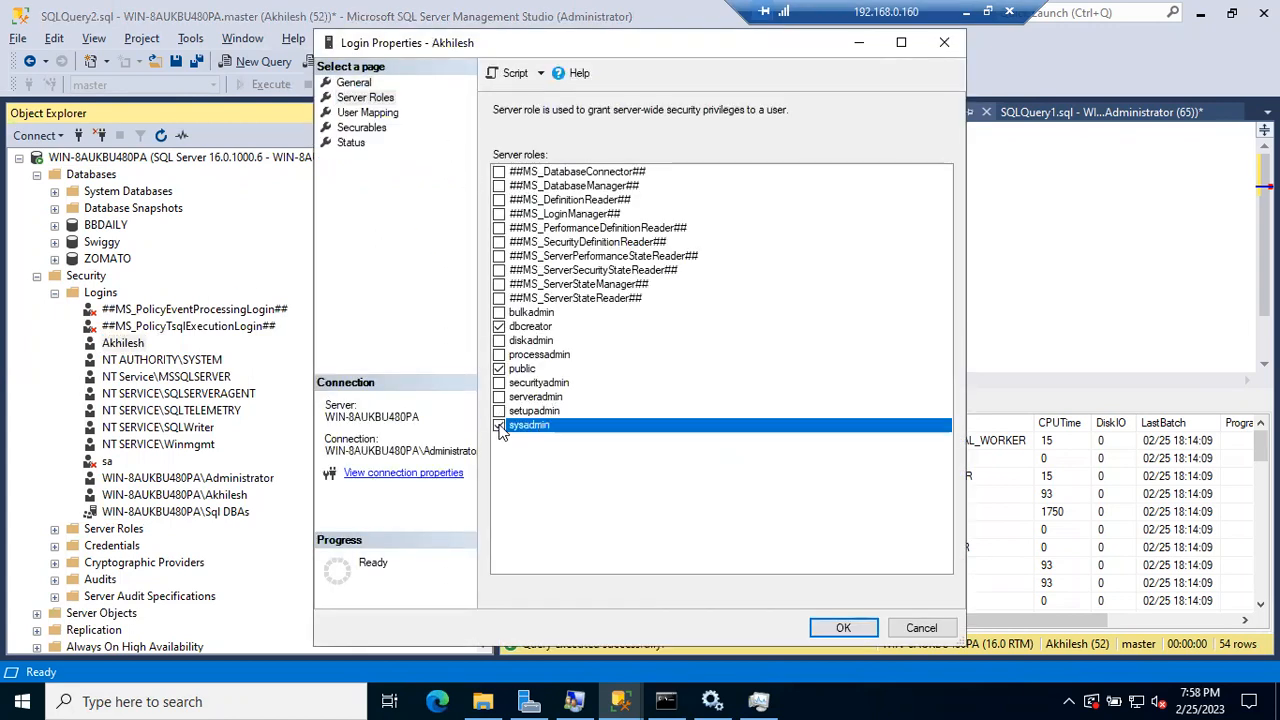
Step: Save the role change and rerun sp_who2, which now returns only session 52
{"action": "left_click", "coordinate": [838, 627]}
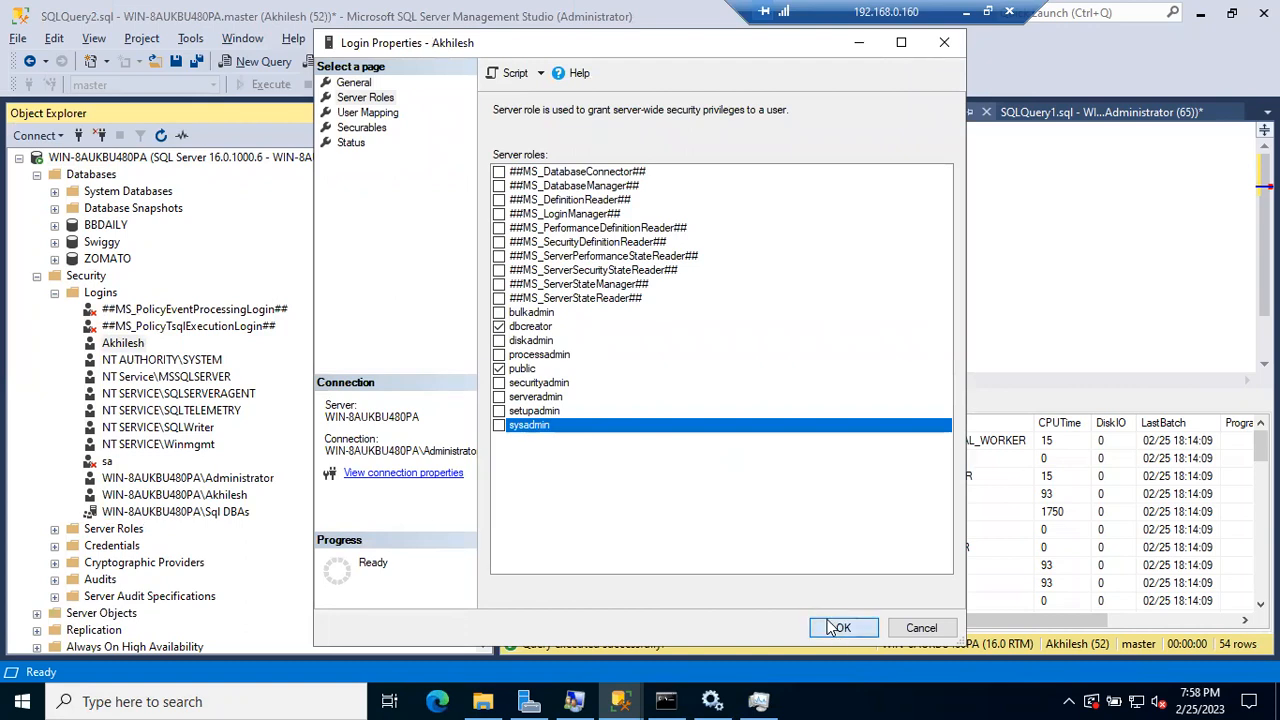
{"action": "left_click", "coordinate": [664, 183]}
{"action": "left_click_drag", "start_coordinate": [646, 186], "coordinate": [543, 191]}
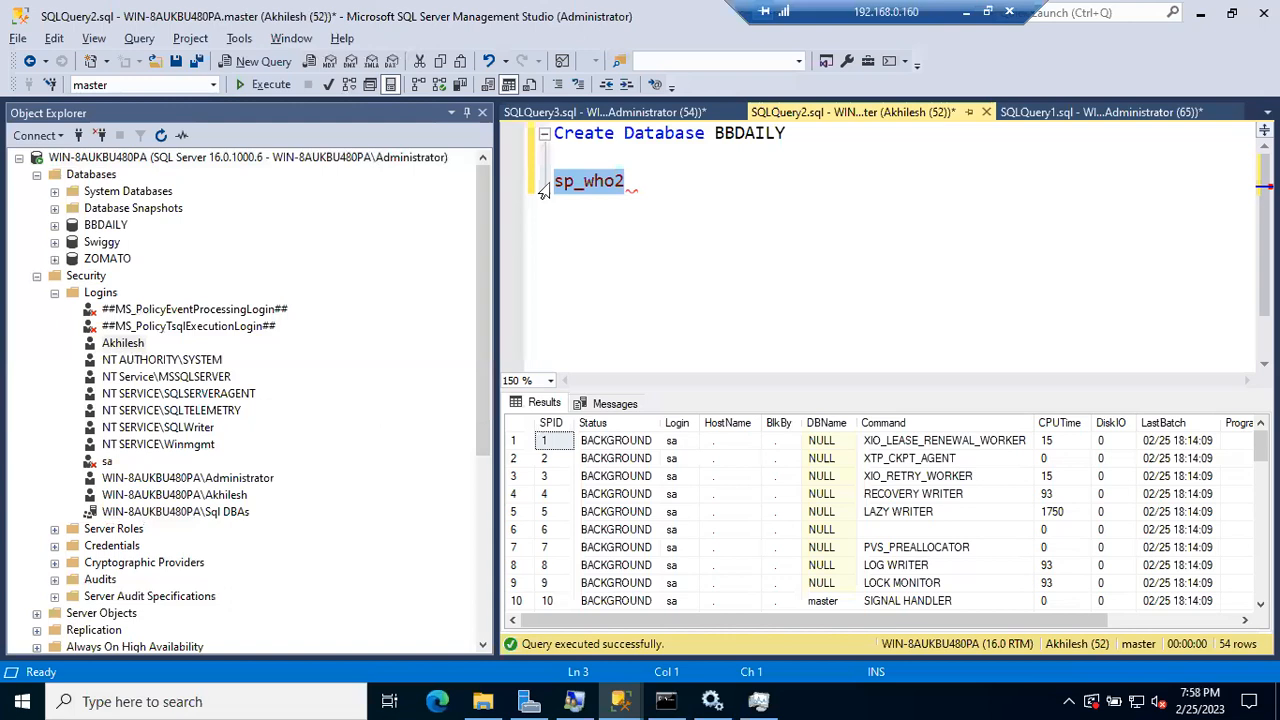
{"action": "key", "text": "F5"}
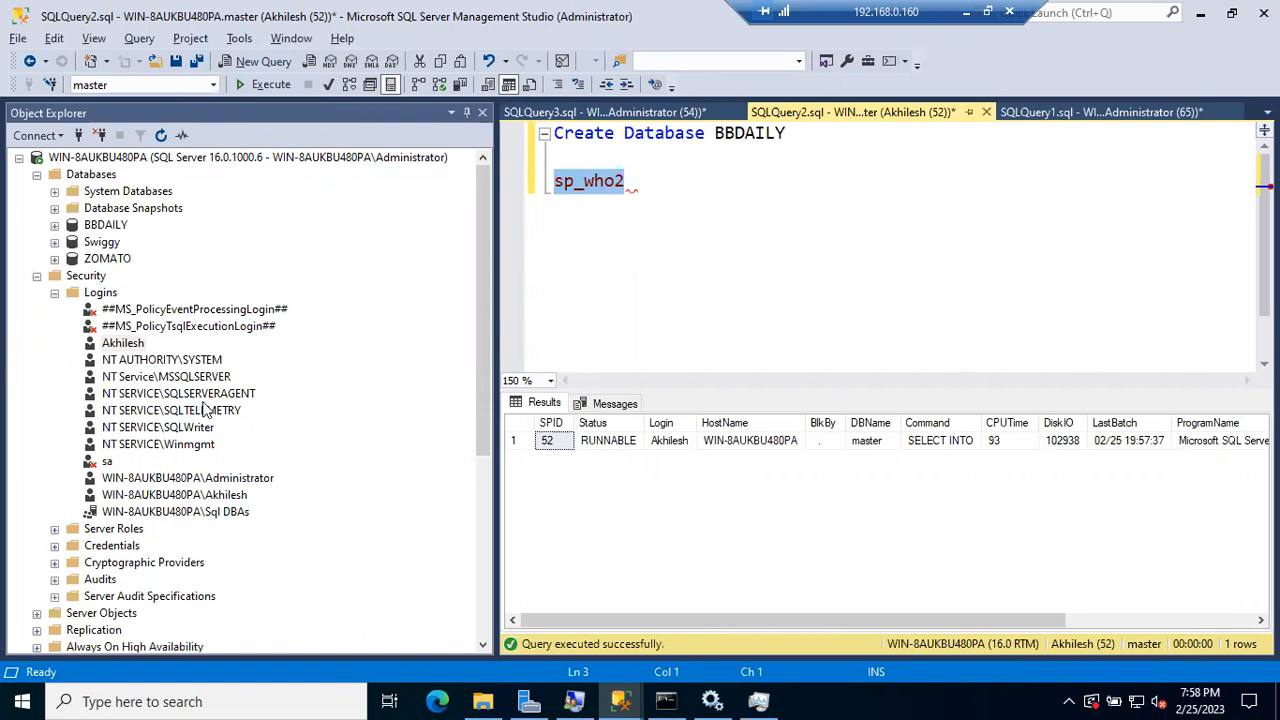
Step: Create a new SQL Server-authenticated login with a password and Enforce password policy unticked
{"action": "right_click", "coordinate": [105, 293]}
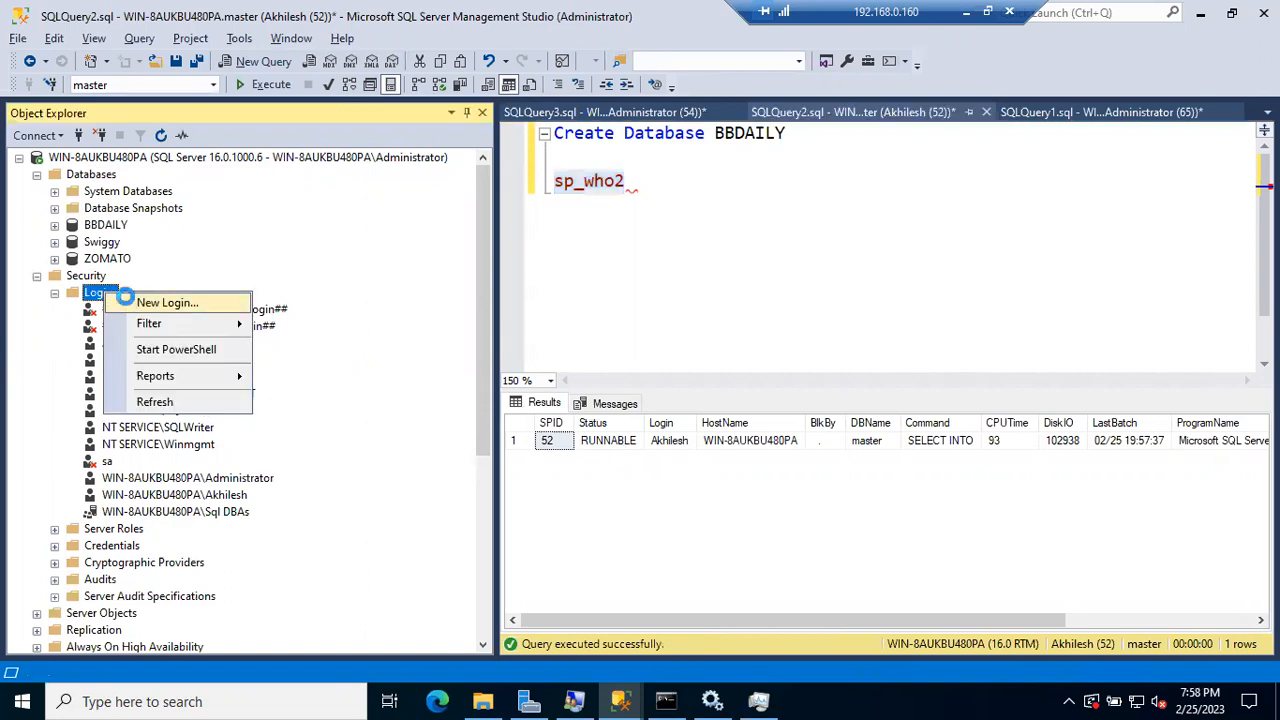
{"action": "left_click", "coordinate": [130, 303]}
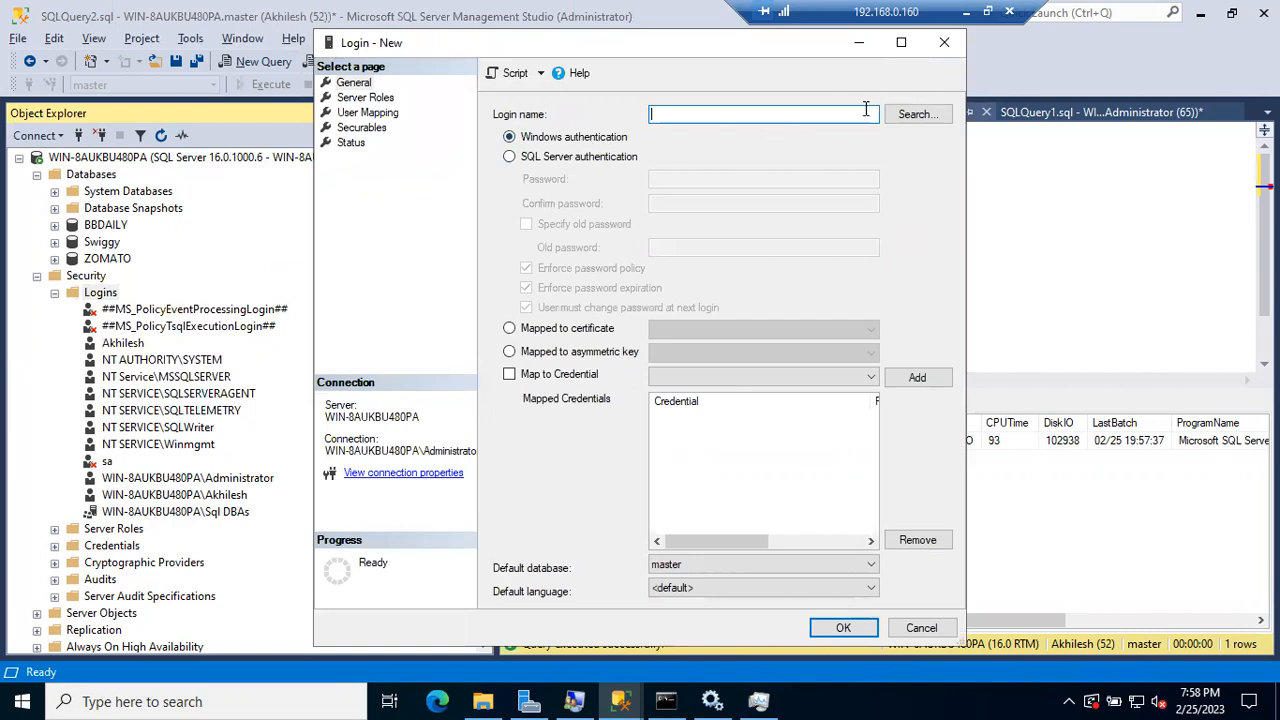
{"action": "left_click", "coordinate": [606, 158]}
{"action": "left_click", "coordinate": [672, 114]}
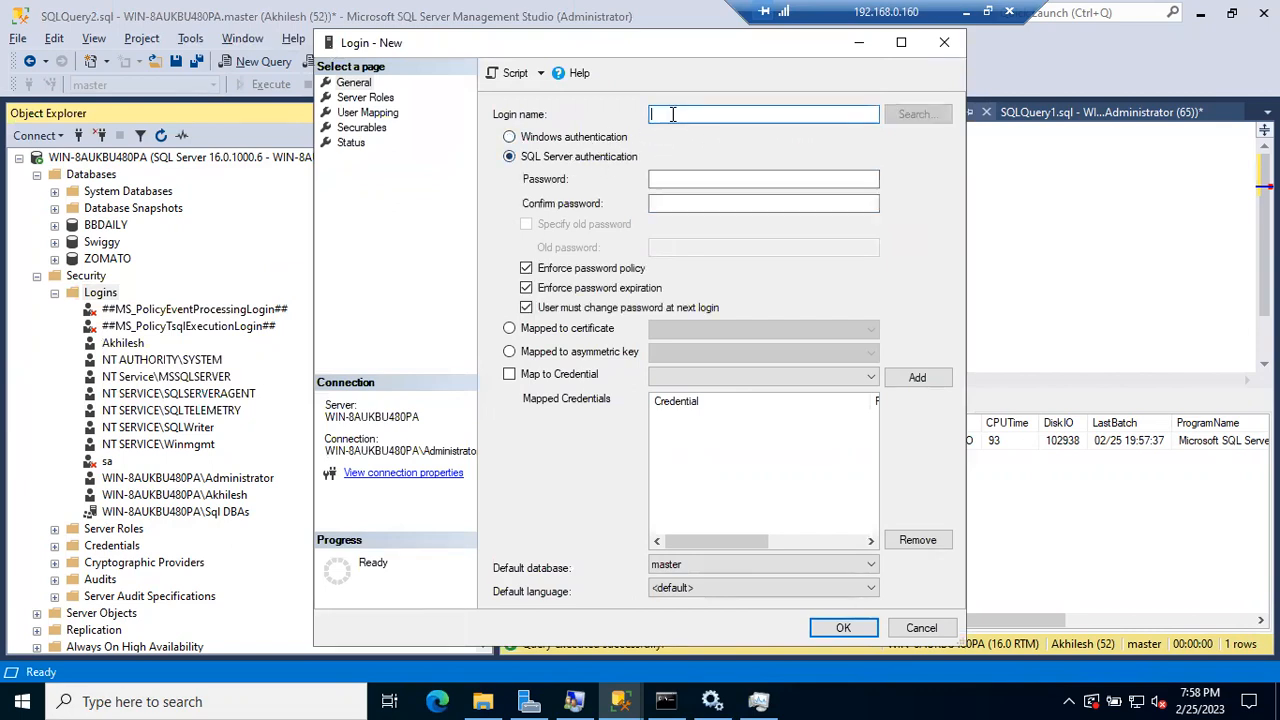
{"action": "key", "text": "Tab"}
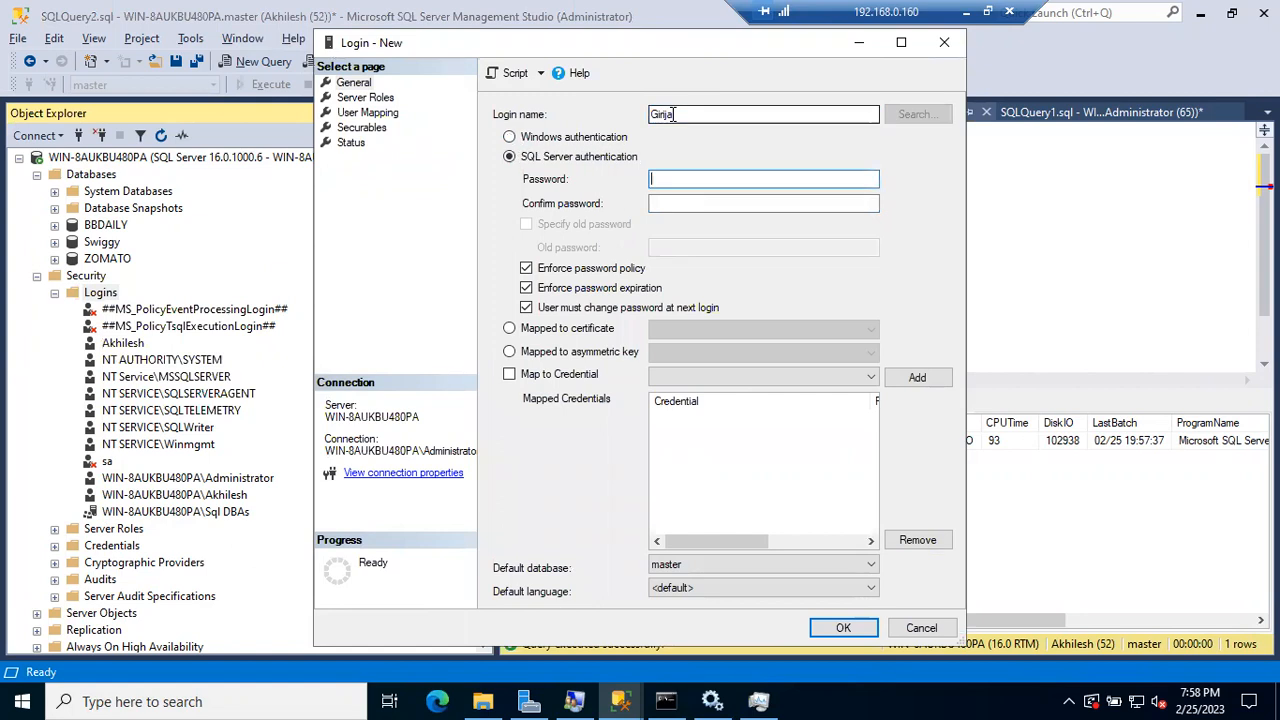
{"action": "type", "text": "•••"}
{"action": "key", "text": "BackSpace"}
{"action": "key", "text": "BackSpace"}
{"action": "key", "text": "BackSpace"}
{"action": "key", "text": "BackSpace"}
{"action": "key", "text": "BackSpace"}
{"action": "key", "text": "BackSpace"}
{"action": "key", "text": "BackSpace"}
{"action": "key", "text": "BackSpace"}
{"action": "key", "text": "BackSpace"}
{"action": "key", "text": "BackSpace"}
{"action": "key", "text": "BackSpace"}
{"action": "key", "text": "Tab"}
{"action": "type", "text": "•"}
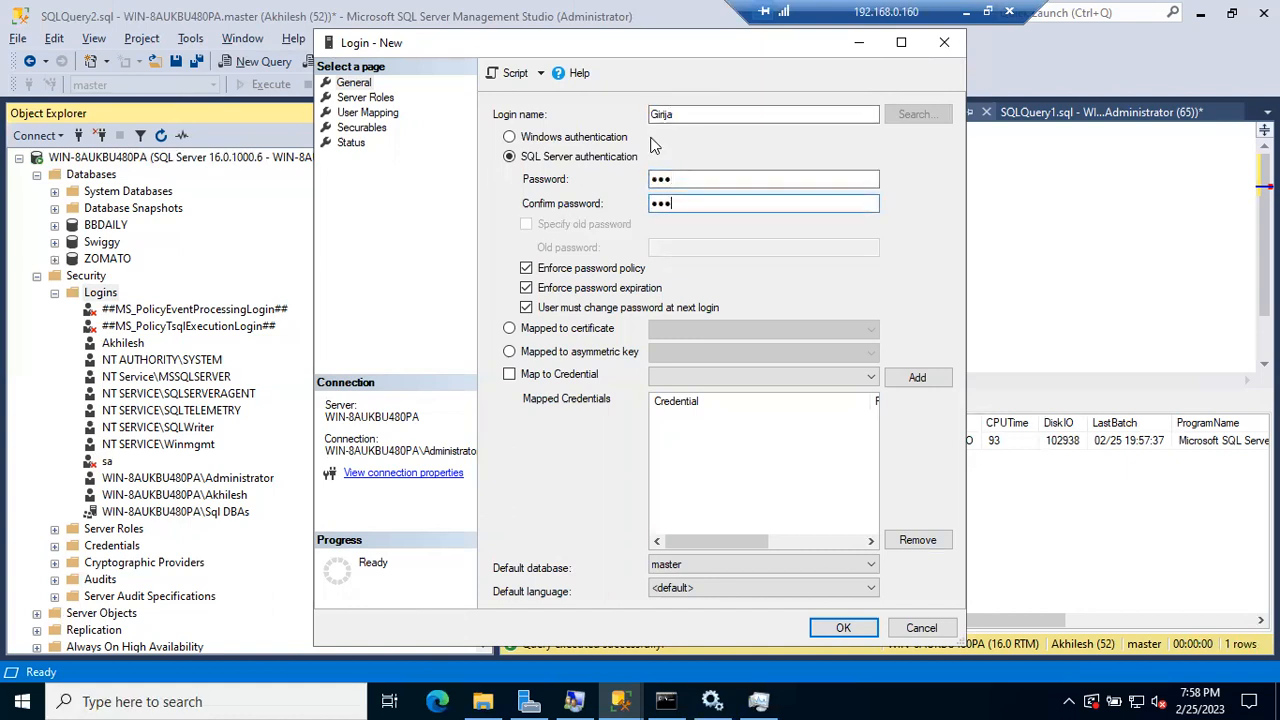
{"action": "left_click", "coordinate": [529, 273]}
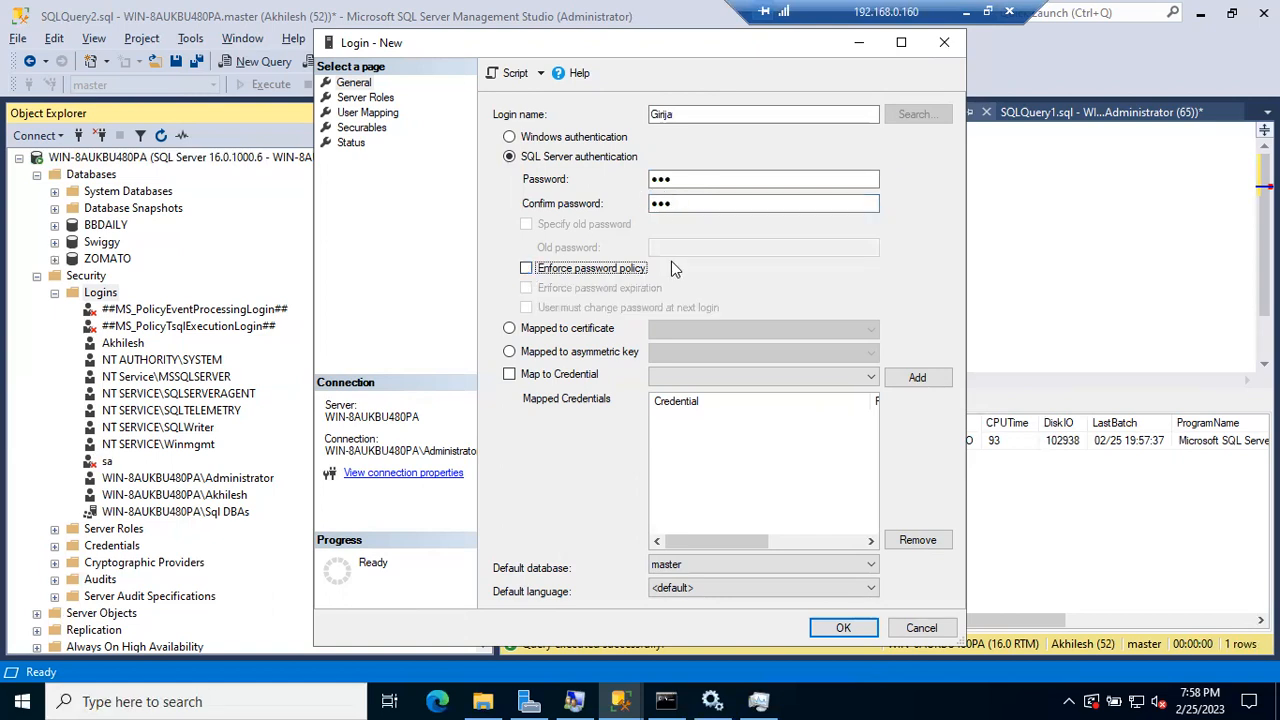
{"action": "left_click", "coordinate": [843, 627]}
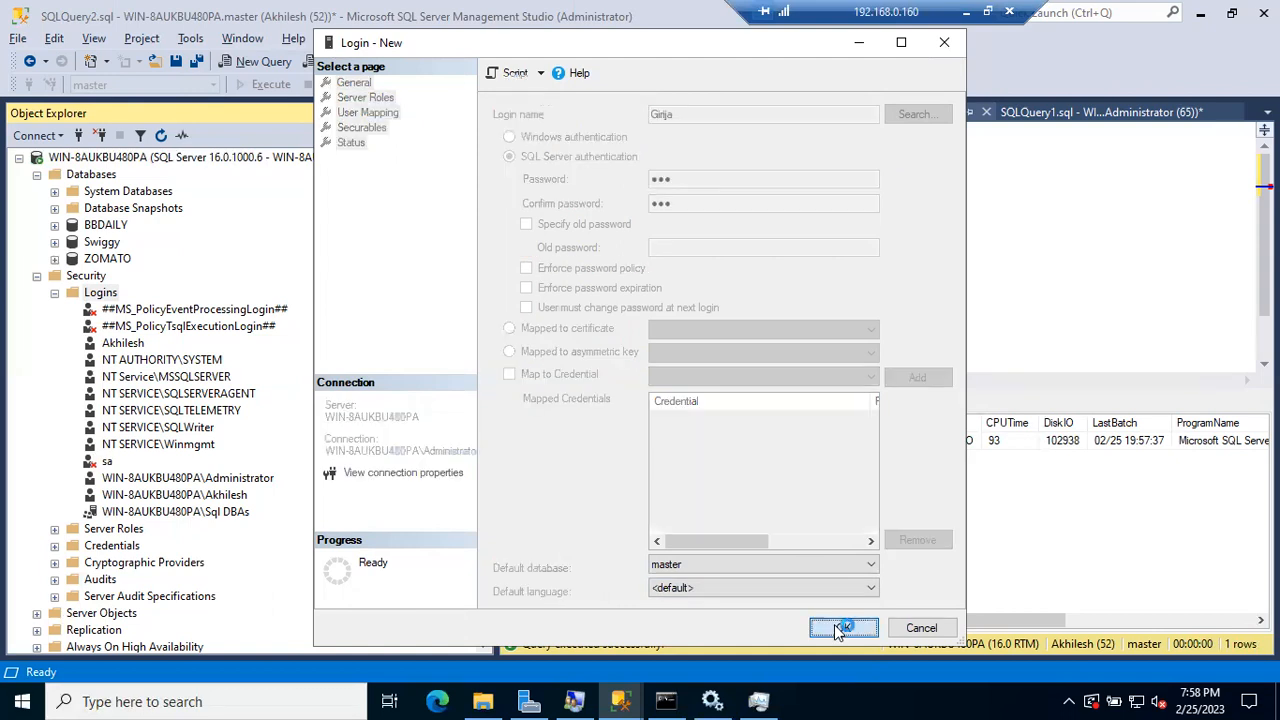
{"action": "left_click", "coordinate": [37, 275]}
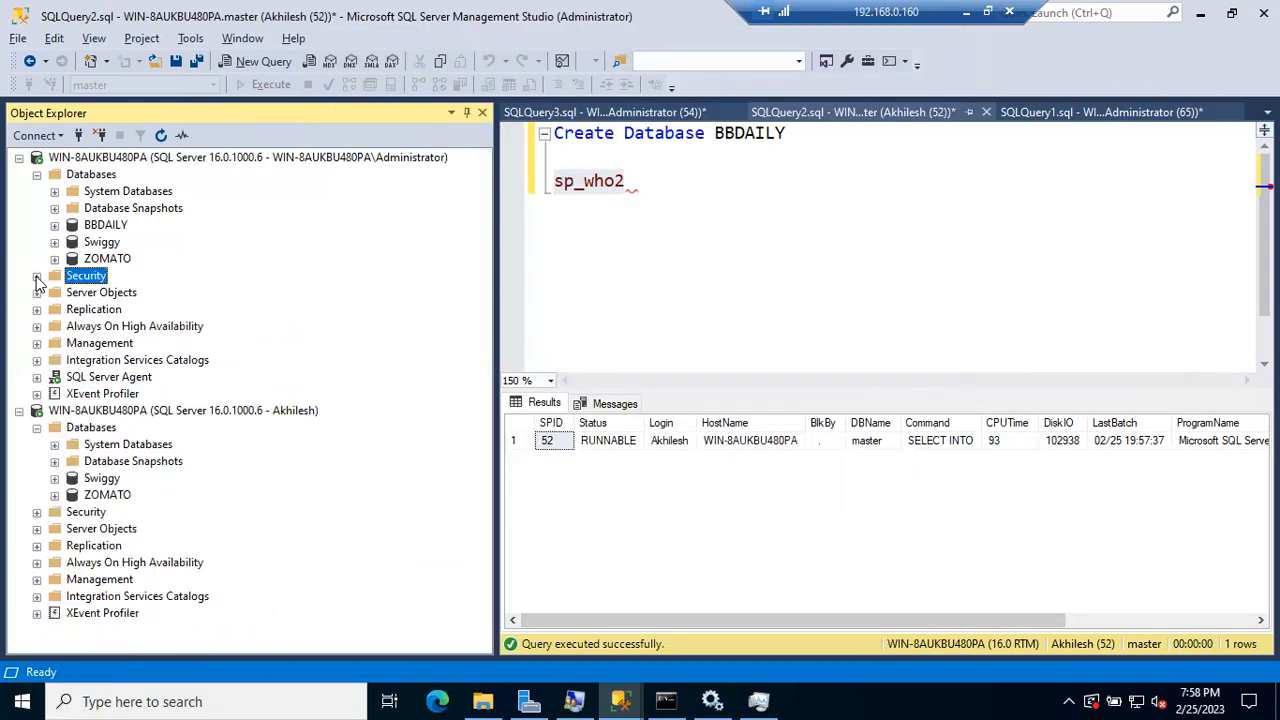
Step: Connect to the Database Engine with SQL Server Authentication as the other login, then open a new query
{"action": "left_click", "coordinate": [37, 174]}
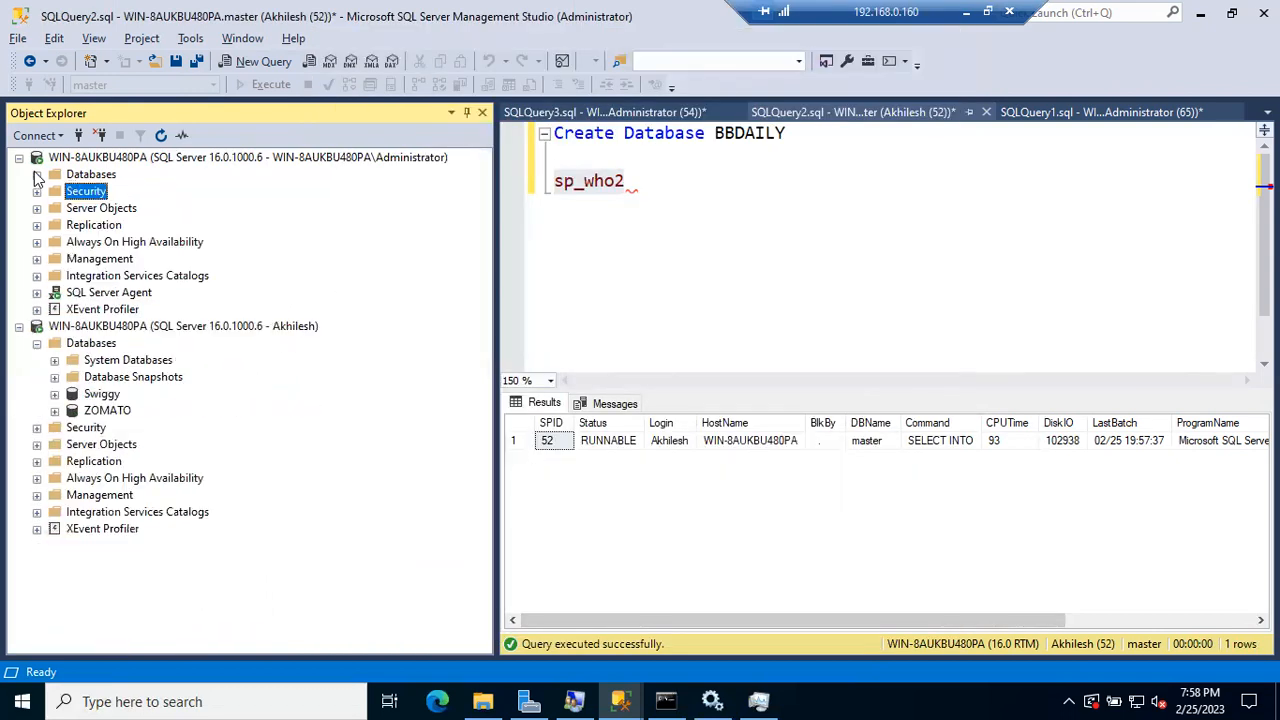
{"action": "left_click", "coordinate": [80, 135]}
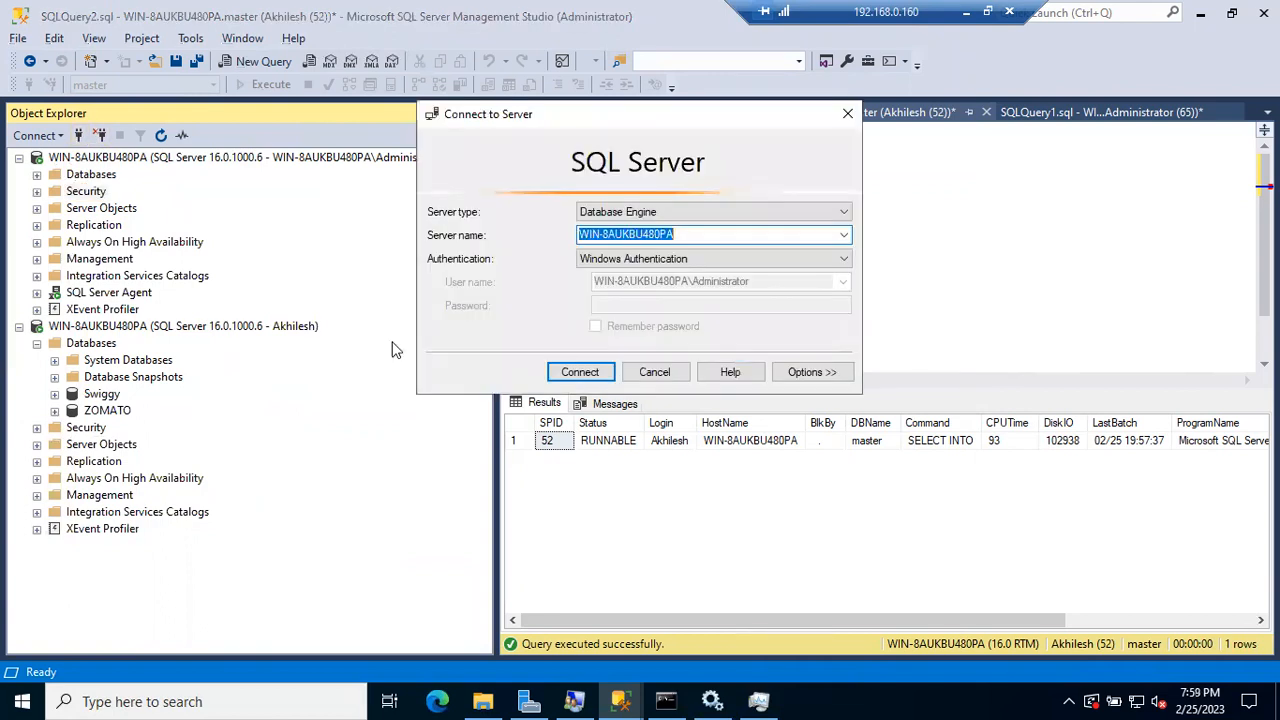
{"action": "left_click", "coordinate": [629, 259]}
{"action": "left_click", "coordinate": [629, 289]}
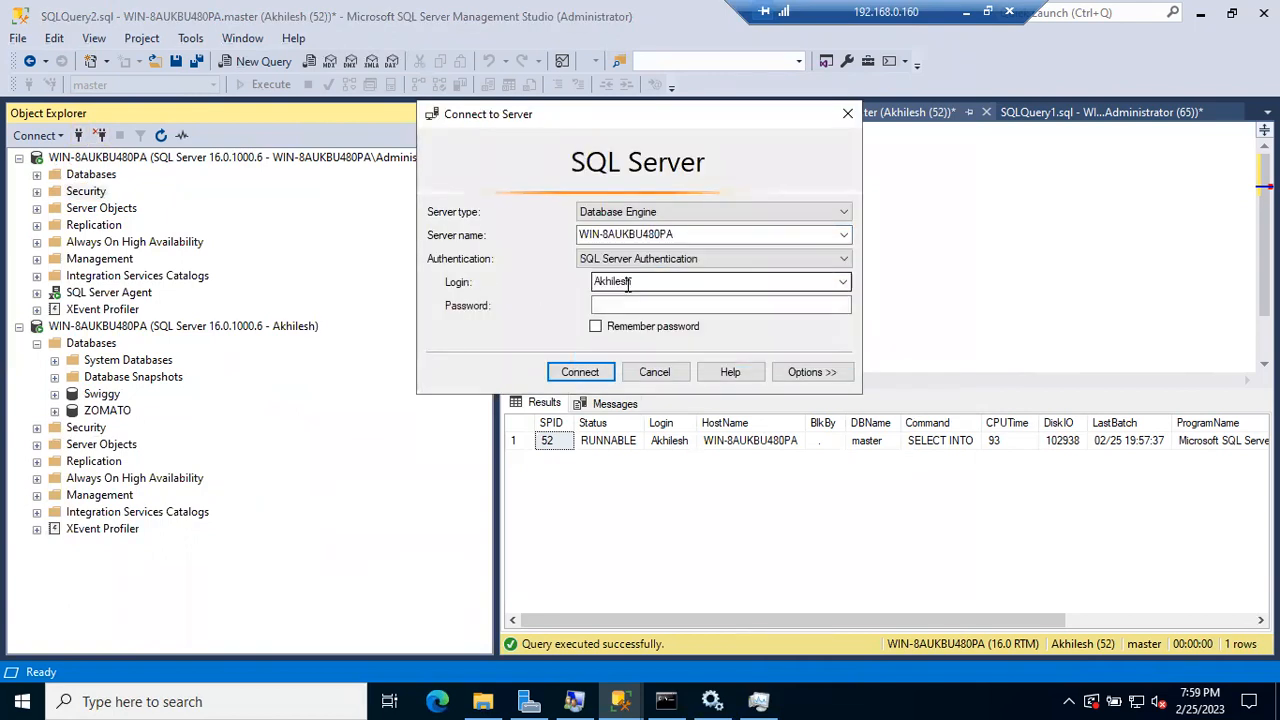
{"action": "left_click_drag", "start_coordinate": [640, 283], "coordinate": [435, 281]}
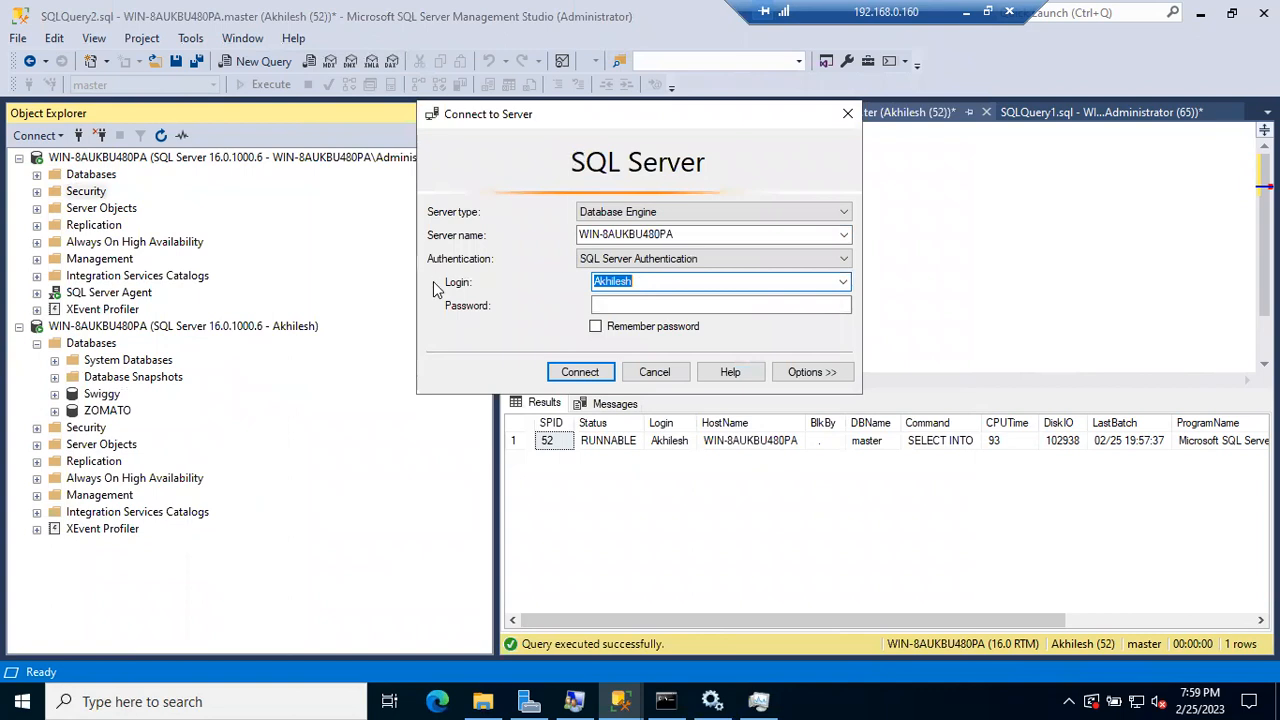
{"action": "type", "text": "girija"}
{"action": "key", "text": "Tab"}
{"action": "type", "text": "***"}
{"action": "key", "text": "Return"}
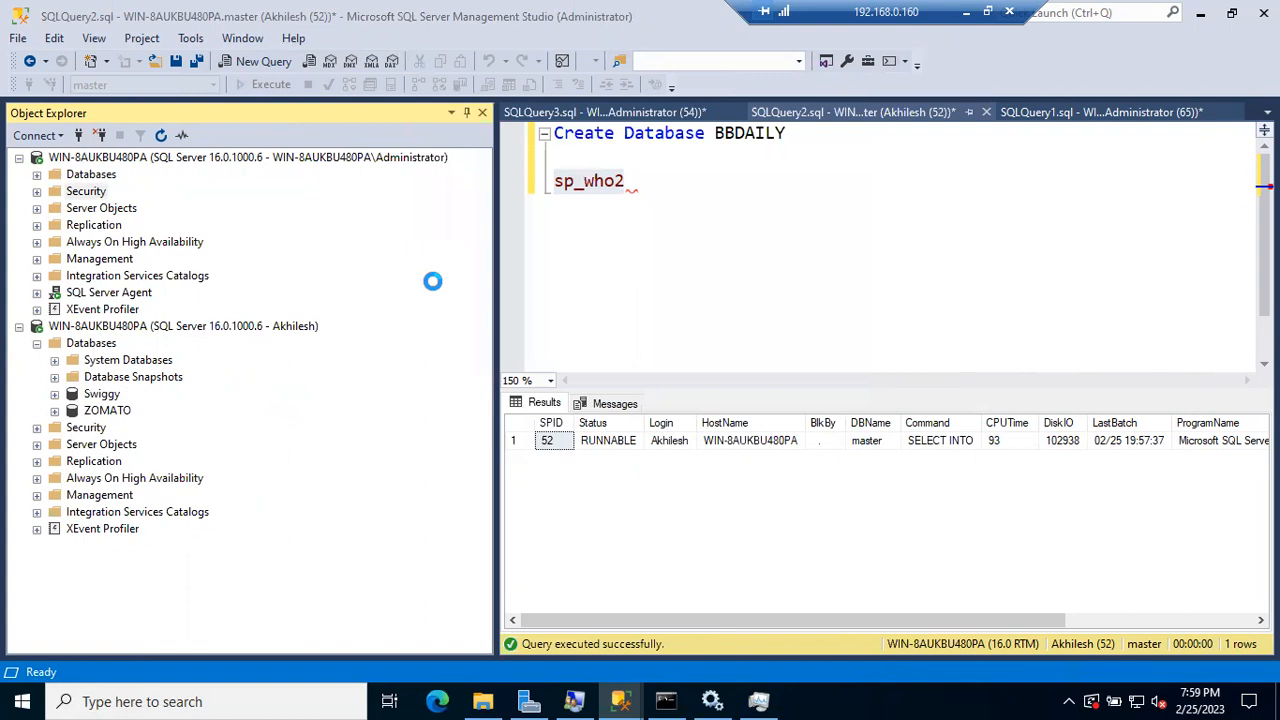
{"action": "right_click", "coordinate": [110, 503]}
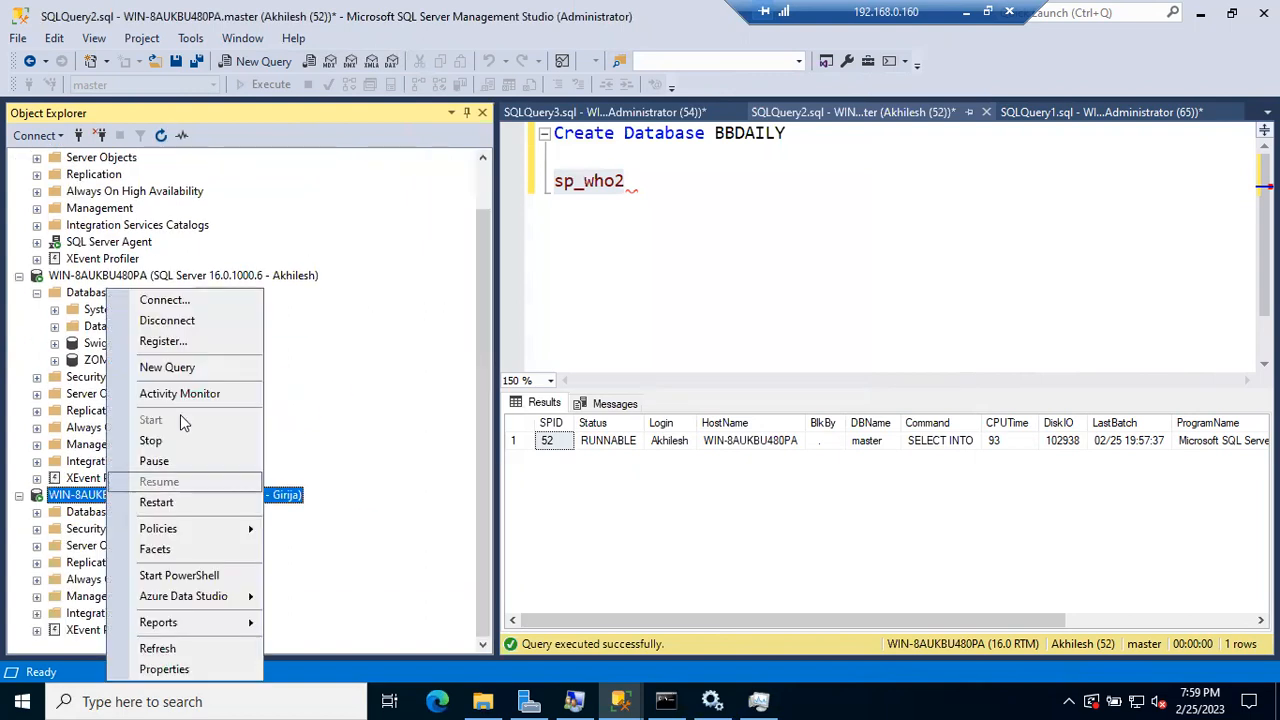
{"action": "left_click", "coordinate": [200, 368]}
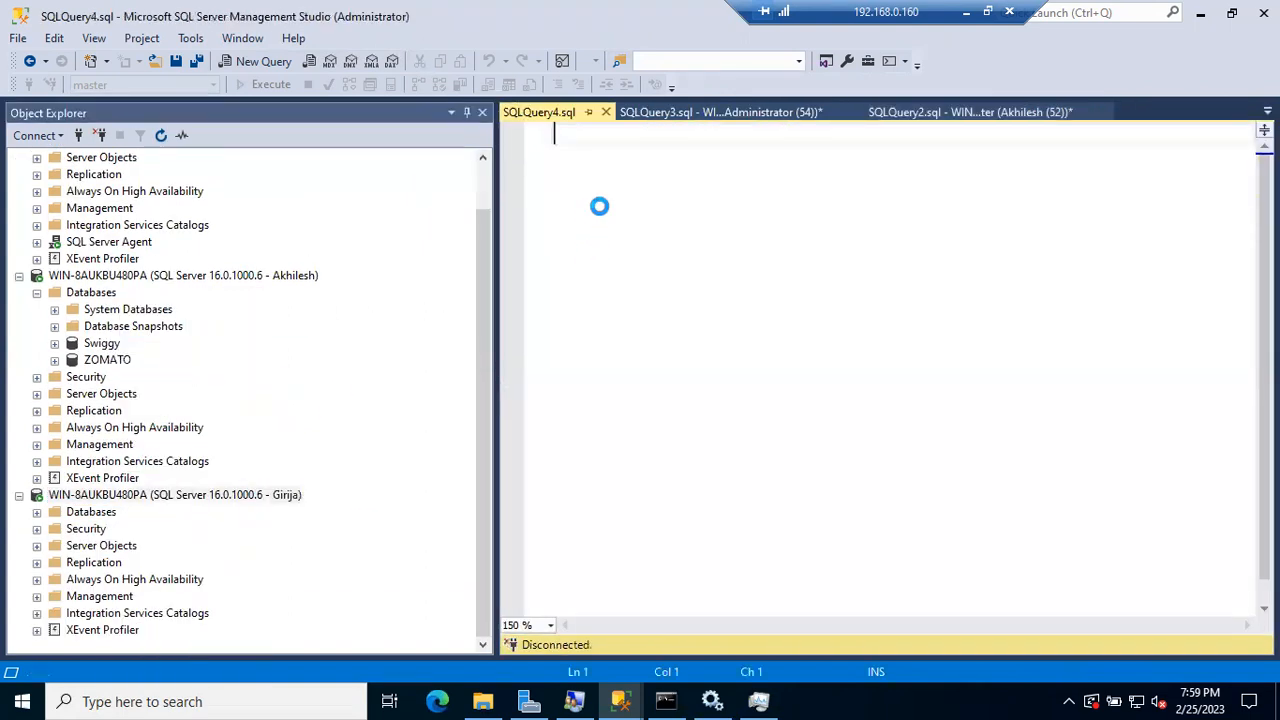
Step: Run SP_who2 as the new login and check its session's login and command values
{"action": "type", "text": "SP_who2"}
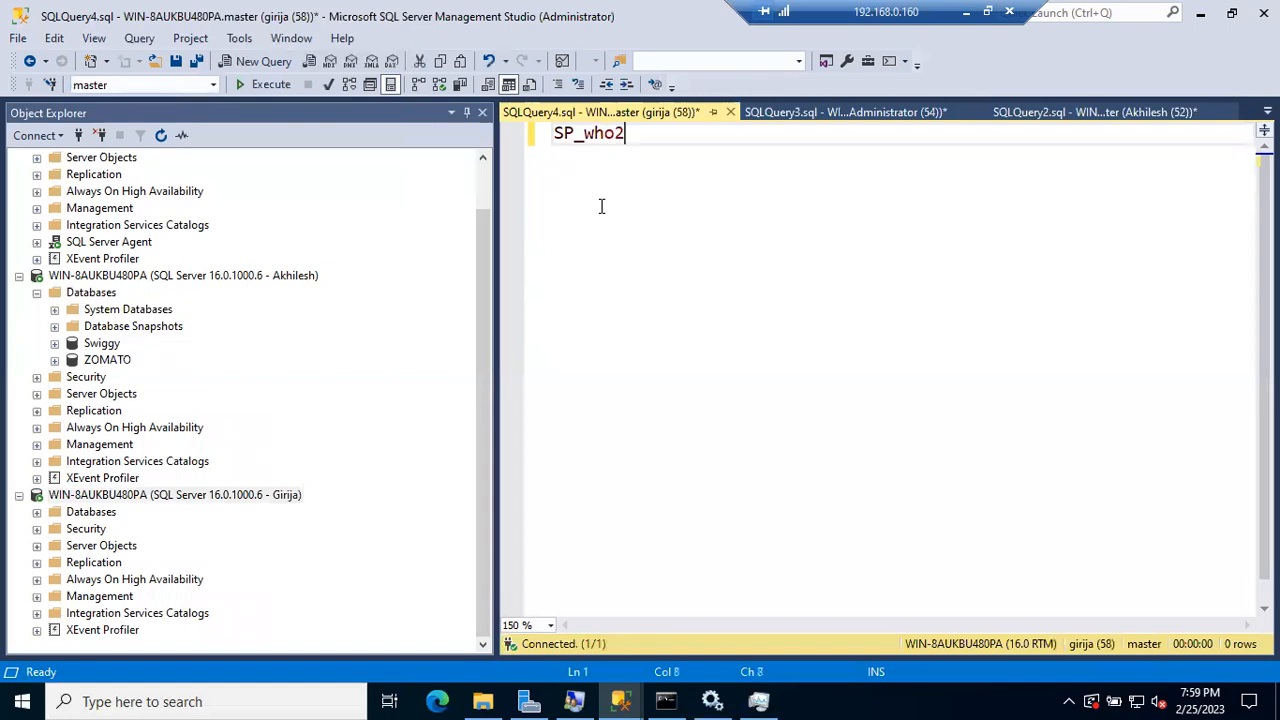
{"action": "key", "text": "F5"}
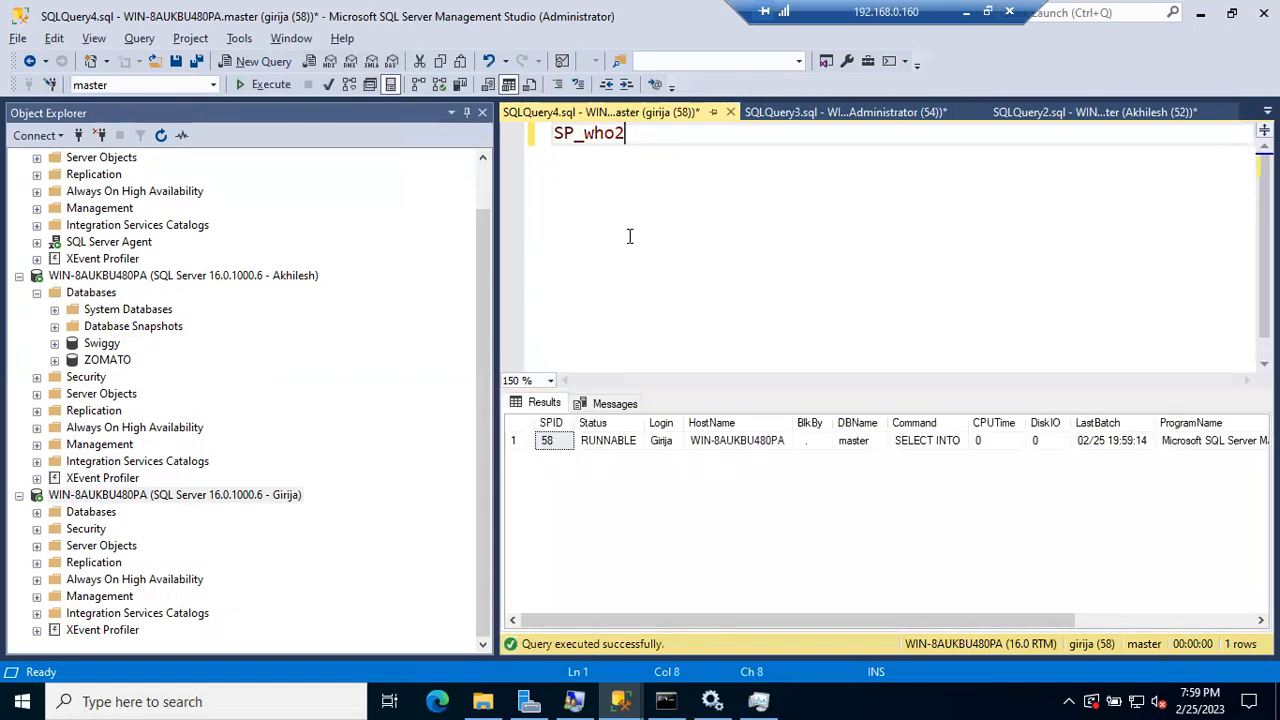
{"action": "left_click", "coordinate": [666, 442]}
{"action": "left_click", "coordinate": [938, 441]}
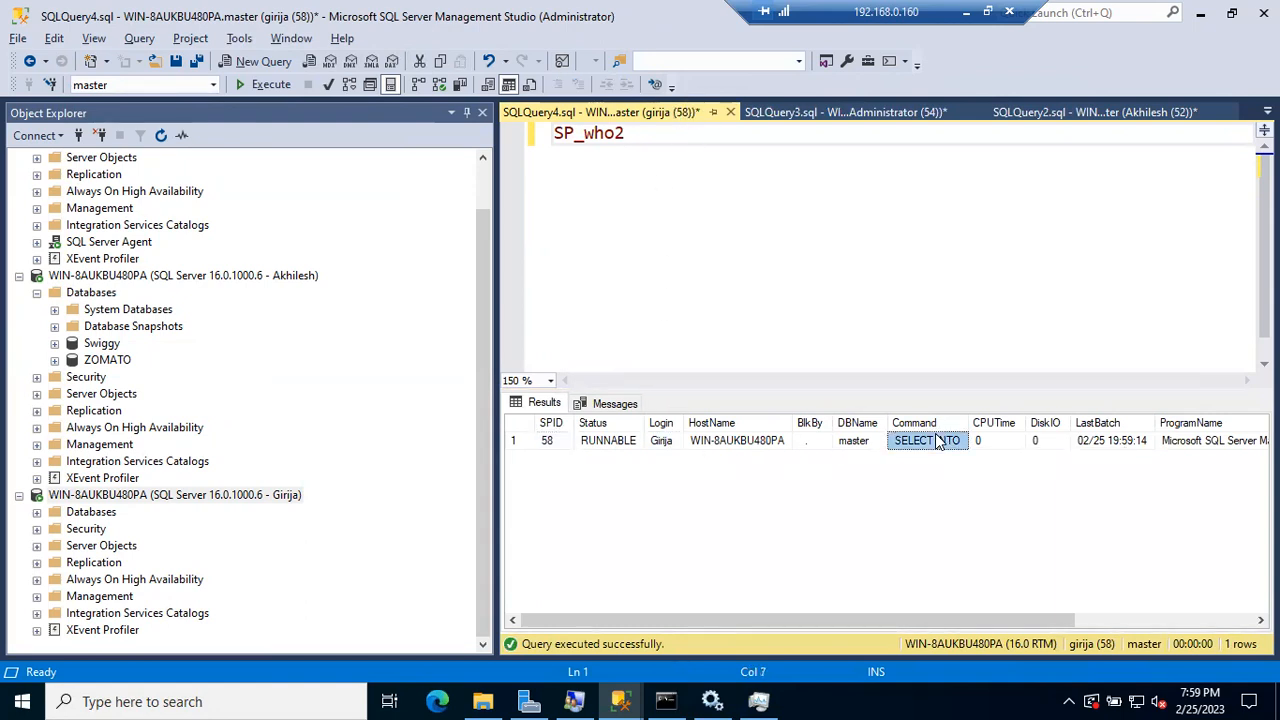
Step: Add 'select *from sys.sysprocesses' below sp_who2, run it, and check the cmd value
{"action": "left_click_drag", "start_coordinate": [575, 133], "coordinate": [538, 142]}
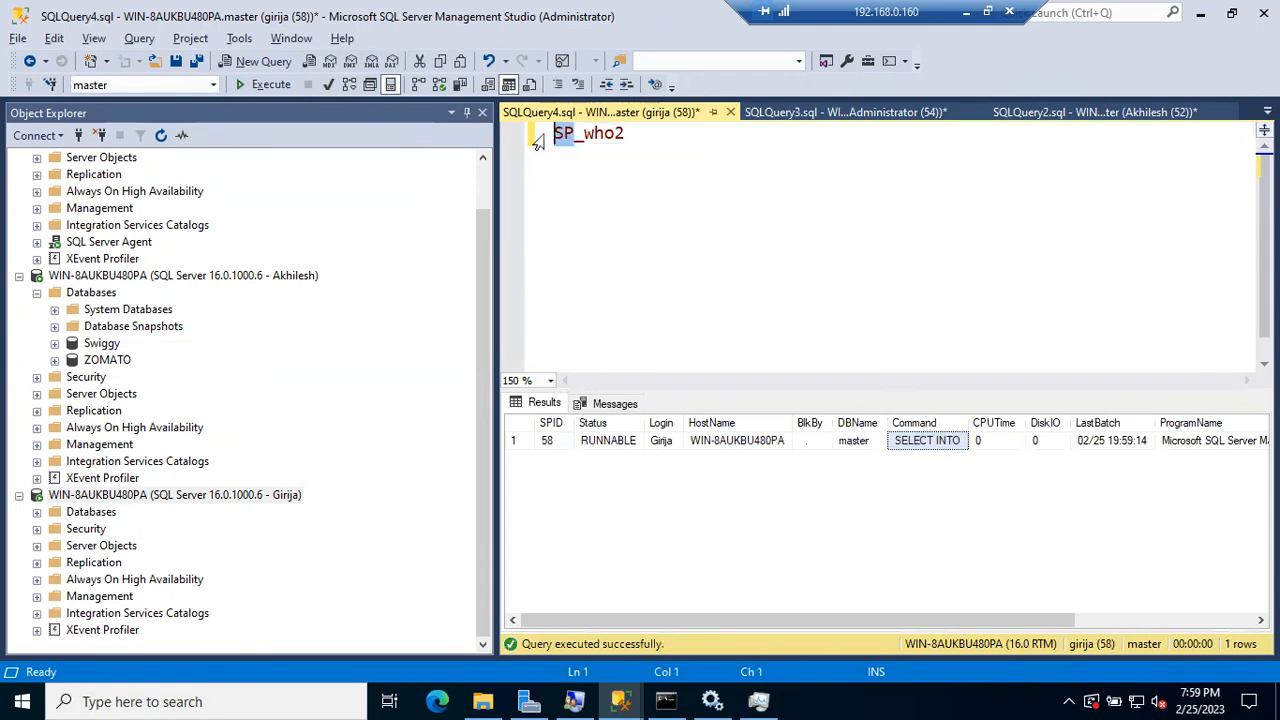
{"action": "mouse_move", "coordinate": [562, 140]}
{"action": "left_click", "coordinate": [757, 213]}
{"action": "key", "text": "Return"}
{"action": "type", "text": "select *from sys."}
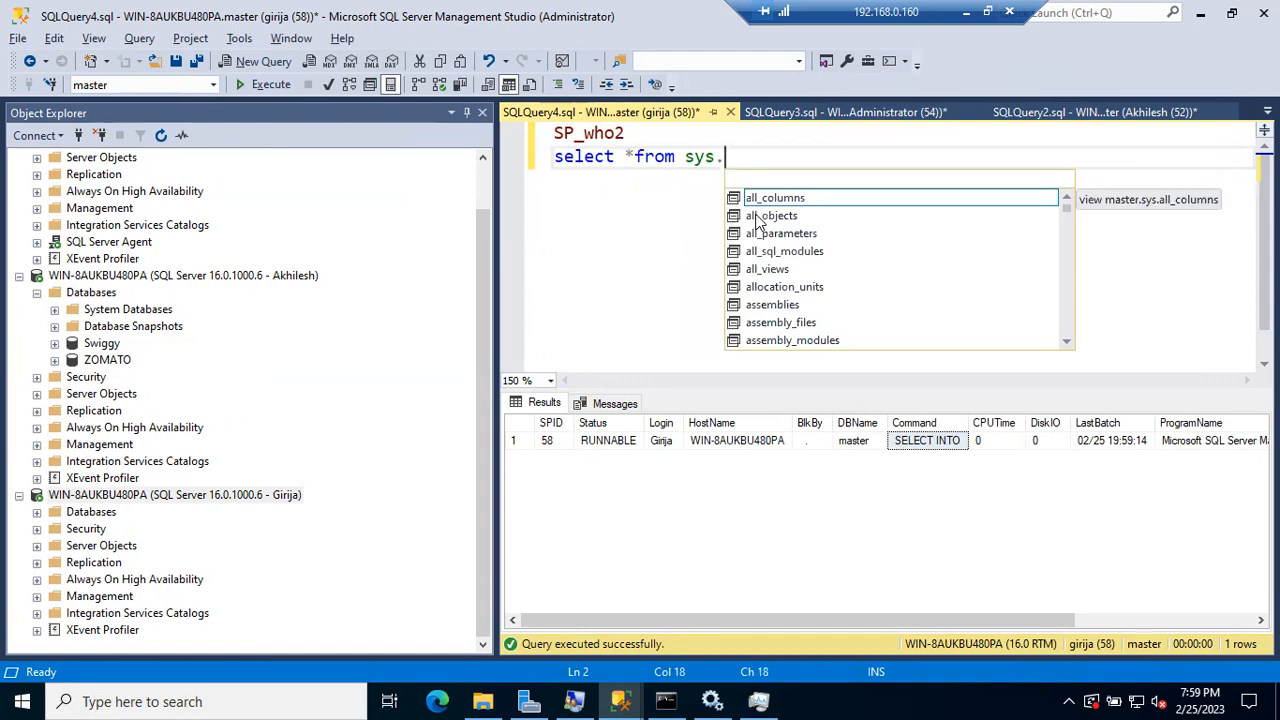
{"action": "type", "text": "sysproc"}
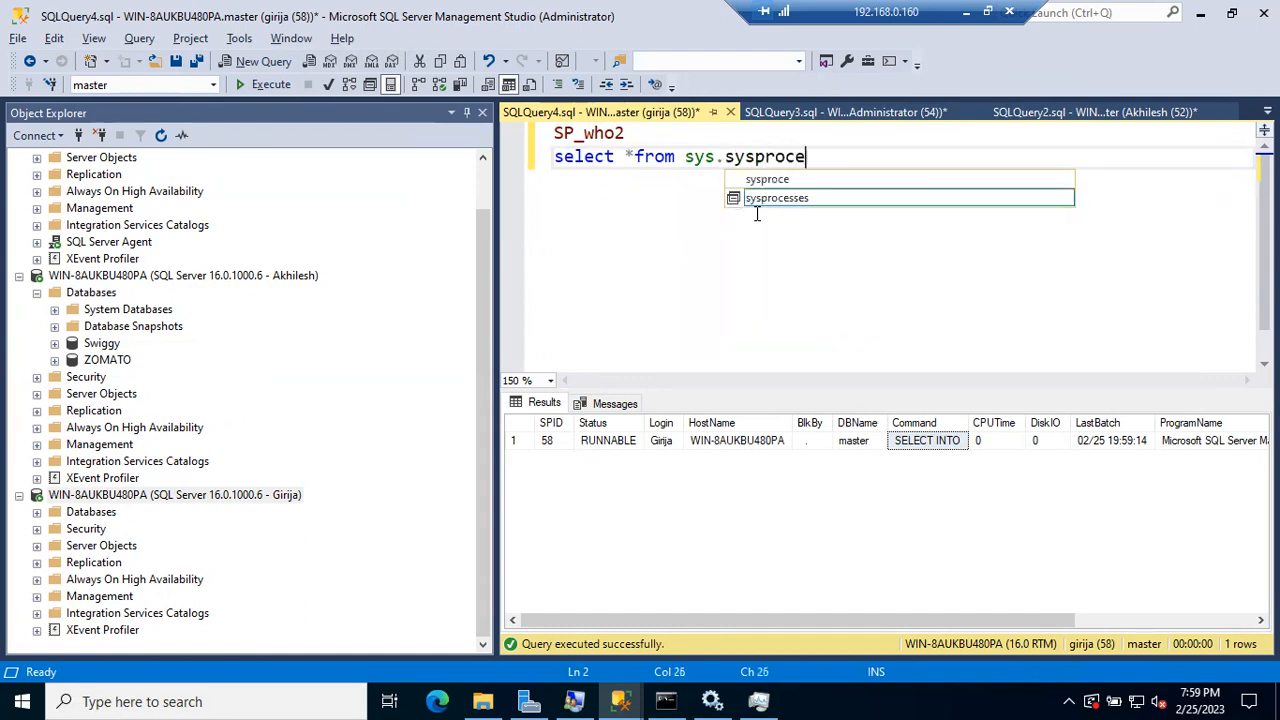
{"action": "type", "text": "e"}
{"action": "key", "text": "Tab"}
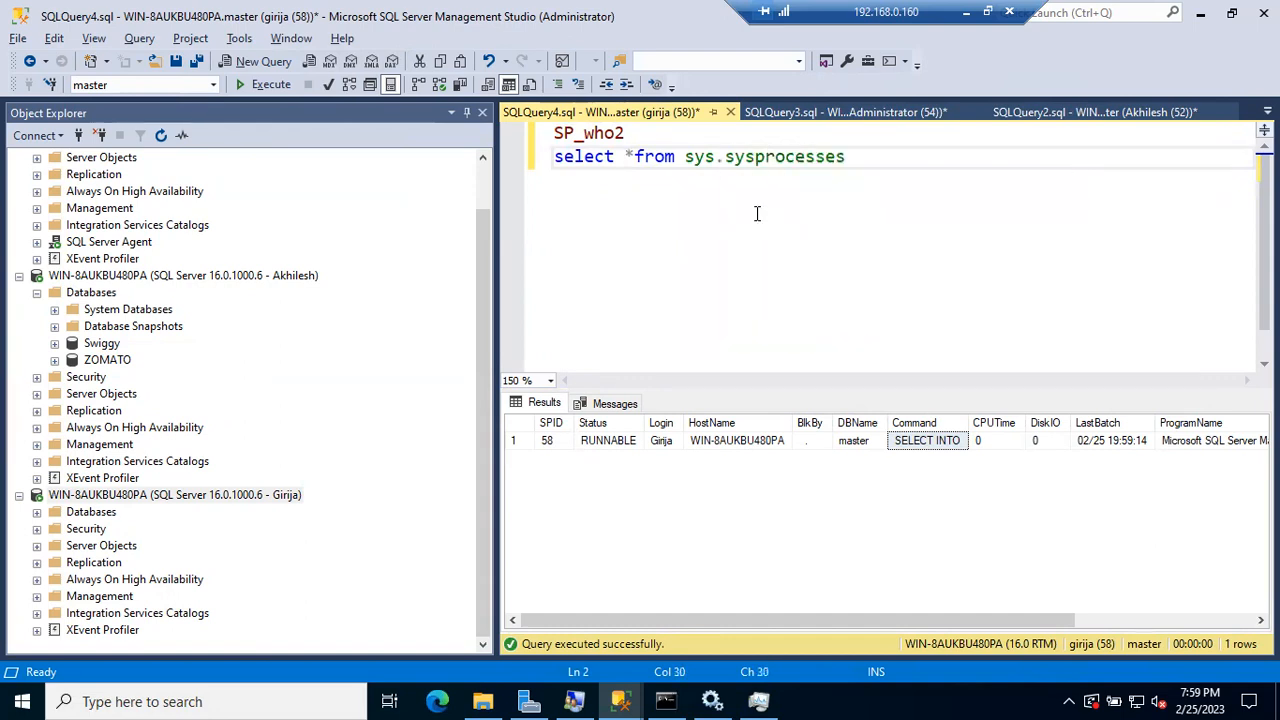
{"action": "left_click", "coordinate": [540, 160]}
{"action": "key", "text": "F5"}
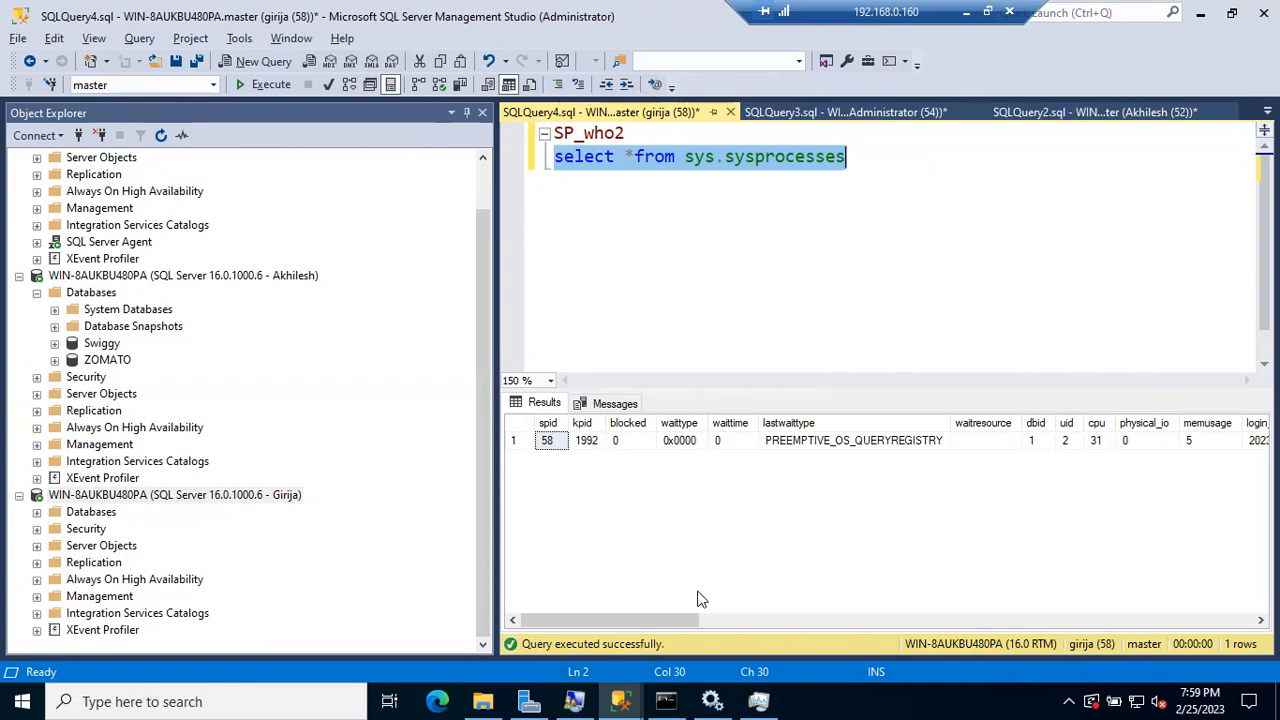
{"action": "left_click_drag", "start_coordinate": [652, 624], "coordinate": [1055, 624]}
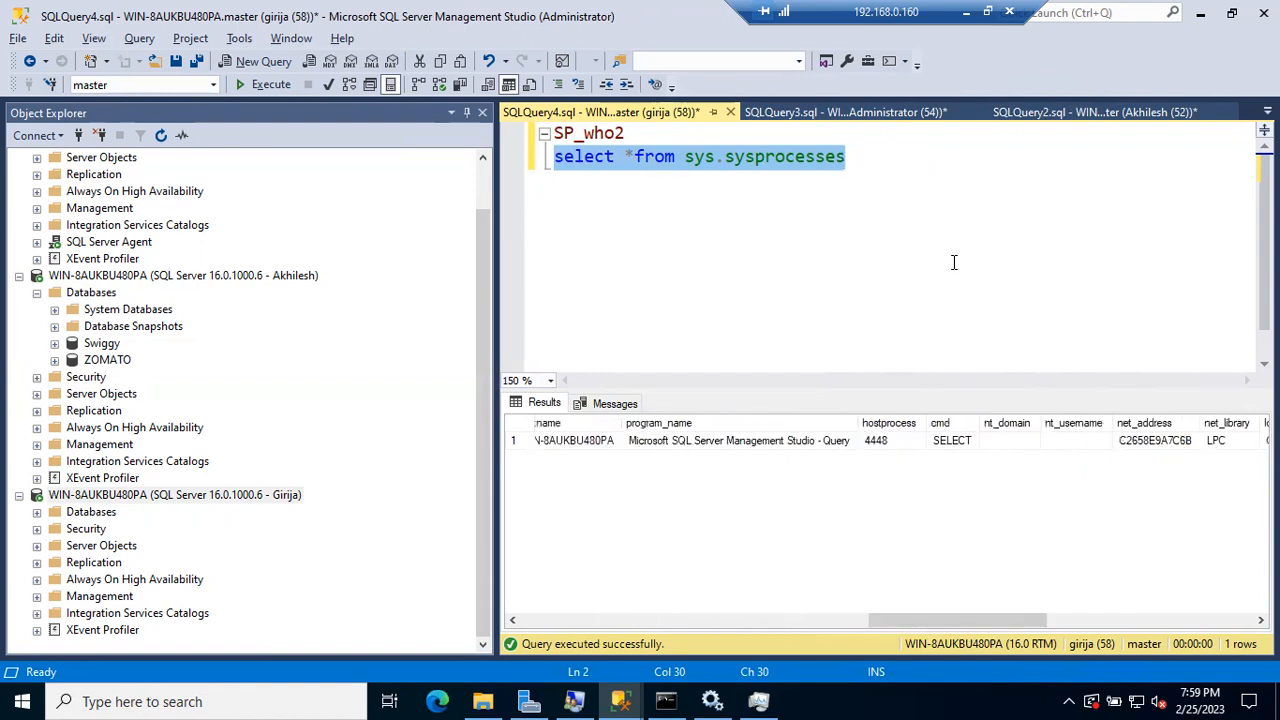
{"action": "left_click", "coordinate": [952, 443]}
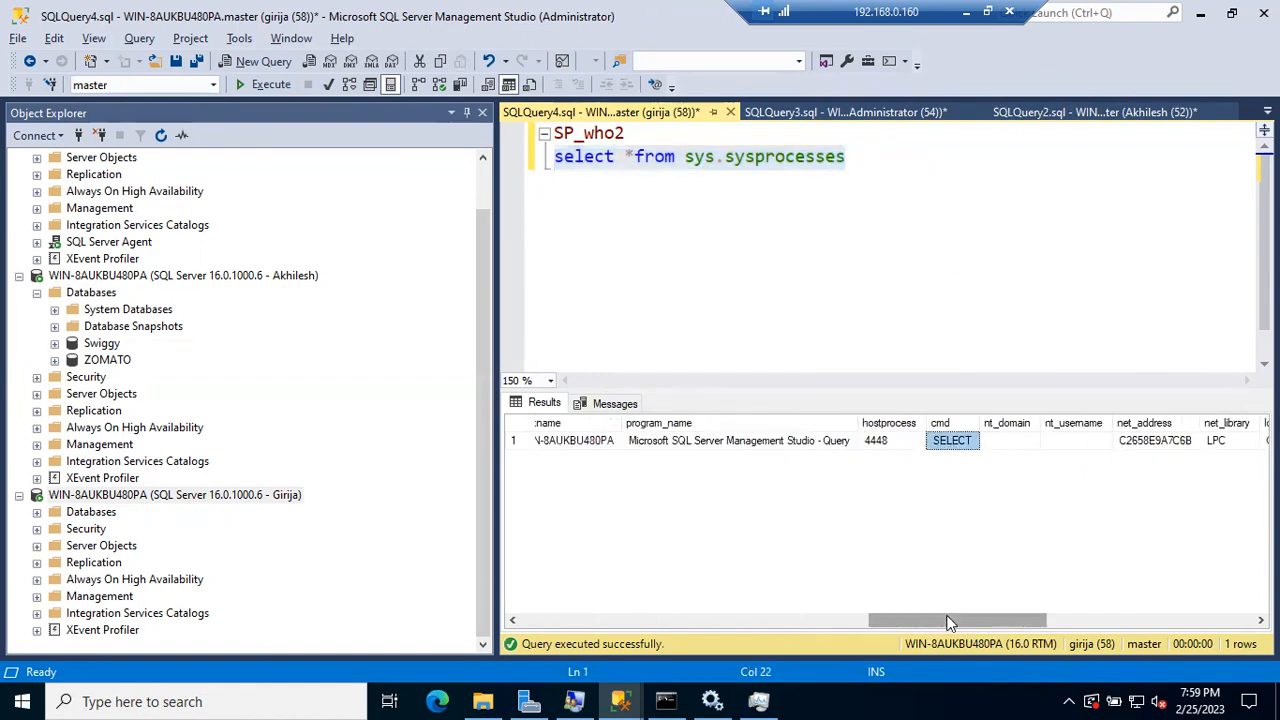
{"action": "left_click", "coordinate": [830, 243]}
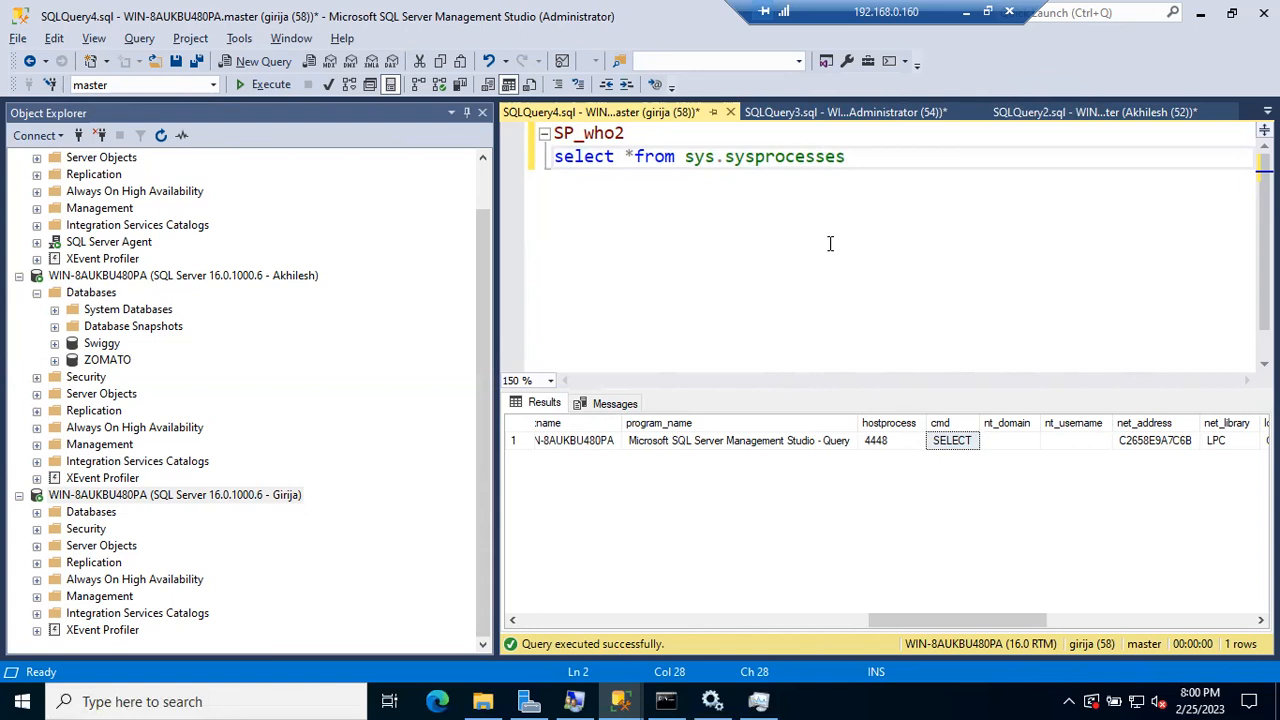
Step: Return to the administrator's SQLQuery3 window and expand Security > Logins in Object Explorer
{"action": "left_click", "coordinate": [806, 131]}
{"action": "left_click", "coordinate": [799, 117]}
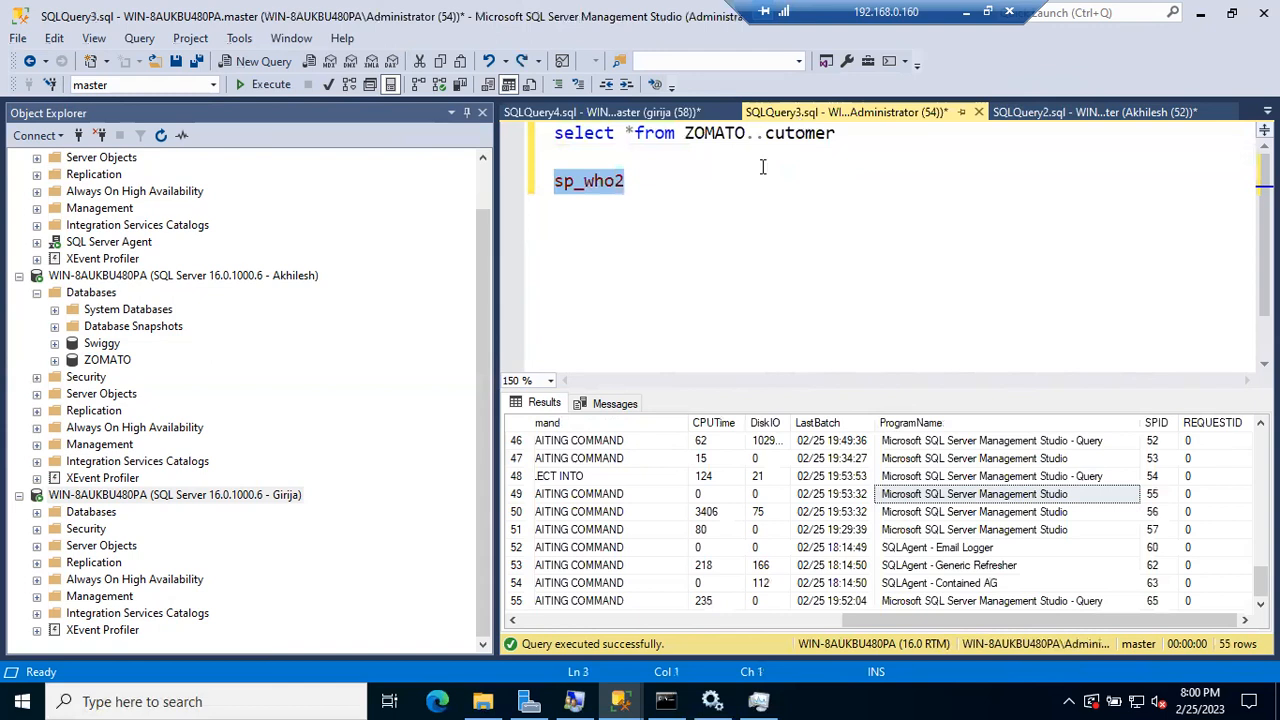
{"action": "scroll", "coordinate": [223, 318], "scroll_direction": "up", "scroll_amount": 1}
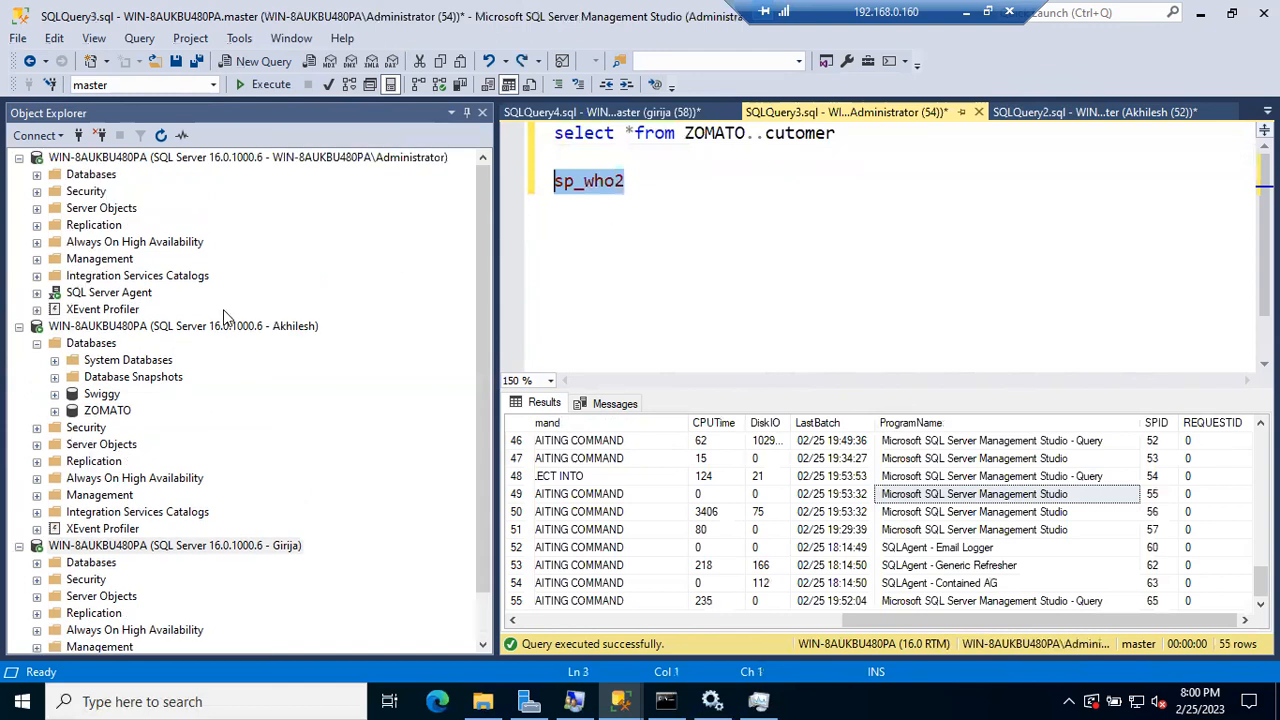
{"action": "left_click", "coordinate": [37, 192]}
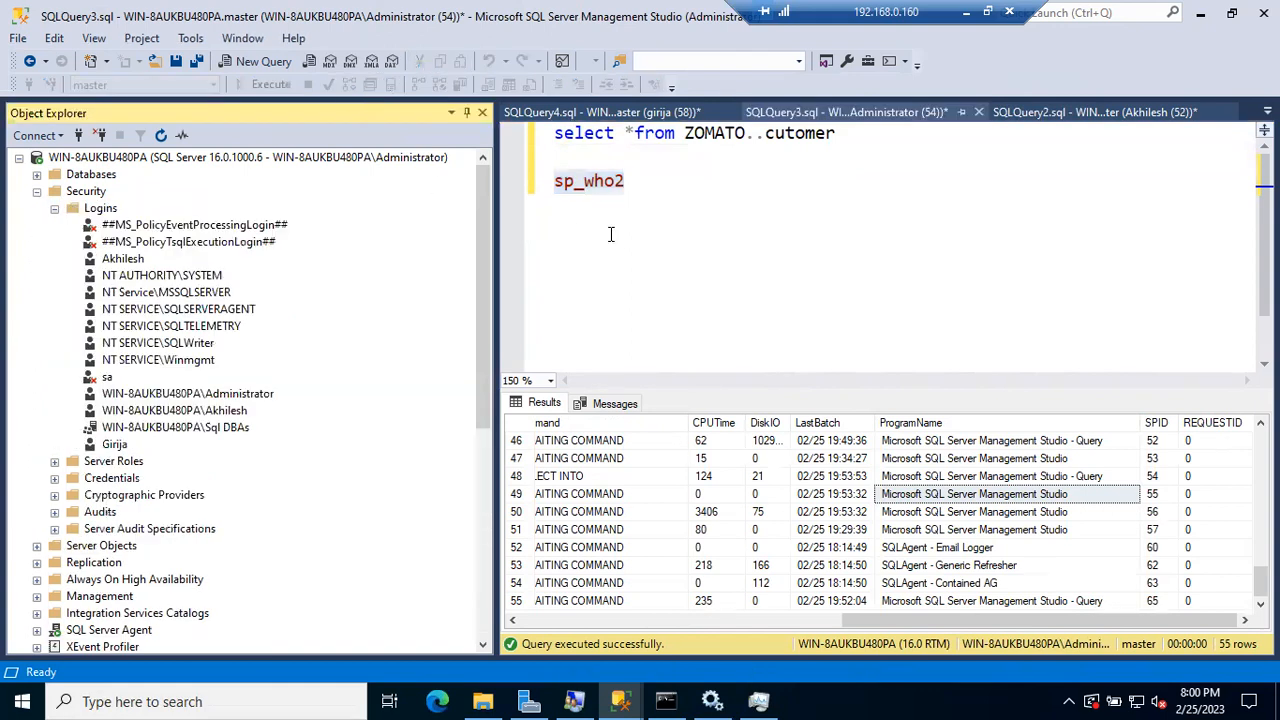
{"action": "left_click", "coordinate": [636, 185]}
Step: Add blank lines below sp_who2 and locate session 56 in the results grid
{"action": "key", "text": "Return"}
{"action": "key", "text": "Return"}
{"action": "key", "text": "Return"}
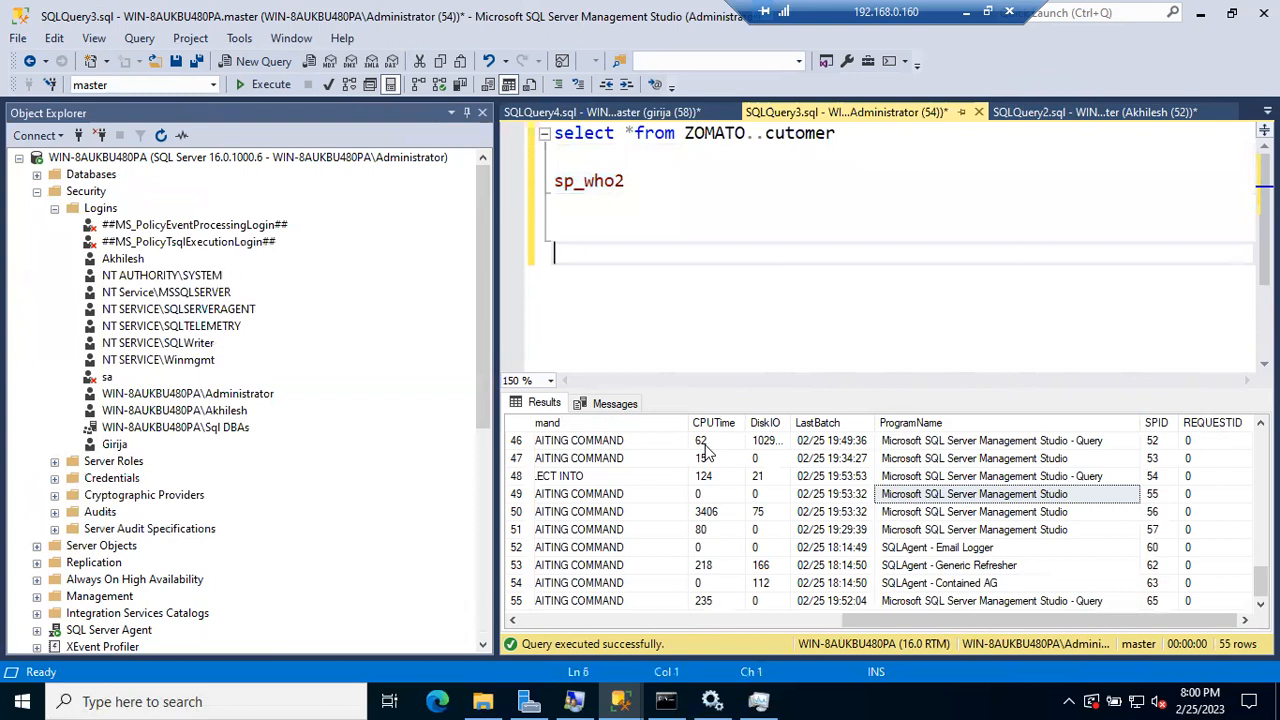
{"action": "left_click_drag", "start_coordinate": [862, 620], "coordinate": [525, 626]}
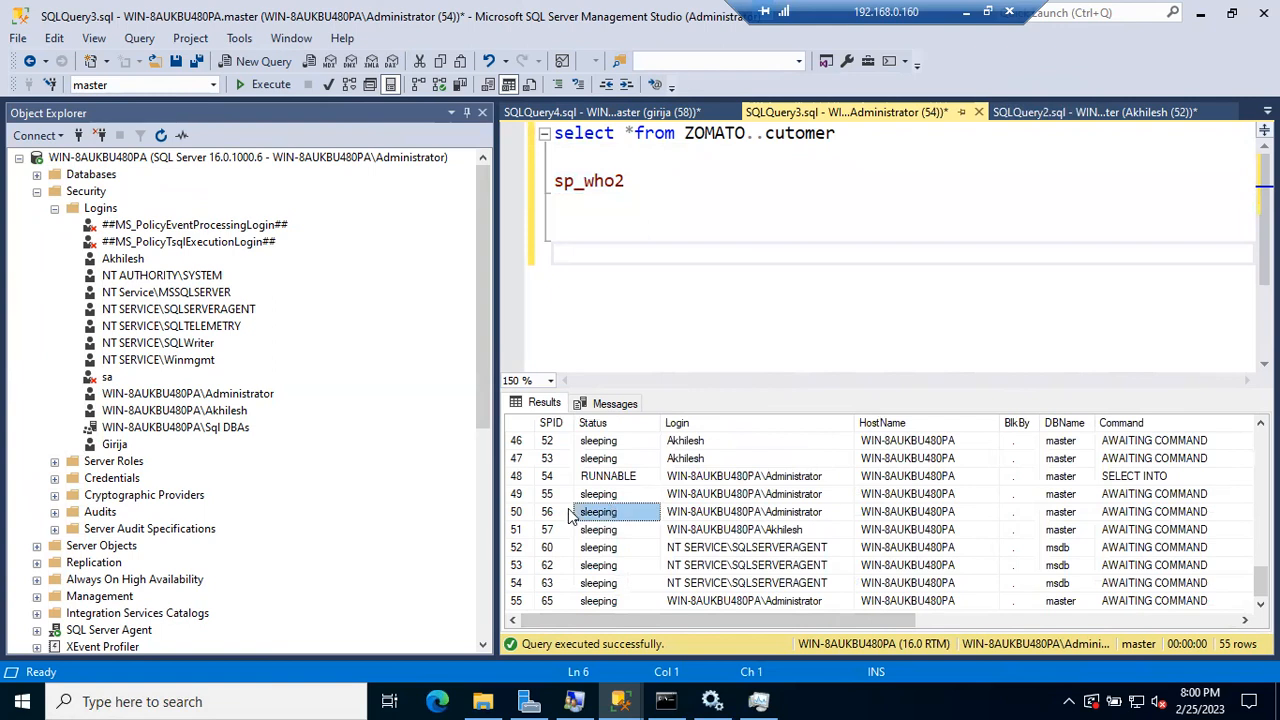
{"action": "left_click", "coordinate": [525, 514]}
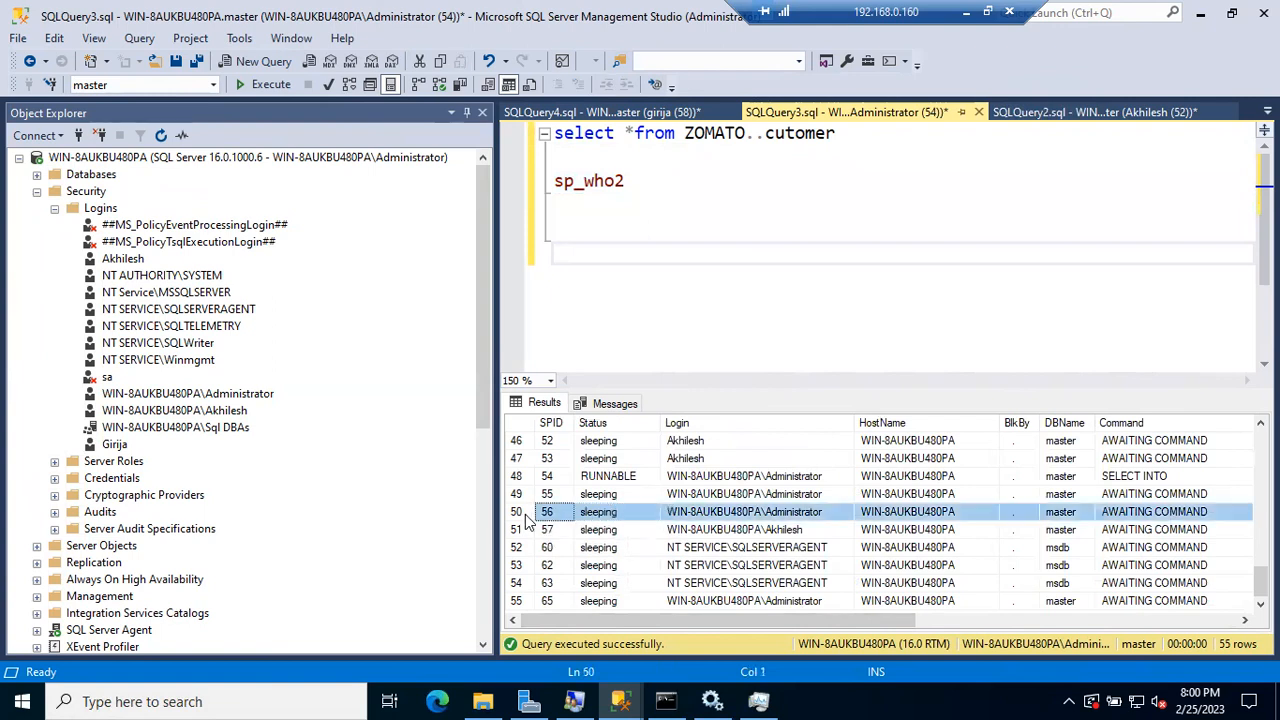
{"action": "left_click", "coordinate": [651, 198]}
Step: Type and run Kill 56 on a new line of the administrator query
{"action": "key", "text": "Return"}
{"action": "type", "text": "Kill 56"}
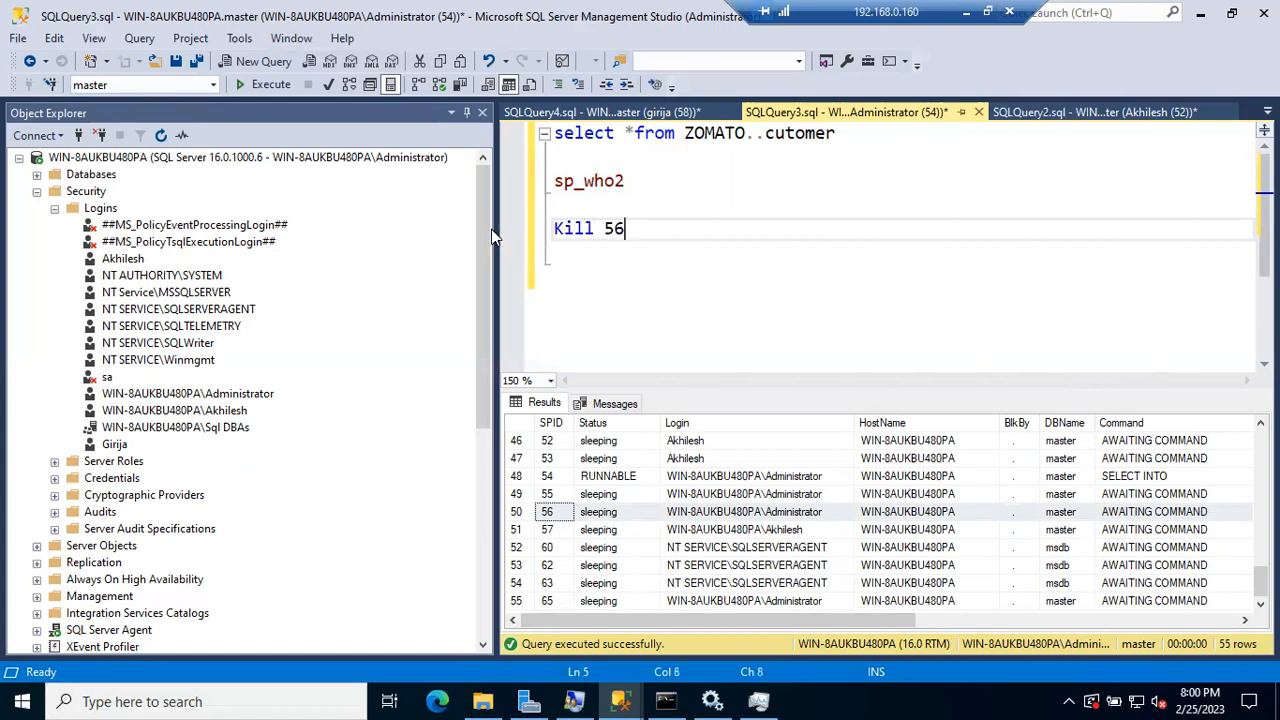
{"action": "left_click", "coordinate": [541, 236]}
{"action": "key", "text": "F5"}
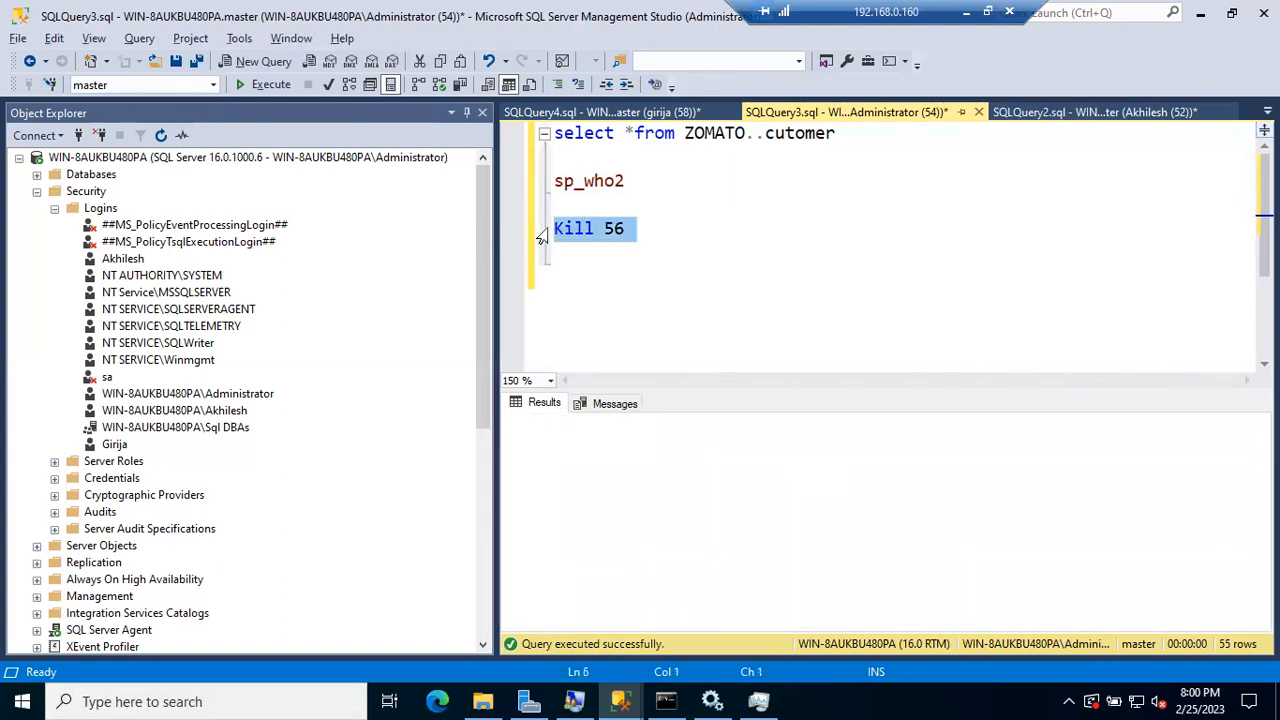
{"action": "left_click", "coordinate": [701, 223]}
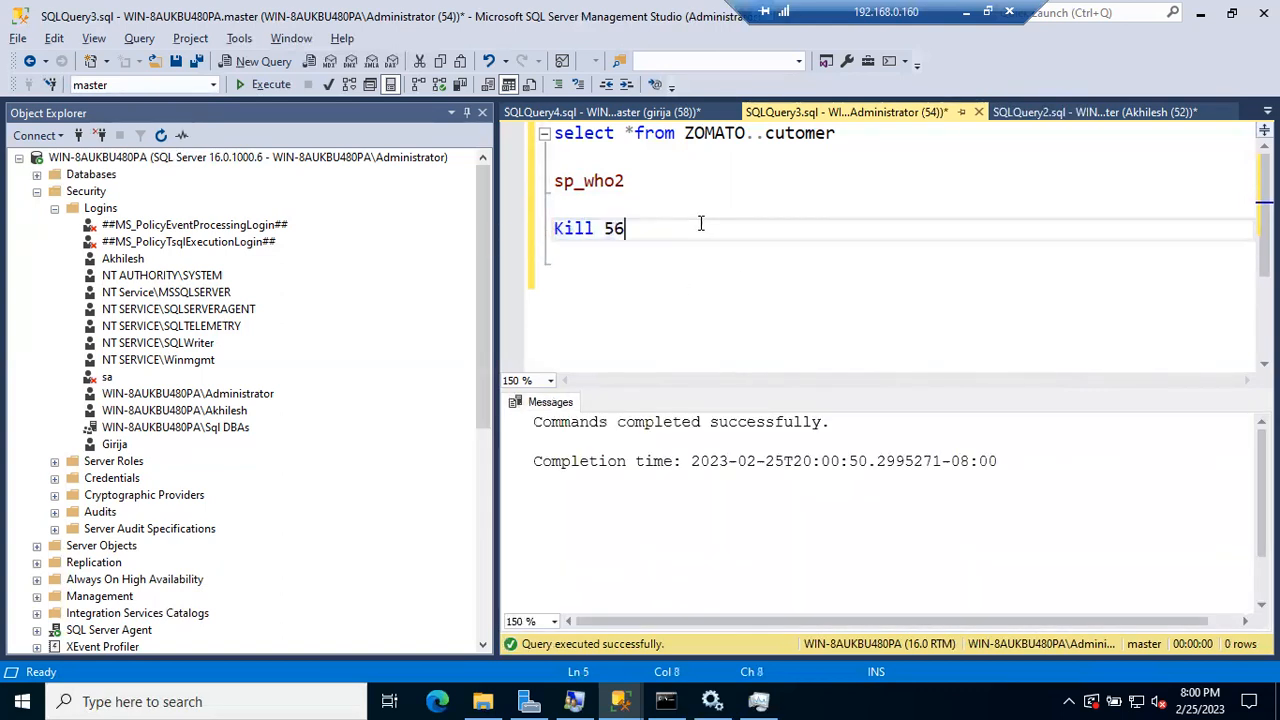
Step: Briefly visit SQLQuery4, then rerun sp_who2 in SQLQuery3 to list current sessions
{"action": "left_click", "coordinate": [648, 112]}
{"action": "key", "text": "Down"}
{"action": "key", "text": "Down"}
{"action": "key", "text": "Down"}
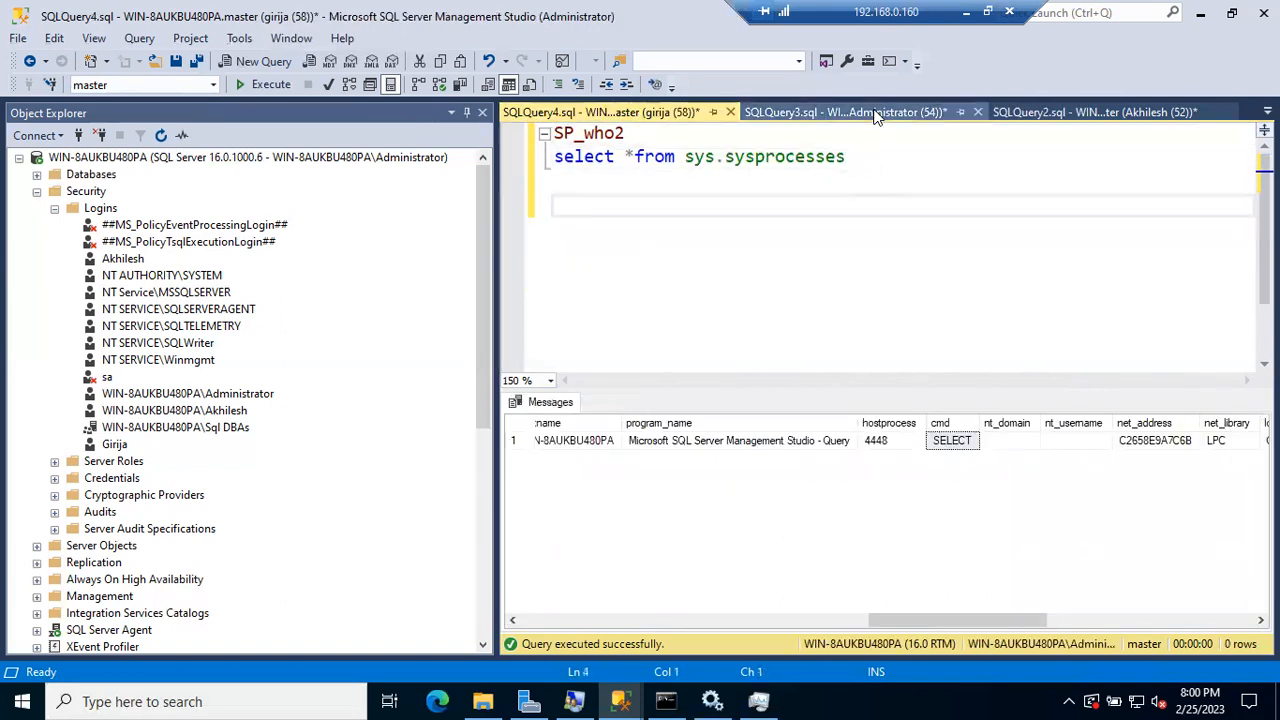
{"action": "left_click", "coordinate": [860, 112]}
{"action": "left_click_drag", "start_coordinate": [638, 180], "coordinate": [505, 191]}
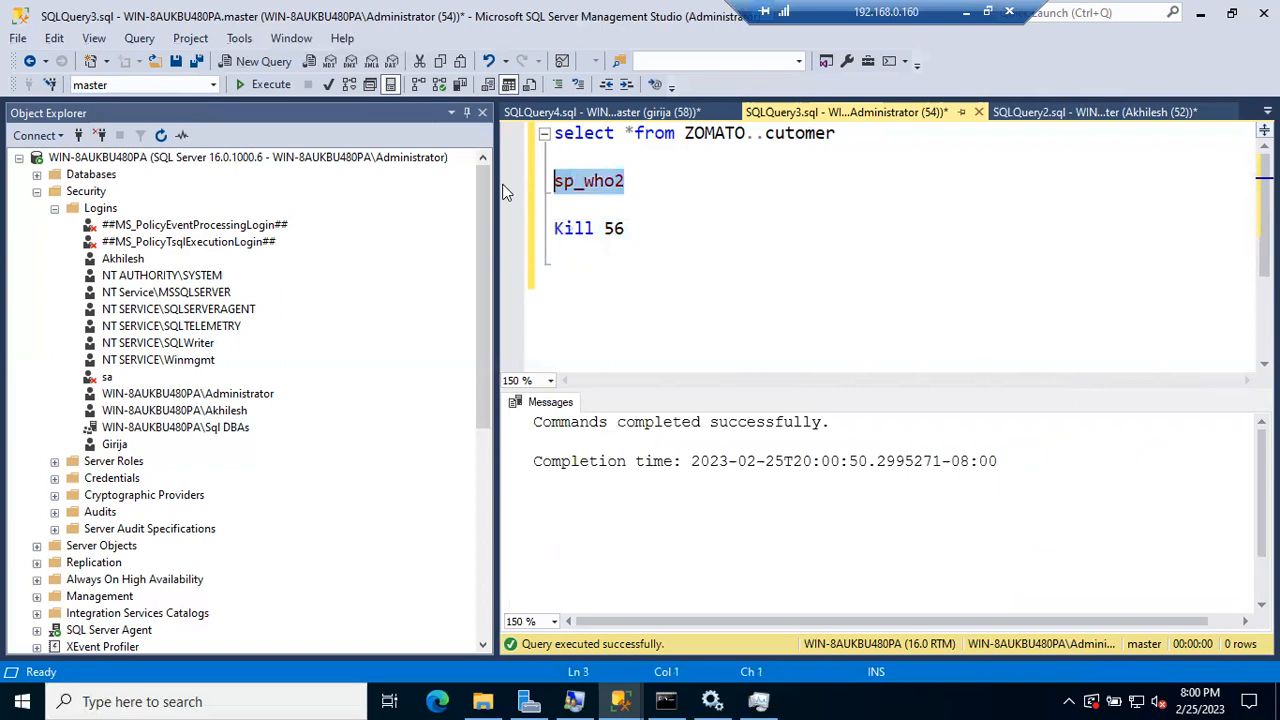
{"action": "key", "text": "F5"}
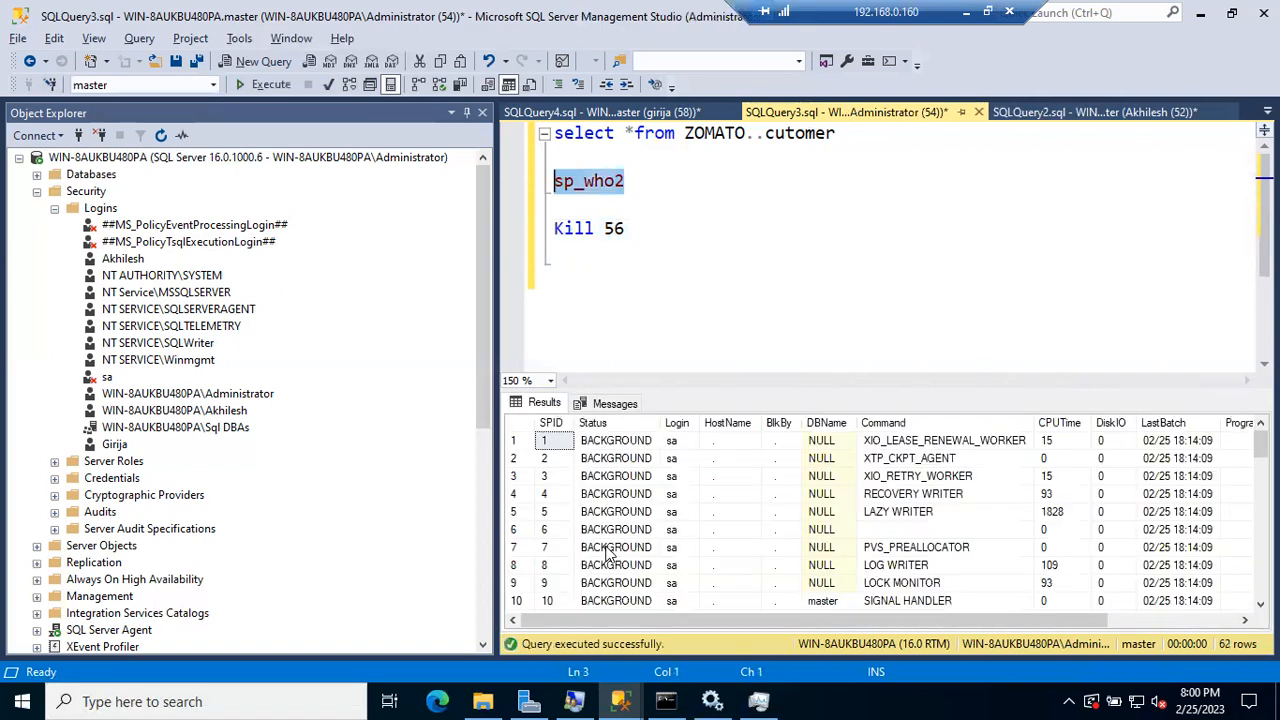
Step: Scroll the sp_who2 results and locate session 65
{"action": "left_click", "coordinate": [607, 549]}
{"action": "scroll", "coordinate": [607, 555], "scroll_direction": "down", "scroll_amount": 17}
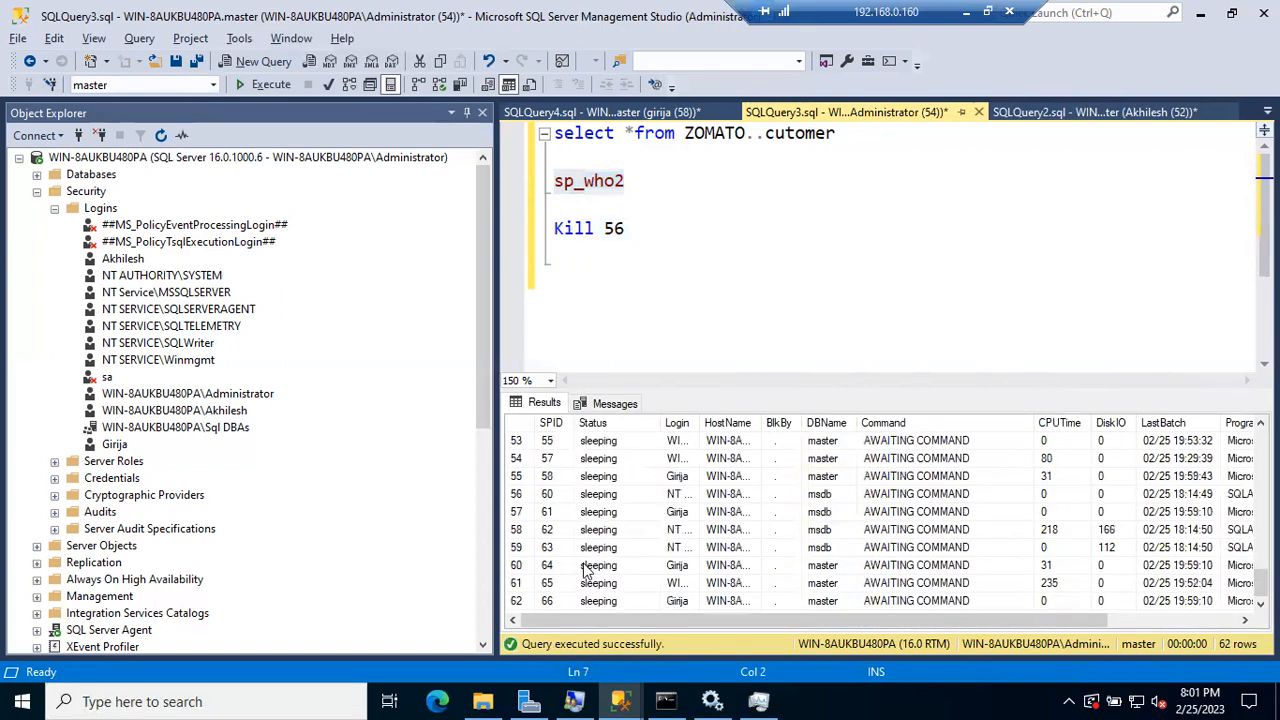
{"action": "left_click", "coordinate": [586, 567]}
{"action": "left_click", "coordinate": [592, 586]}
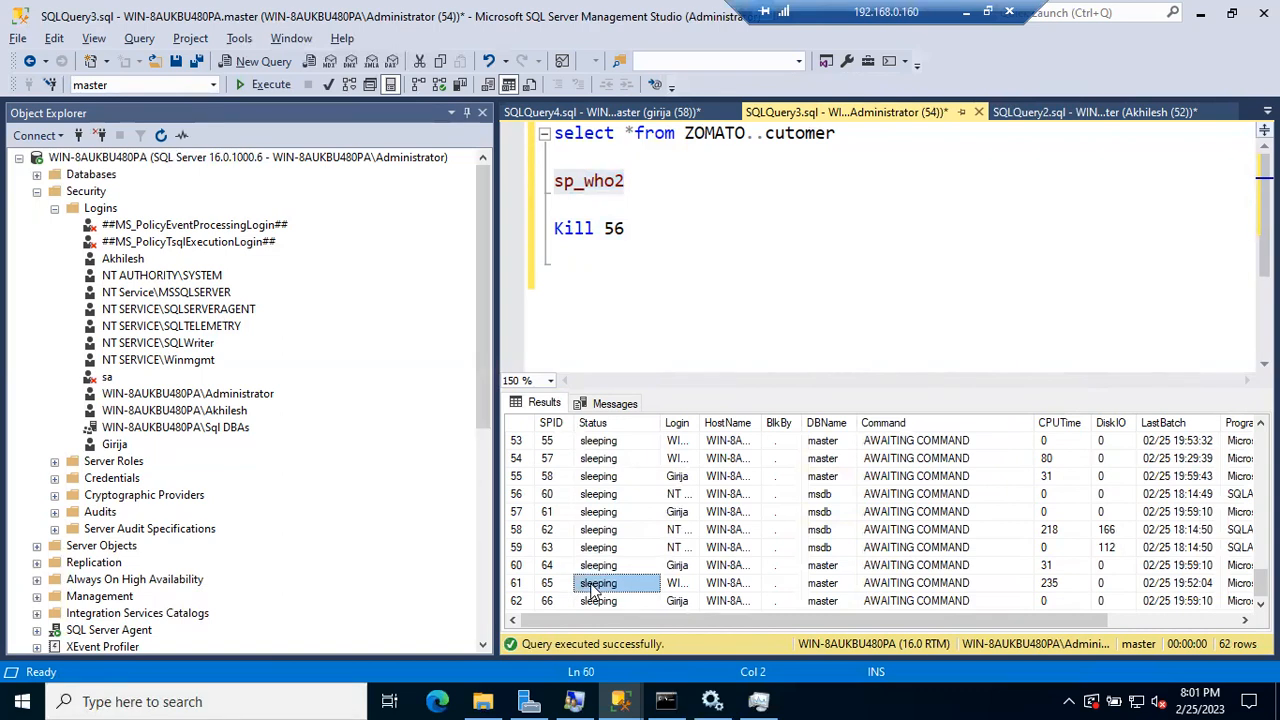
Step: Run Kill 65 in the non-admin login's SQLQuery4 window, getting the Msg 6102 KILL permission error
{"action": "left_click", "coordinate": [620, 118]}
{"action": "type", "text": "J"}
{"action": "key", "text": "BackSpace"}
{"action": "type", "text": "Kill 65"}
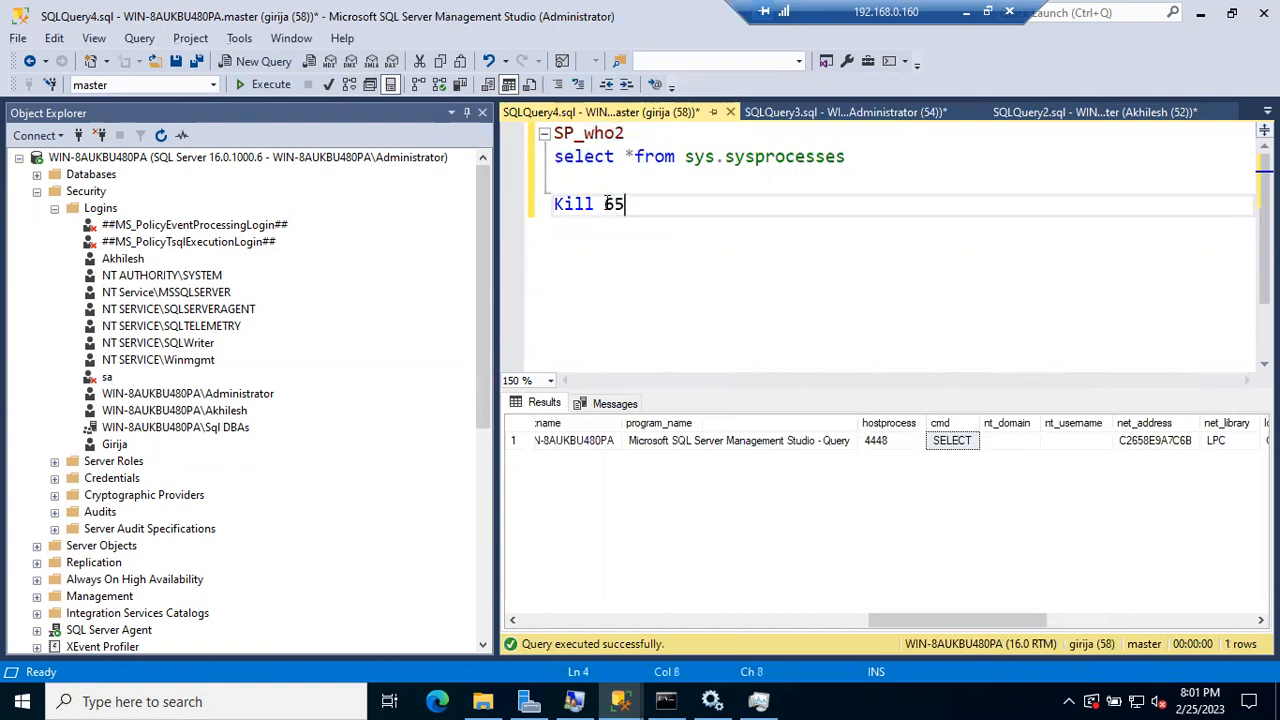
{"action": "left_click", "coordinate": [541, 203]}
{"action": "key", "text": "F5"}
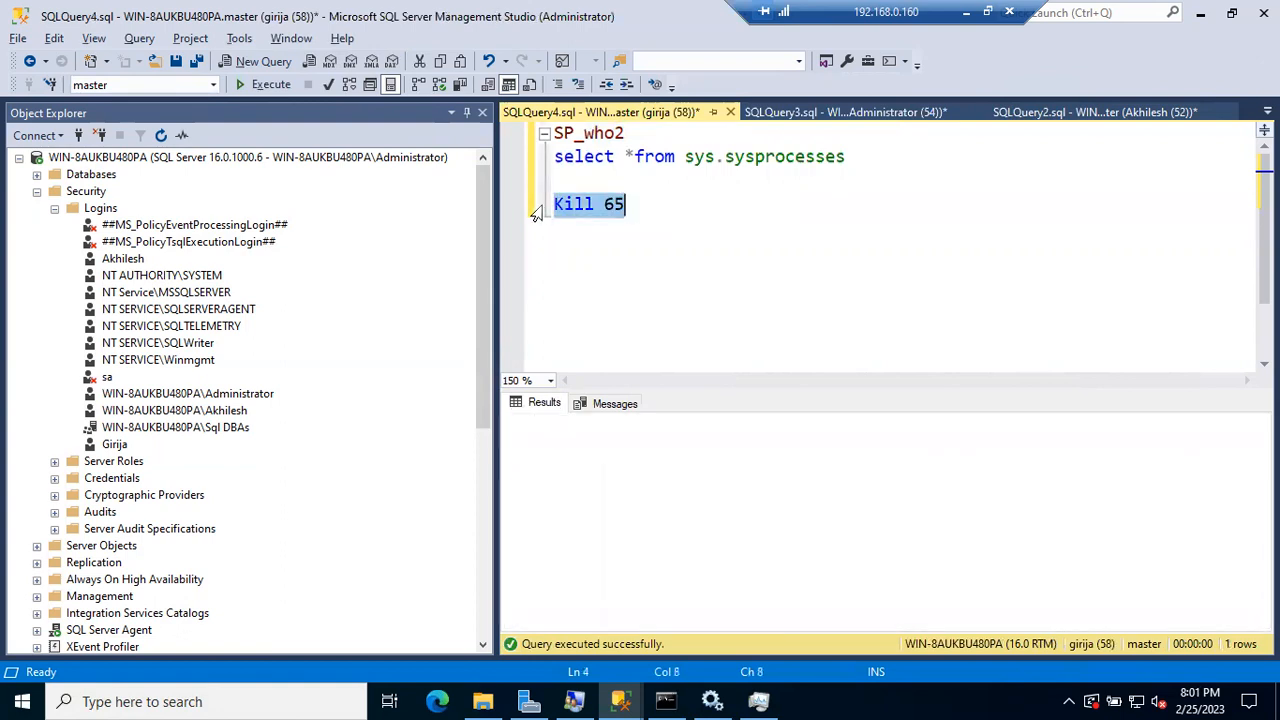
{"action": "left_click_drag", "start_coordinate": [563, 441], "coordinate": [990, 441]}
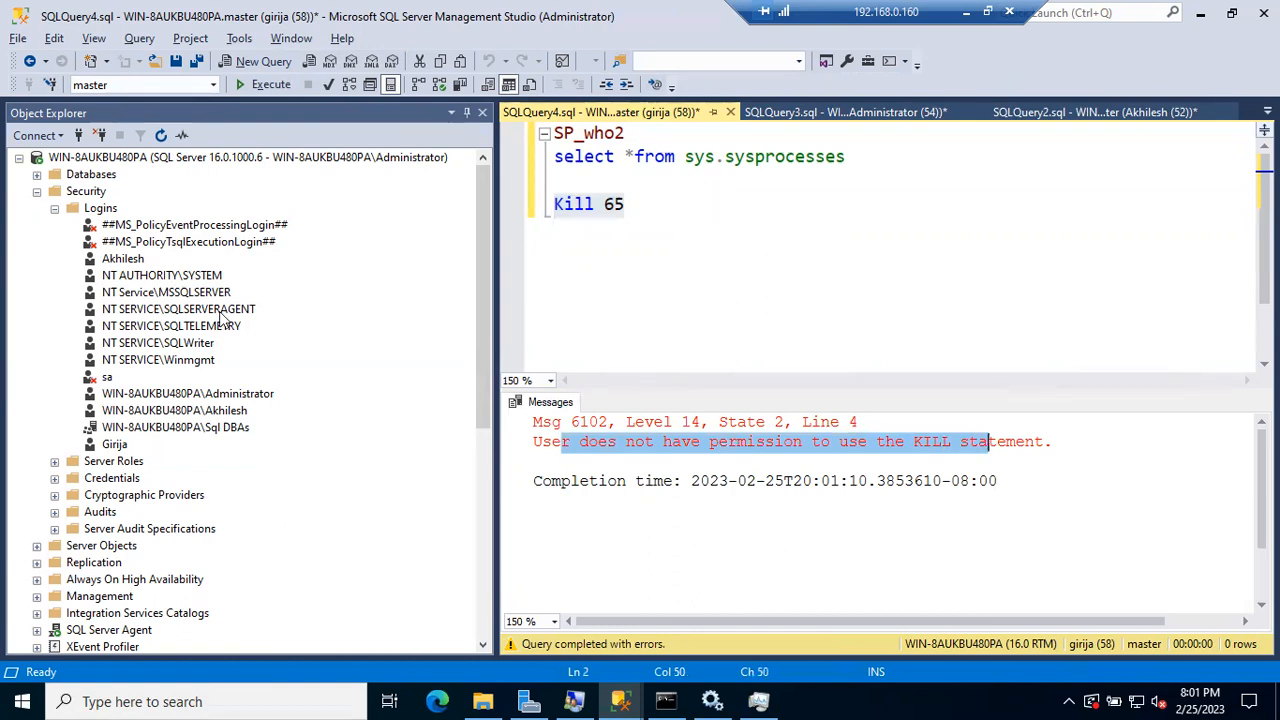
{"action": "double_click", "coordinate": [114, 444]}
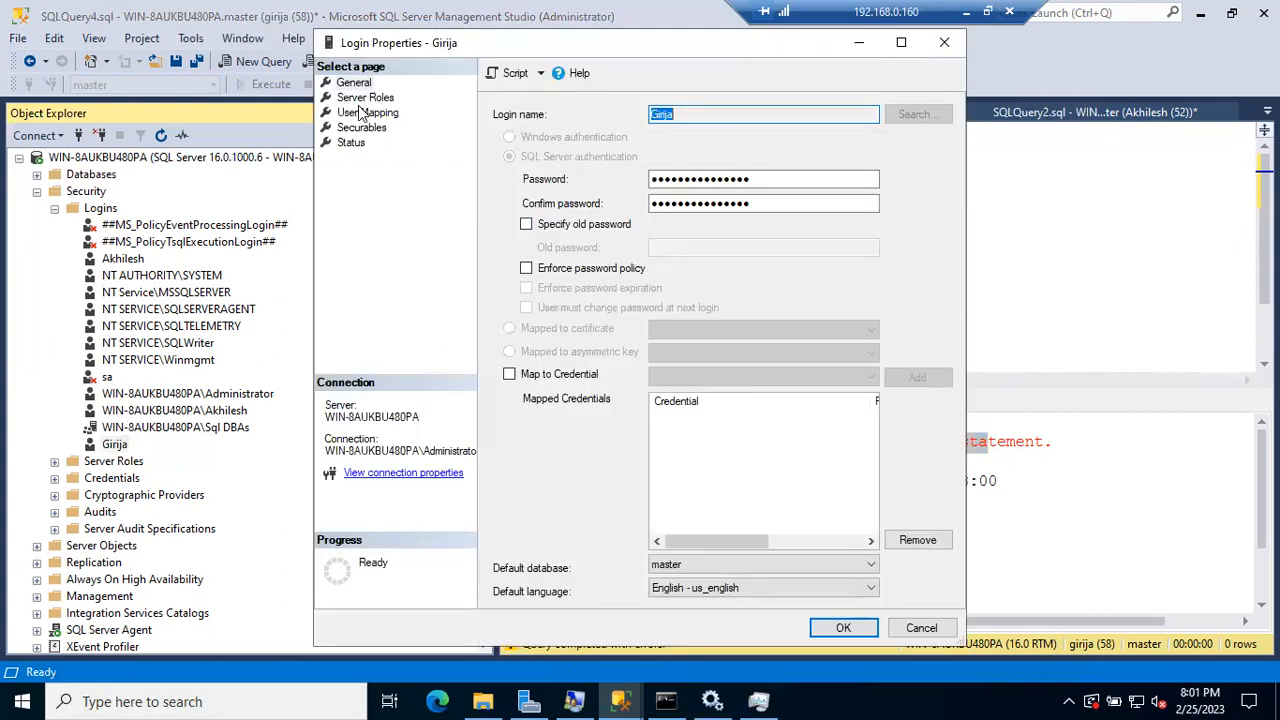
Step: Tick processadmin under Server Roles in the login's properties and confirm with OK
{"action": "left_click", "coordinate": [356, 101]}
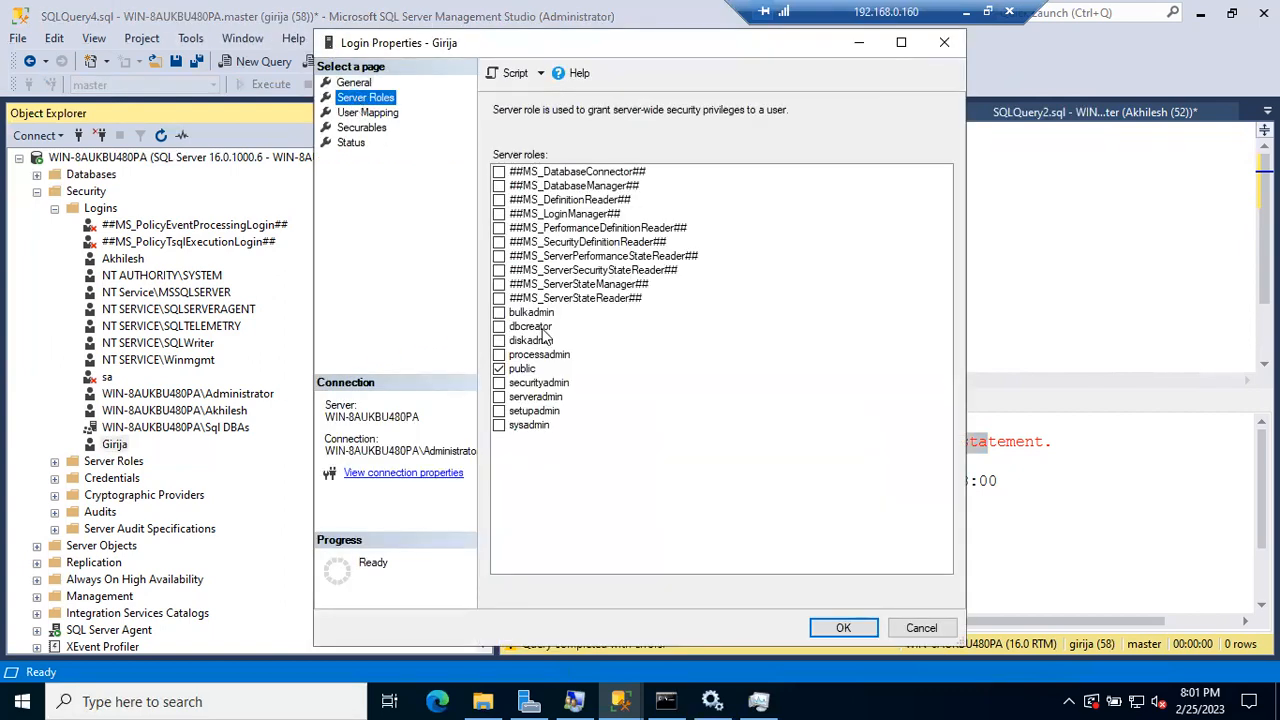
{"action": "left_click", "coordinate": [499, 355]}
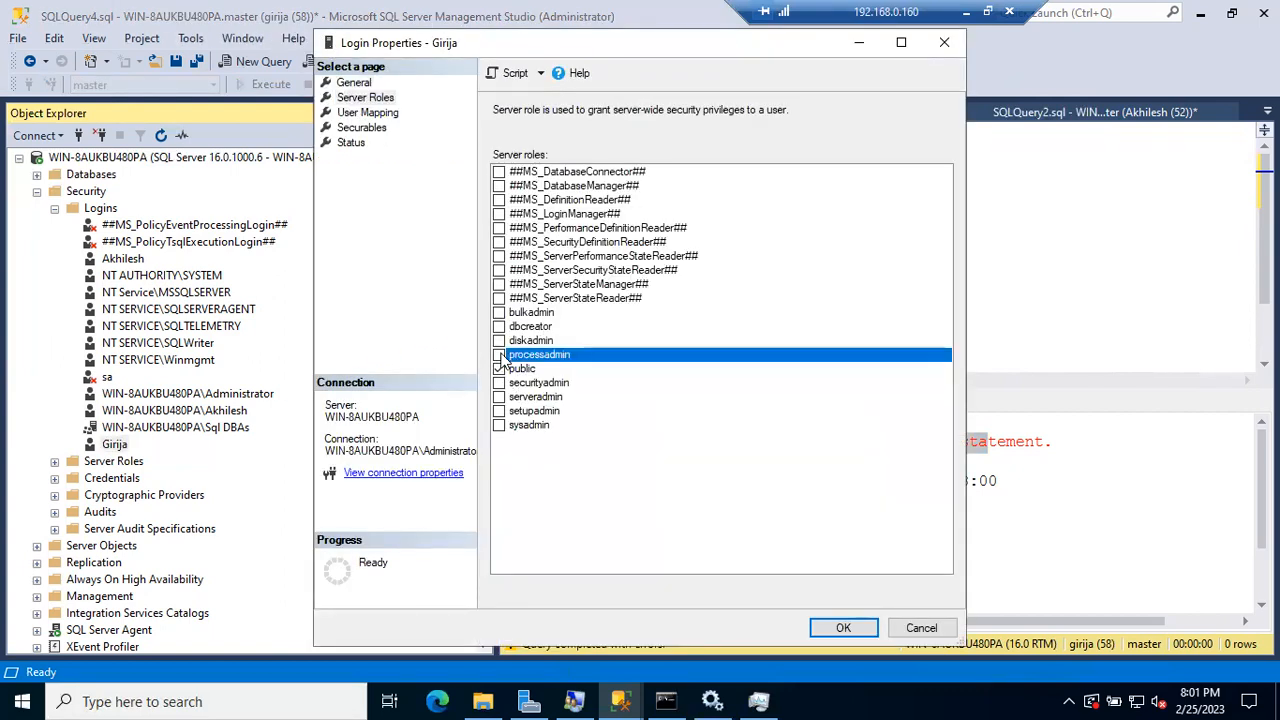
{"action": "left_click", "coordinate": [840, 627]}
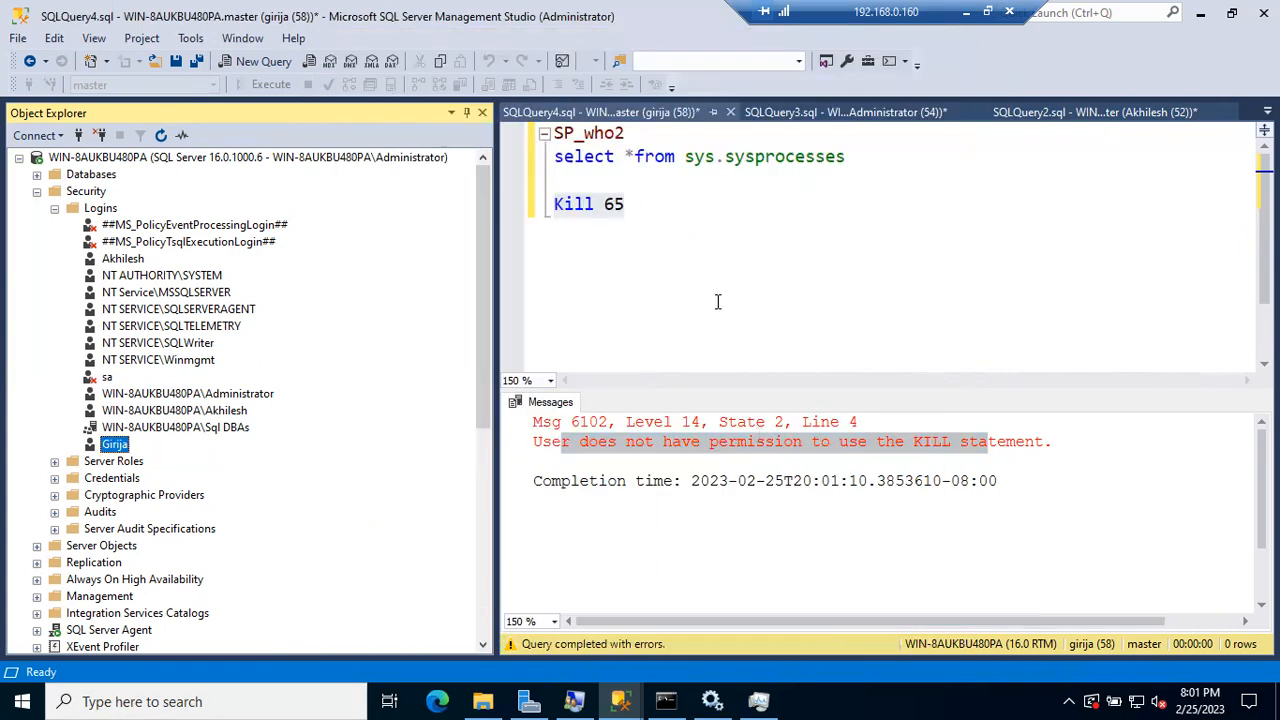
{"action": "left_click", "coordinate": [877, 112]}
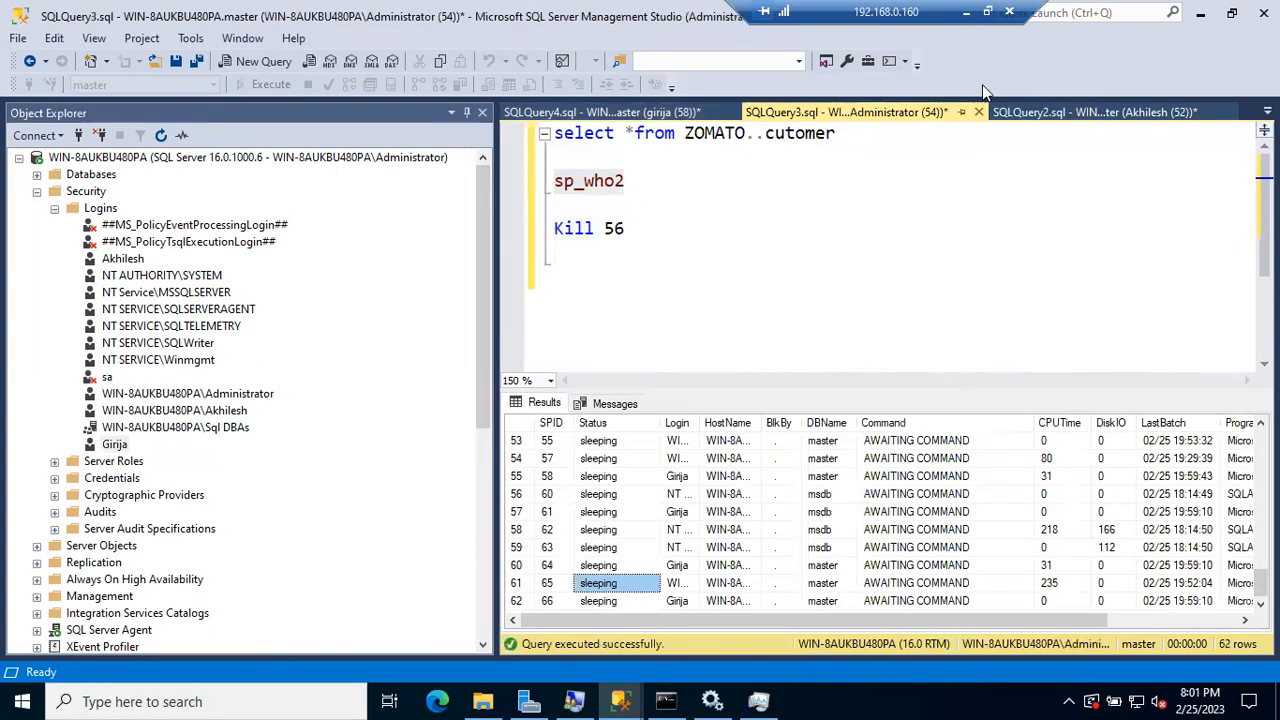
Step: Close the SQLQuery2 script without saving its changes
{"action": "left_click", "coordinate": [1095, 112]}
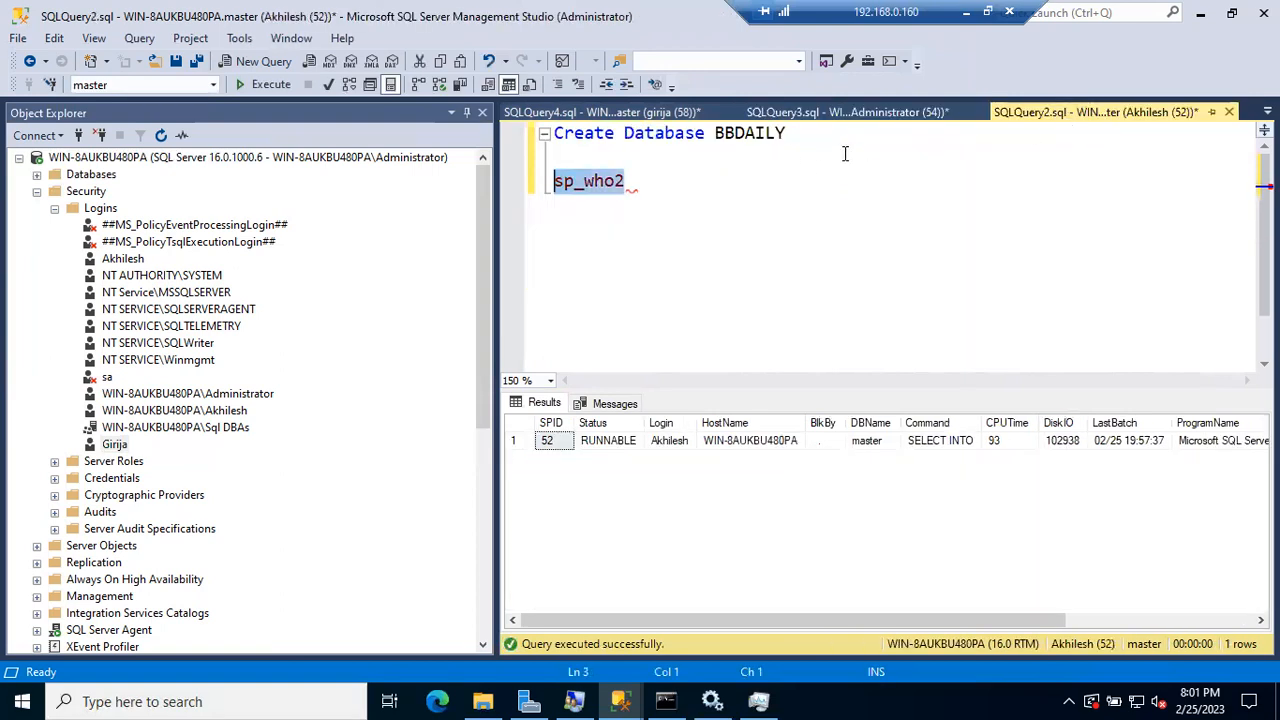
{"action": "right_click", "coordinate": [1126, 111]}
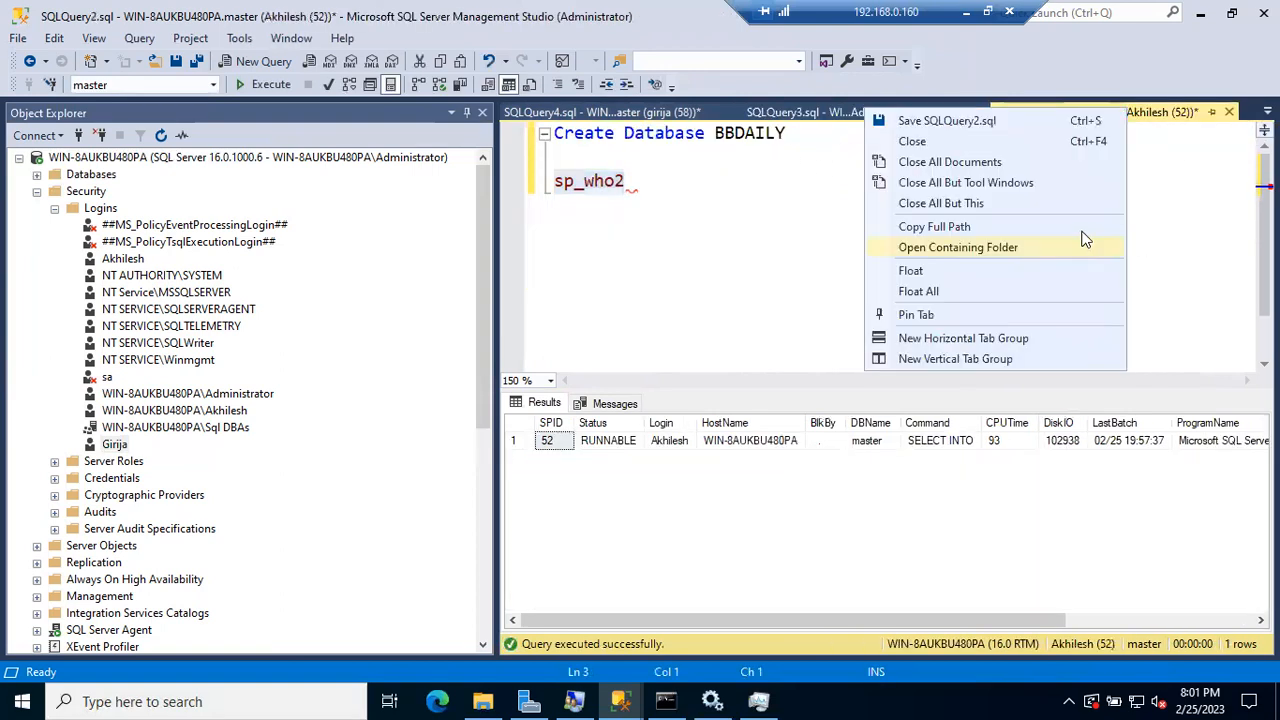
{"action": "left_click", "coordinate": [996, 146]}
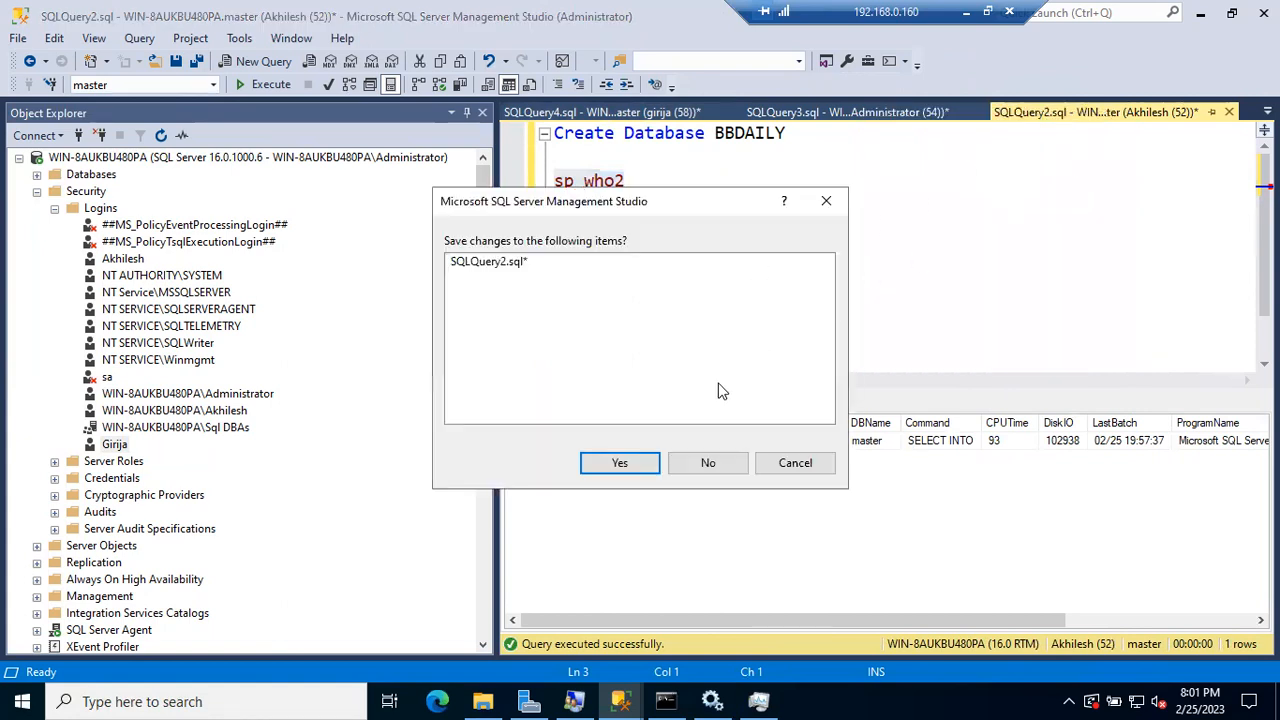
{"action": "left_click", "coordinate": [708, 462]}
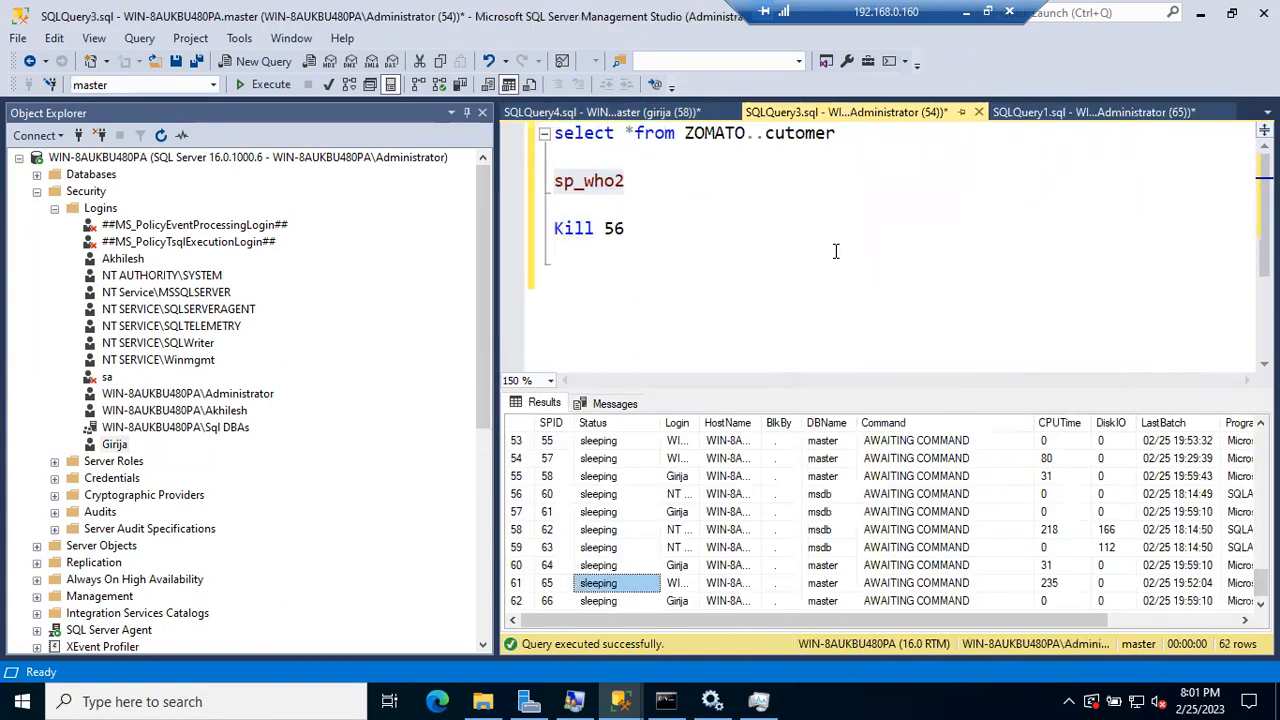
Step: Review the sp_srvrolepermission [processadmin] results in SQLQuery1 confirming the KILL permission
{"action": "left_click", "coordinate": [1010, 113]}
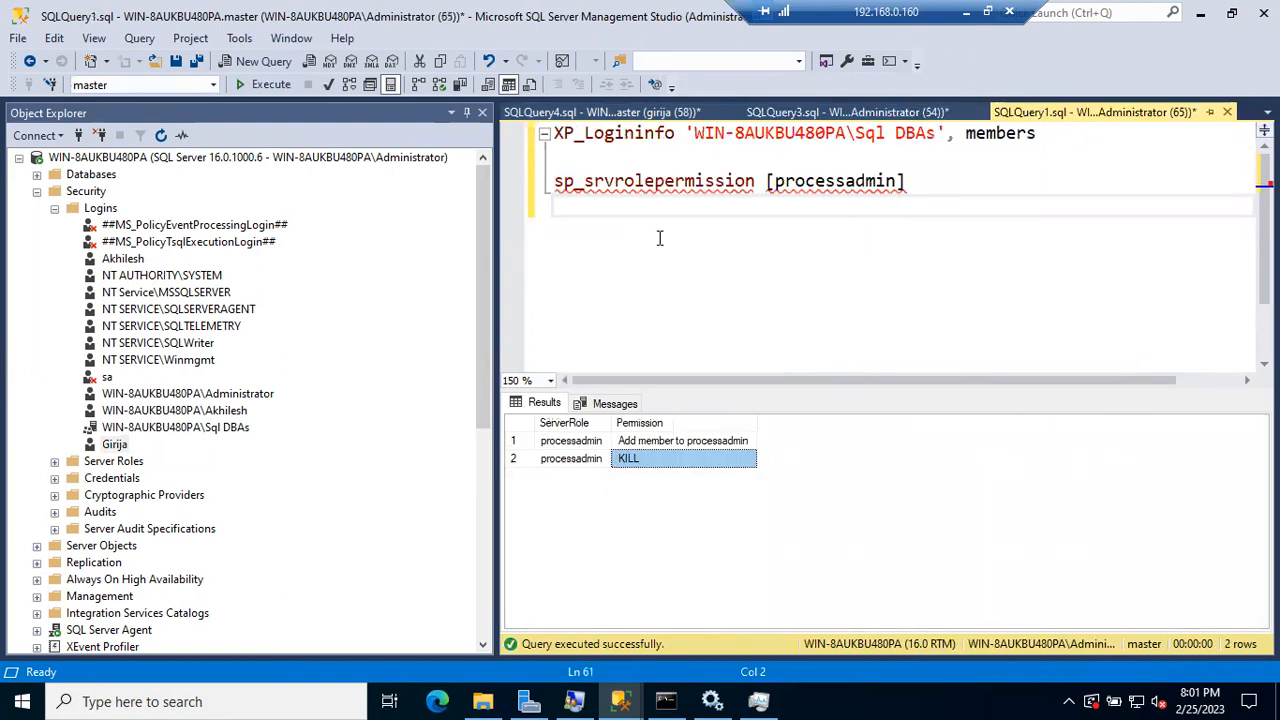
{"action": "left_click", "coordinate": [527, 192]}
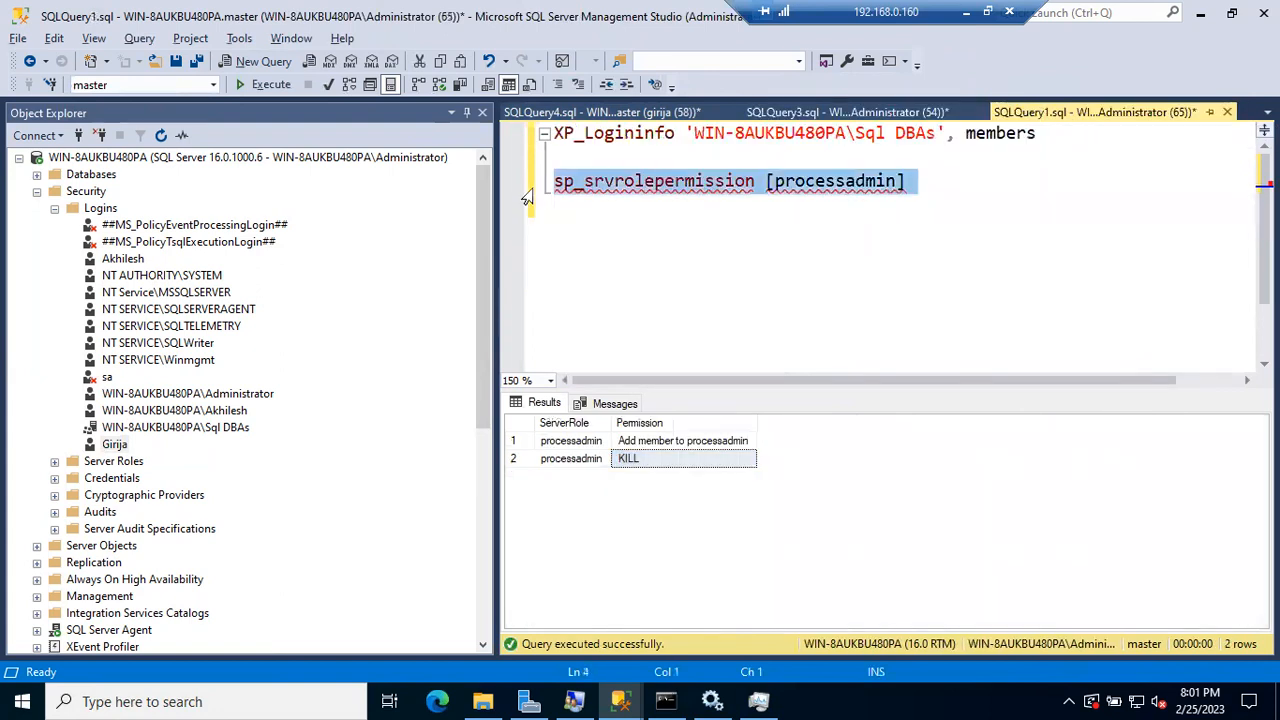
{"action": "left_click", "coordinate": [607, 112]}
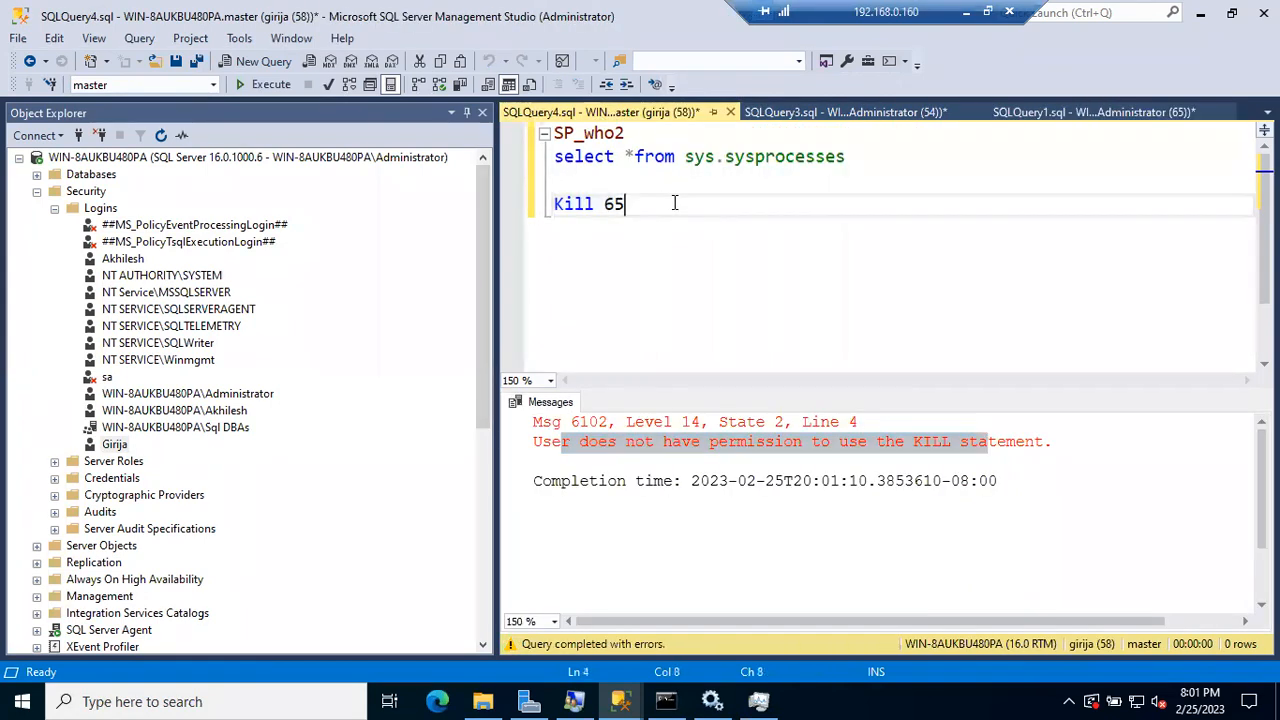
Step: Rerun SP_who2 and the sys.sysprocesses query as the non-admin login
{"action": "left_click", "coordinate": [518, 136]}
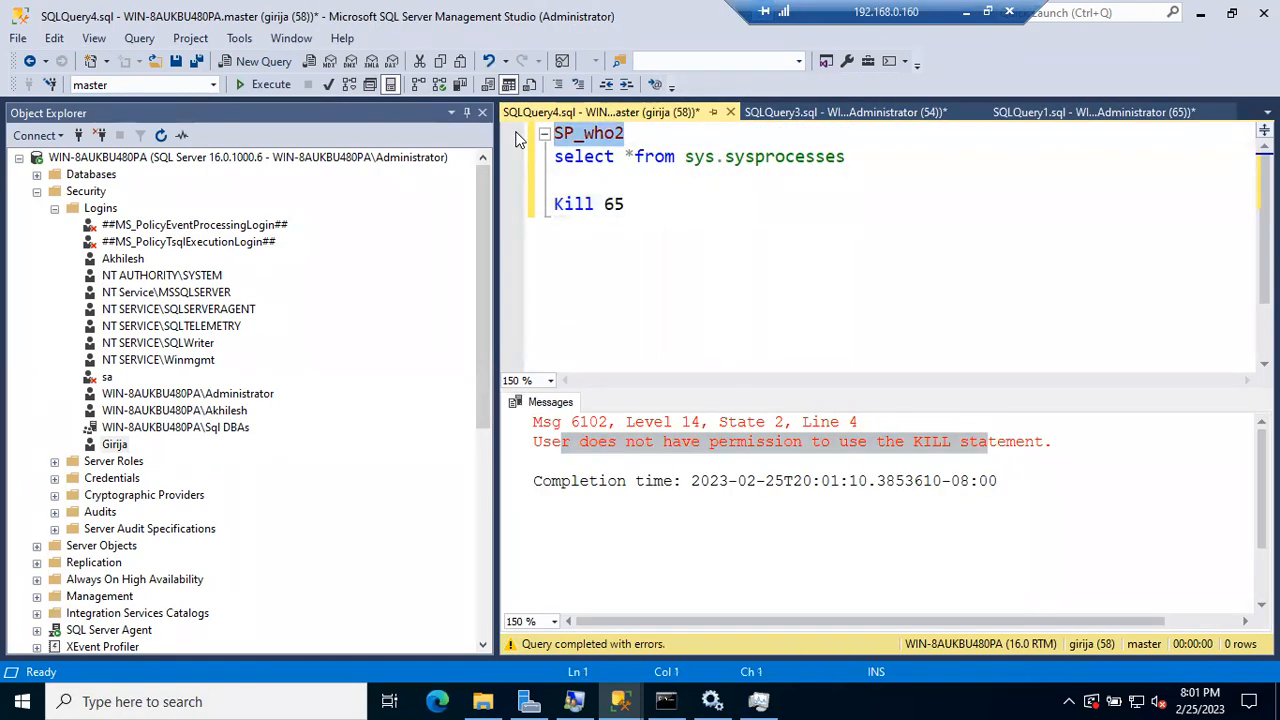
{"action": "key", "text": "F5"}
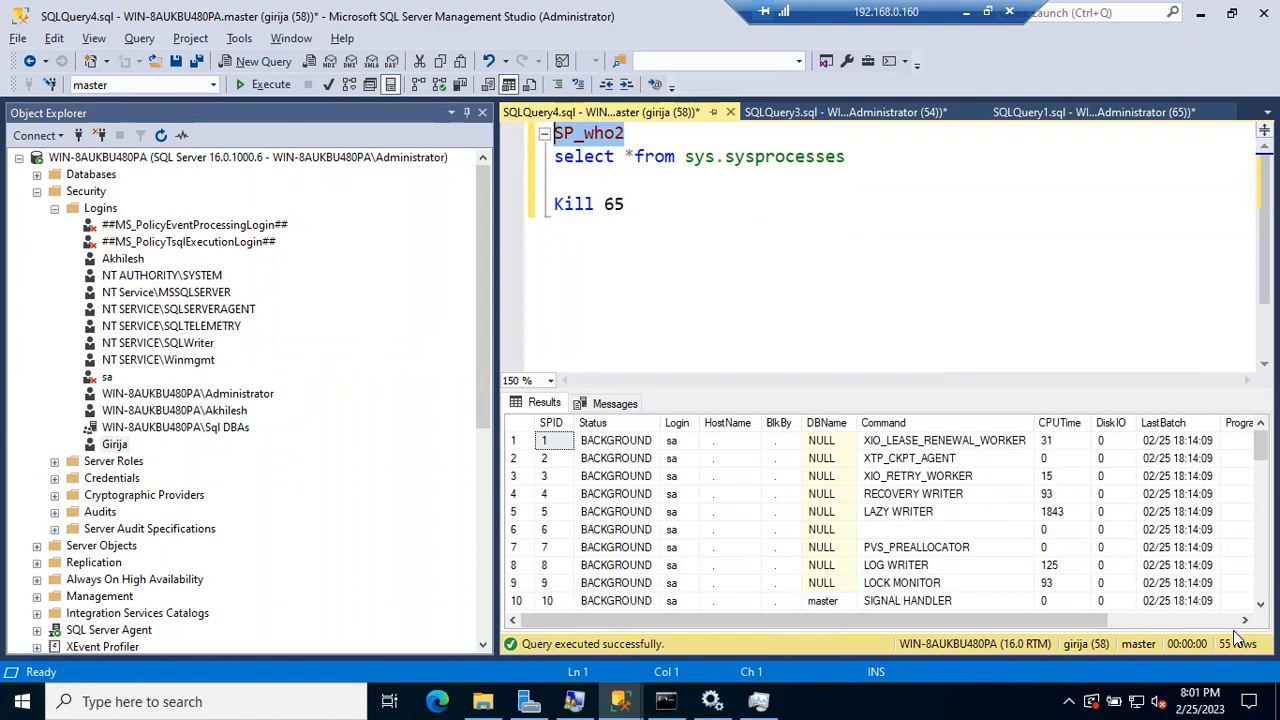
{"action": "left_click", "coordinate": [543, 160]}
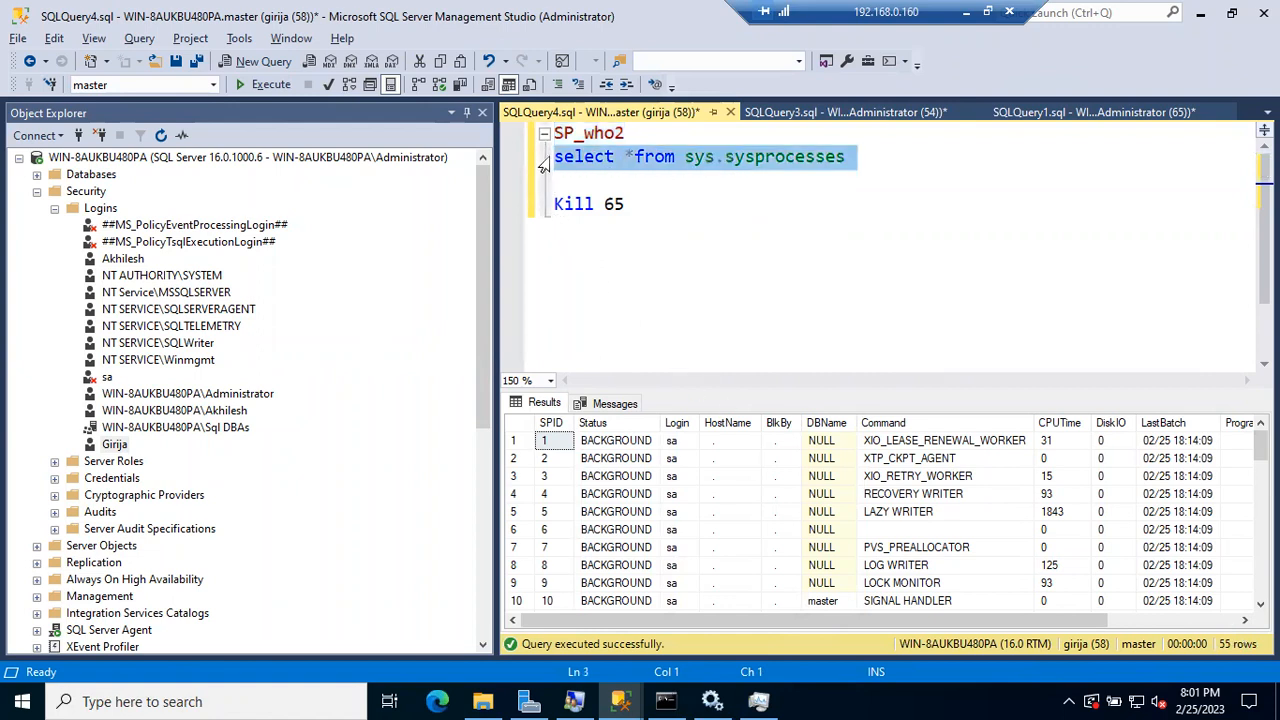
{"action": "key", "text": "F5"}
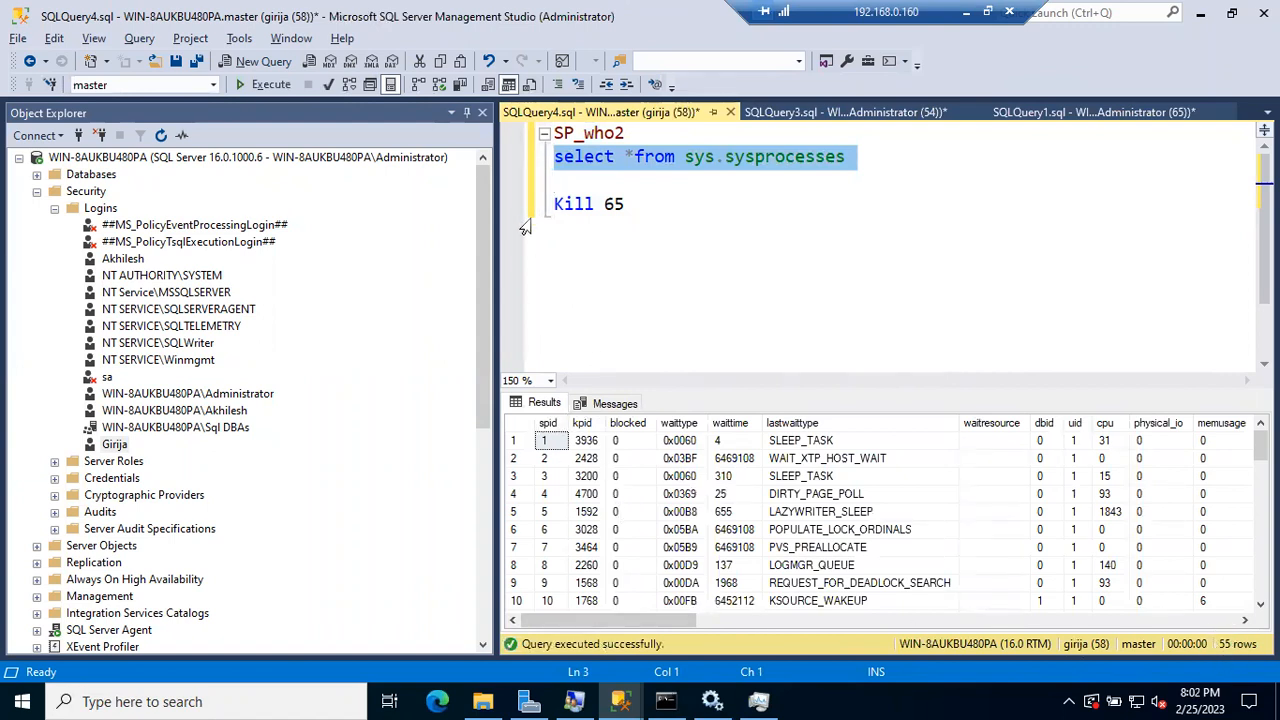
Step: Select and run Kill 65, confirming the success message, then return to SQLQuery3
{"action": "key", "text": "Down"}
{"action": "key", "text": "shift+End"}
{"action": "key", "text": "F5"}
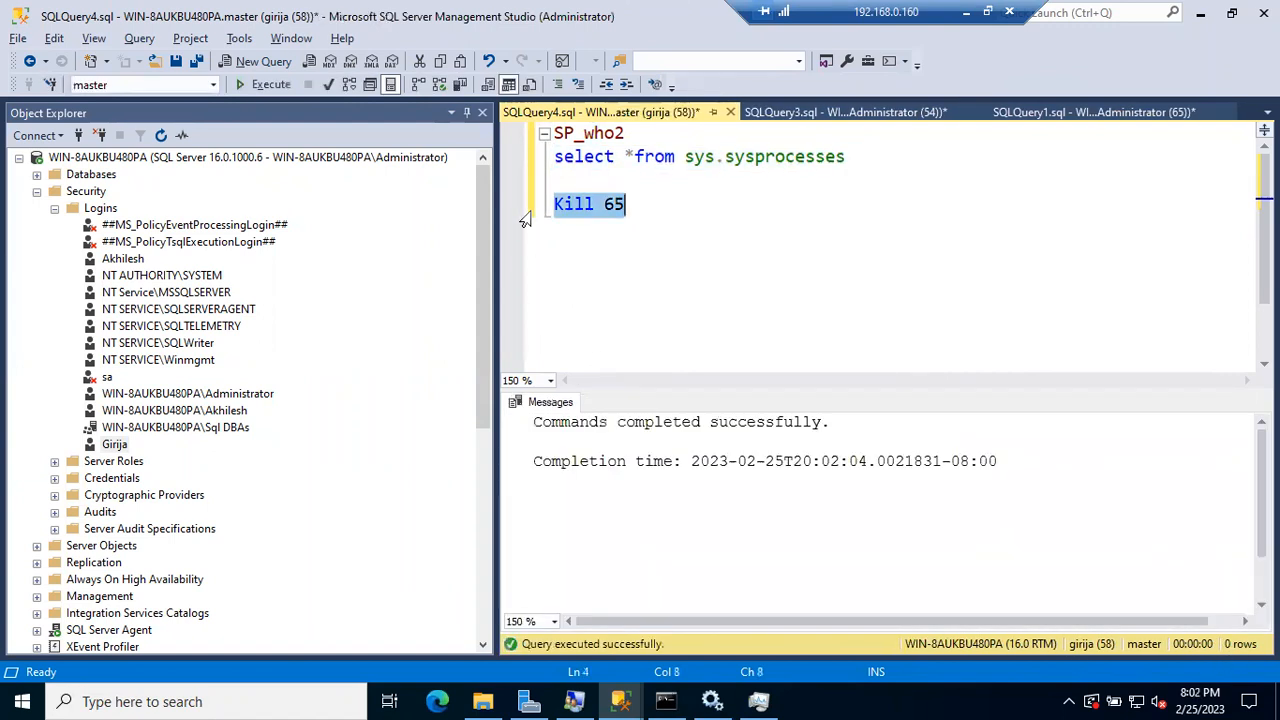
{"action": "left_click_drag", "start_coordinate": [589, 421], "coordinate": [786, 421]}
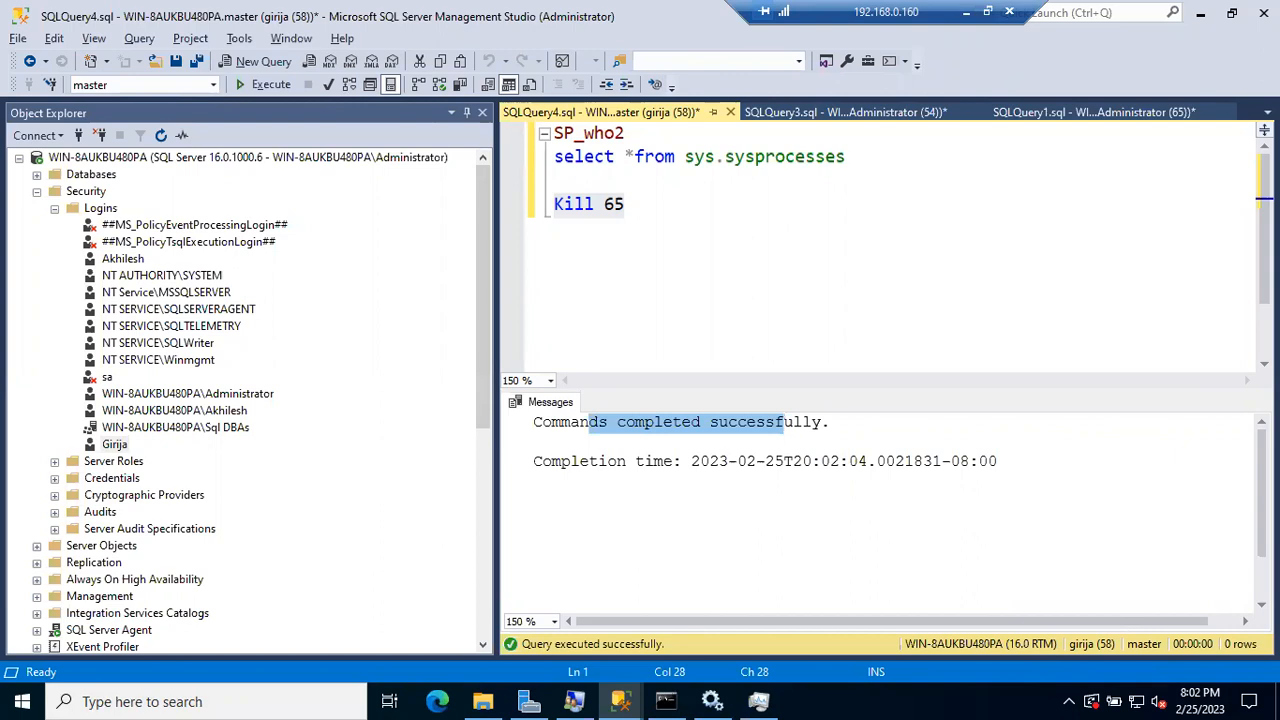
{"action": "left_click", "coordinate": [890, 114]}
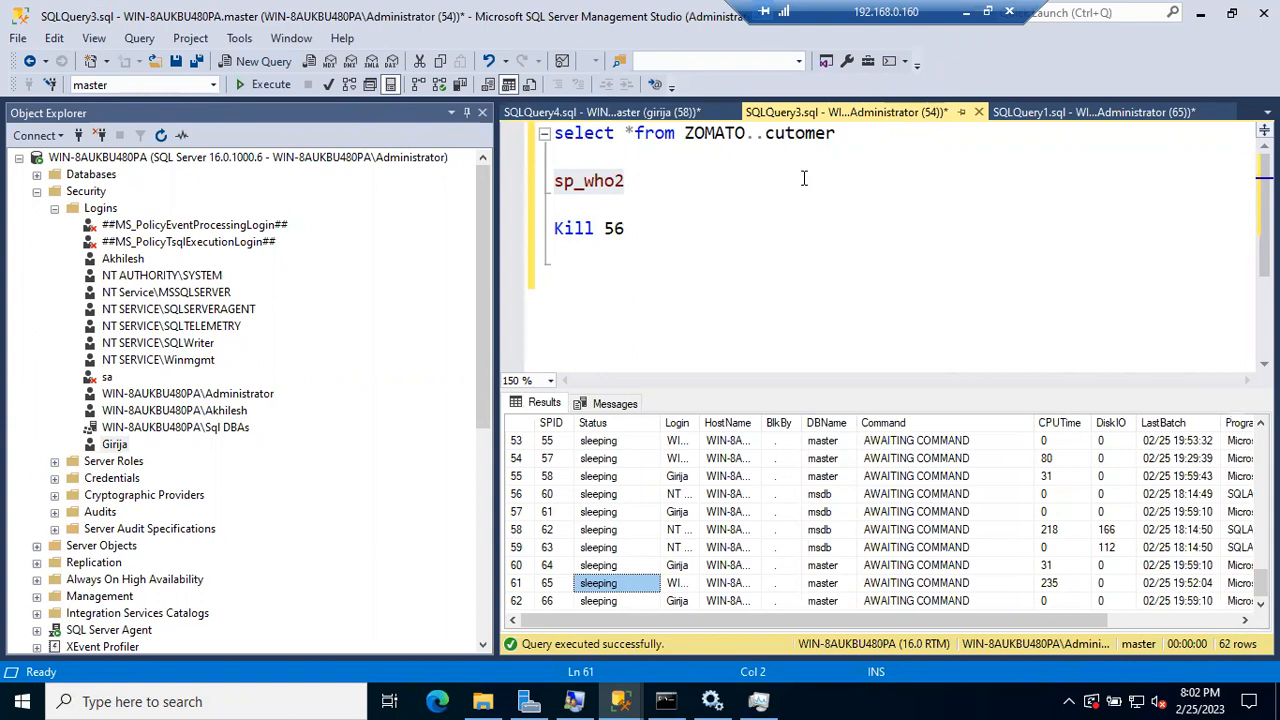
Step: Insert a blank line after Kill 56 in the administrator's SQLQuery3 script
{"action": "left_click", "coordinate": [681, 236]}
{"action": "key", "text": "Return"}
{"action": "key", "text": "Return"}
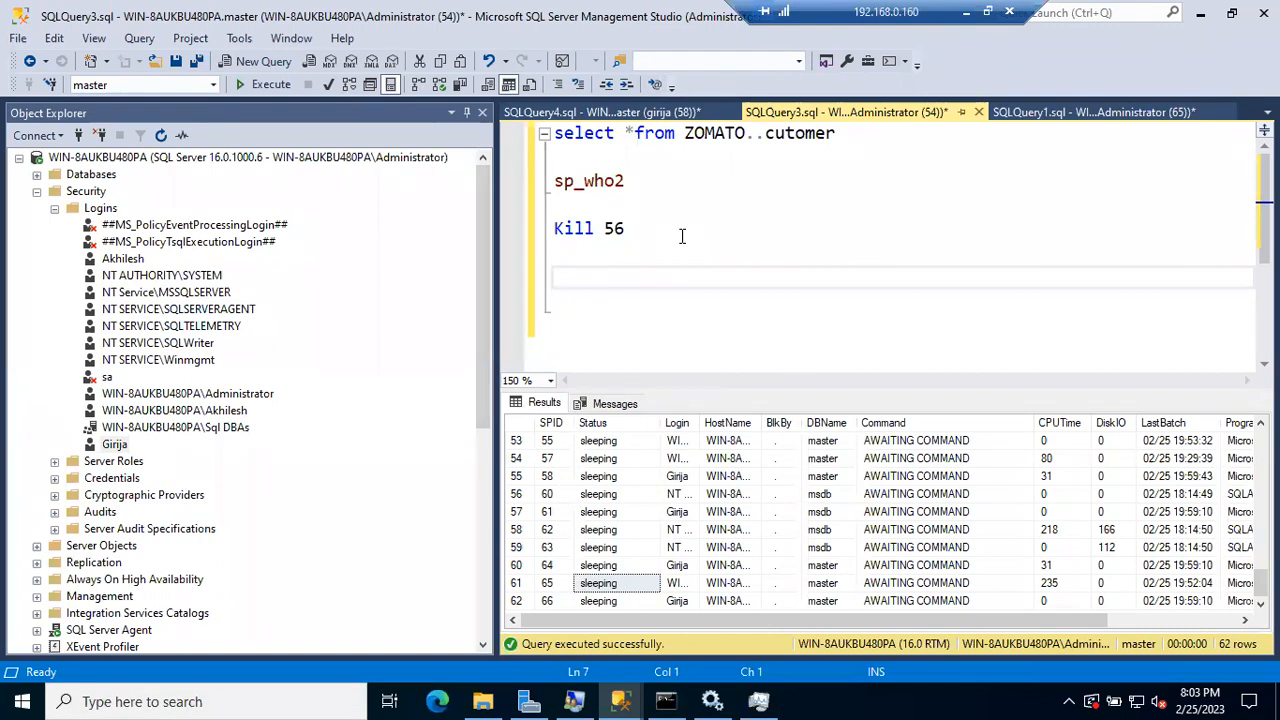
Step: Drag the Login column border wider in the sp_who2 results to read full login names
{"action": "left_click", "coordinate": [541, 238]}
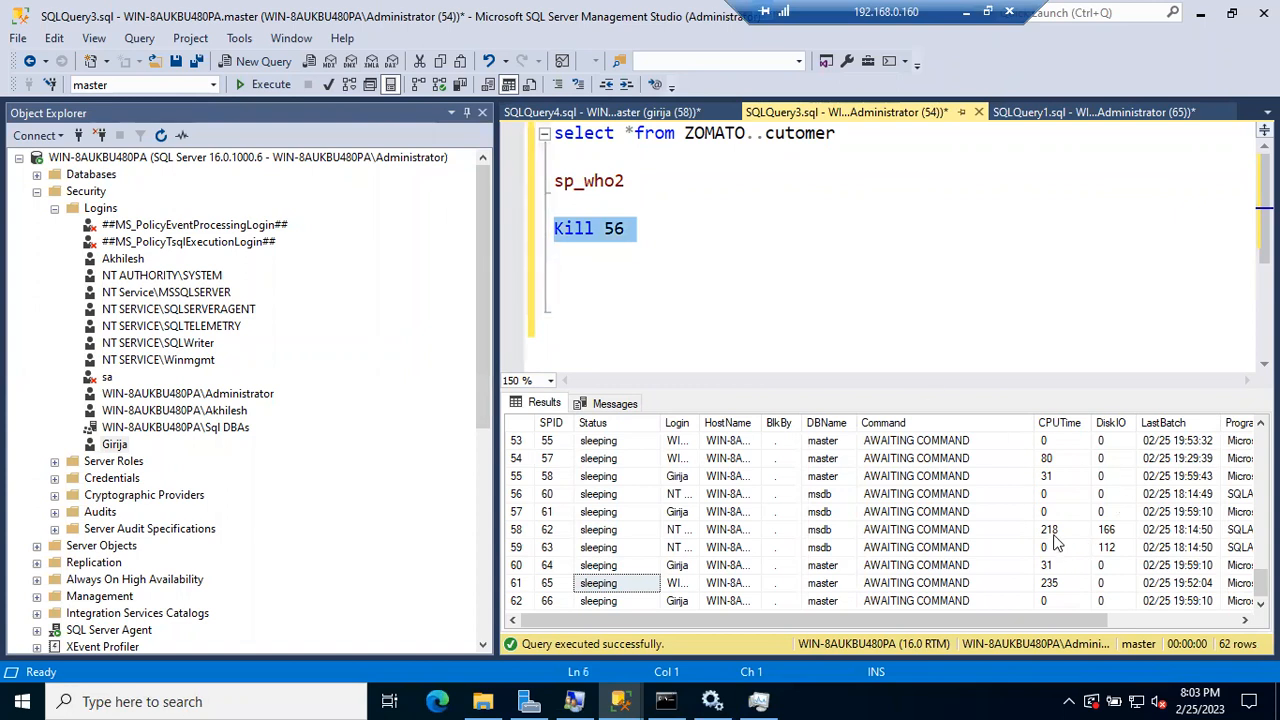
{"action": "left_click", "coordinate": [1053, 533]}
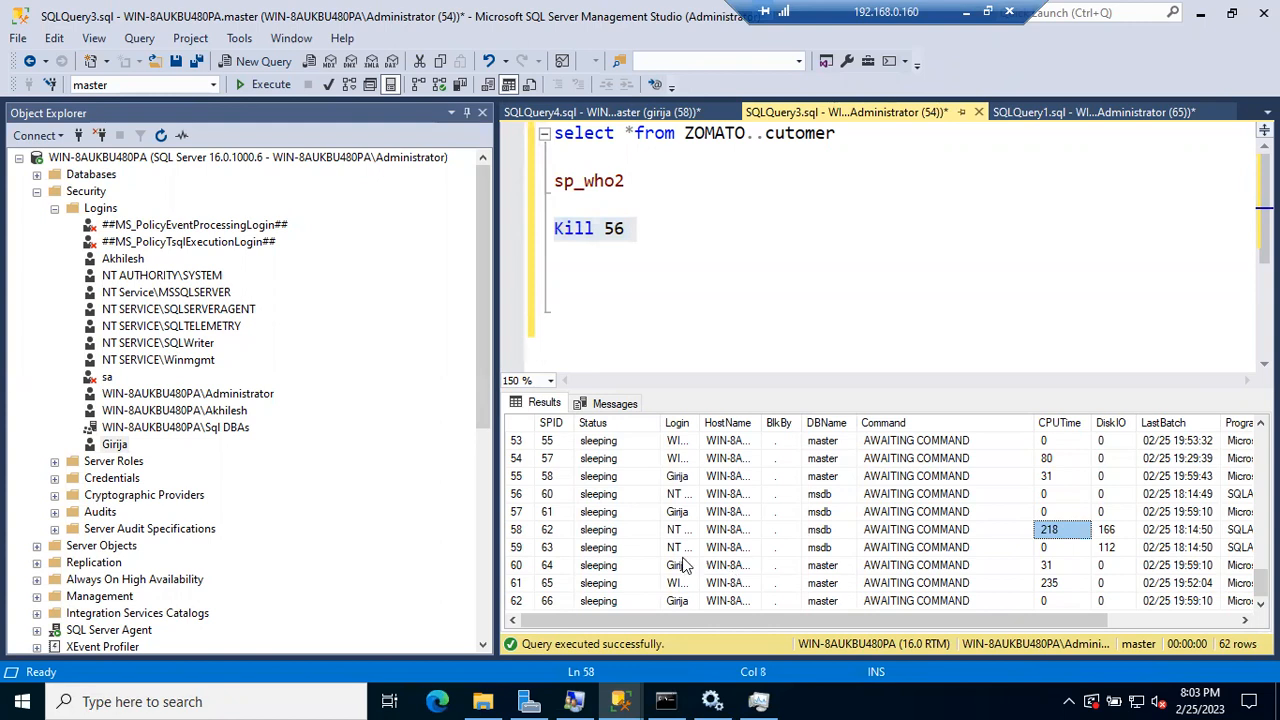
{"action": "left_click_drag", "start_coordinate": [700, 422], "coordinate": [767, 423]}
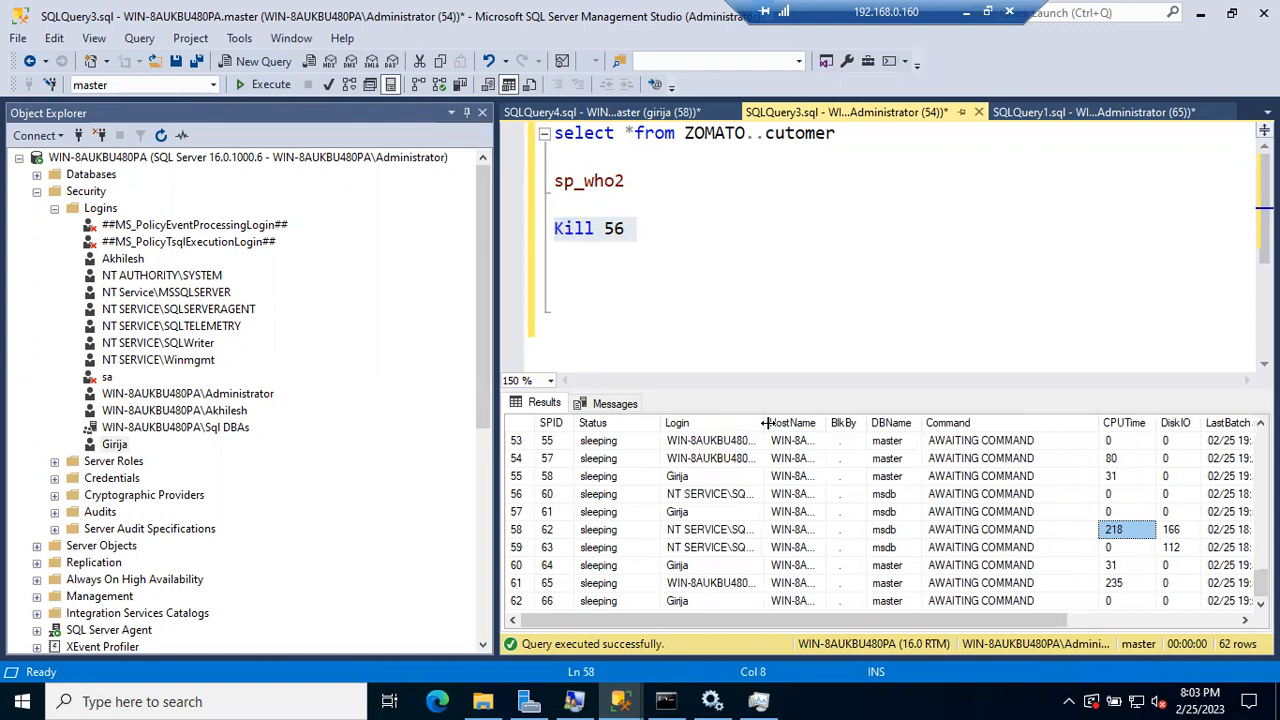
{"action": "left_click", "coordinate": [681, 478]}
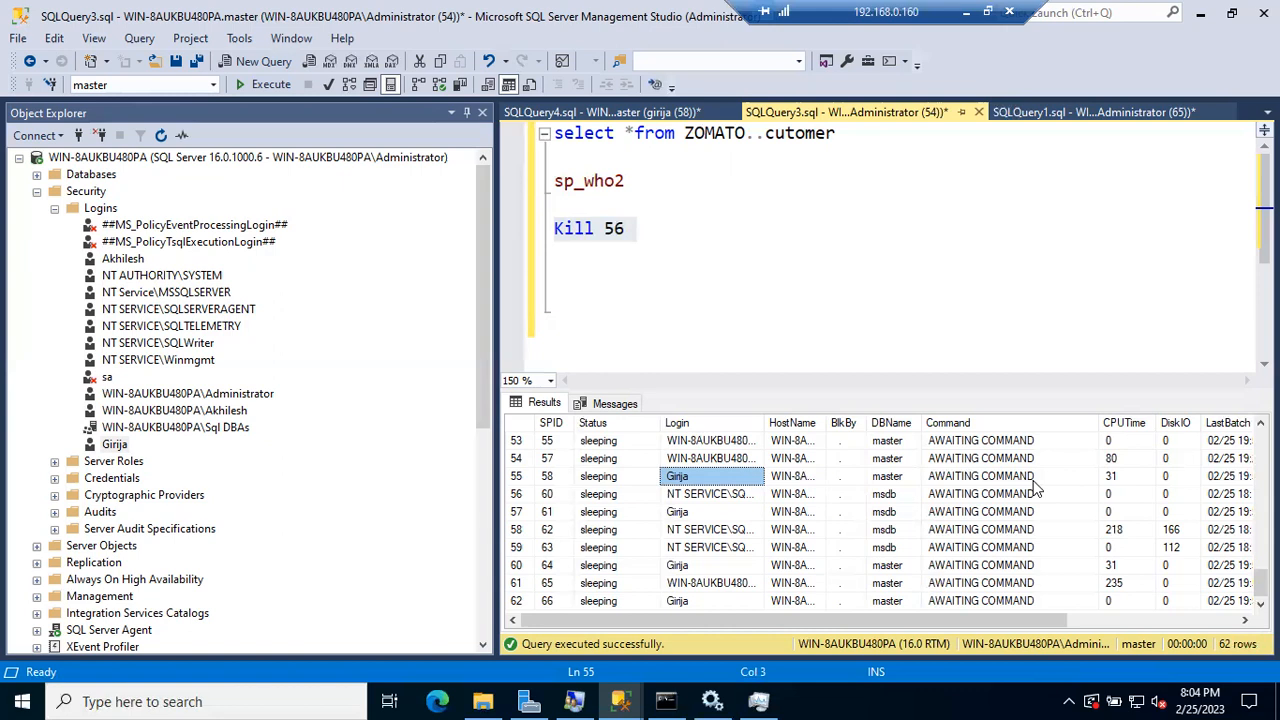
{"action": "left_click", "coordinate": [692, 240]}
{"action": "key", "text": "Return"}
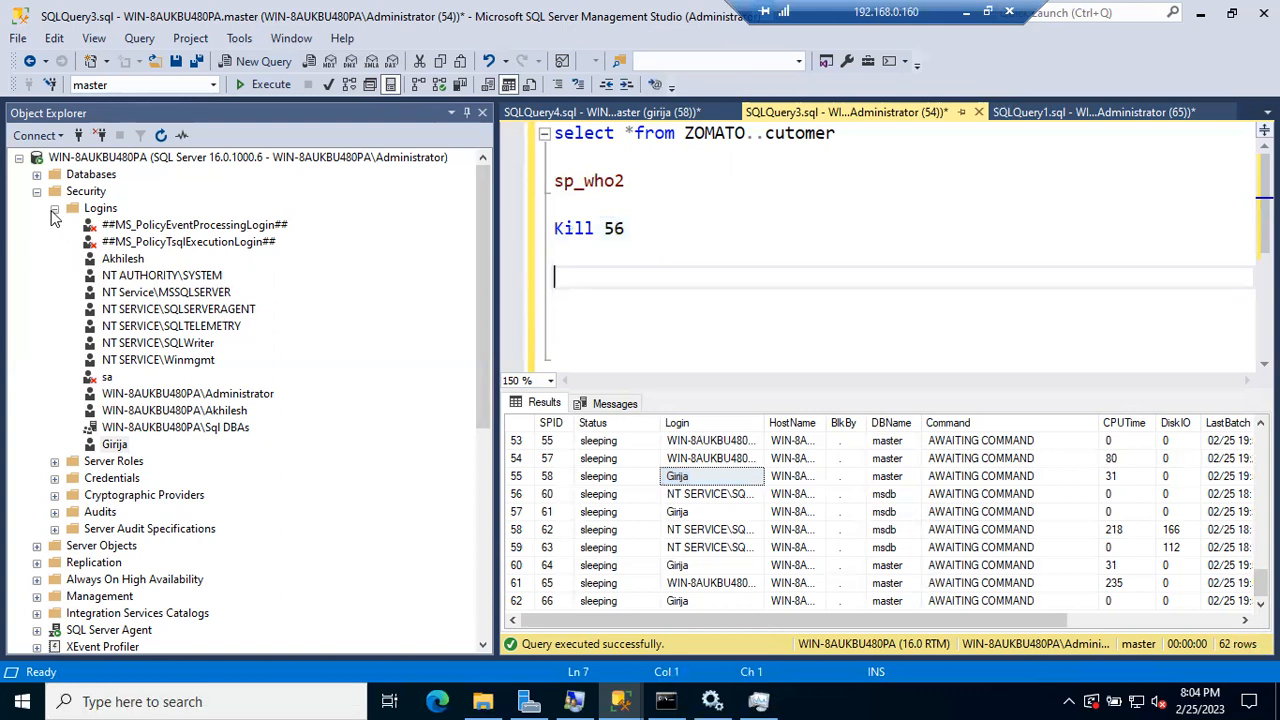
Step: In SQLQuery1, replace [processadmin] with the public role dragged from Server Roles, then select the line
{"action": "left_click", "coordinate": [54, 210]}
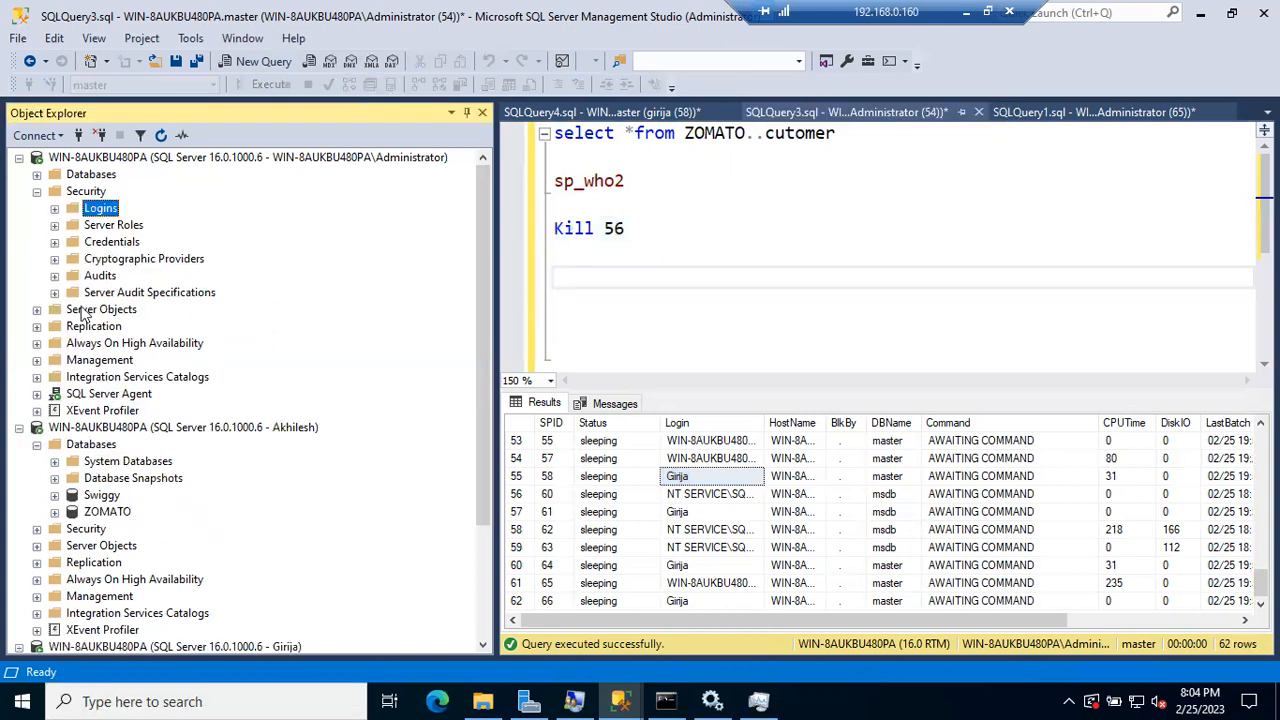
{"action": "left_click", "coordinate": [686, 116]}
{"action": "left_click", "coordinate": [1020, 116]}
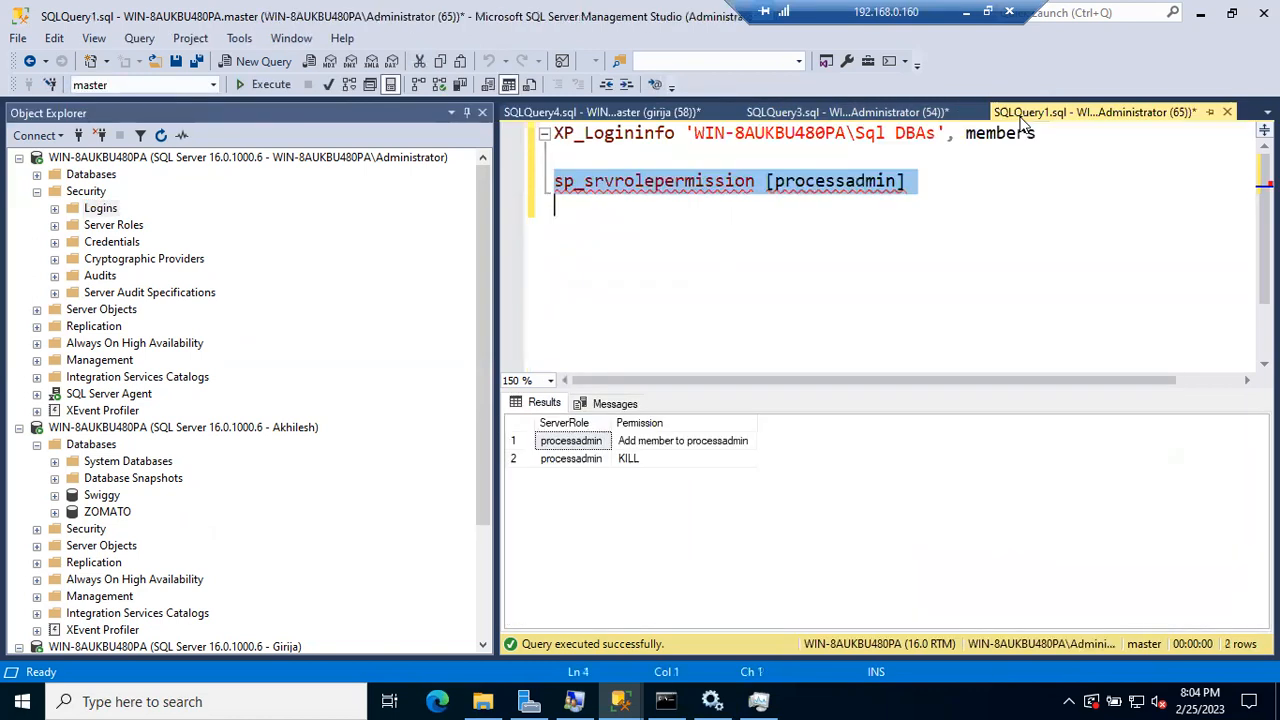
{"action": "mouse_move", "coordinate": [840, 192]}
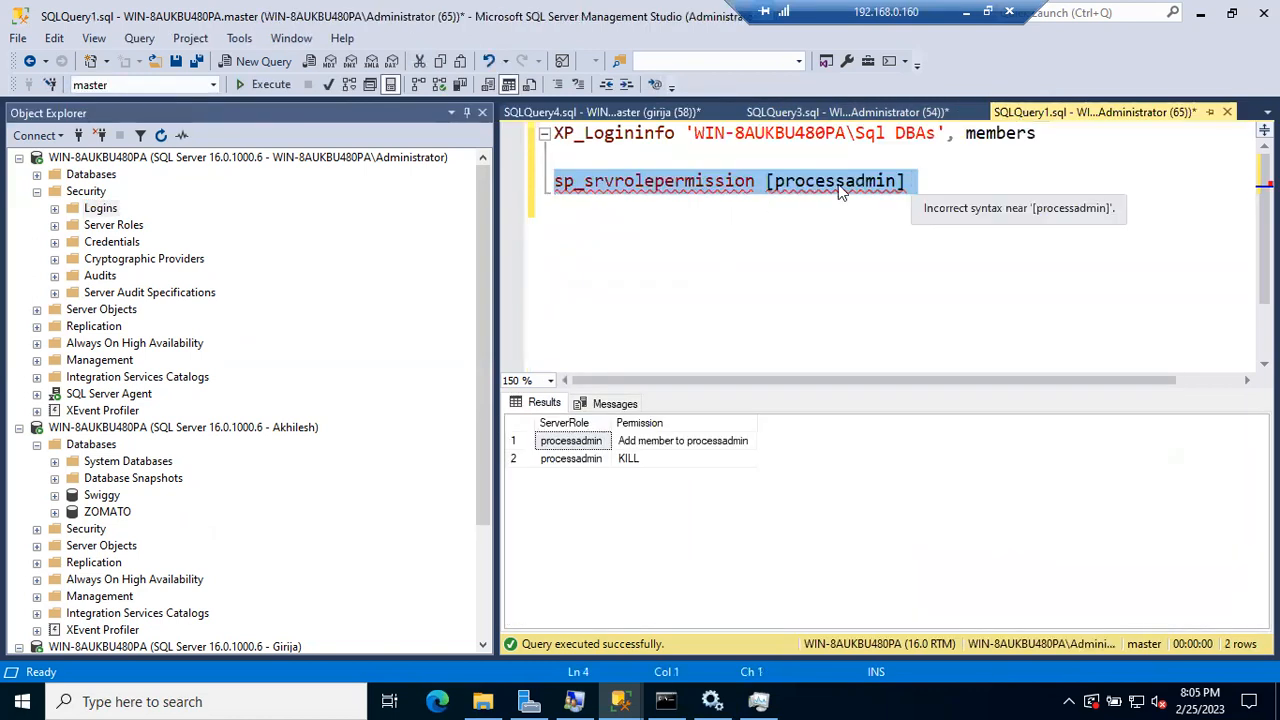
{"action": "left_click", "coordinate": [55, 227]}
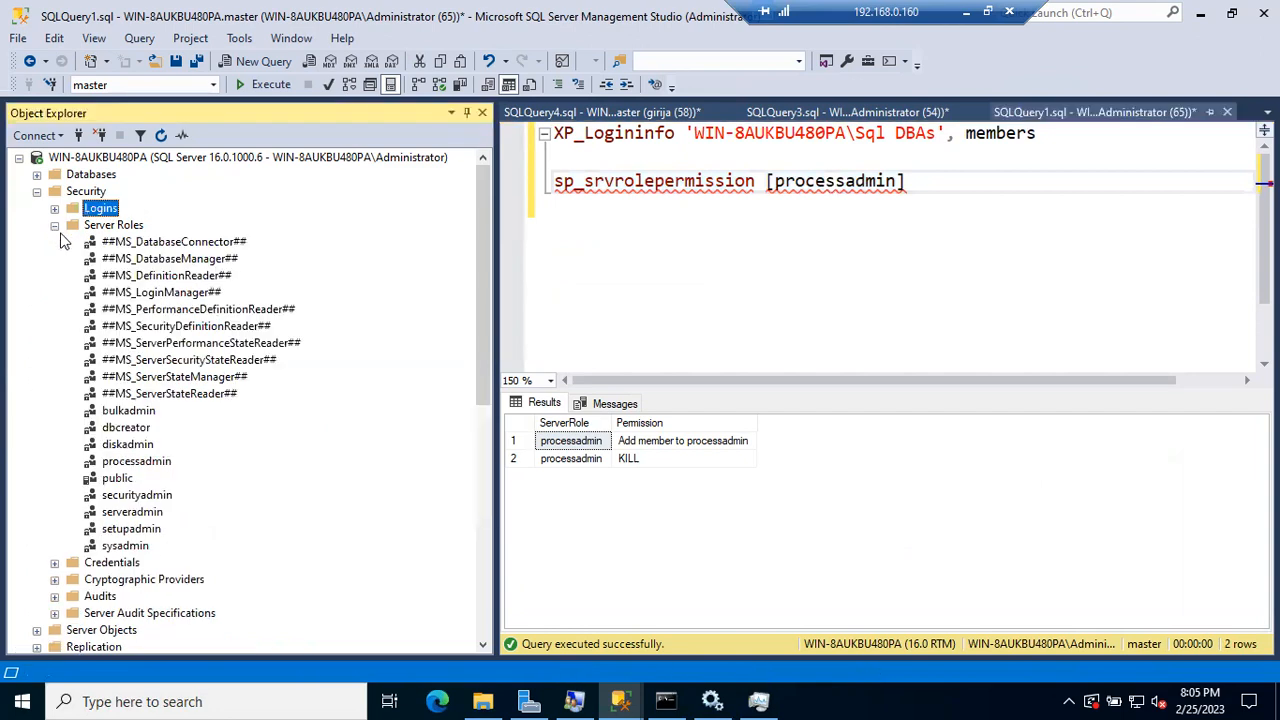
{"action": "left_click", "coordinate": [114, 480]}
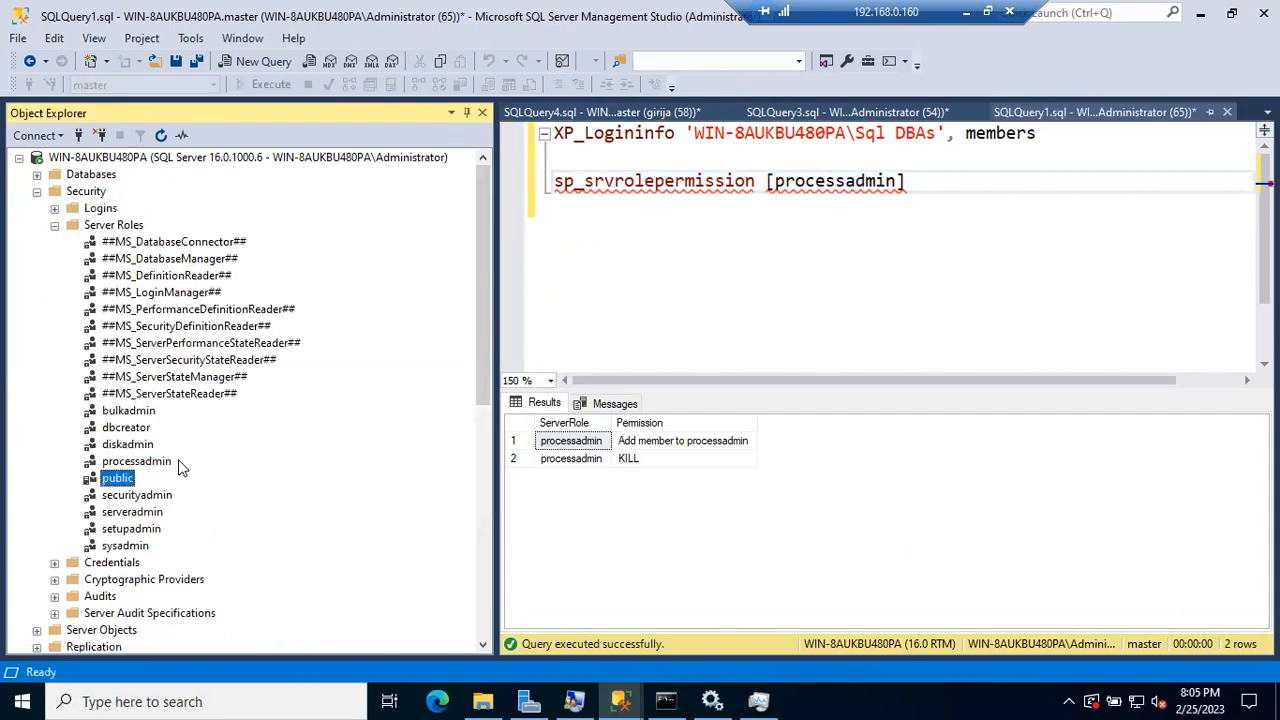
{"action": "left_click", "coordinate": [796, 190]}
{"action": "double_click", "coordinate": [796, 190]}
{"action": "key", "text": "Delete"}
{"action": "left_click_drag", "start_coordinate": [130, 478], "coordinate": [780, 186]}
{"action": "left_click", "coordinate": [886, 183]}
{"action": "left_click_drag", "start_coordinate": [860, 183], "coordinate": [530, 188]}
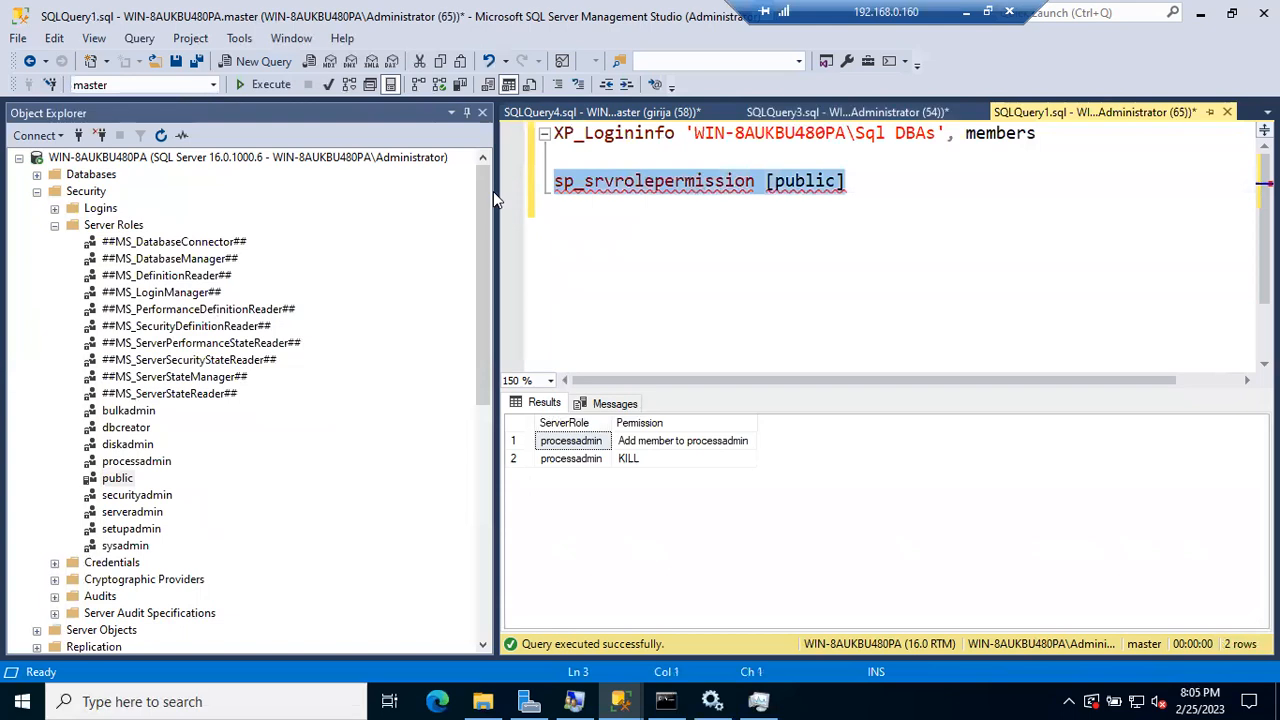
Step: Run sp_srvrolepermission [public], note the Msg 15412 not-a-fixed-role error, and delete [public]
{"action": "key", "text": "F5"}
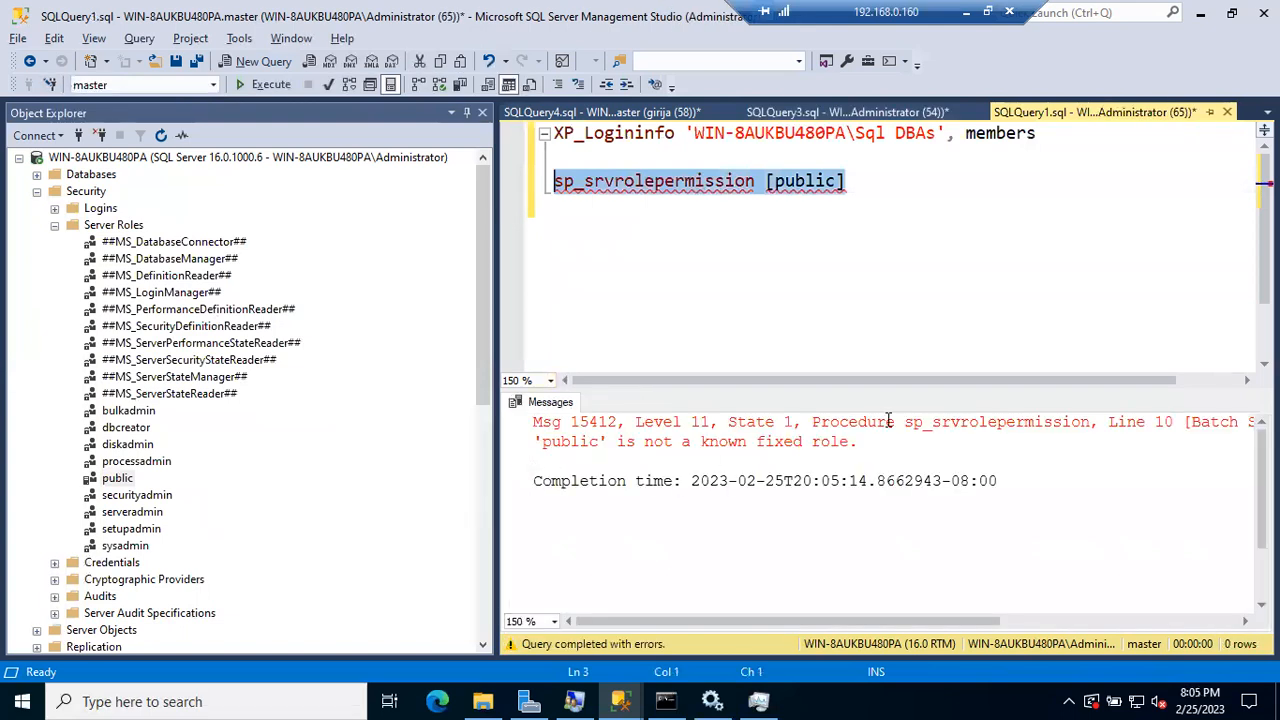
{"action": "left_click_drag", "start_coordinate": [543, 445], "coordinate": [866, 439]}
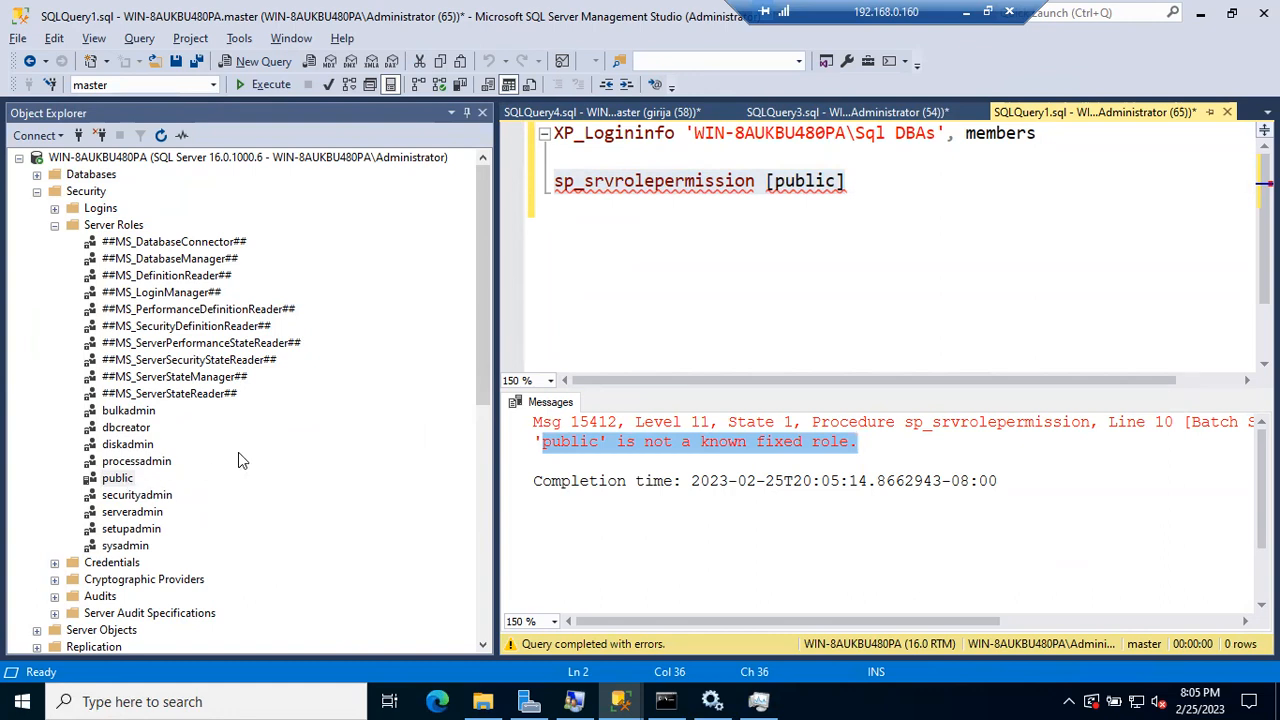
{"action": "left_click", "coordinate": [800, 238]}
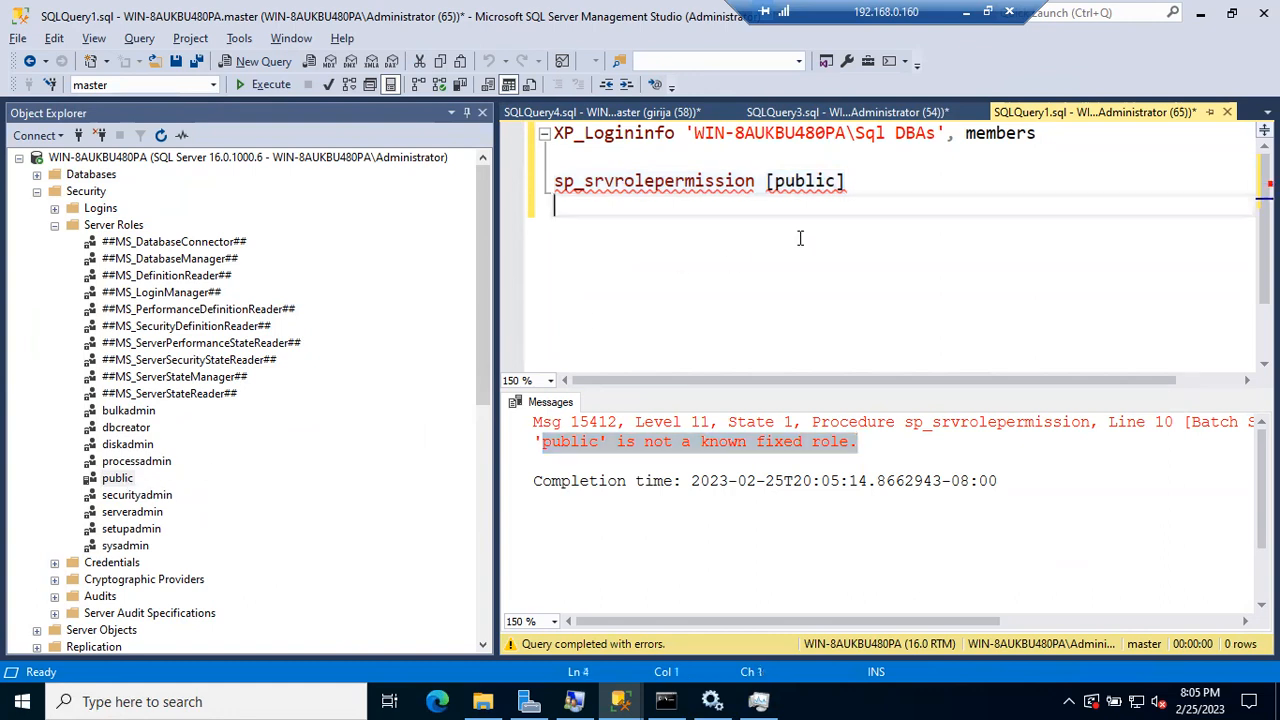
{"action": "double_click", "coordinate": [790, 183]}
{"action": "key", "text": "BackSpace"}
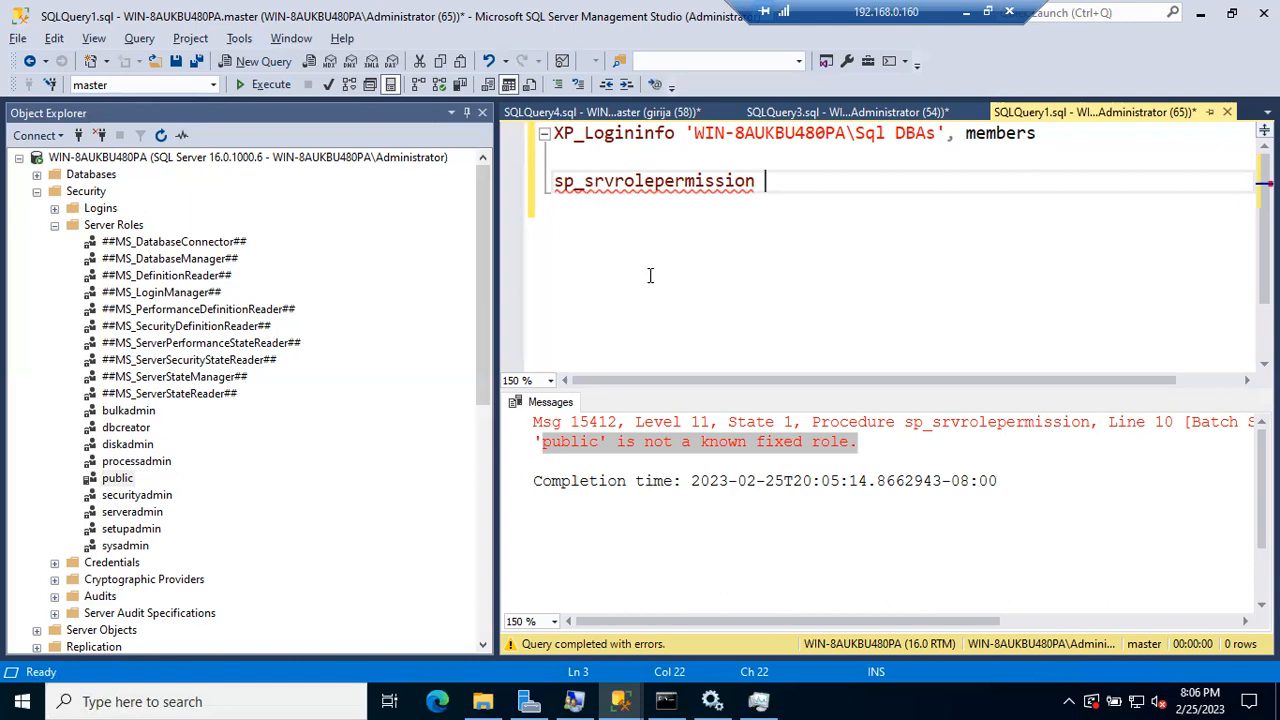
Step: Drag securityadmin from Server Roles so the query reads sp_srvrolepermission [securityadmin], and select that line
{"action": "left_click_drag", "start_coordinate": [143, 500], "coordinate": [780, 184]}
{"action": "left_click", "coordinate": [932, 180]}
{"action": "left_click_drag", "start_coordinate": [929, 180], "coordinate": [516, 200]}
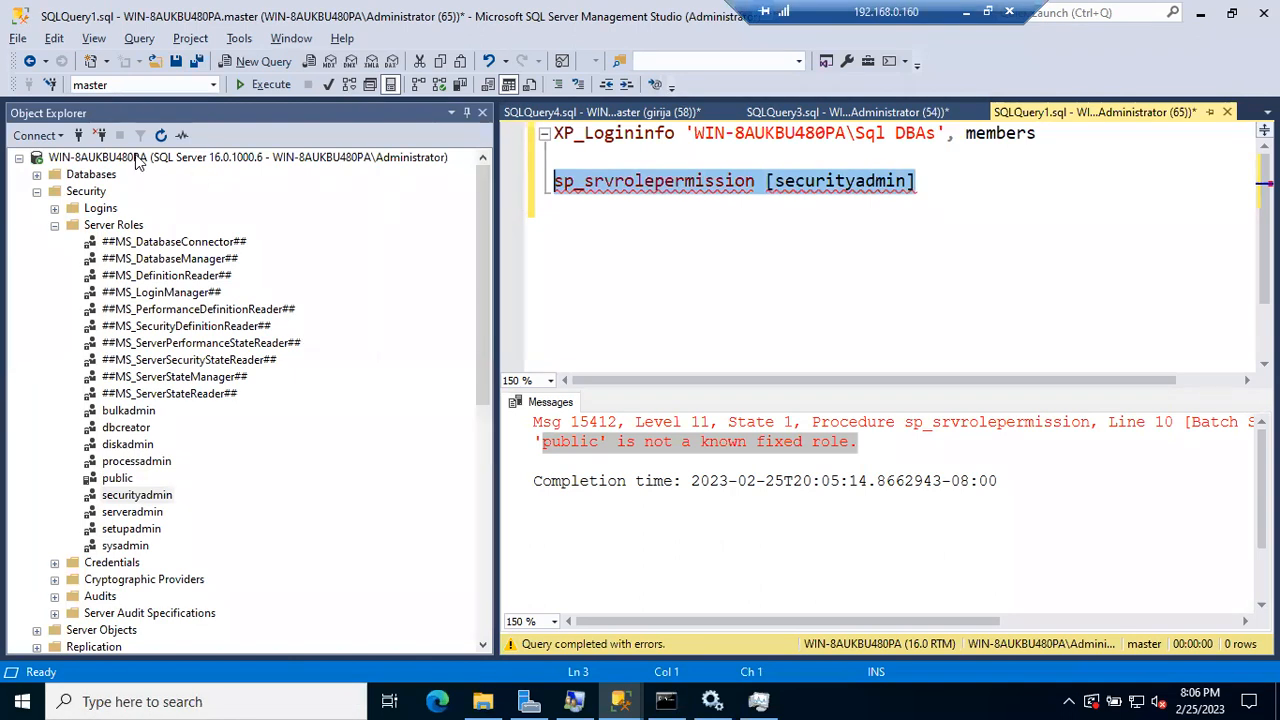
{"action": "left_click", "coordinate": [92, 191]}
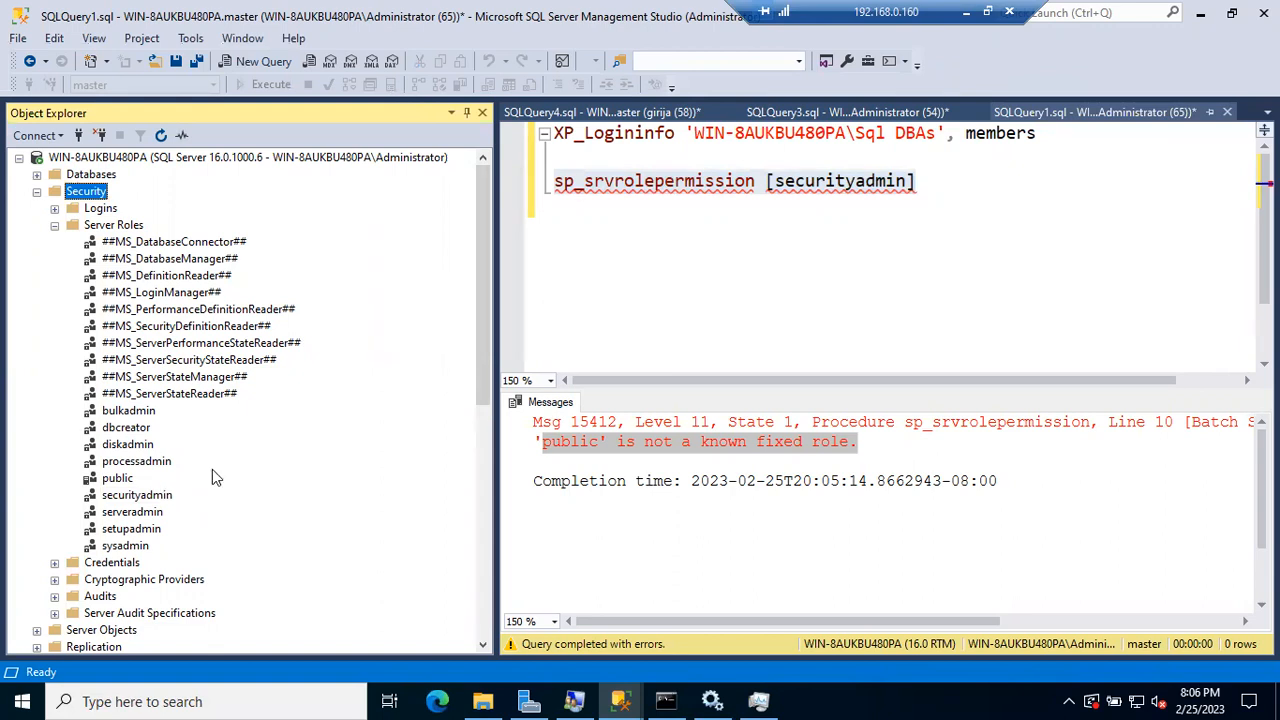
{"action": "left_click", "coordinate": [583, 278]}
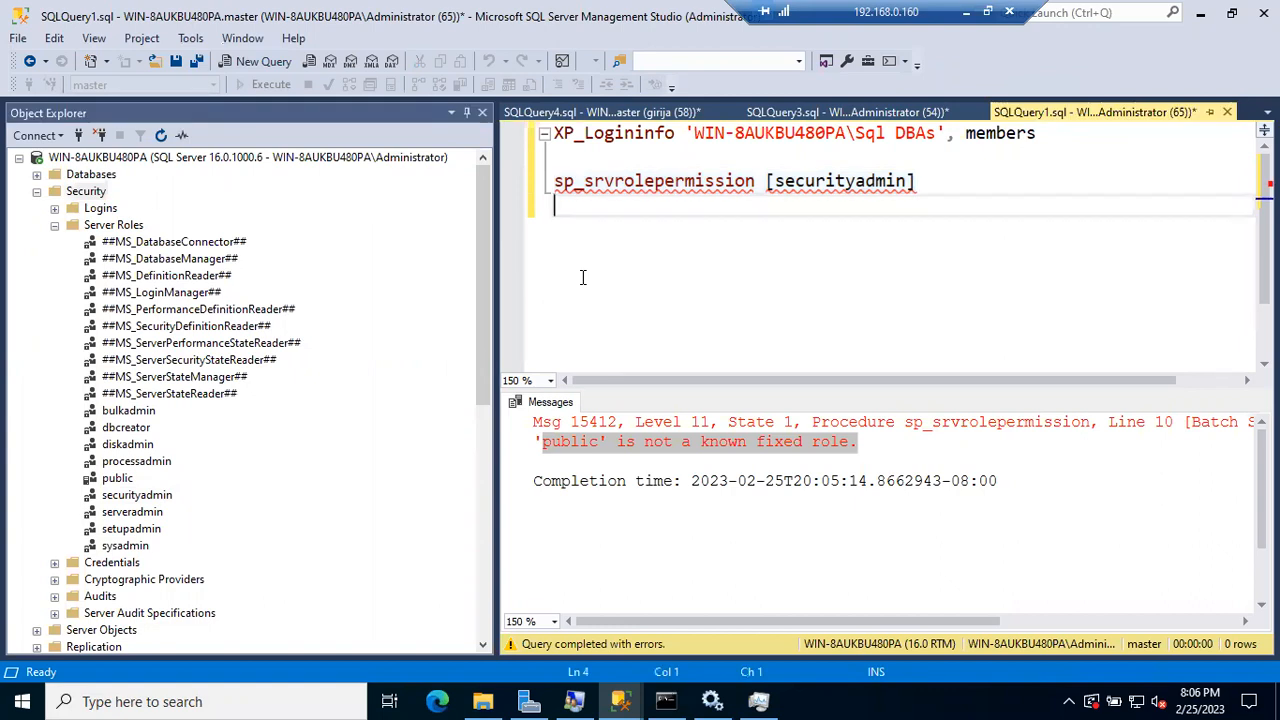
{"action": "left_click", "coordinate": [538, 190]}
Step: Execute sp_srvrolepermission [securityadmin] and browse its 16 permission rows, such as Add member to securityadmin
{"action": "key", "text": "F5"}
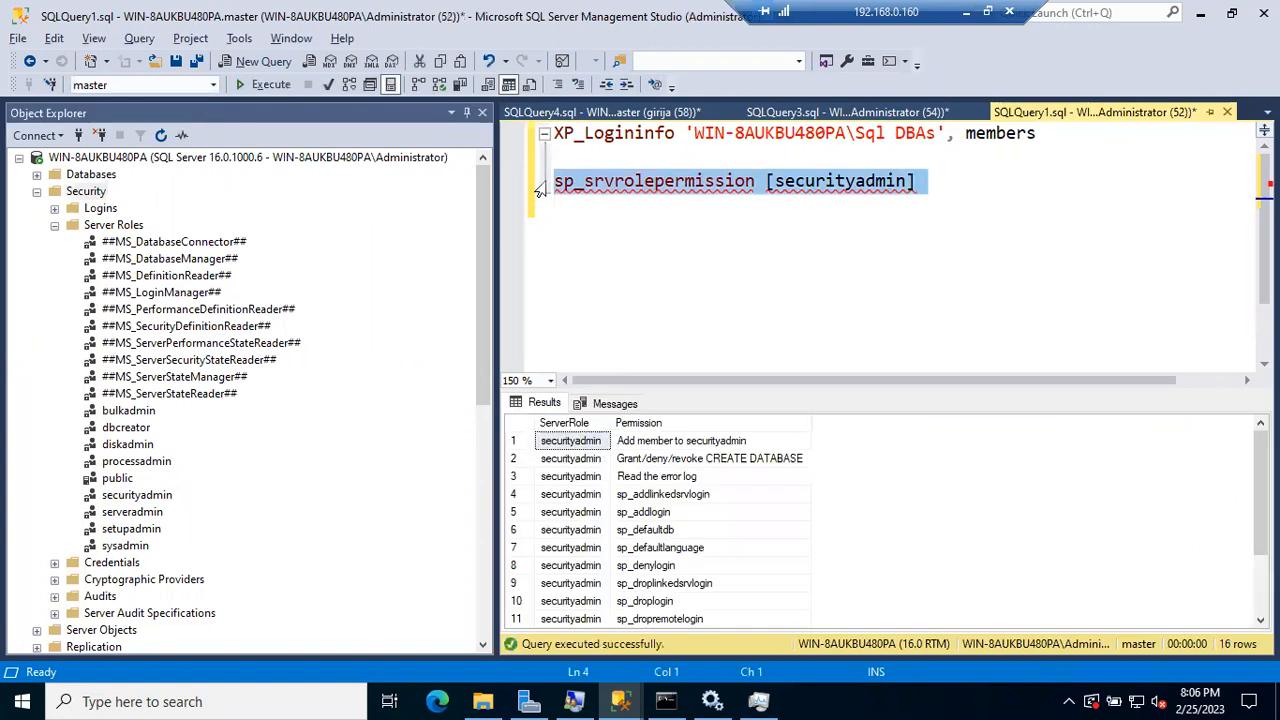
{"action": "left_click", "coordinate": [744, 439]}
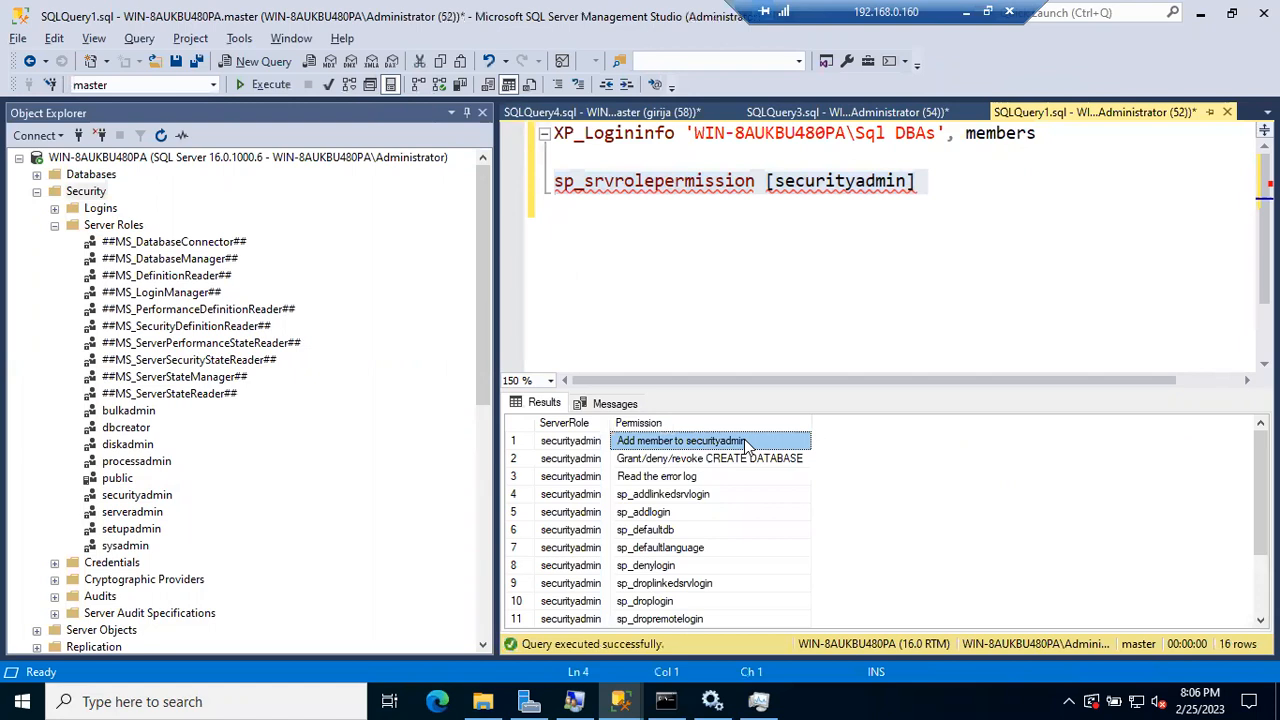
{"action": "left_click", "coordinate": [716, 460]}
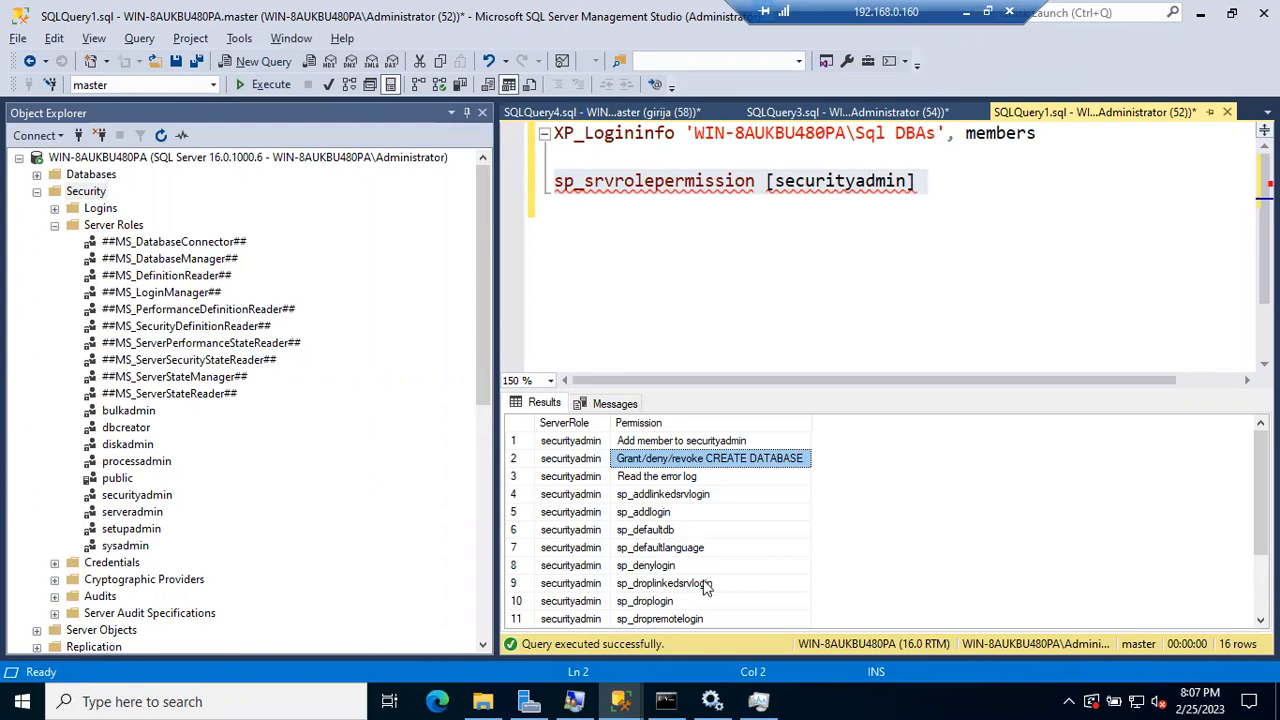
{"action": "scroll", "coordinate": [705, 587], "scroll_direction": "down", "scroll_amount": 2}
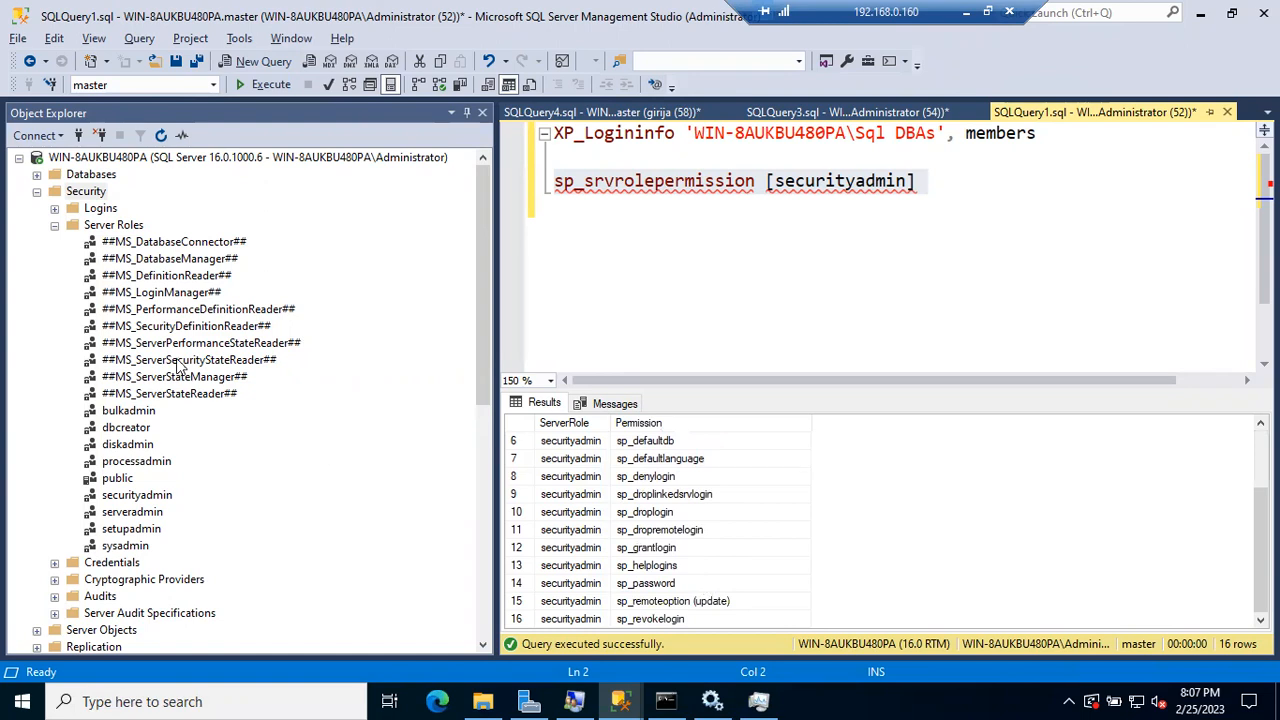
Step: Collapse Server Roles, expand Logins, and select the last login, cancelling an accidental rename
{"action": "left_click", "coordinate": [54, 226]}
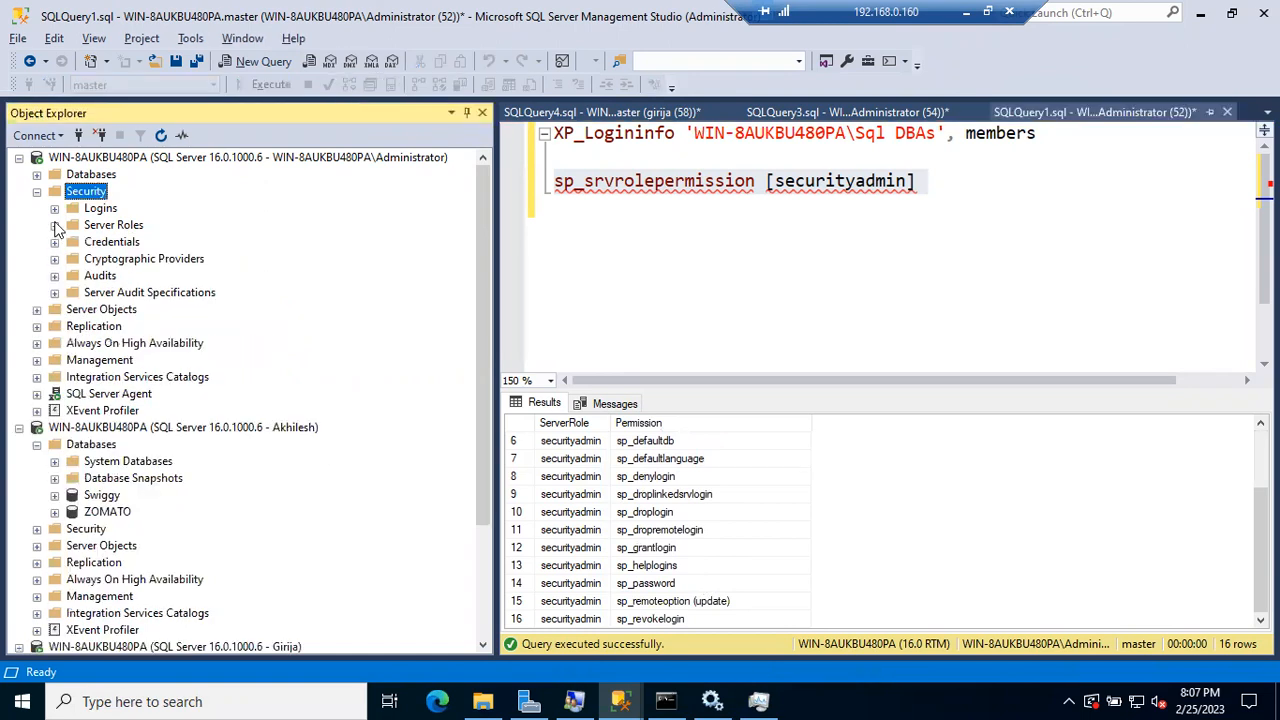
{"action": "left_click", "coordinate": [54, 208]}
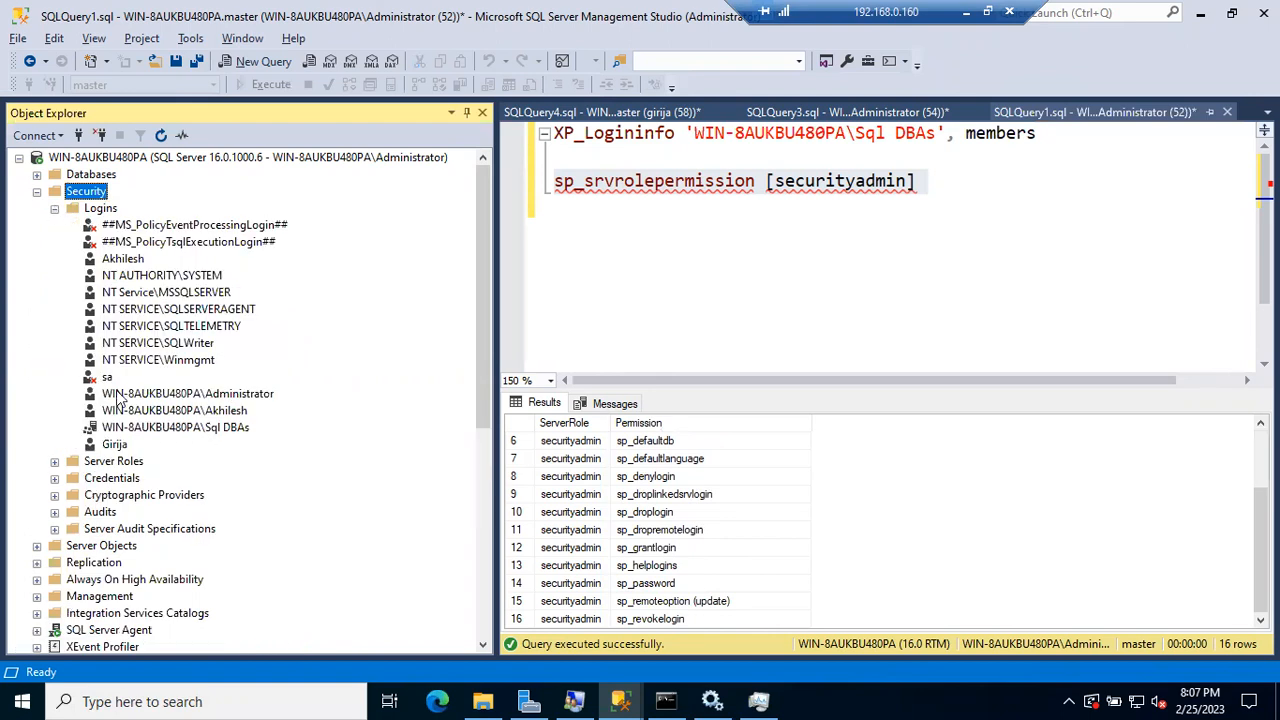
{"action": "left_click", "coordinate": [118, 445]}
{"action": "left_click", "coordinate": [118, 445]}
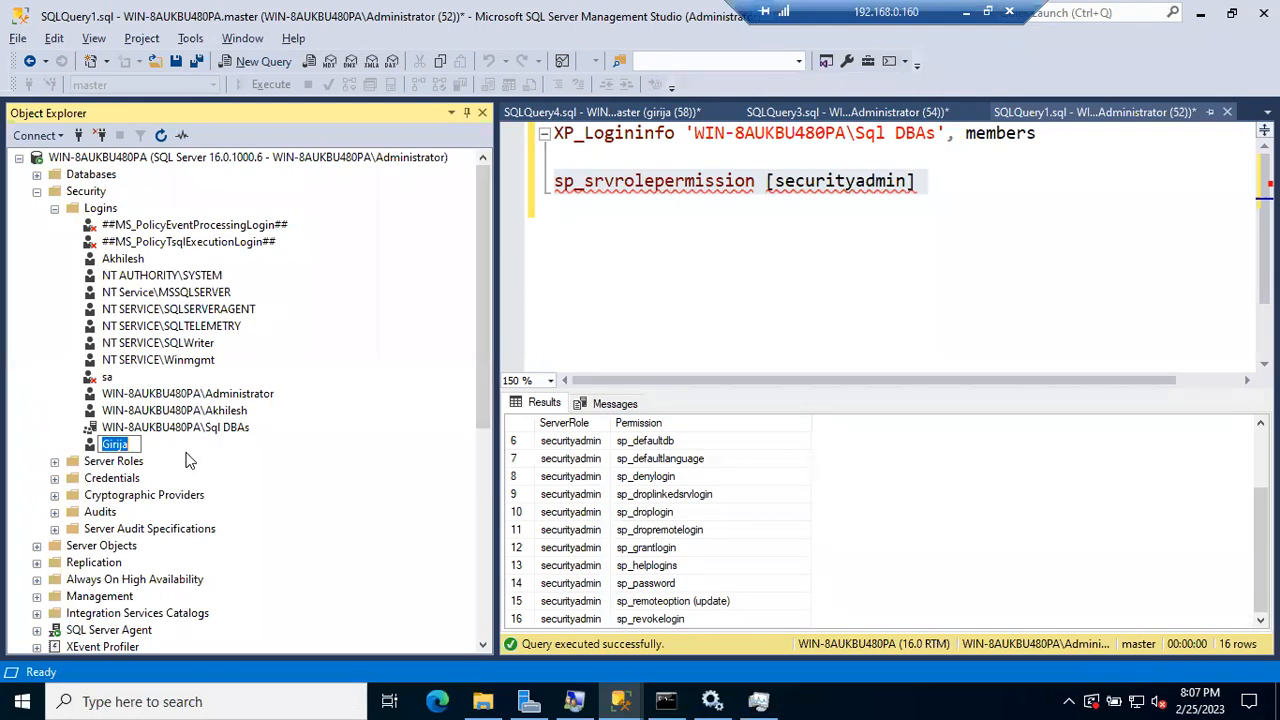
{"action": "key", "text": "Escape"}
Step: Inspect the last login's password fields in Login Properties and cancel without changes
{"action": "double_click", "coordinate": [115, 446]}
{"action": "left_click_drag", "start_coordinate": [754, 180], "coordinate": [544, 204]}
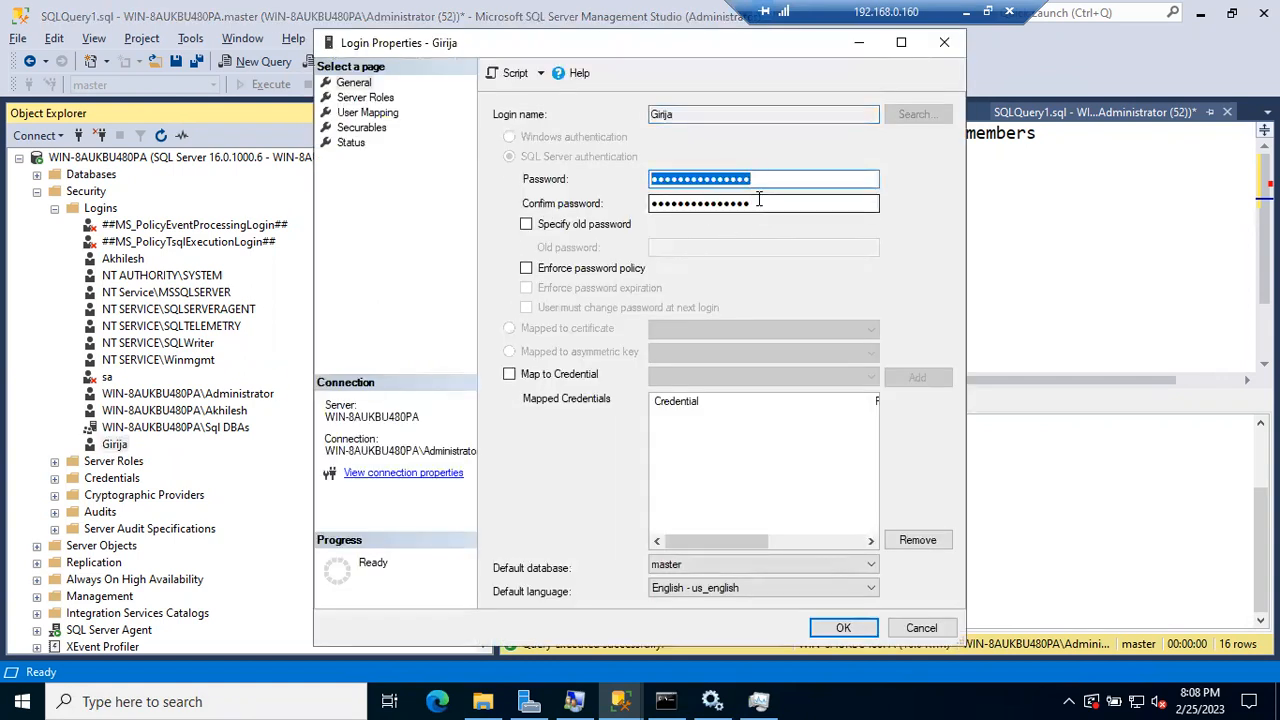
{"action": "left_click_drag", "start_coordinate": [757, 203], "coordinate": [528, 206]}
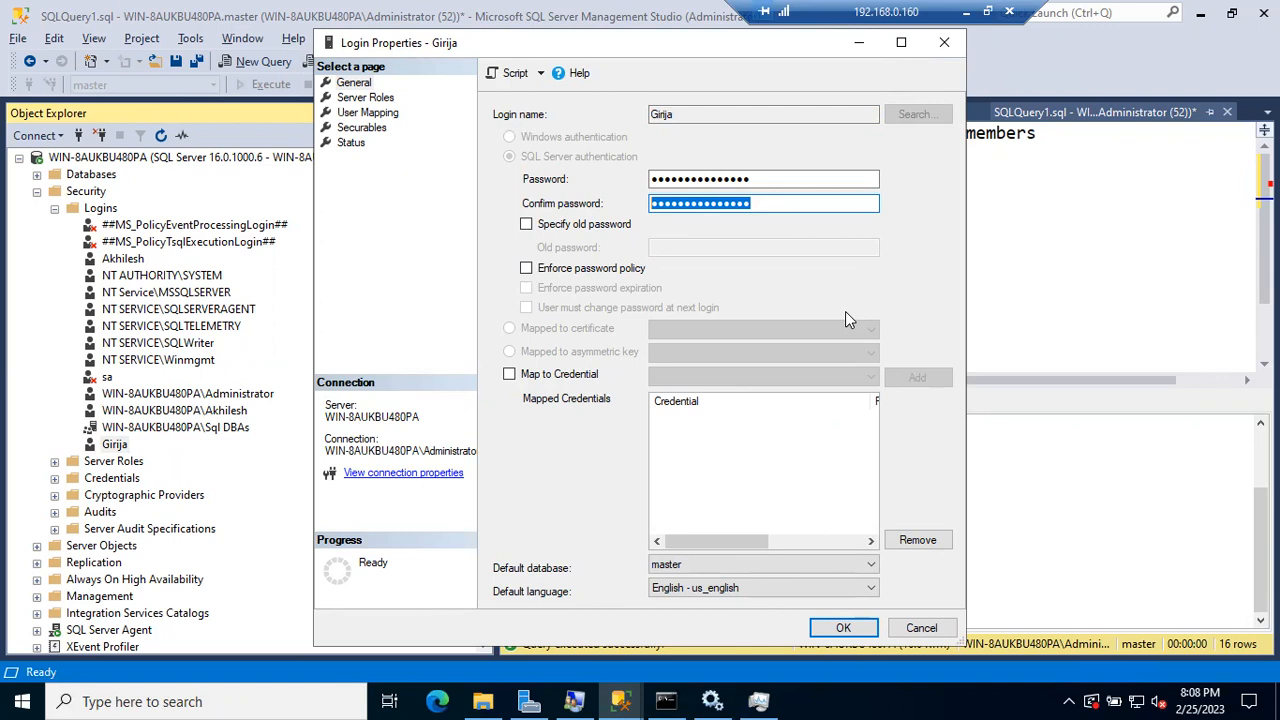
{"action": "left_click", "coordinate": [921, 627]}
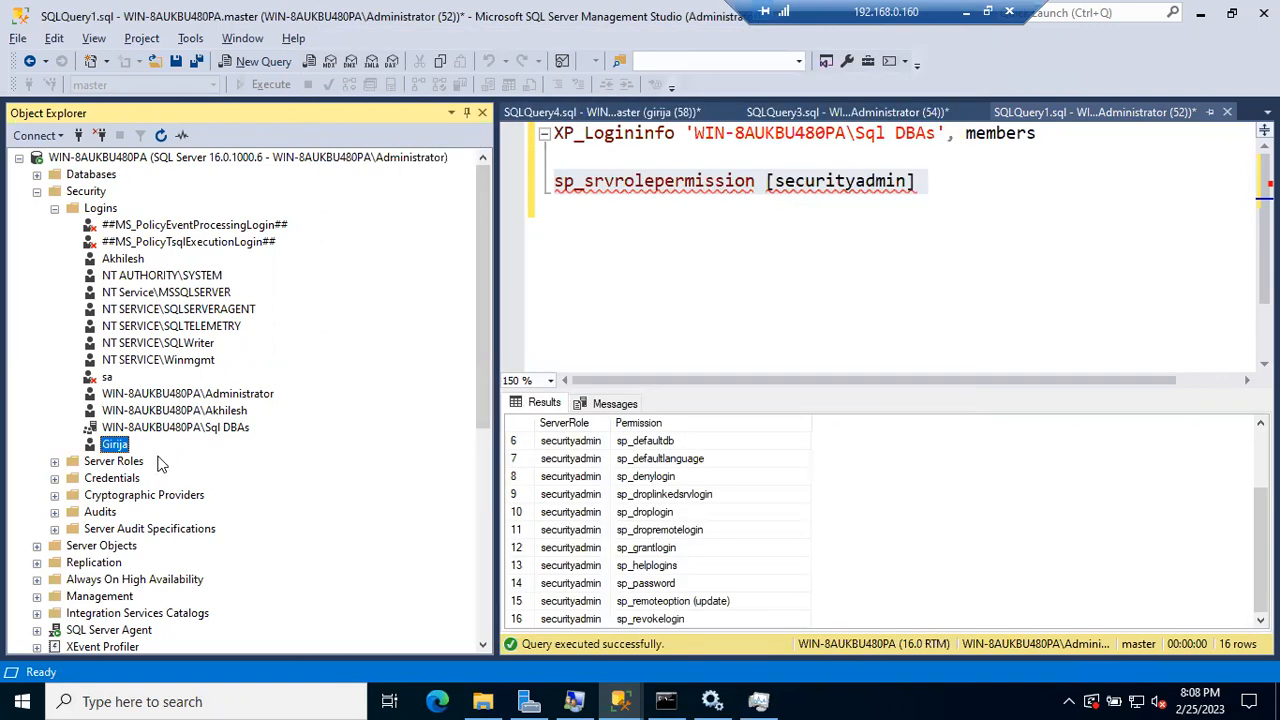
Step: Edit the last login's name in place, add a trailing letter, and confirm the rename
{"action": "right_click", "coordinate": [118, 448]}
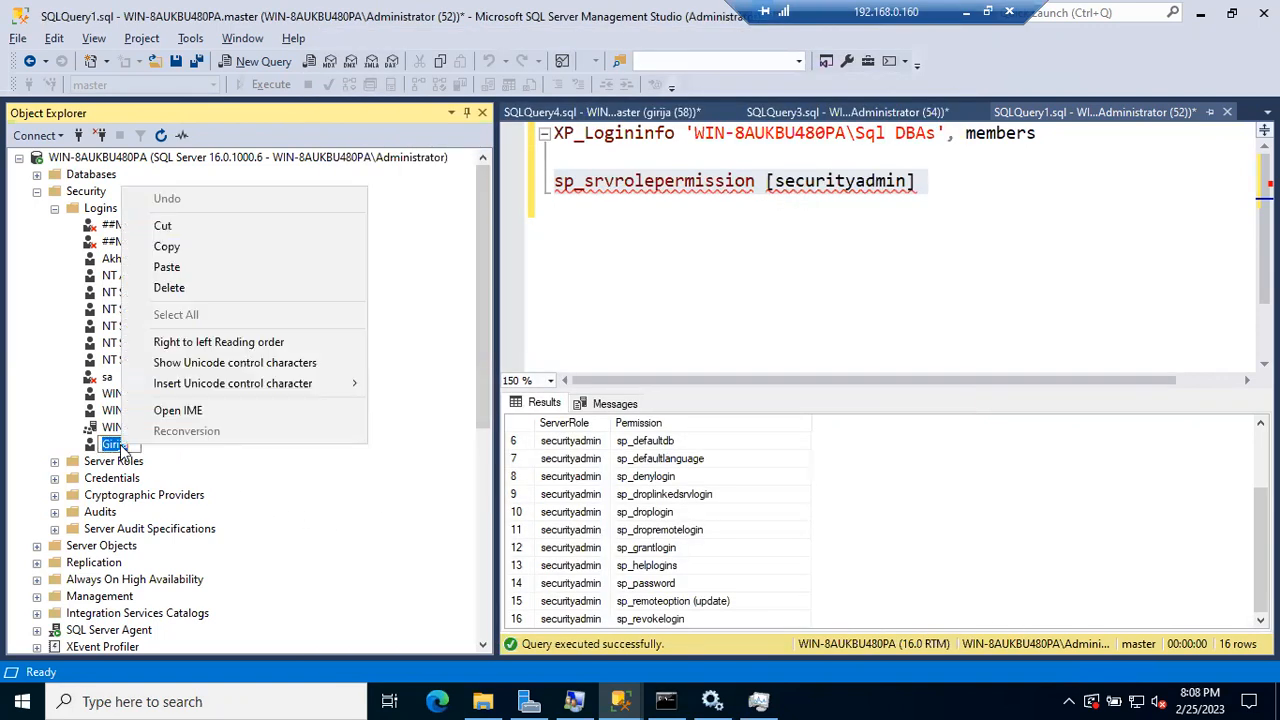
{"action": "key", "text": "Escape"}
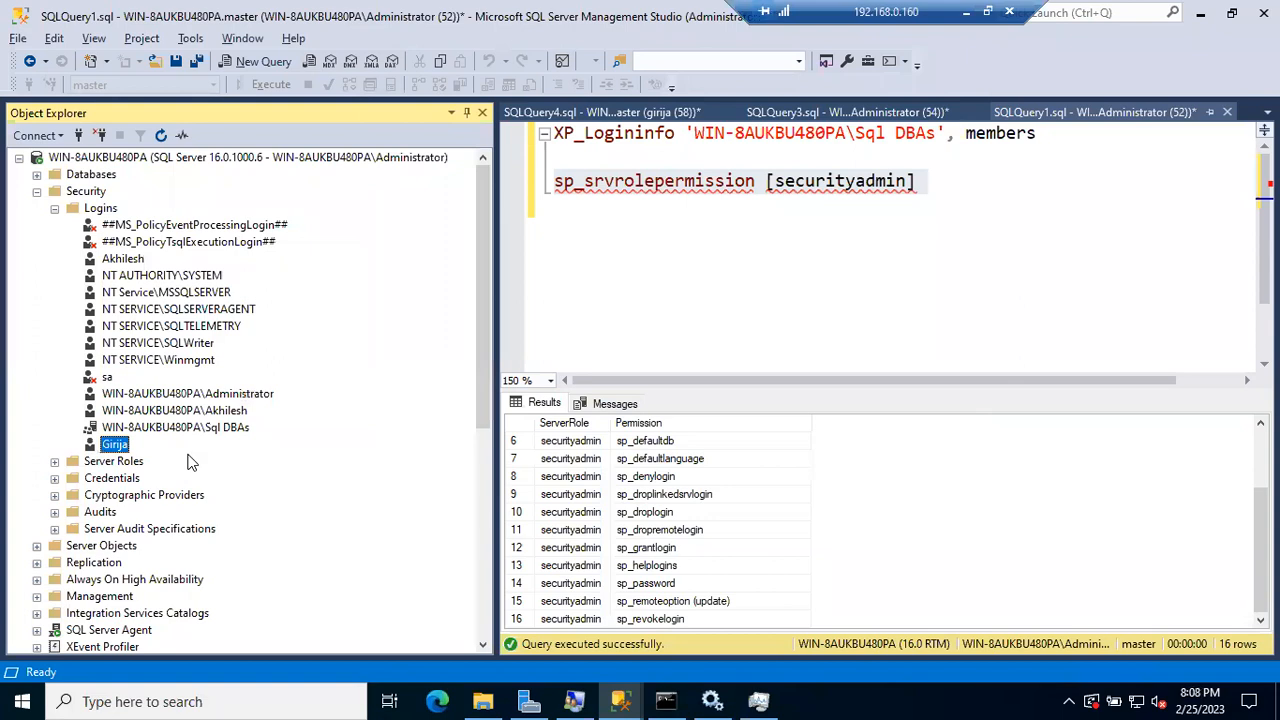
{"action": "left_click", "coordinate": [137, 443]}
{"action": "key", "text": "Return"}
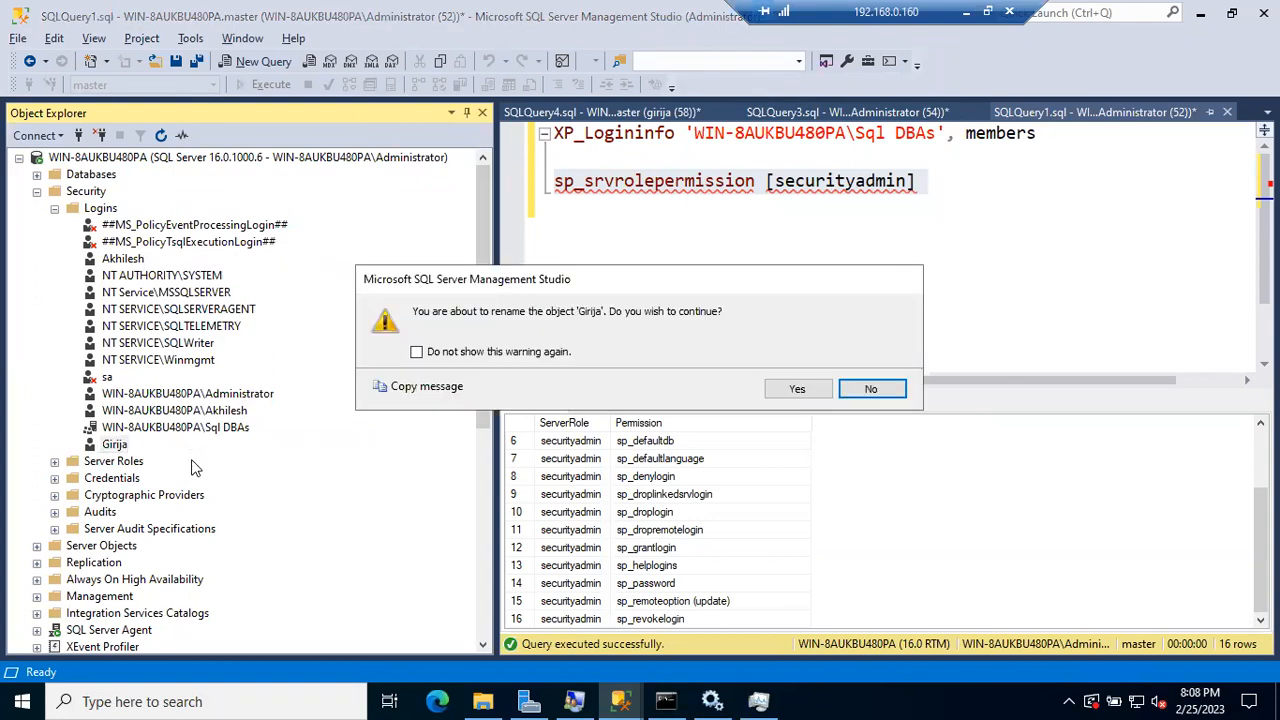
{"action": "left_click", "coordinate": [804, 388]}
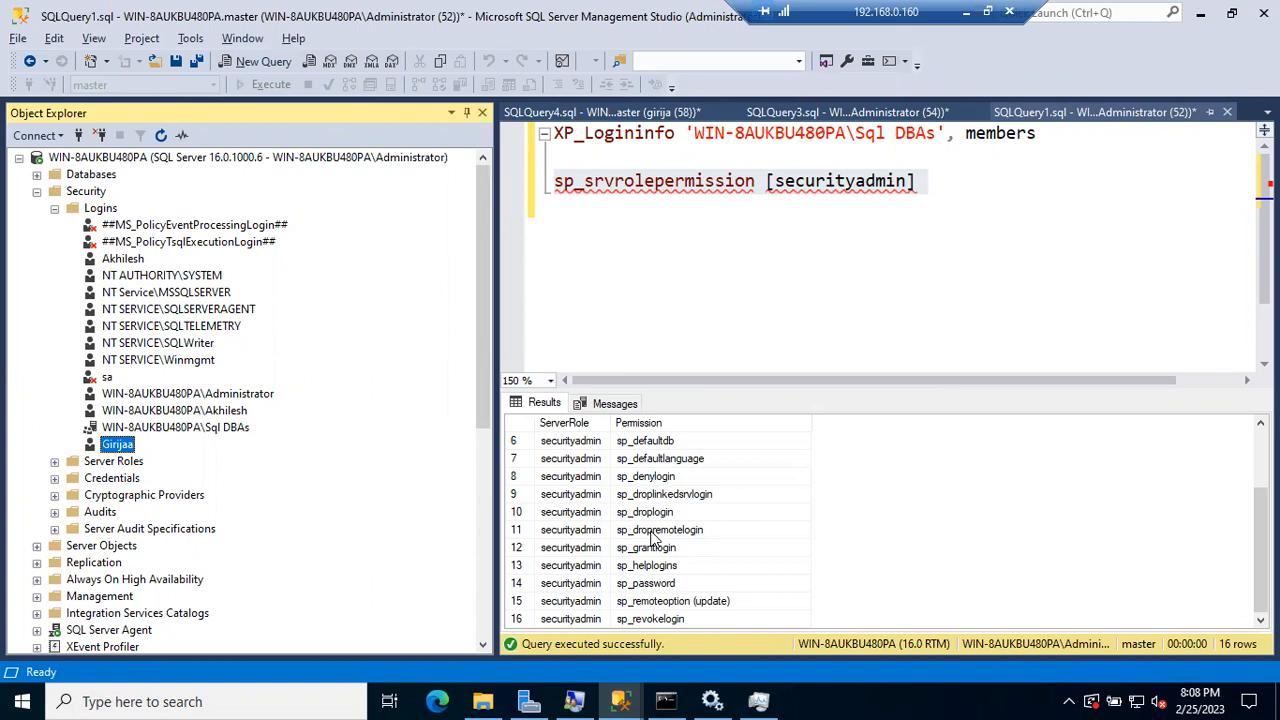
{"action": "left_click", "coordinate": [37, 191]}
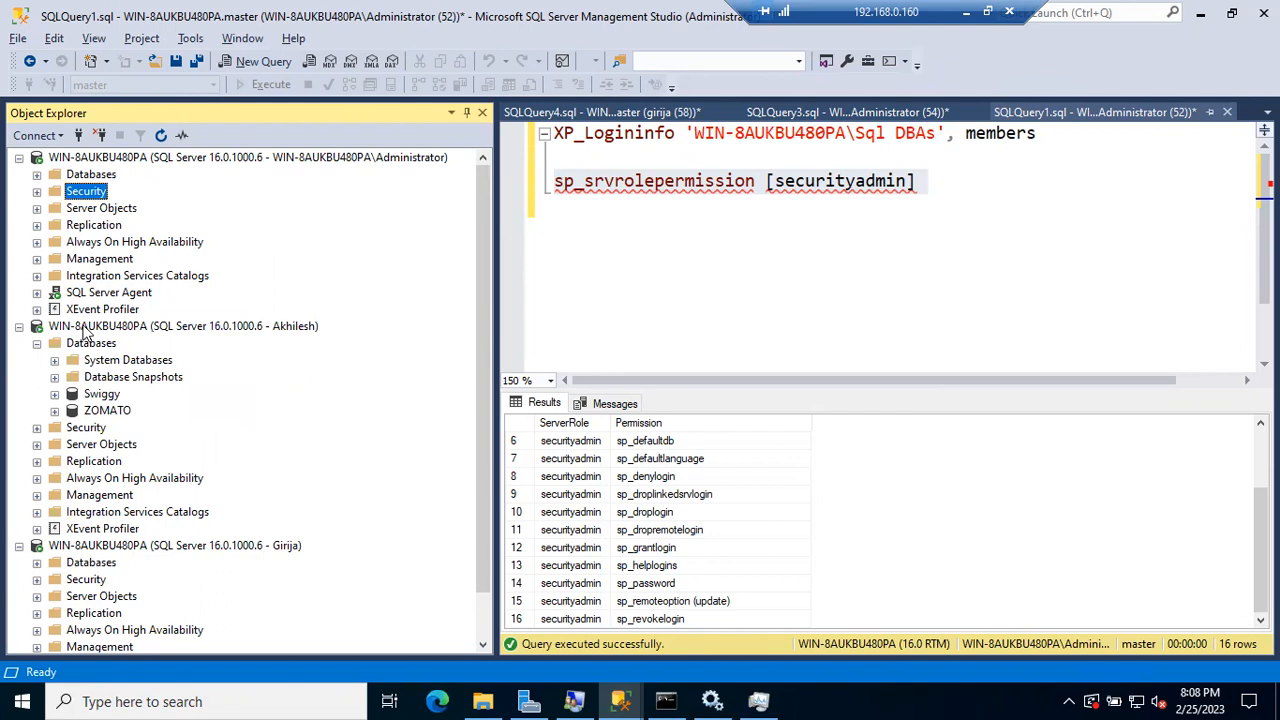
Step: Refresh the non-admin connection and expand its Security > Logins, showing only its own login and sa
{"action": "left_click", "coordinate": [86, 330]}
{"action": "left_click", "coordinate": [161, 137]}
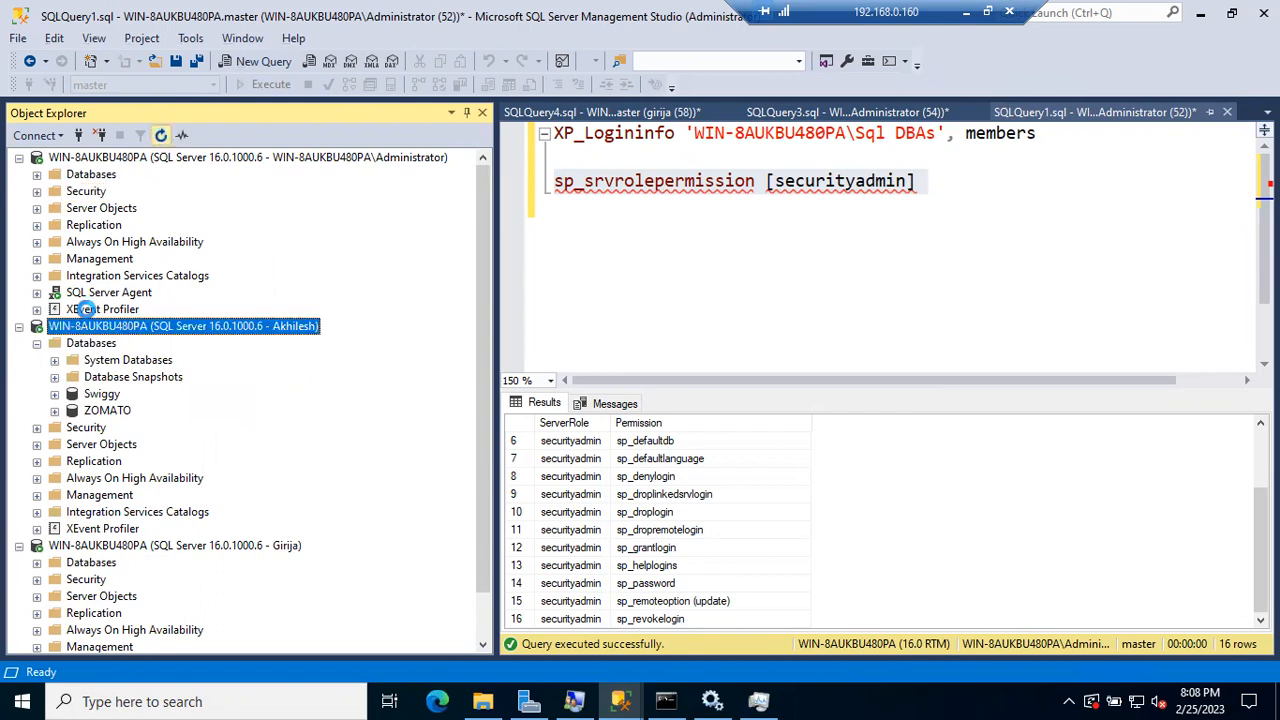
{"action": "left_click", "coordinate": [38, 360]}
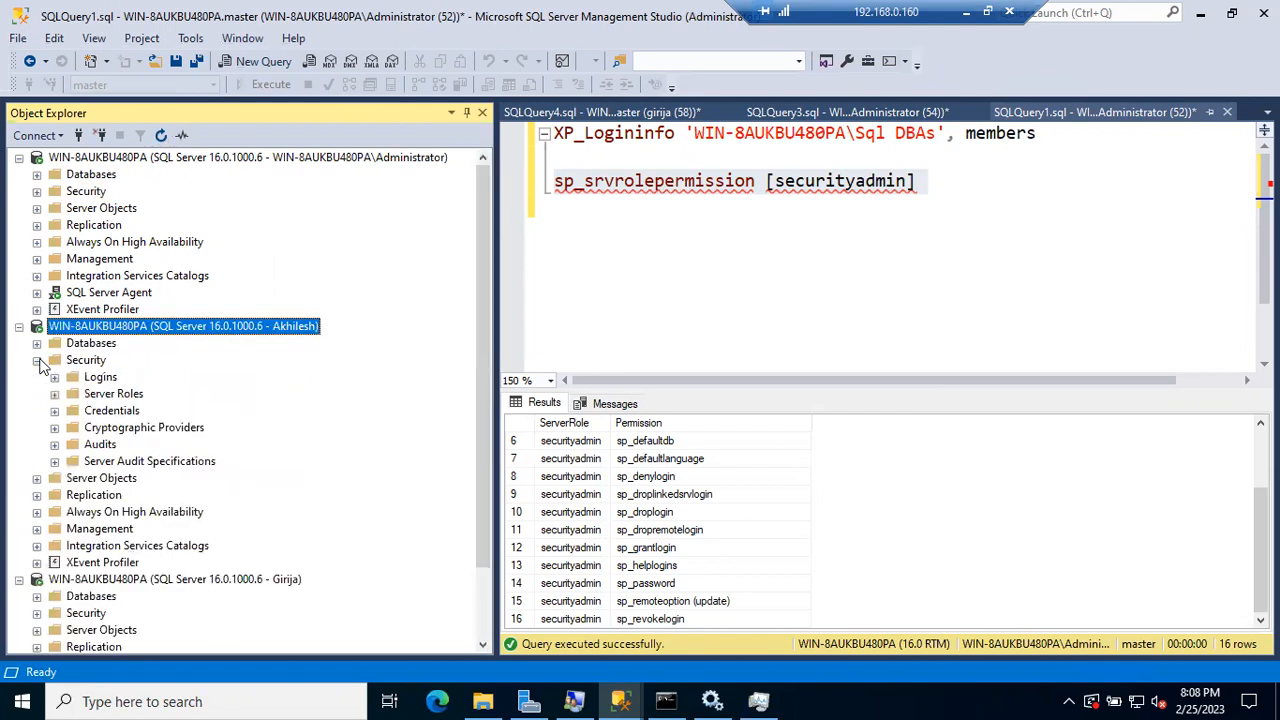
{"action": "left_click", "coordinate": [55, 377]}
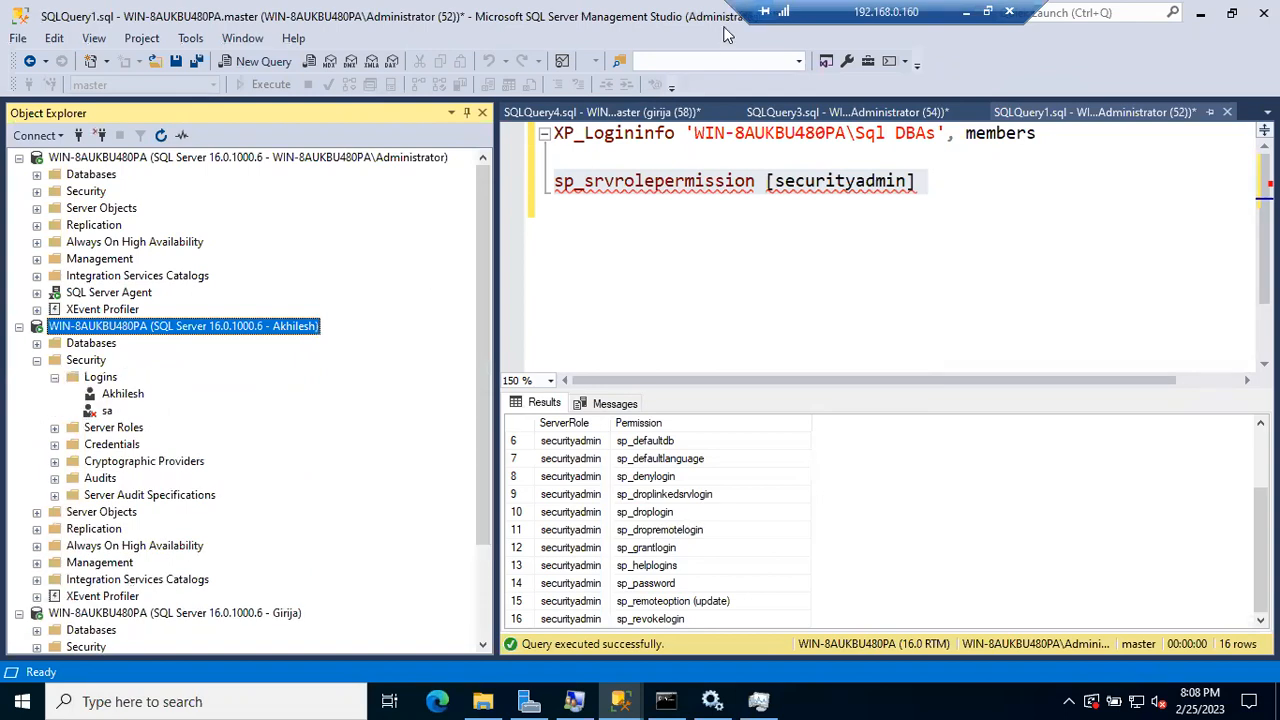
Step: Briefly switch to the local desktop, then return to the Remote Desktop session
{"action": "left_click", "coordinate": [966, 11]}
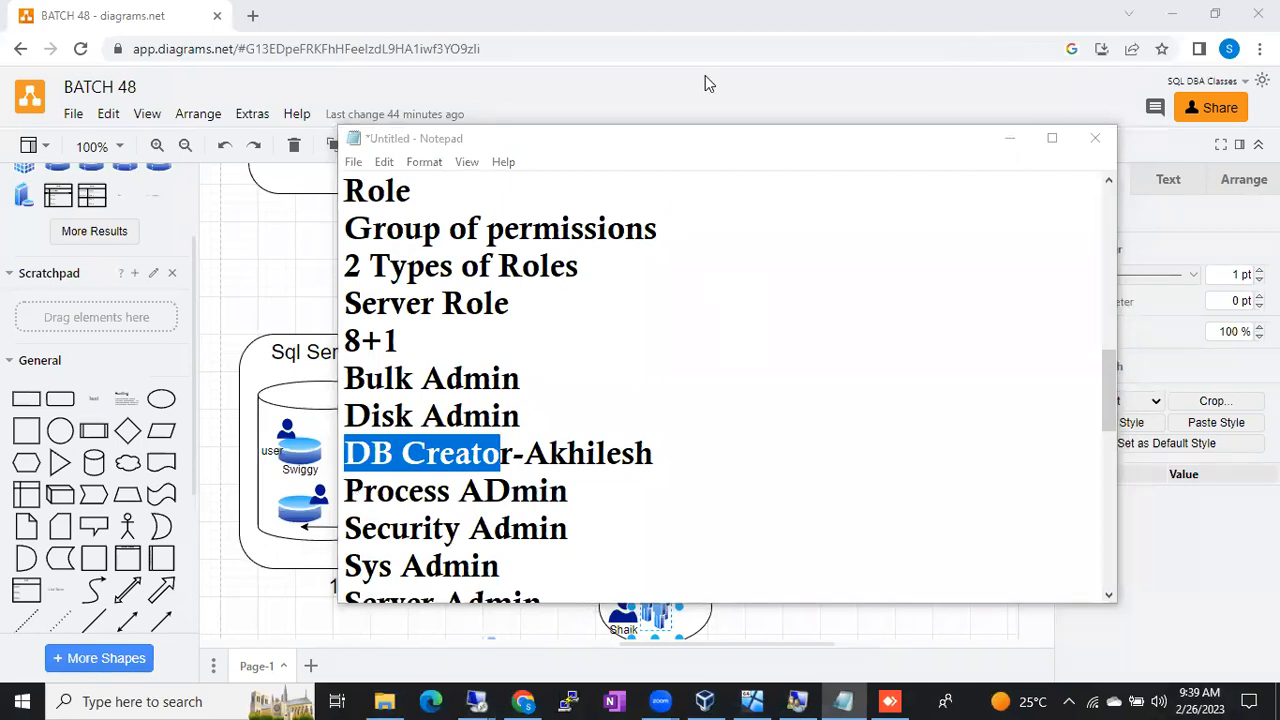
{"action": "mouse_move", "coordinate": [476, 701]}
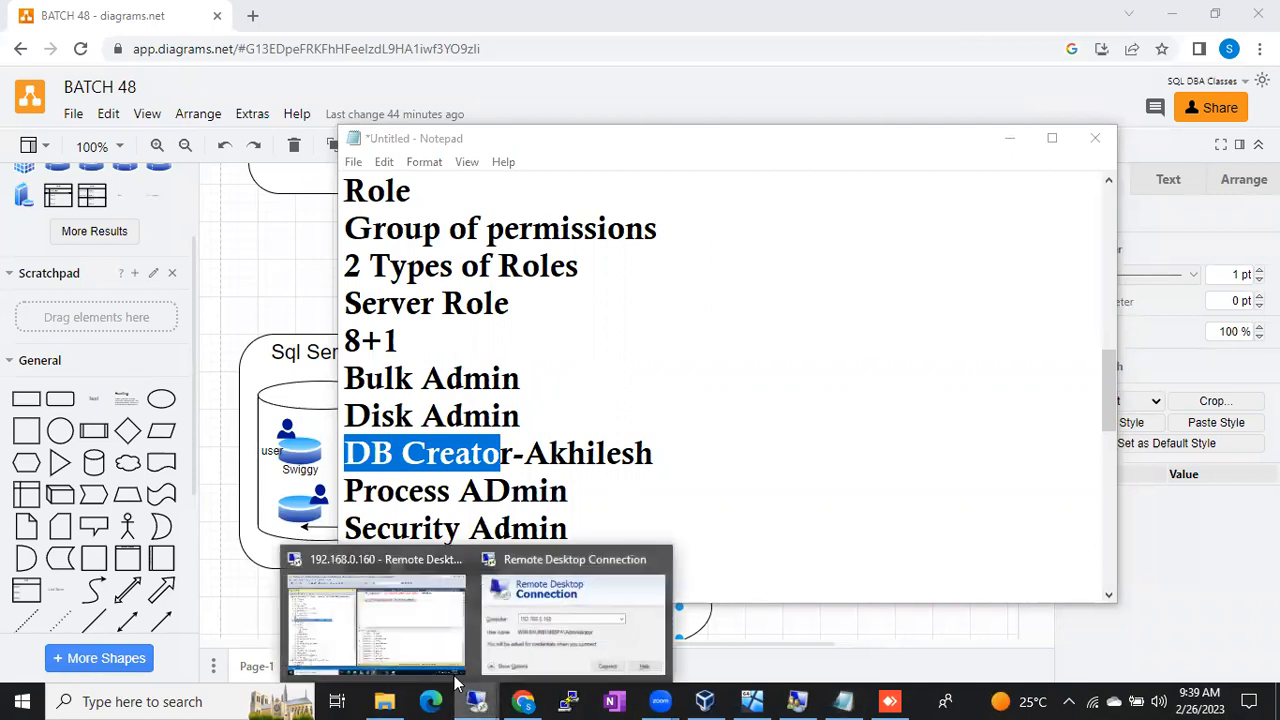
{"action": "left_click", "coordinate": [383, 628]}
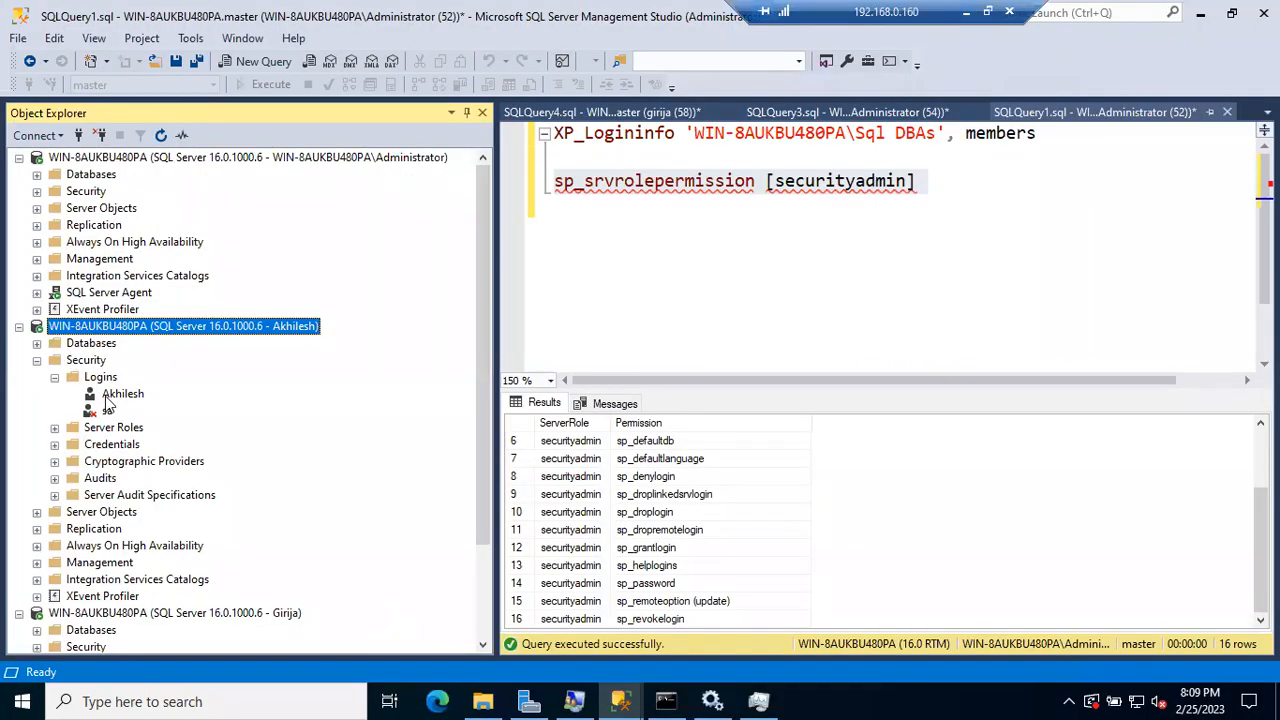
Step: From the non-admin connection, fill in a new SQL Server authentication login with a password and no policy enforcement
{"action": "left_click", "coordinate": [39, 191]}
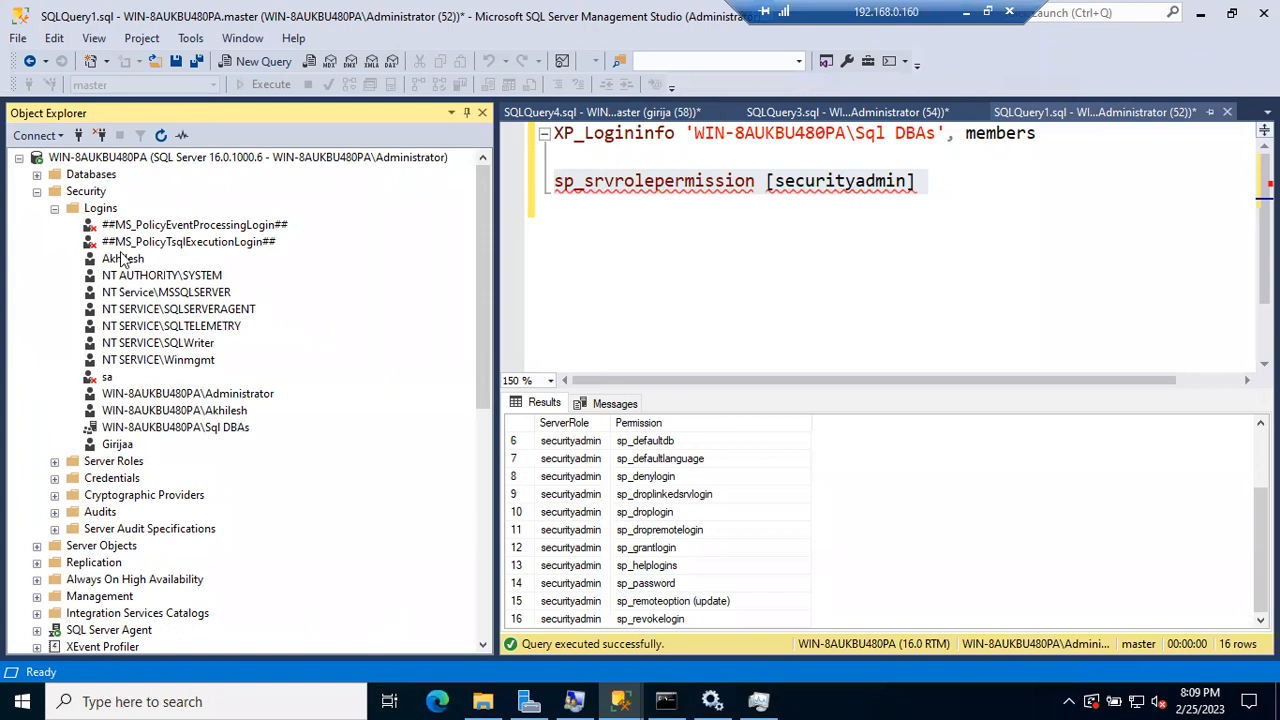
{"action": "left_click", "coordinate": [54, 208]}
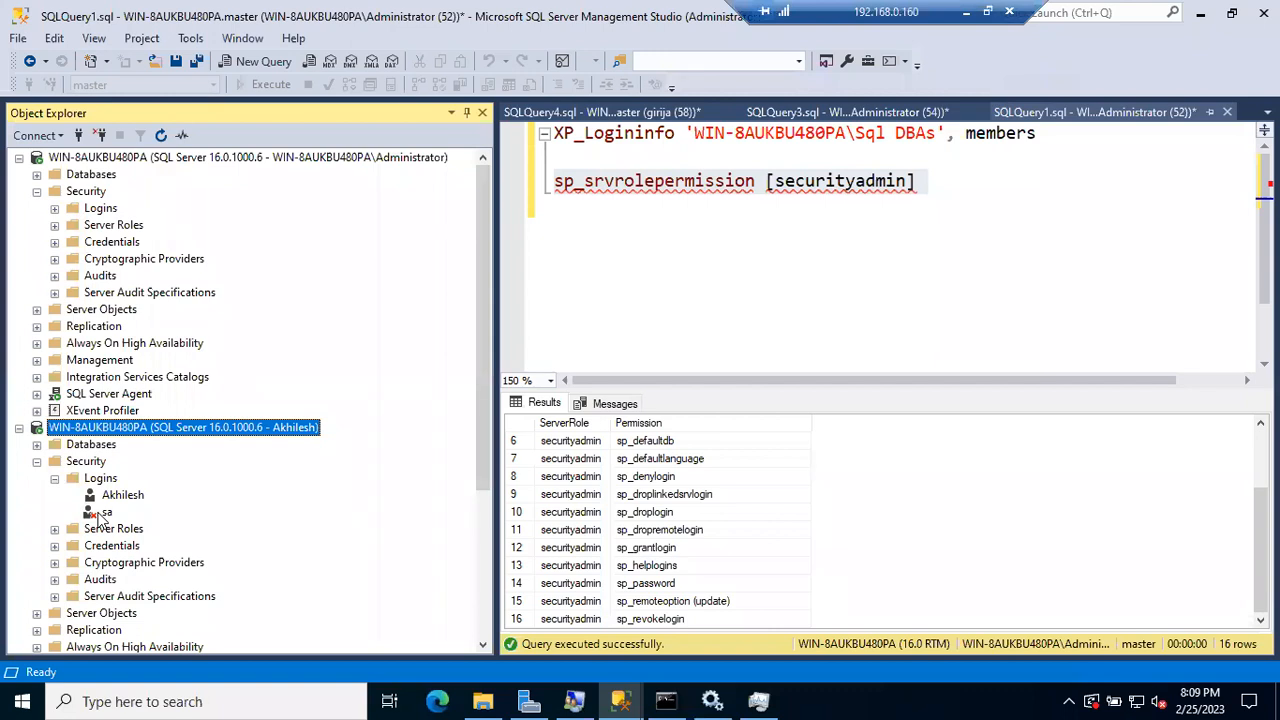
{"action": "right_click", "coordinate": [106, 479]}
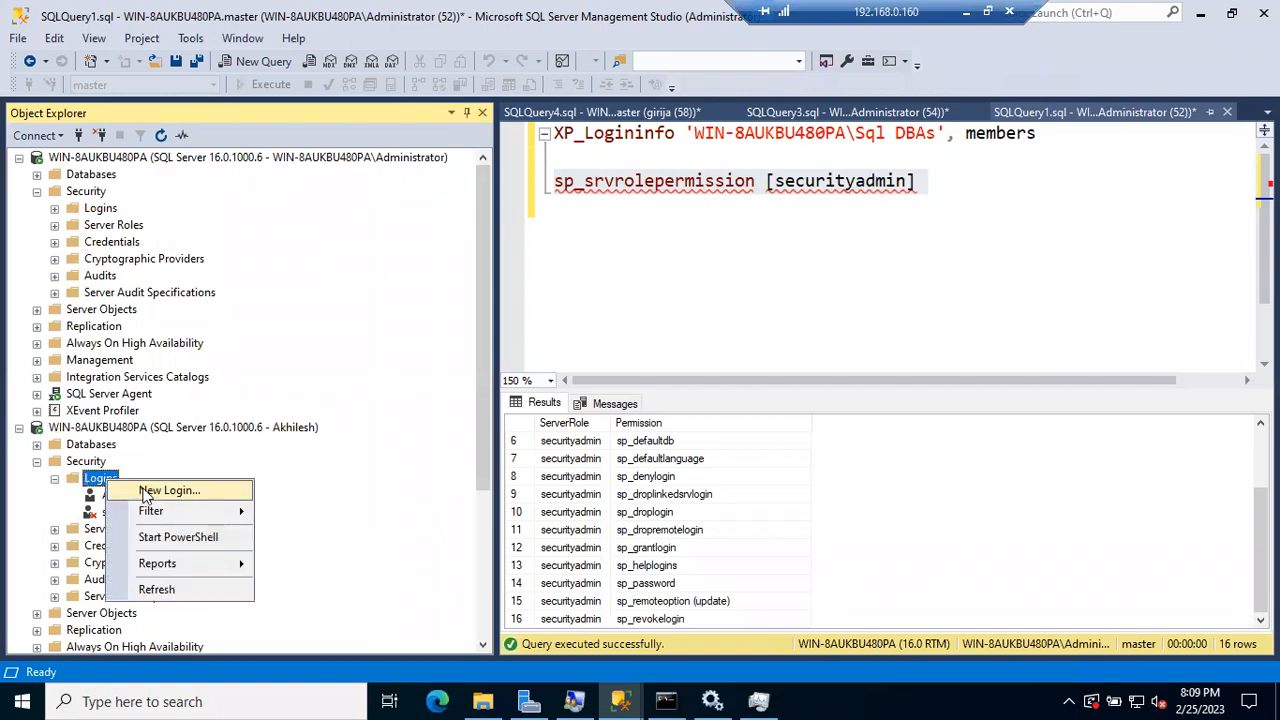
{"action": "left_click", "coordinate": [147, 492]}
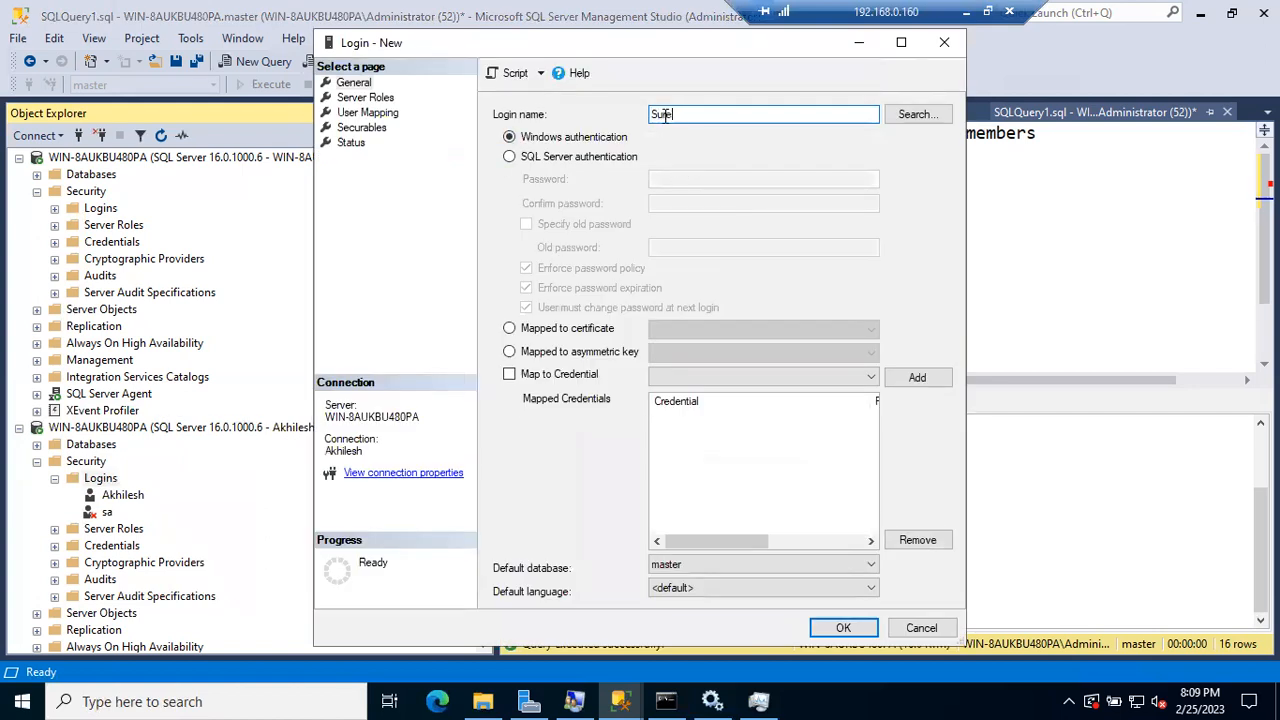
{"action": "left_click", "coordinate": [574, 157]}
{"action": "left_click", "coordinate": [665, 179]}
{"action": "type", "text": "123"}
{"action": "key", "text": "Tab"}
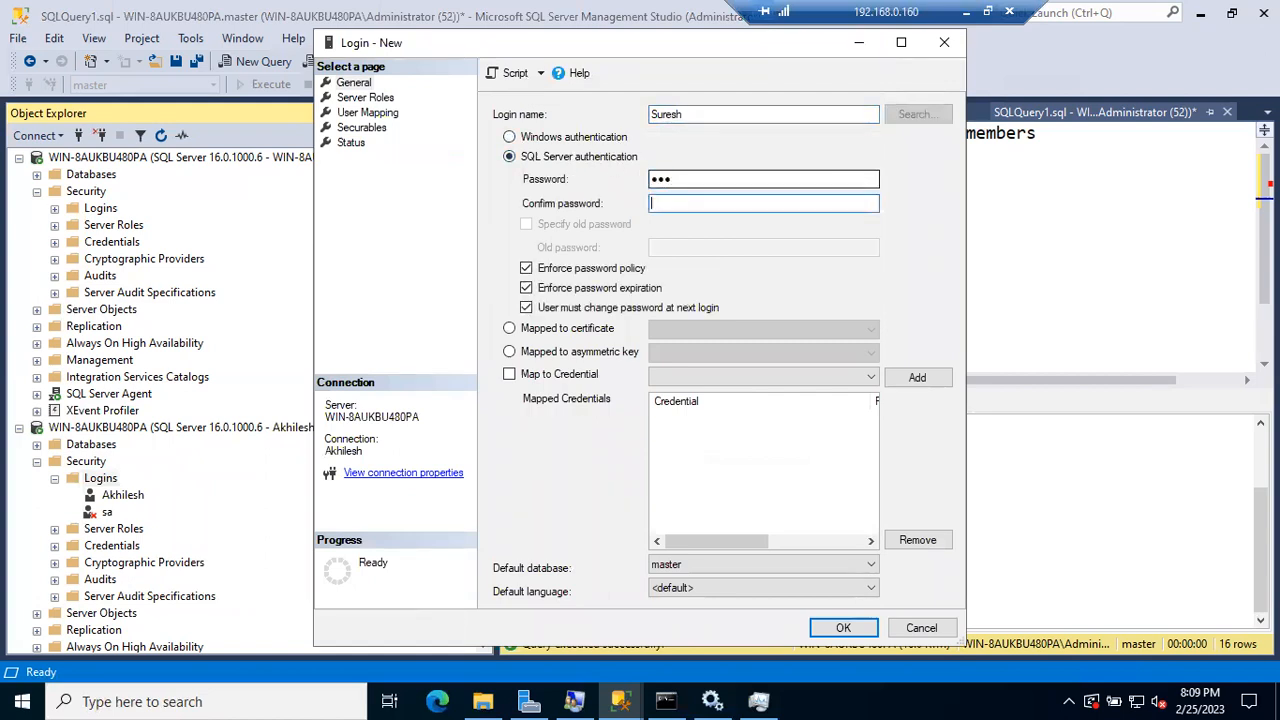
{"action": "left_click", "coordinate": [527, 268]}
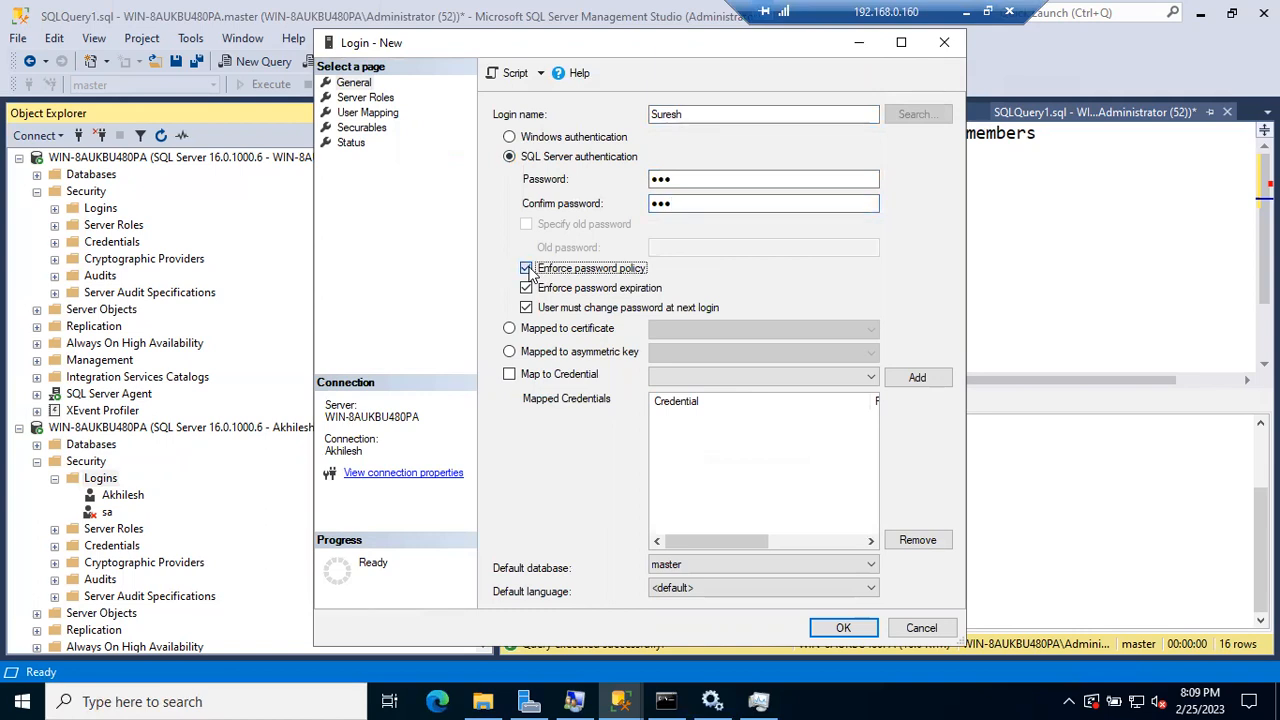
Step: Submit the login, dismiss the Error 15247 no-permission message, and cancel the dialog
{"action": "left_click", "coordinate": [840, 630]}
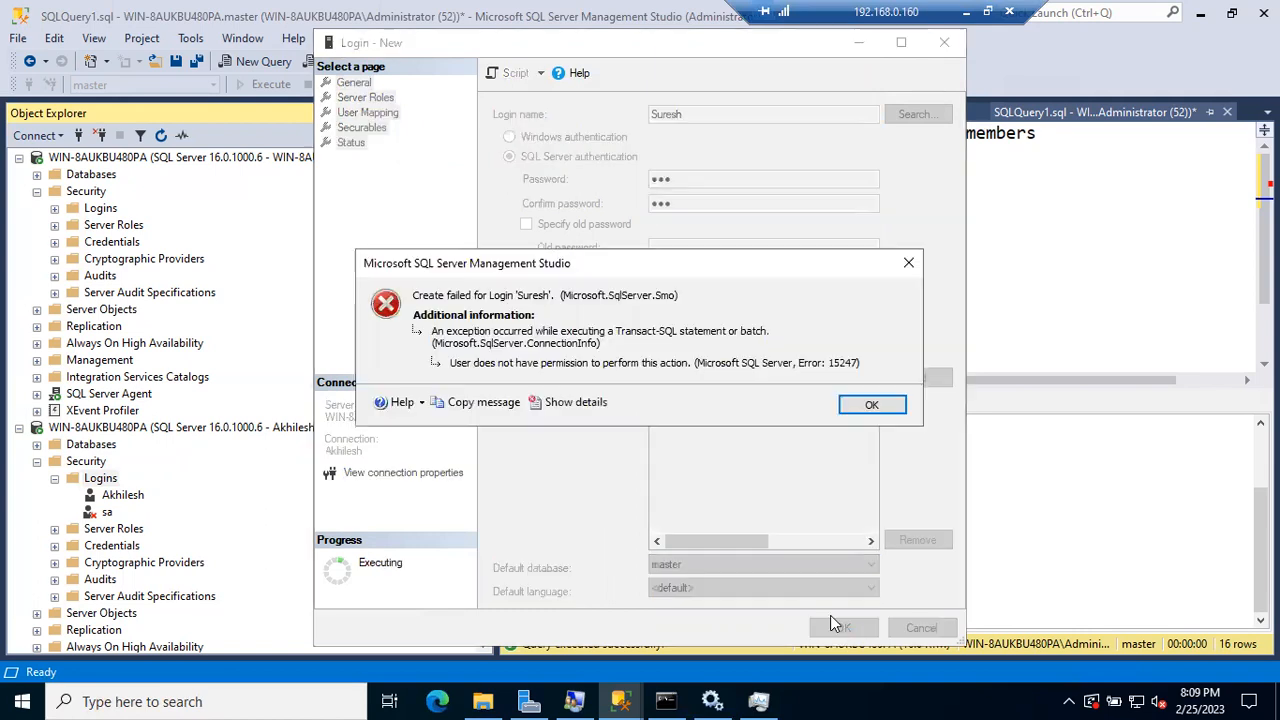
{"action": "left_click", "coordinate": [862, 406]}
{"action": "left_click", "coordinate": [921, 627]}
{"action": "left_click", "coordinate": [38, 463]}
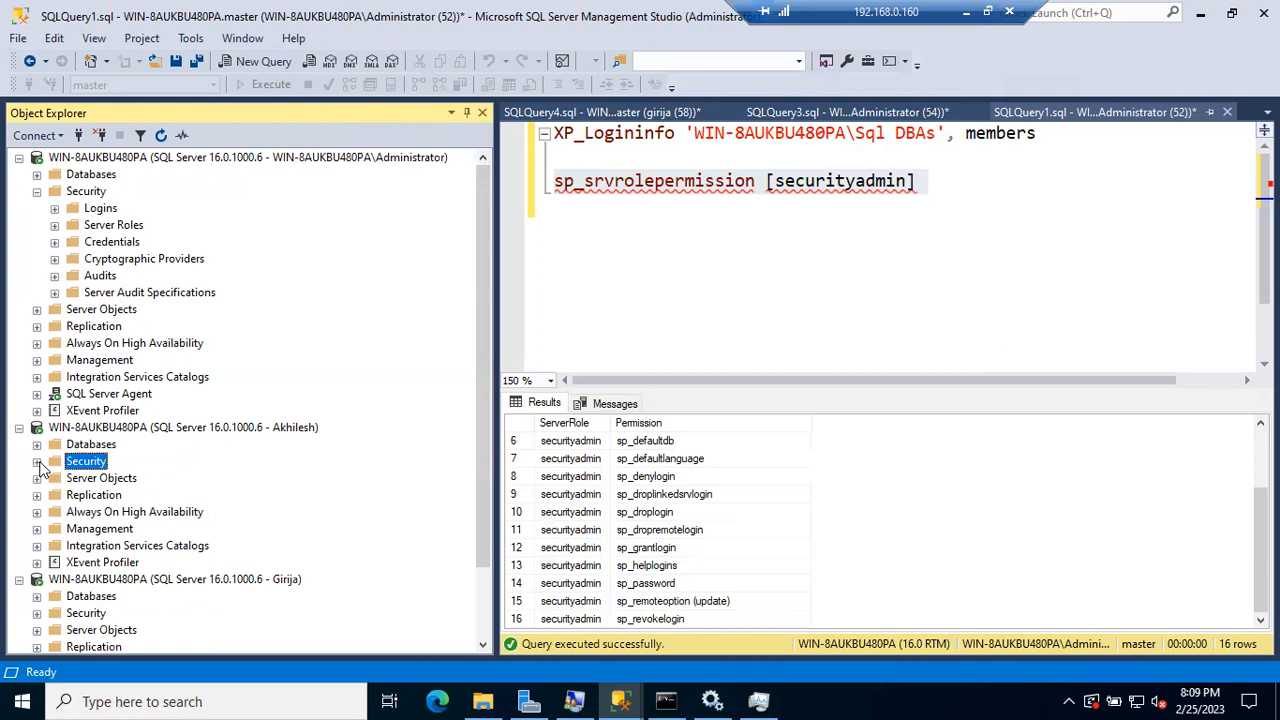
Step: Expand the third connection's Security > Logins, which lists only its own login and sa
{"action": "left_click", "coordinate": [37, 613]}
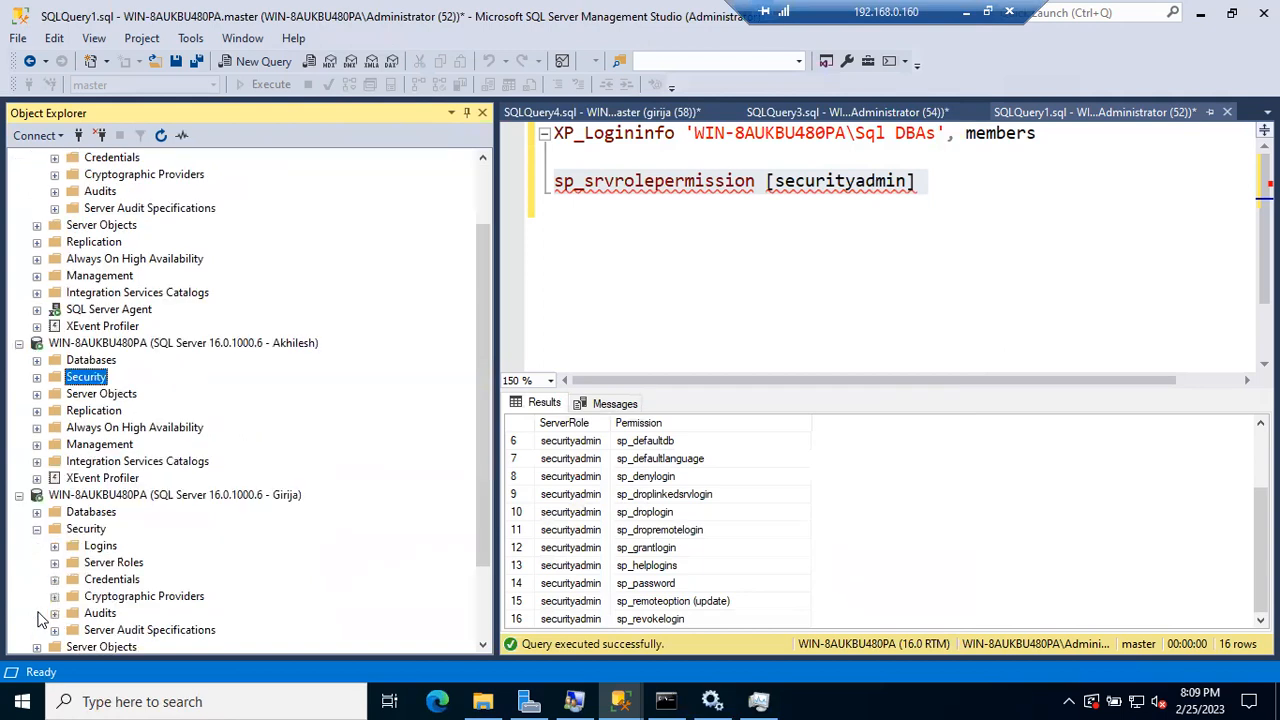
{"action": "left_click", "coordinate": [55, 546]}
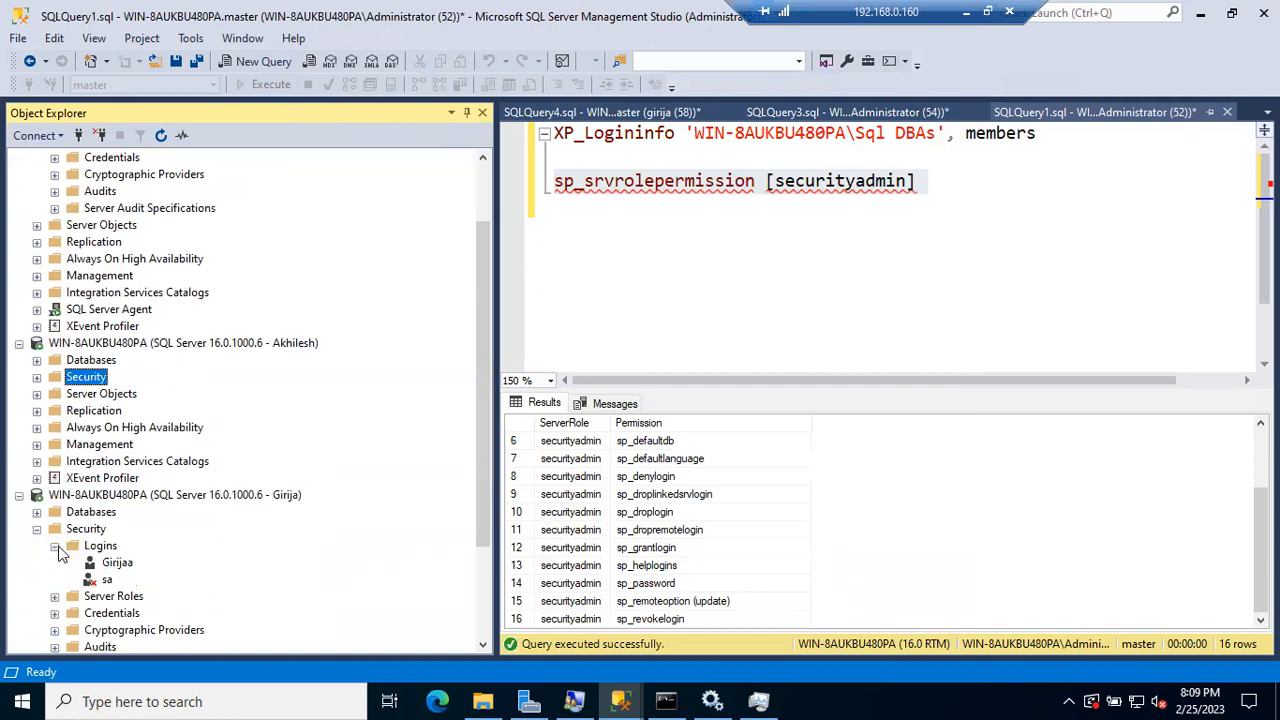
{"action": "left_click", "coordinate": [134, 566]}
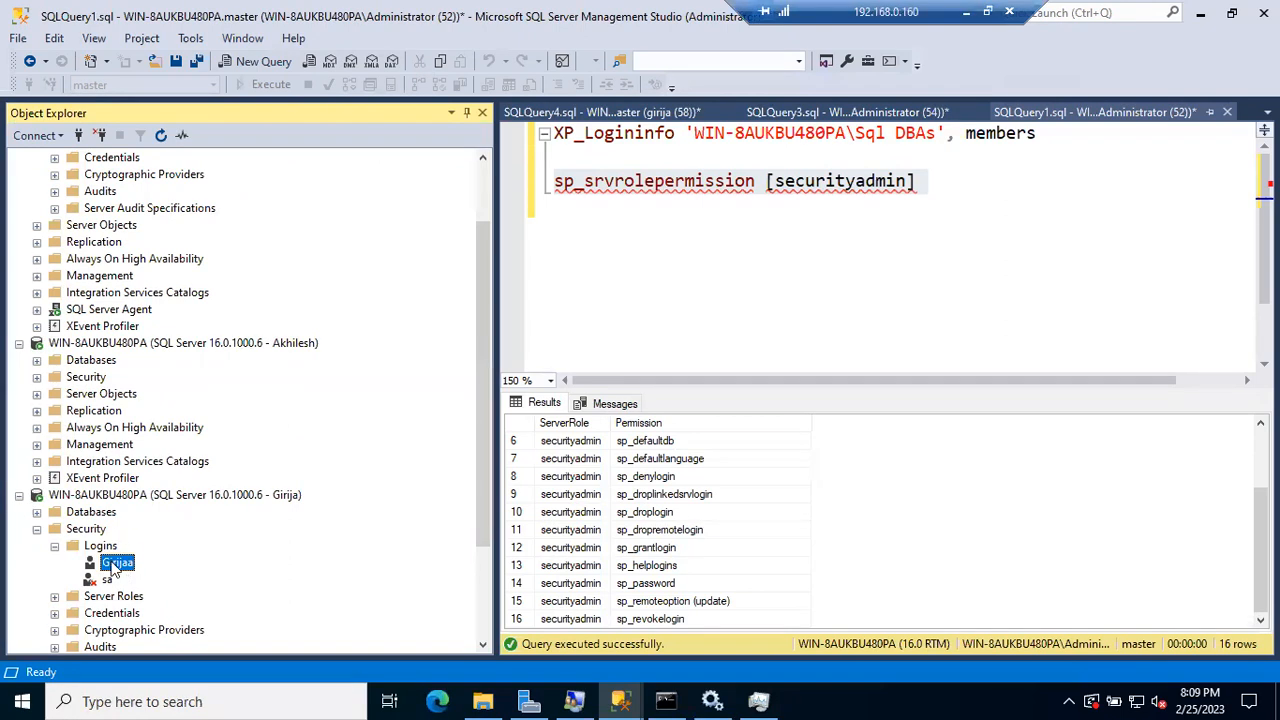
{"action": "left_click", "coordinate": [107, 582]}
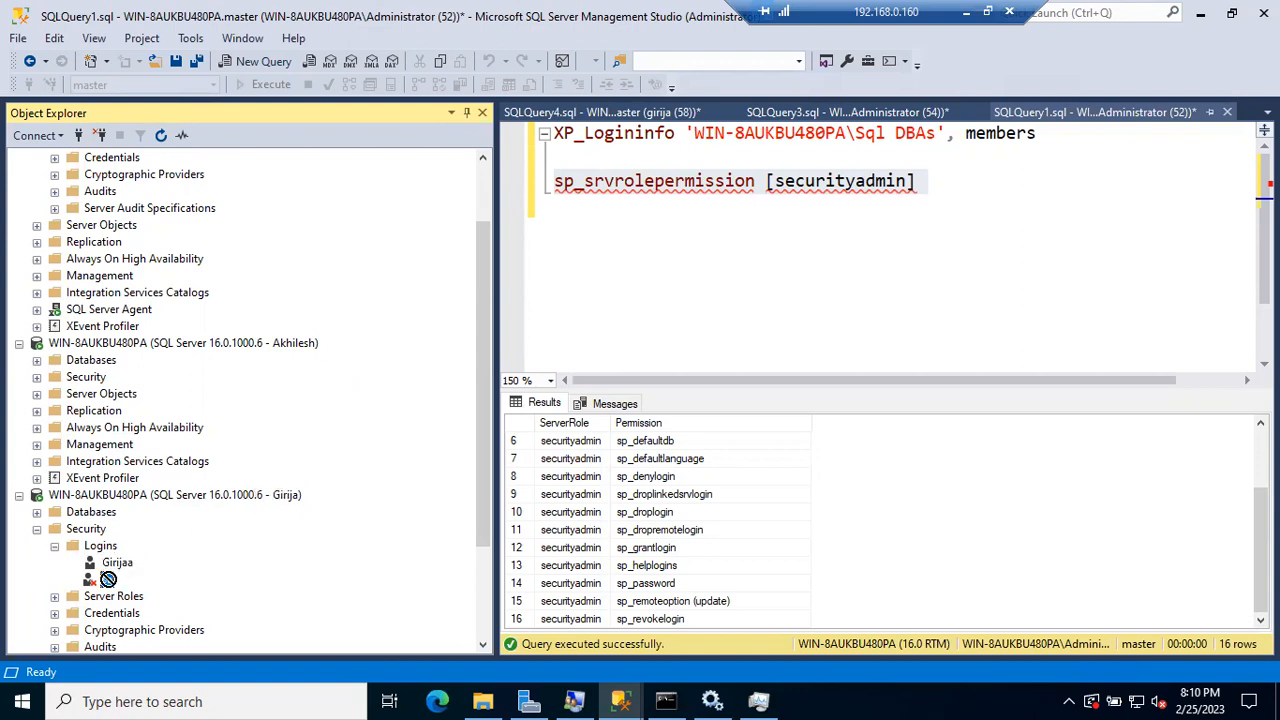
Step: Expand and collapse the non-admin connection's Databases and Security nodes to compare its logins
{"action": "left_click", "coordinate": [37, 361]}
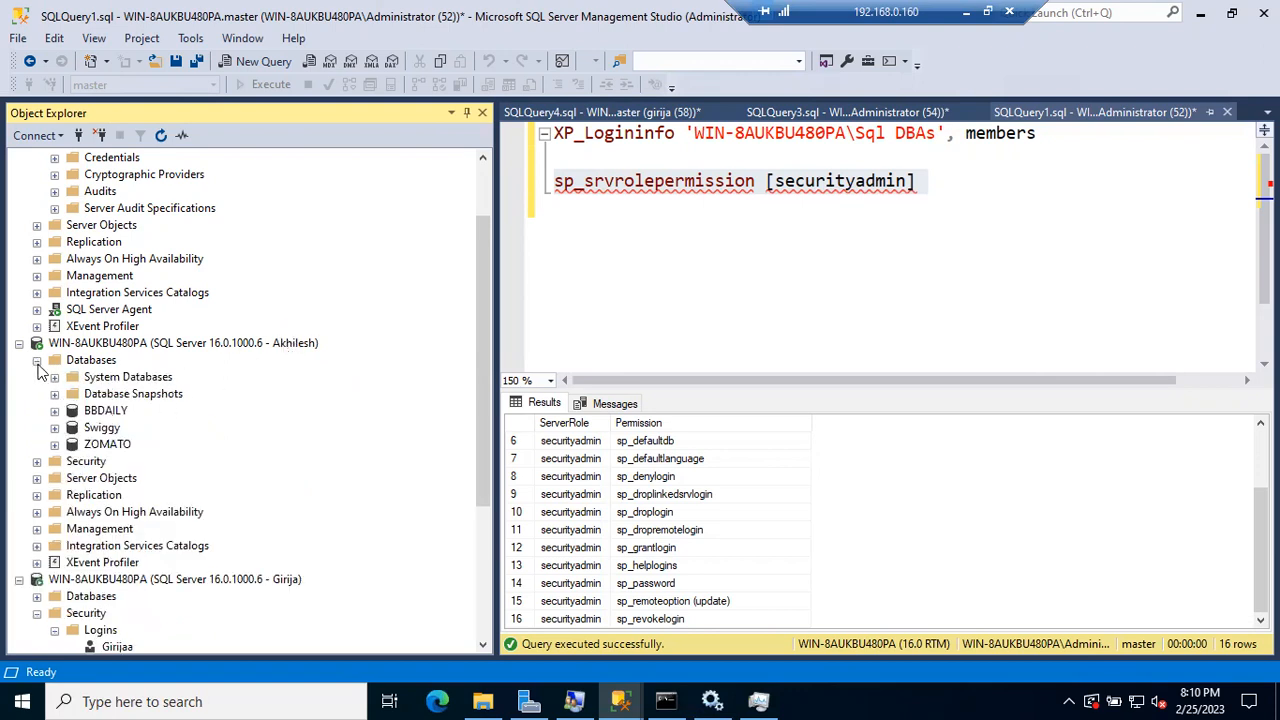
{"action": "left_click", "coordinate": [37, 360]}
{"action": "left_click", "coordinate": [37, 377]}
{"action": "left_click", "coordinate": [107, 428]}
{"action": "left_click", "coordinate": [37, 380]}
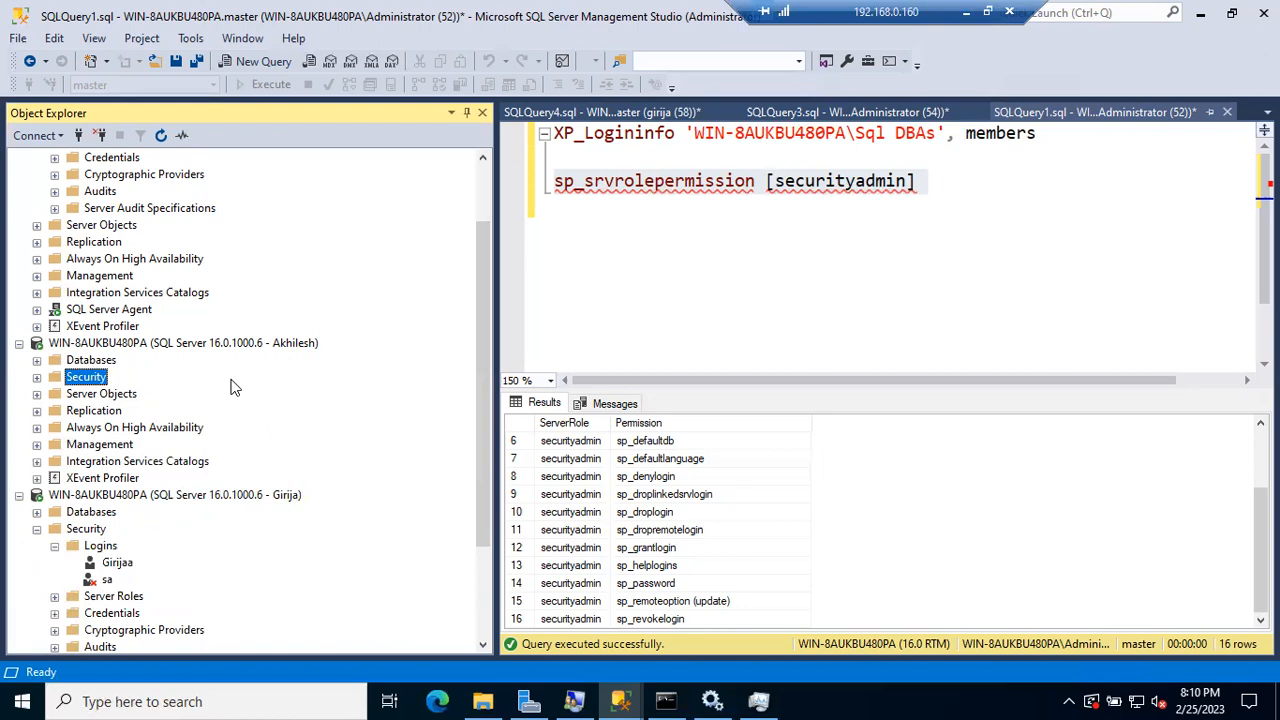
{"action": "scroll", "coordinate": [148, 318], "scroll_direction": "up", "scroll_amount": 2}
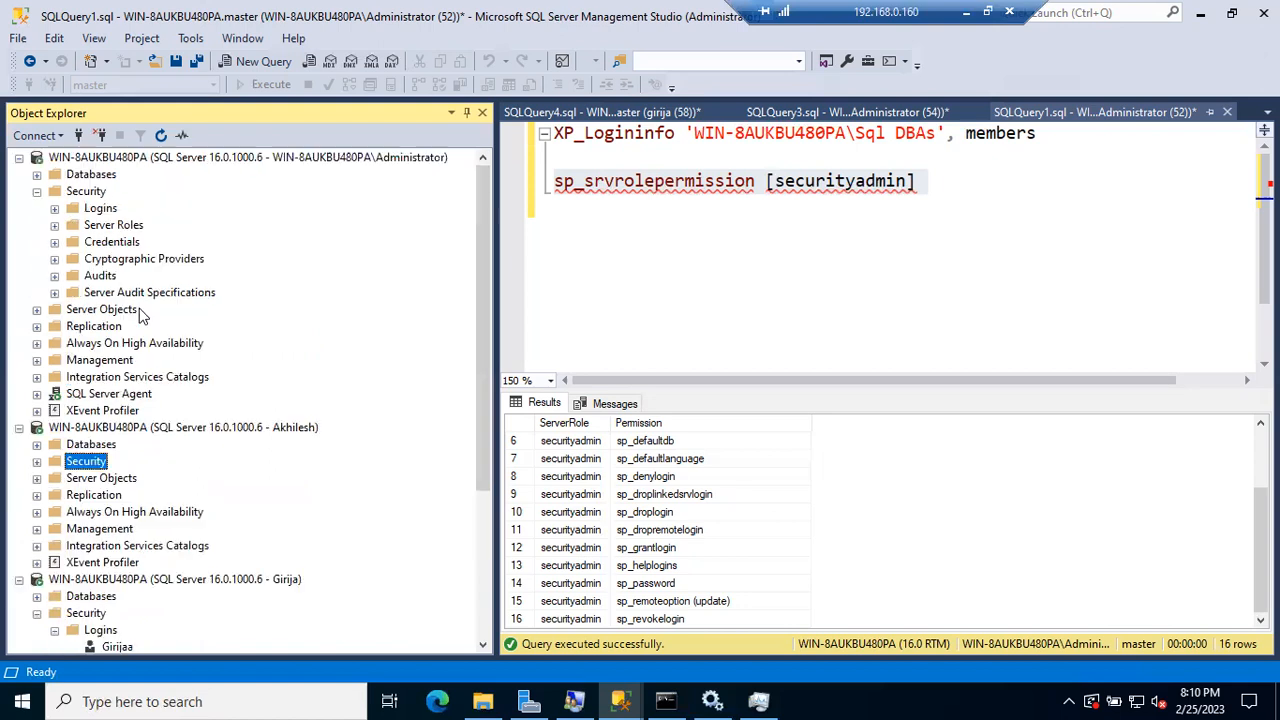
Step: Add the securityadmin server role to the third connection's login and refresh Object Explorer
{"action": "left_click", "coordinate": [55, 208]}
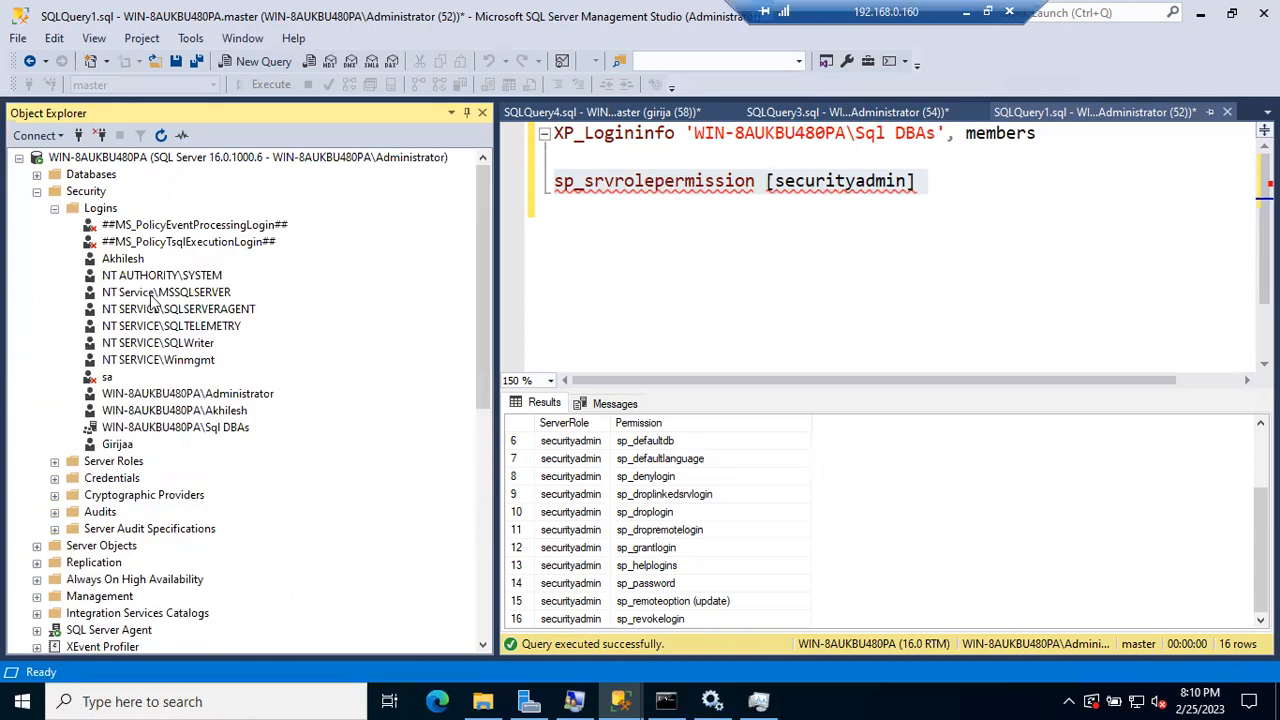
{"action": "double_click", "coordinate": [117, 444]}
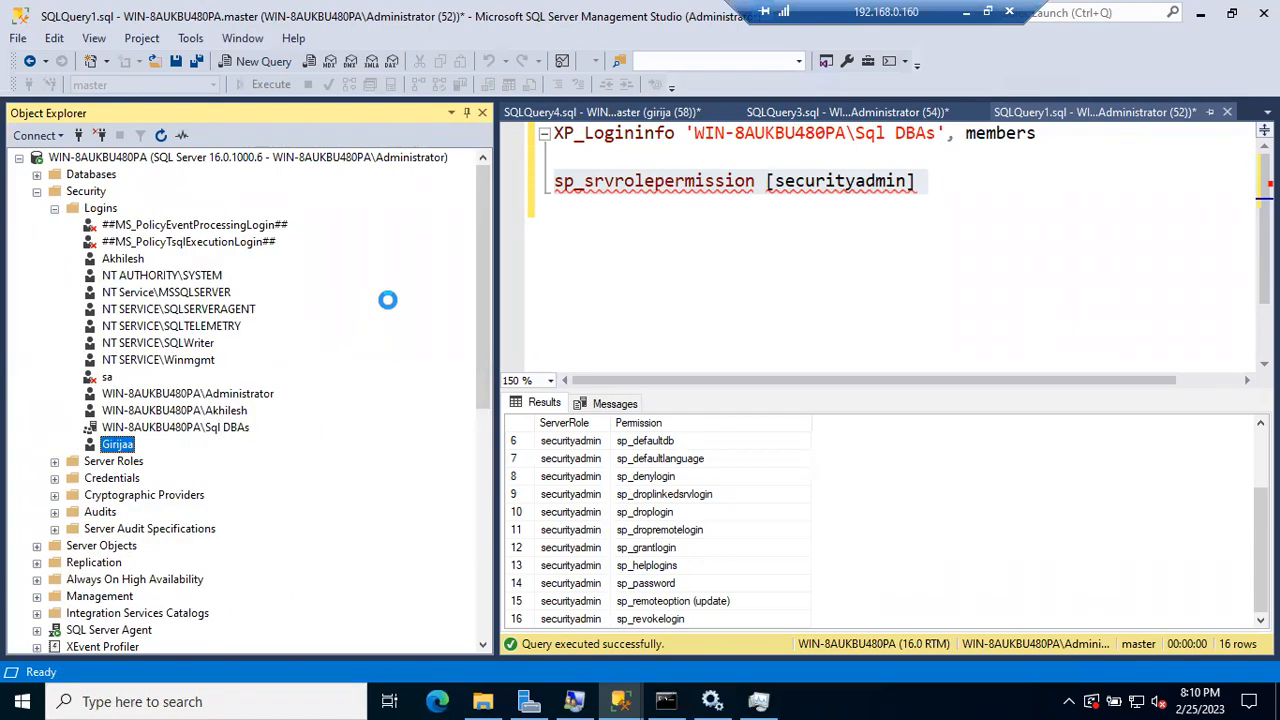
{"action": "left_click", "coordinate": [358, 97]}
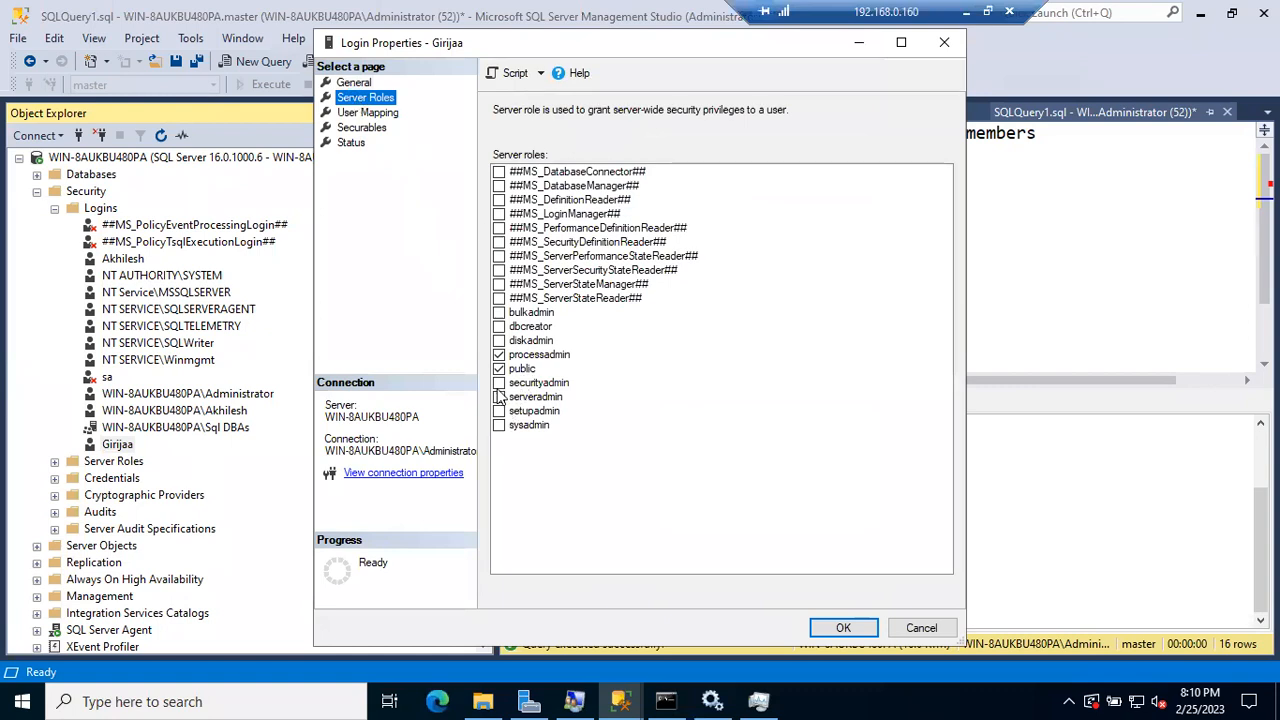
{"action": "left_click", "coordinate": [499, 385]}
{"action": "left_click", "coordinate": [843, 628]}
{"action": "left_click", "coordinate": [178, 158]}
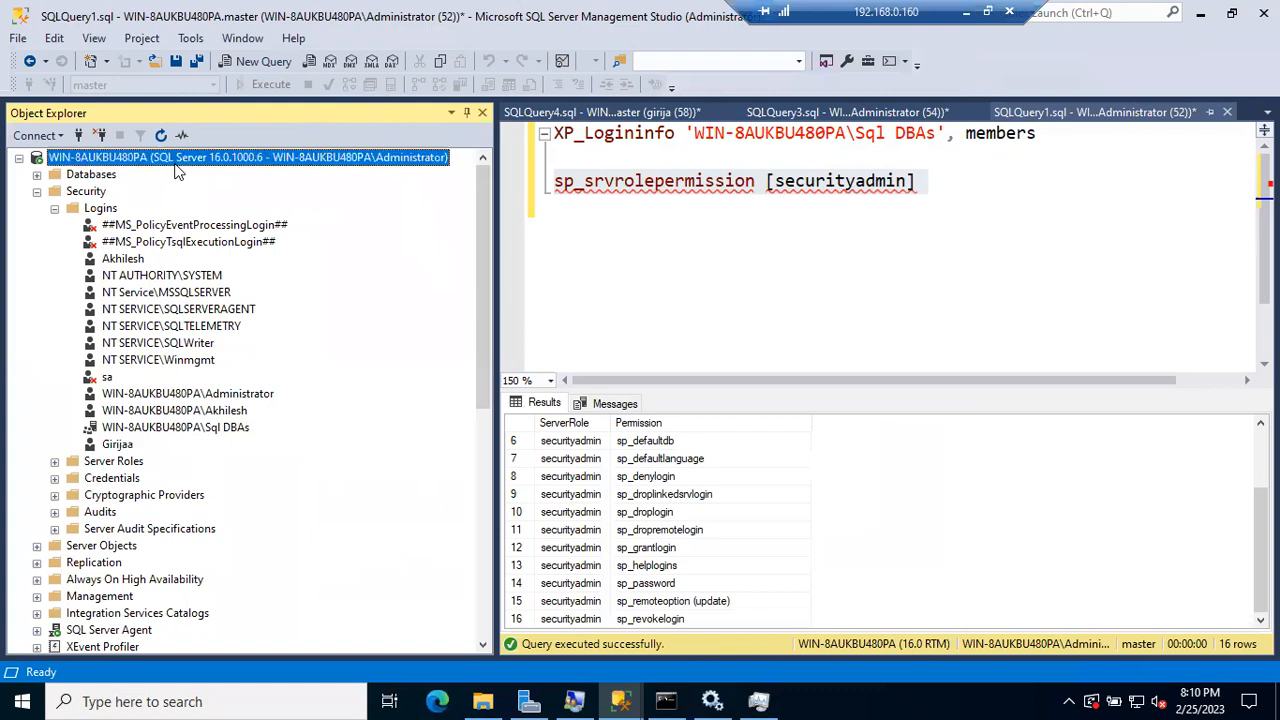
{"action": "left_click", "coordinate": [163, 137]}
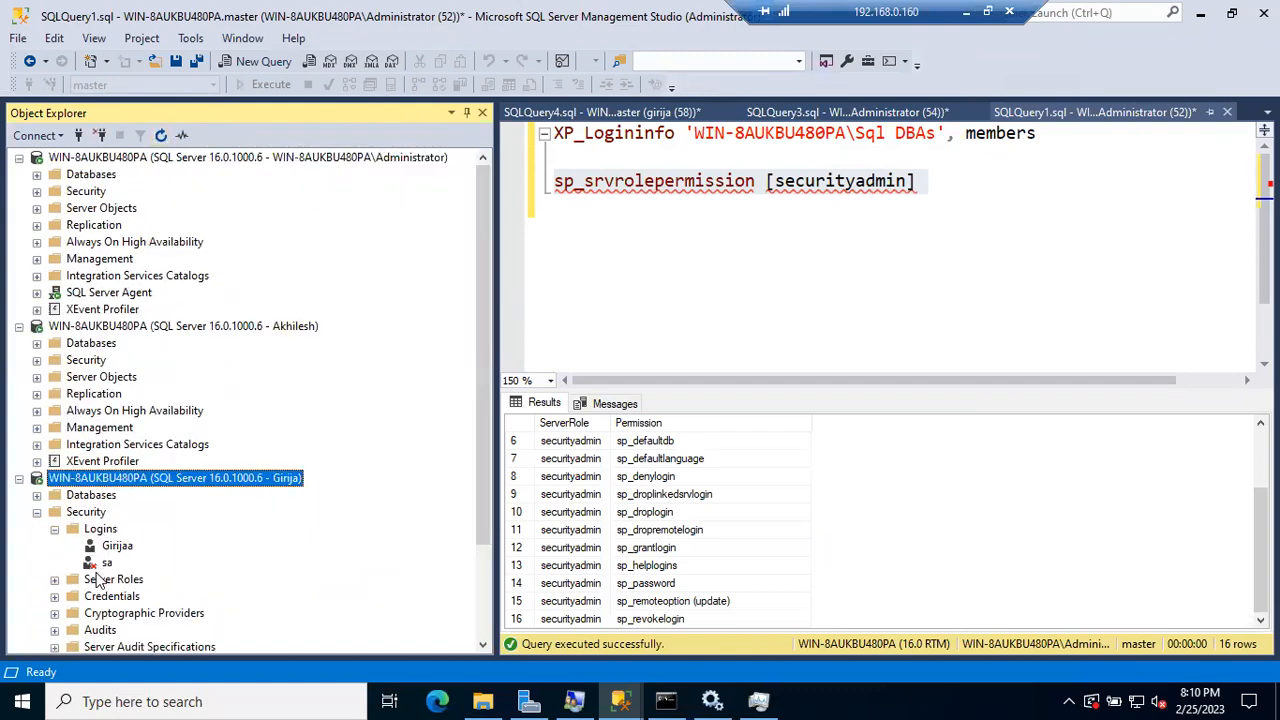
Step: Refresh the third connection and try New Login from its Logins folder, dismissing the connection error
{"action": "left_click", "coordinate": [160, 135]}
{"action": "left_click", "coordinate": [37, 512]}
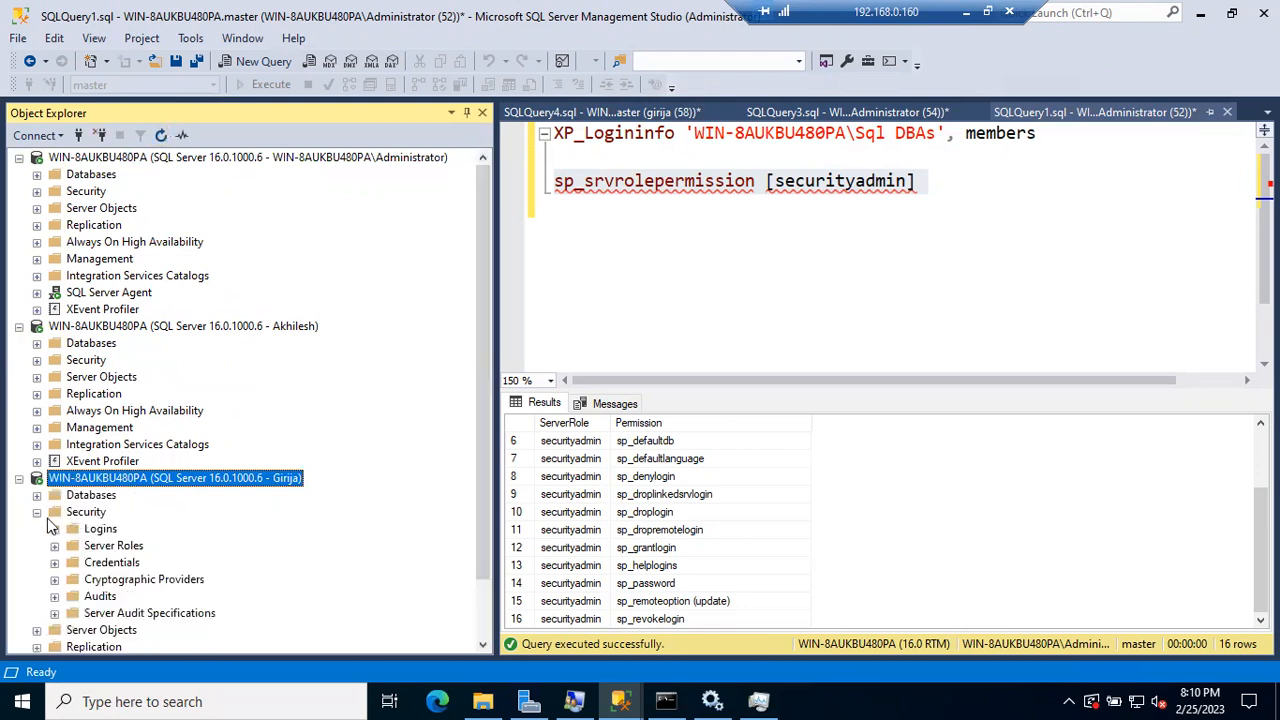
{"action": "left_click", "coordinate": [54, 529]}
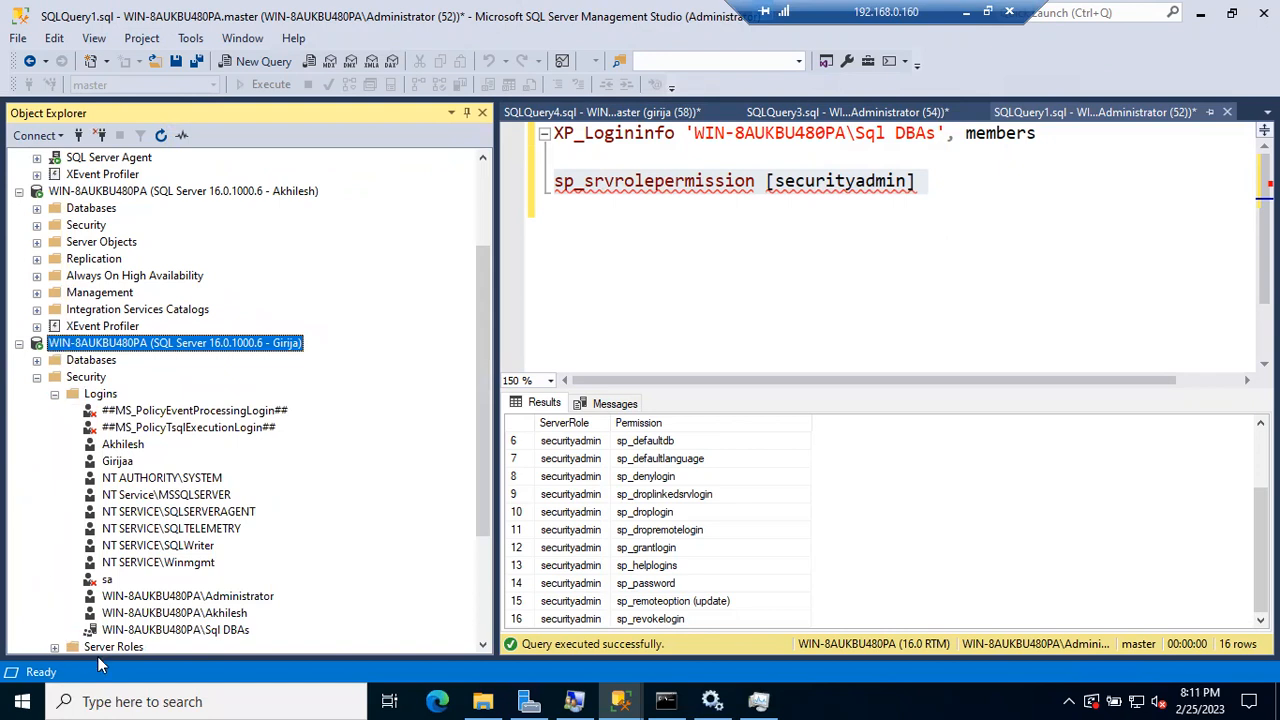
{"action": "right_click", "coordinate": [104, 398]}
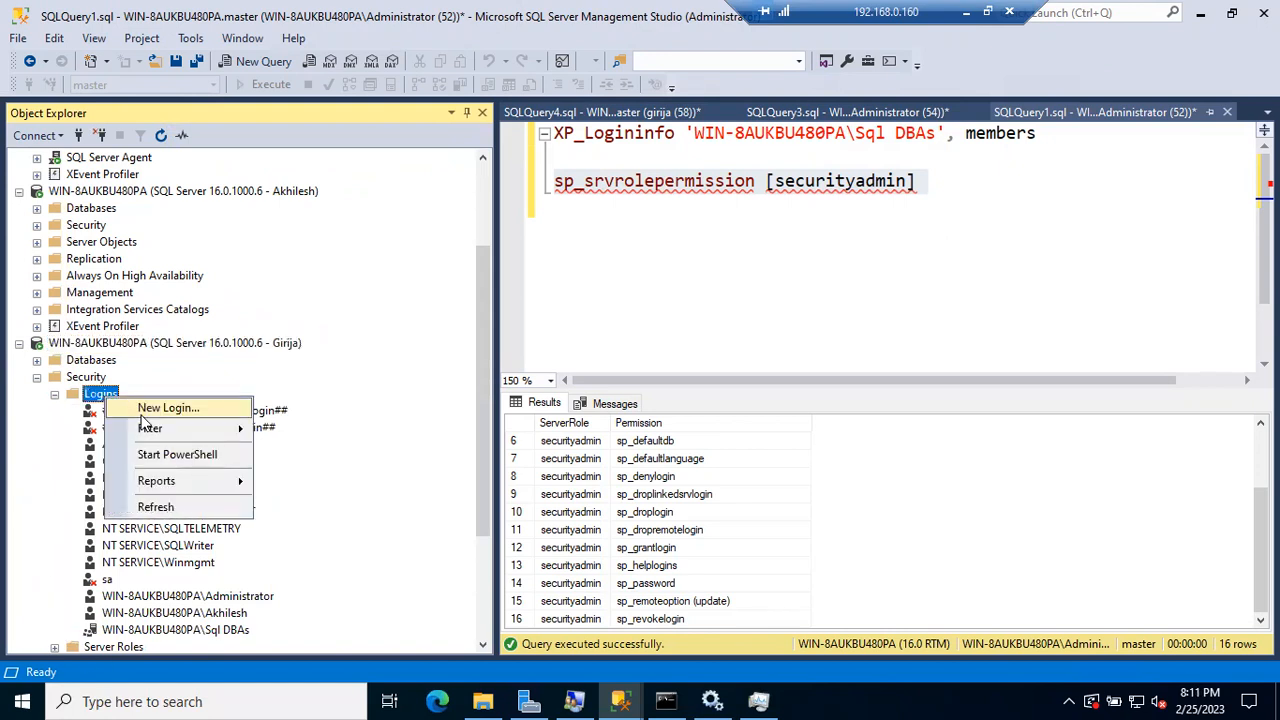
{"action": "left_click", "coordinate": [150, 406]}
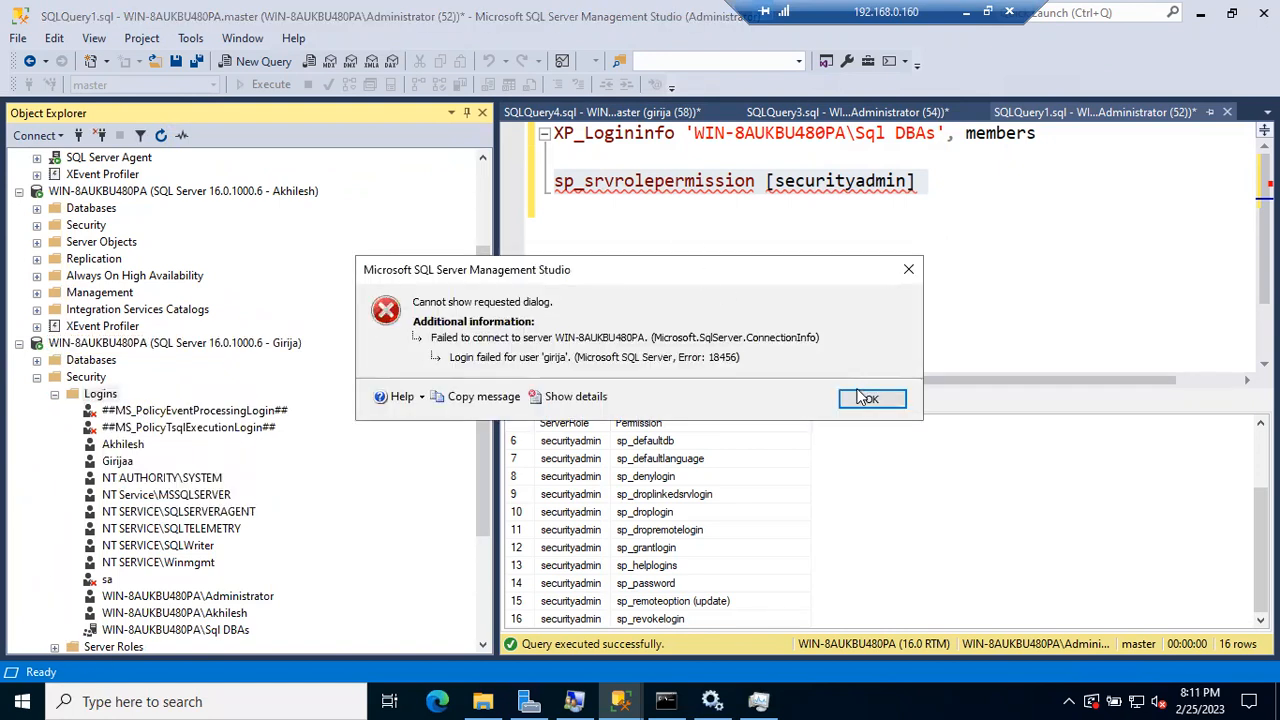
{"action": "left_click", "coordinate": [866, 399]}
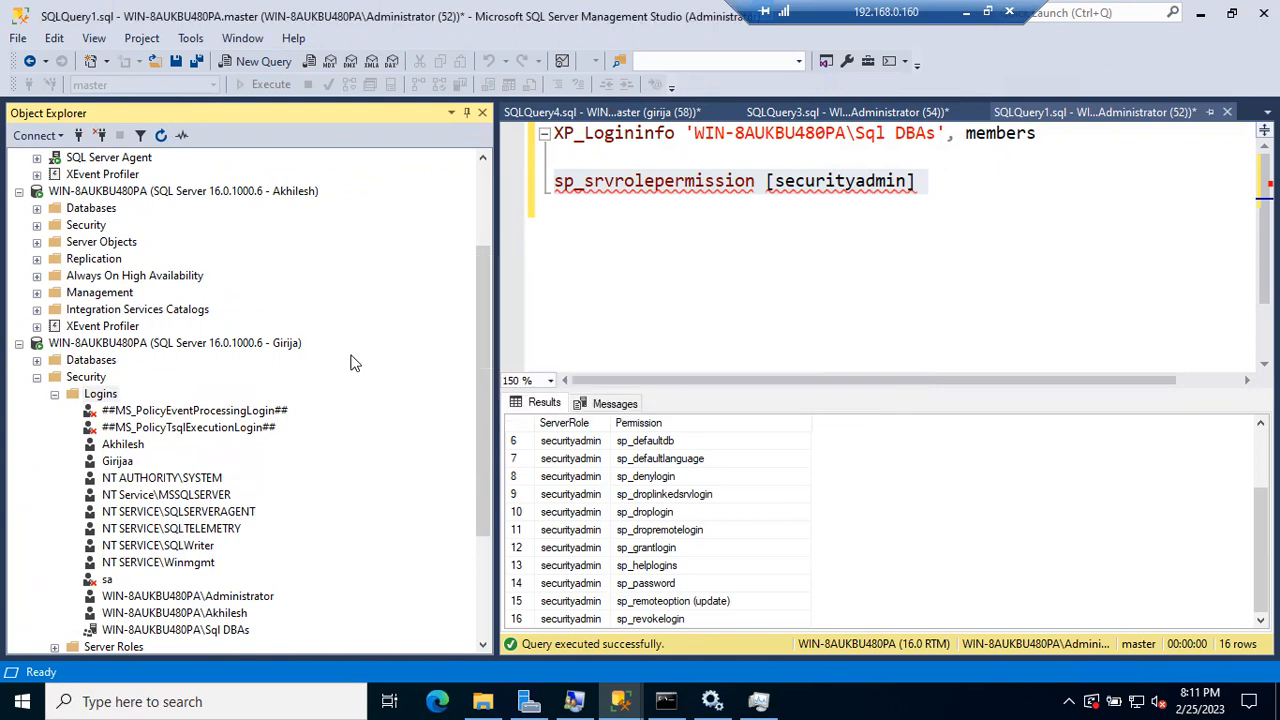
Step: Refresh the third connection again and retry New Login, dismissing the login-failed error
{"action": "left_click", "coordinate": [269, 346]}
{"action": "left_click", "coordinate": [161, 135]}
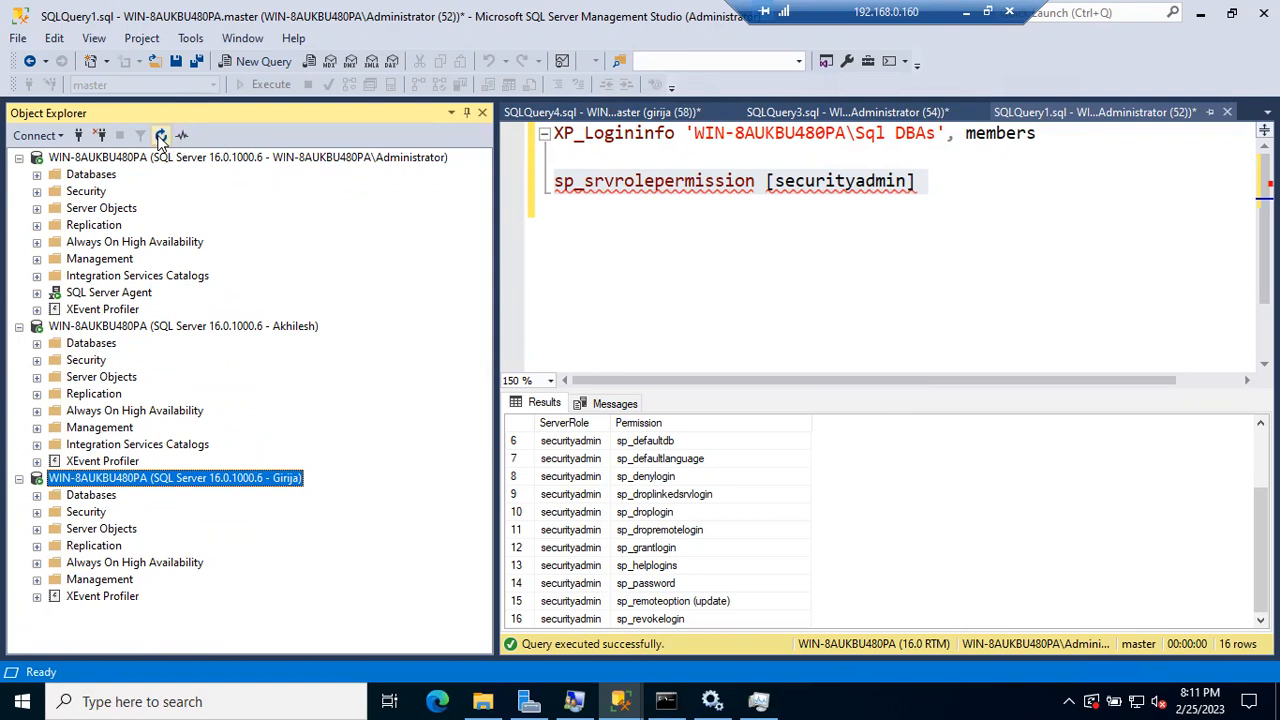
{"action": "left_click", "coordinate": [37, 512]}
{"action": "right_click", "coordinate": [105, 530]}
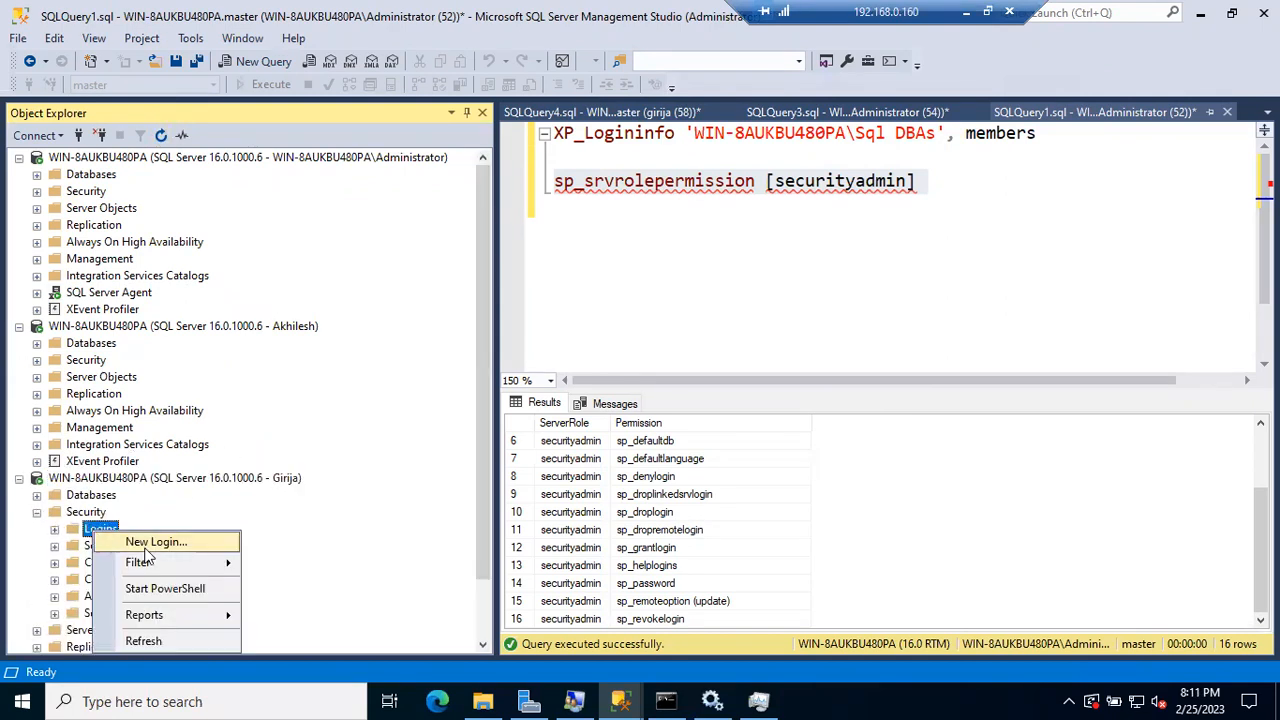
{"action": "left_click", "coordinate": [145, 541]}
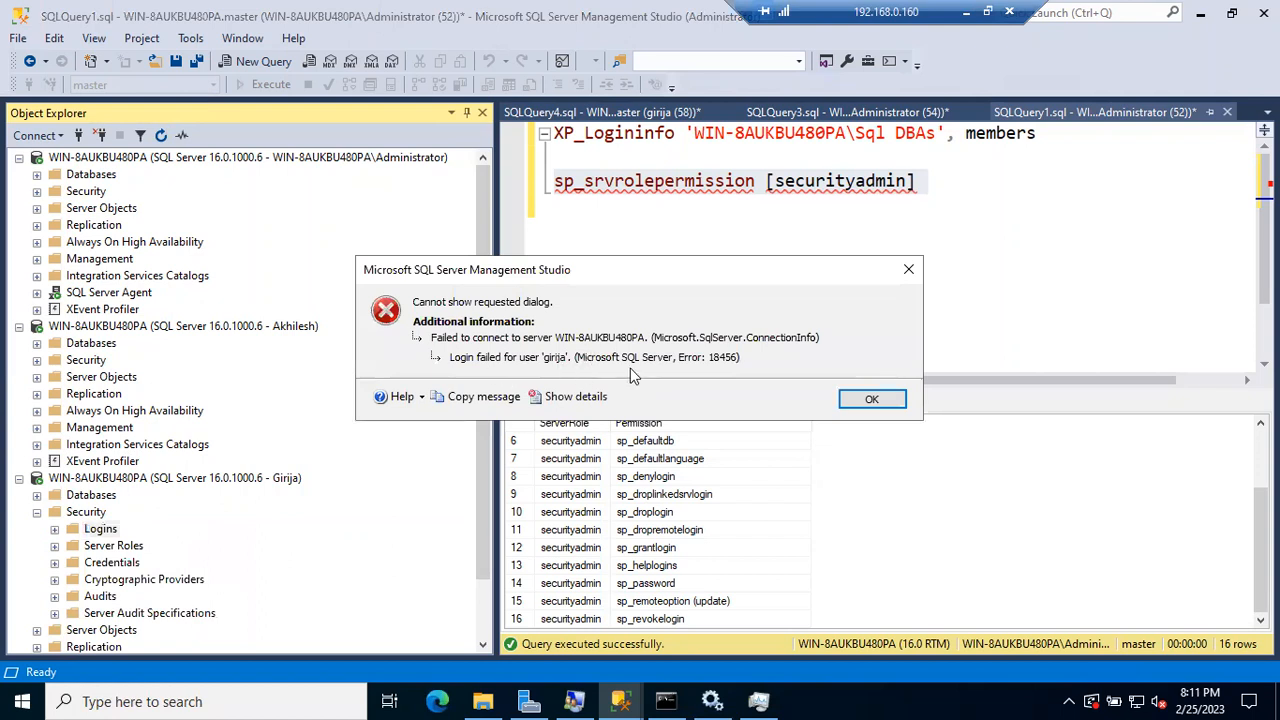
{"action": "left_click", "coordinate": [866, 400]}
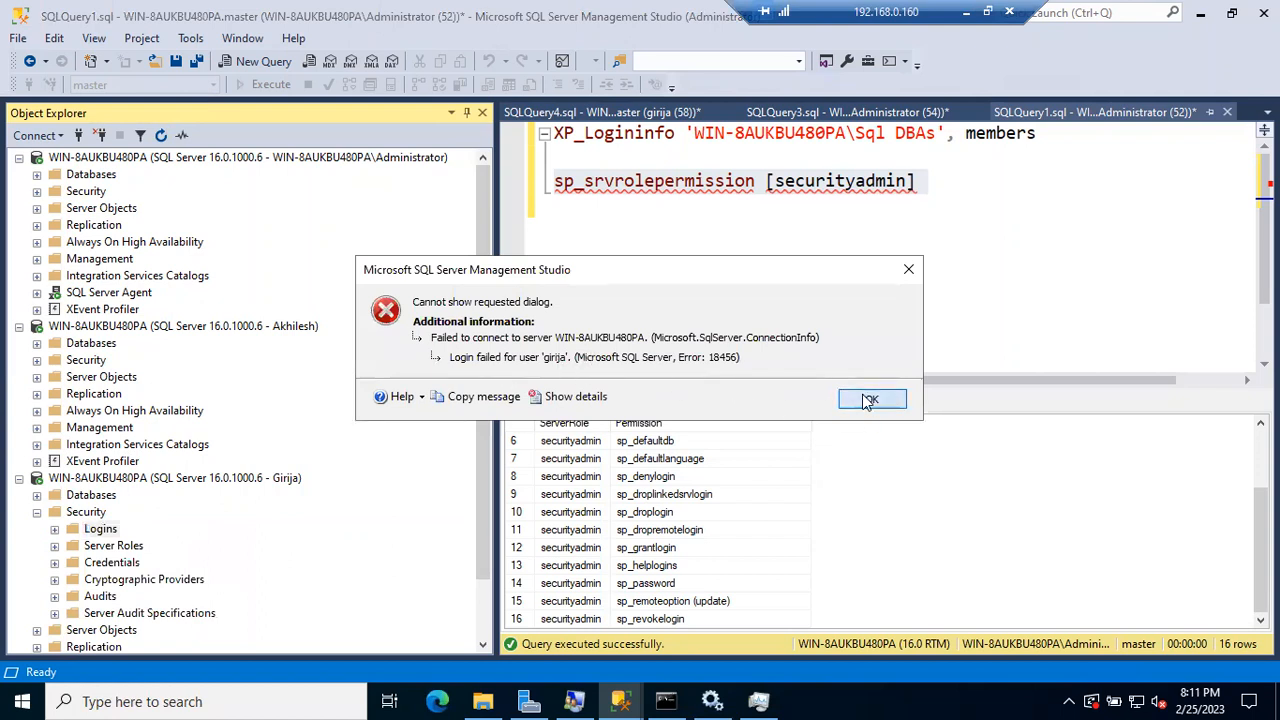
Step: Disconnect the failing connection and reconnect with SQL authentication, appending 'a' to the login name and entering the password
{"action": "left_click", "coordinate": [268, 479]}
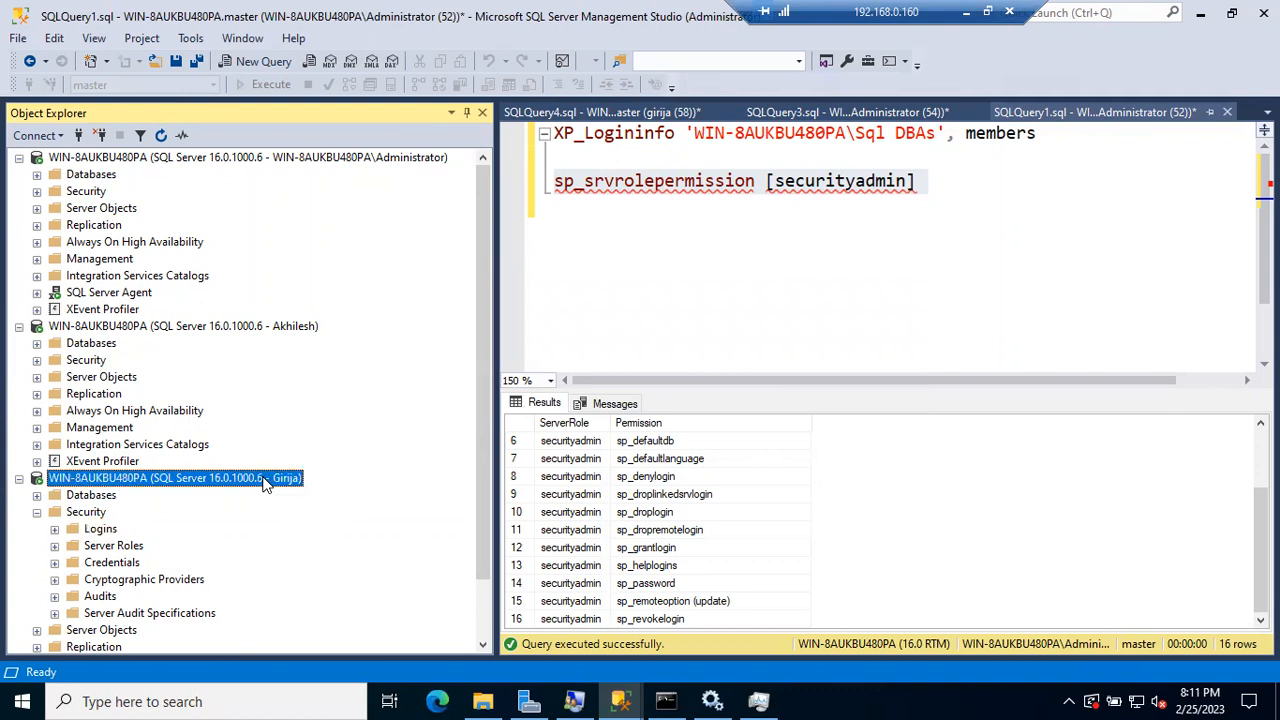
{"action": "left_click", "coordinate": [100, 135]}
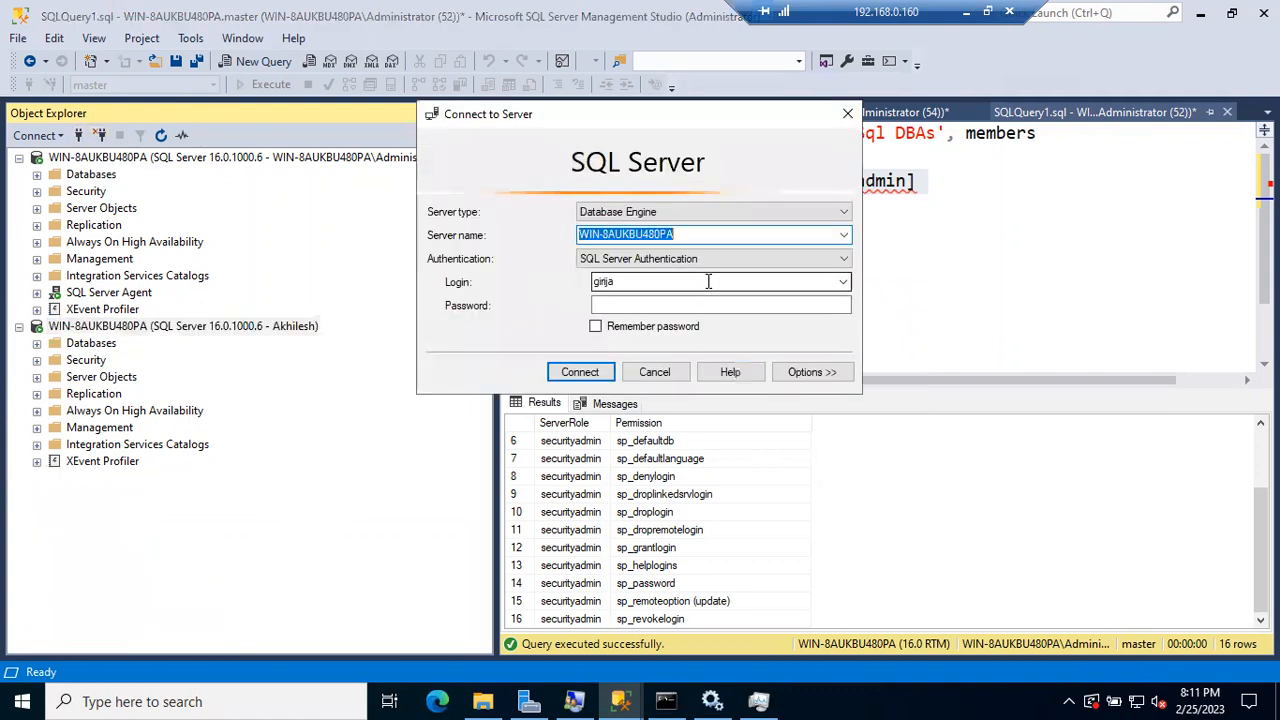
{"action": "double_click", "coordinate": [678, 286]}
{"action": "left_click", "coordinate": [678, 286]}
{"action": "type", "text": "a"}
{"action": "left_click", "coordinate": [636, 305]}
{"action": "type", "text": "***"}
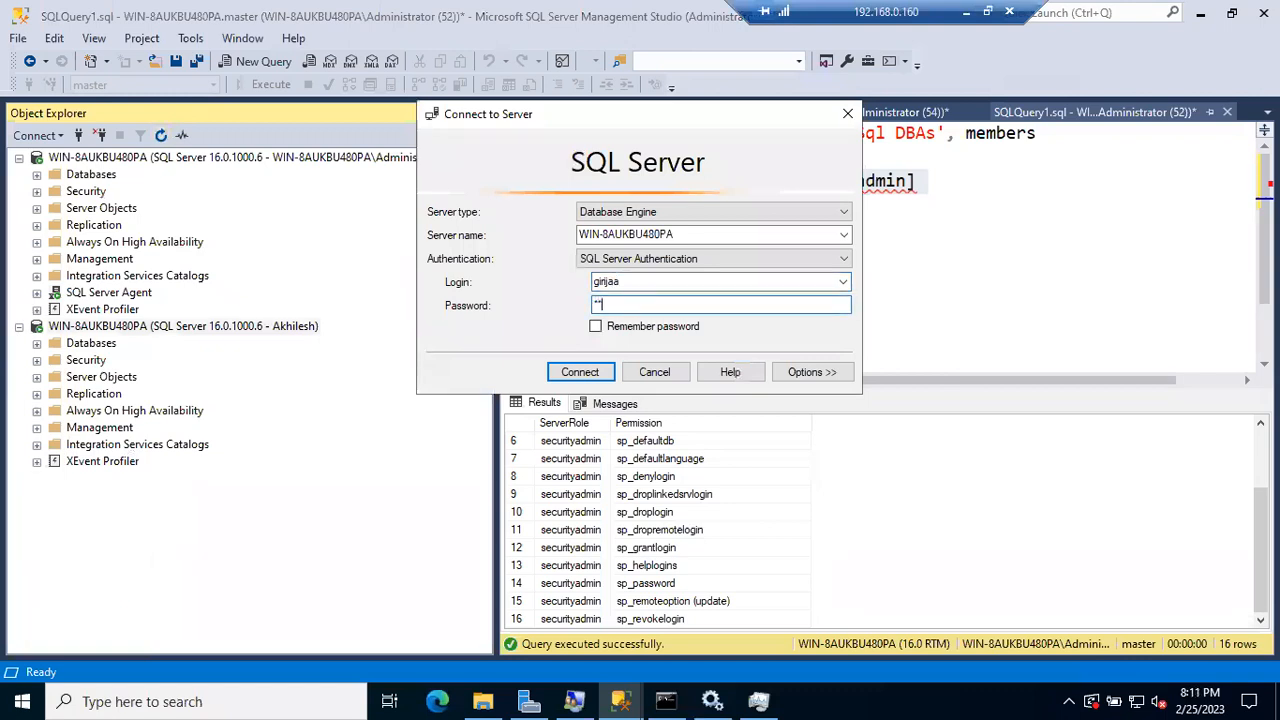
{"action": "key", "text": "Return"}
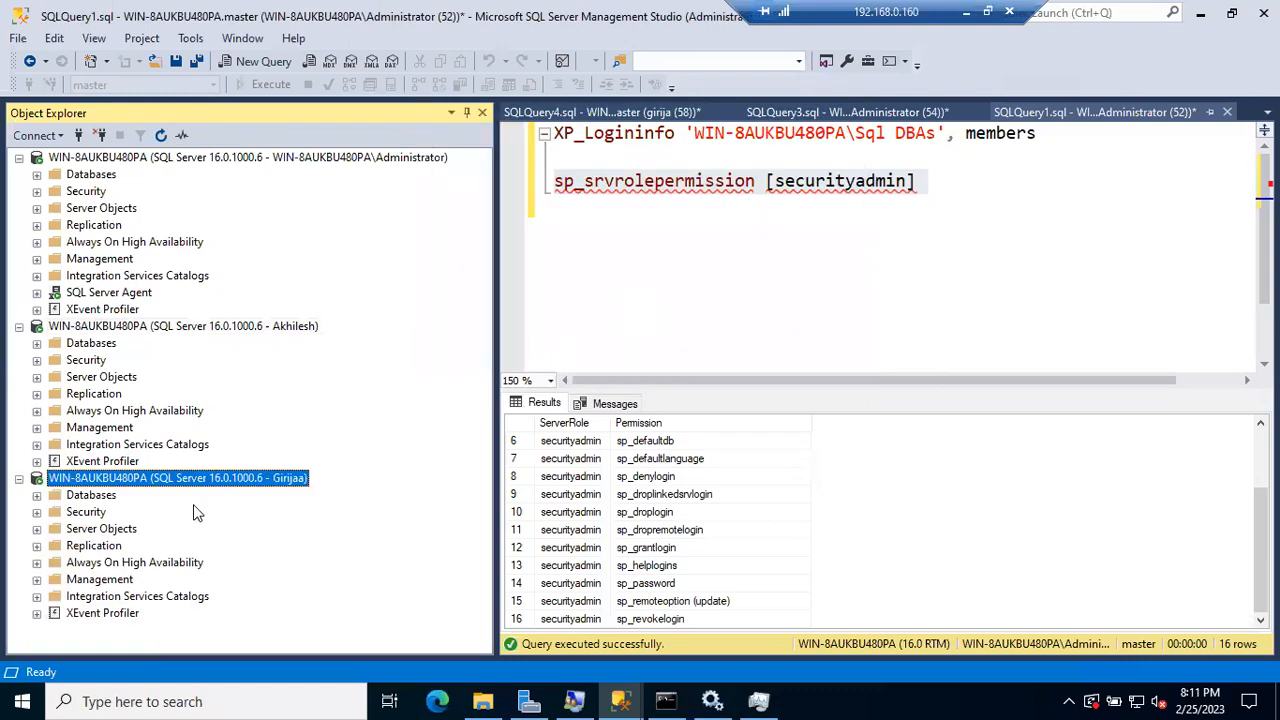
{"action": "left_click", "coordinate": [37, 512]}
Step: Start a new SQL Server–authenticated login named 'Suresh' and enter a short password twice
{"action": "right_click", "coordinate": [88, 513]}
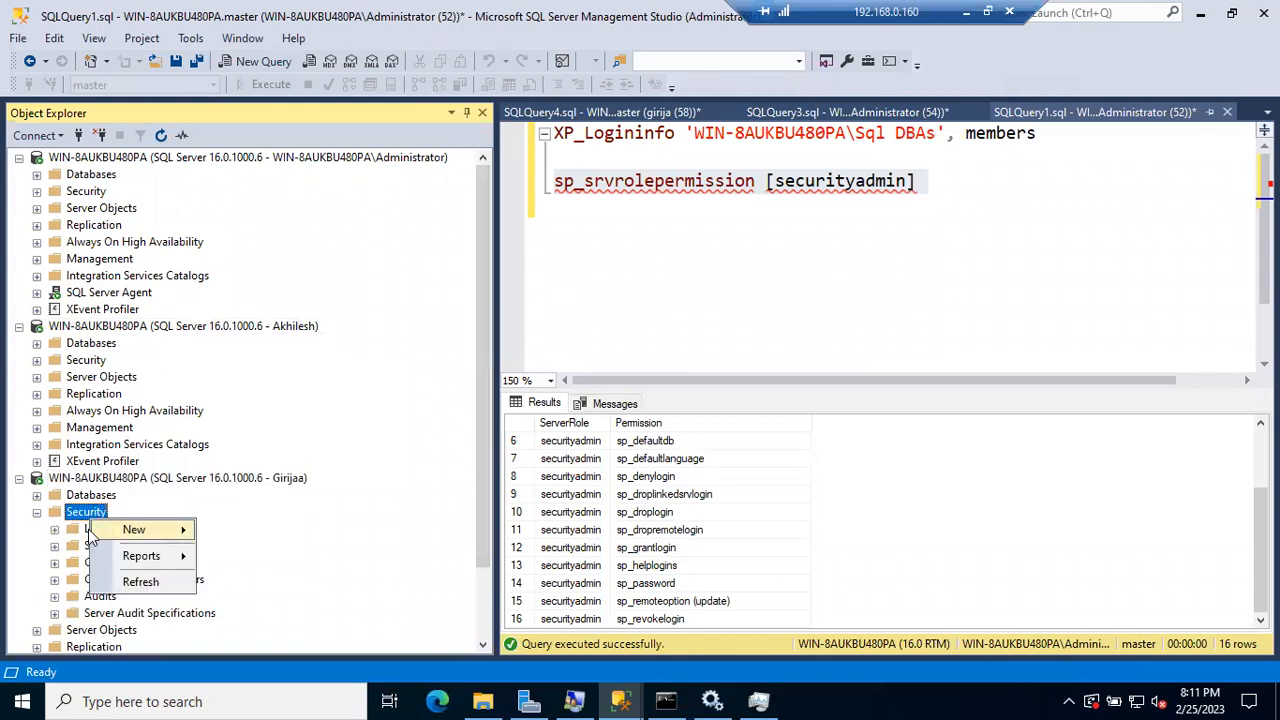
{"action": "mouse_move", "coordinate": [130, 532]}
{"action": "left_click", "coordinate": [270, 551]}
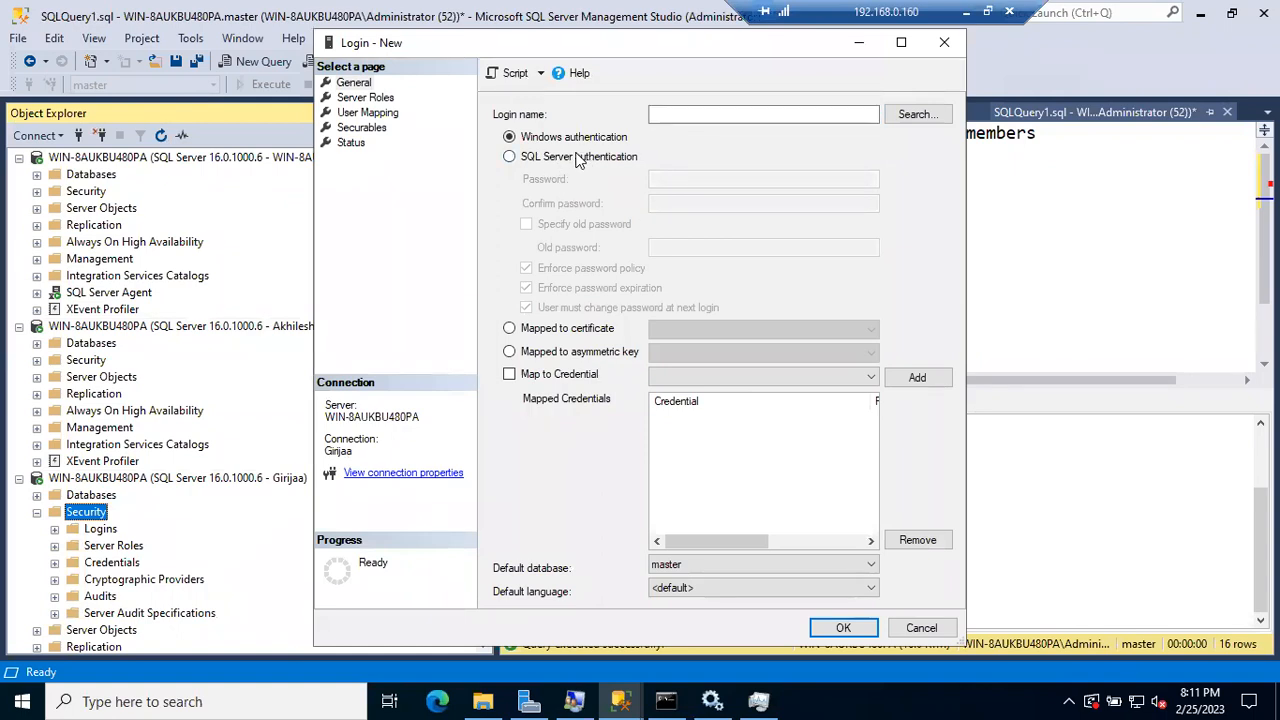
{"action": "left_click", "coordinate": [572, 158]}
{"action": "left_click", "coordinate": [661, 114]}
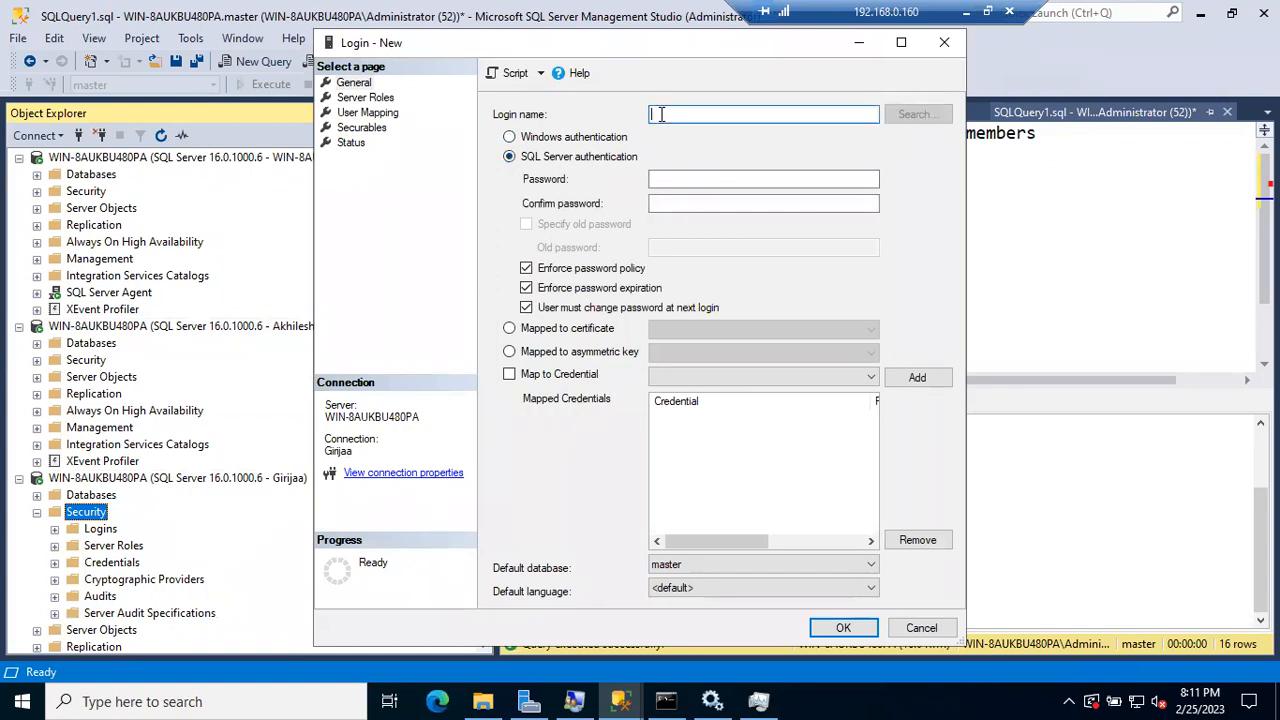
{"action": "type", "text": "Suresh"}
{"action": "key", "text": "Tab"}
{"action": "type", "text": "123"}
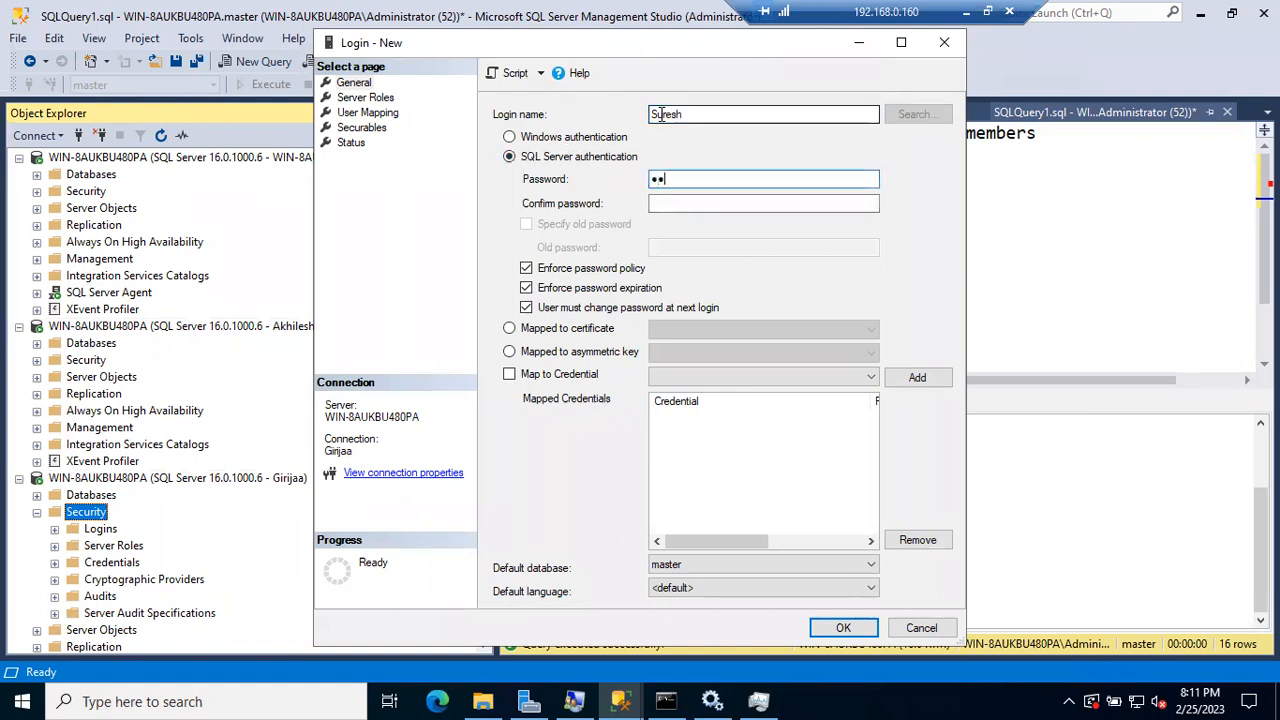
{"action": "key", "text": "Tab"}
{"action": "type", "text": "123"}
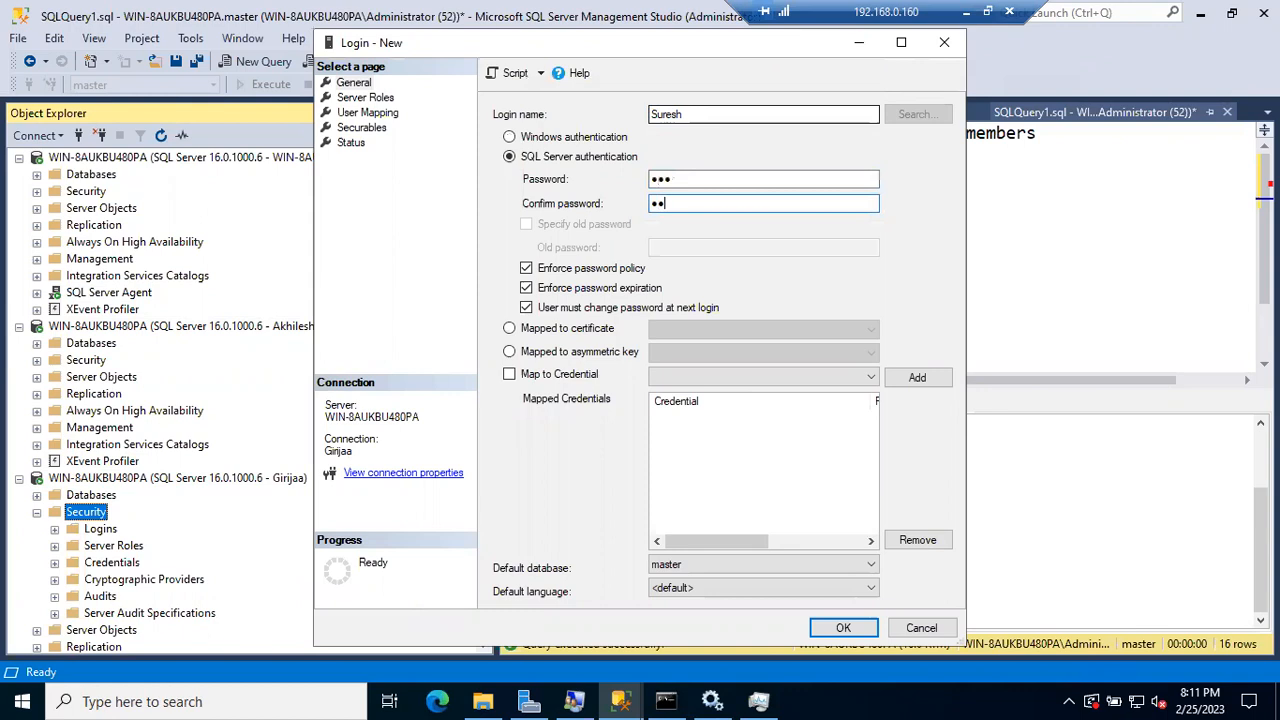
Step: Toggle the Enforce password policy option and reselect the entered password
{"action": "left_click", "coordinate": [527, 269]}
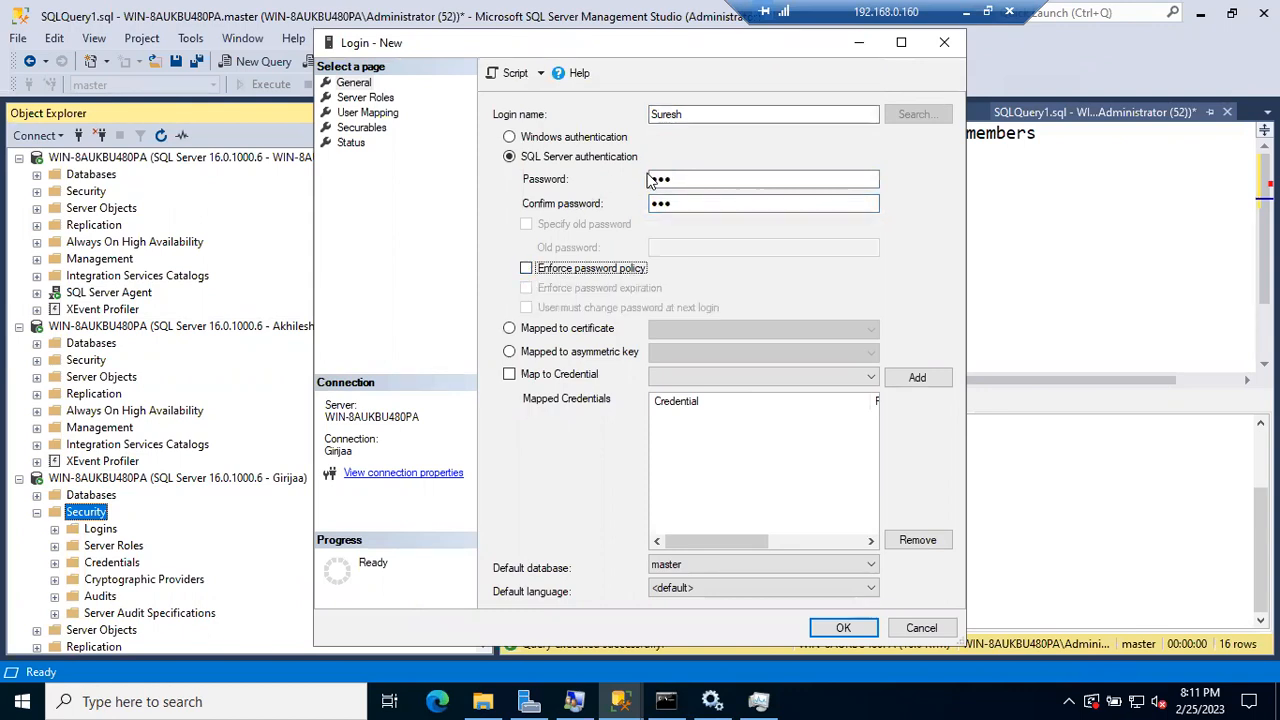
{"action": "left_click", "coordinate": [527, 269]}
{"action": "left_click", "coordinate": [676, 181]}
{"action": "double_click", "coordinate": [676, 181]}
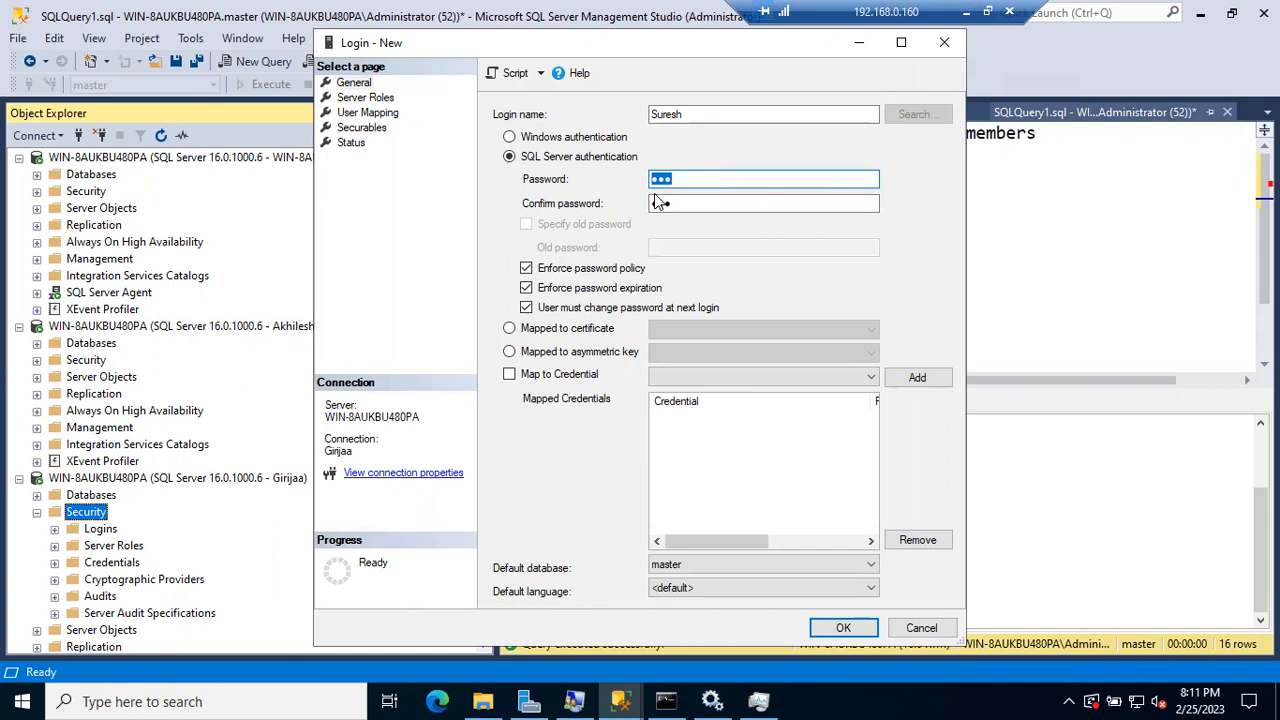
{"action": "left_click", "coordinate": [527, 269]}
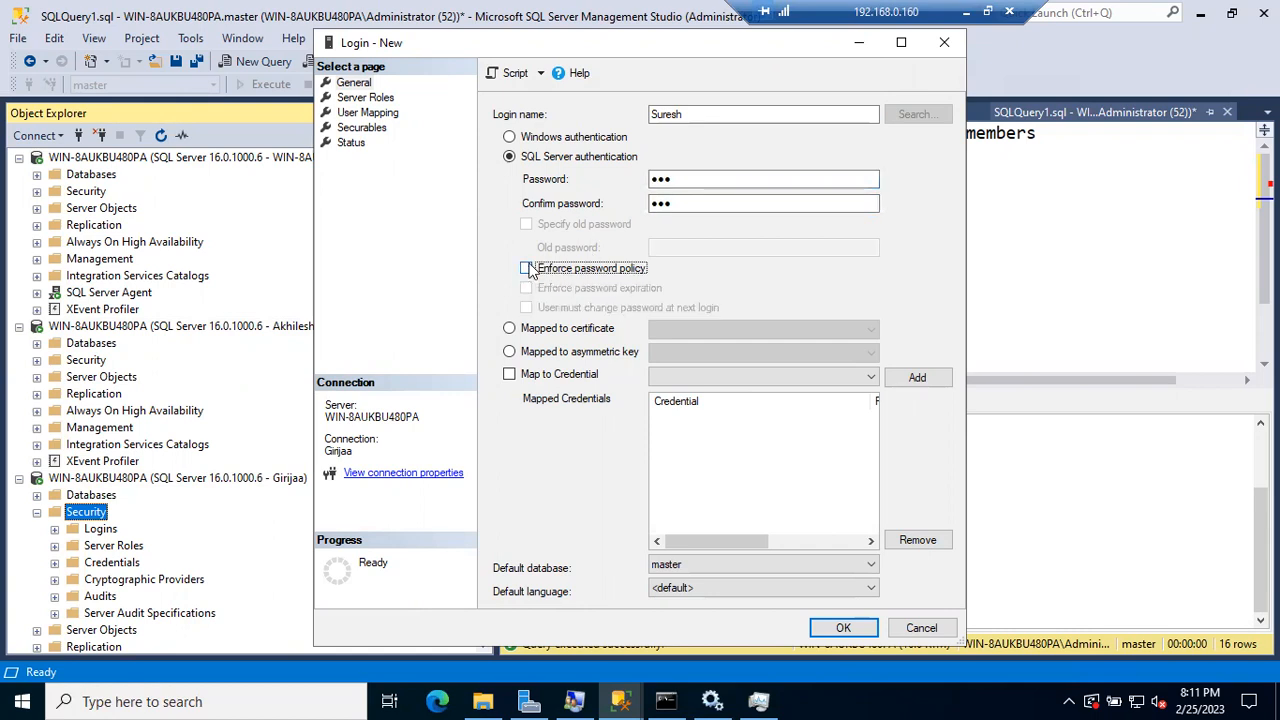
{"action": "left_click", "coordinate": [528, 269]}
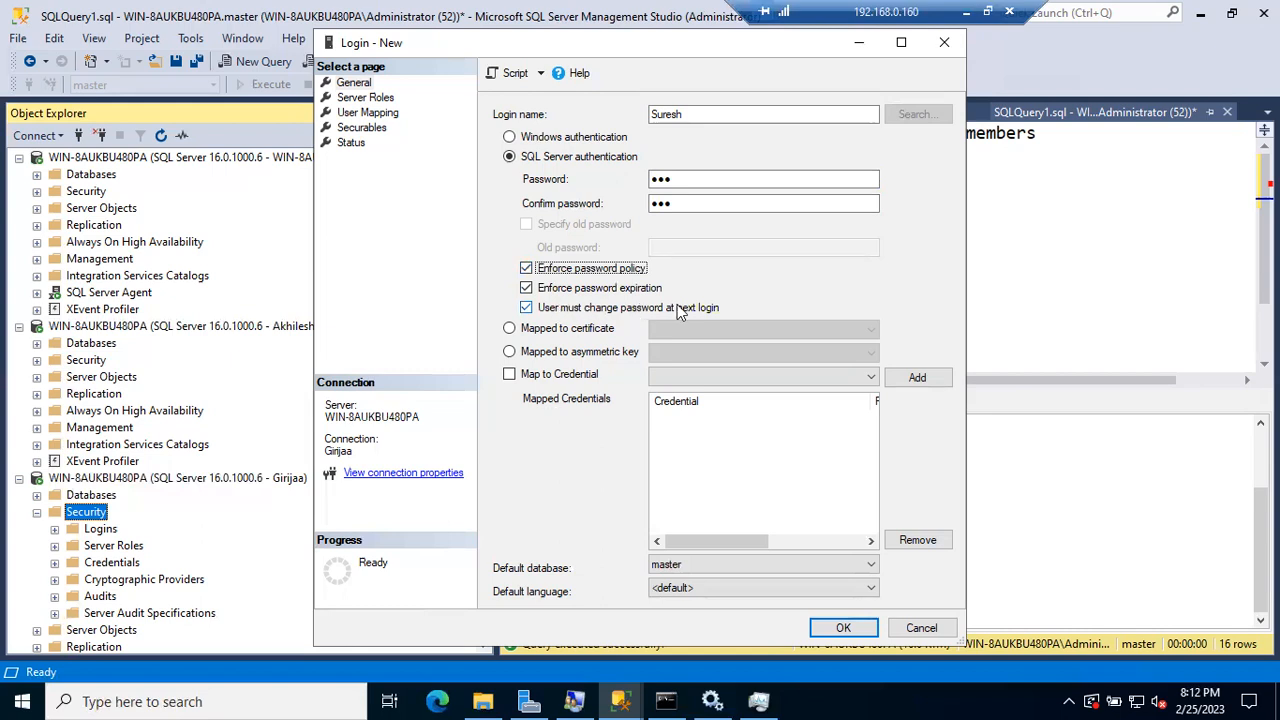
{"action": "left_click", "coordinate": [526, 268]}
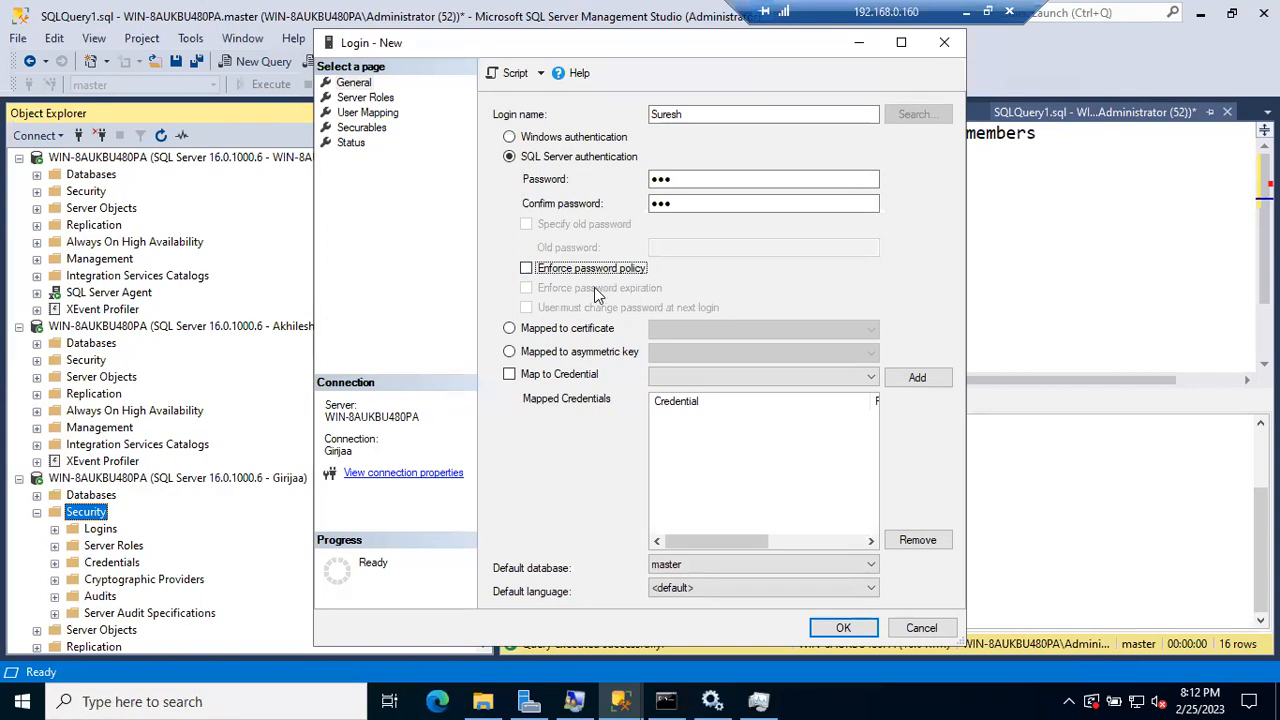
{"action": "left_click", "coordinate": [527, 268]}
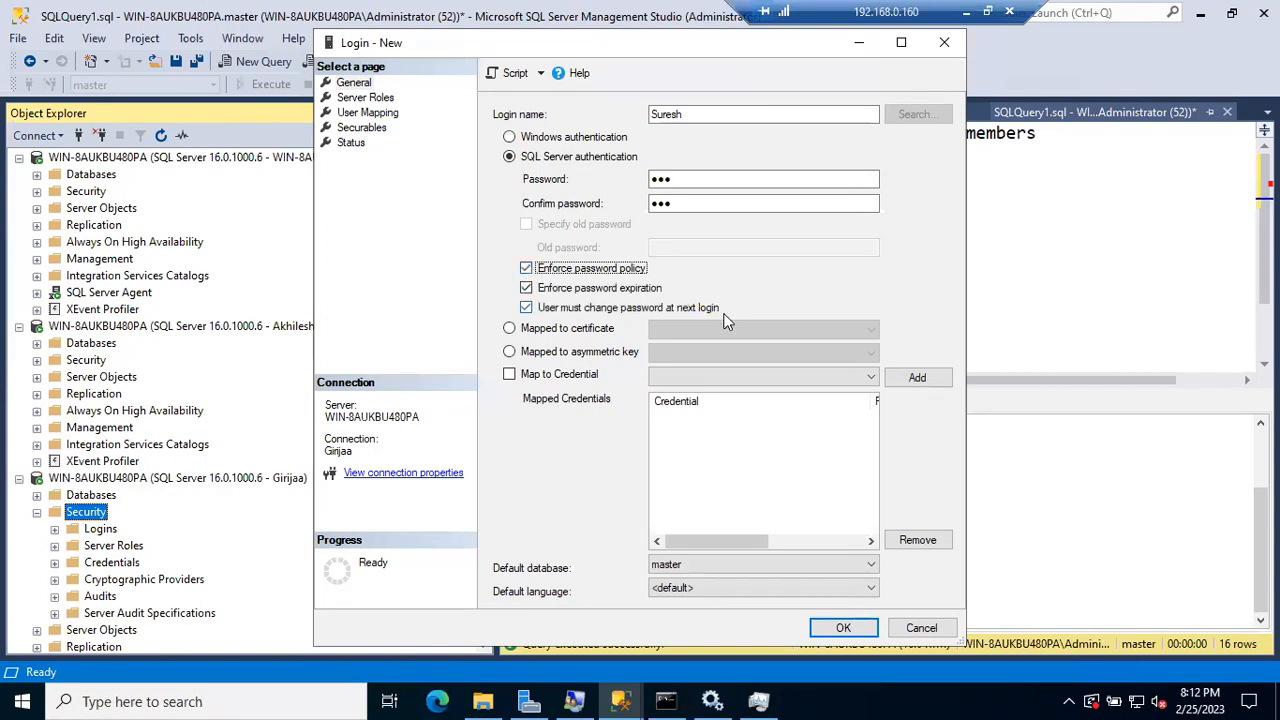
Step: After the password complexity error, disable Enforce password policy and create the login
{"action": "left_click", "coordinate": [843, 627]}
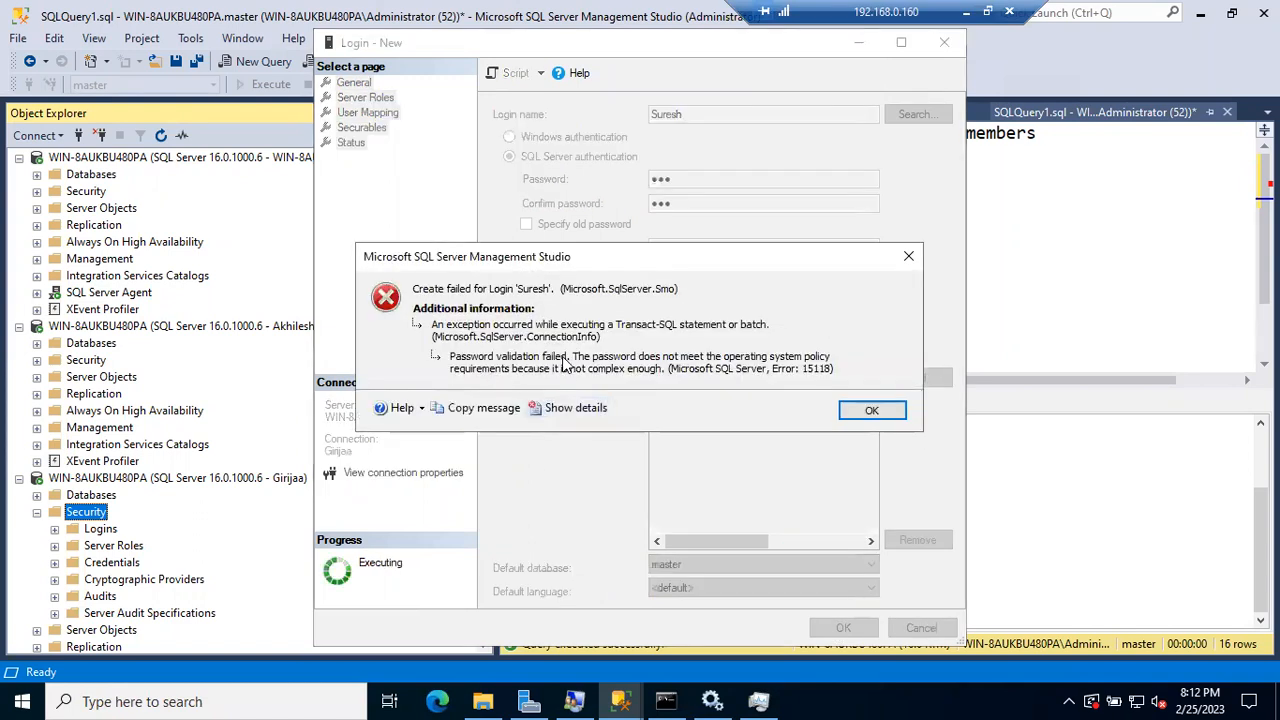
{"action": "left_click", "coordinate": [852, 413]}
{"action": "left_click", "coordinate": [526, 268]}
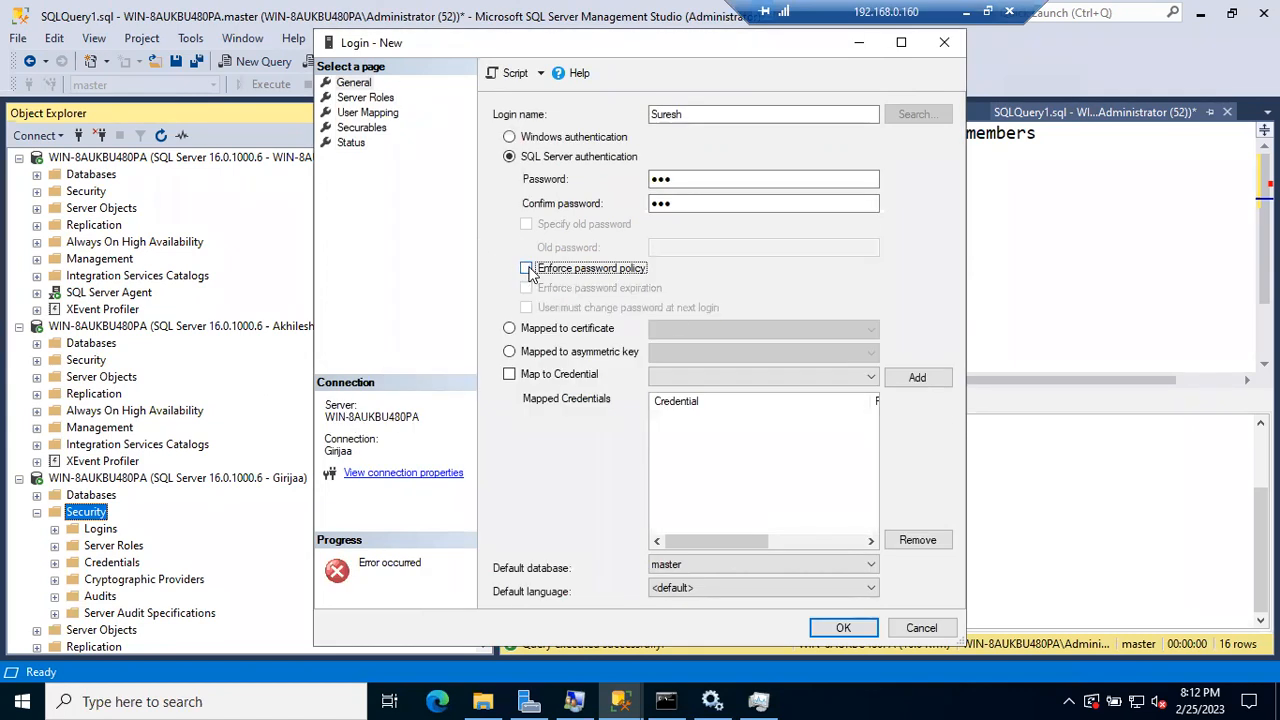
{"action": "left_click", "coordinate": [832, 630]}
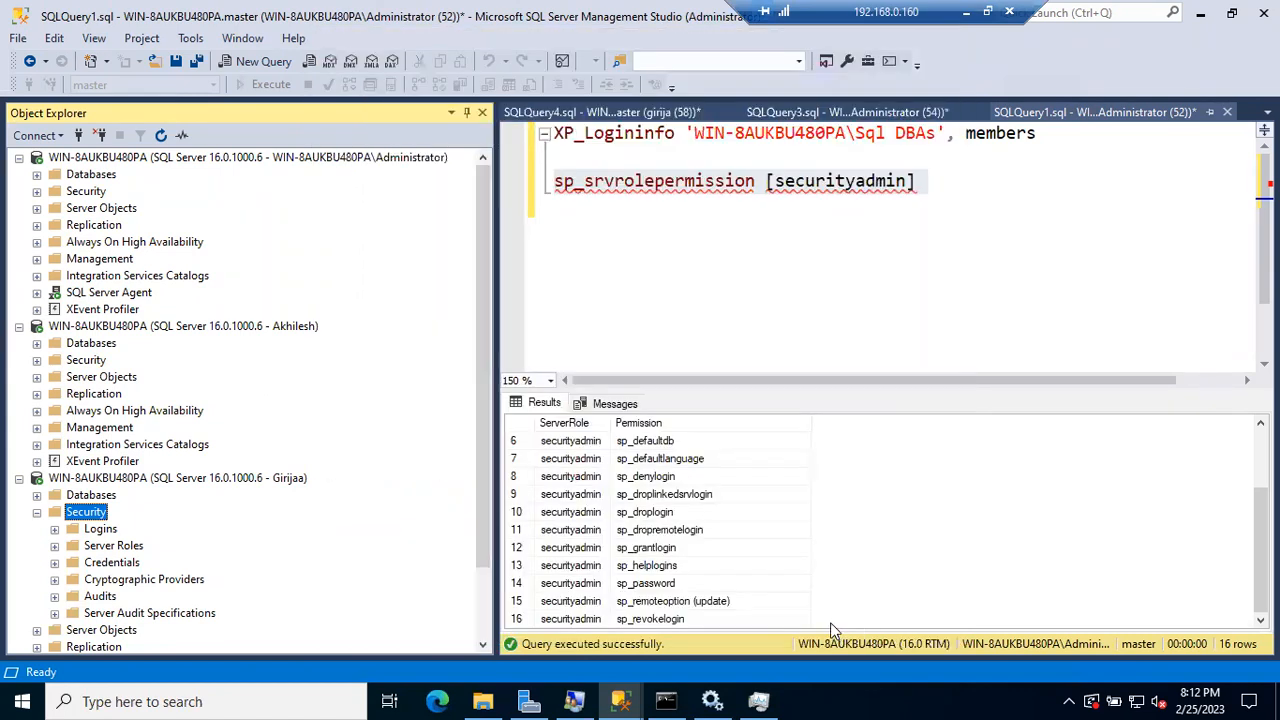
Step: Find 'Suresh' in the expanded Logins list, then collapse Security and refresh the administrator connection
{"action": "left_click", "coordinate": [55, 530]}
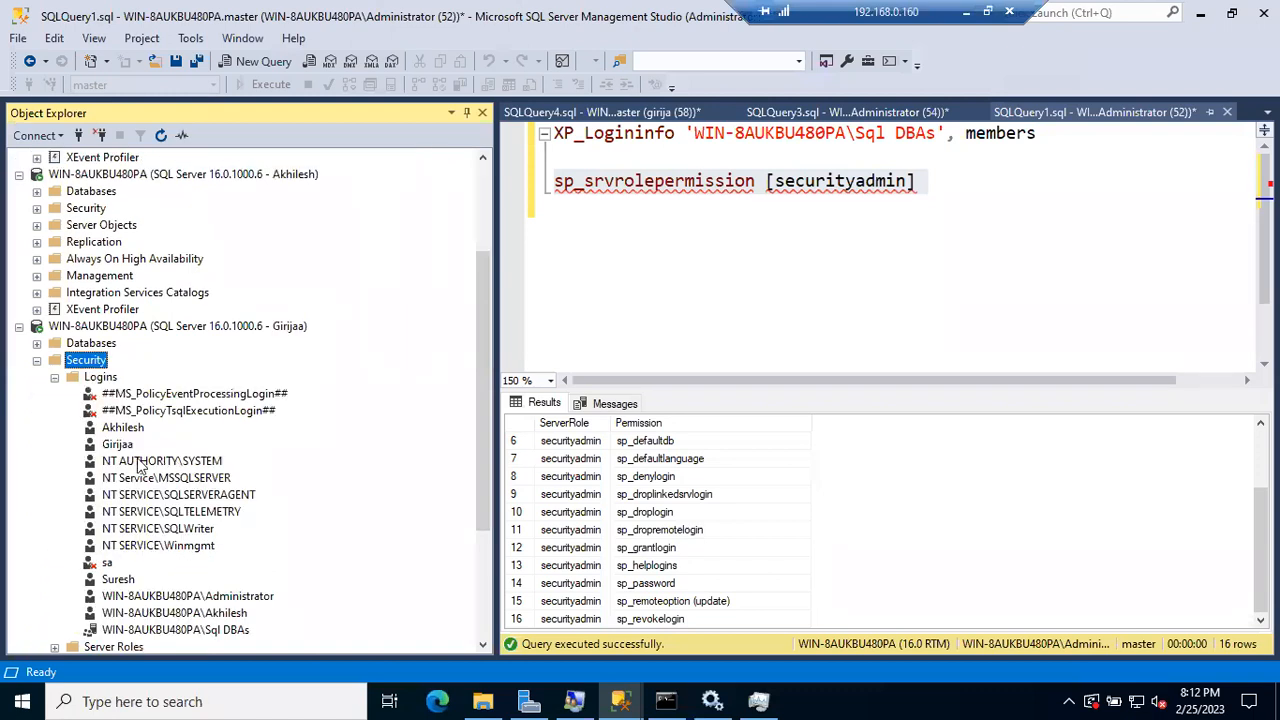
{"action": "left_click", "coordinate": [118, 580]}
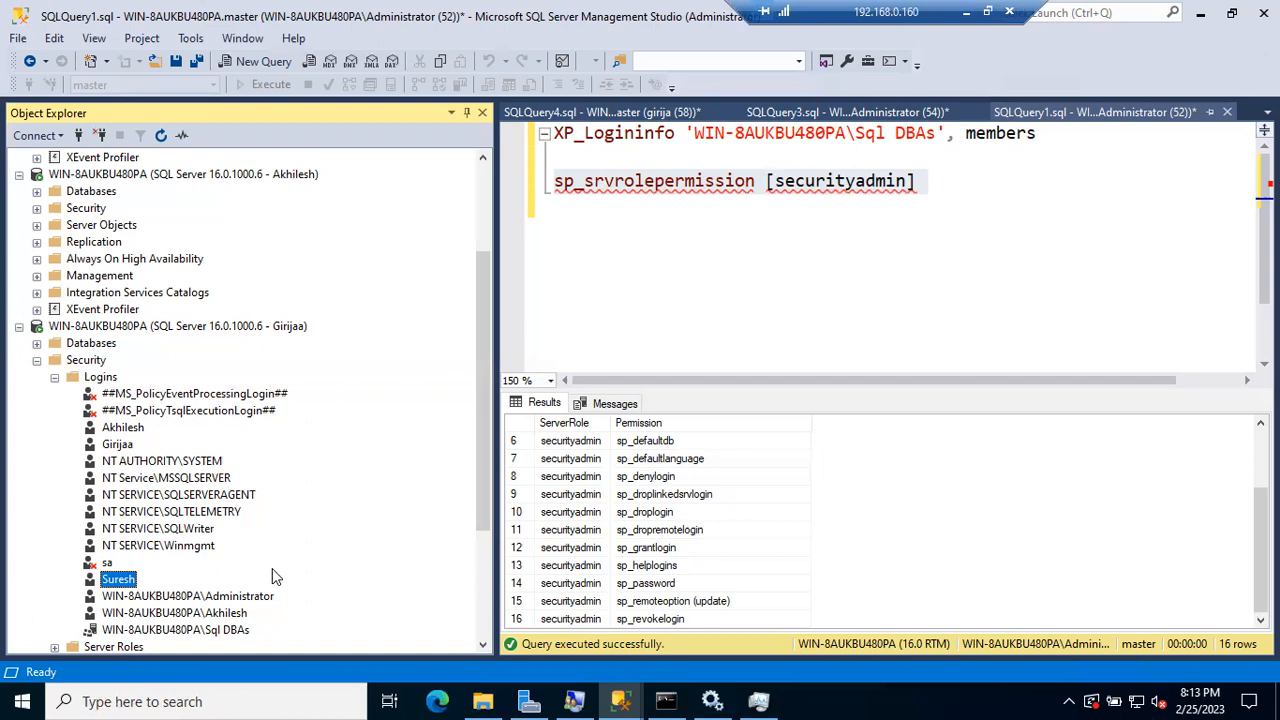
{"action": "left_click", "coordinate": [38, 360]}
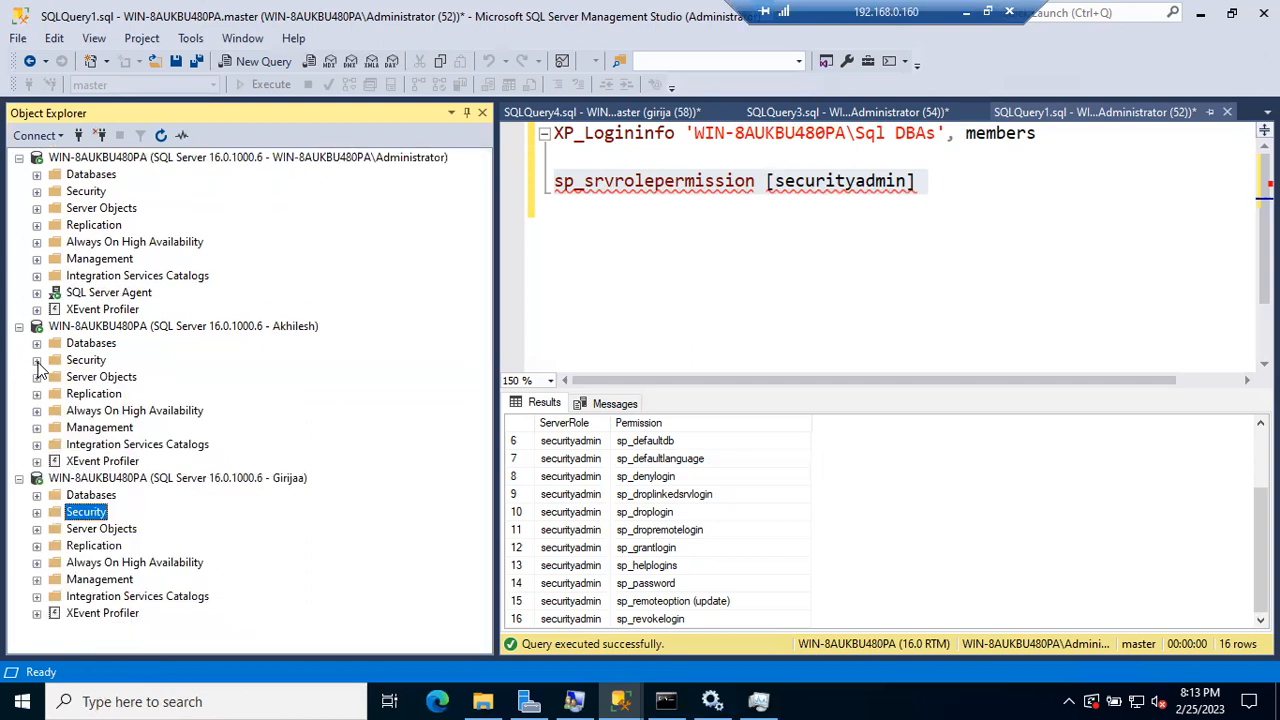
{"action": "left_click", "coordinate": [137, 158]}
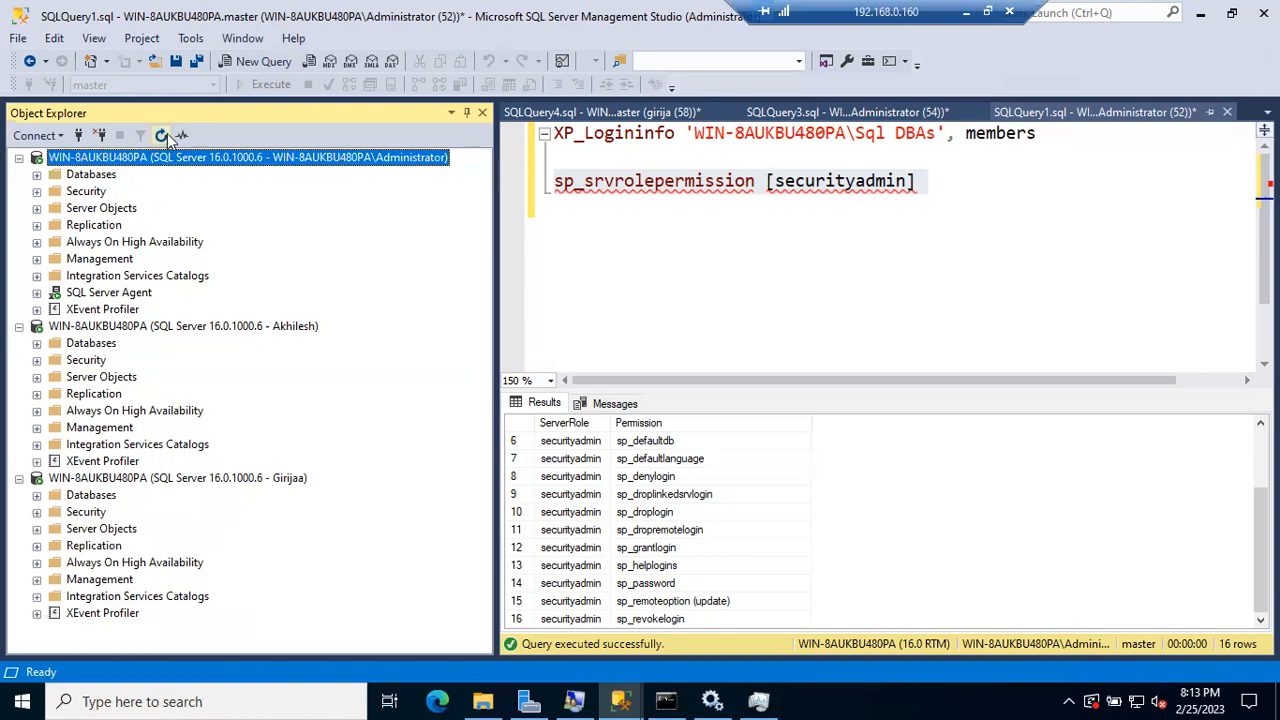
{"action": "left_click", "coordinate": [163, 135]}
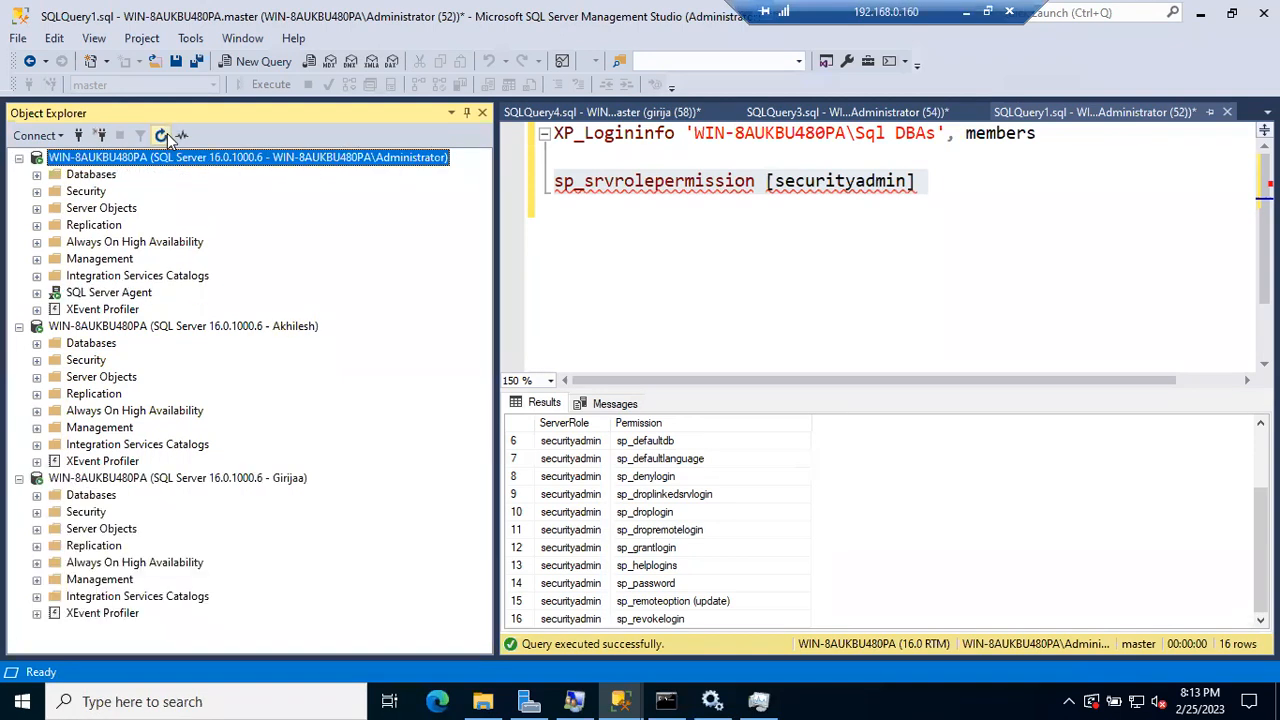